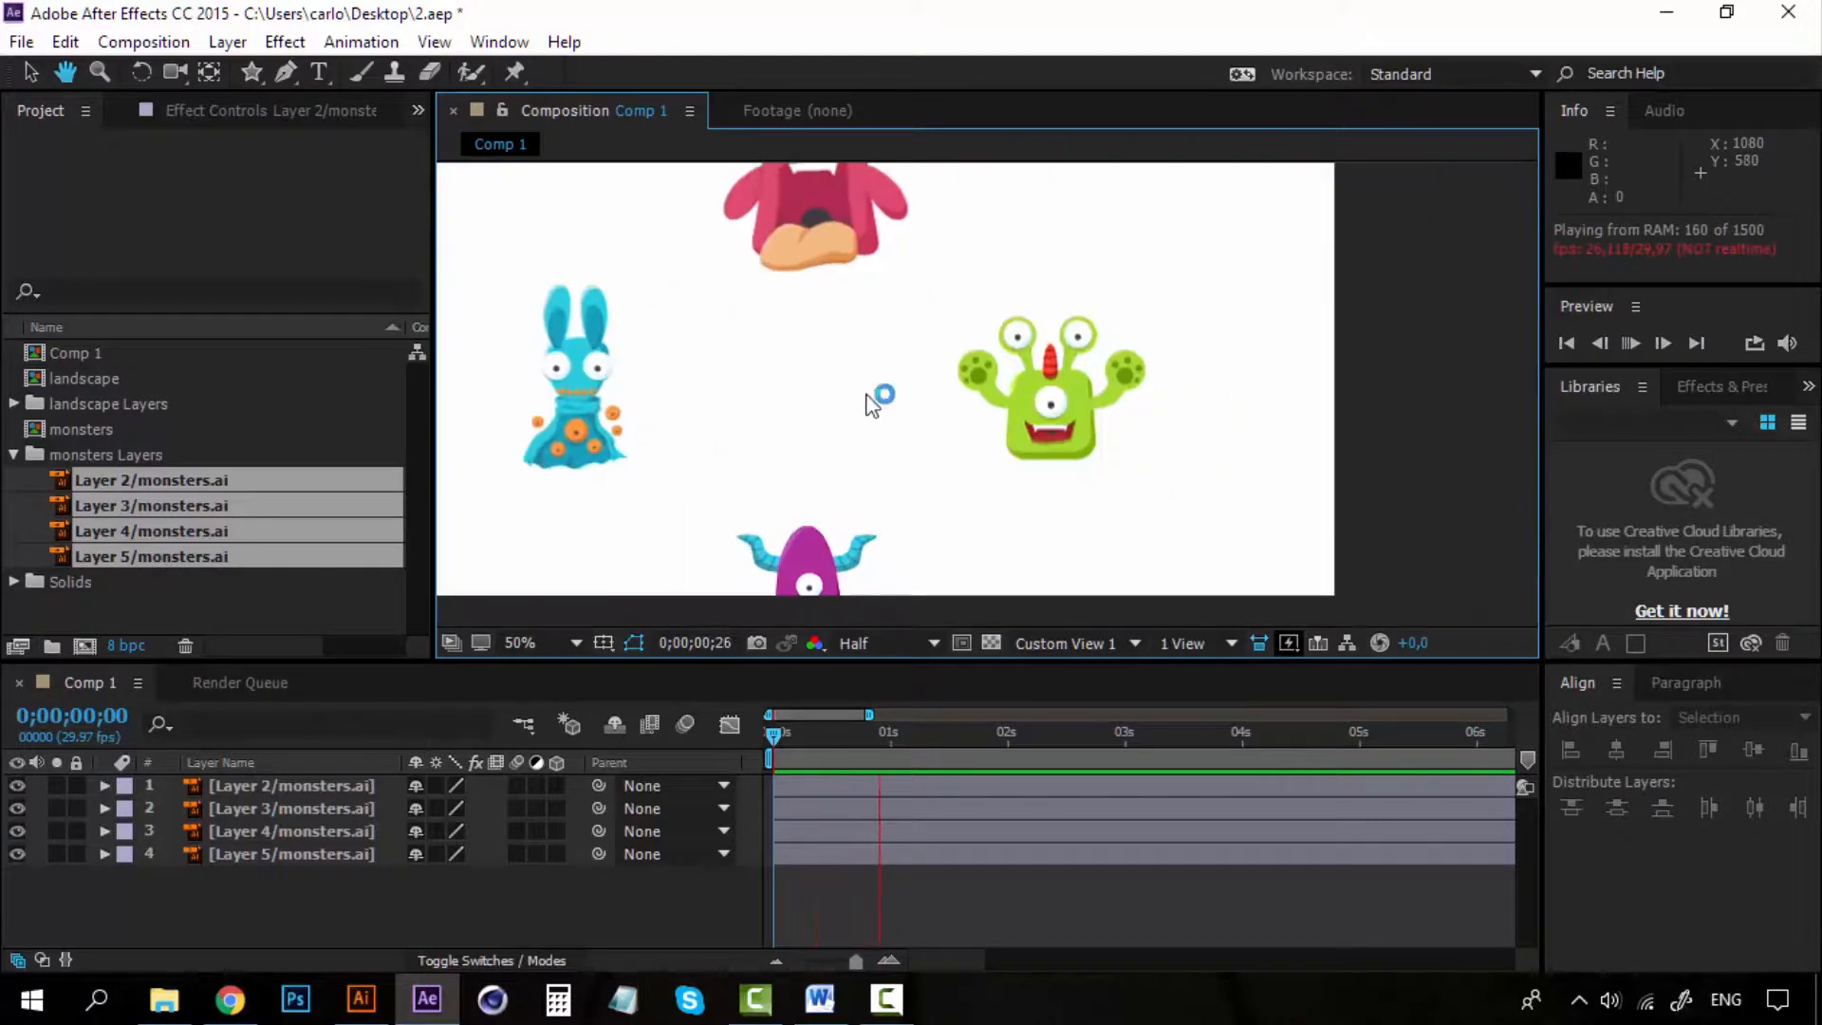
Step: Stop the preview and return the playhead to the start of Comp 1, with the whole composition in view
click(835, 740)
drag(835, 743, 760, 736)
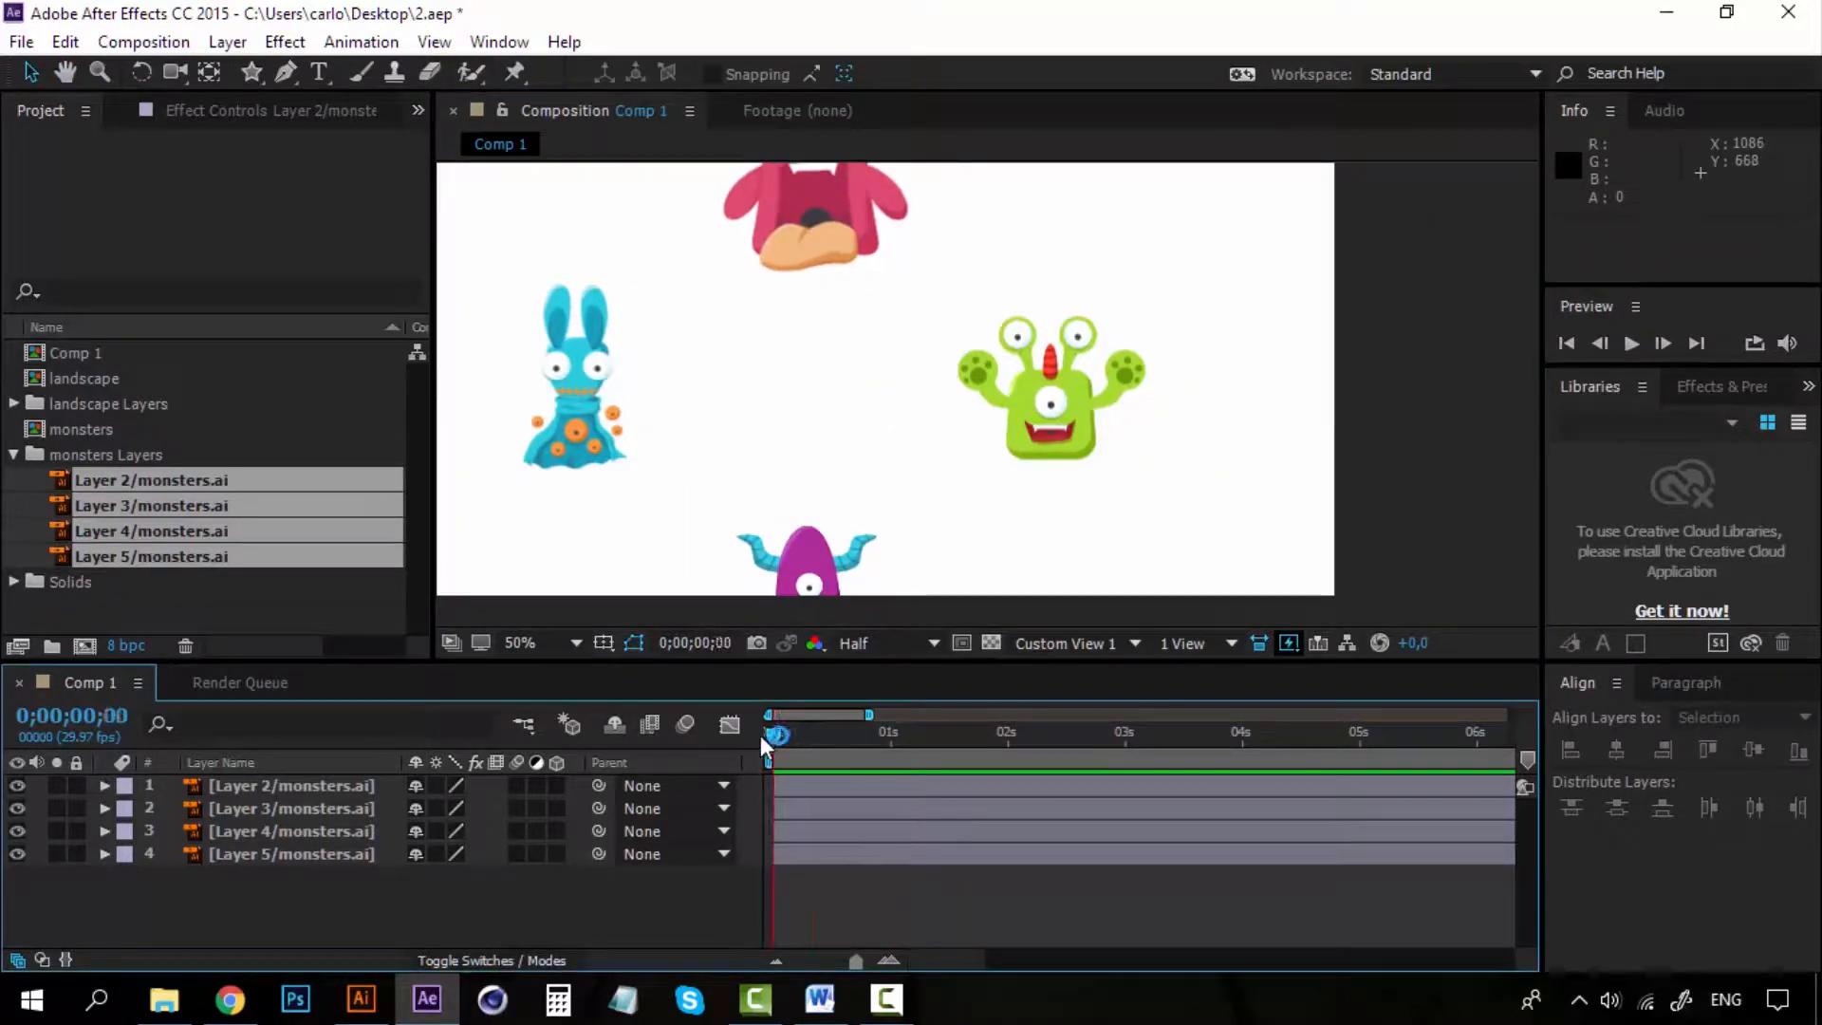
scroll(816, 383, down, 2)
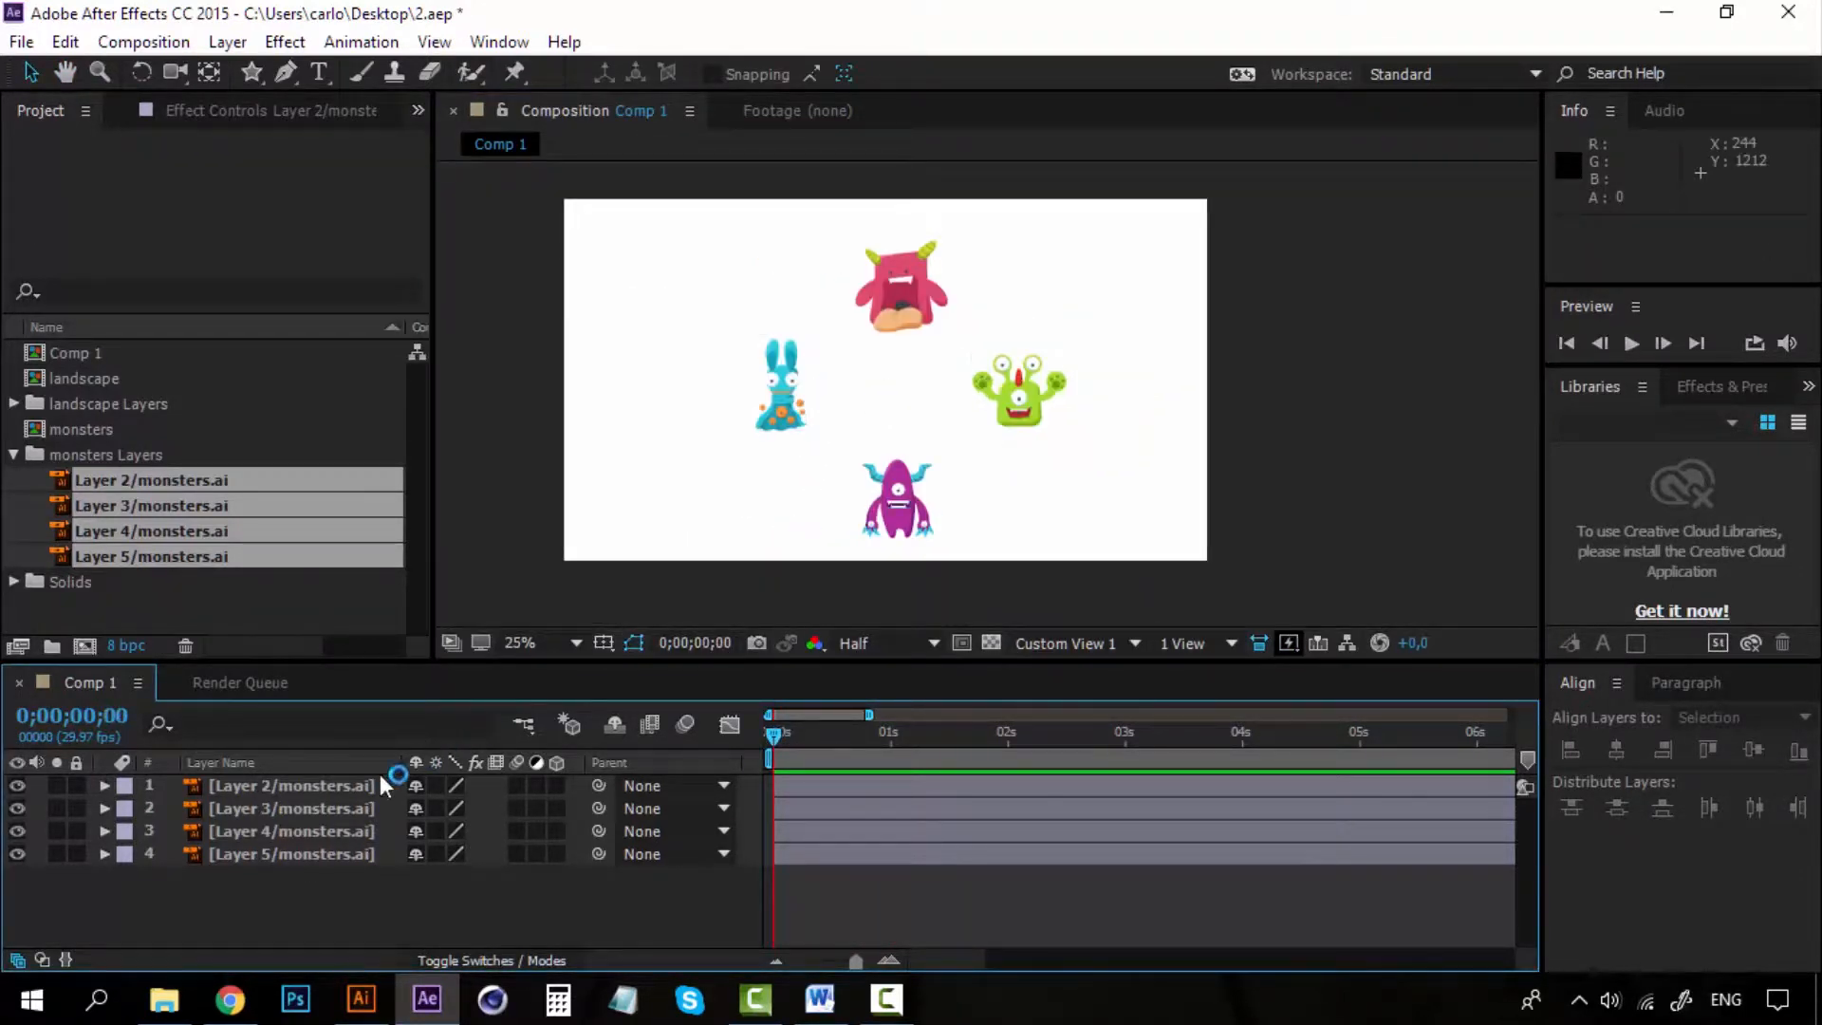
Step: Examine the monster layers by selecting them individually and checking which monster each one holds in the composition
click(345, 787)
click(349, 852)
click(349, 809)
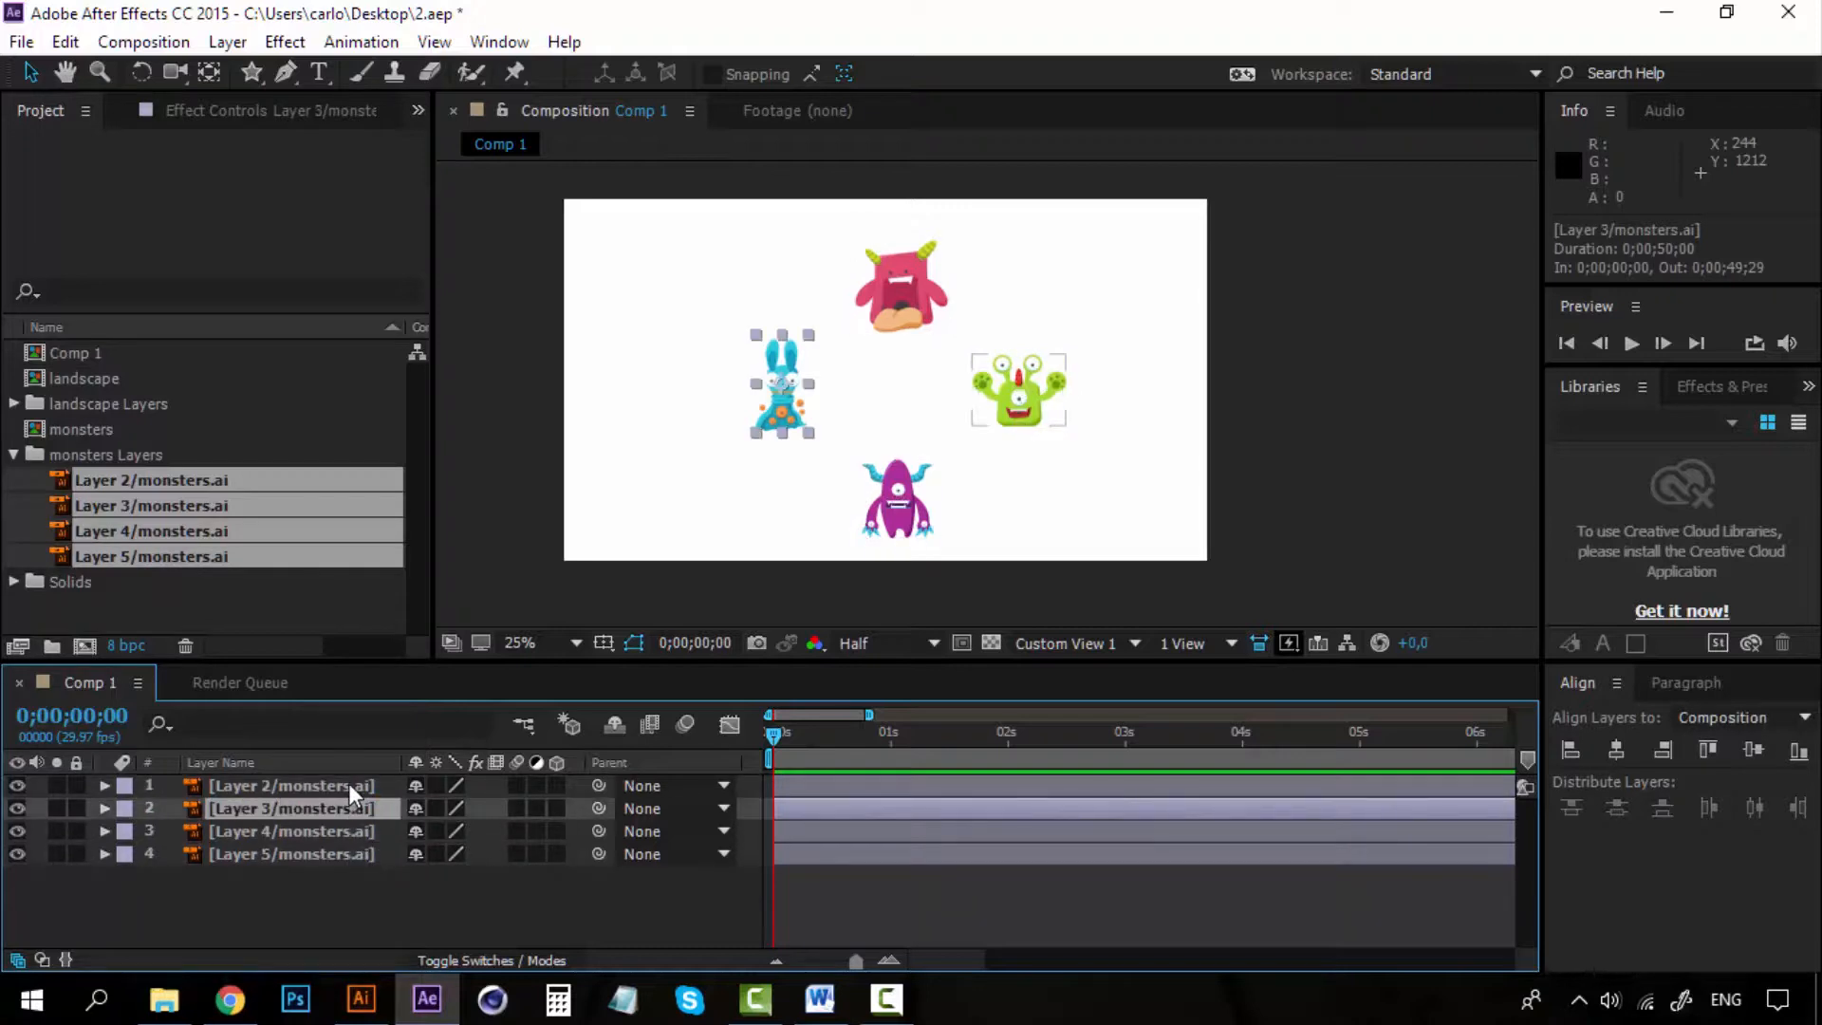
click(349, 783)
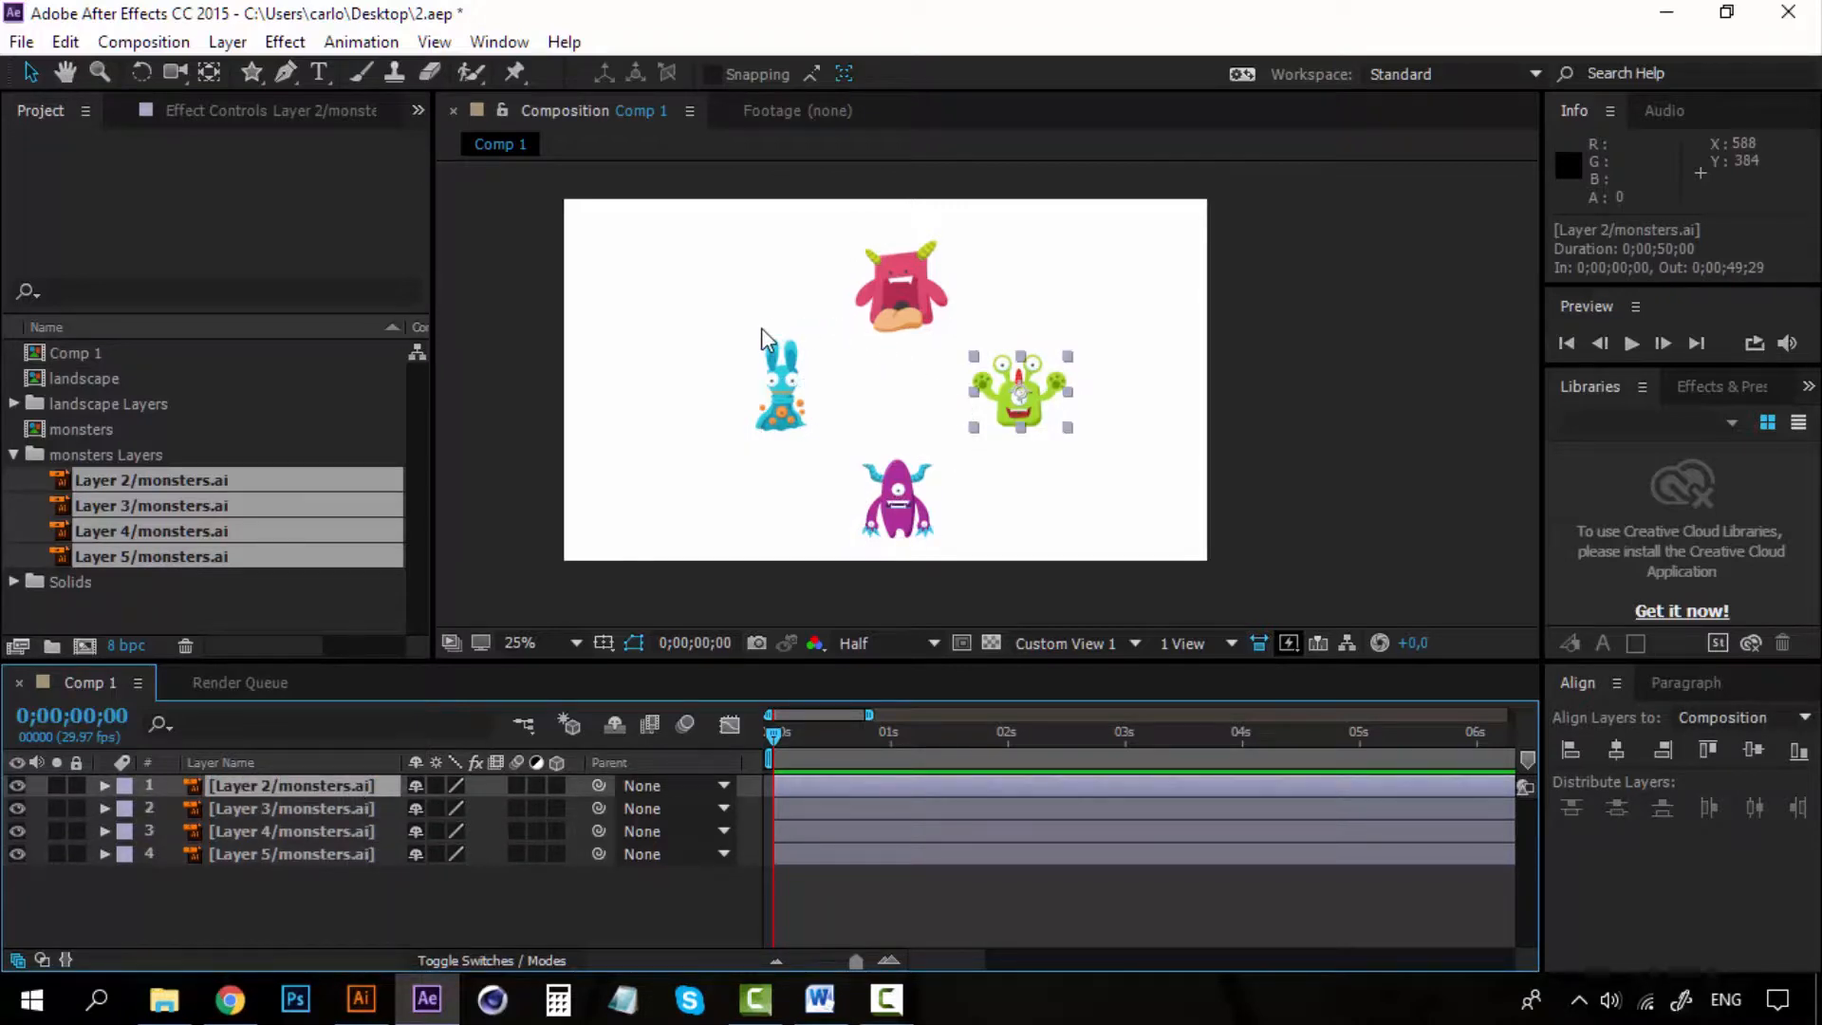
click(355, 886)
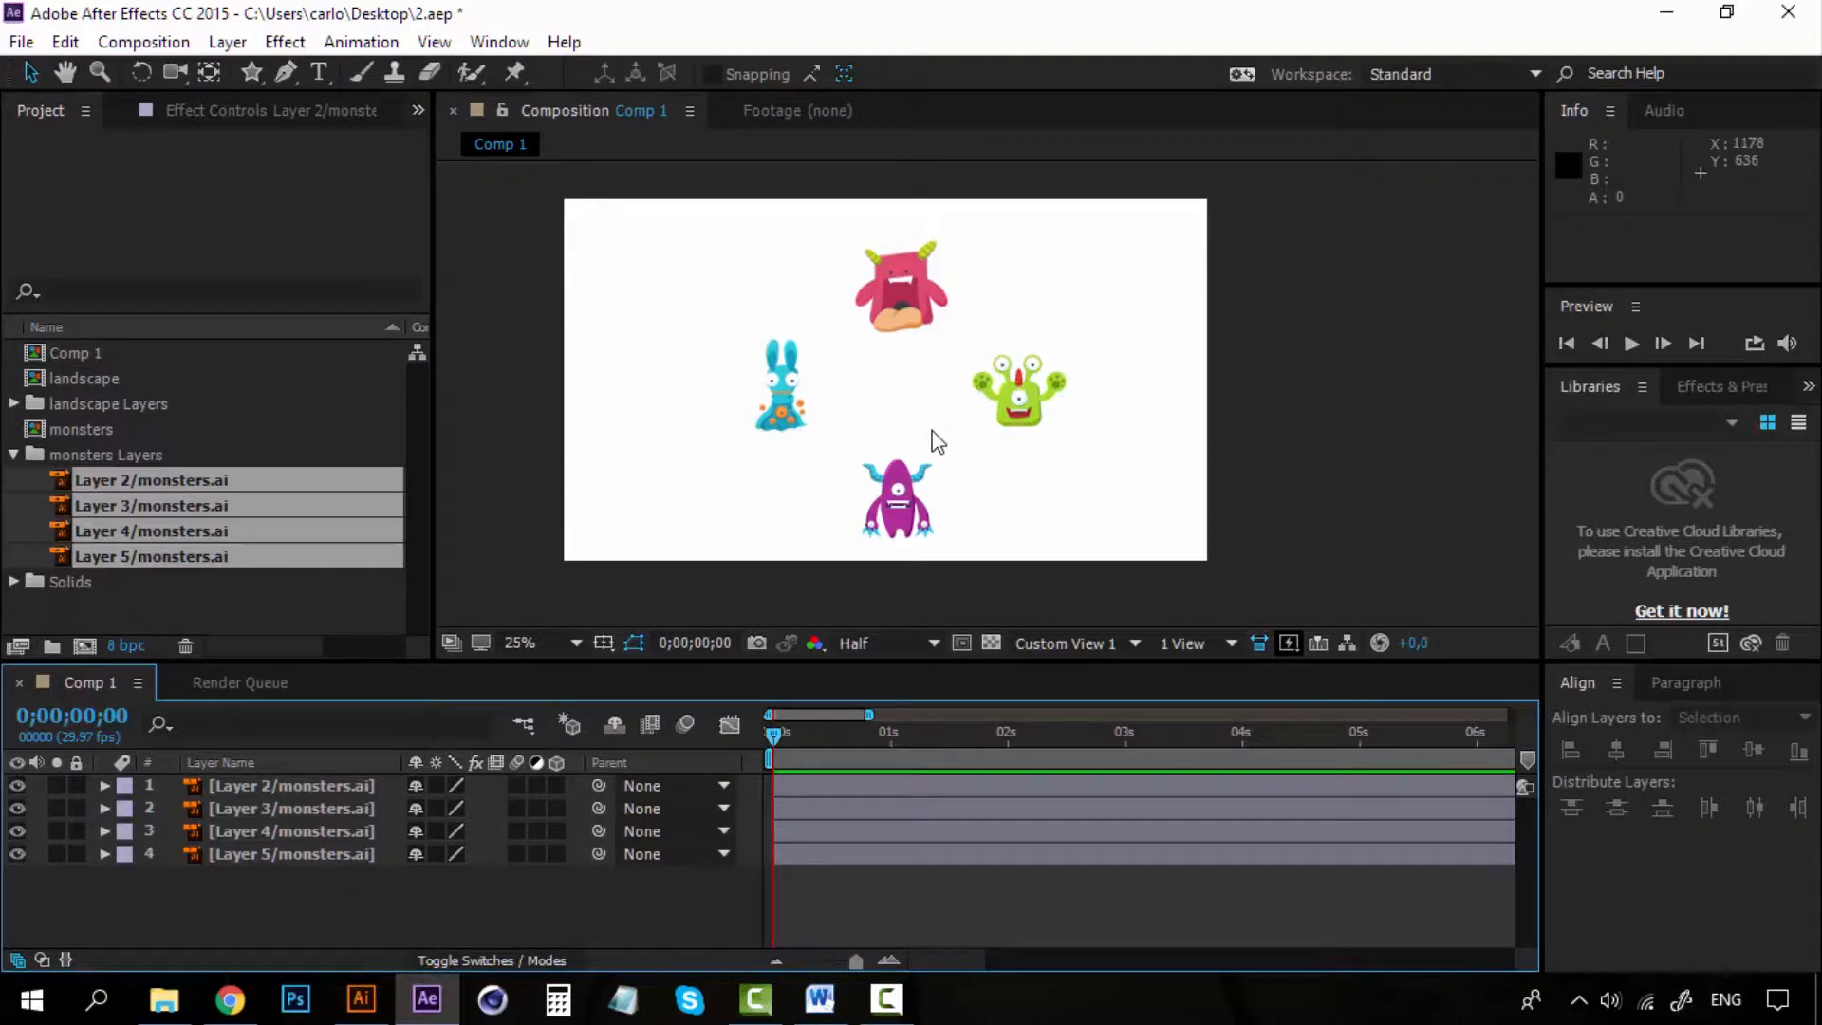
key(period)
key(comma)
click(304, 788)
click(317, 853)
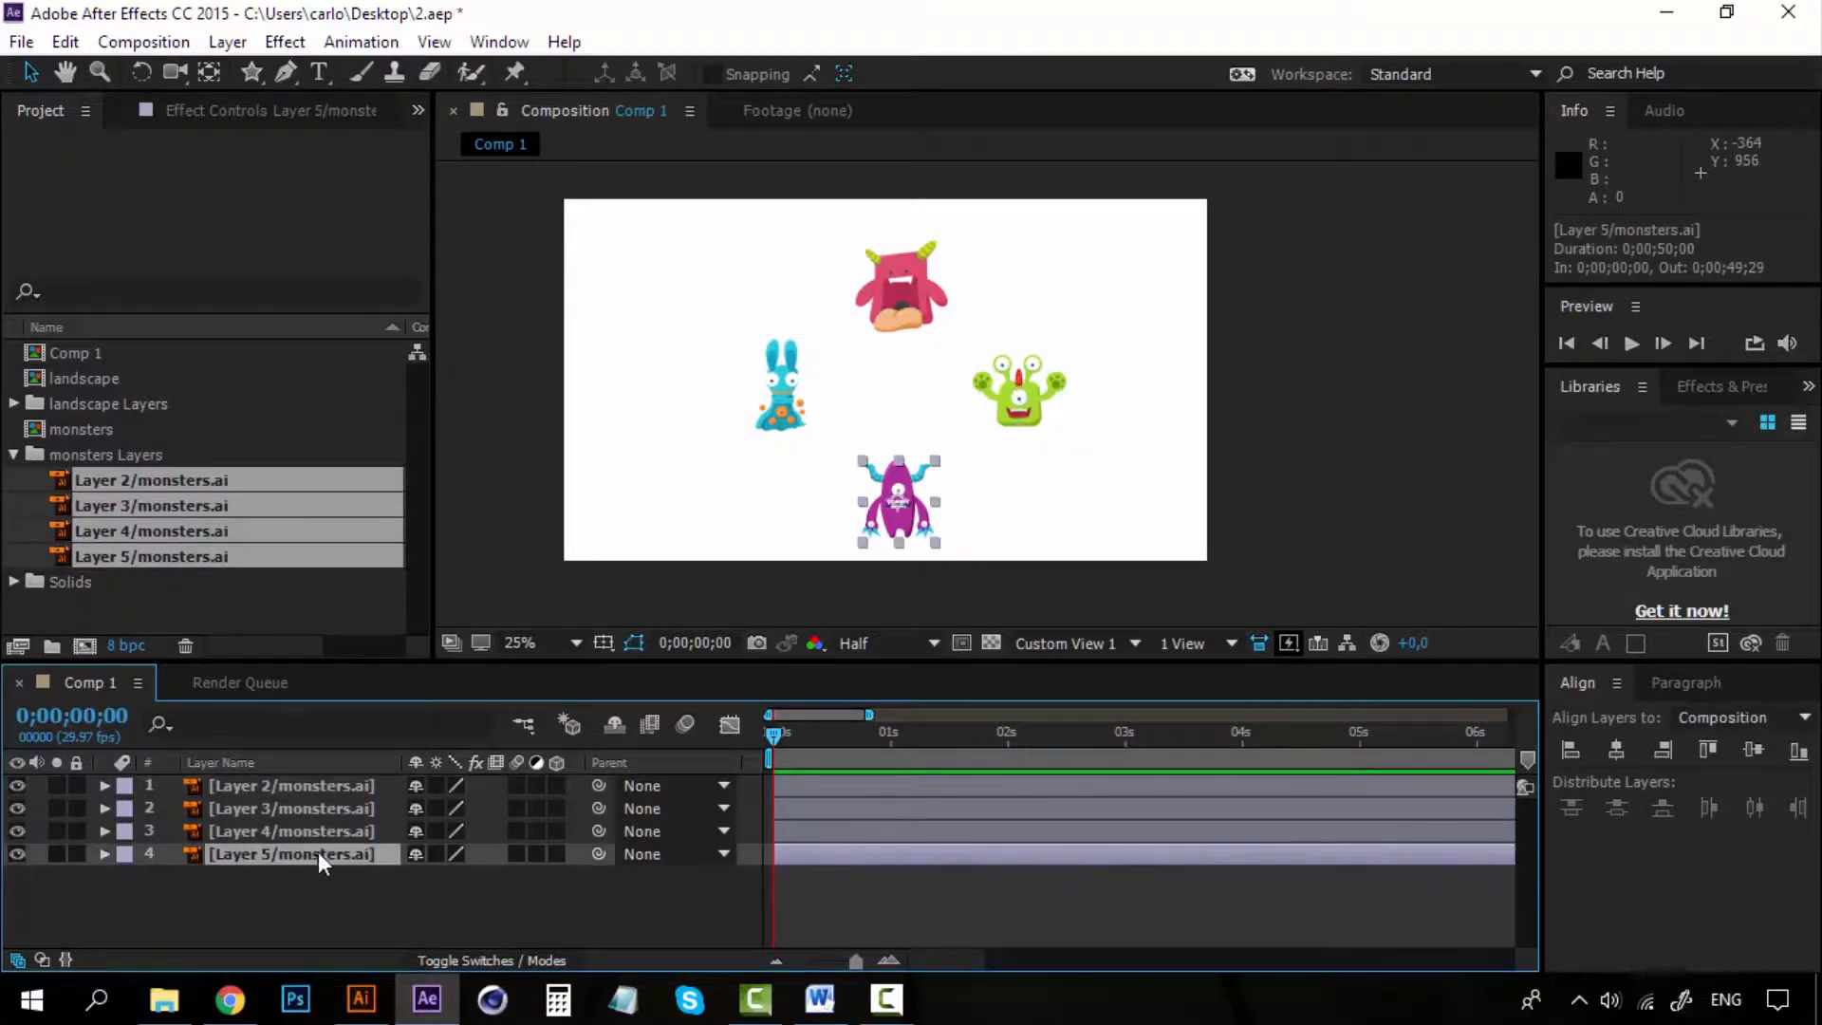
click(338, 793)
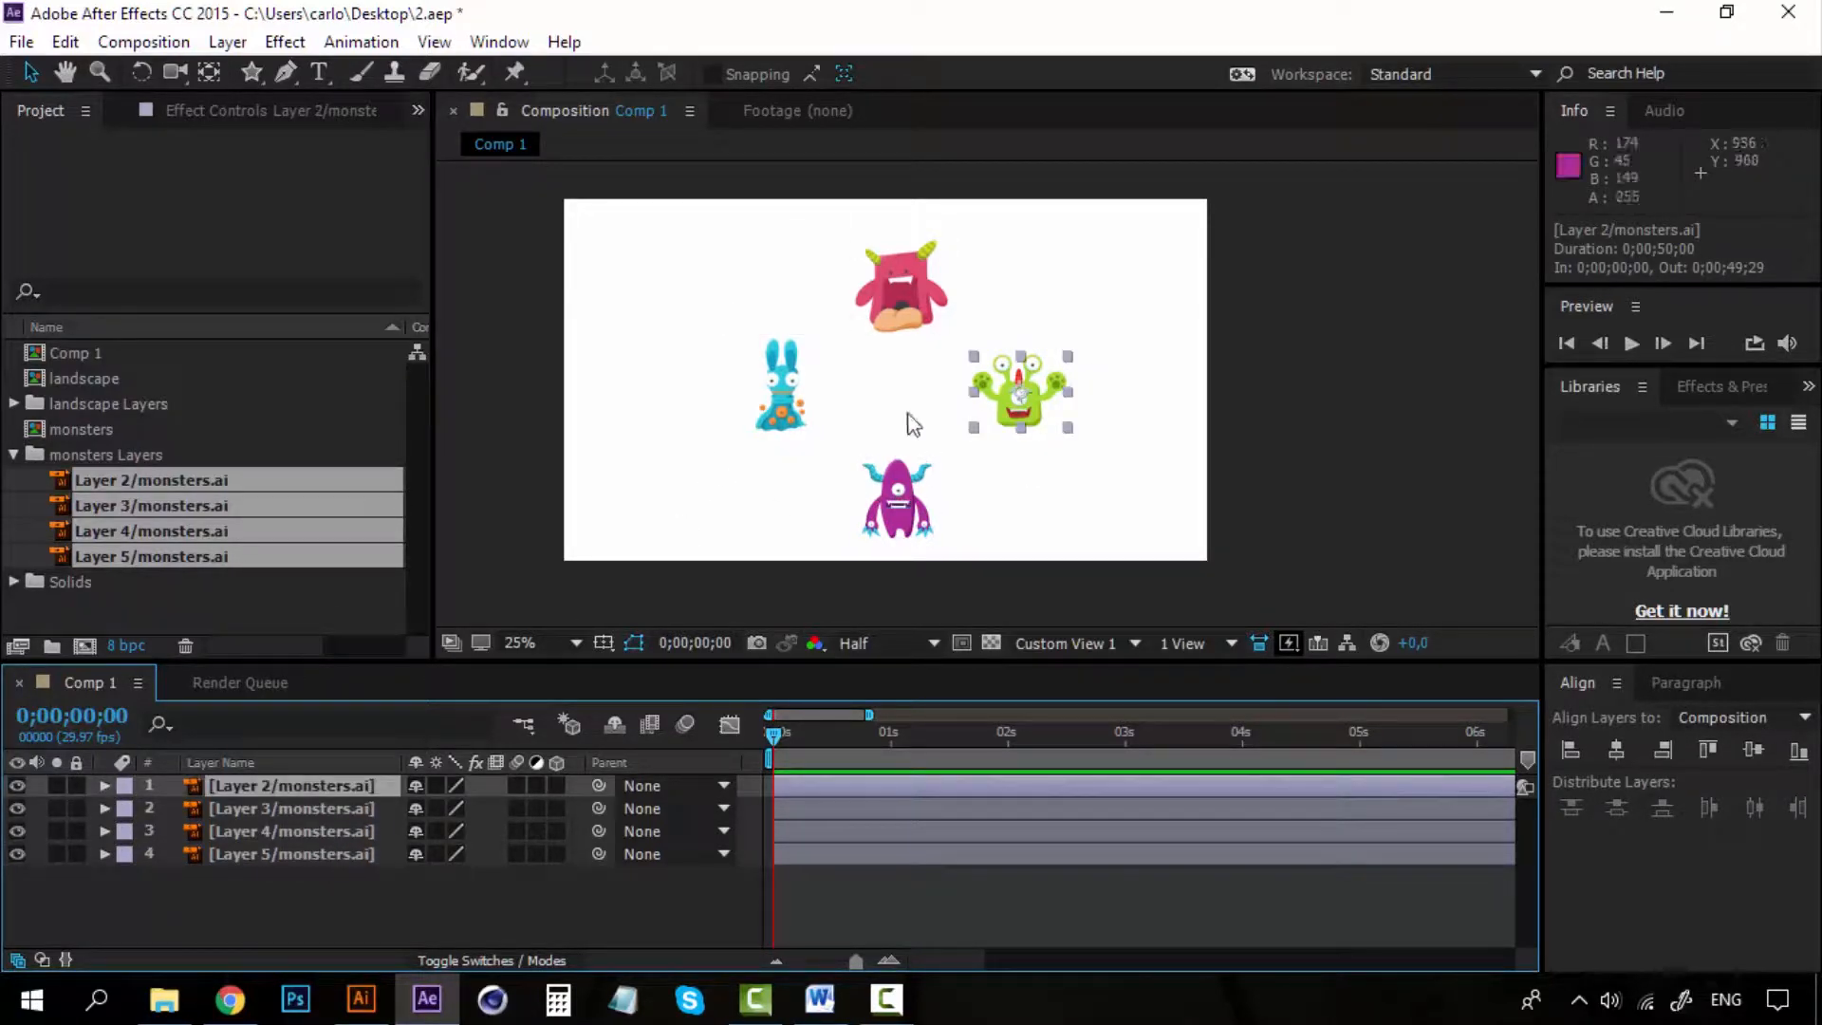
key(period)
key(comma)
Step: Try rotating all four monster layers at once through their Rotation property to 1x+125°, then undo the rotation
shift+click(302, 850)
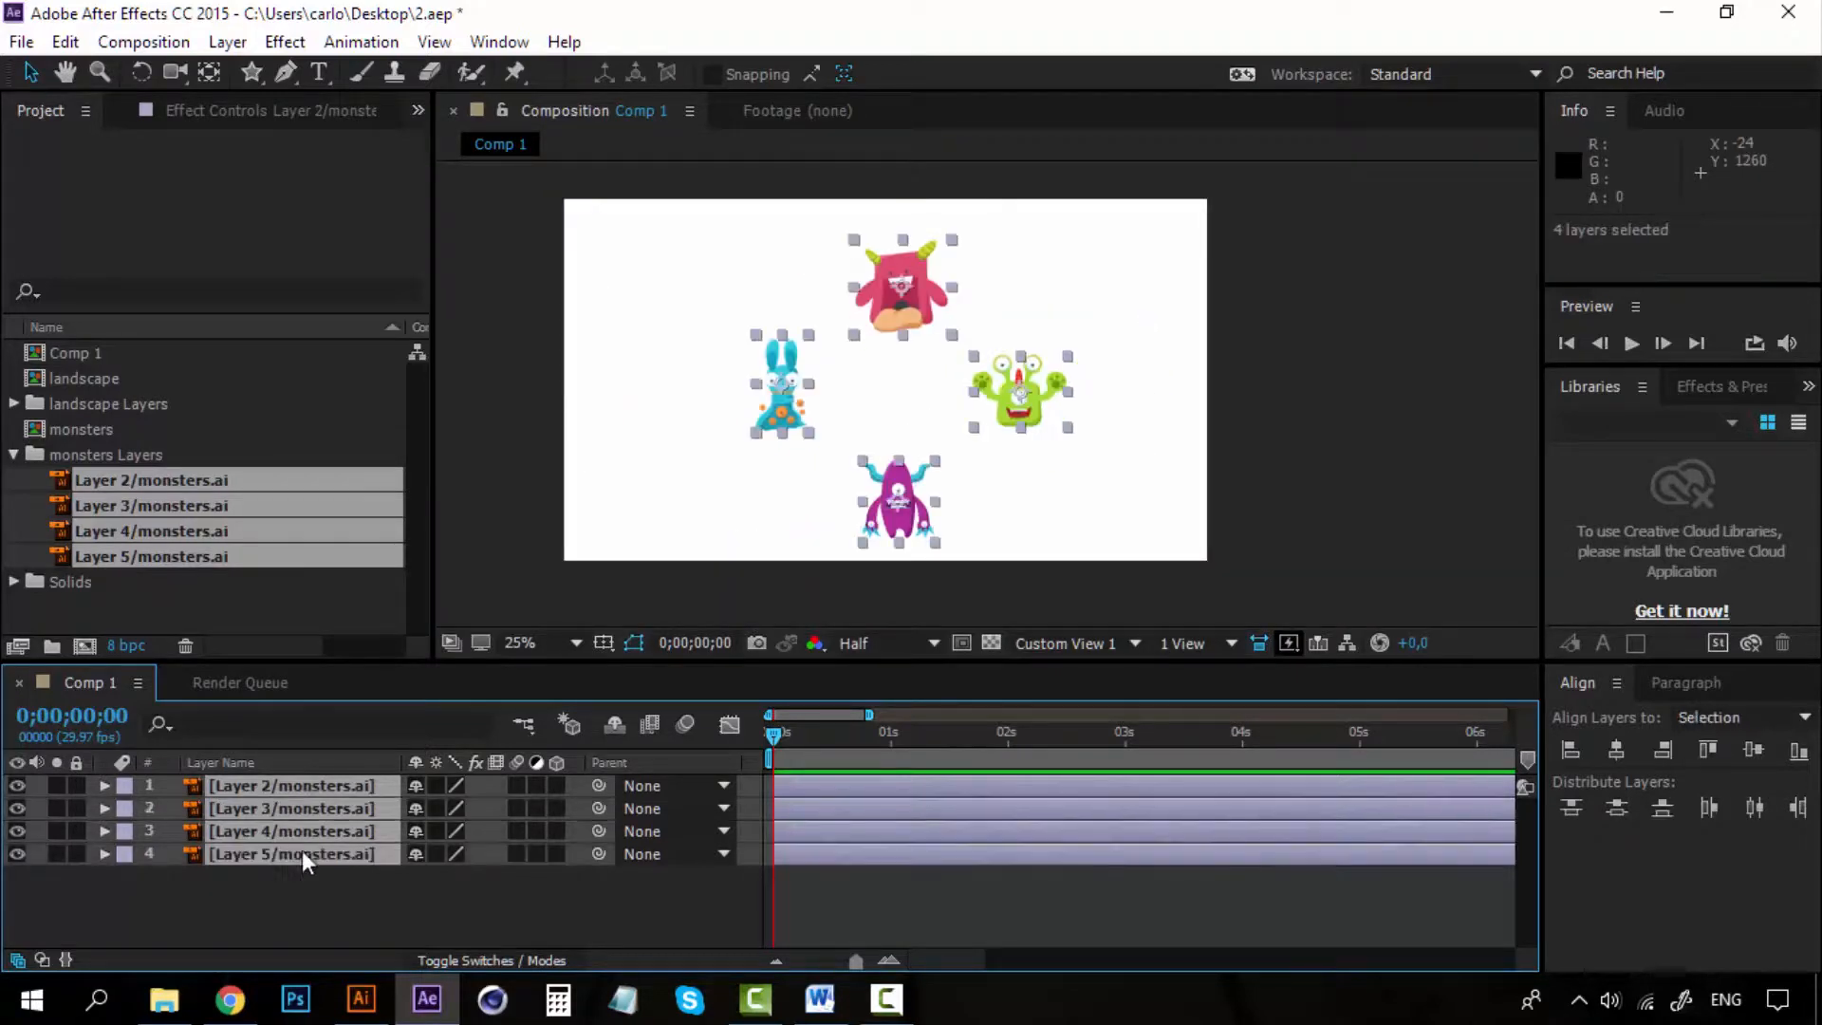
key(period)
key(comma)
key(r)
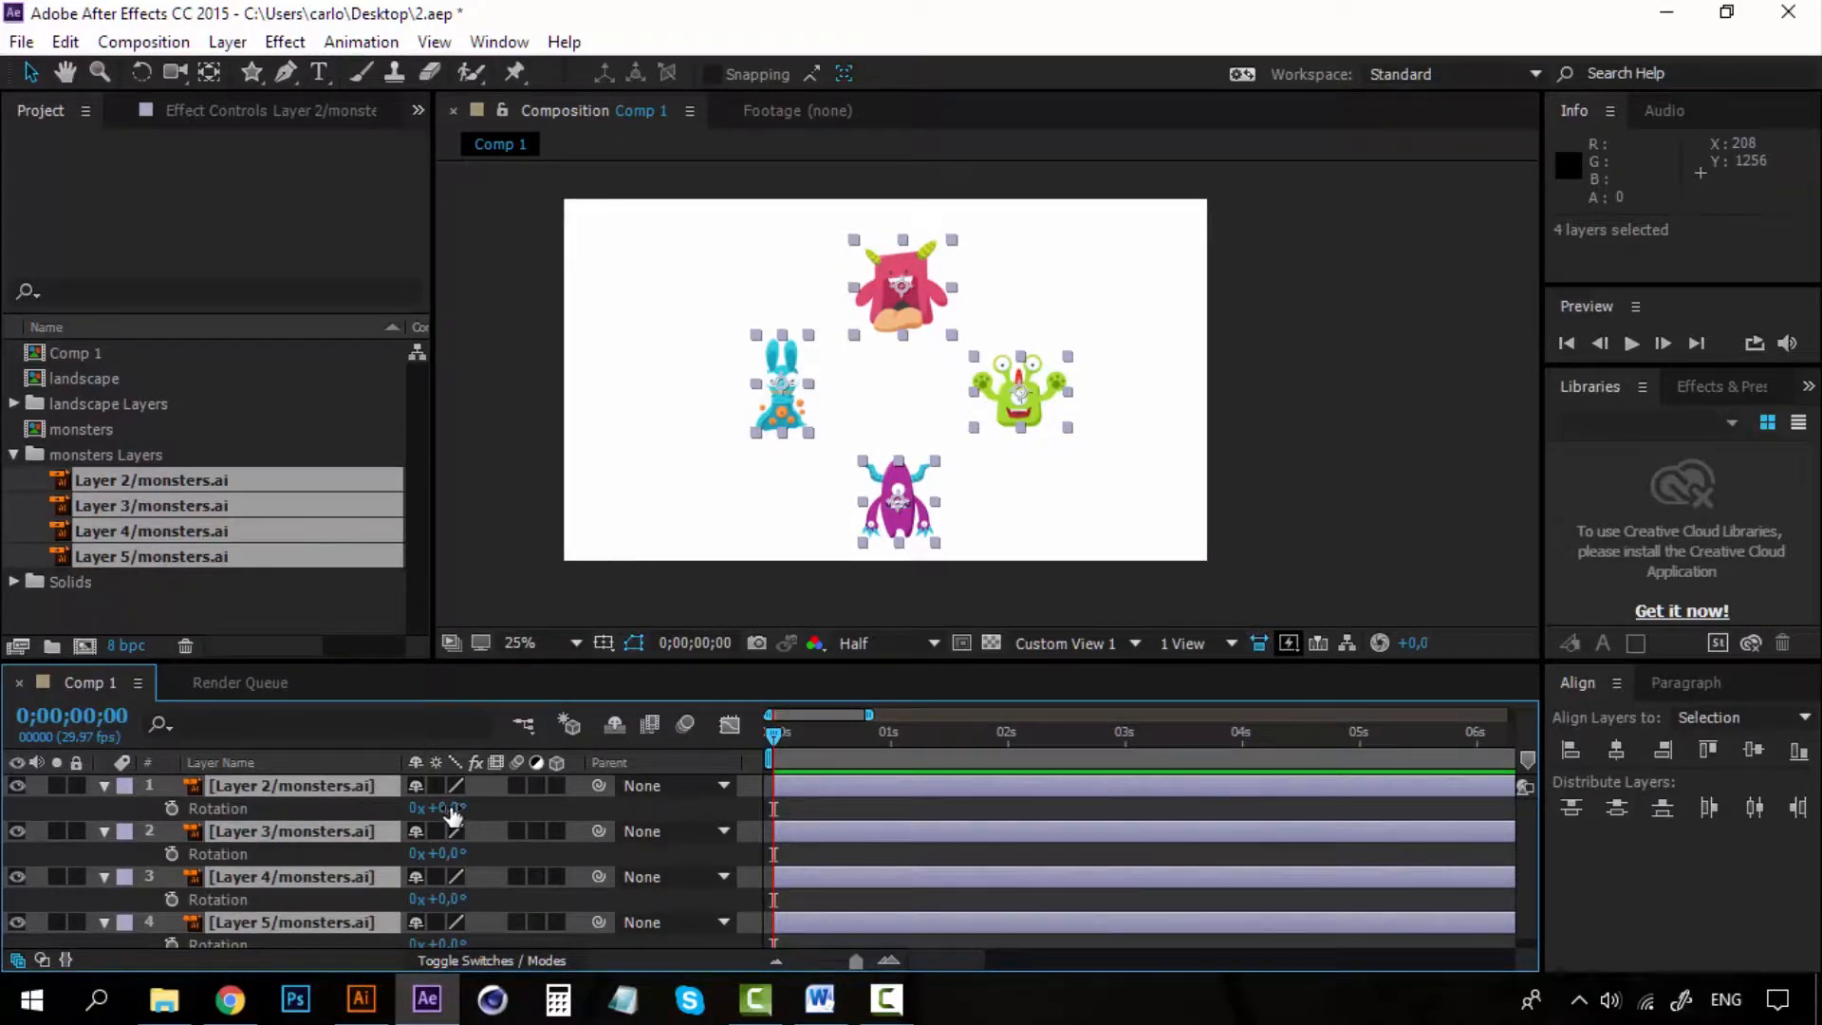
drag(454, 808, 1044, 676)
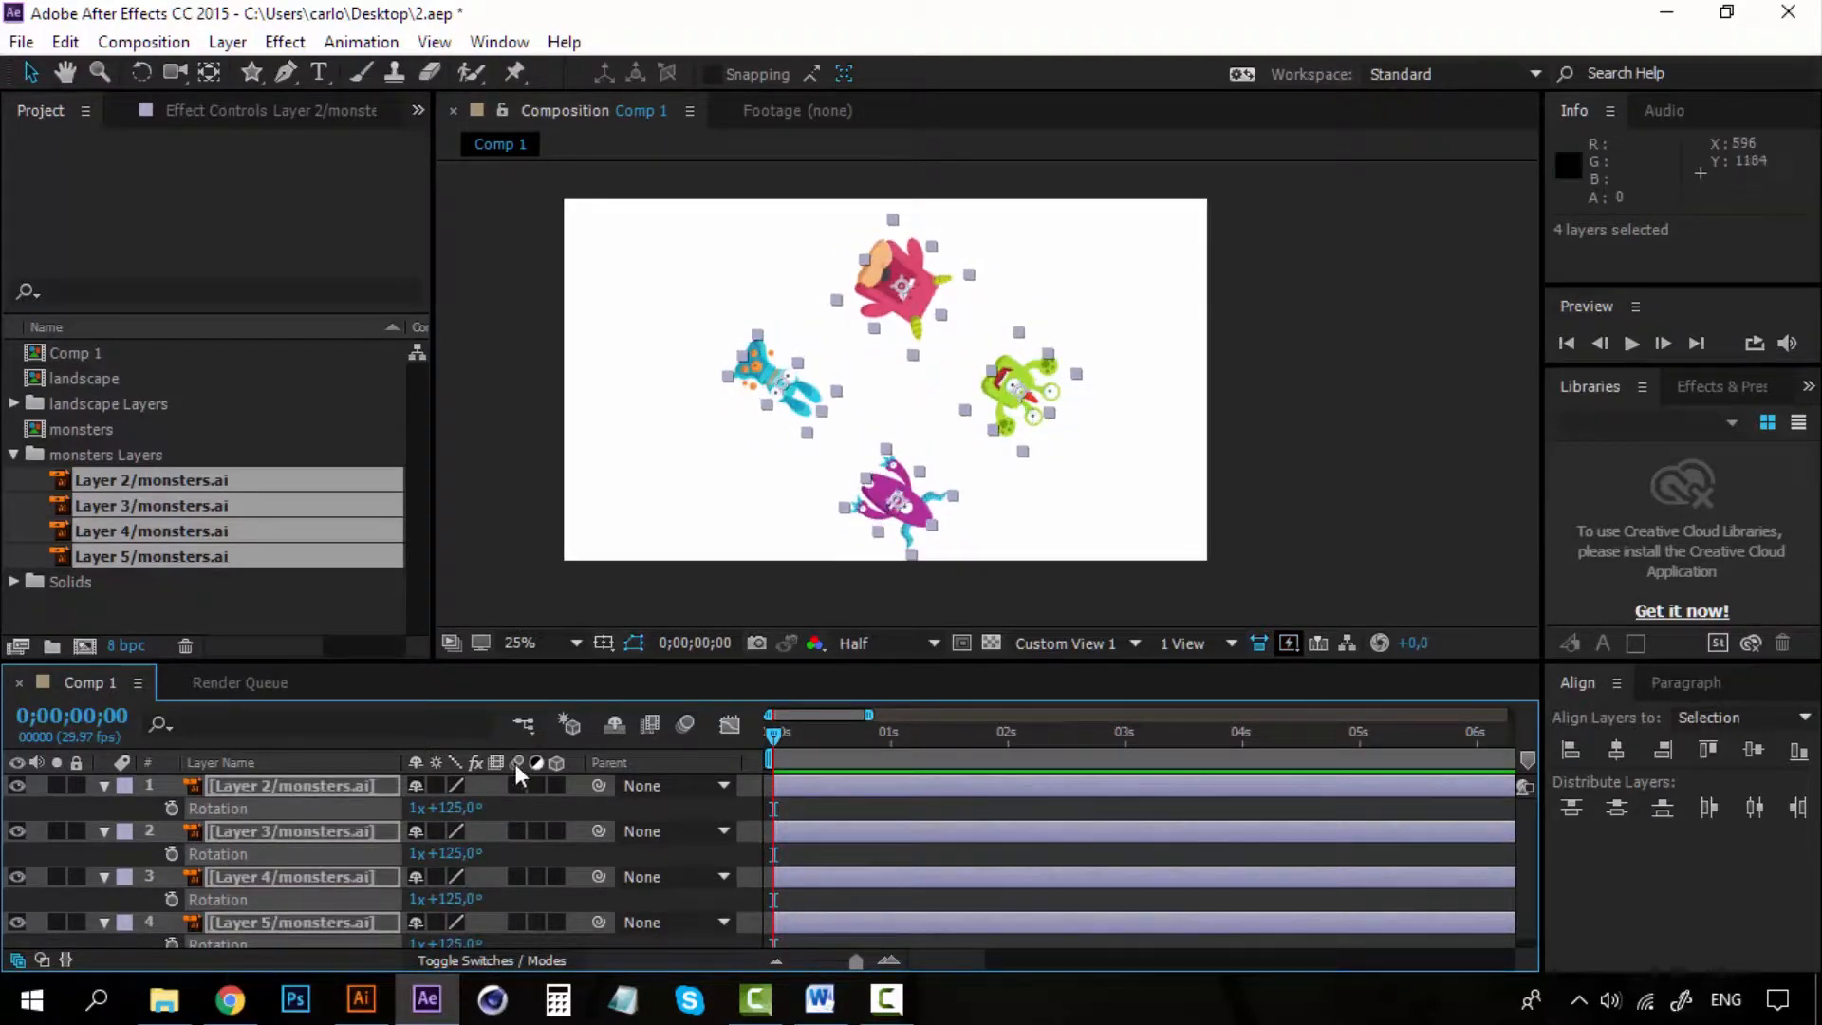
drag(466, 807, 1127, 797)
key(ctrl+z)
key(ctrl+z)
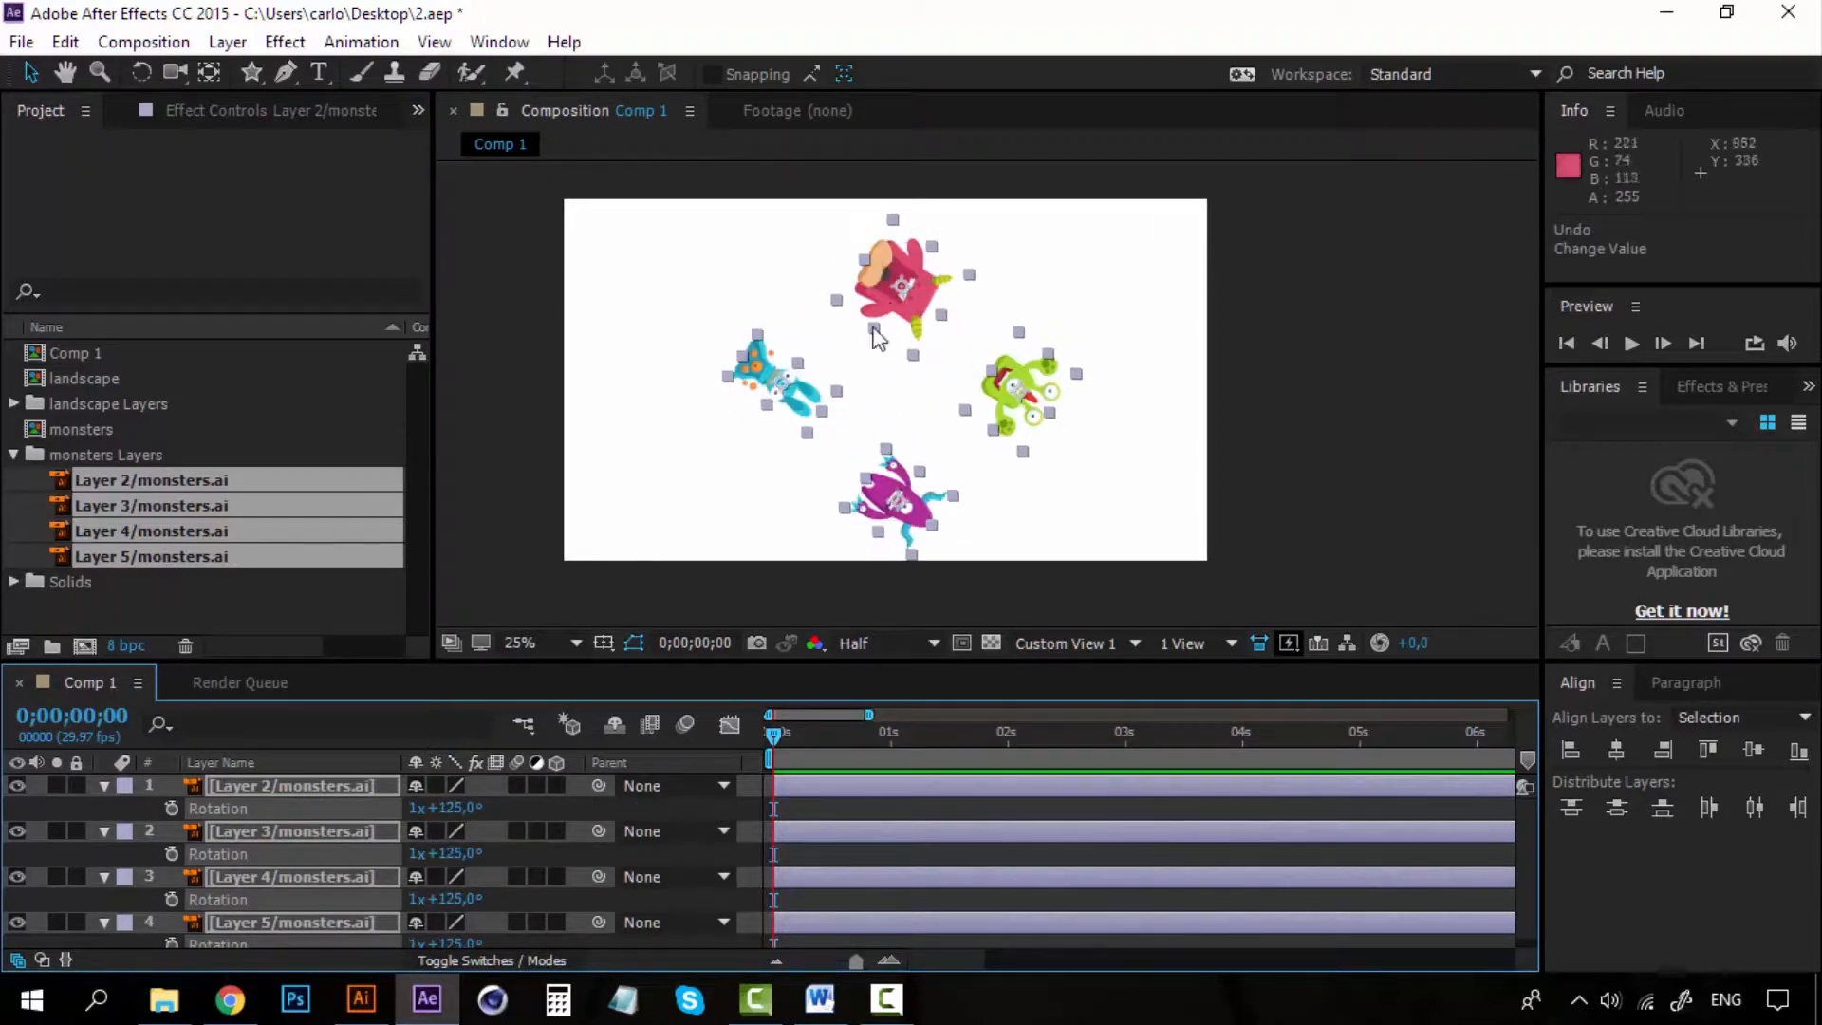
click(104, 786)
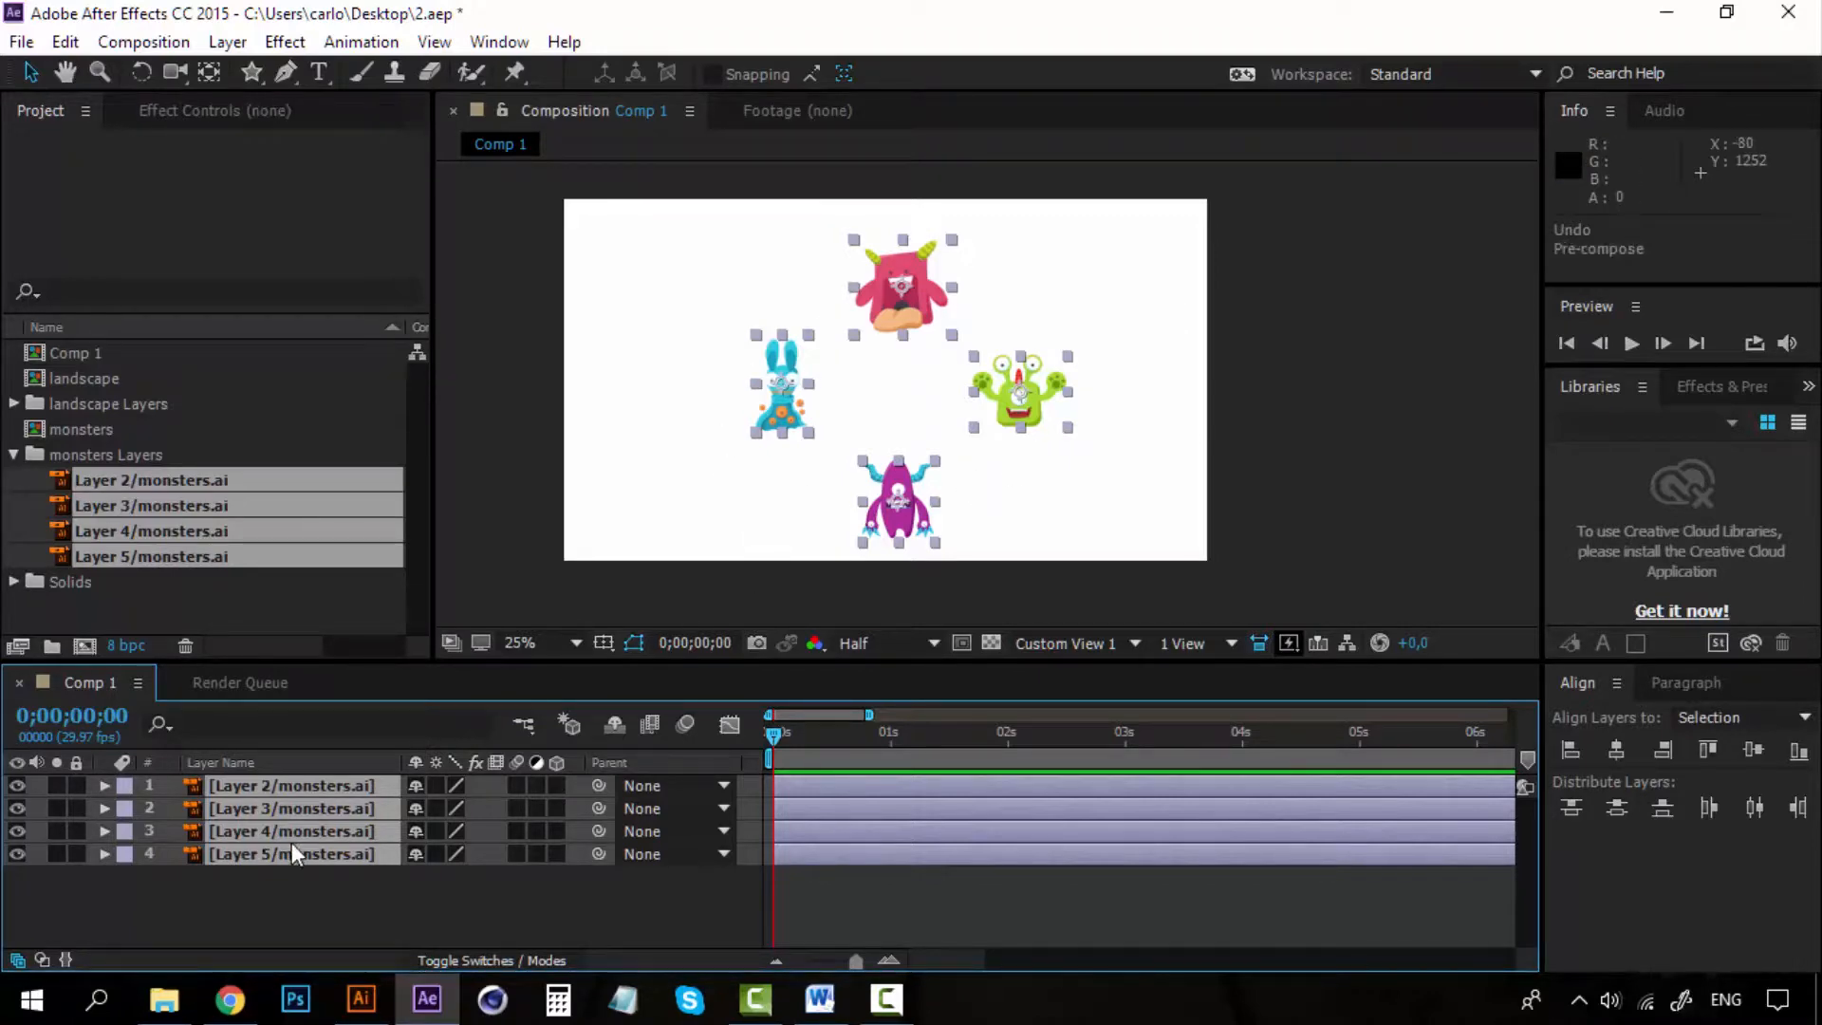
Step: Pre-compose the four monster layers as Pre-comp 1 and rotate the pre-comp to about 273°
right_click(294, 829)
click(500, 833)
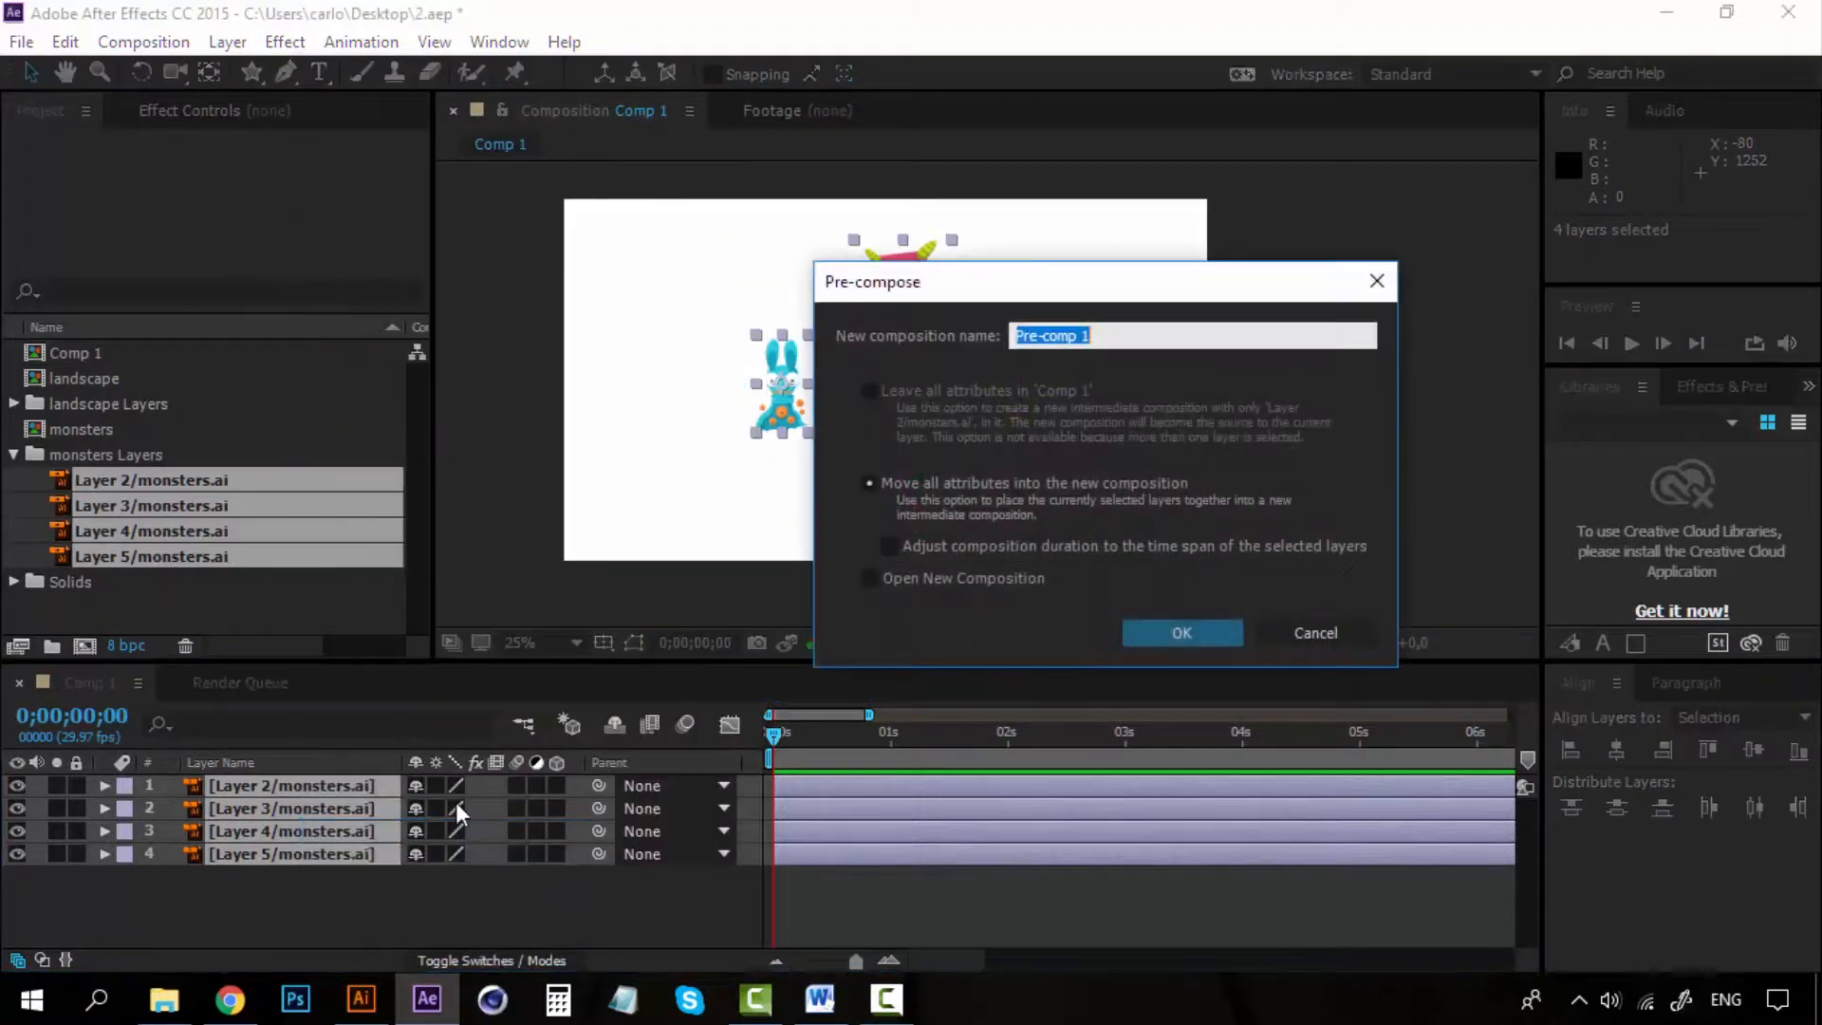
click(1138, 630)
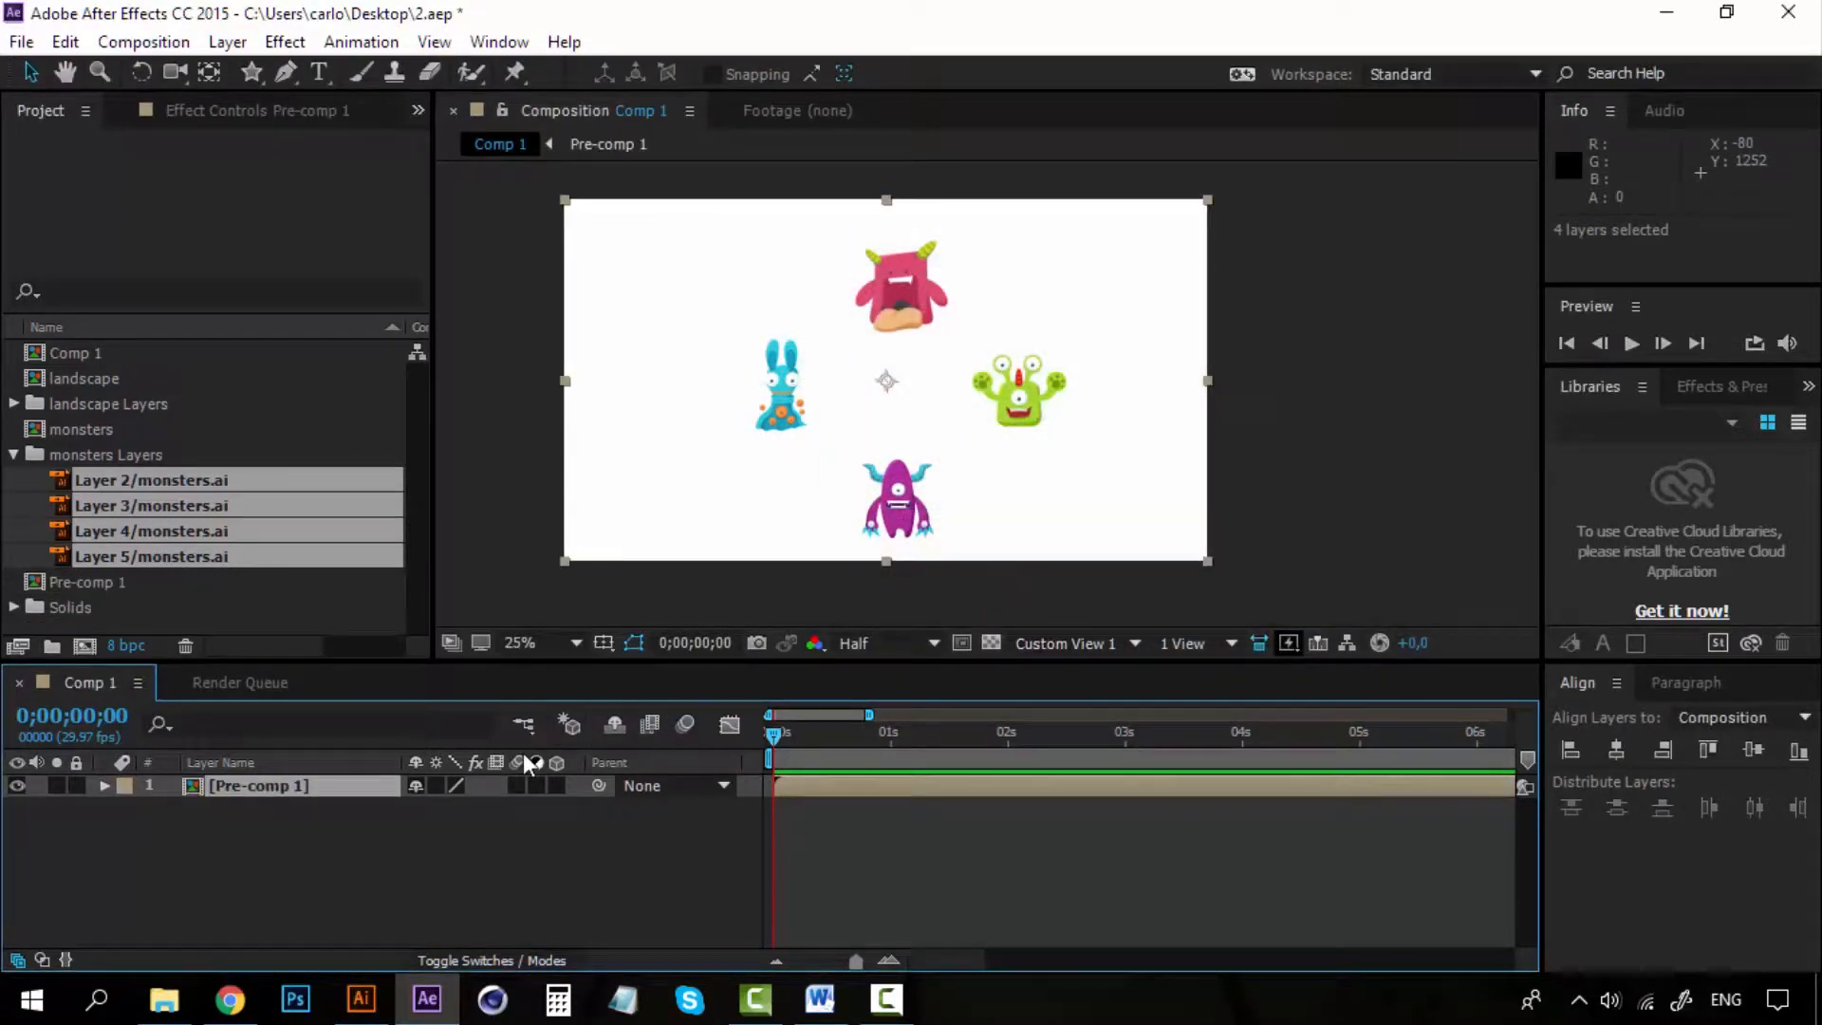
key(r)
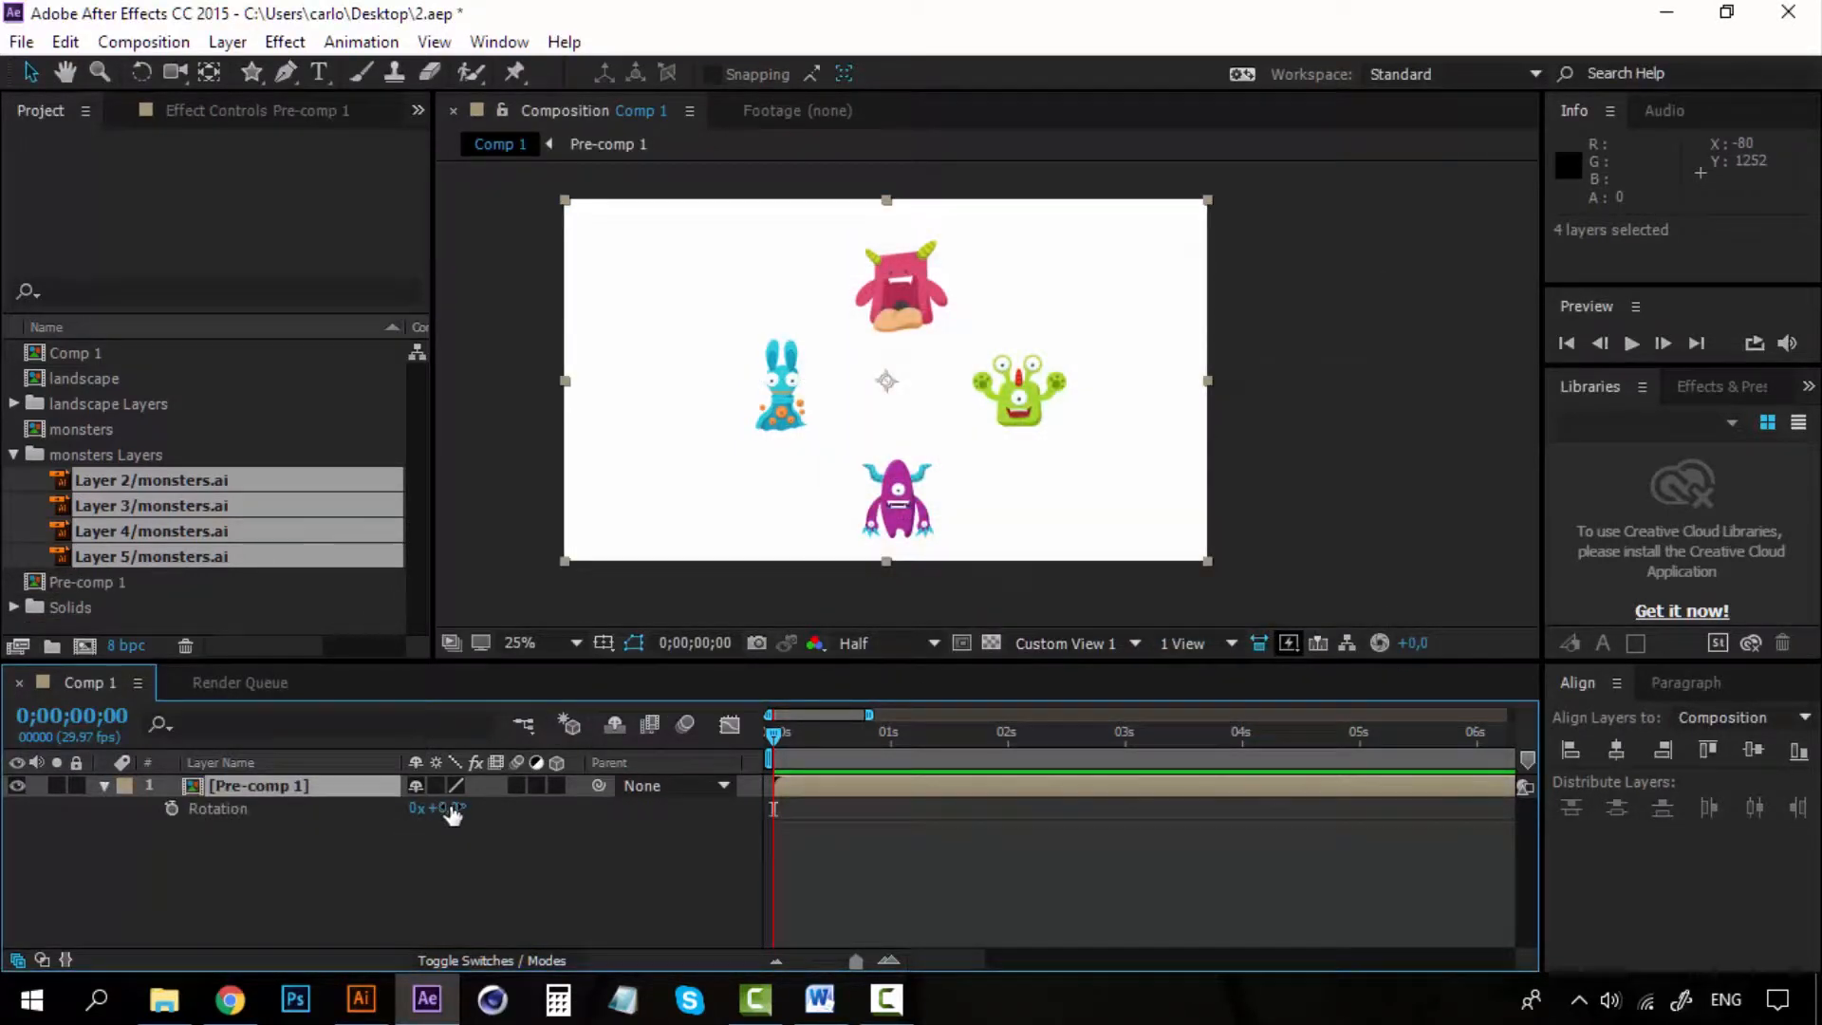
drag(450, 814, 824, 798)
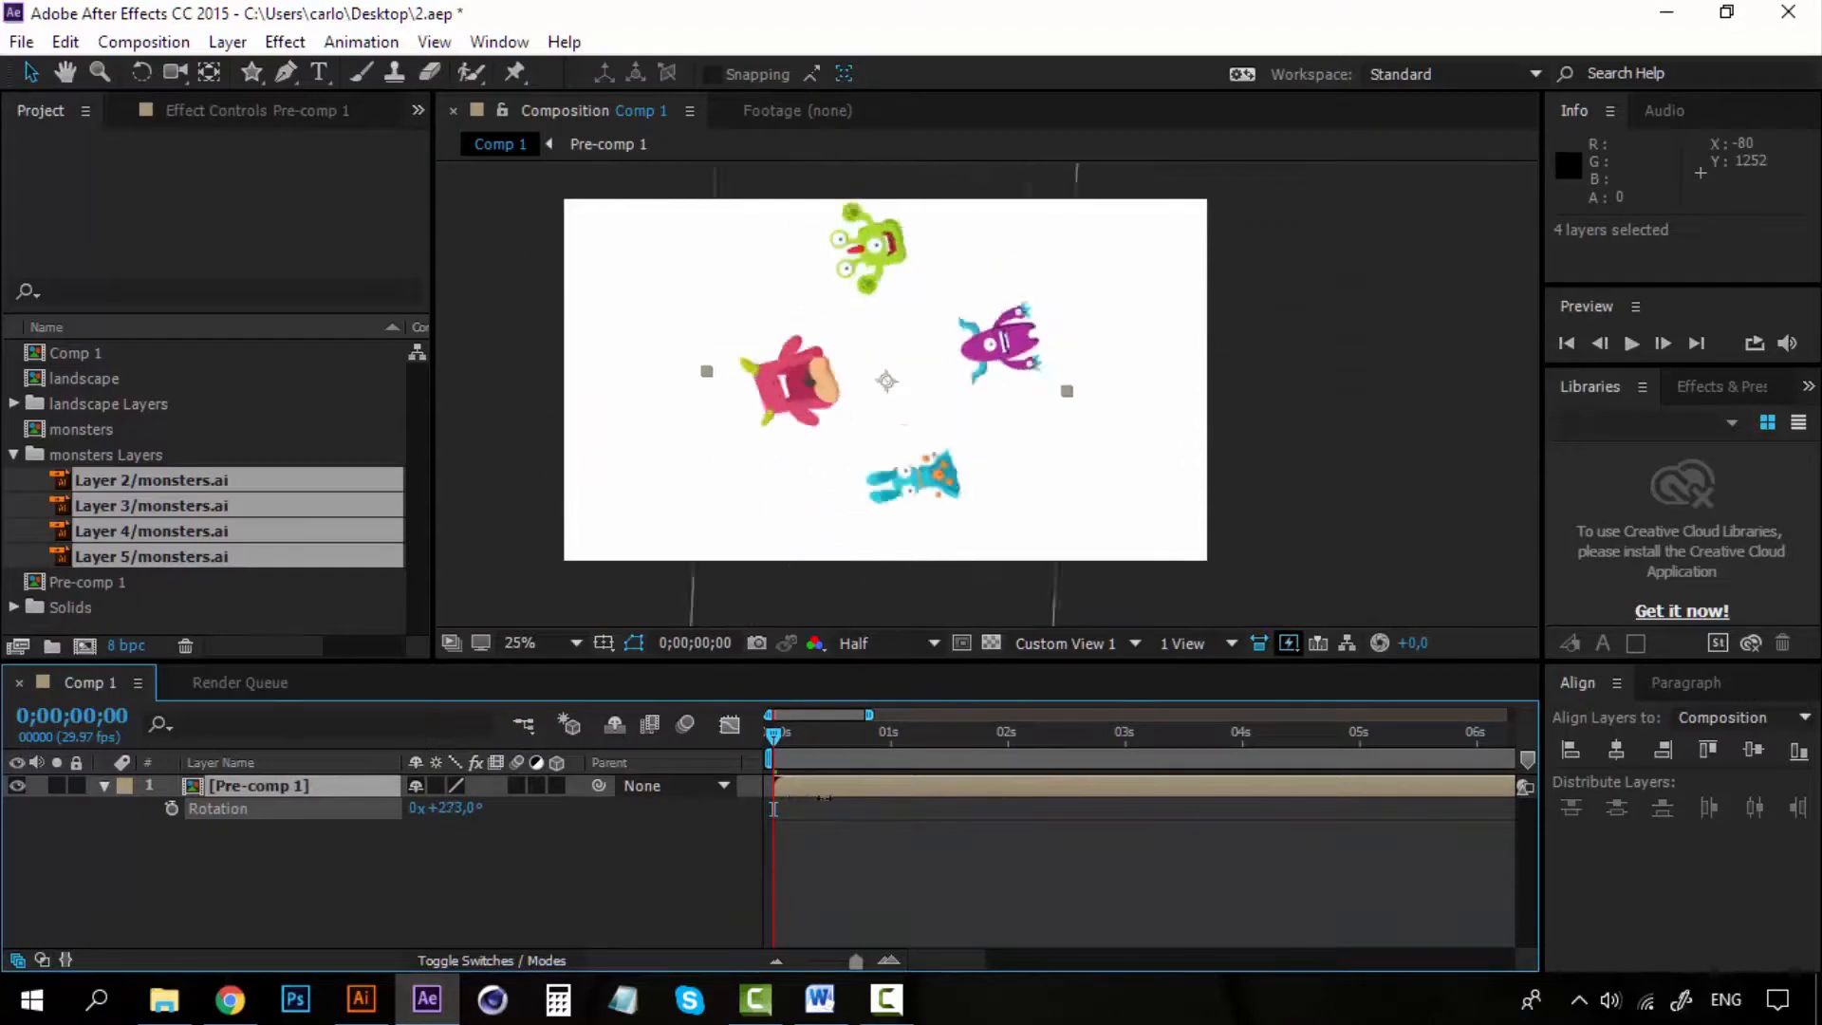
Step: Undo the pre-comp's rotation and the pre-composing of the four monster layers
key(ctrl+z)
key(ctrl+z)
key(ctrl+z)
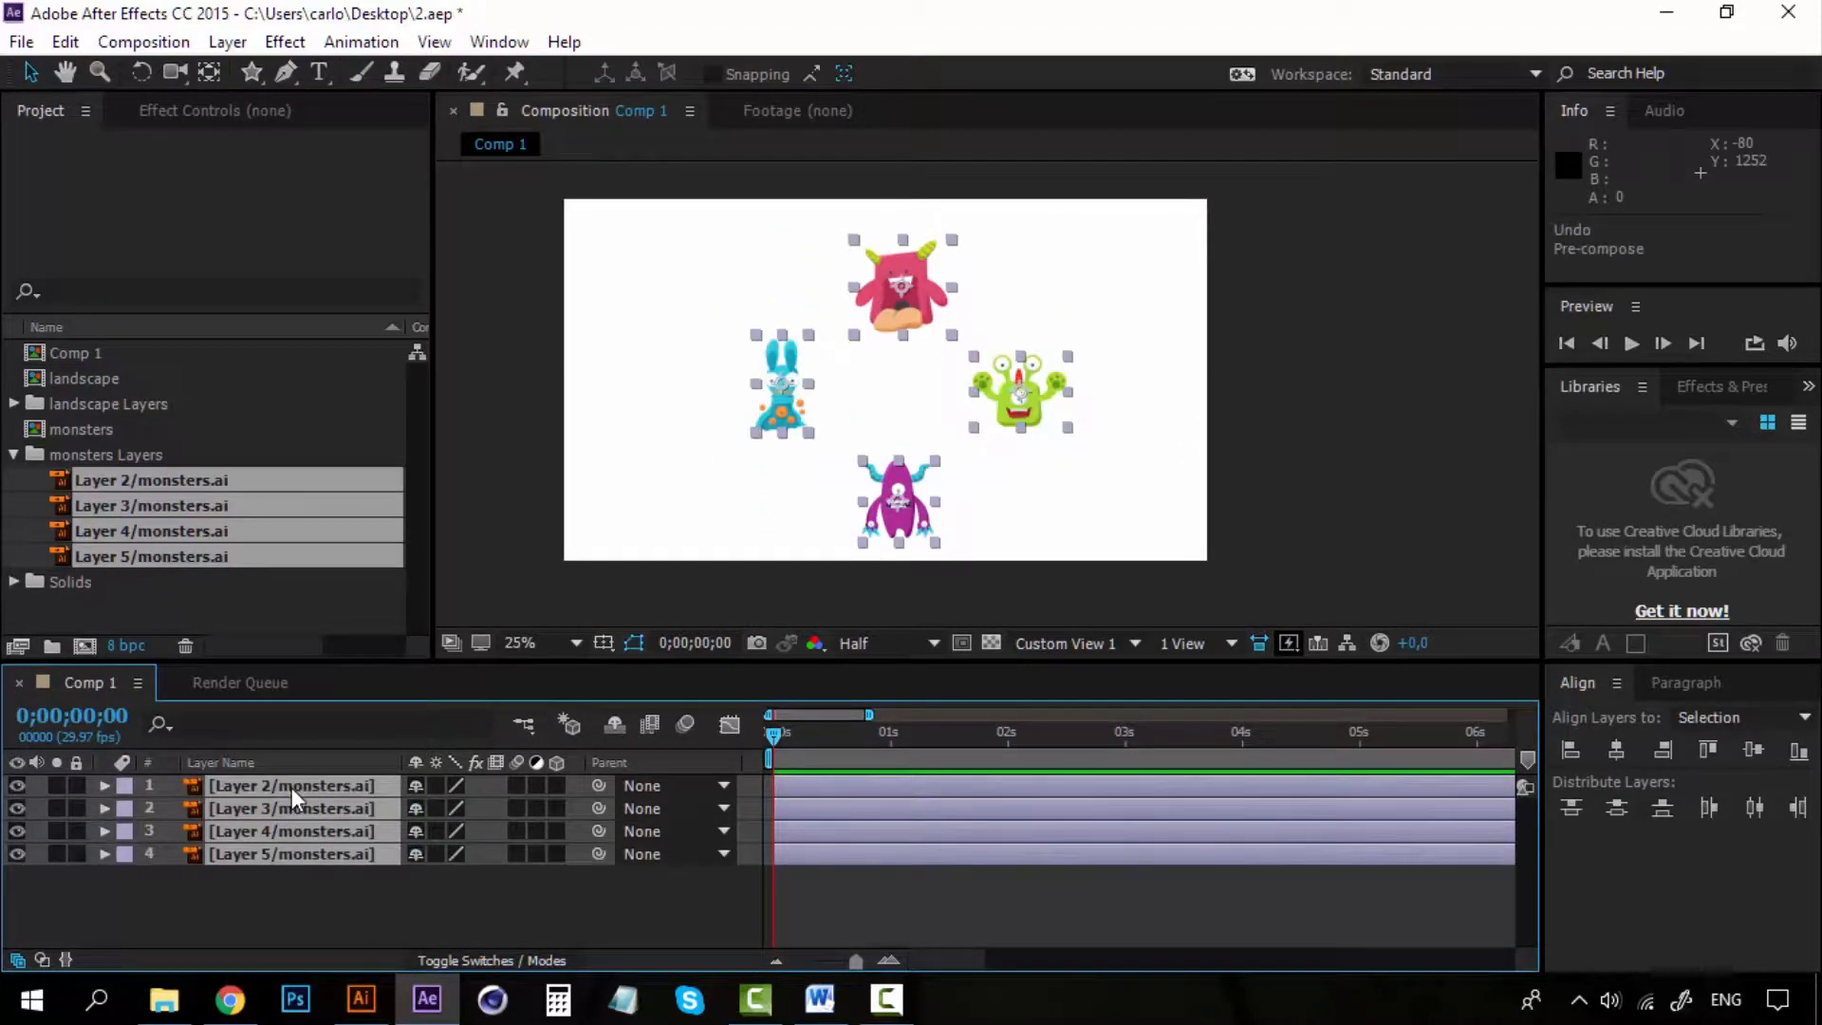
Step: Deselect the monster layers and add a new null object to Comp 1
click(342, 880)
click(336, 788)
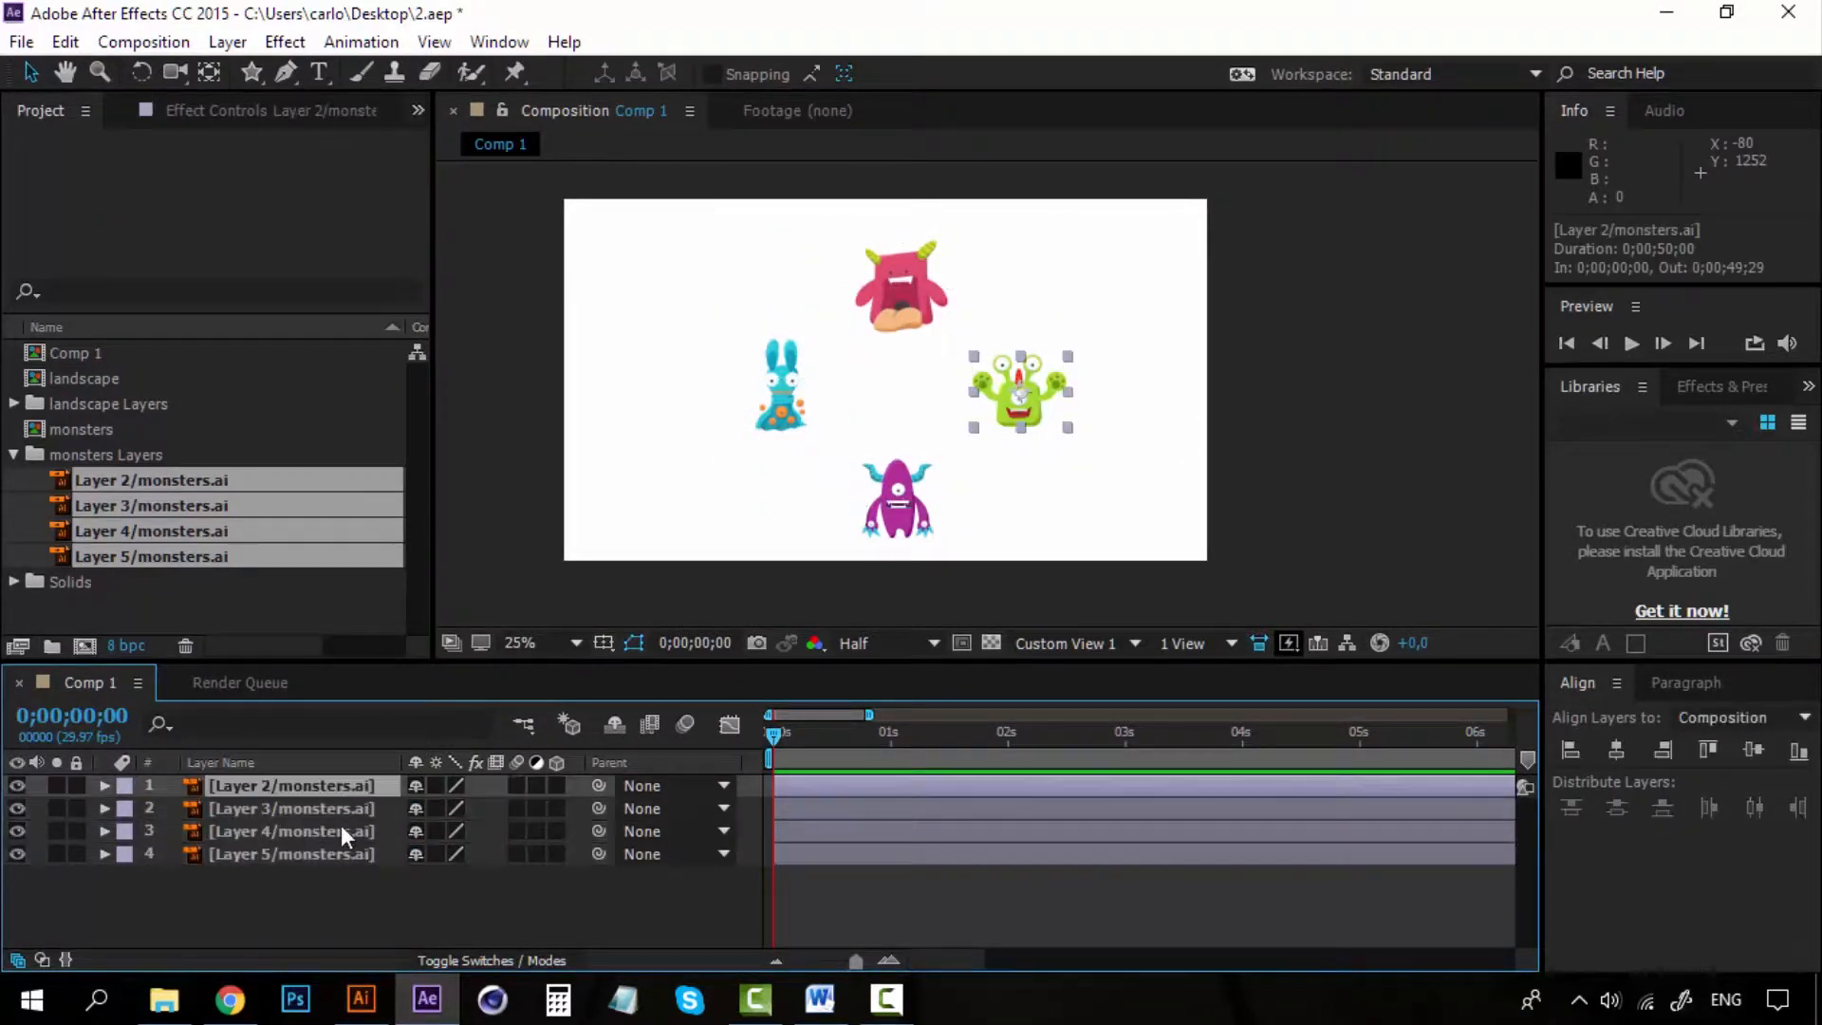
shift+click(344, 852)
click(367, 897)
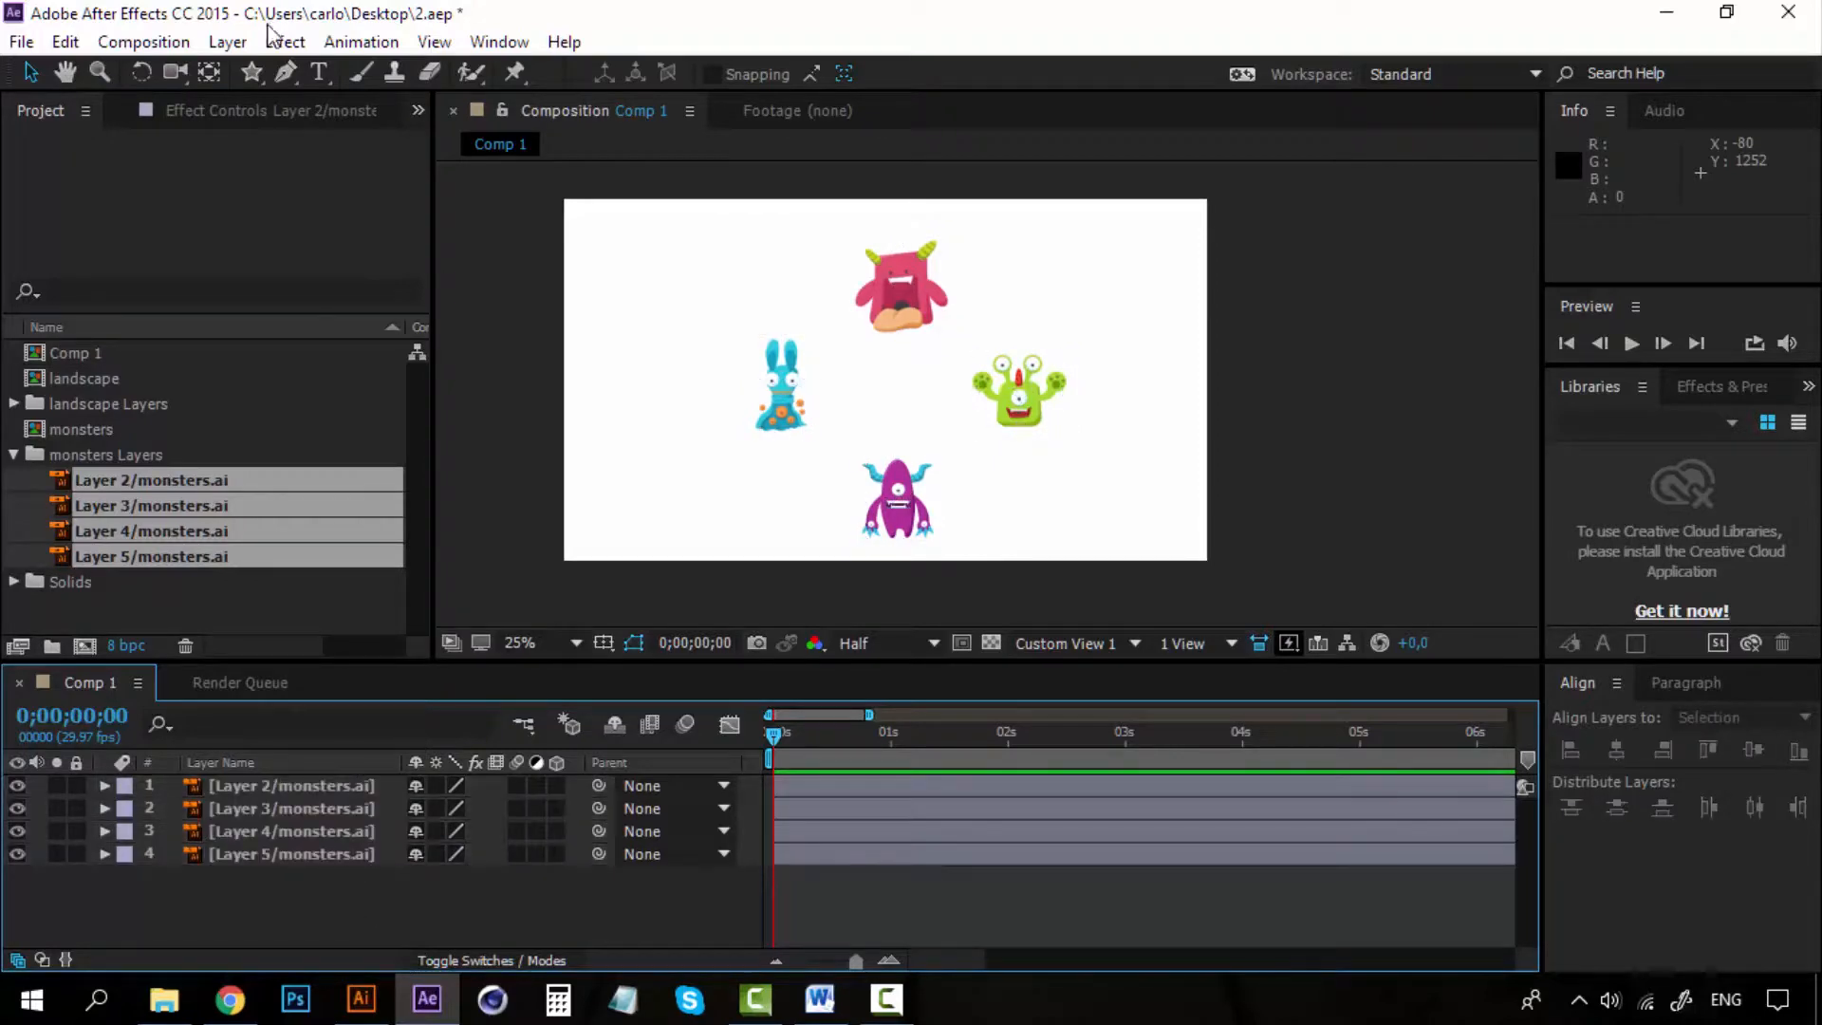
click(228, 42)
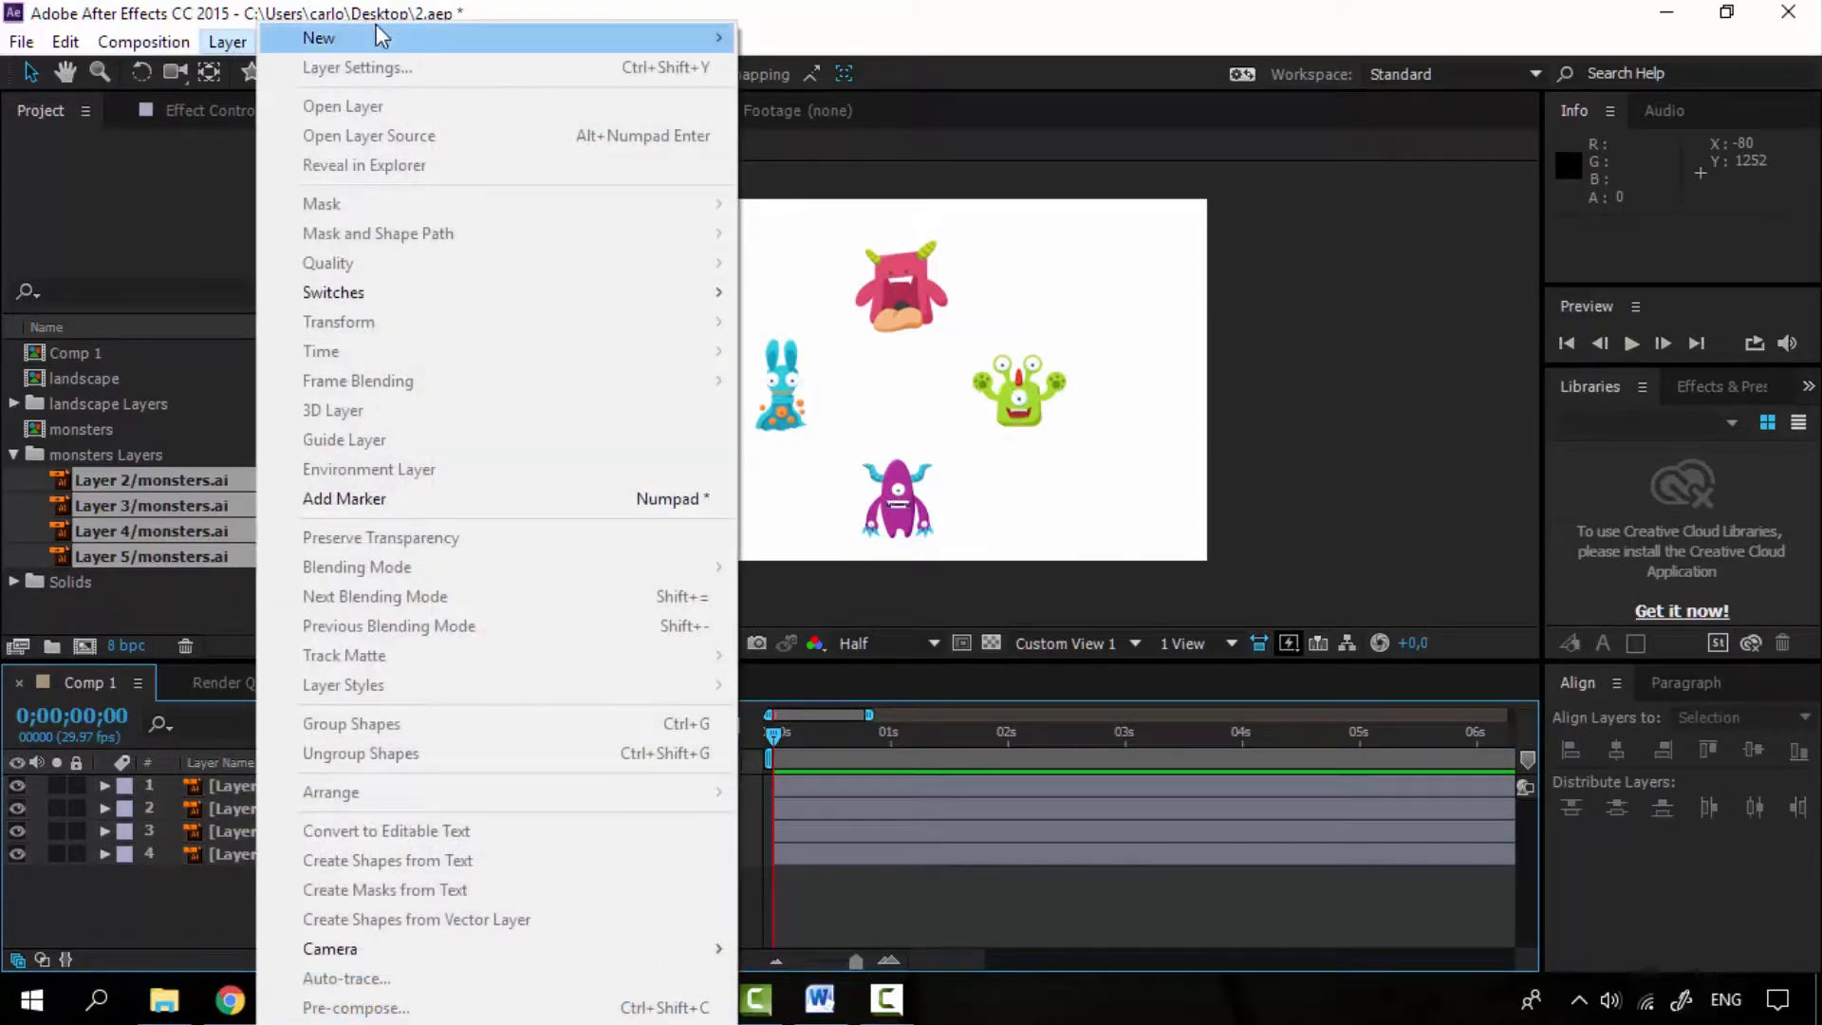
mouse_move(376, 36)
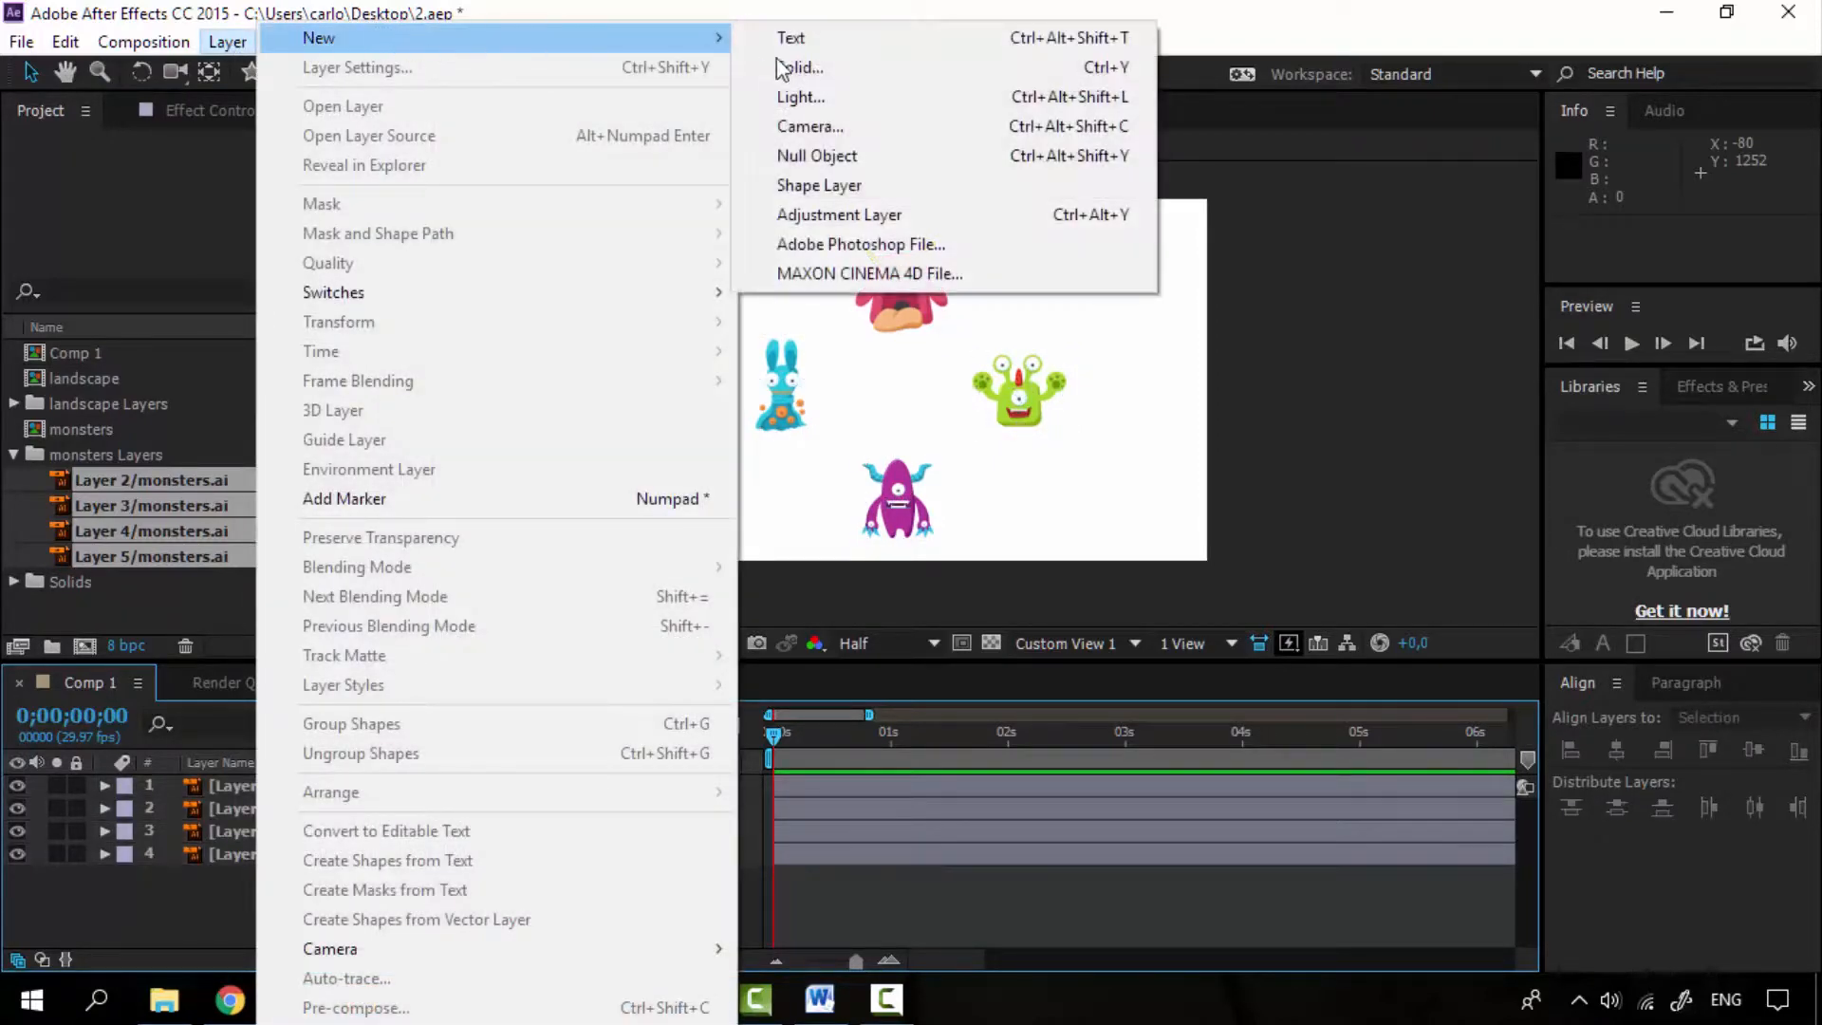
click(814, 156)
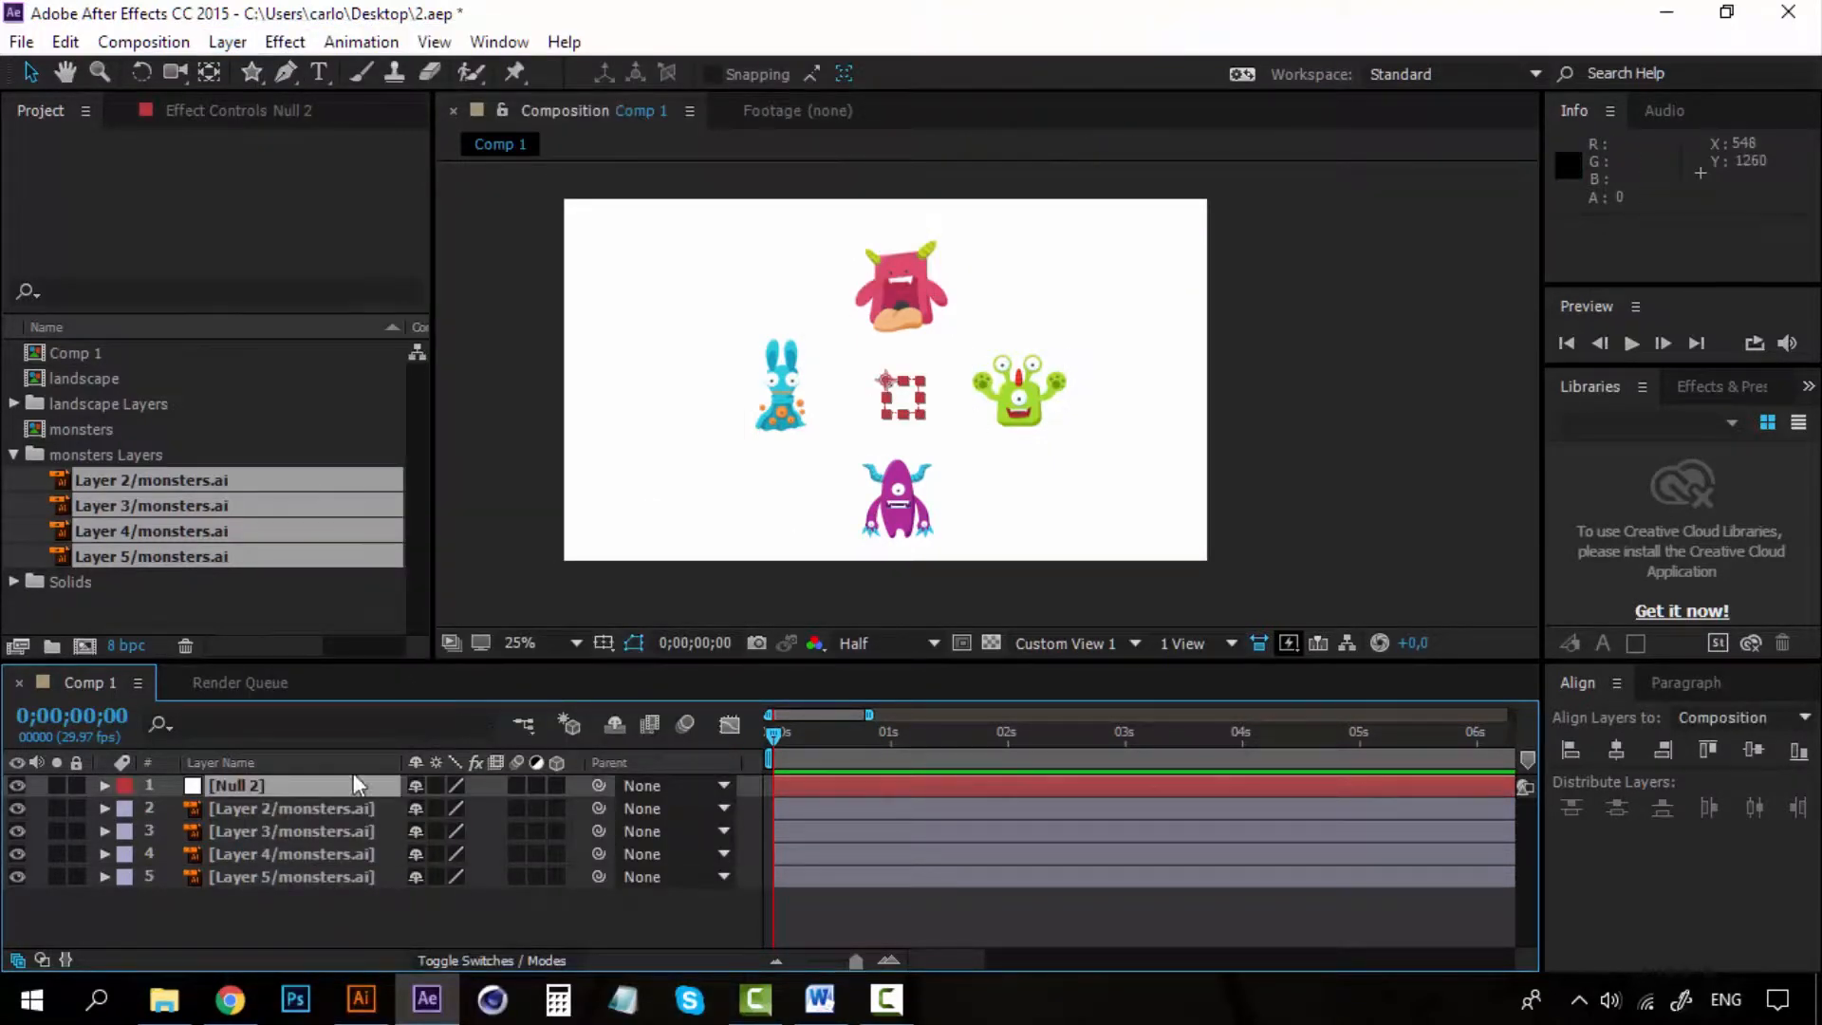
Step: Select the null object and examine its outline and anchor point between the monsters at different magnifications
click(354, 799)
click(293, 785)
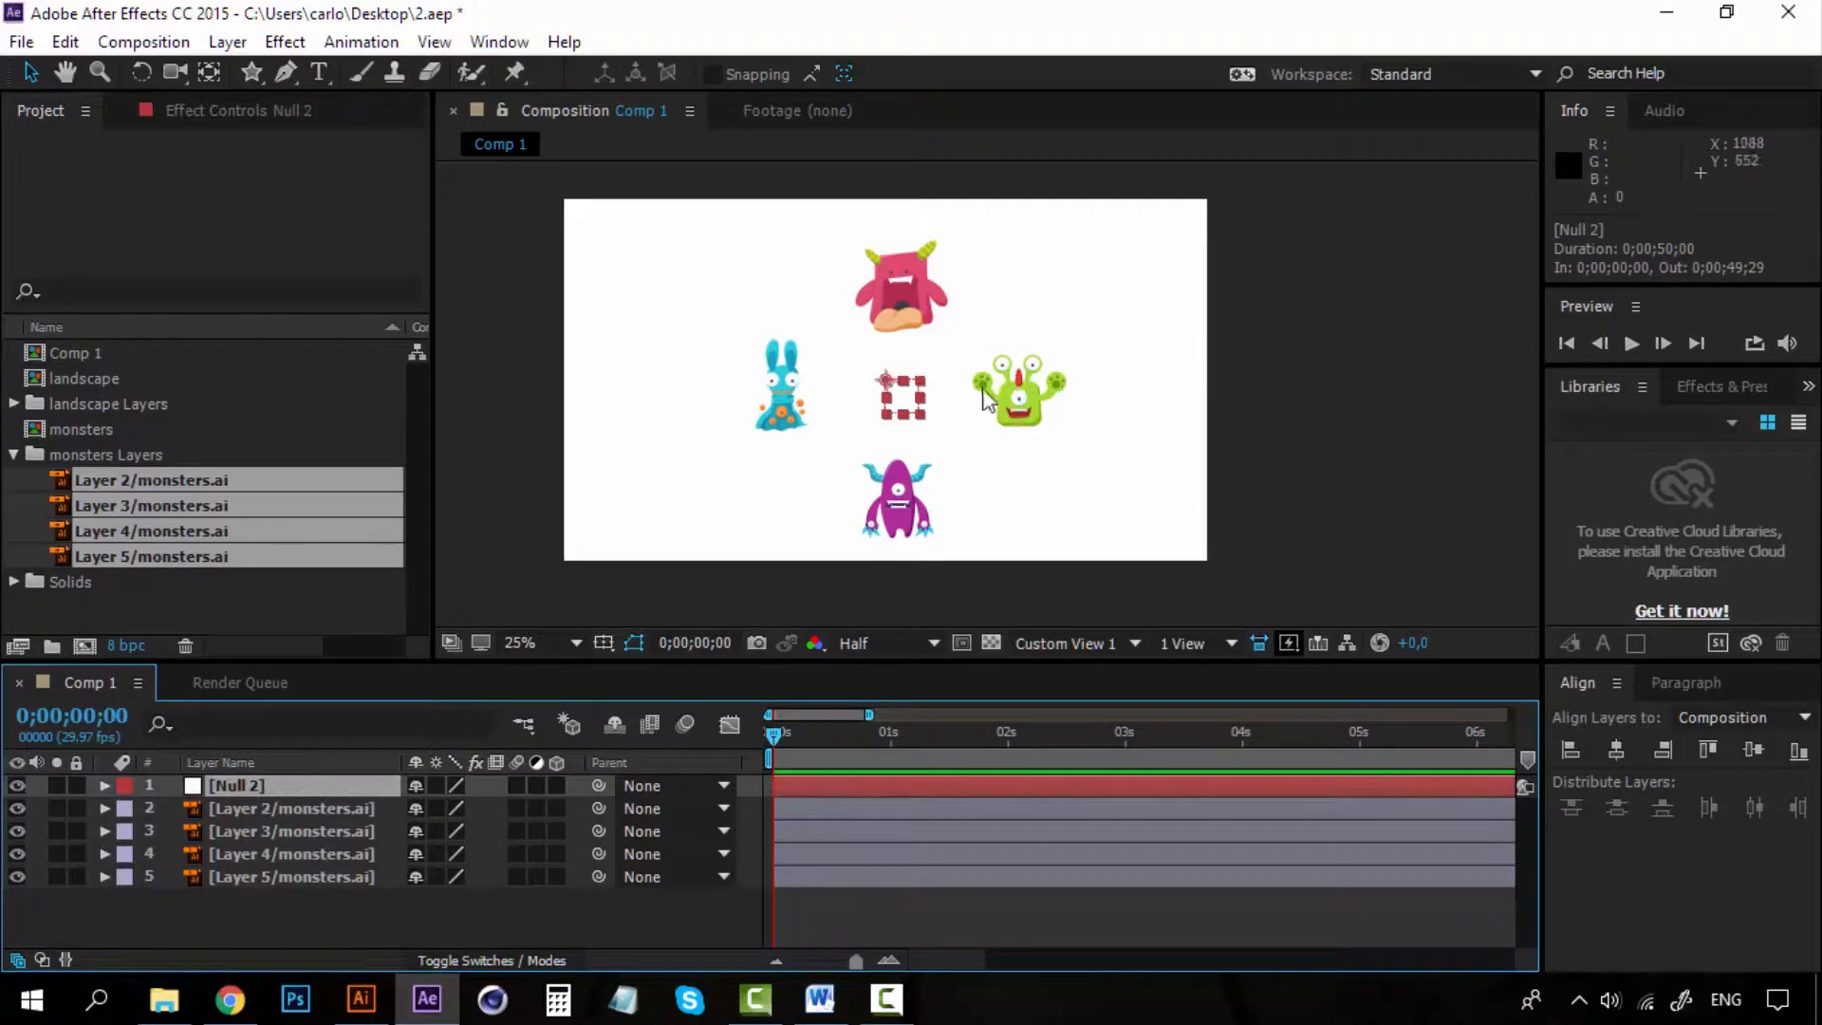
scroll(914, 403, up, 4)
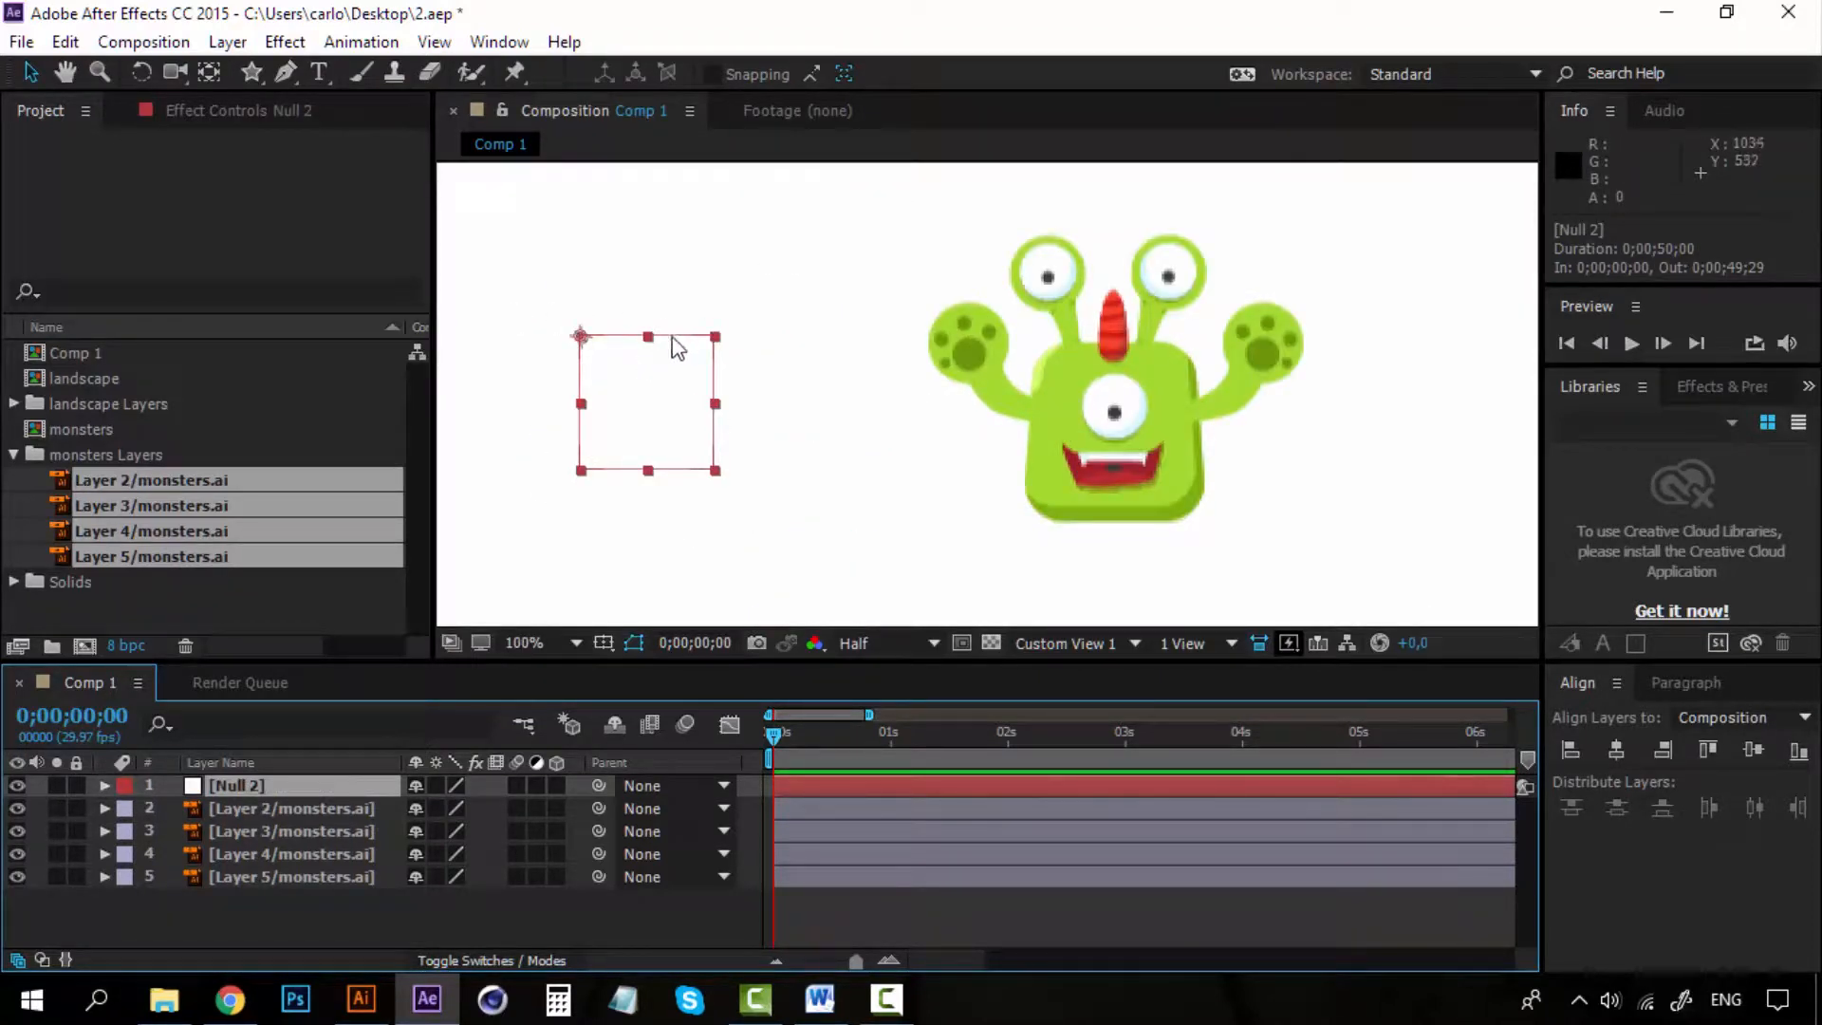
scroll(702, 402, down, 4)
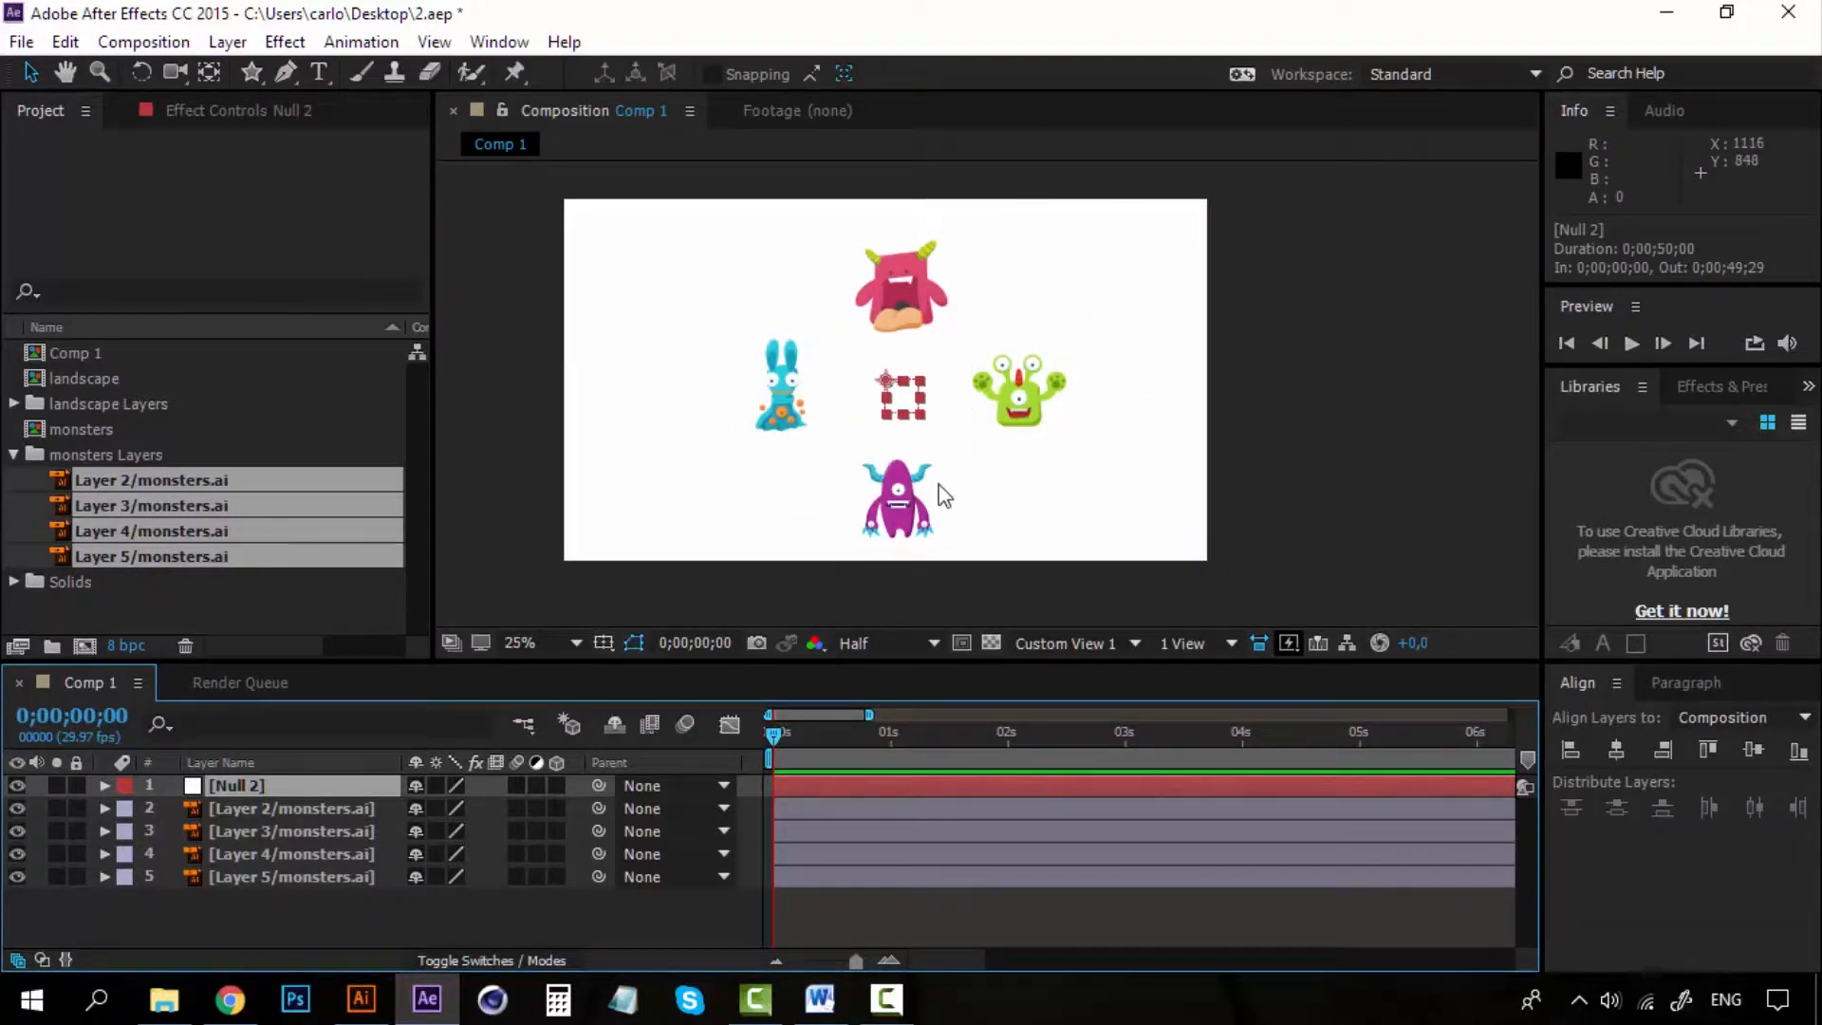
click(281, 801)
click(253, 776)
click(264, 801)
click(239, 786)
key(period)
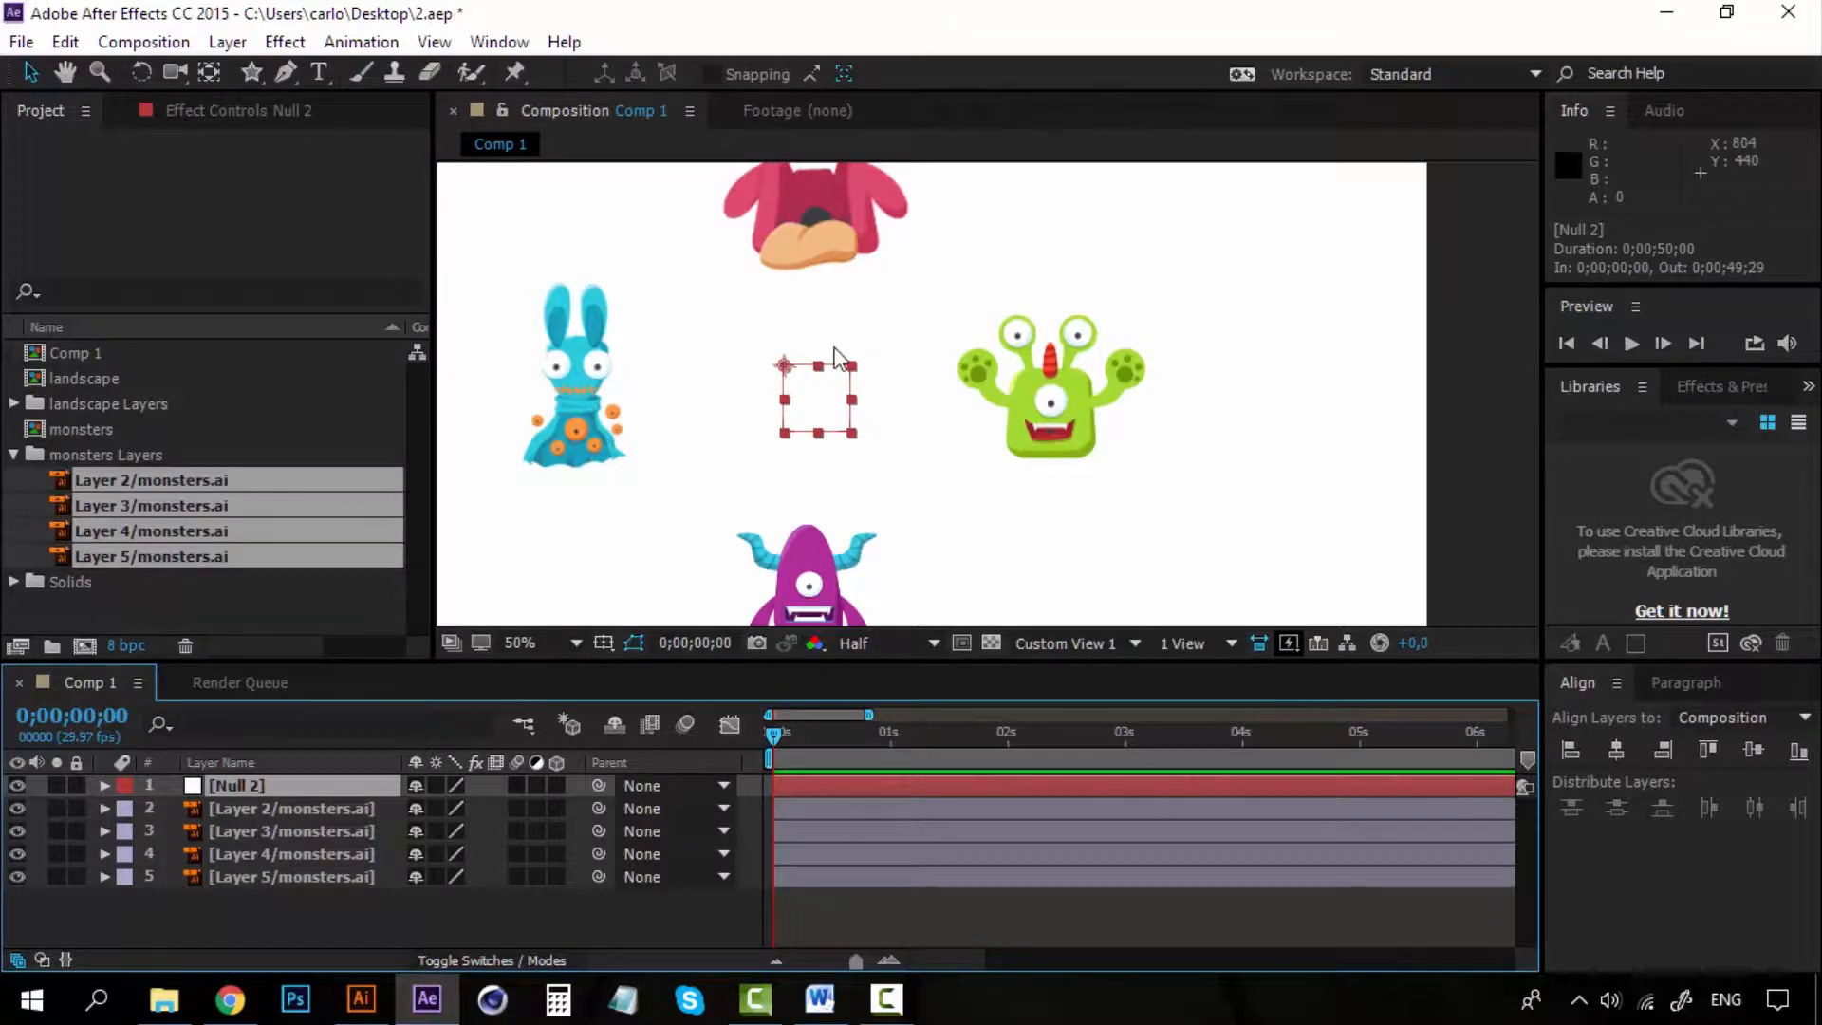
key(comma)
key(period)
key(comma)
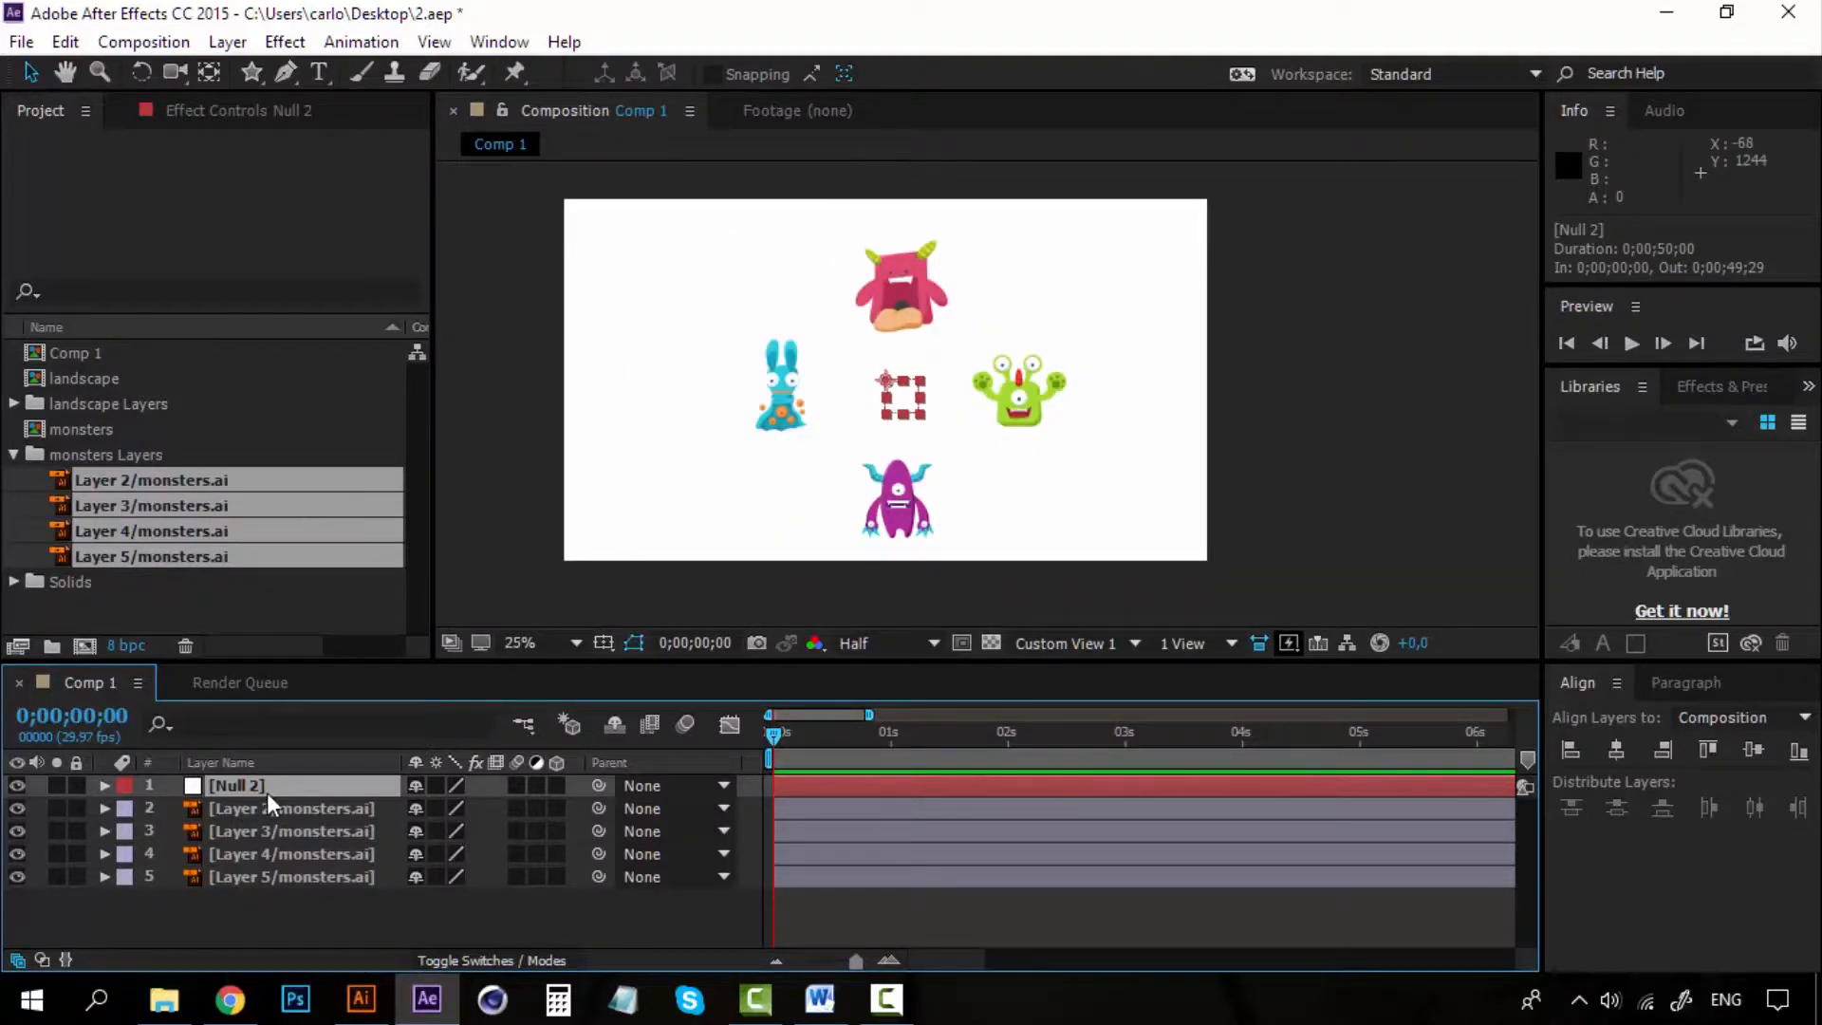
key(period)
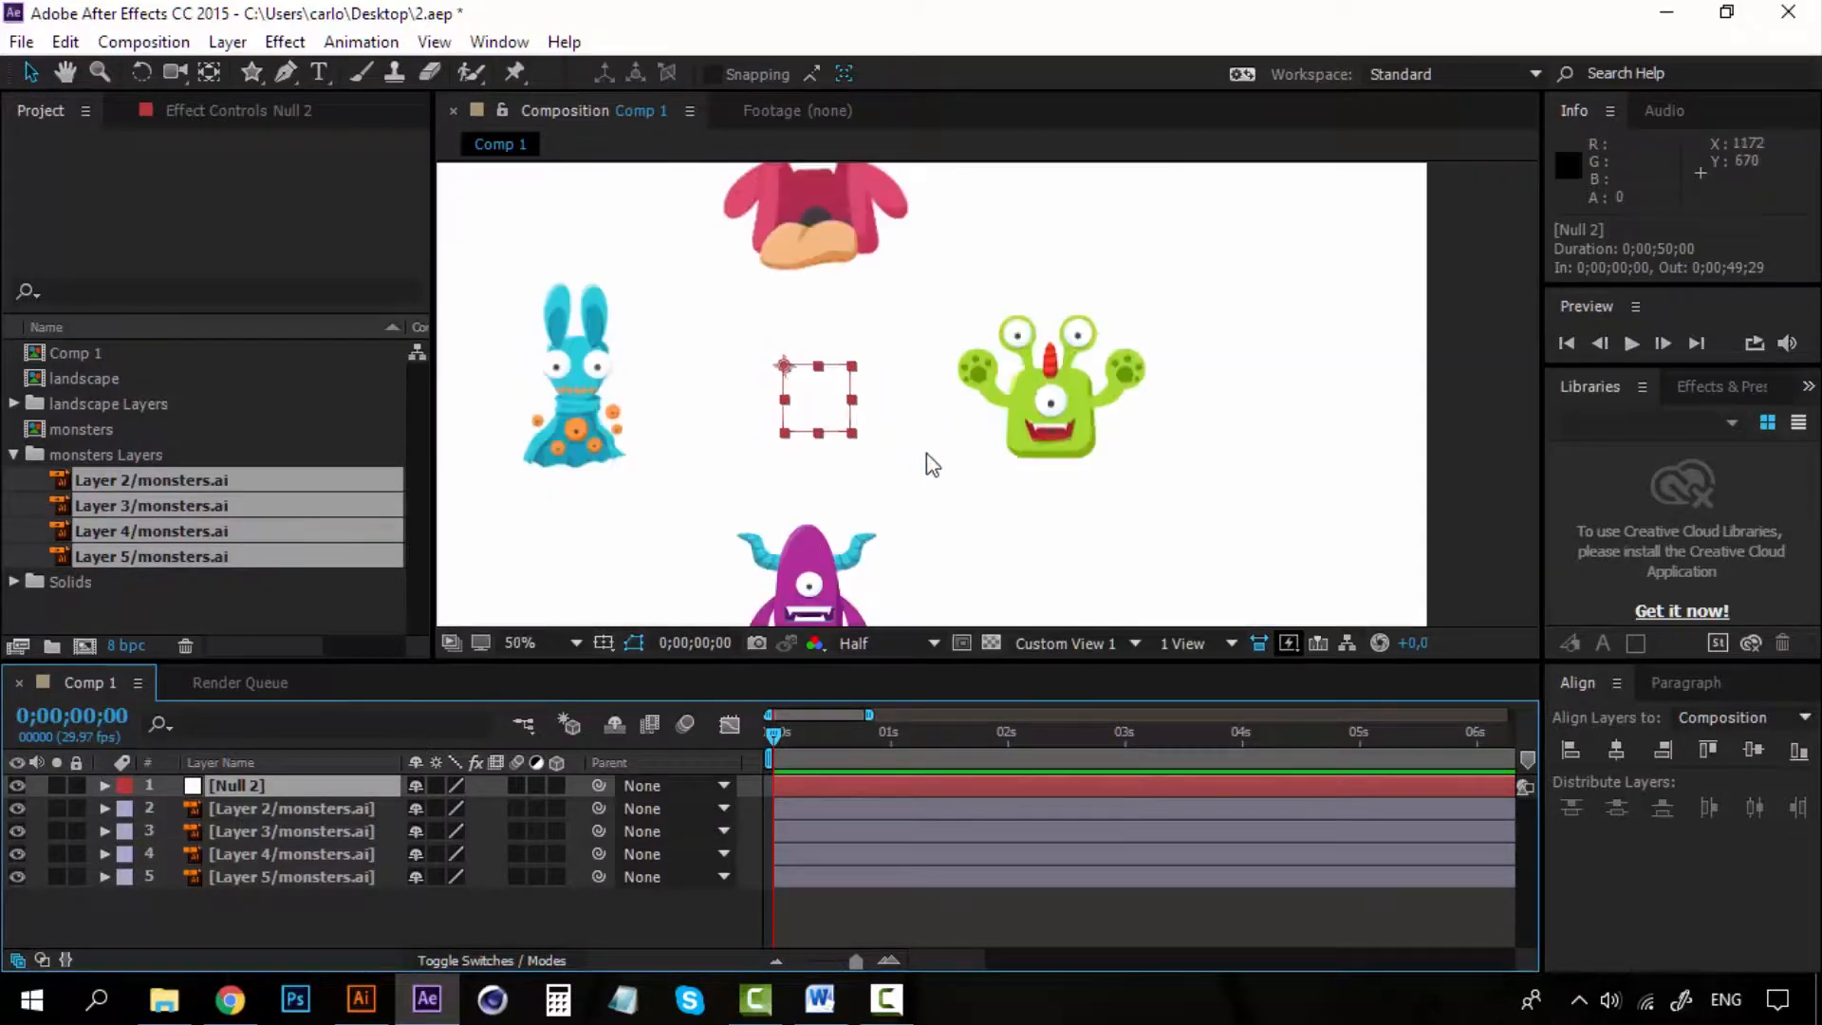
Step: Try moving the null object freehand down and to the left in the composition, then undo the move
click(32, 72)
drag(835, 399, 770, 464)
key(ctrl+z)
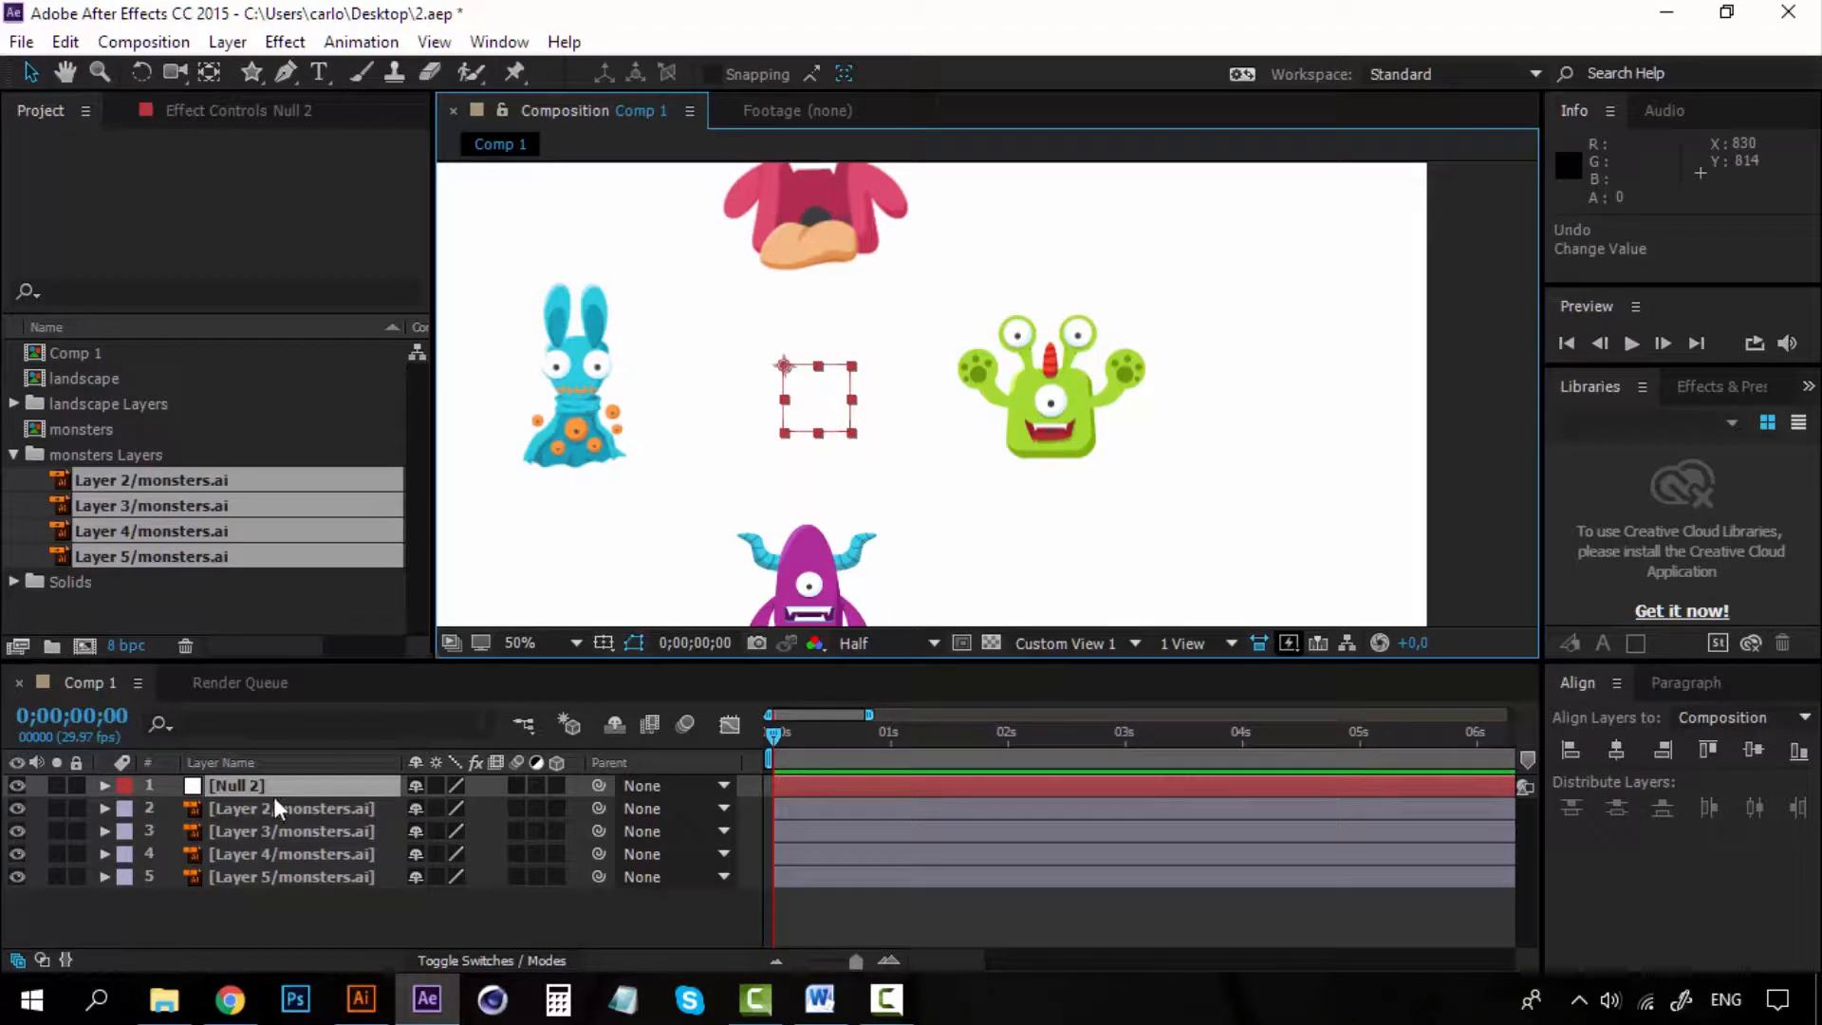
Step: Expand the null object's layer to show its Transform properties
click(259, 788)
click(101, 785)
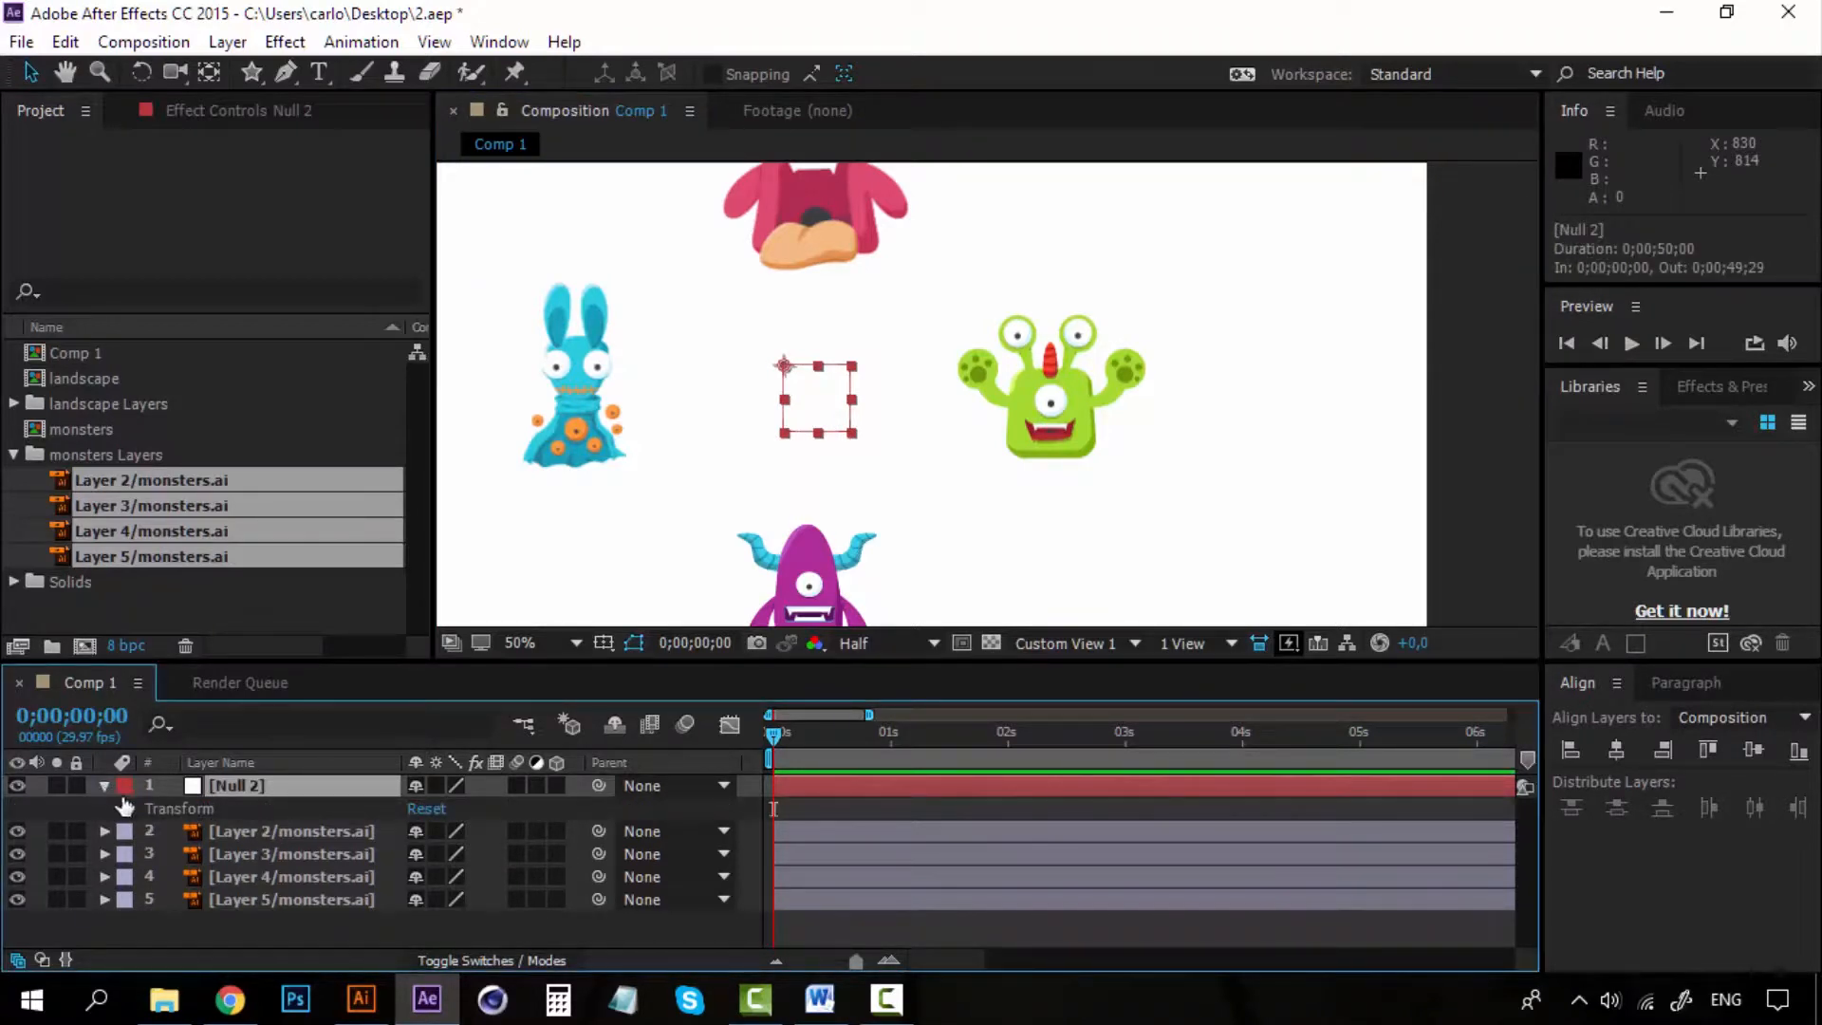
click(126, 809)
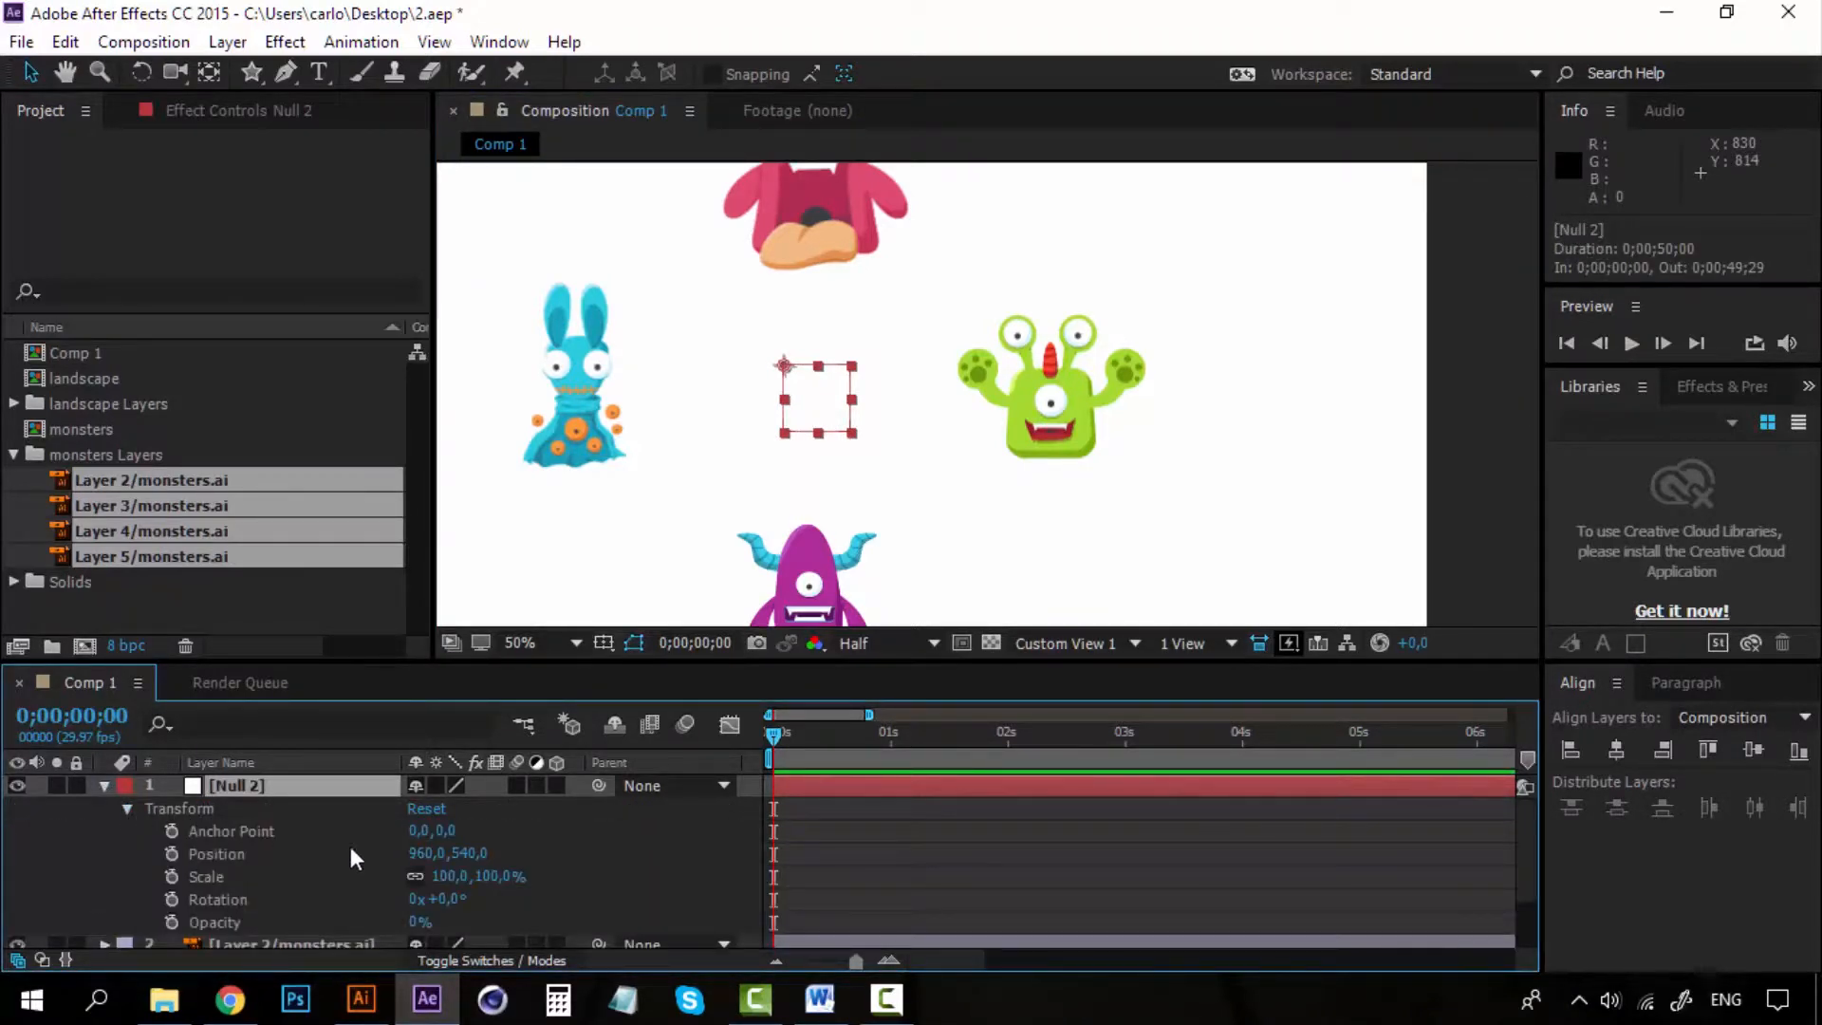
Step: Try an anchor point of 0, 129, a position of 960, 766 and a scale of 386% on the null, undoing each change
drag(446, 830, 614, 833)
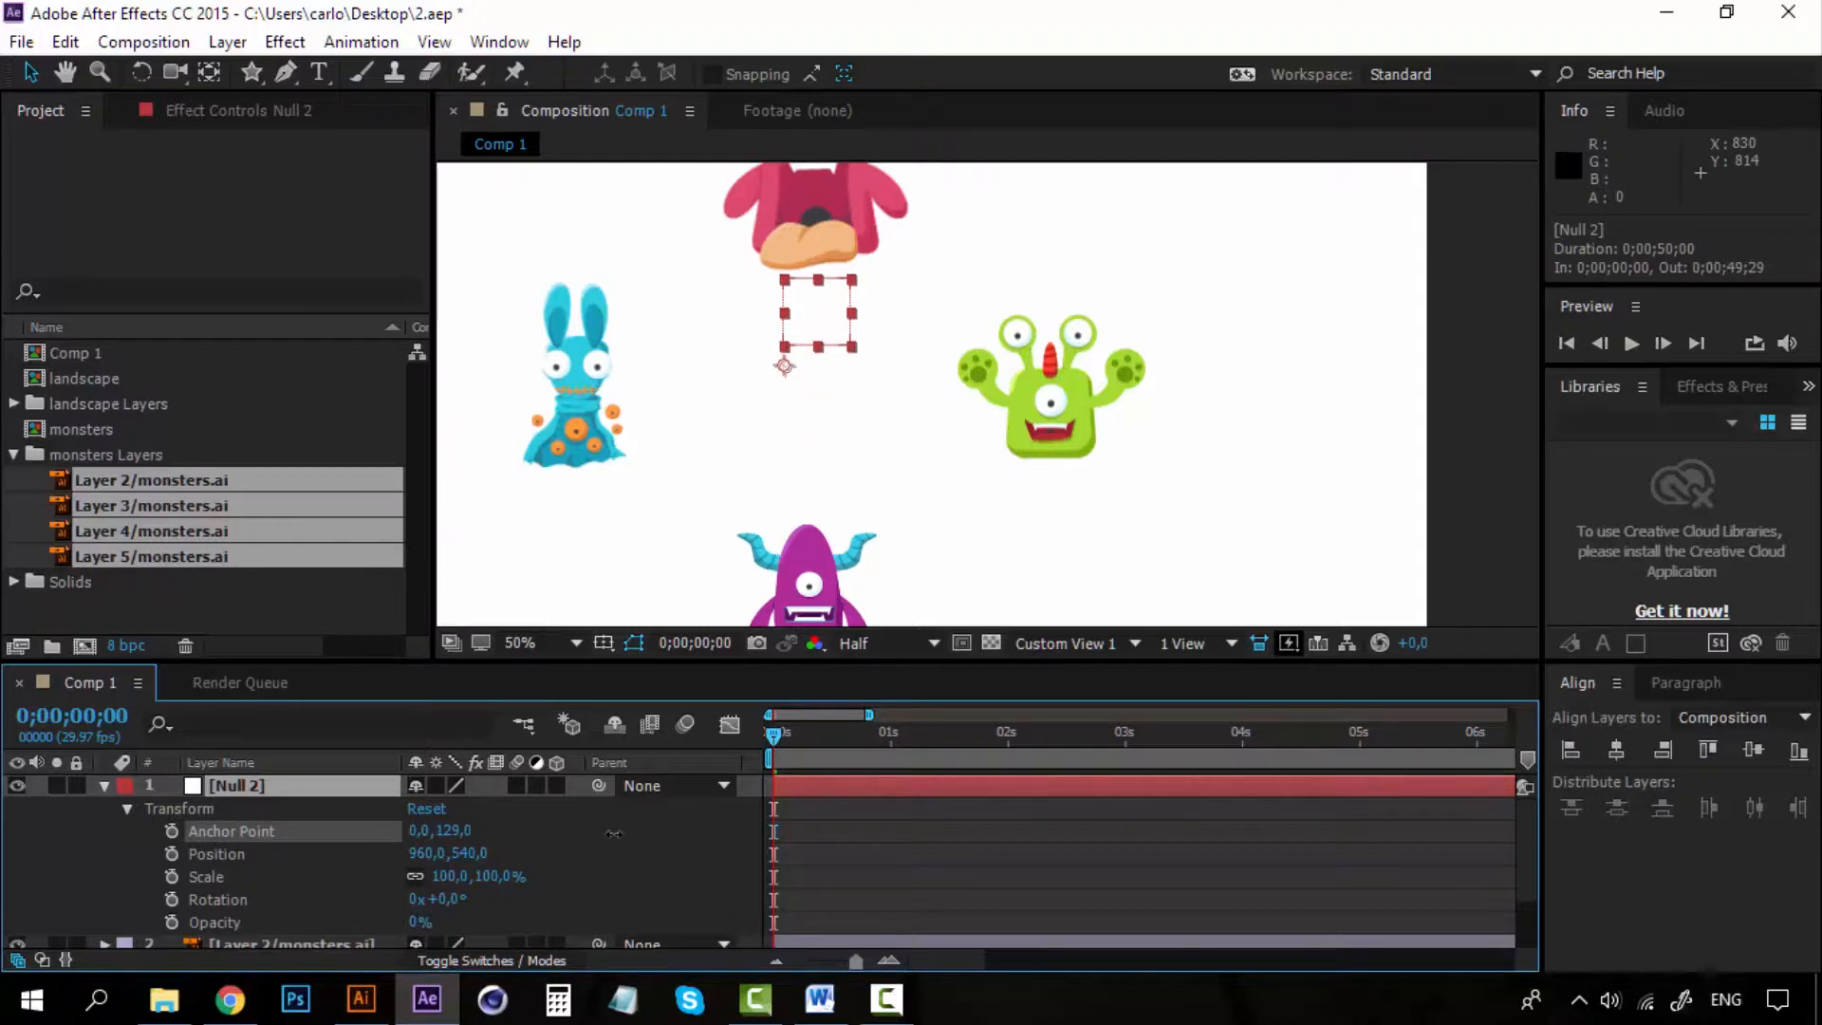
key(ctrl+z)
drag(479, 855, 764, 857)
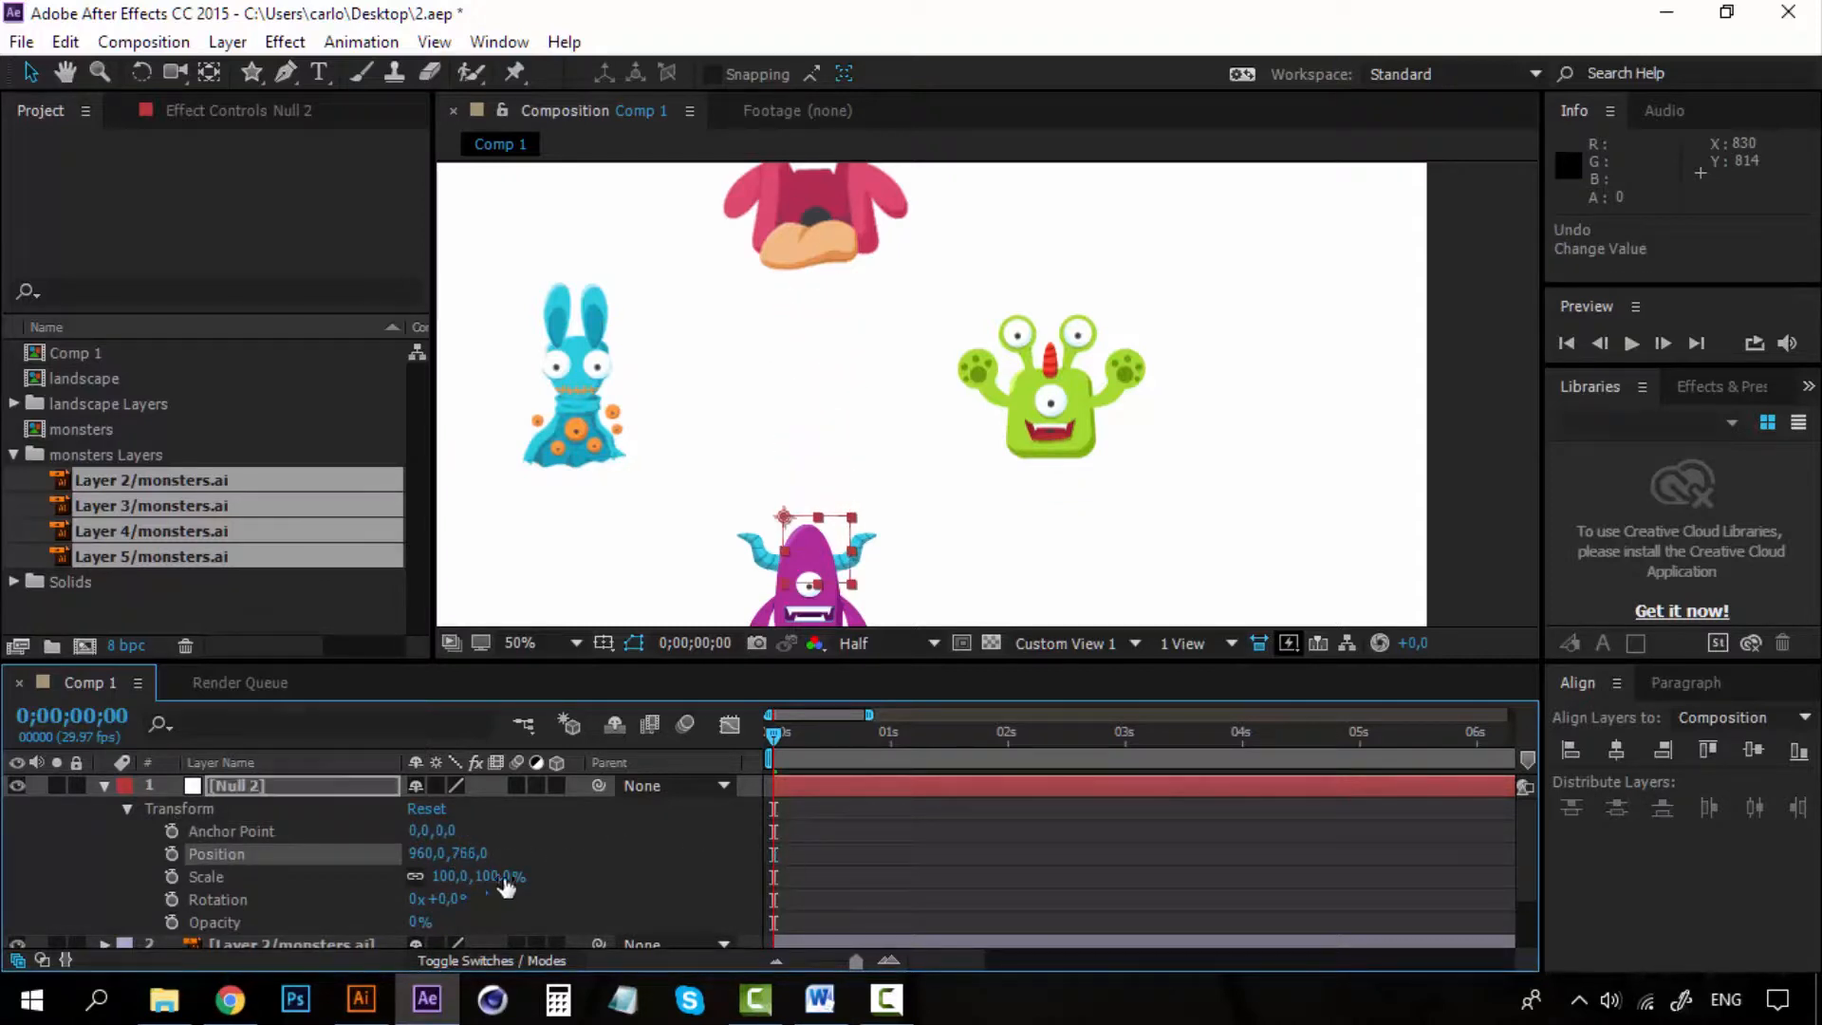
key(ctrl+z)
drag(486, 879, 693, 861)
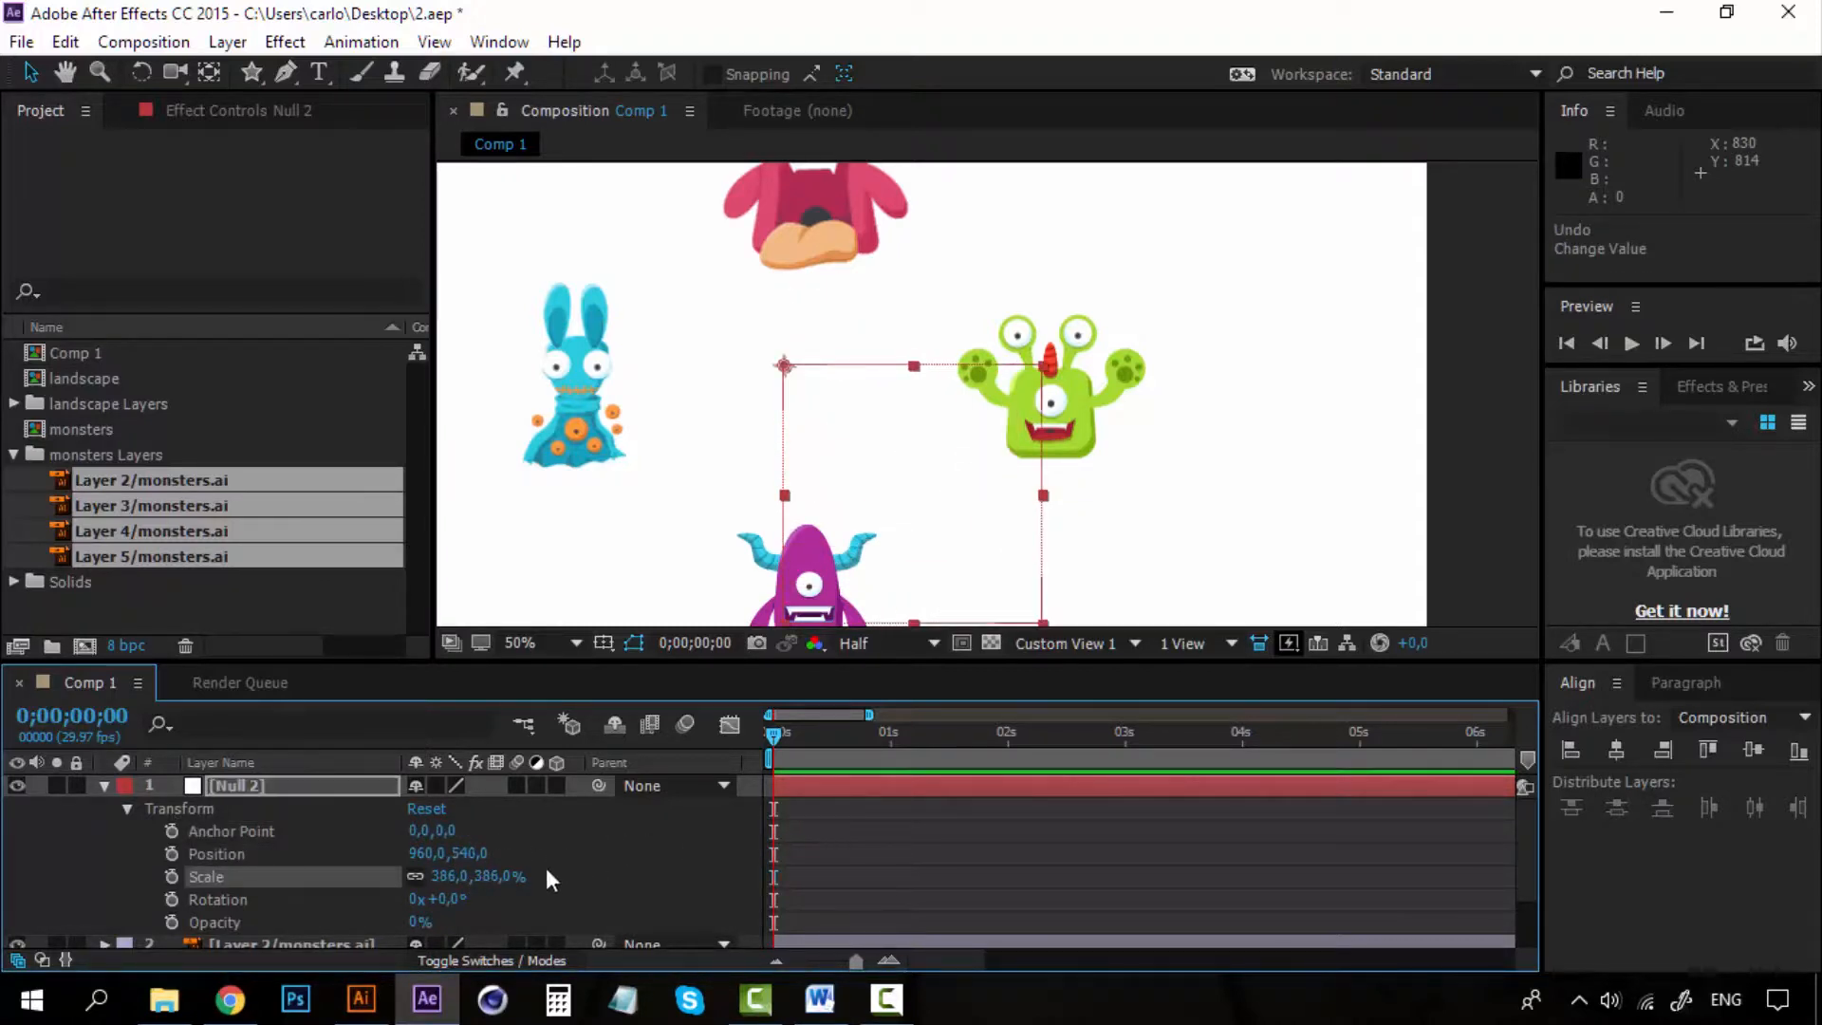
key(ctrl+z)
Step: Rotate the null object to about 197° through its Rotation property
drag(449, 899, 579, 913)
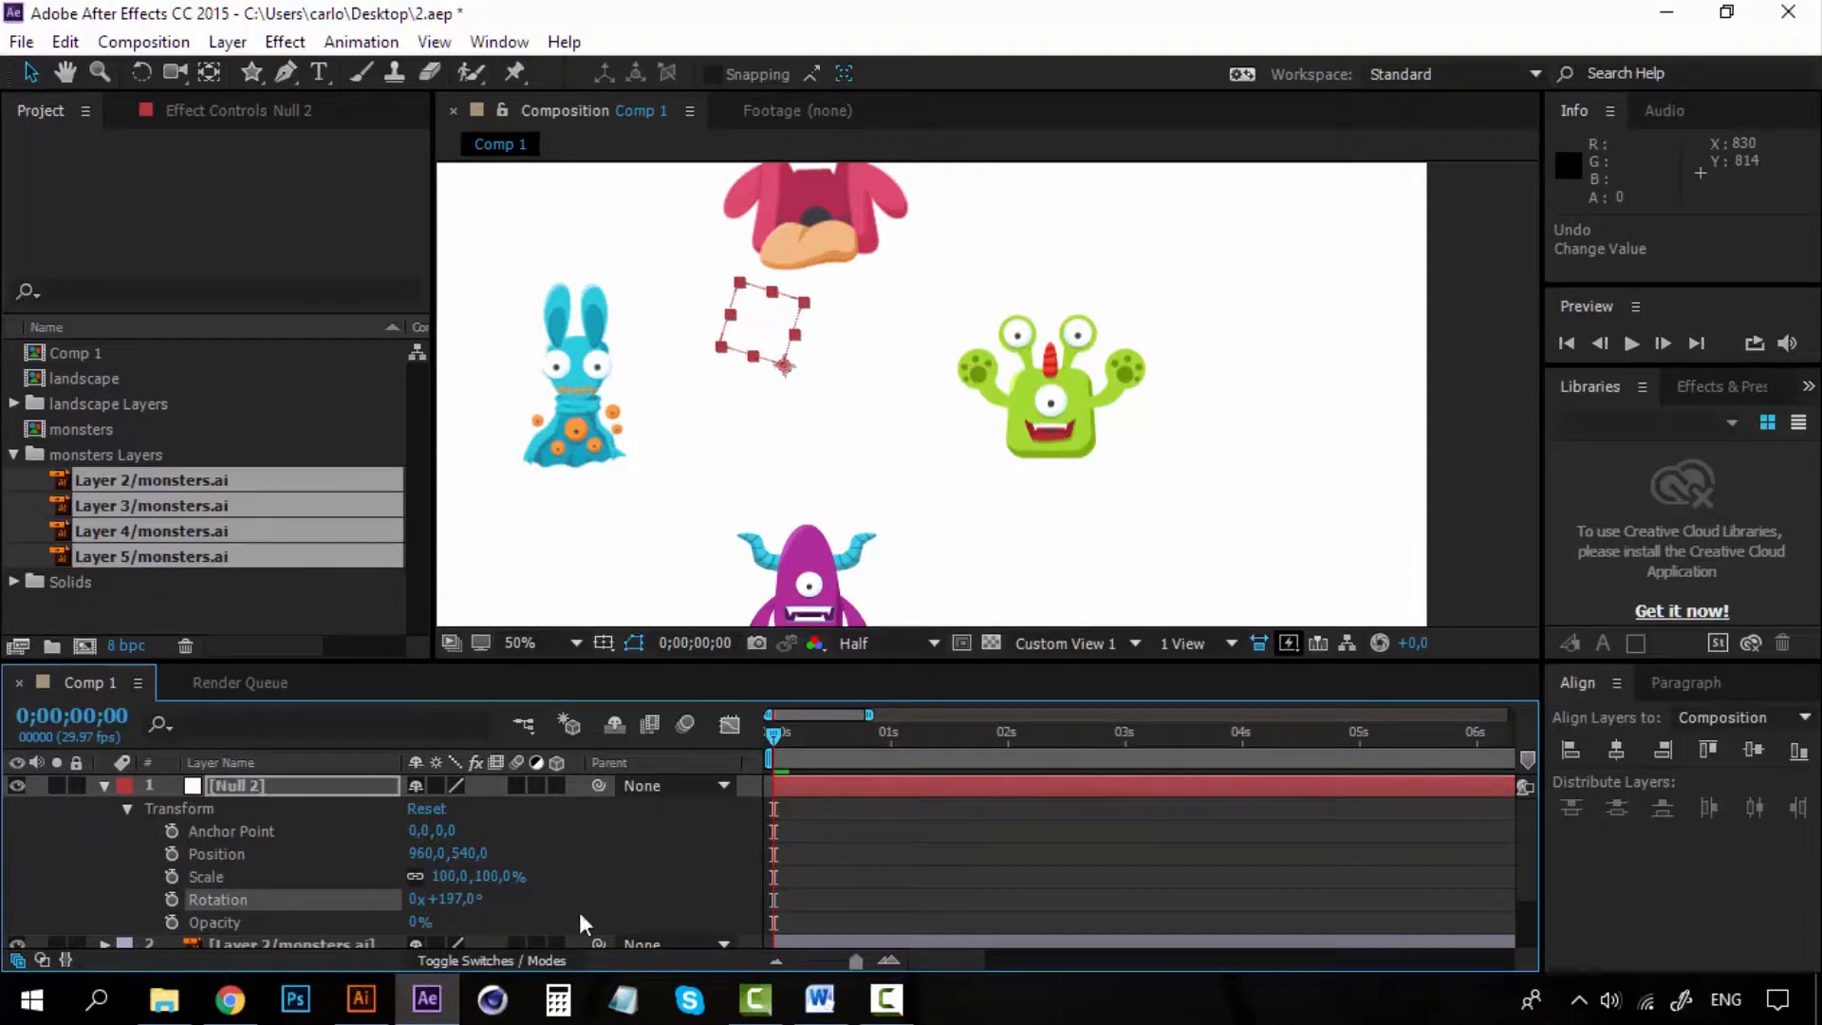
Step: Undo the null object's rotation and collapse its Transform properties
key(ctrl+z)
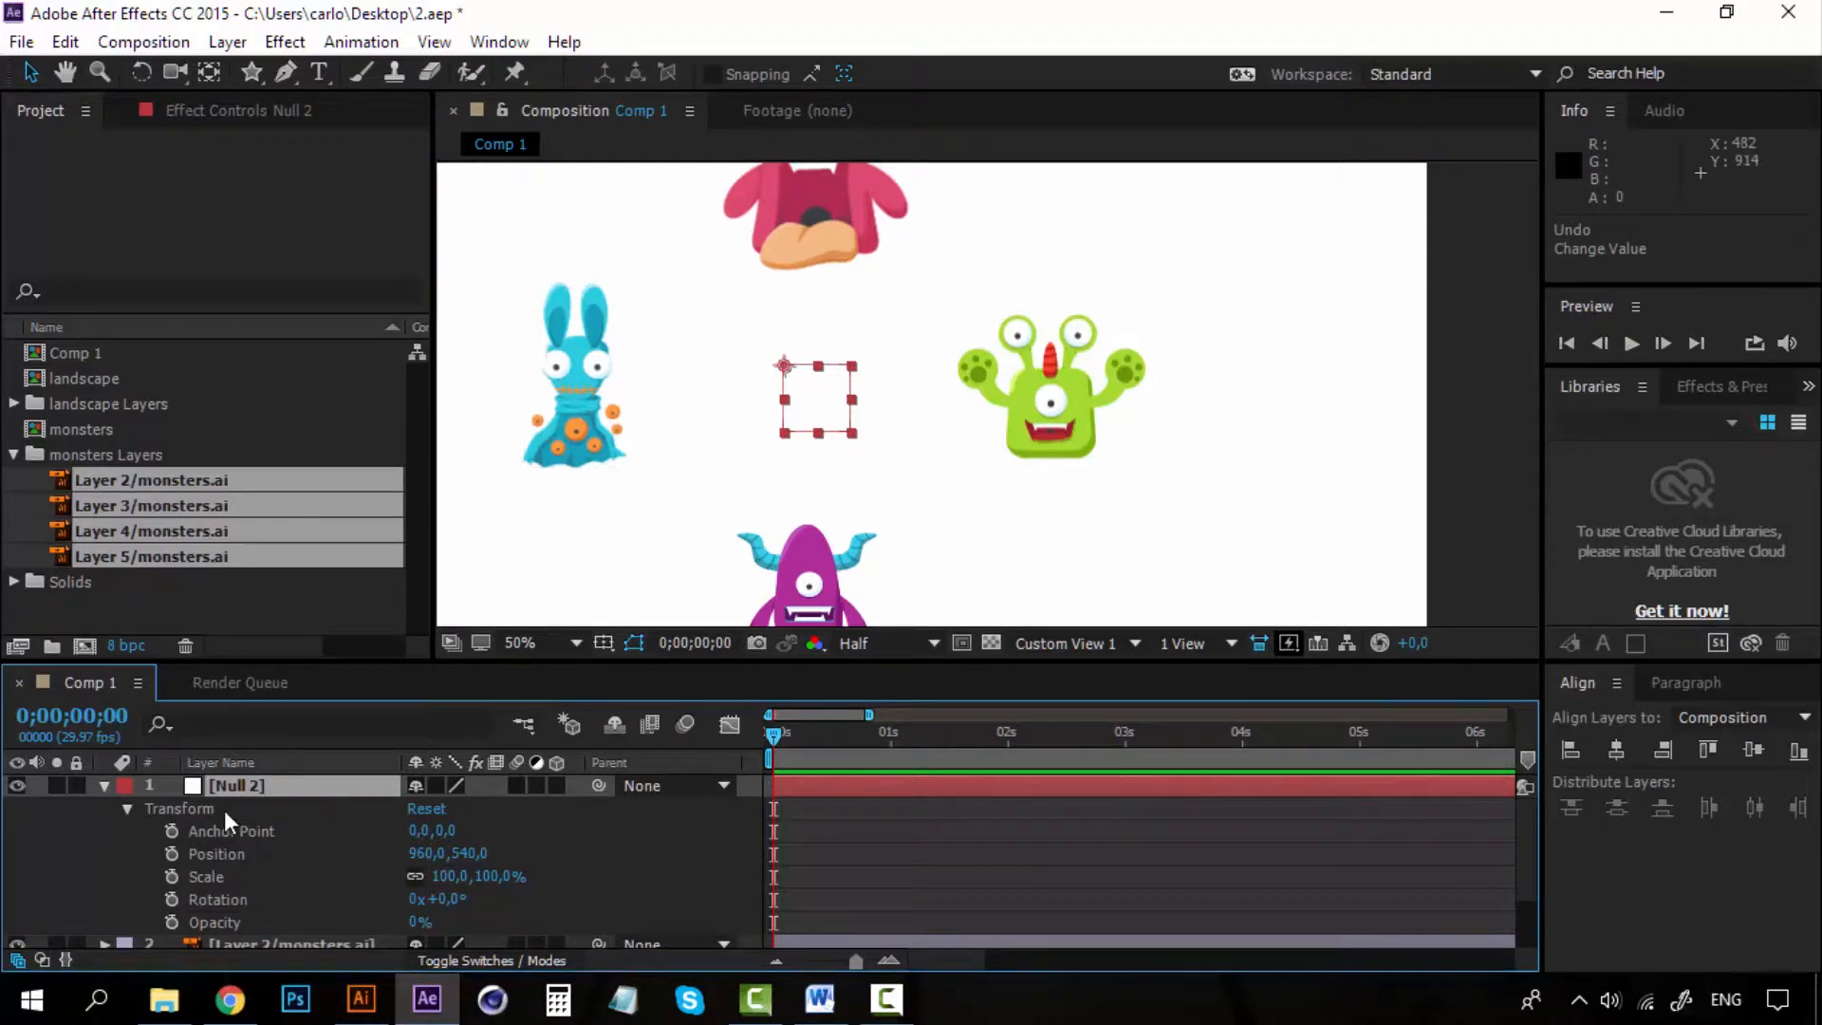
click(128, 813)
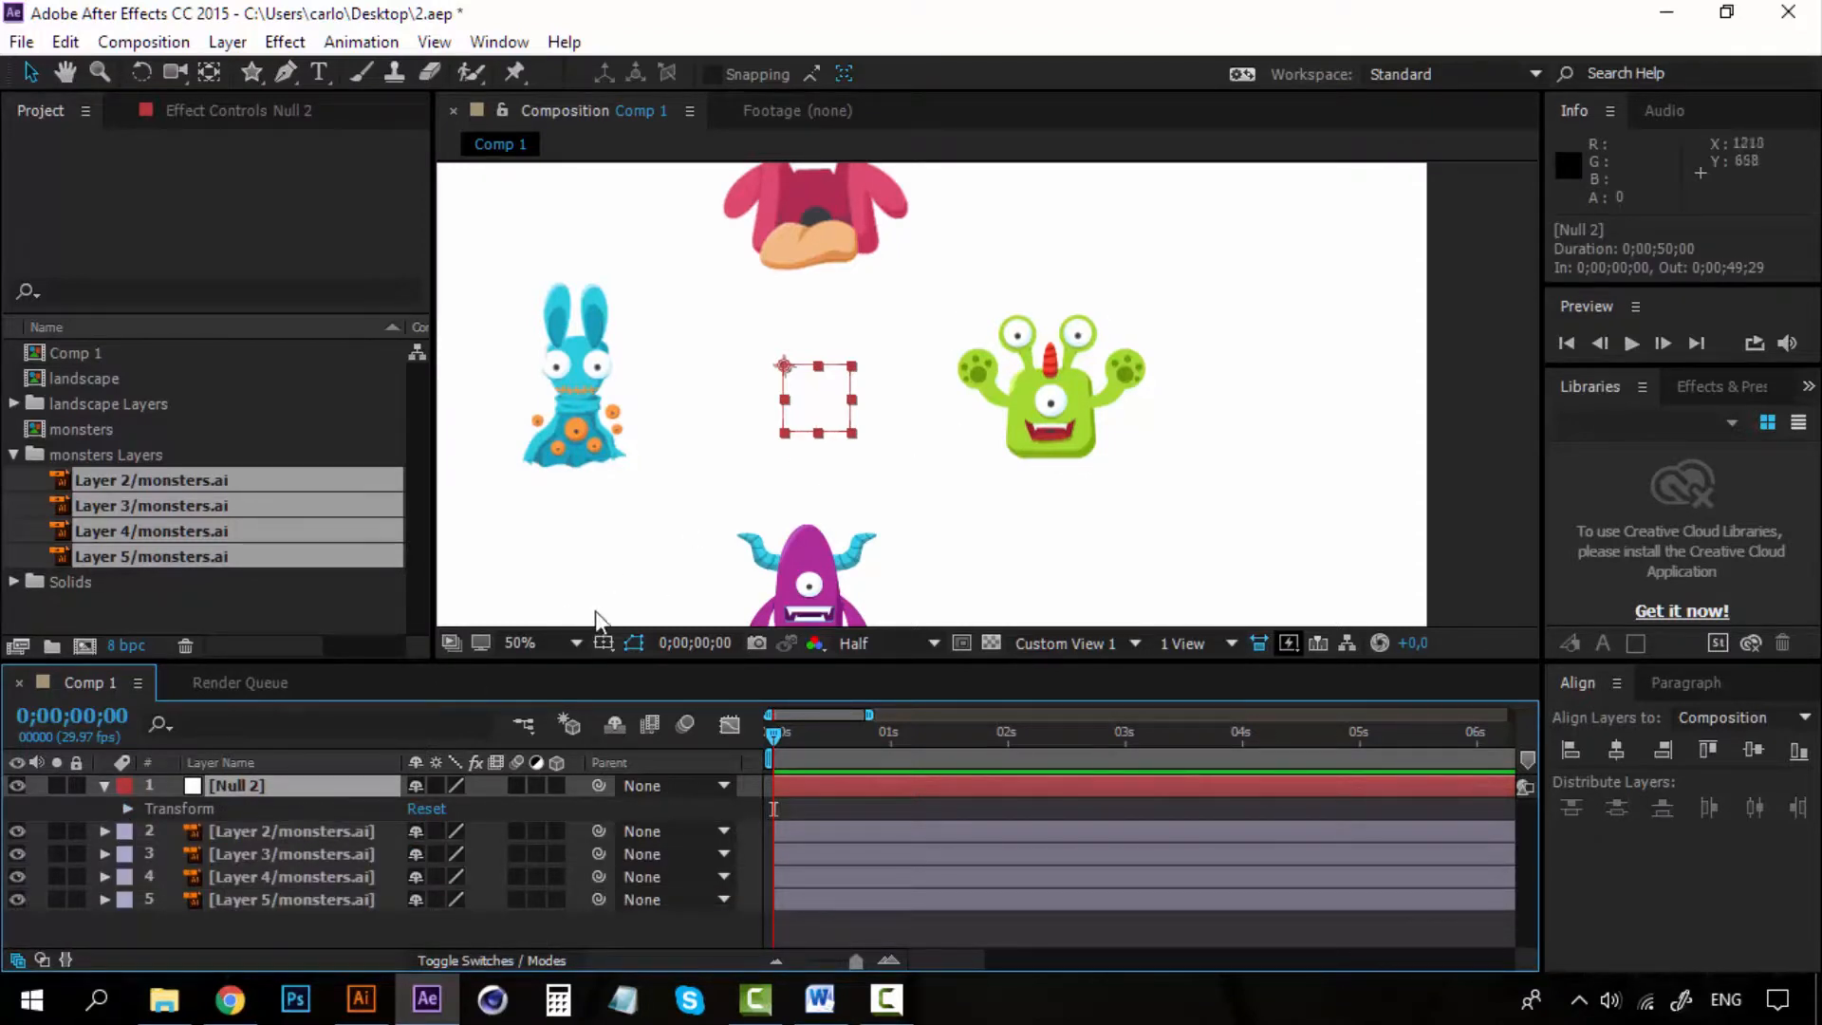
Step: Parent all four monster layers, Layer 2 to Layer 5, to Null 2 in one go
click(311, 831)
shift+click(306, 898)
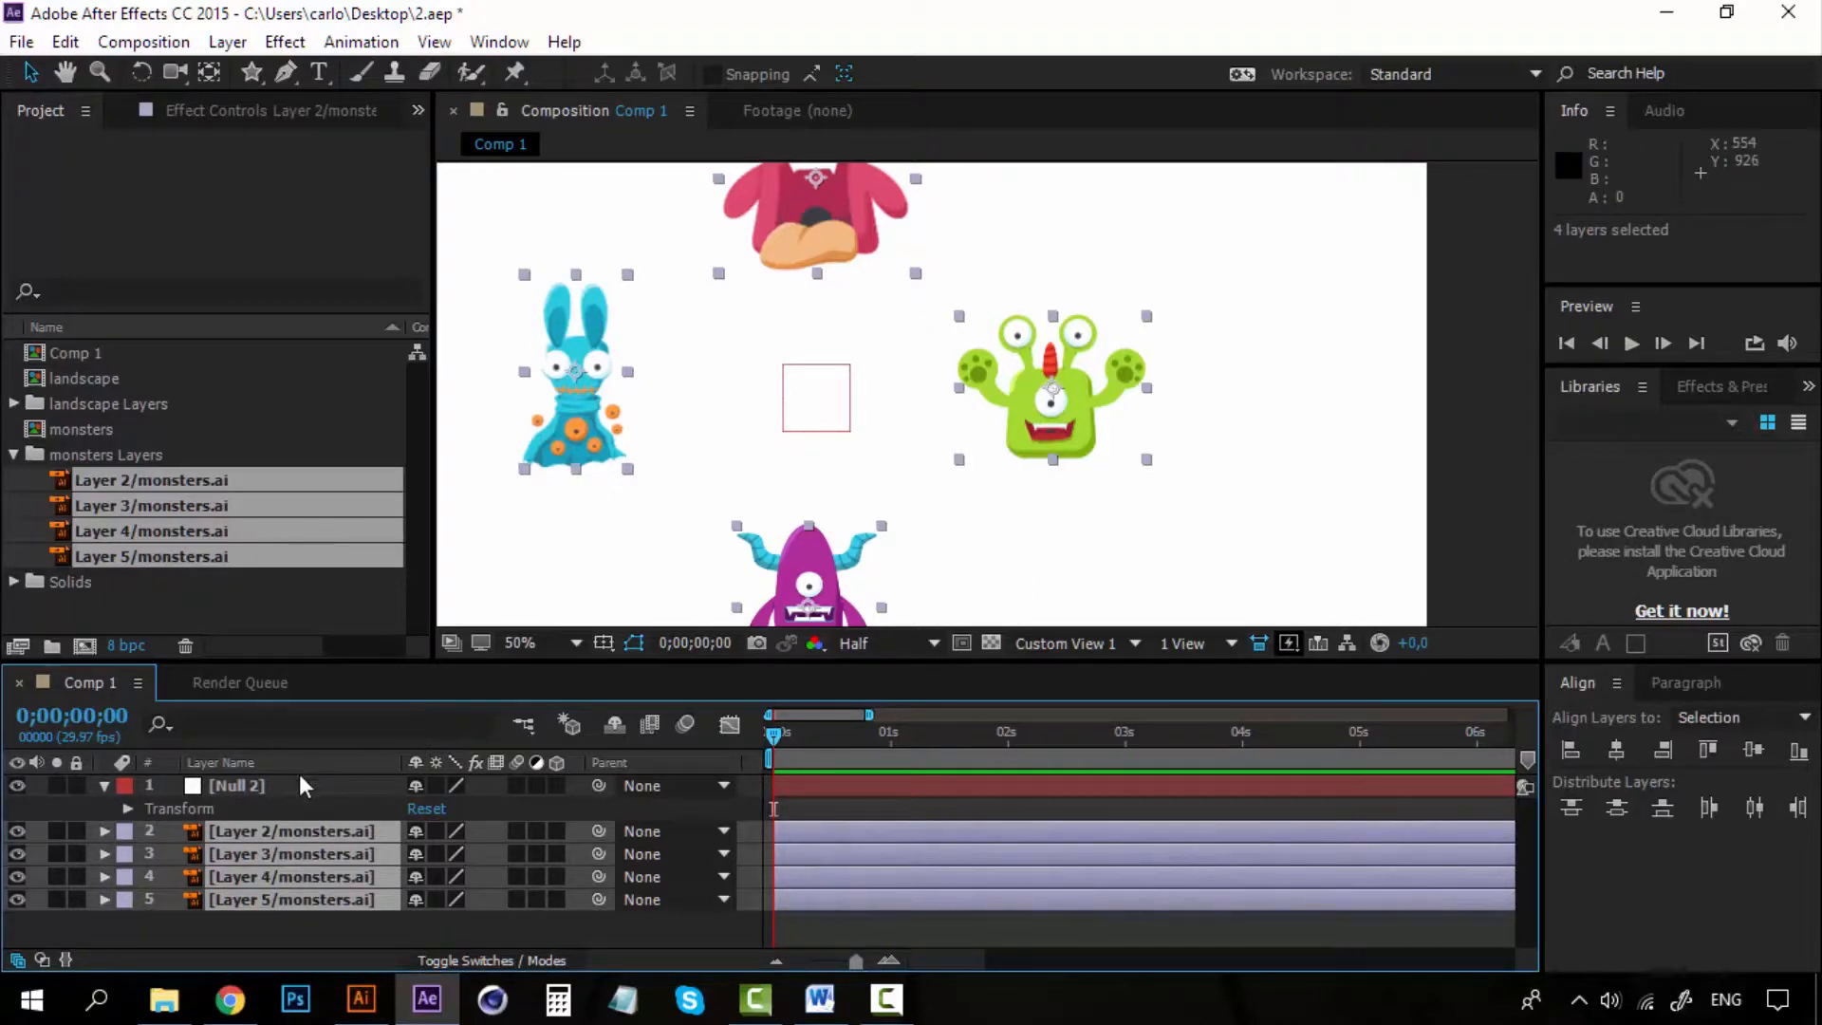
click(287, 919)
click(306, 900)
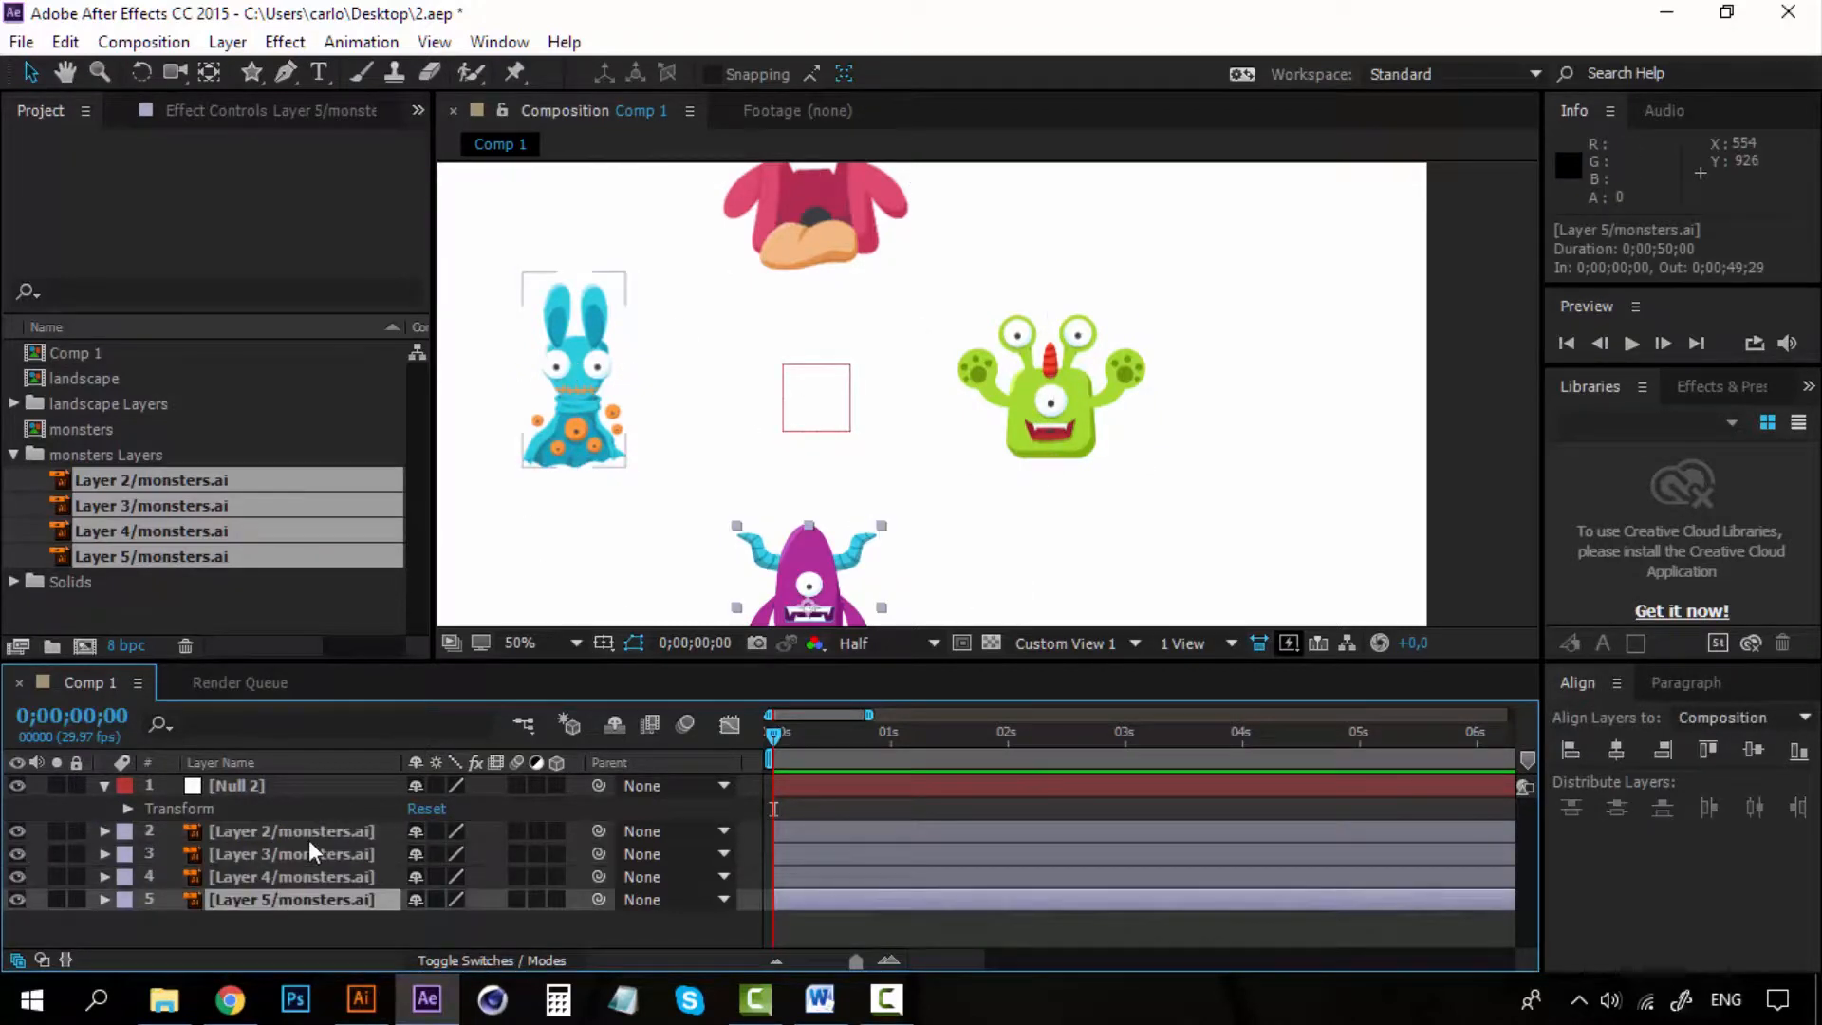
shift+click(310, 840)
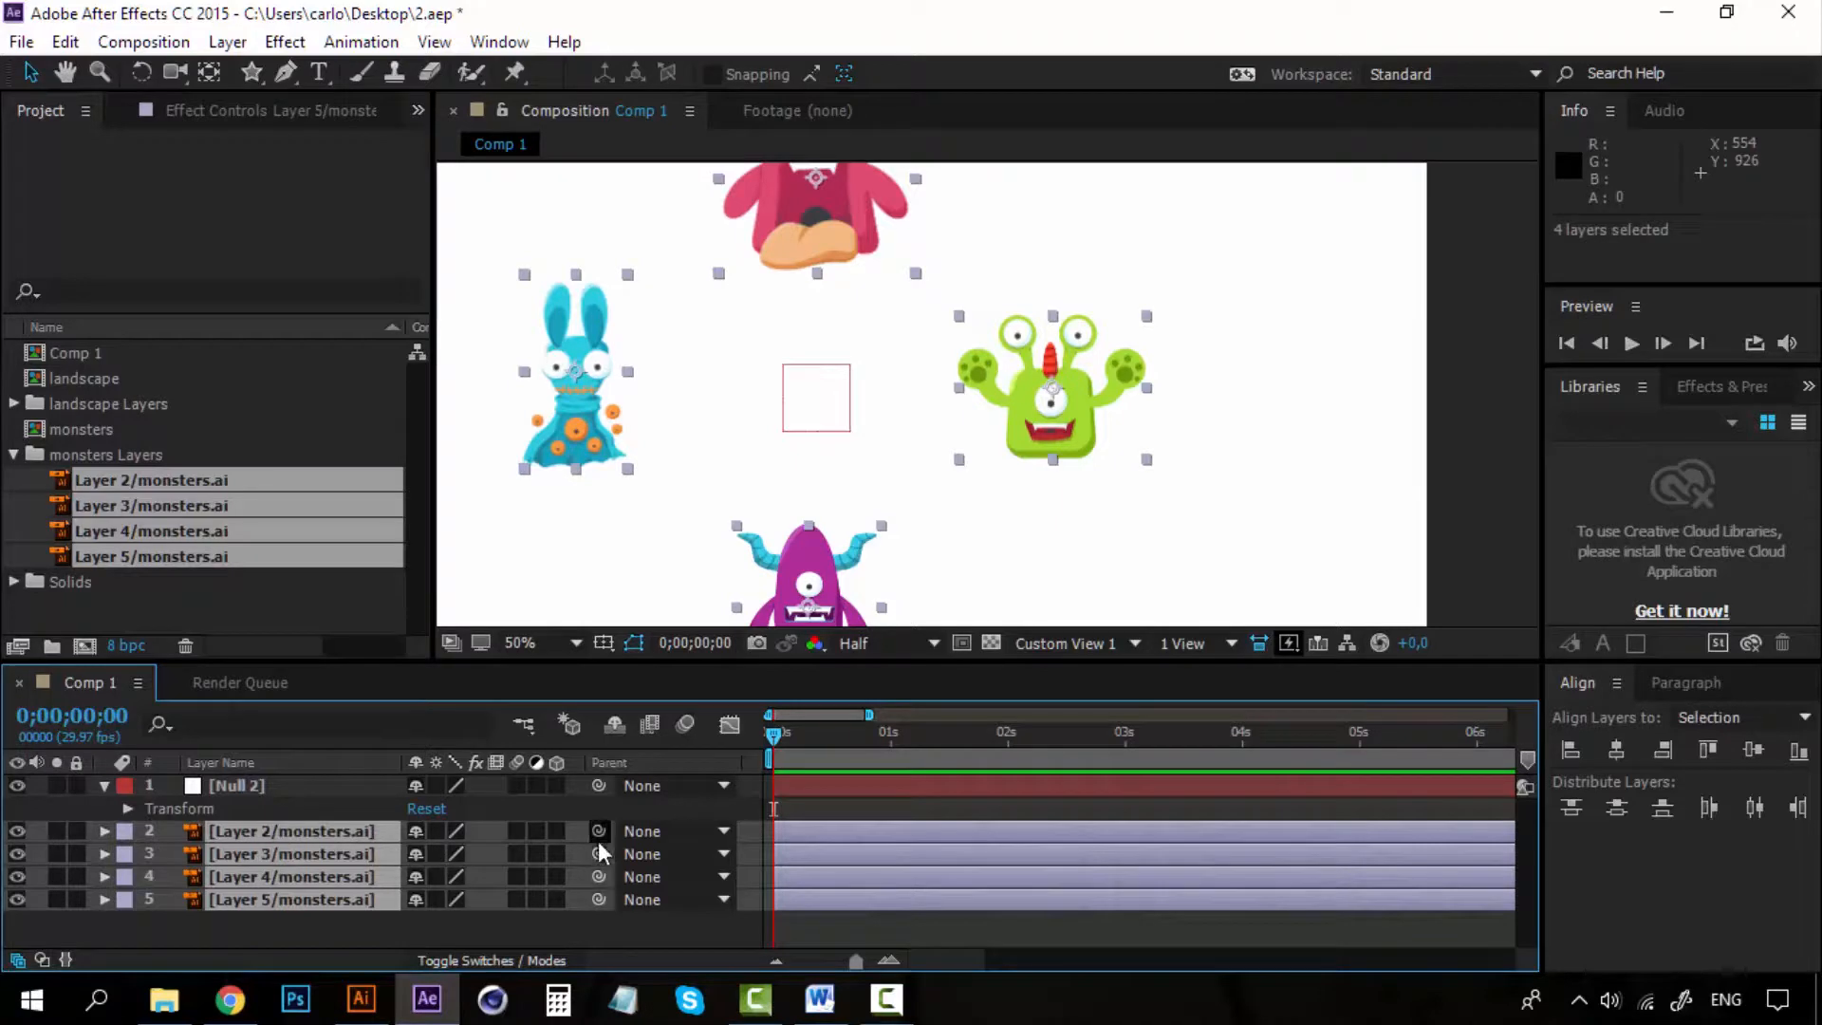
drag(599, 831, 305, 783)
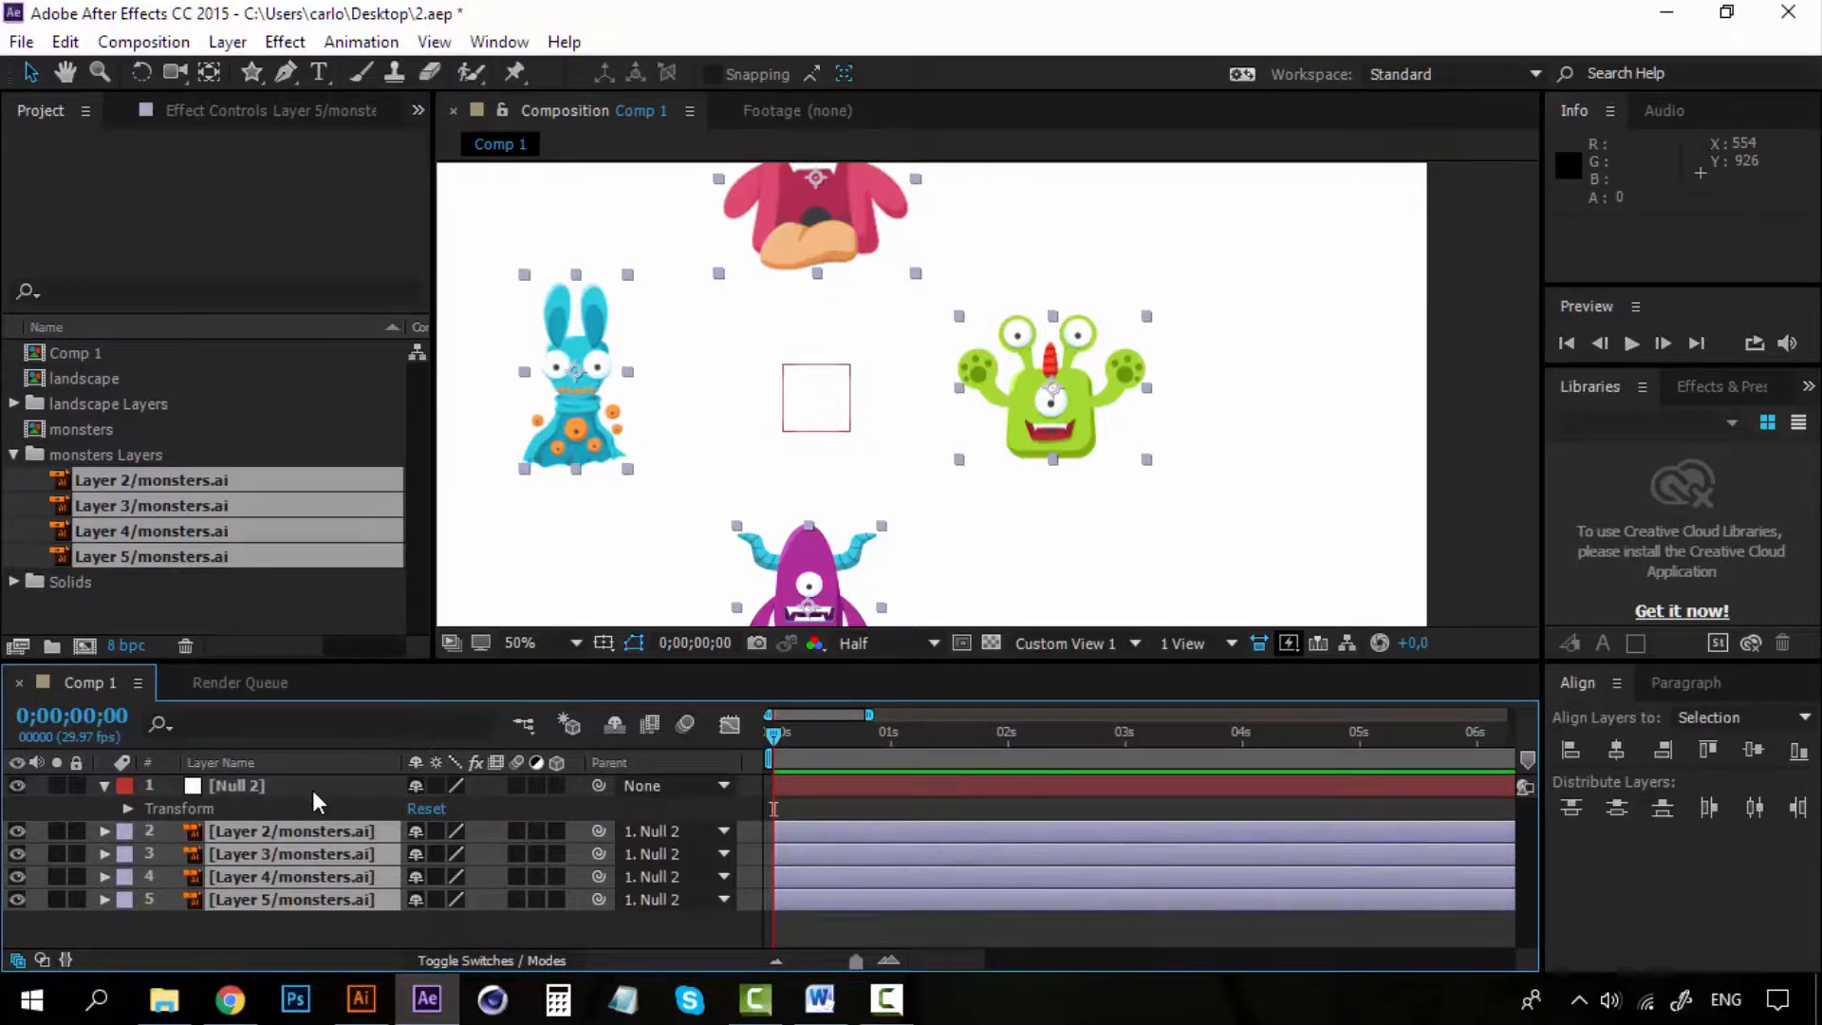
click(273, 787)
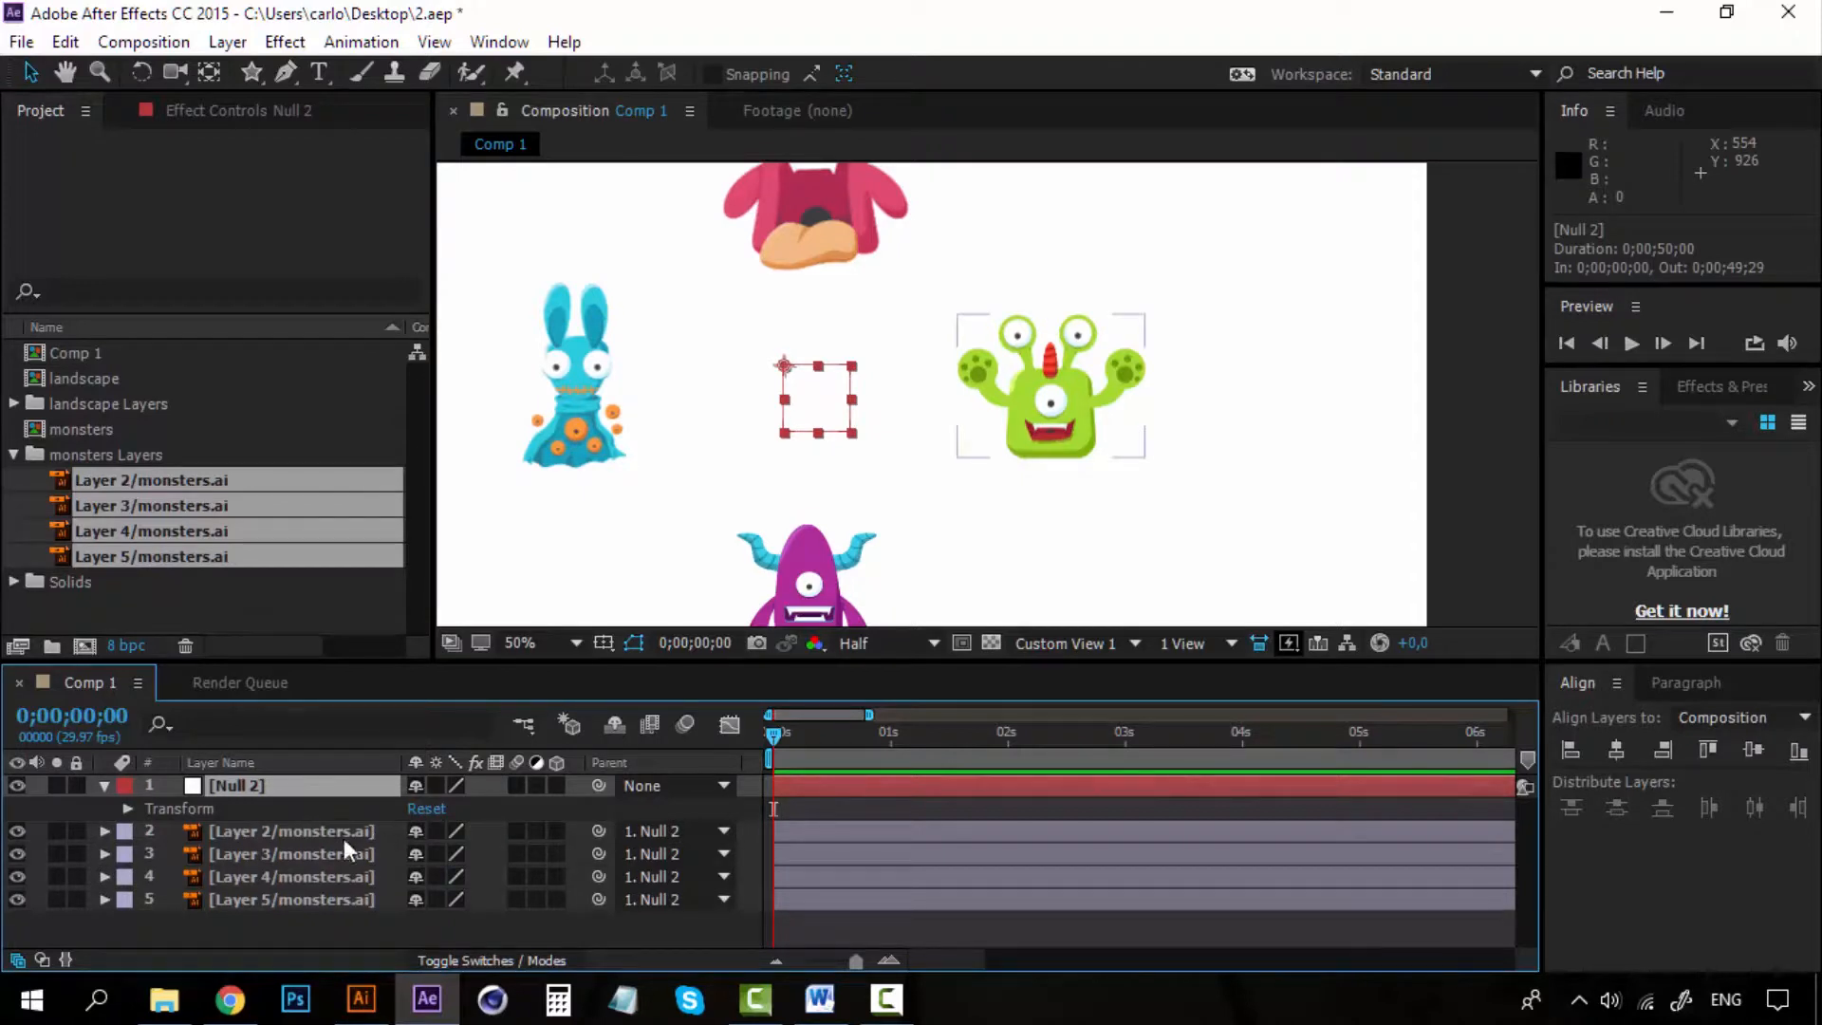
click(308, 831)
click(310, 885)
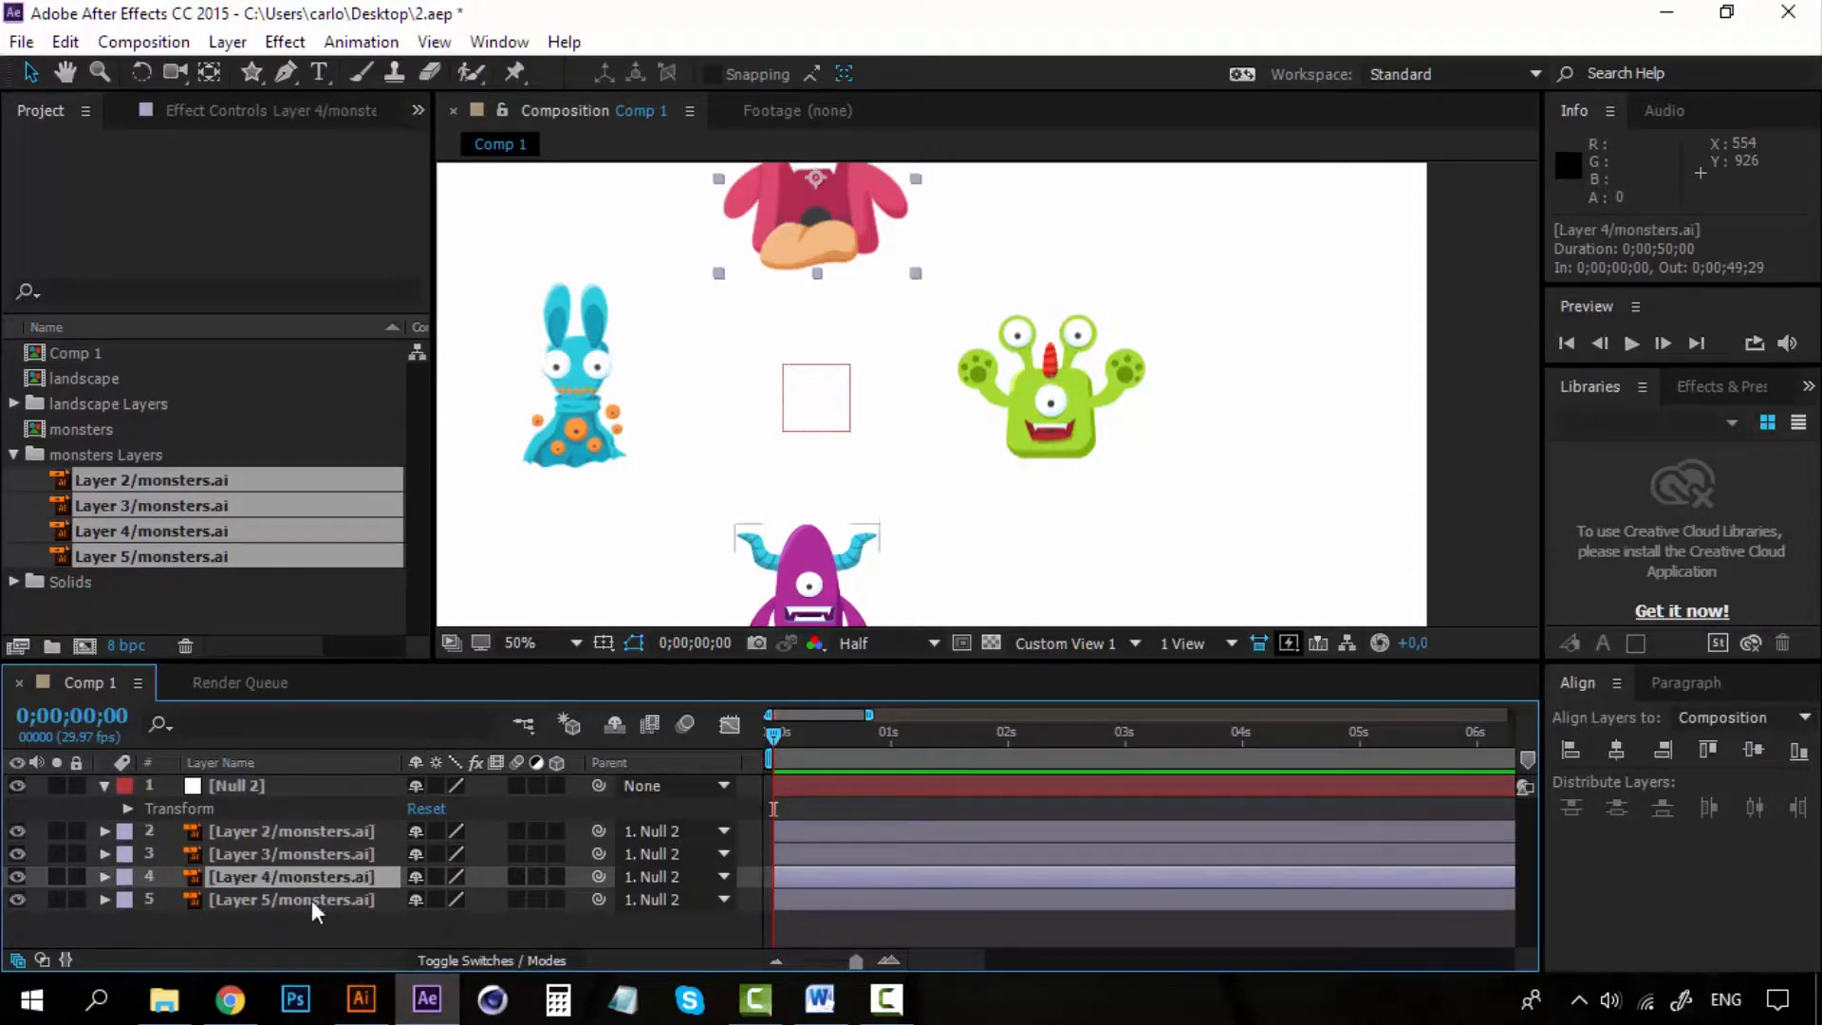
click(311, 899)
click(317, 859)
click(319, 833)
Step: Try moving the null object freehand to the right in the composition with the monsters attached, then undo the move
click(314, 786)
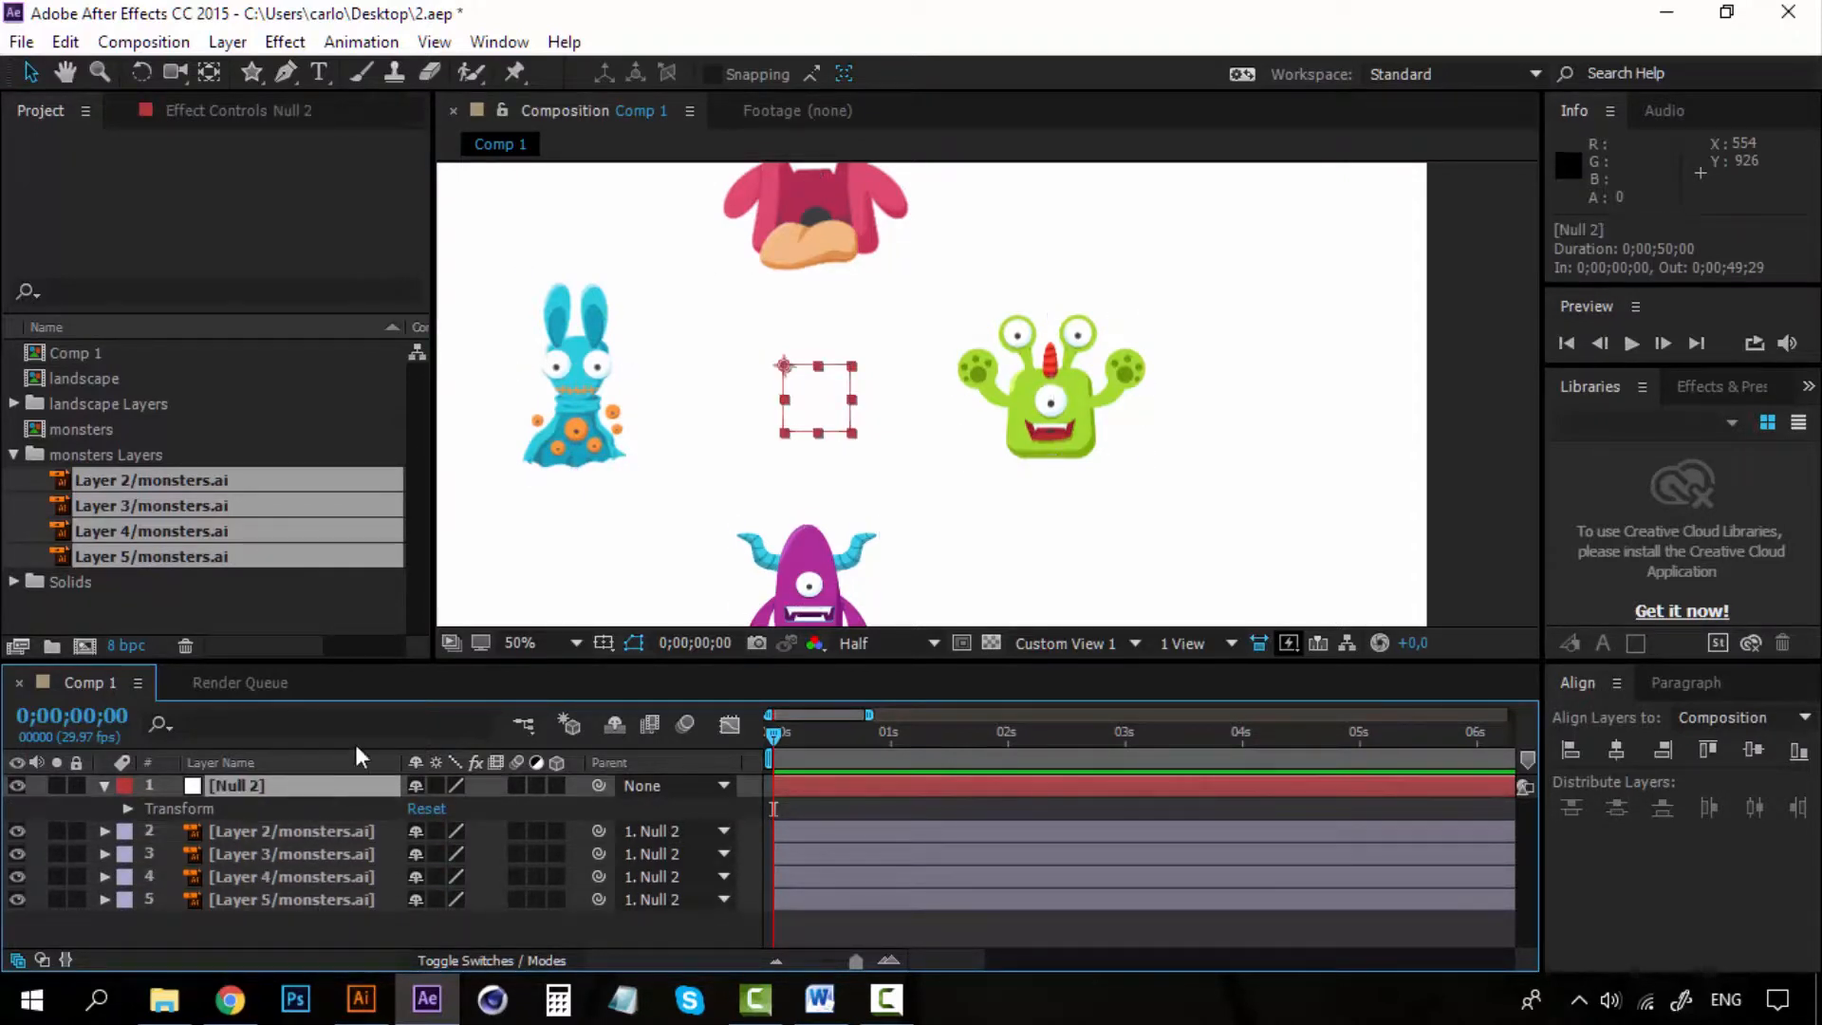
scroll(802, 403, down, 1)
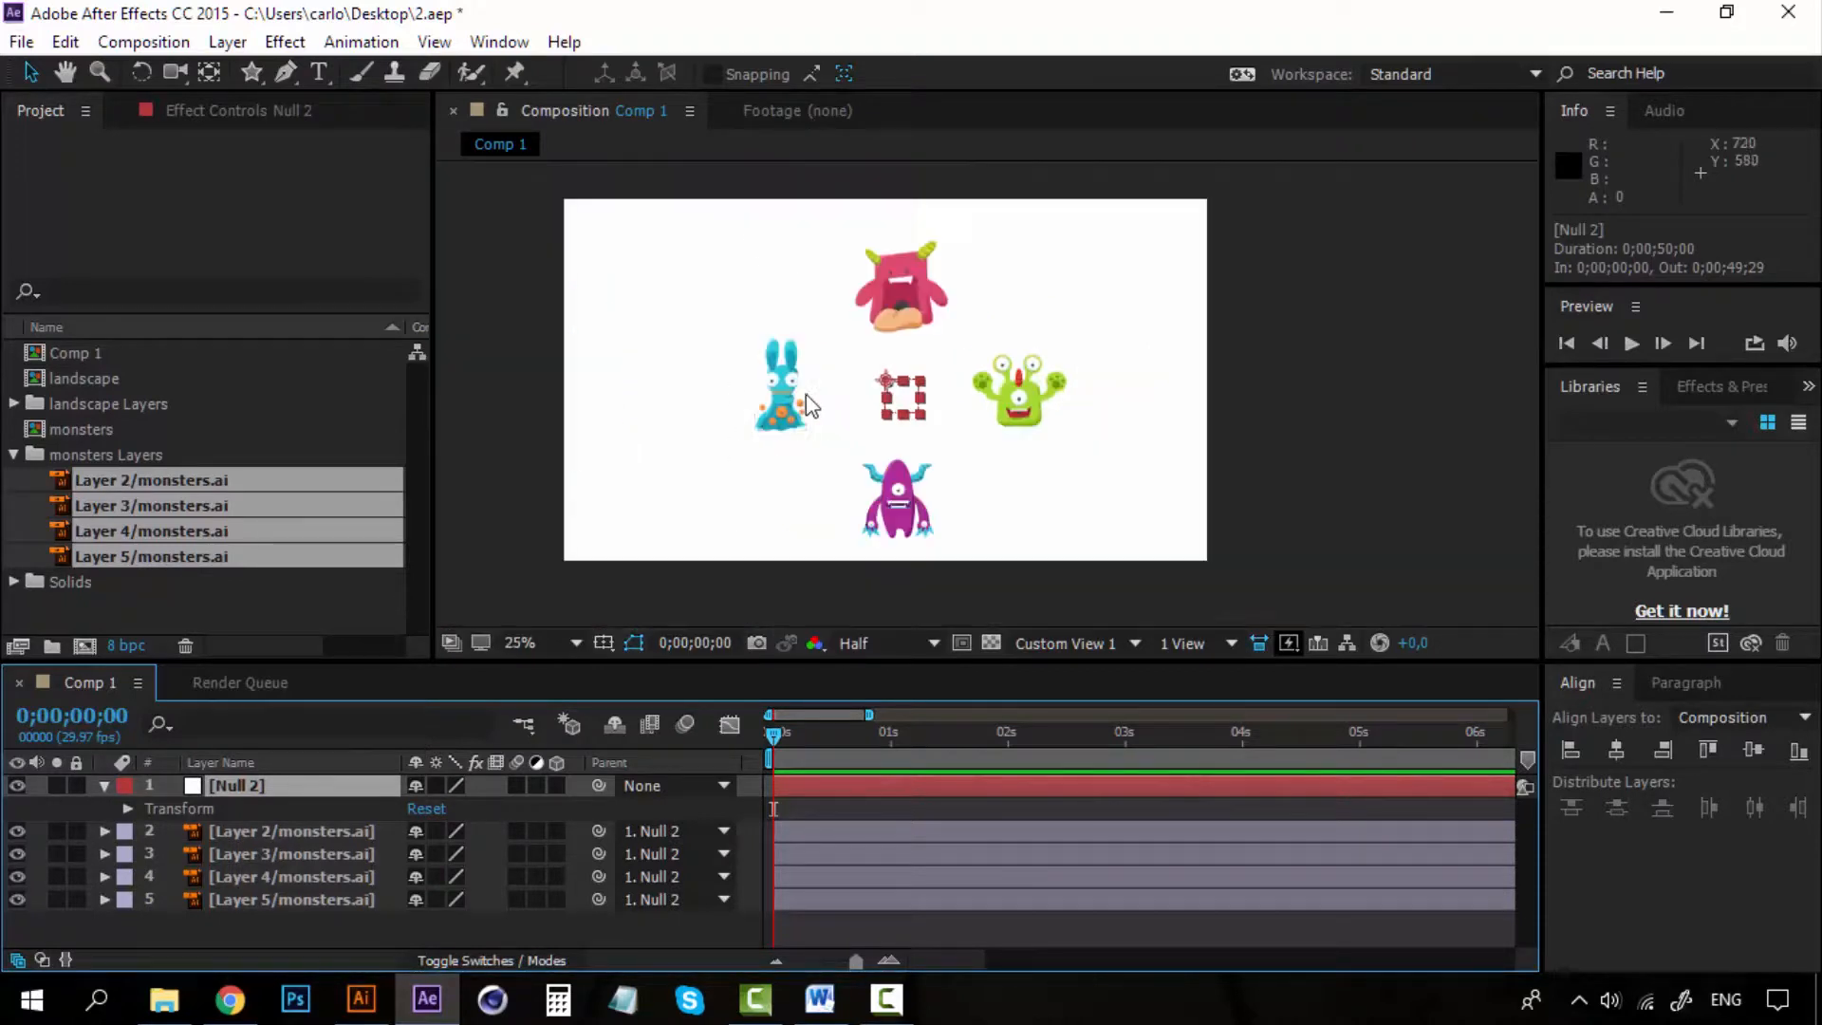
scroll(805, 395, up, 1)
drag(821, 390, 939, 422)
key(ctrl+z)
Step: Try rotating the null object to 1x+18° with the parented monsters, then undo the rotation
click(239, 781)
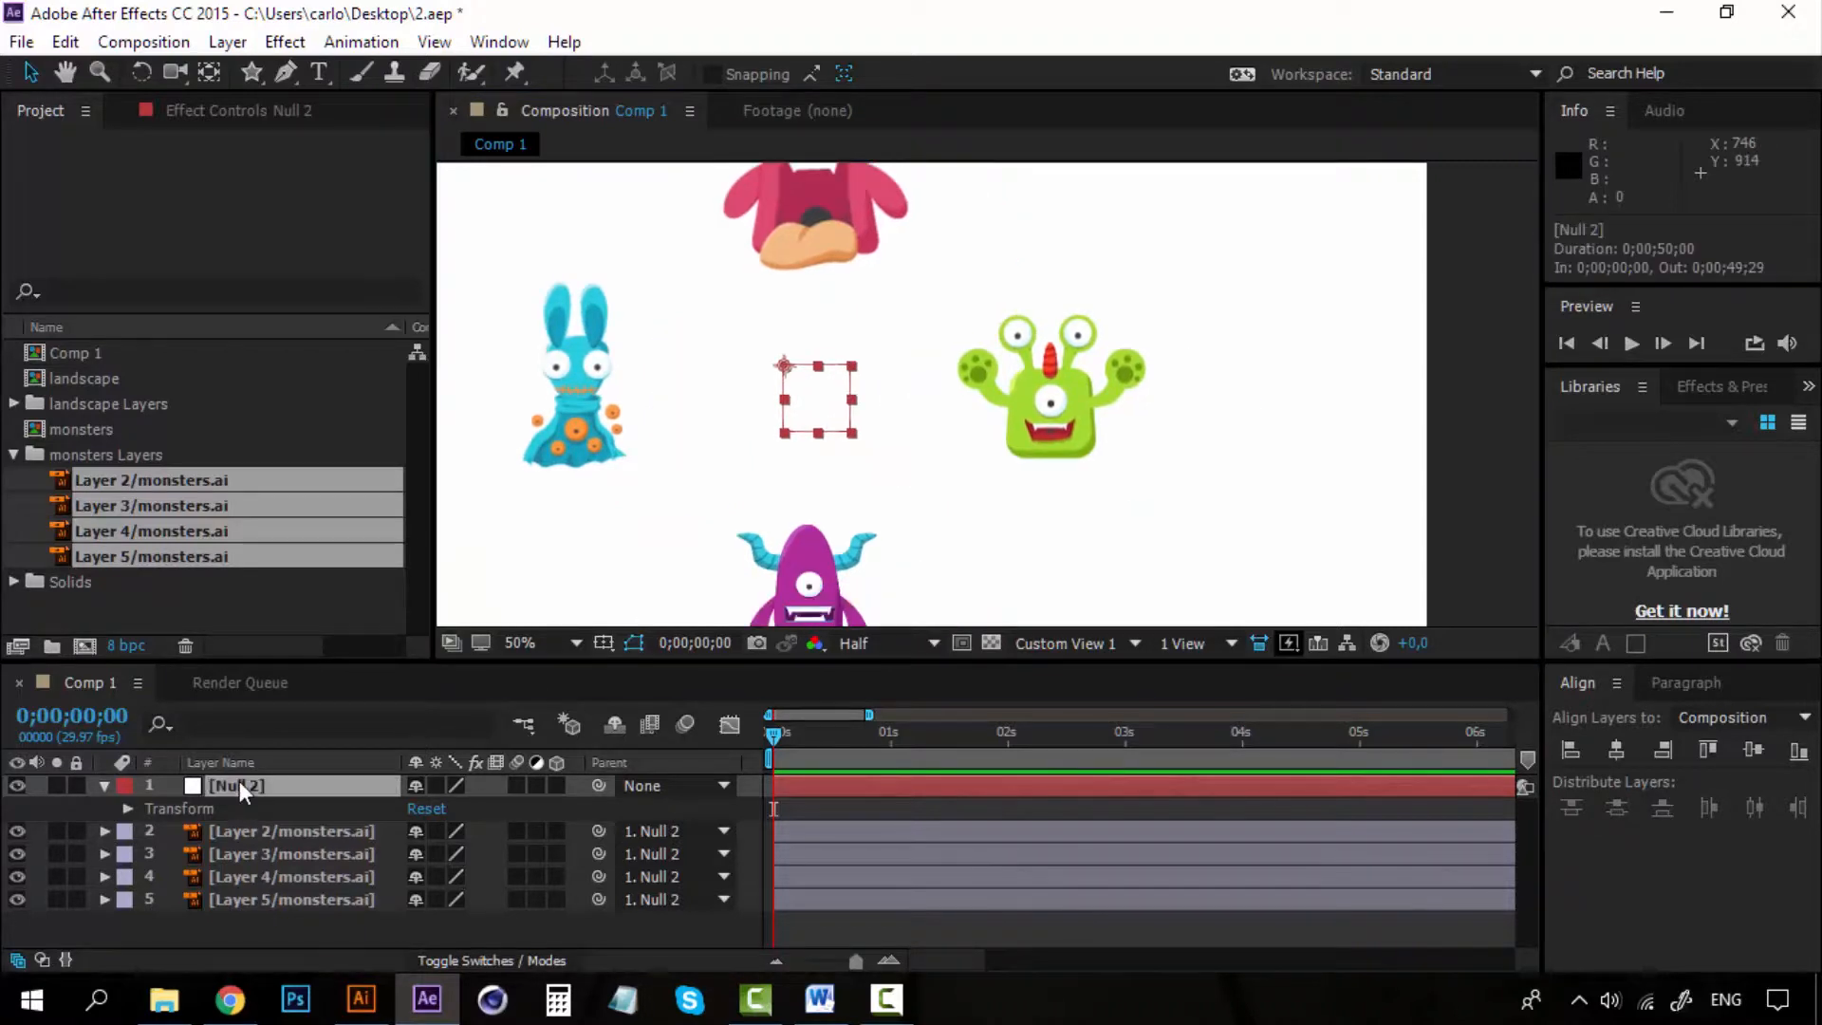
key(r)
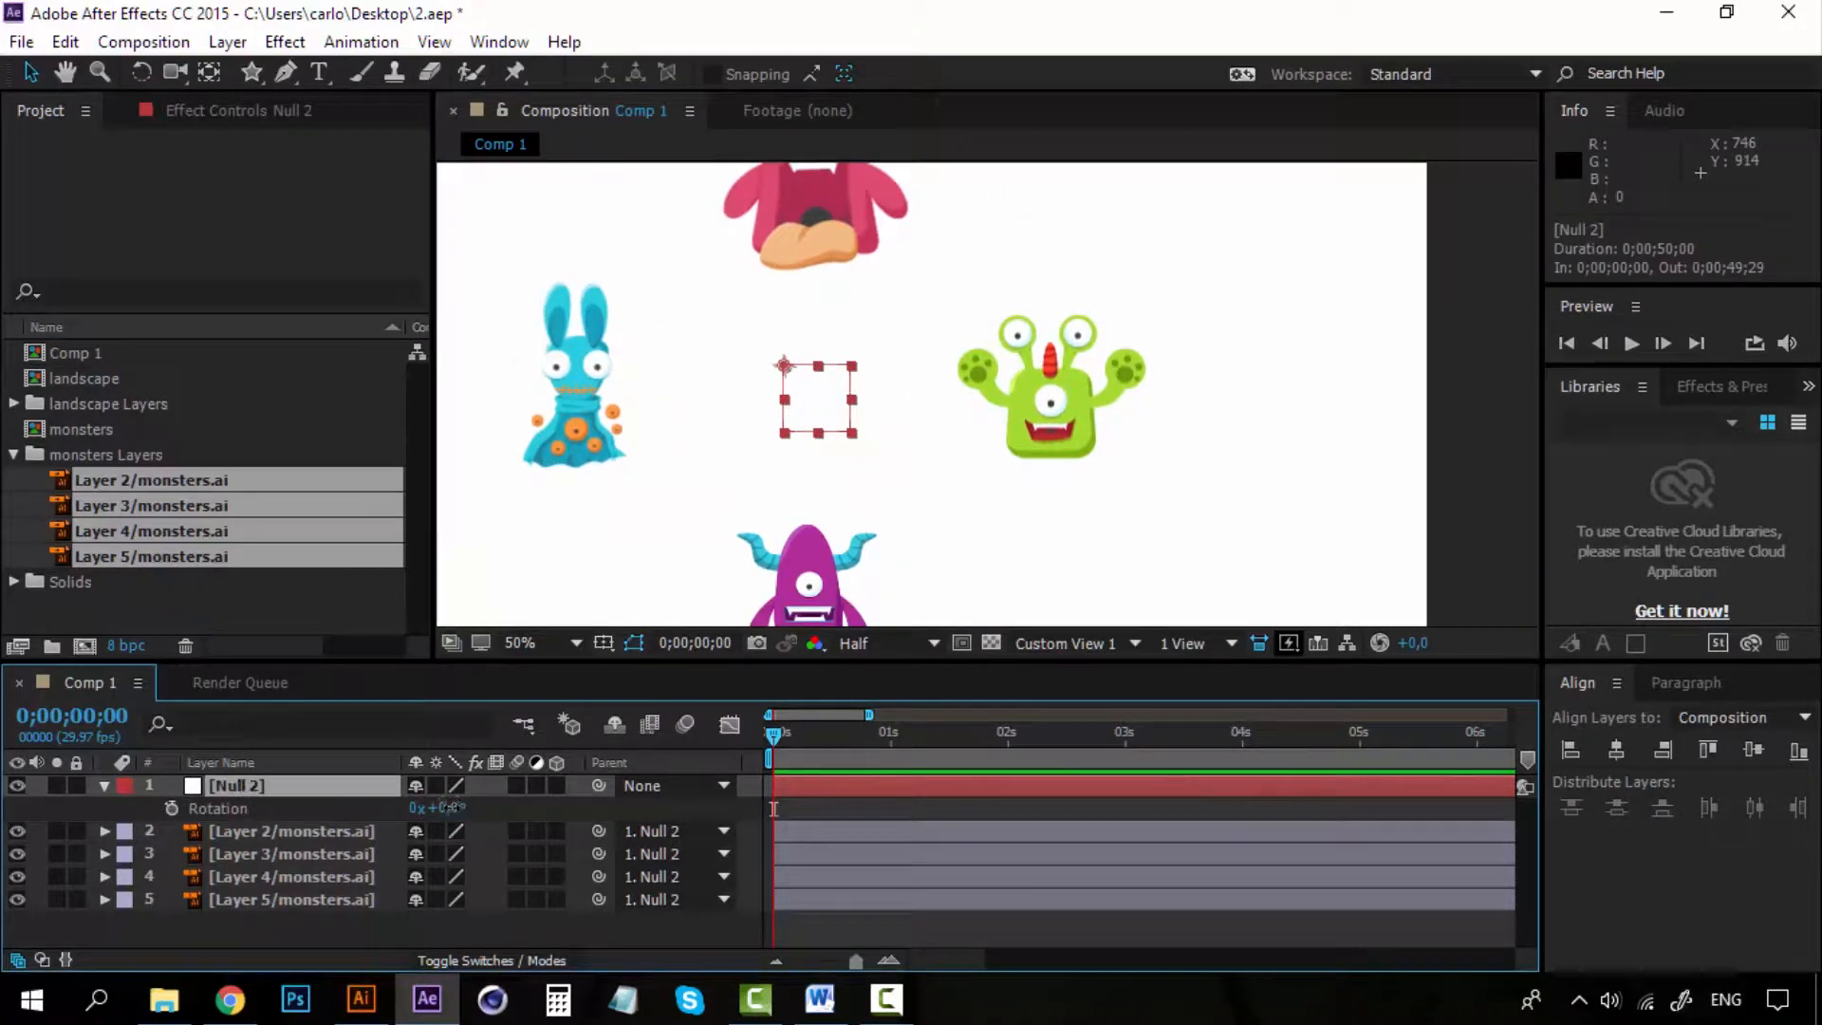
drag(453, 806, 894, 807)
scroll(752, 467, down, 2)
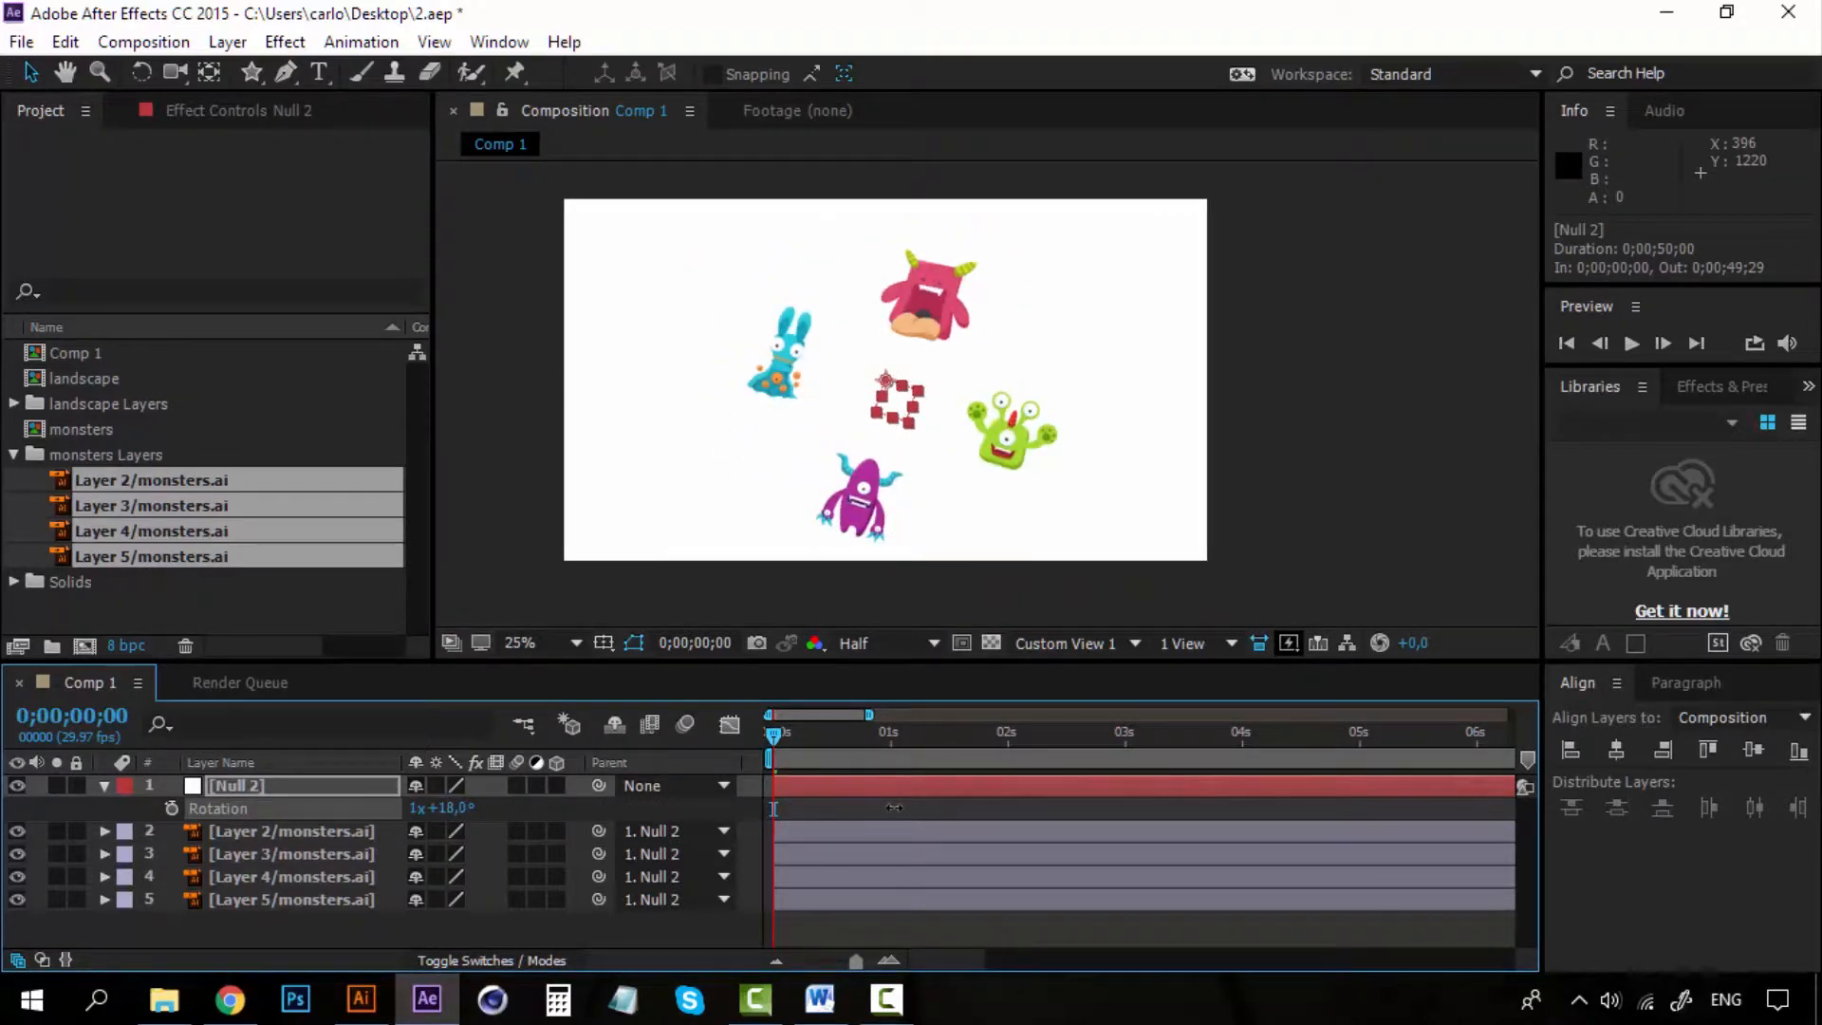
key(ctrl+z)
key(ctrl+z)
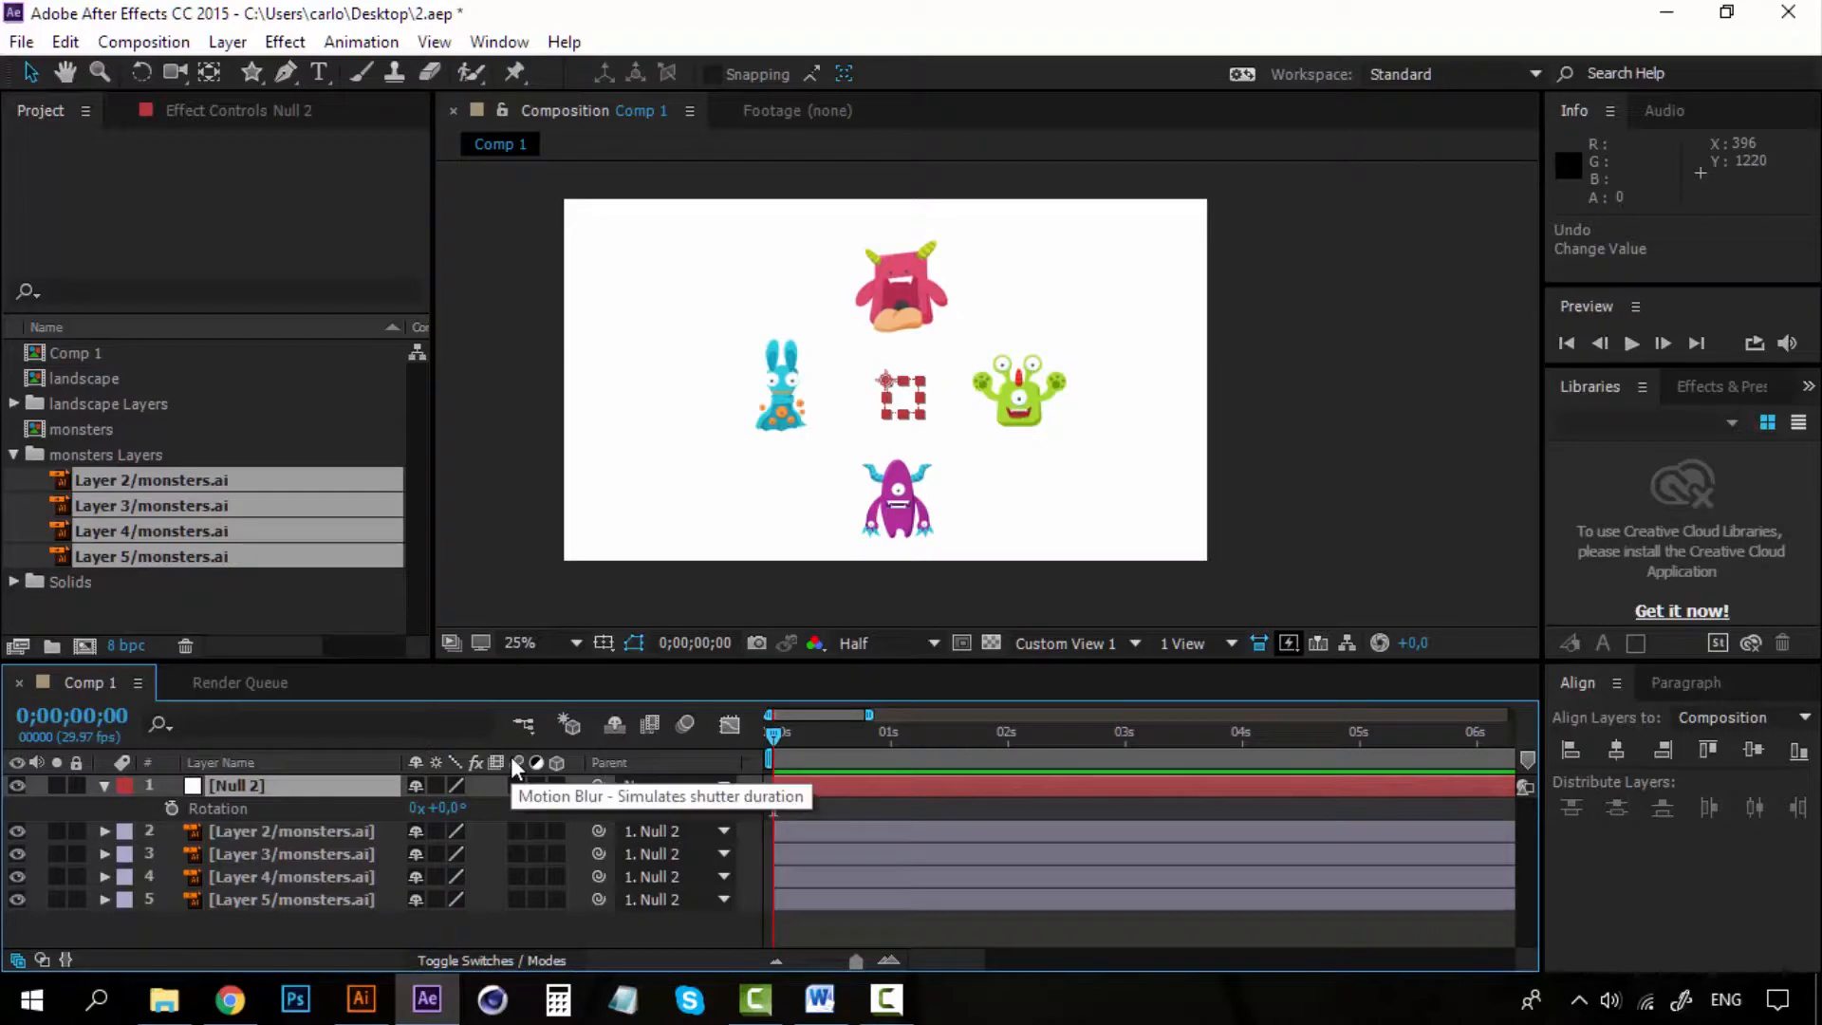
click(305, 834)
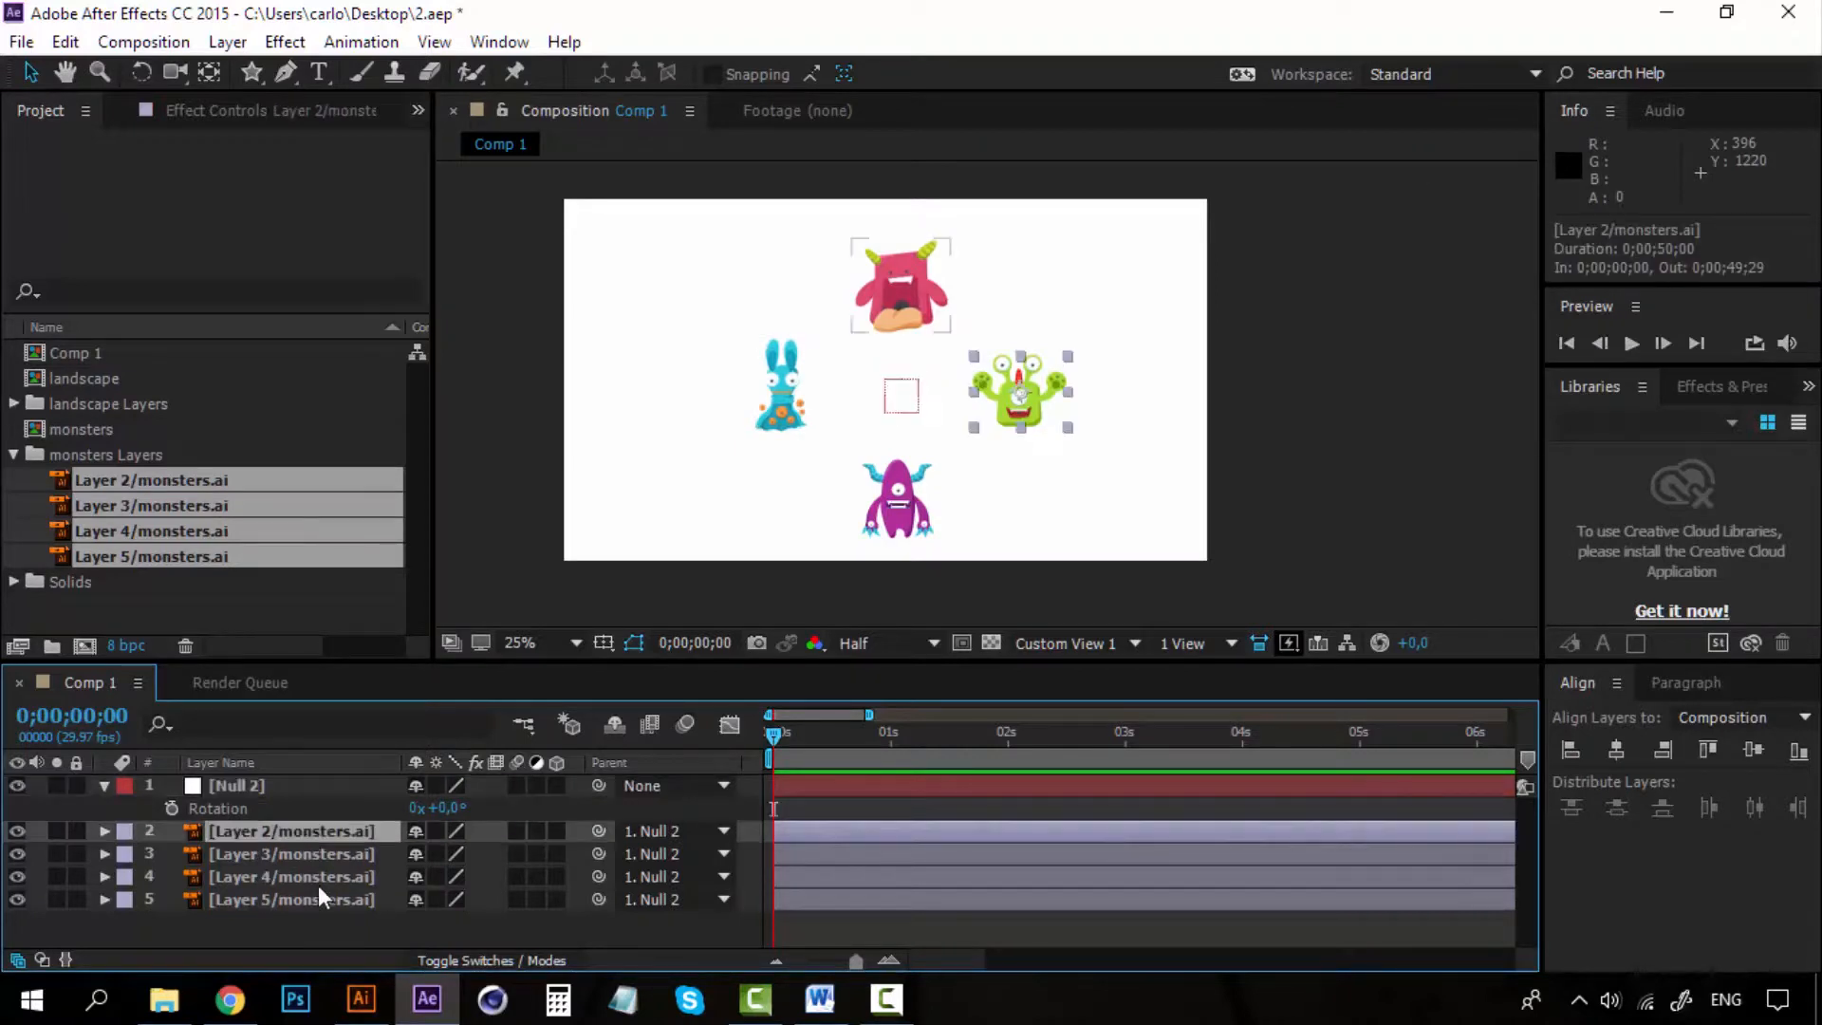
shift+click(317, 890)
Step: Move the null object left to position 452, 540 and set a Position keyframe for it at 0 seconds
click(313, 787)
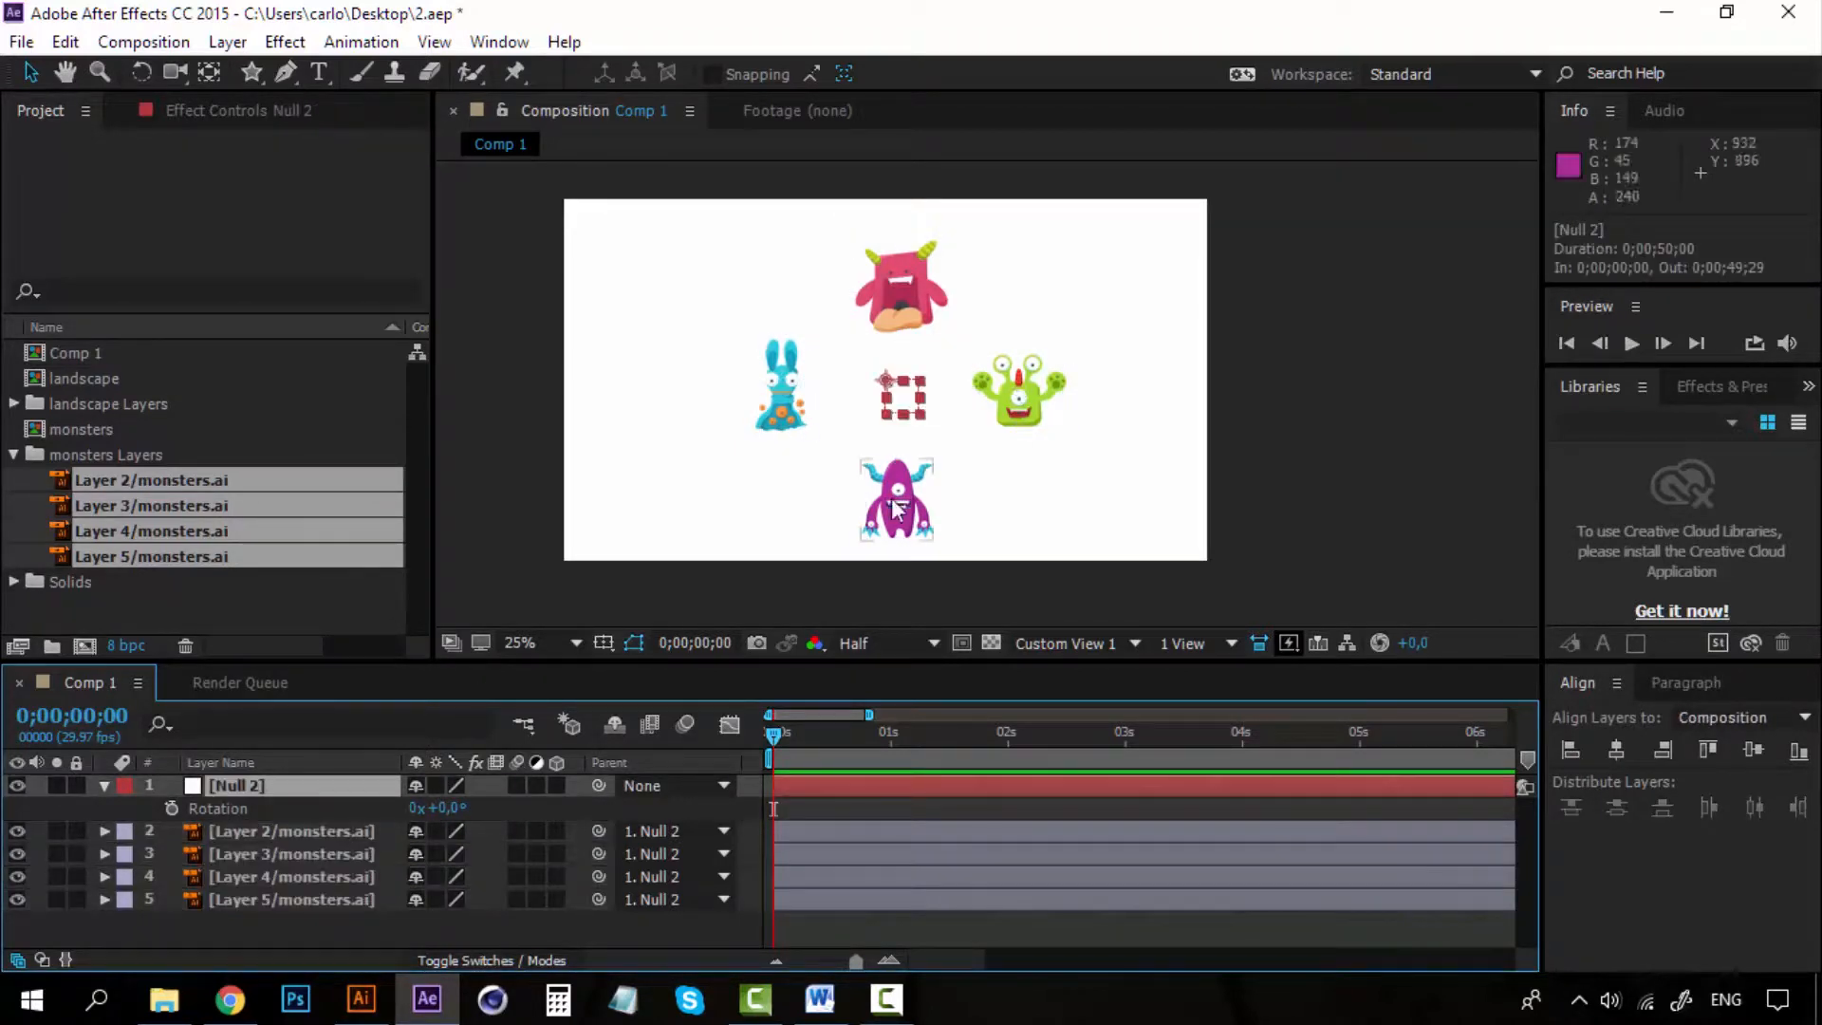
key(period)
key(comma)
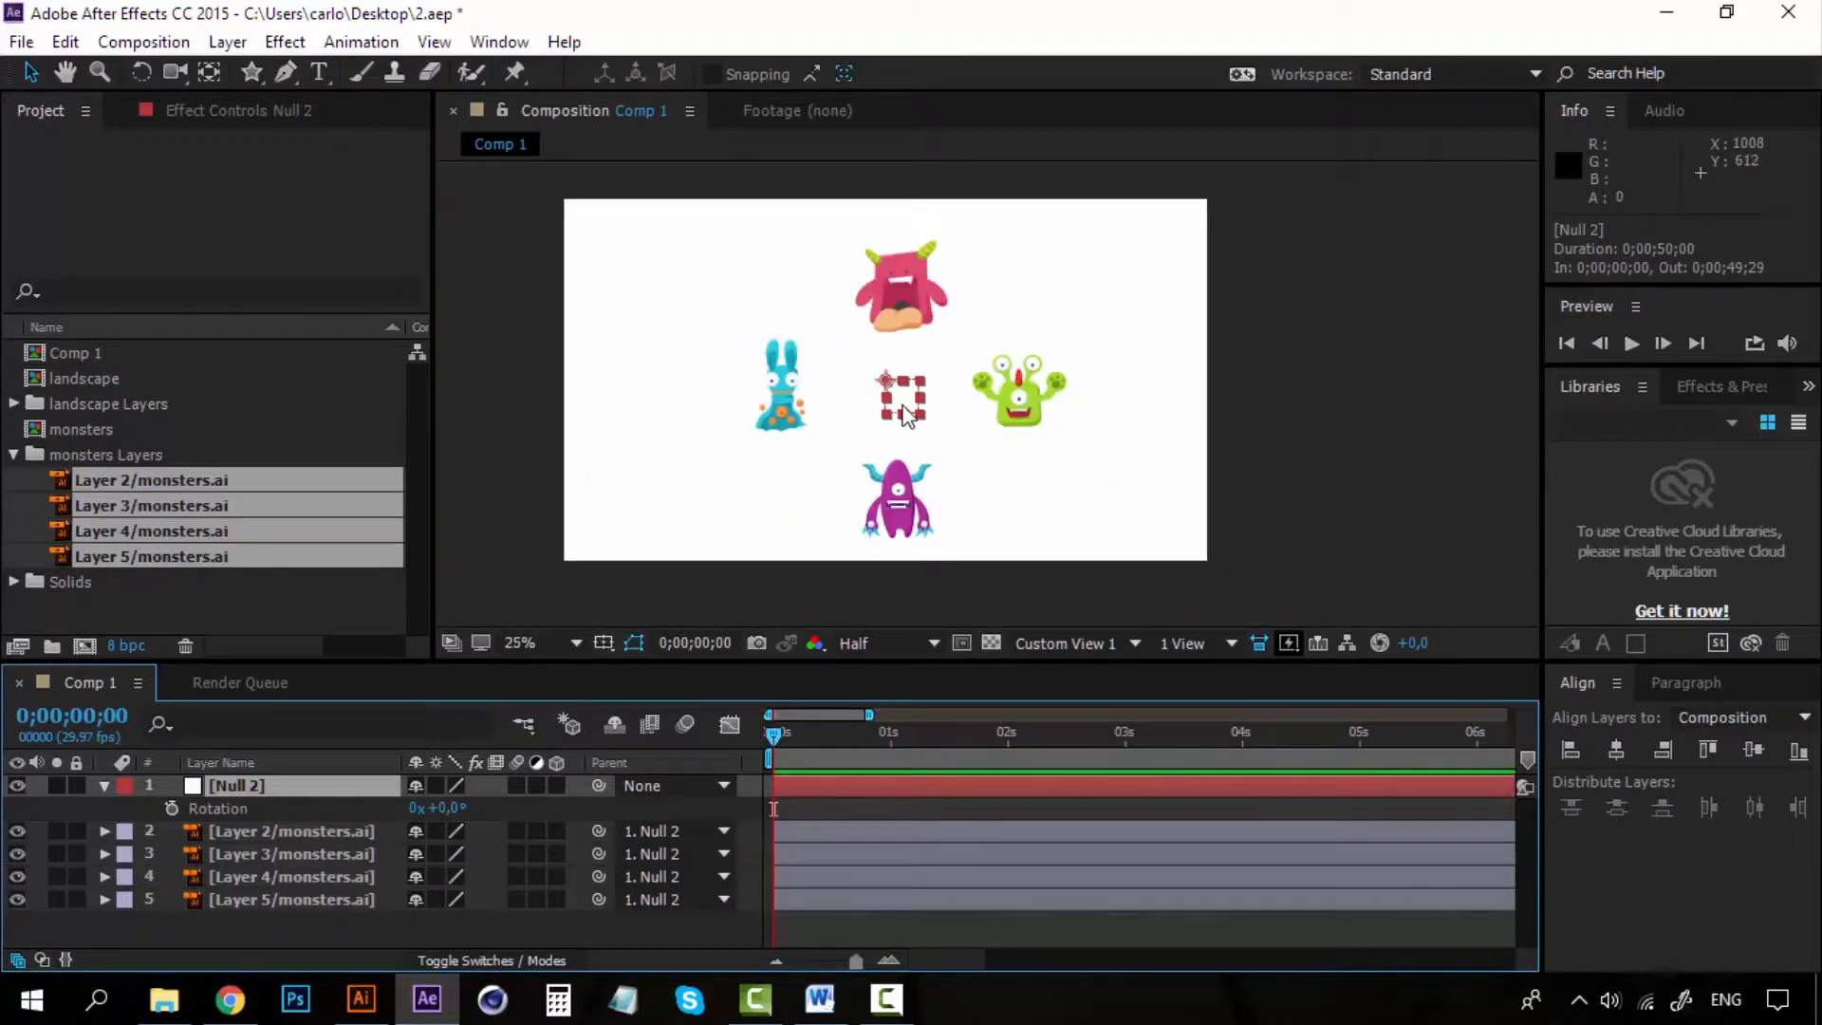
drag(899, 403, 725, 400)
click(257, 789)
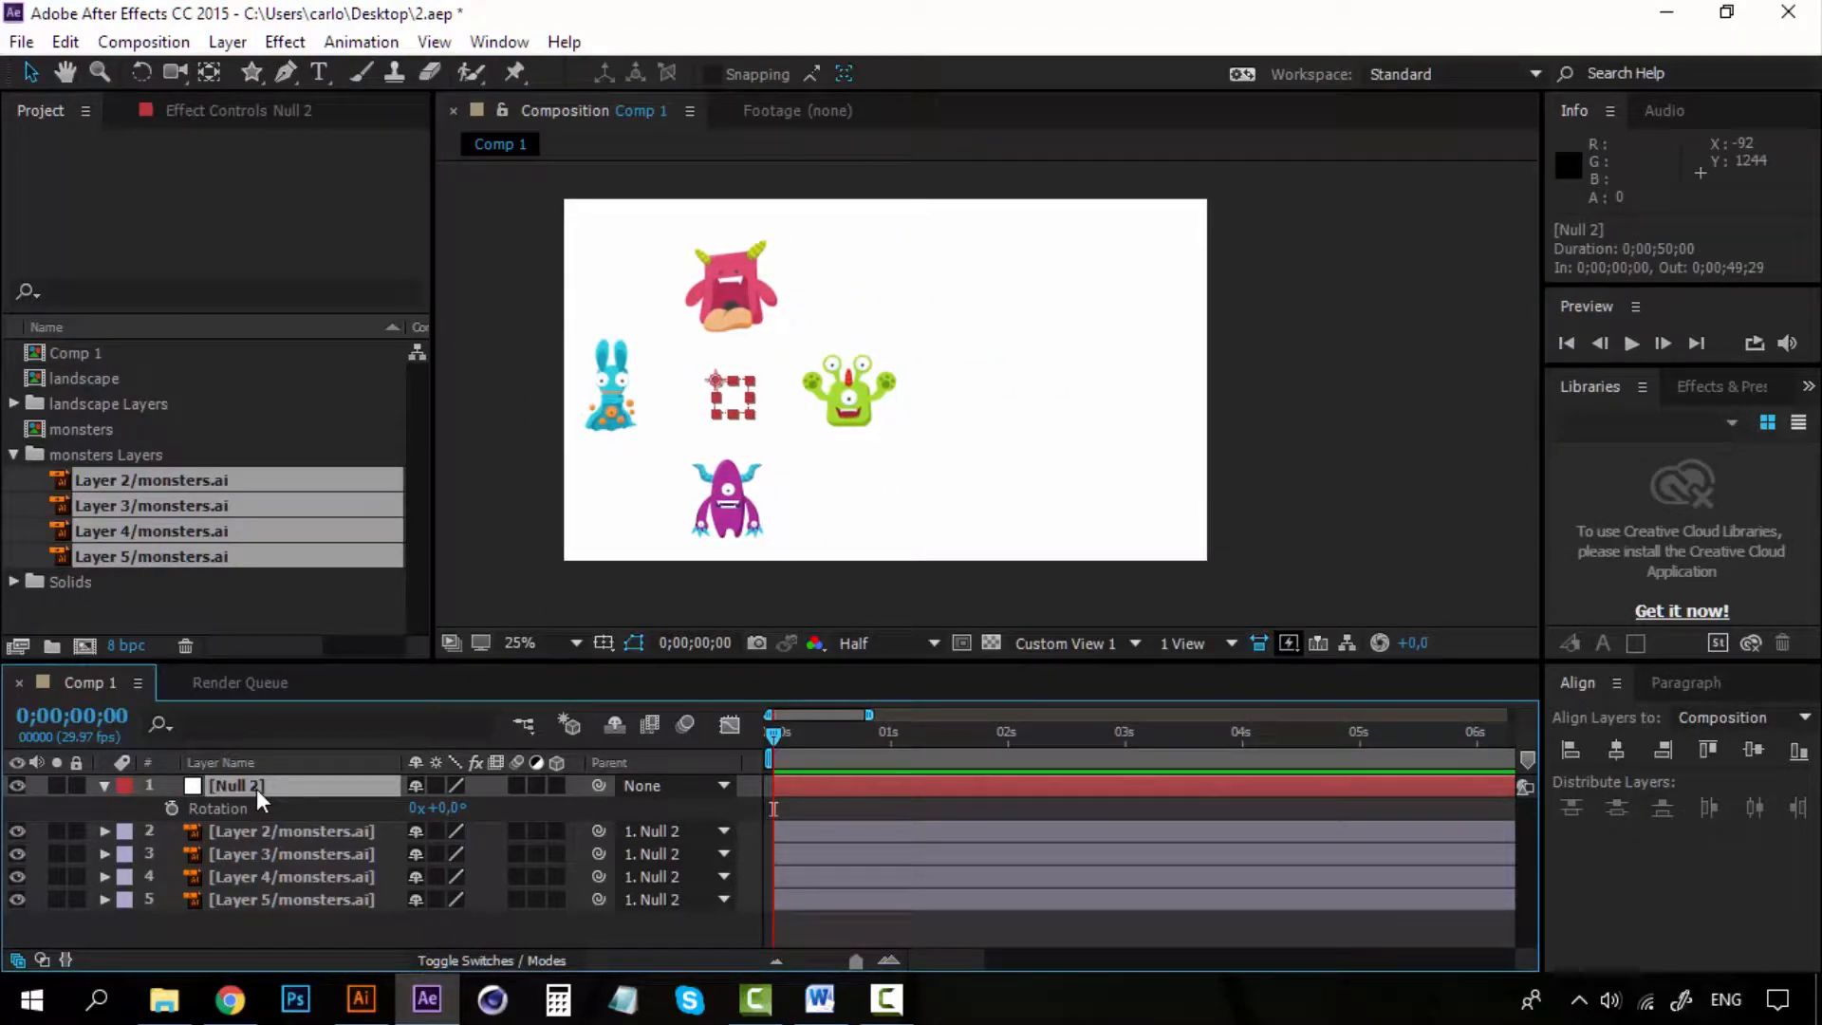
key(p)
click(172, 807)
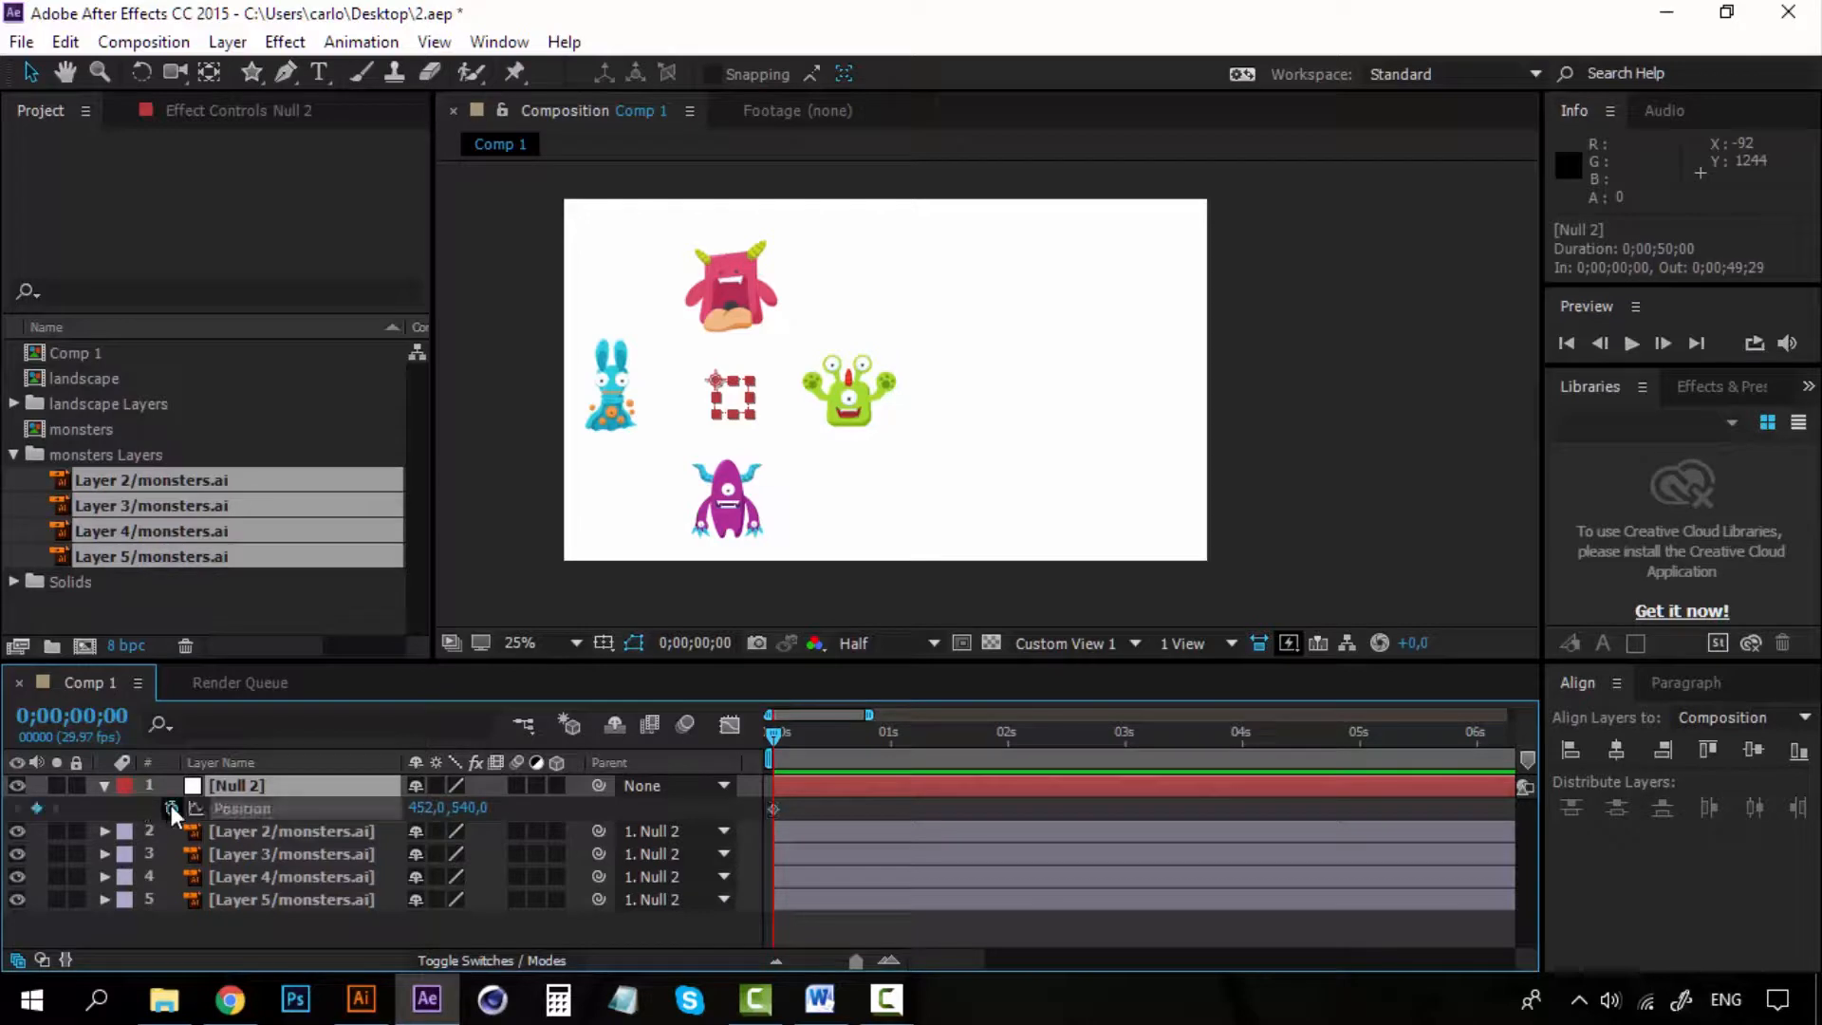
Step: Add a second Position keyframe at 1 second with the null object moved to 1340, 540, and preview the animation
click(890, 733)
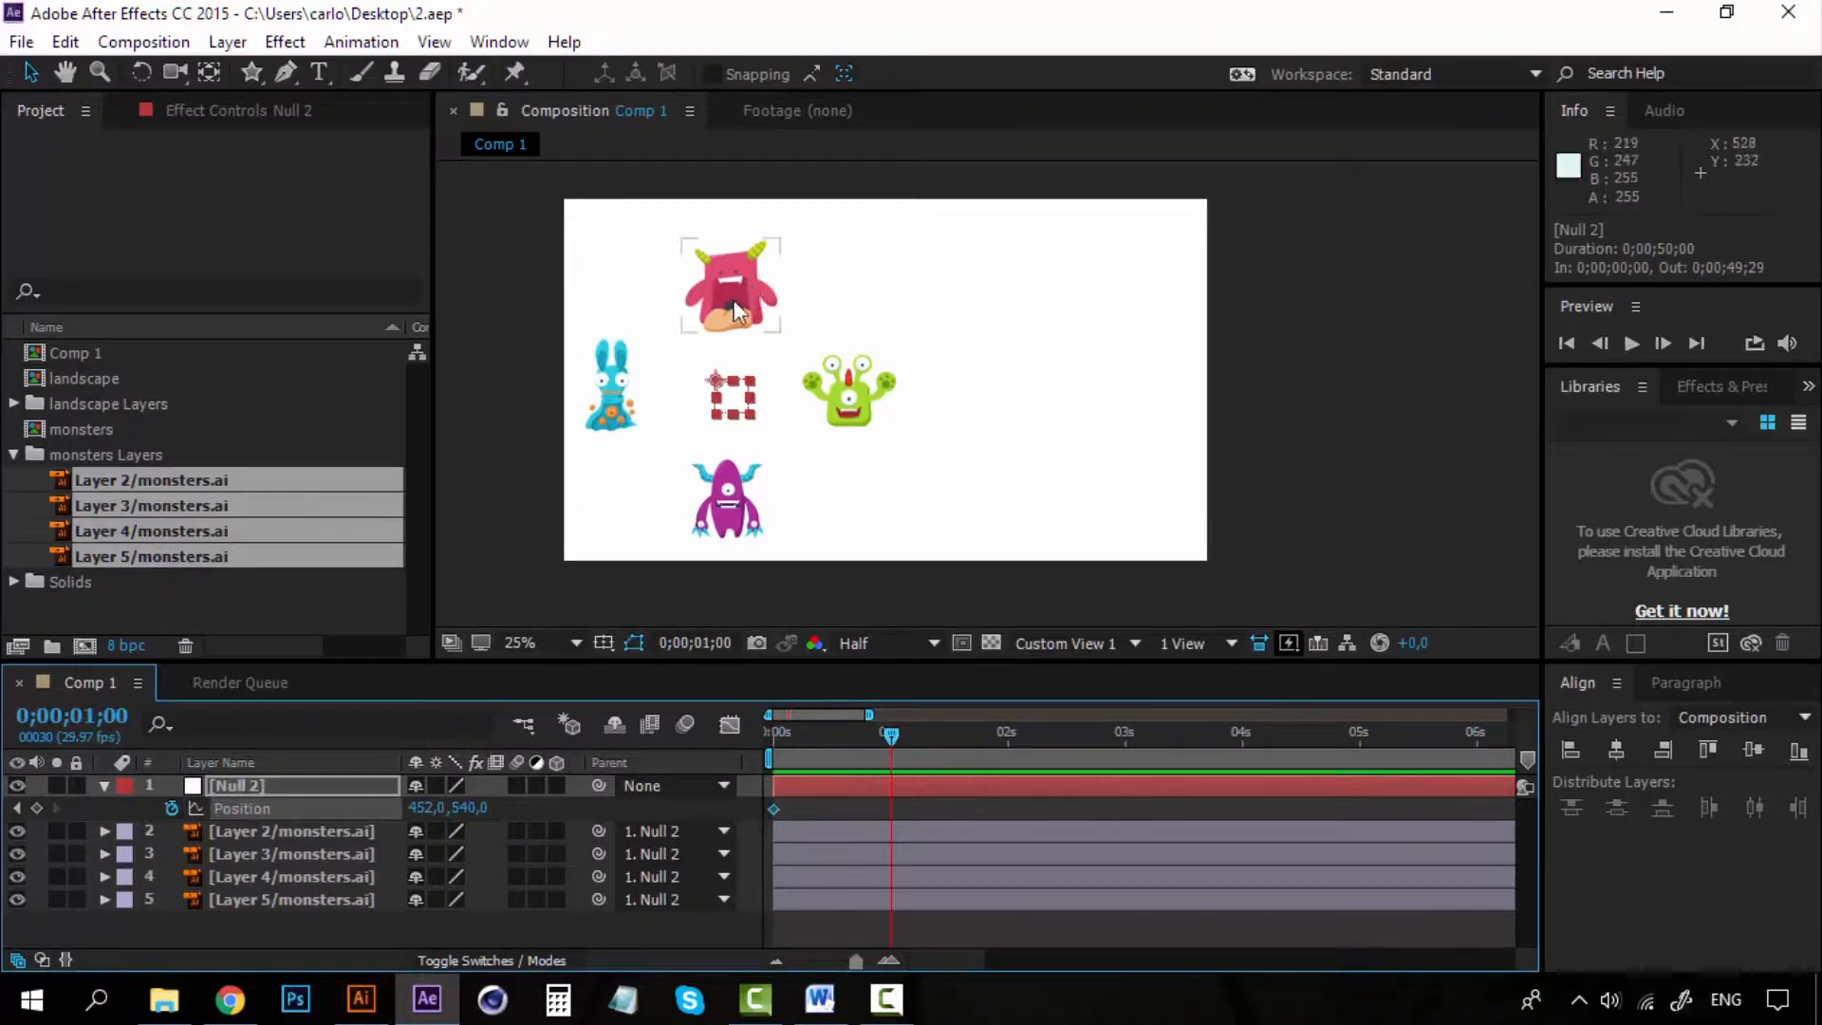
drag(759, 408, 1030, 418)
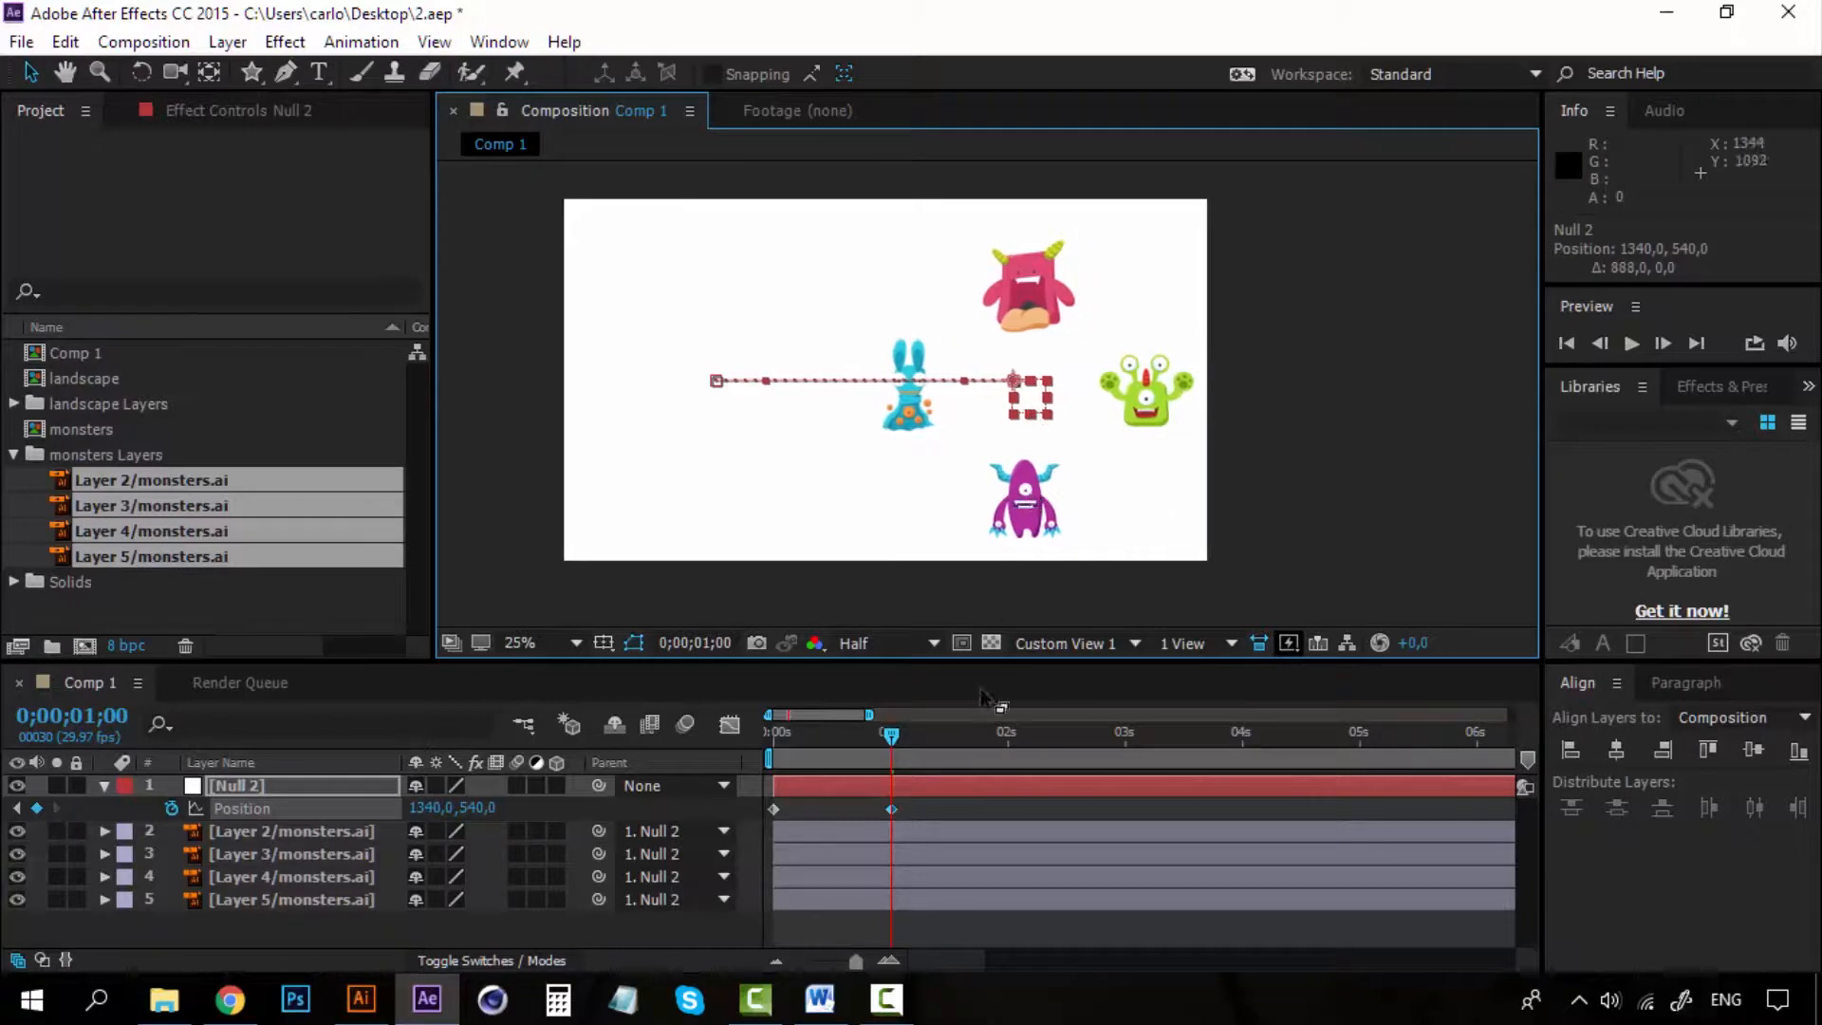
key(space)
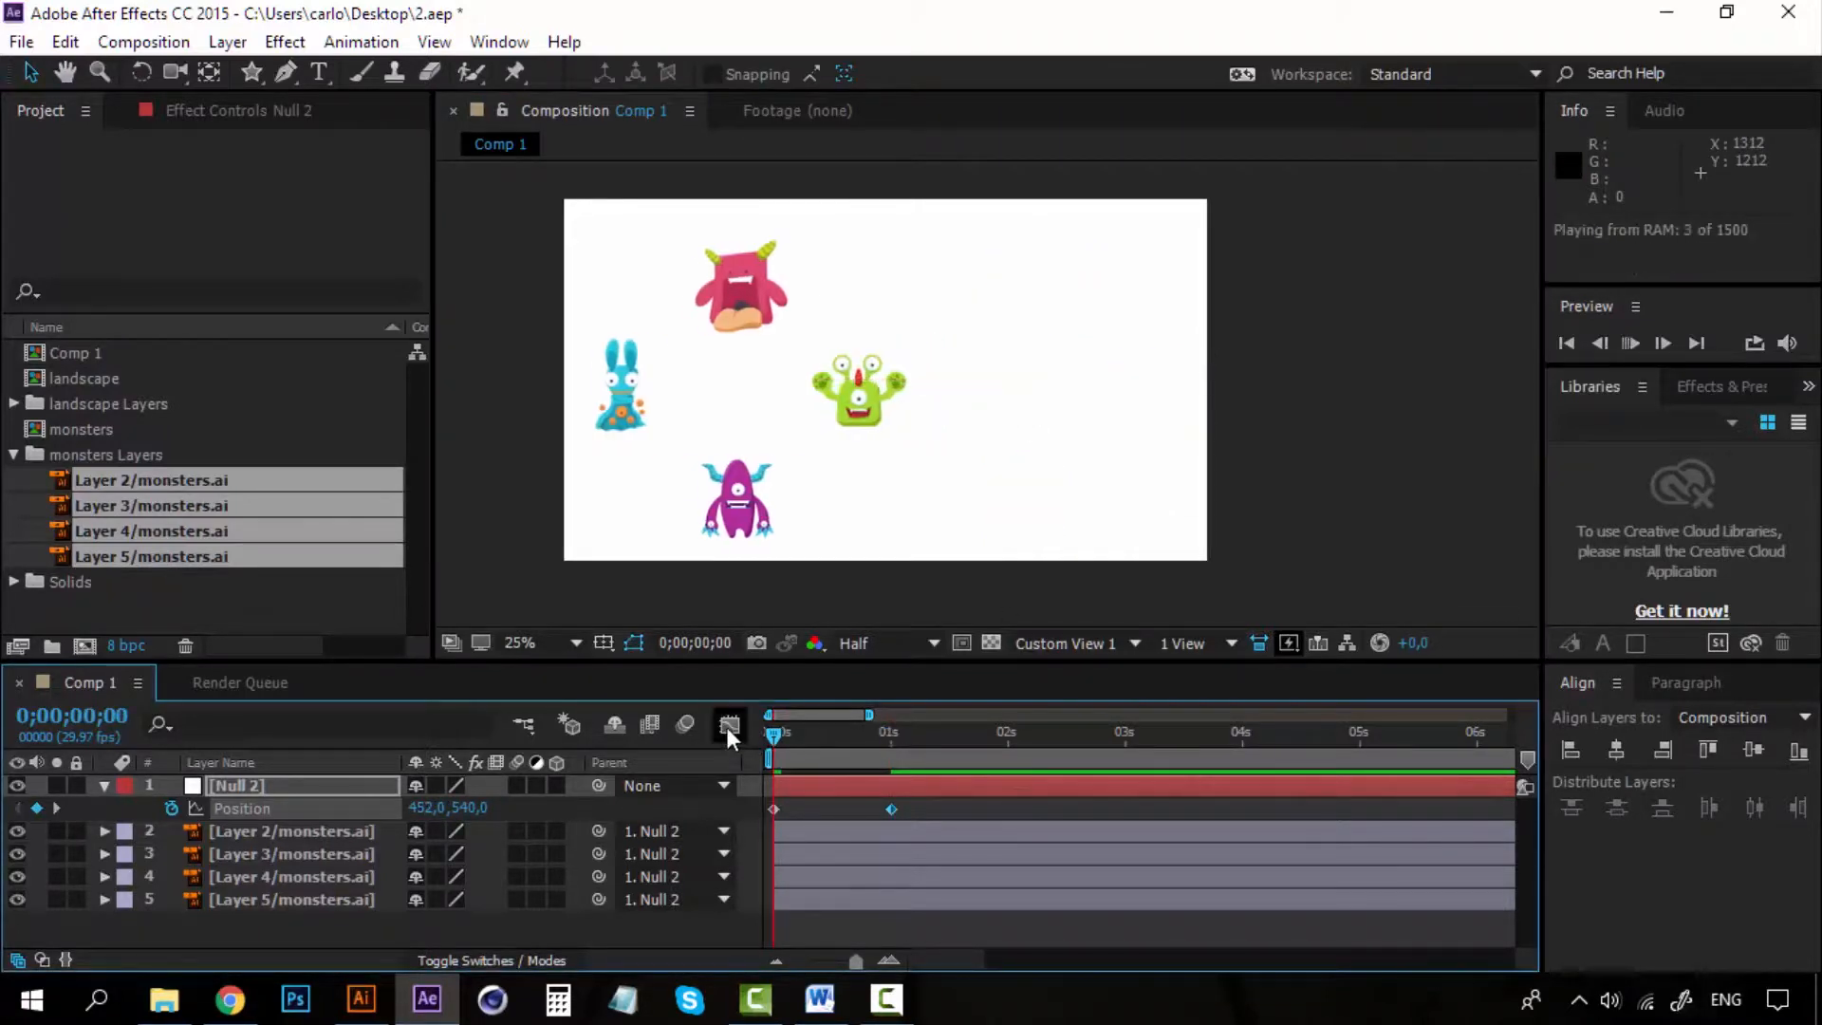
key(space)
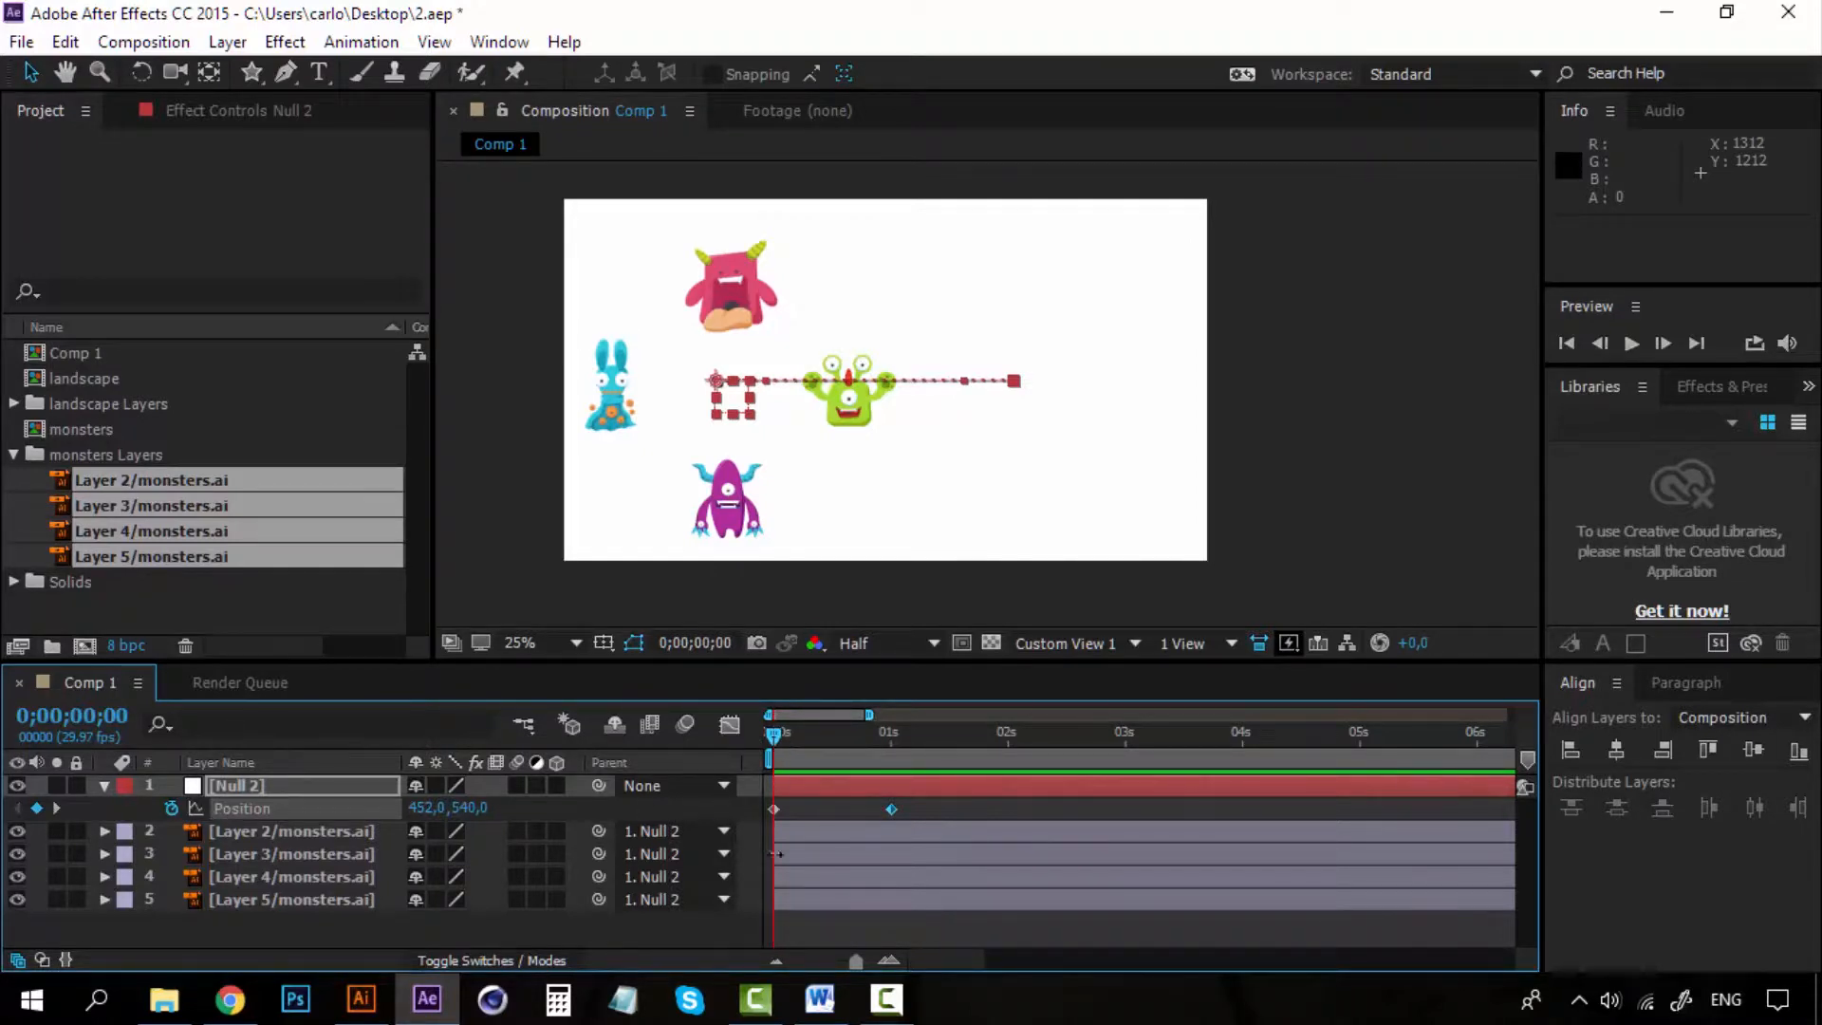
Step: Inspect the Position property of the four parented monster layers, then hide it again
click(773, 808)
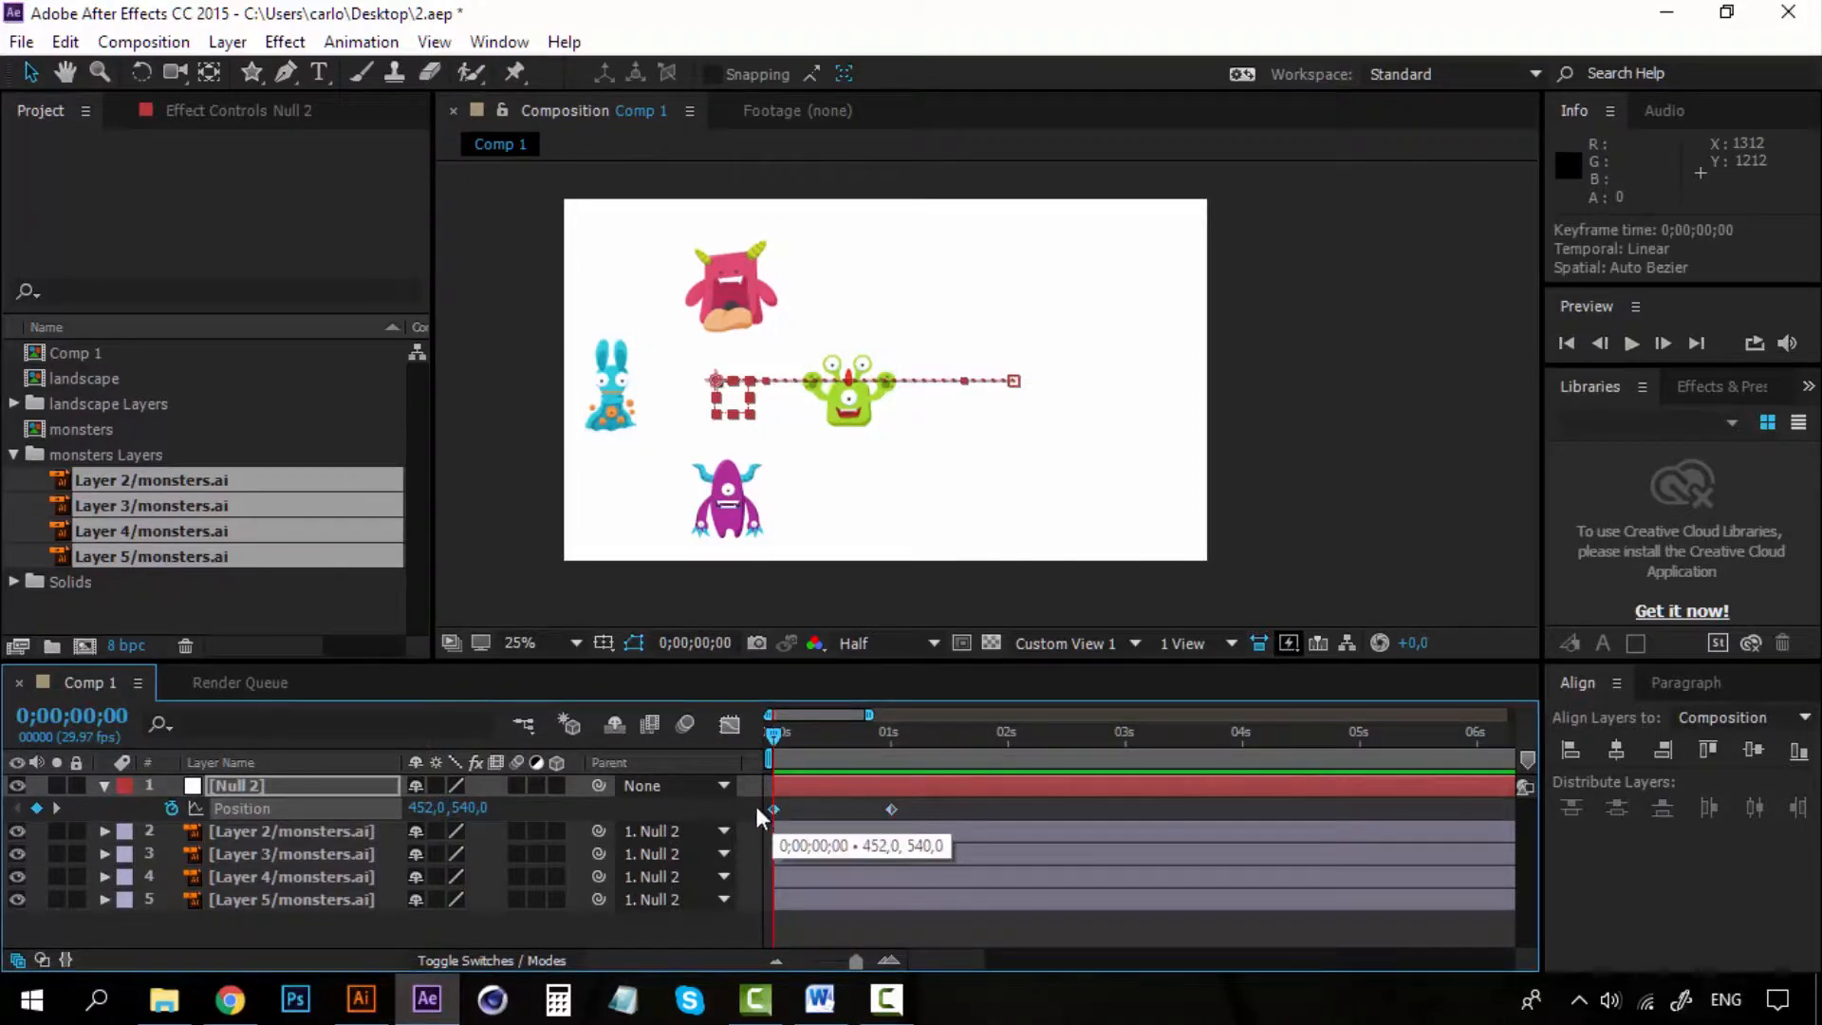
click(248, 787)
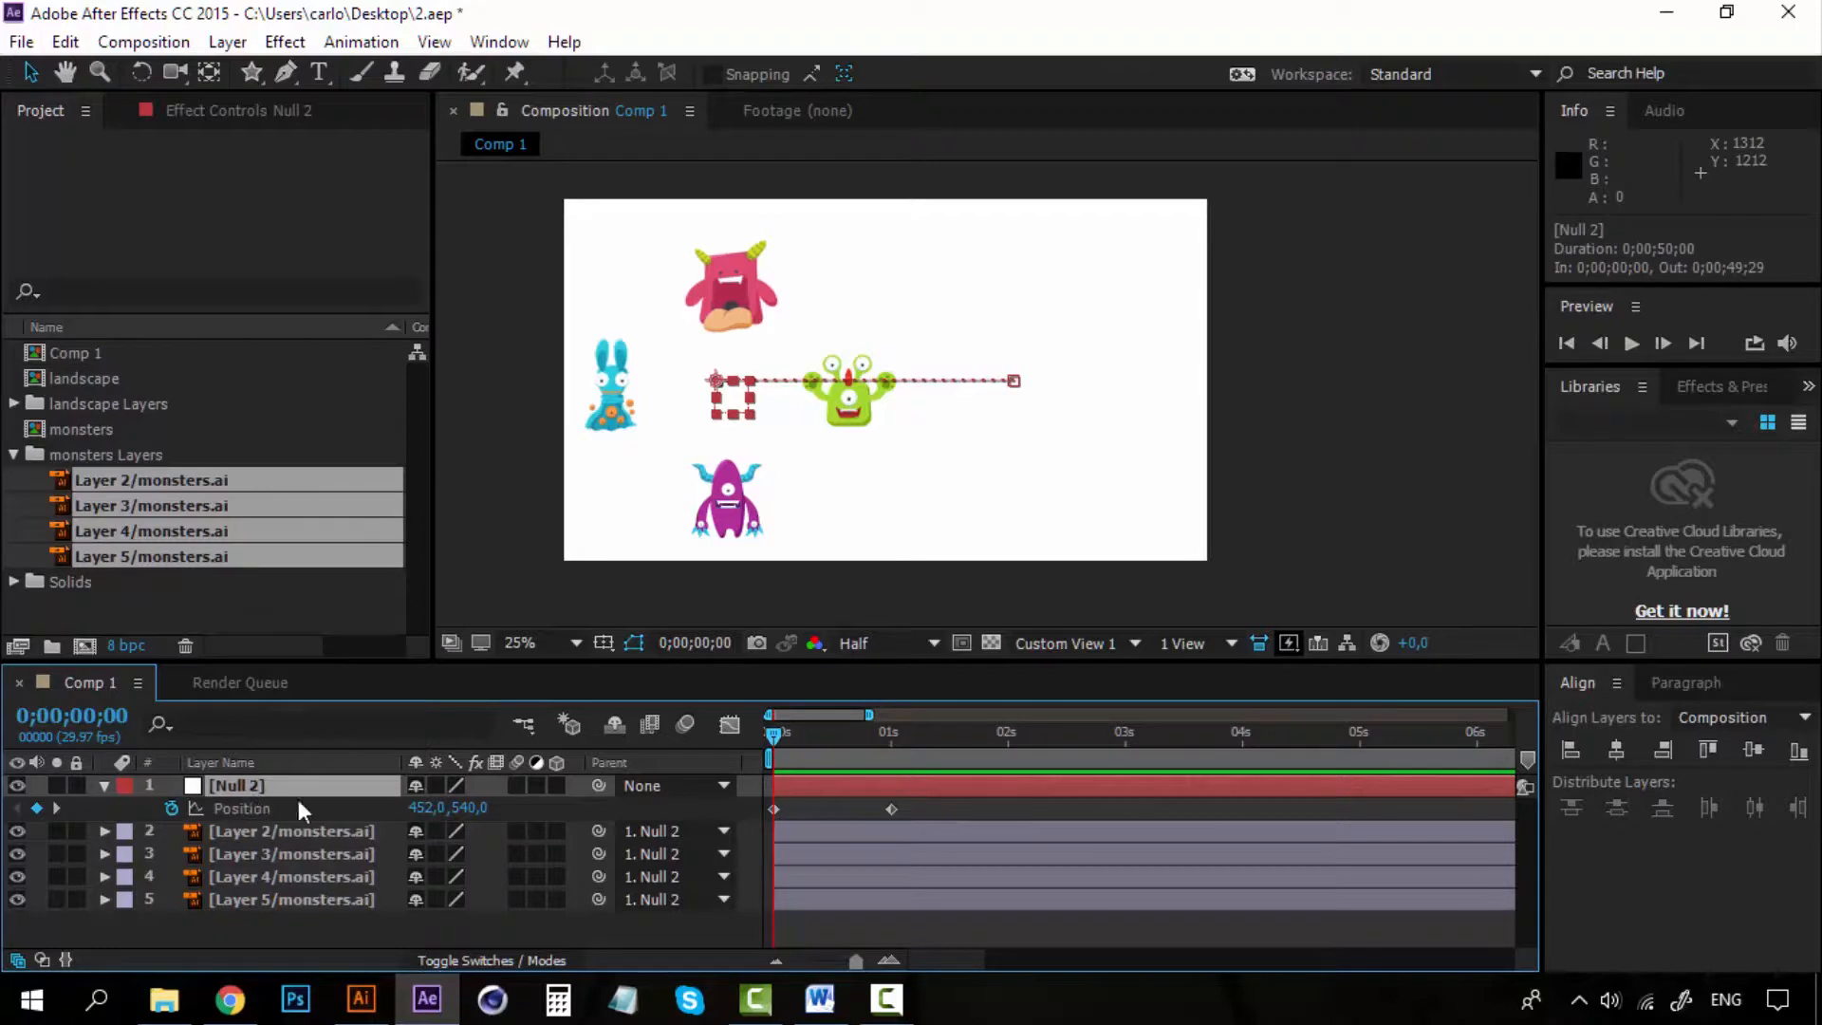
click(319, 839)
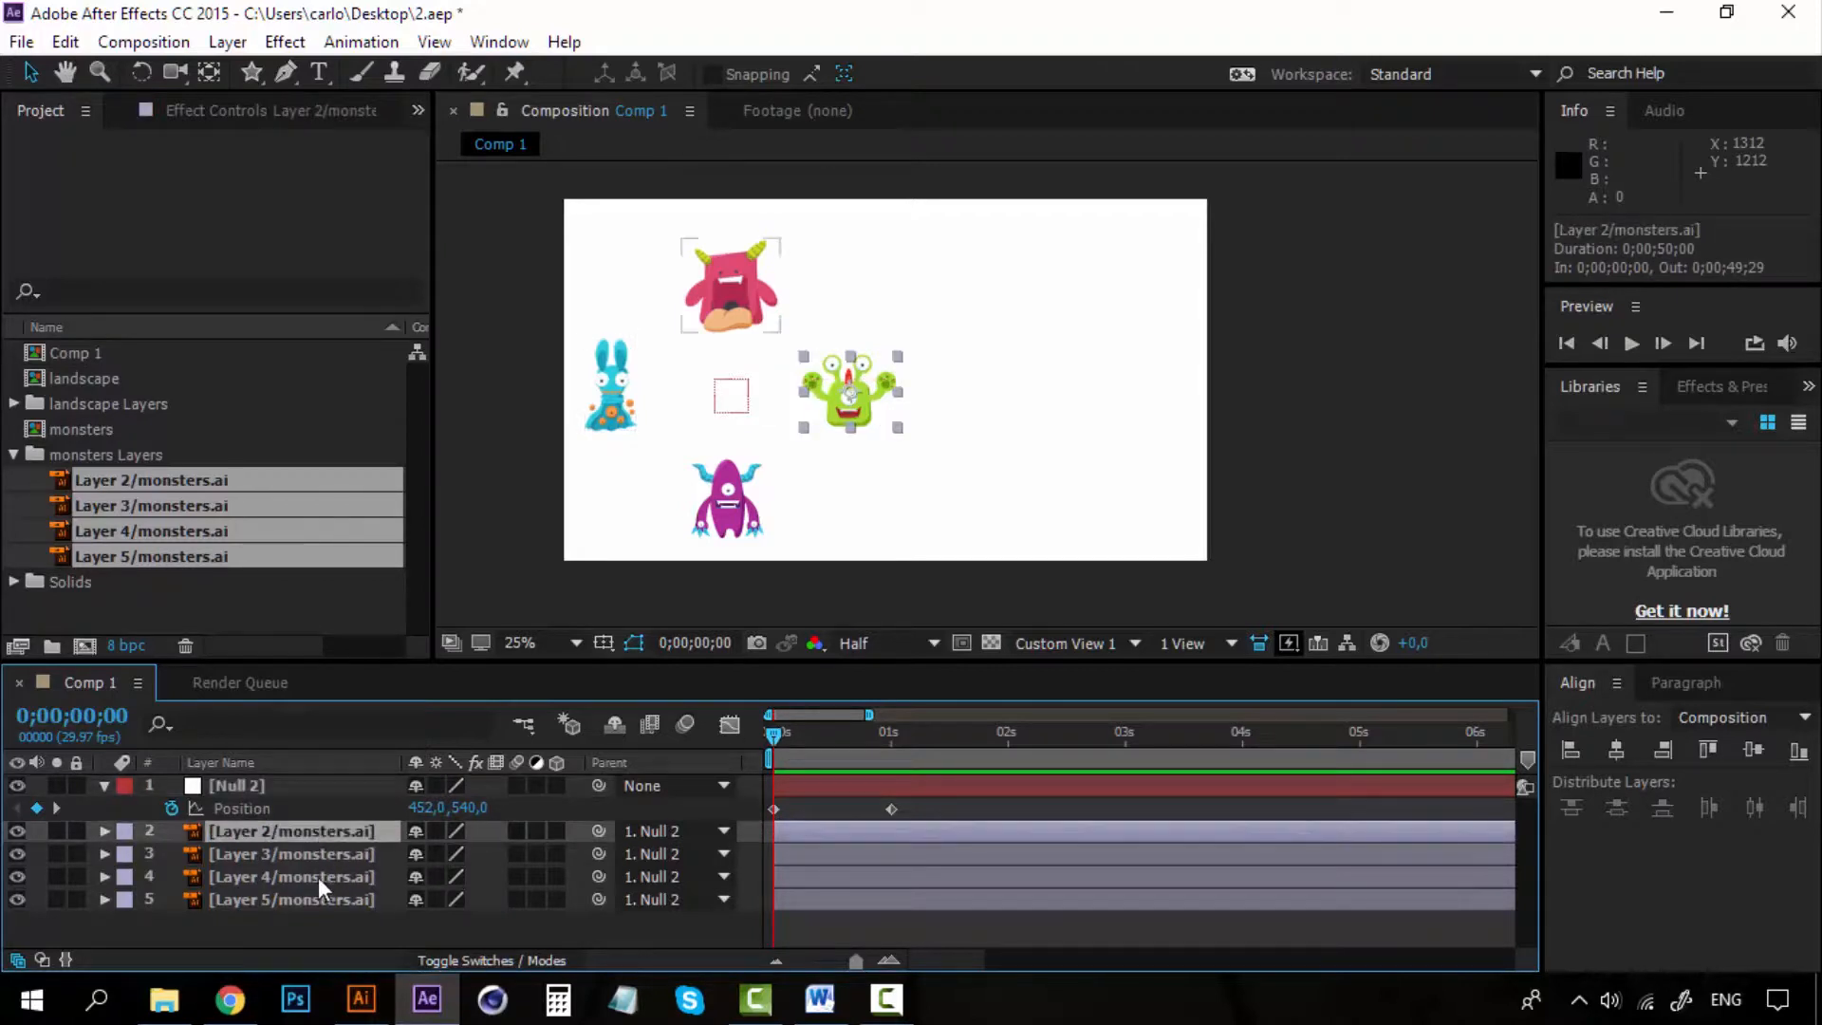
shift+click(317, 876)
shift+click(317, 905)
key(p)
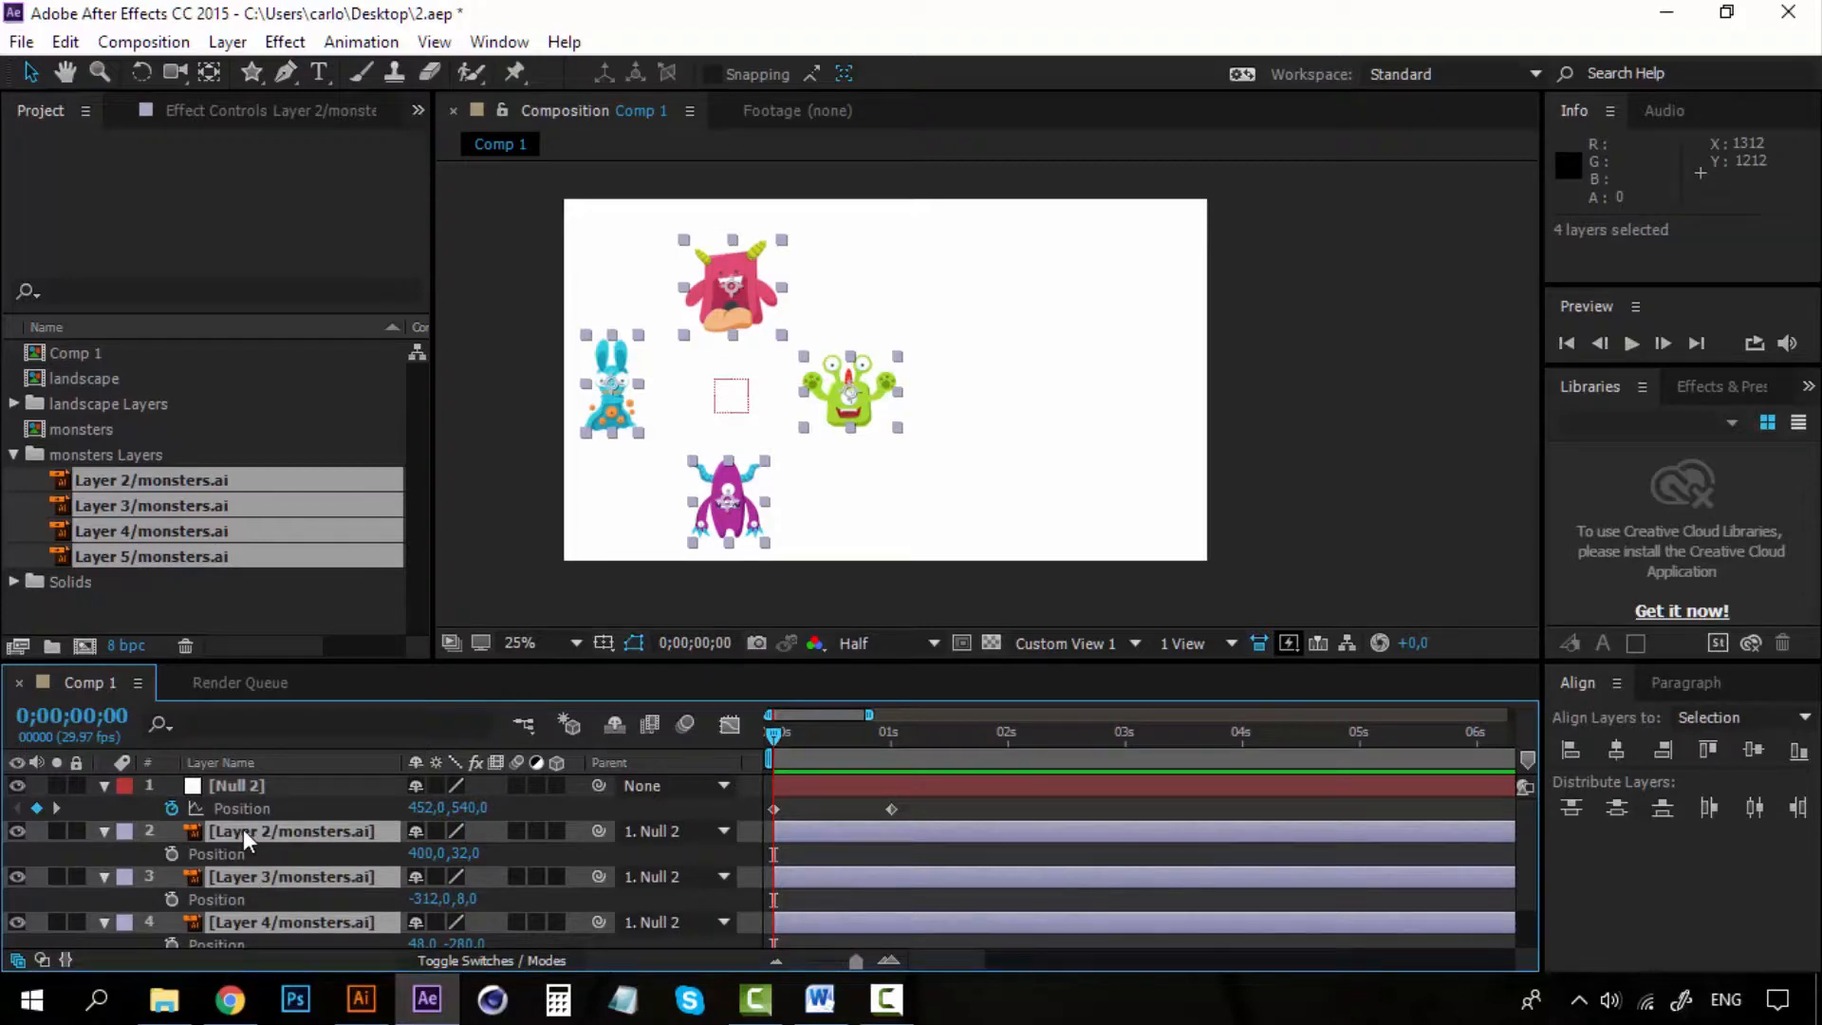
key(p)
Step: Collapse the properties of the null object's layer
click(263, 784)
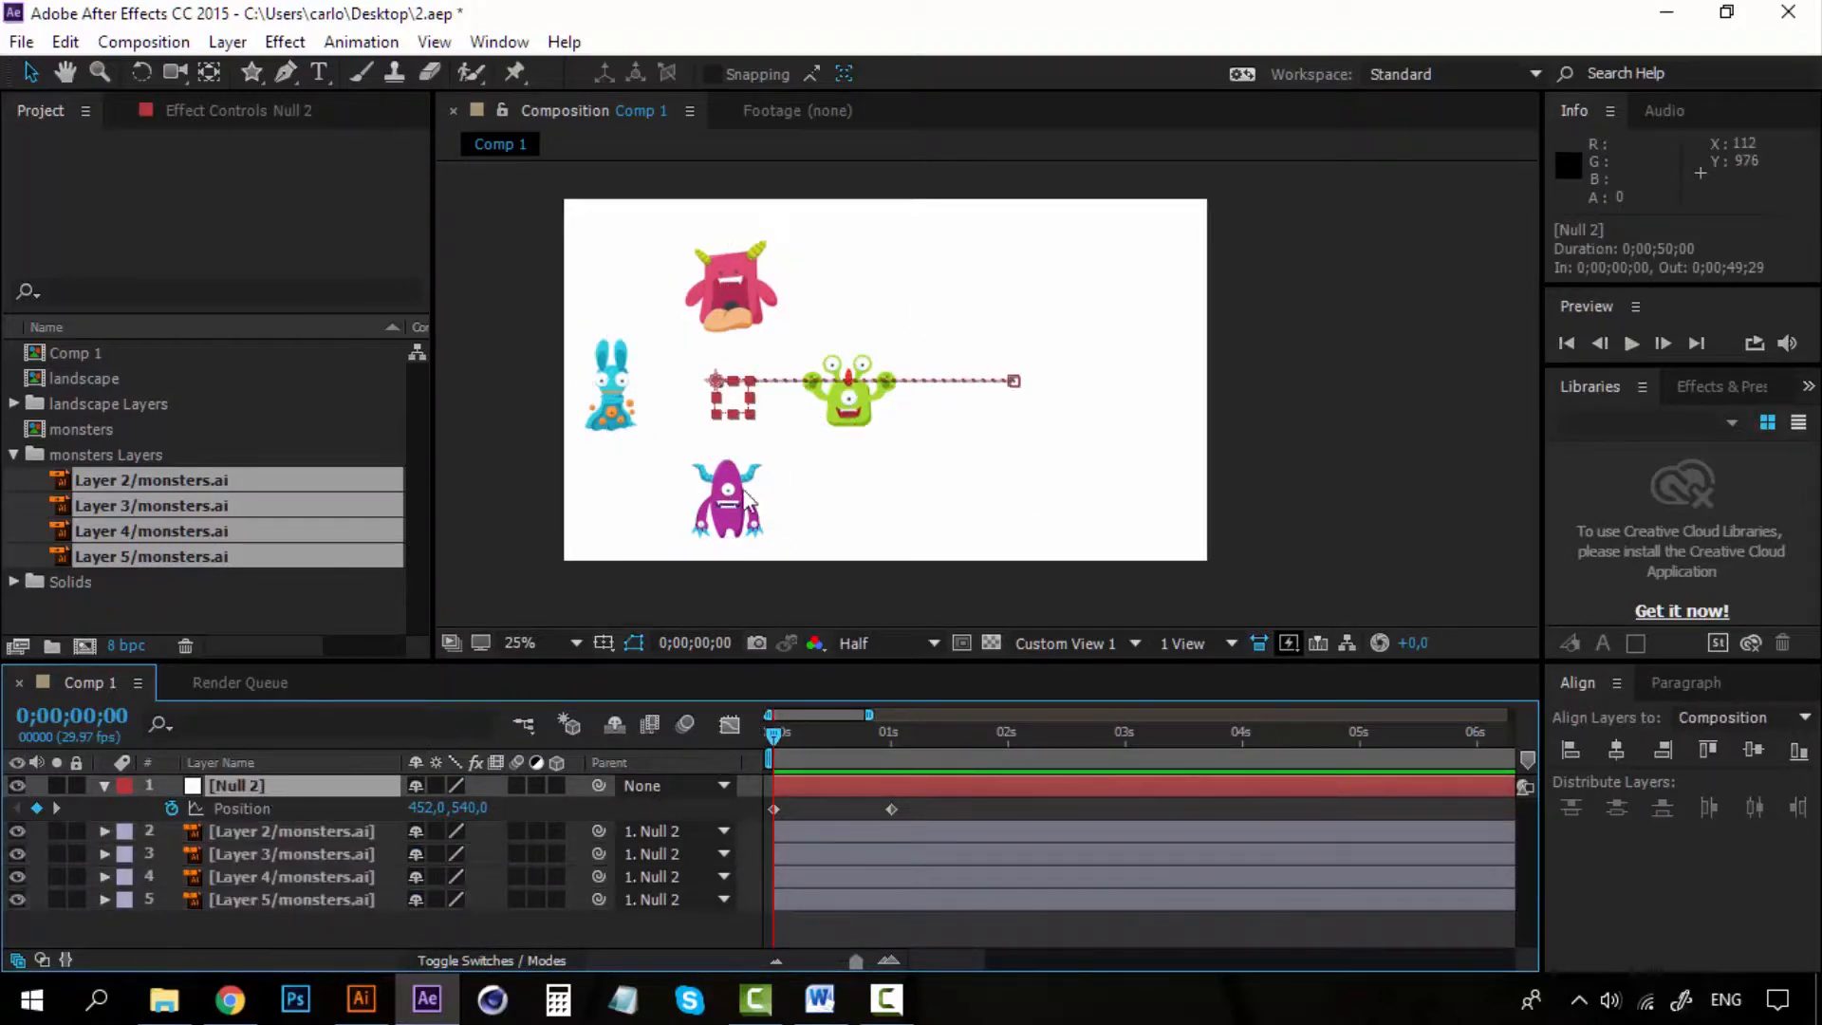
click(258, 830)
click(250, 787)
click(105, 786)
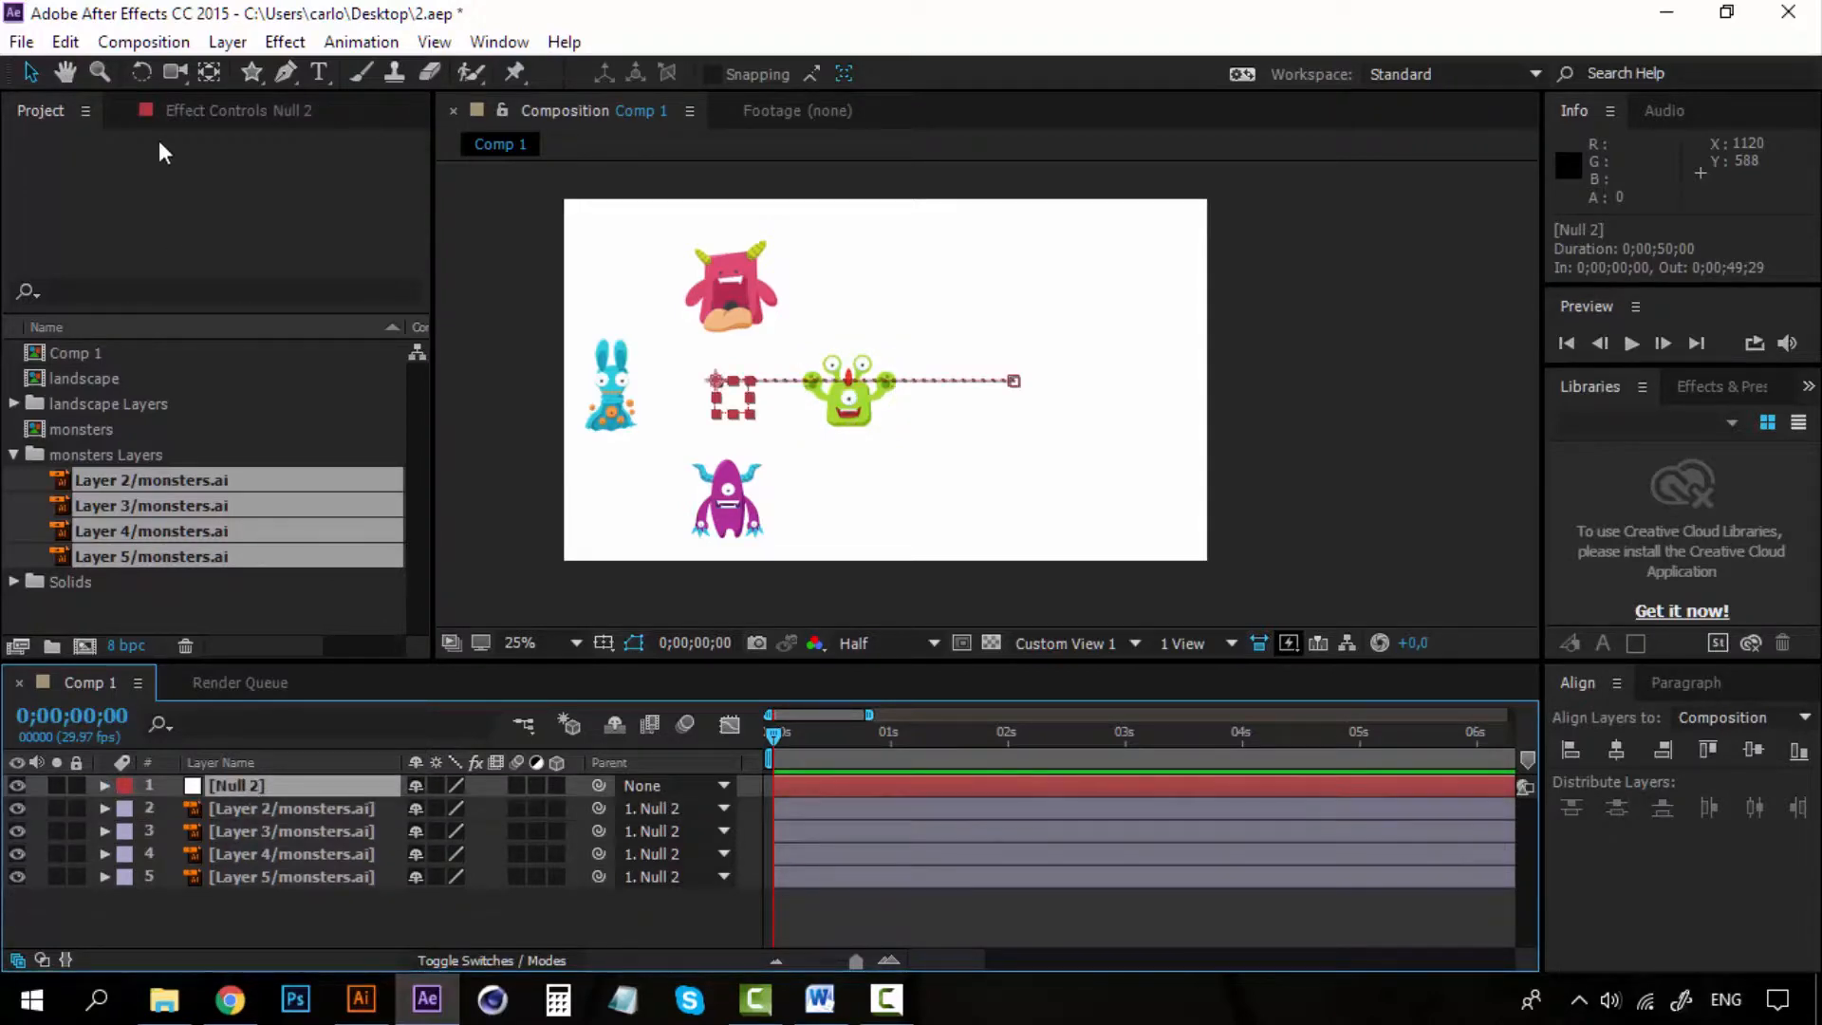
Step: Add a one-node camera named Camera 1 with the offered settings and turn the four monster layers into 3D layers
click(227, 42)
mouse_move(726, 38)
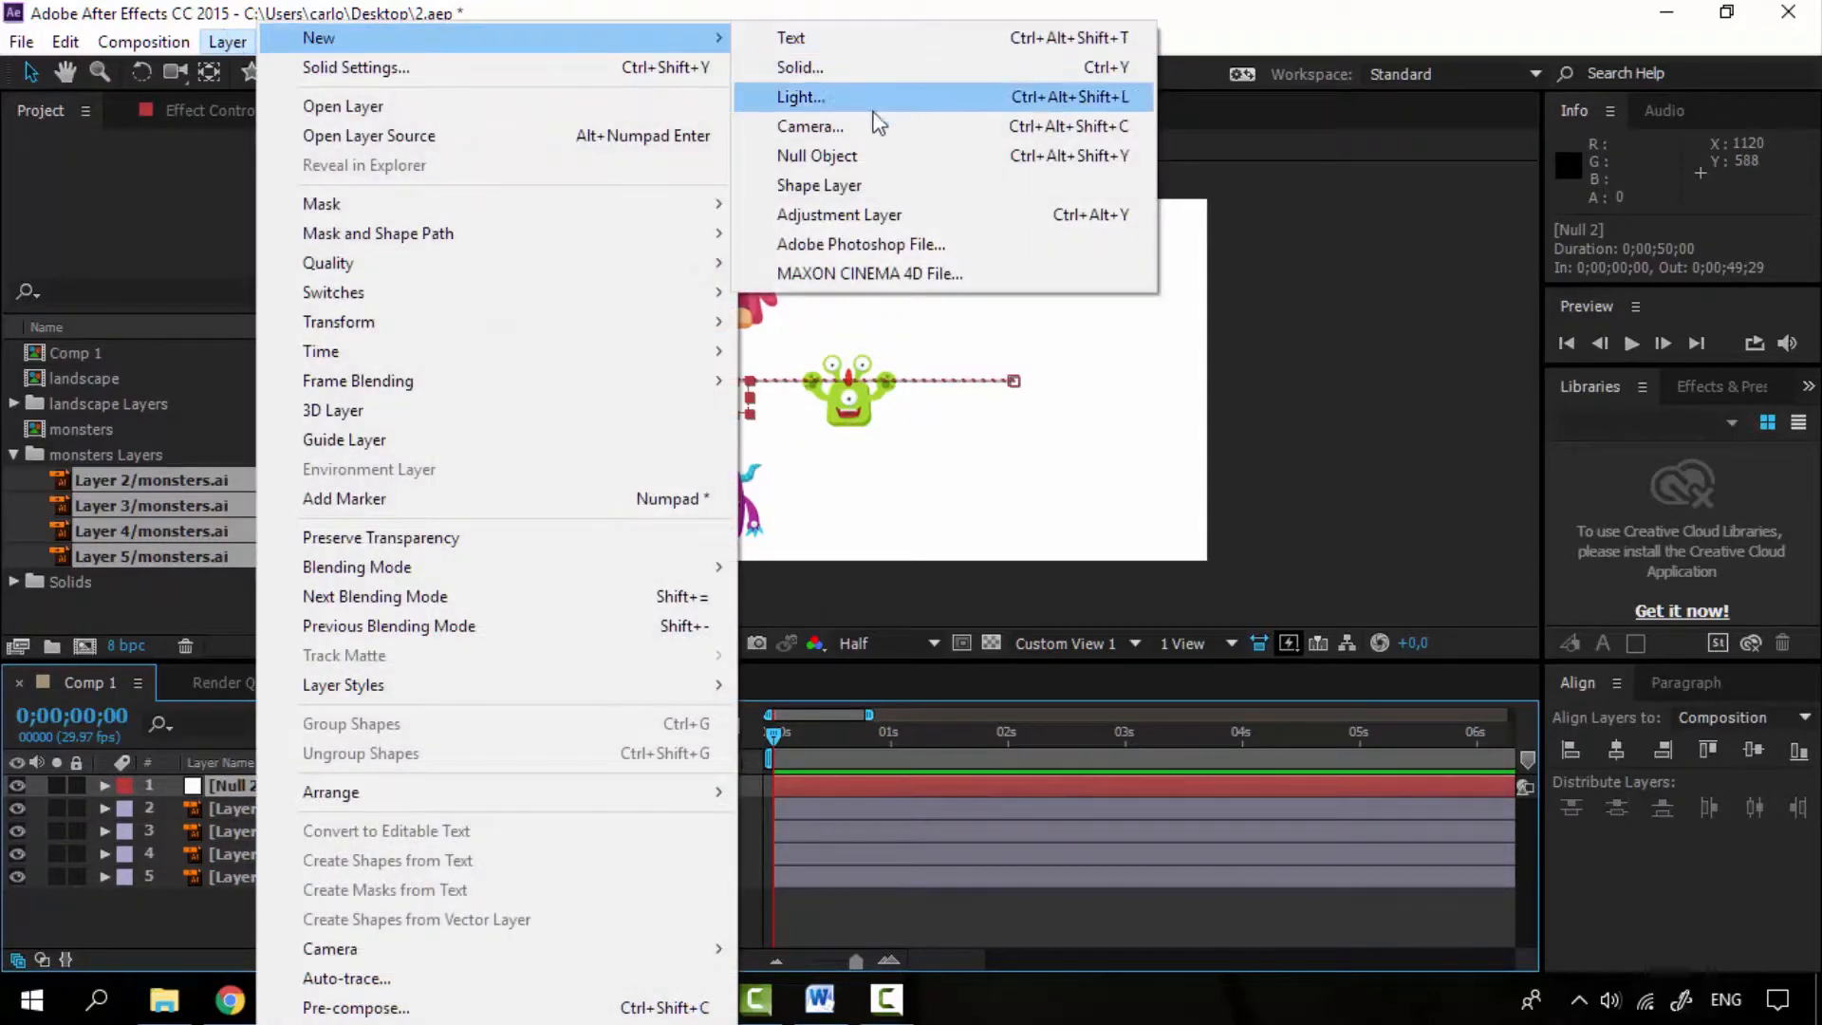
click(868, 125)
click(930, 799)
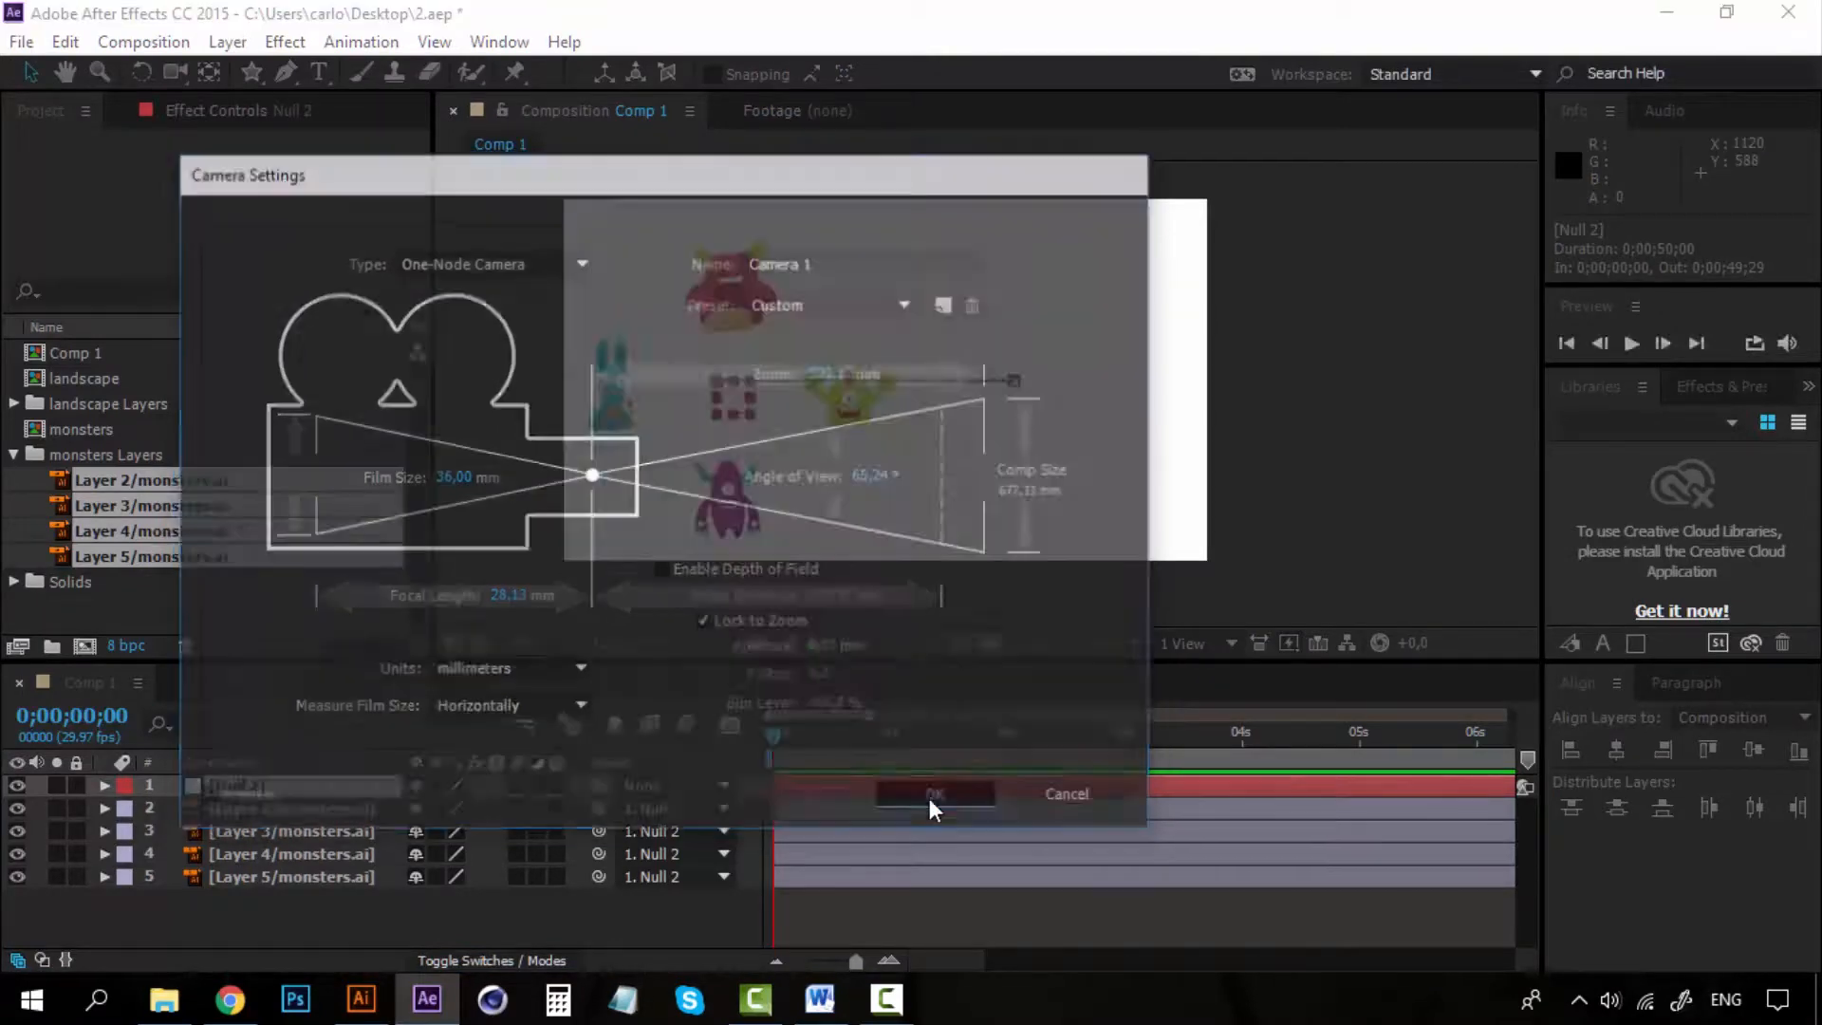
click(1059, 594)
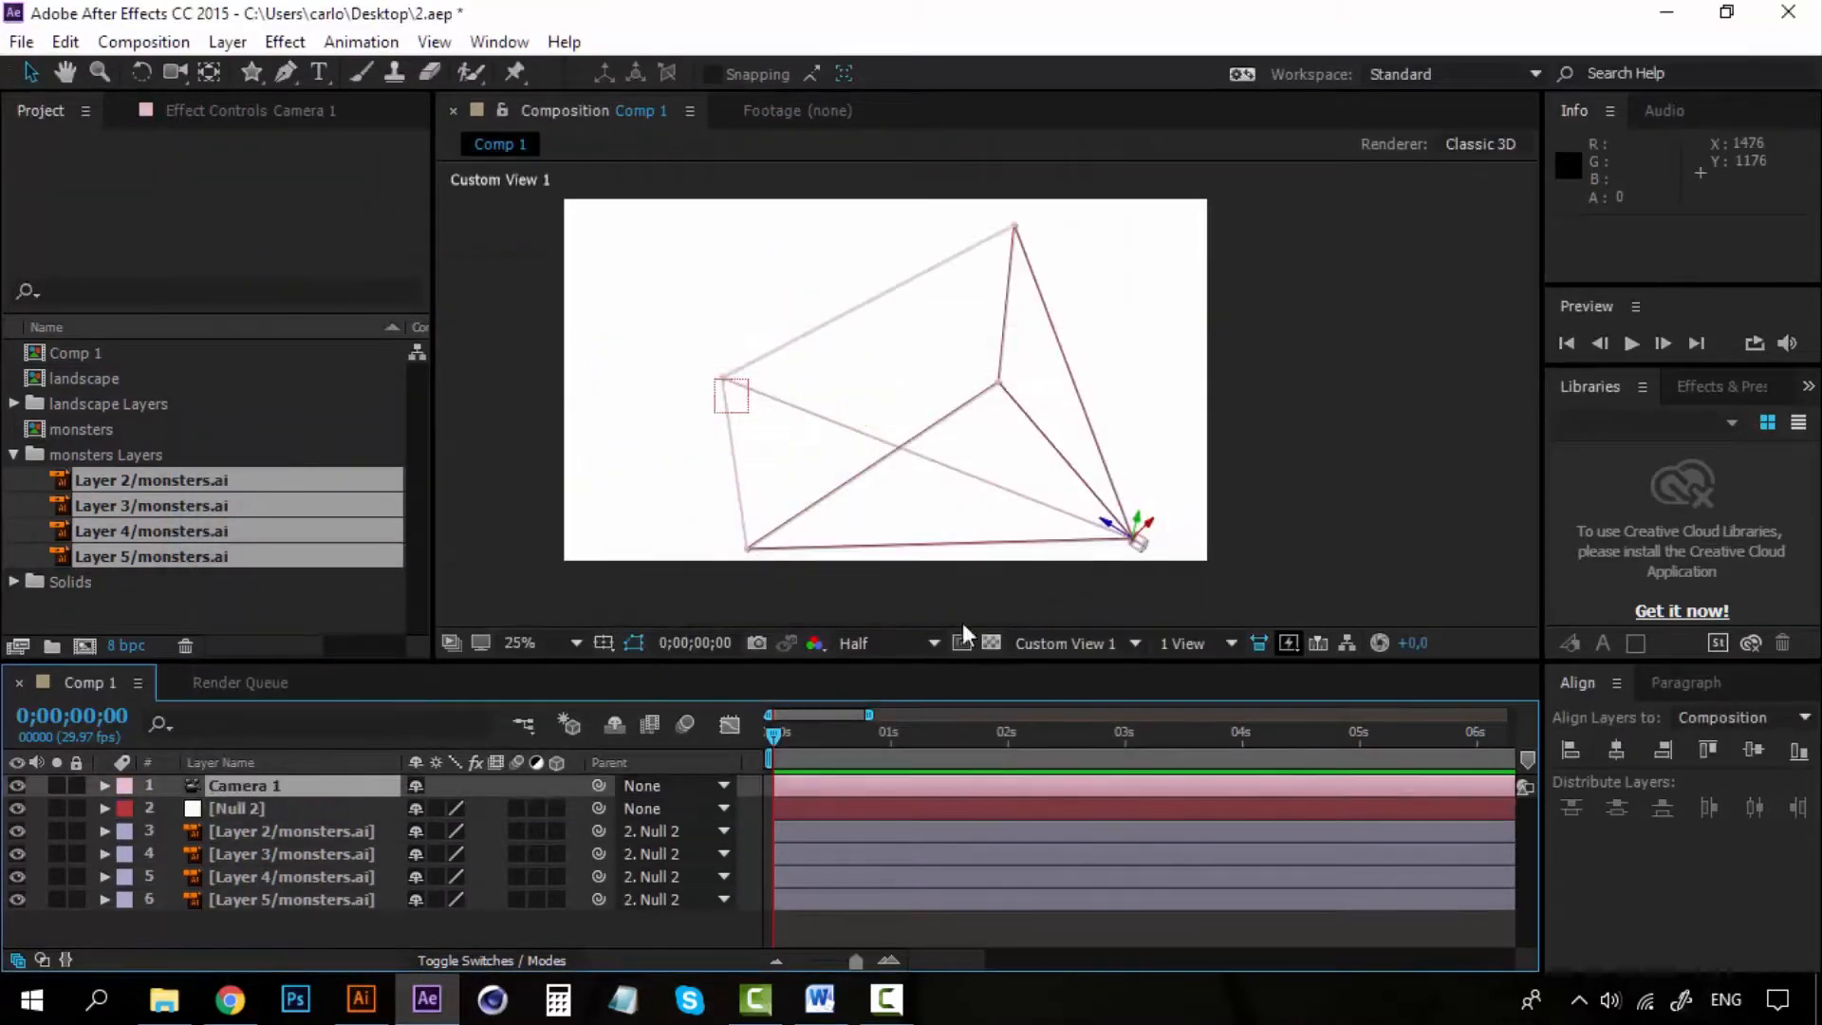
click(555, 897)
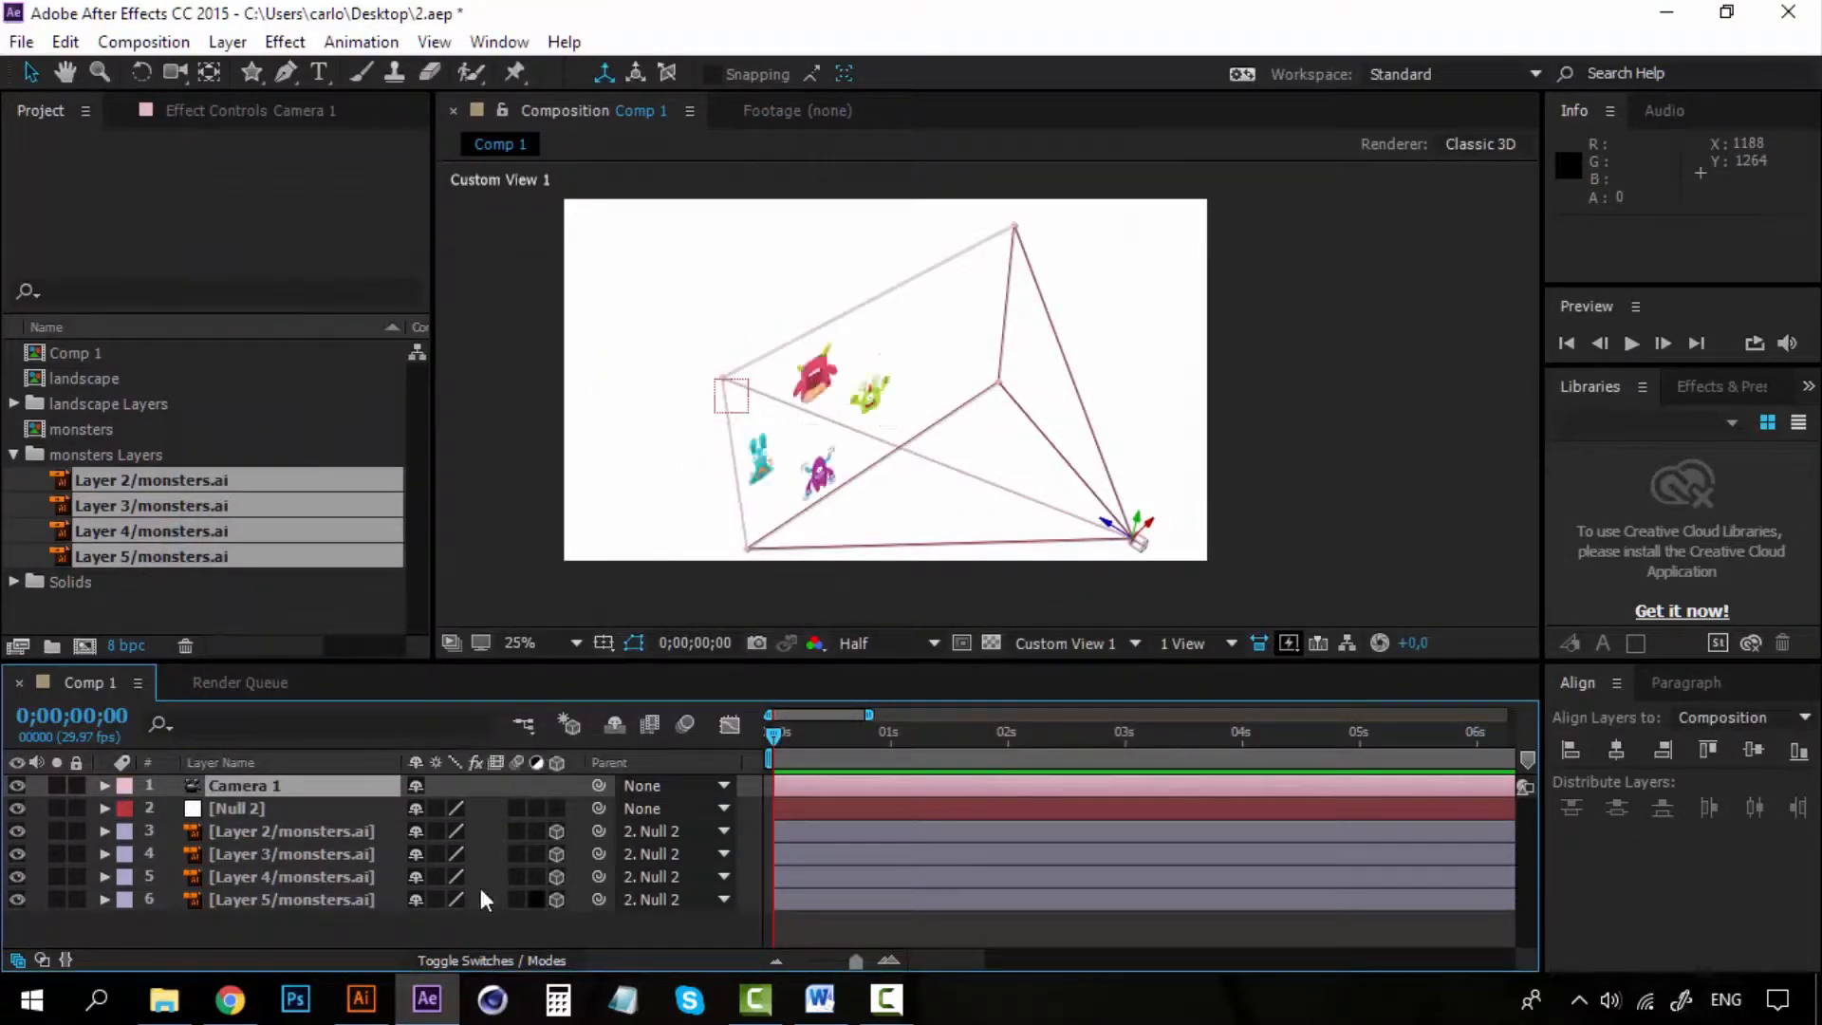
Step: Delete the Null 2 layer from the composition
click(302, 831)
click(265, 807)
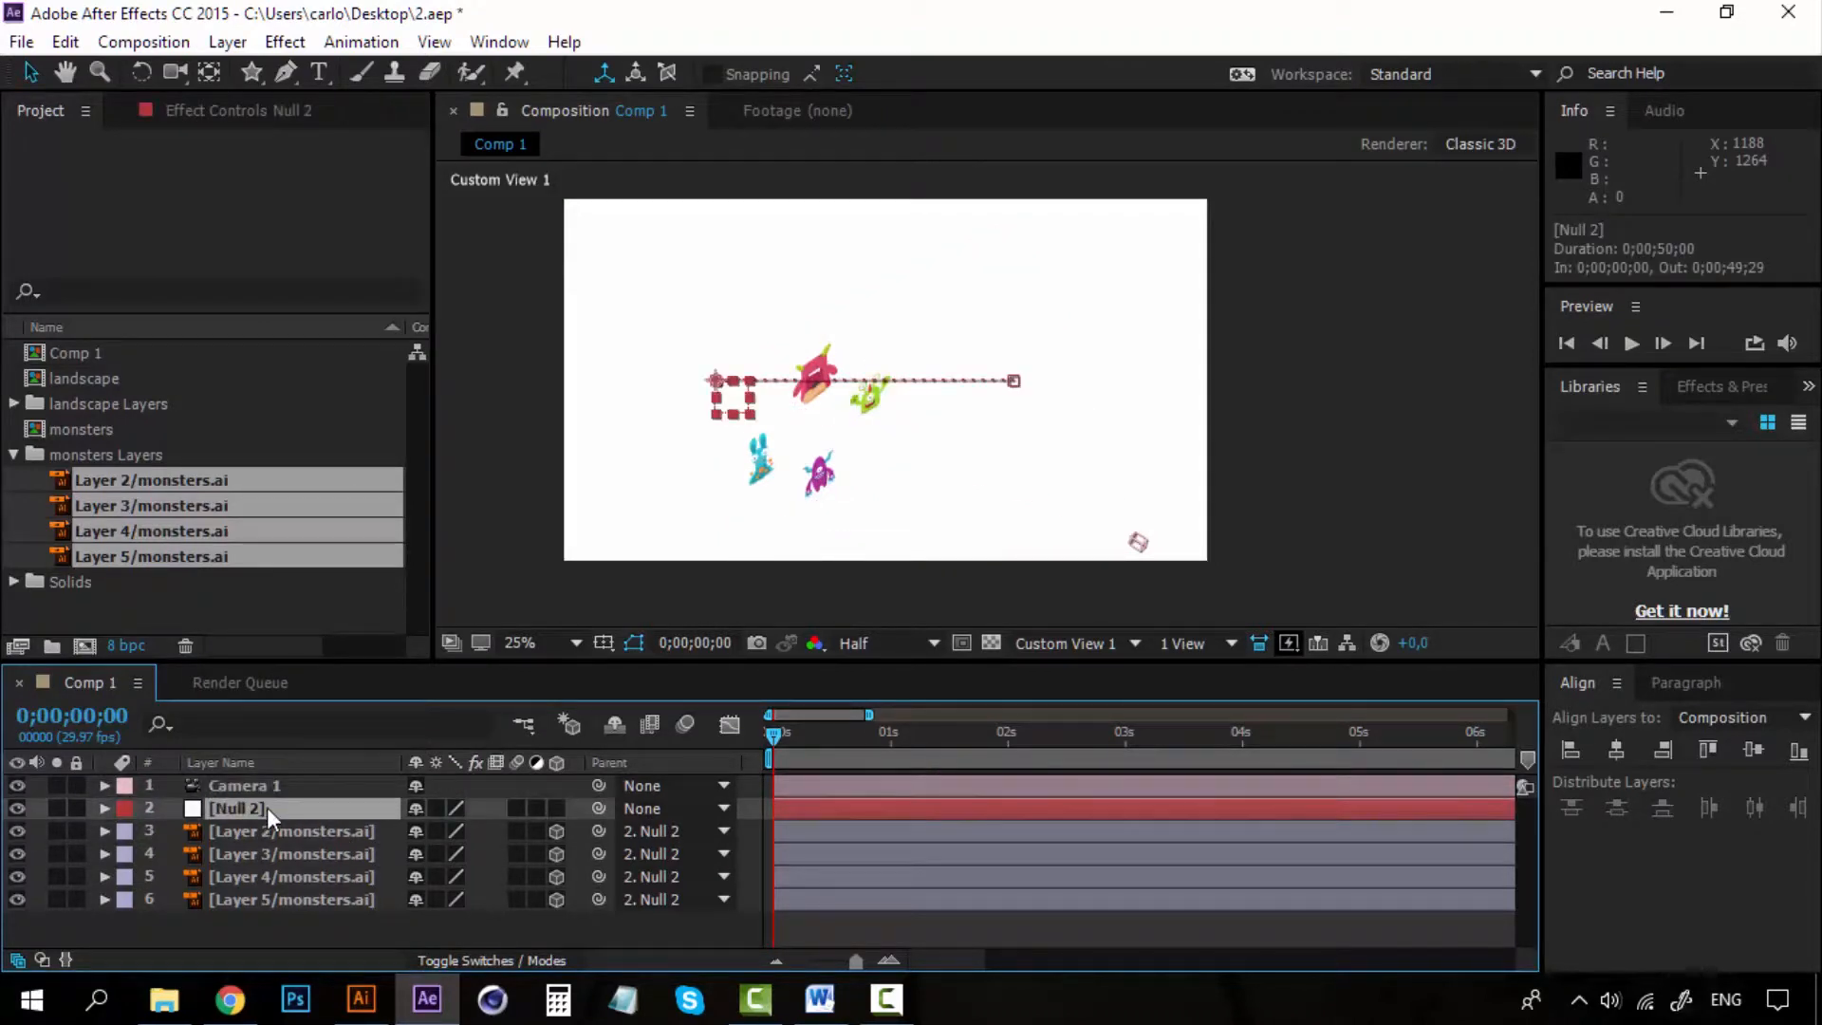
key(Delete)
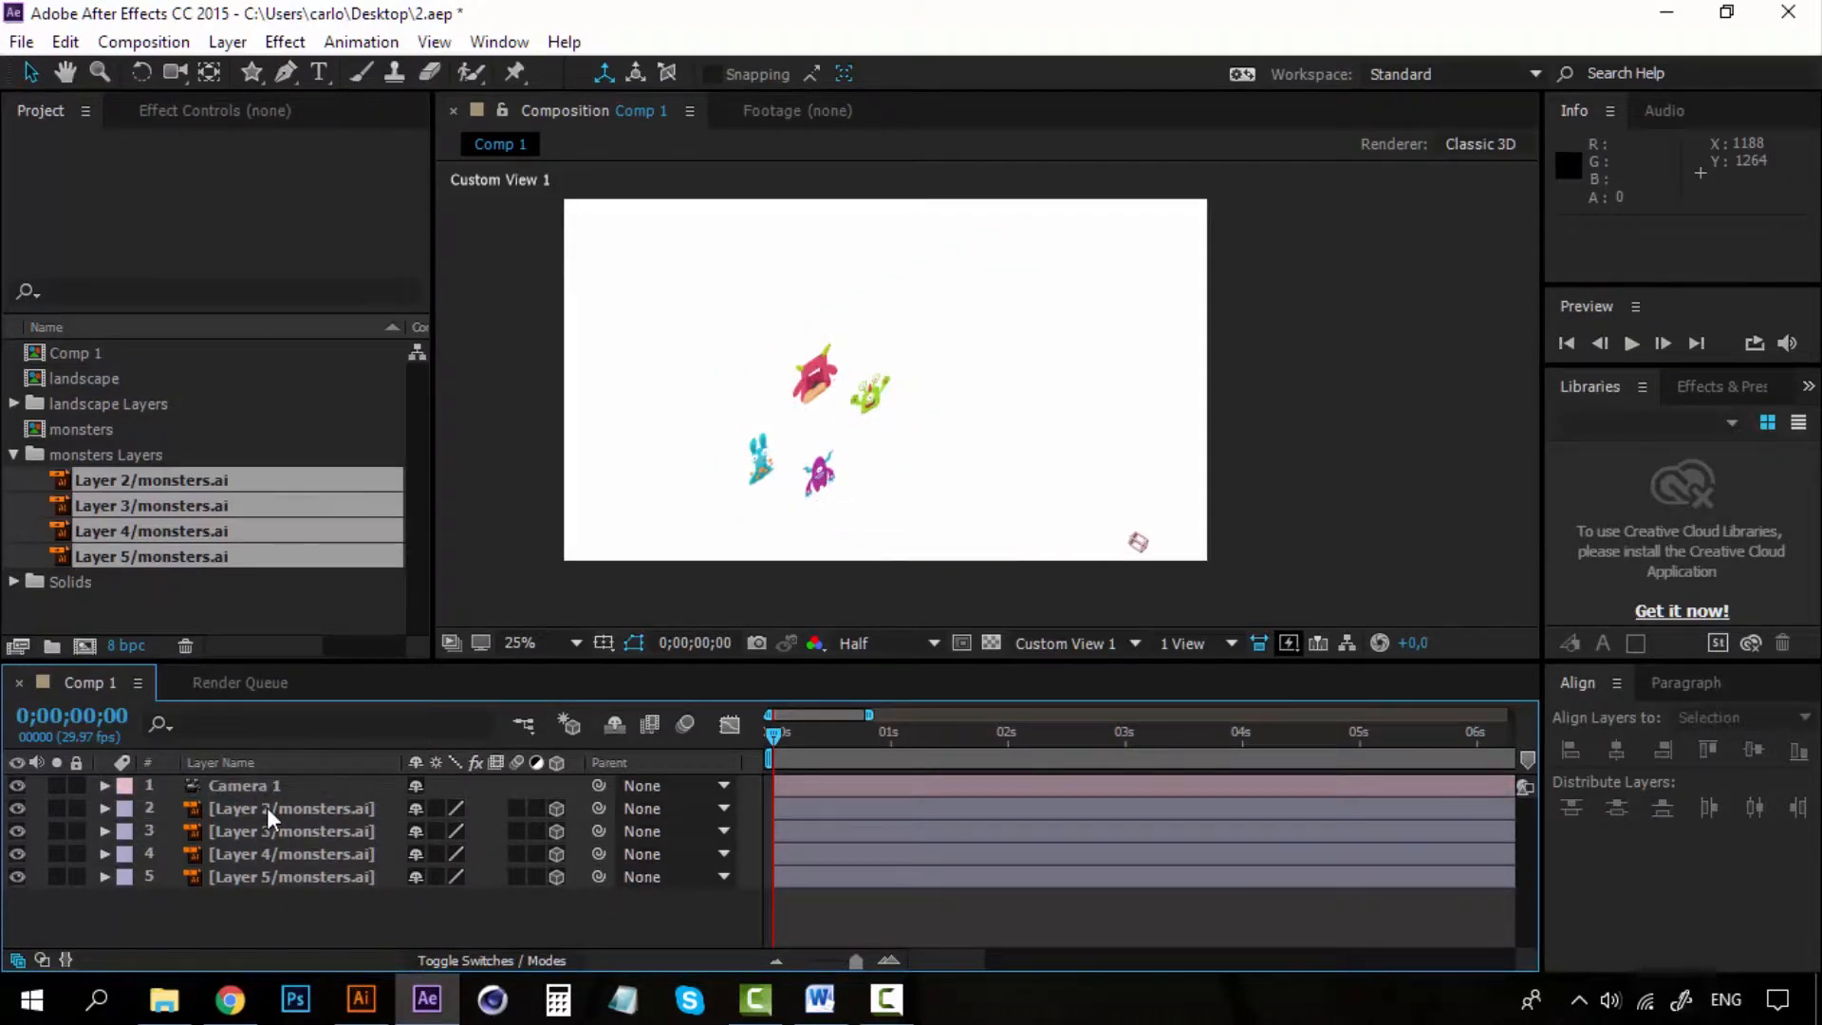
Step: Switch the composition view to Active Camera and show the Position property of Camera 1
click(1069, 646)
click(1150, 283)
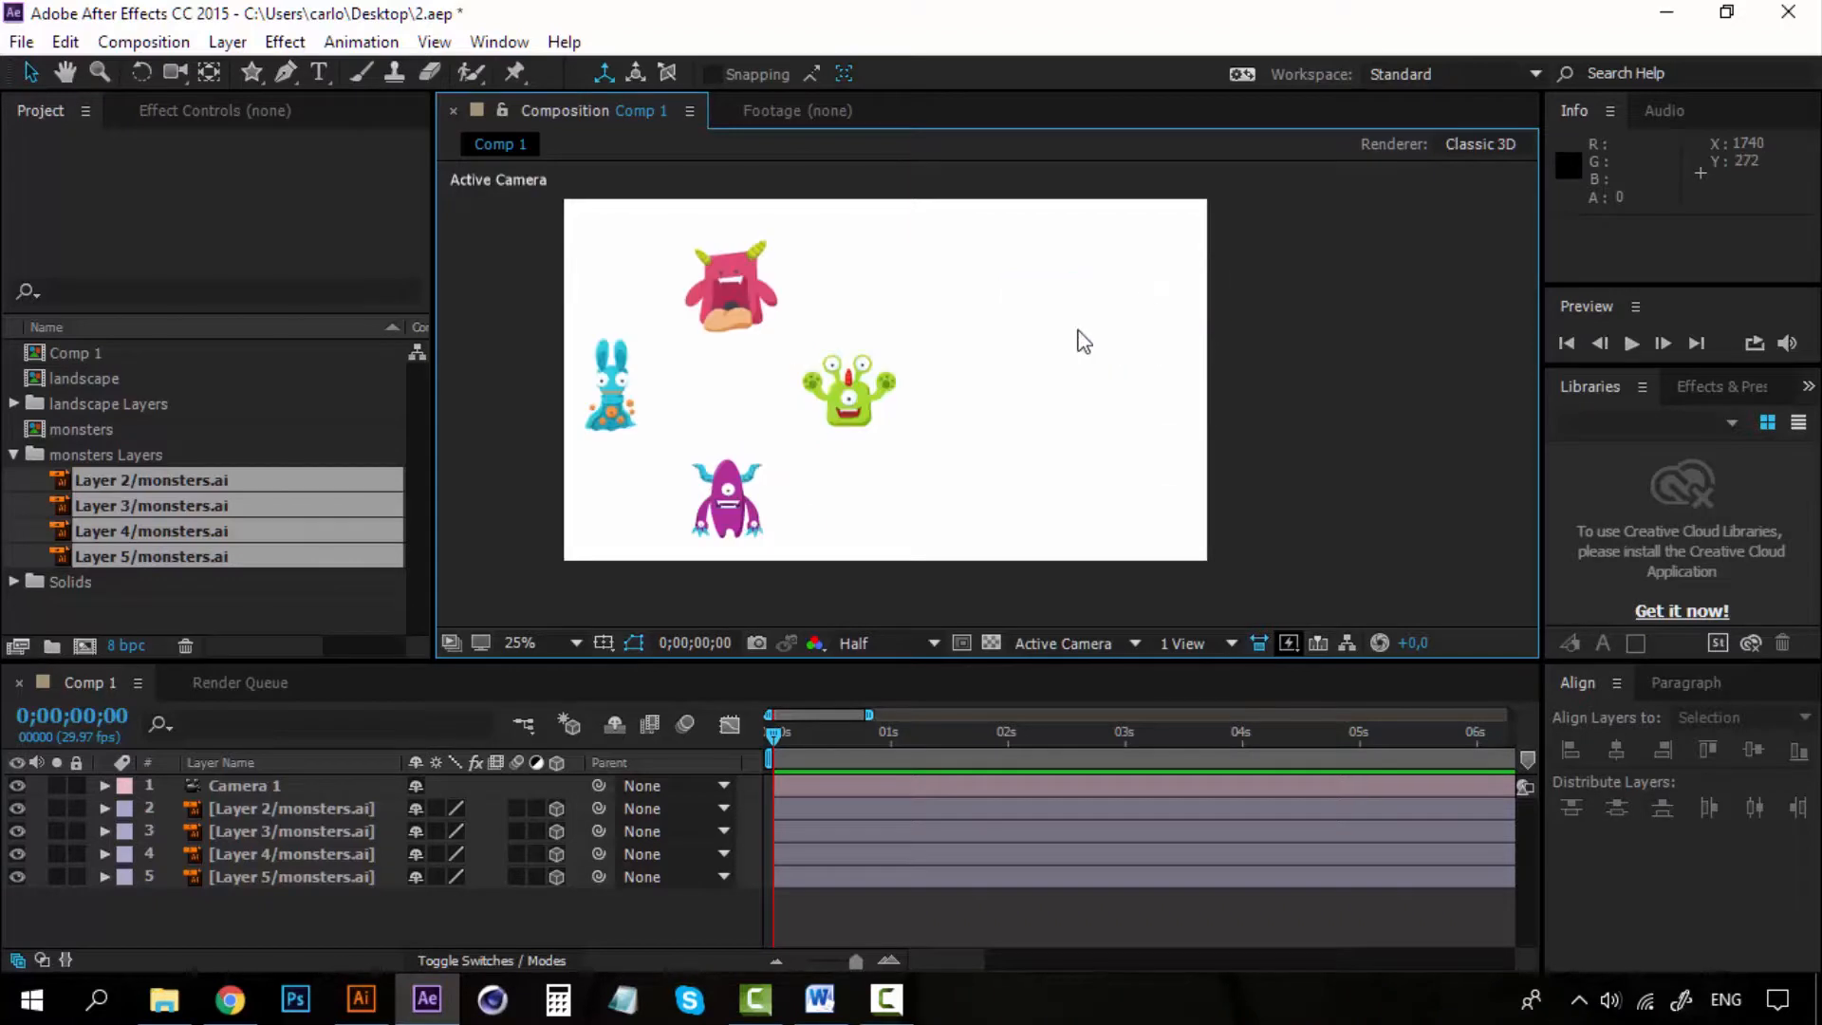
click(243, 787)
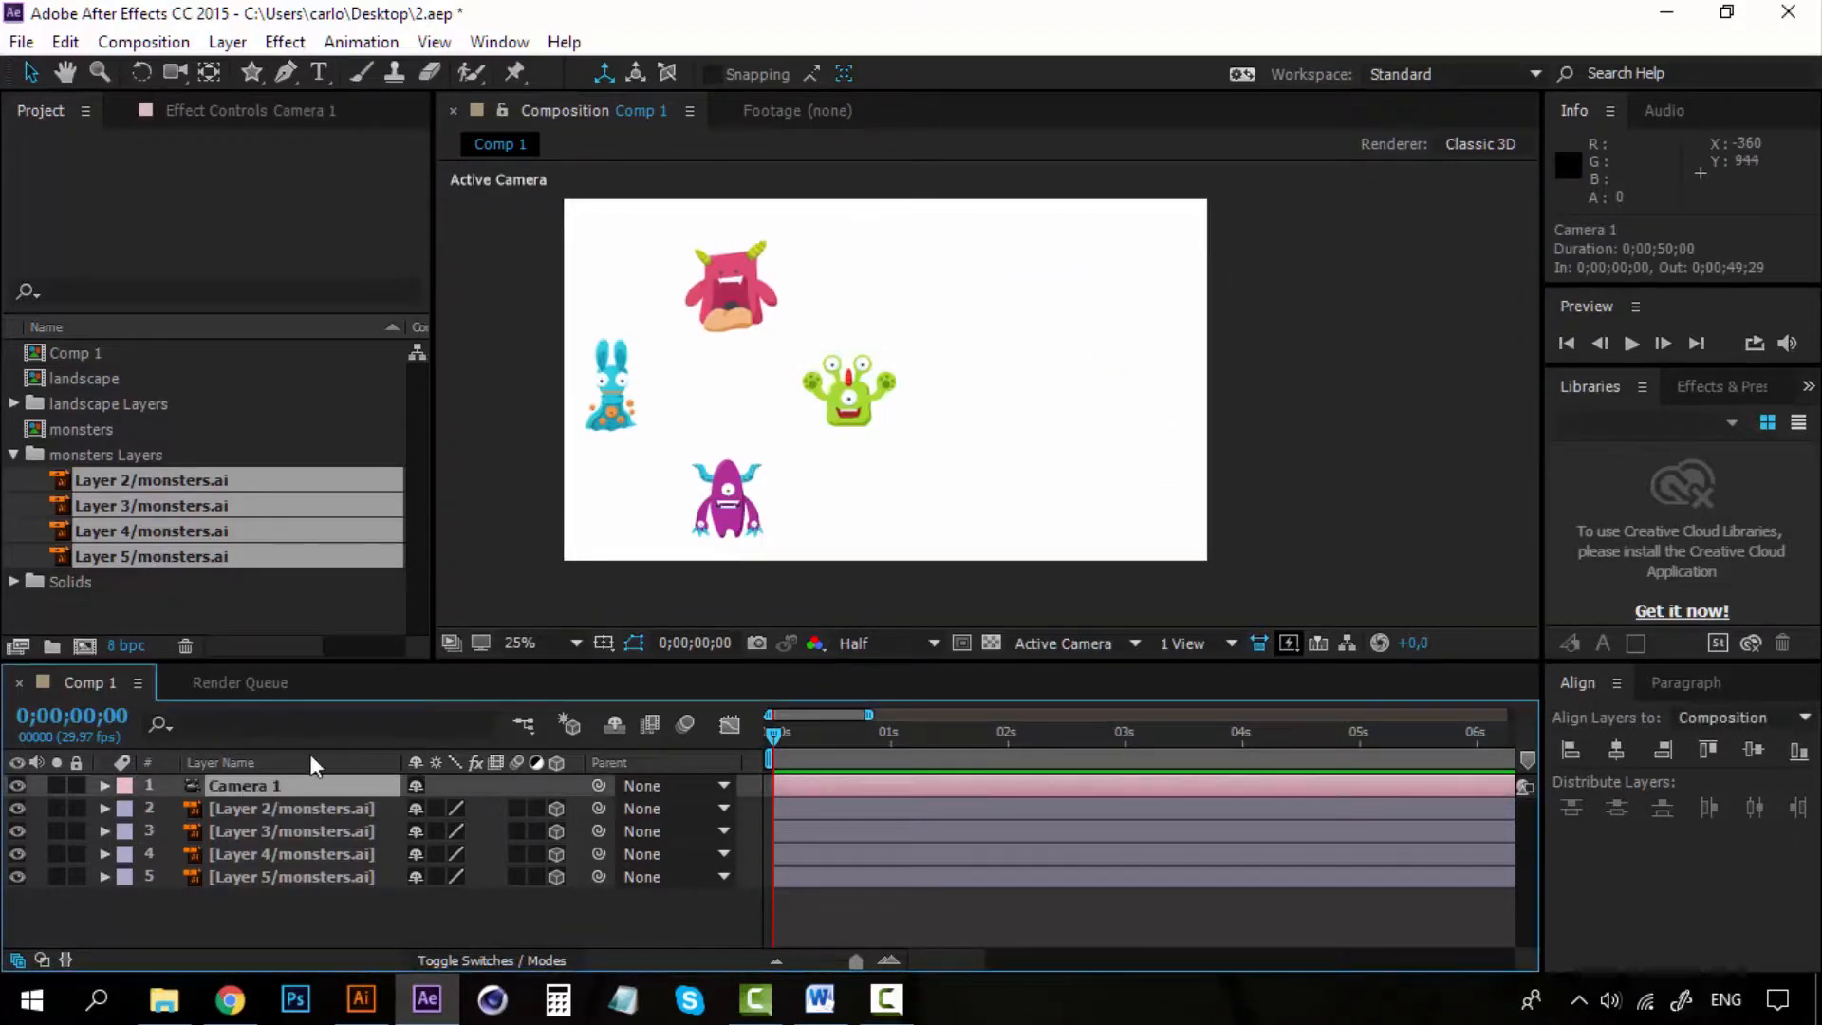
key(p)
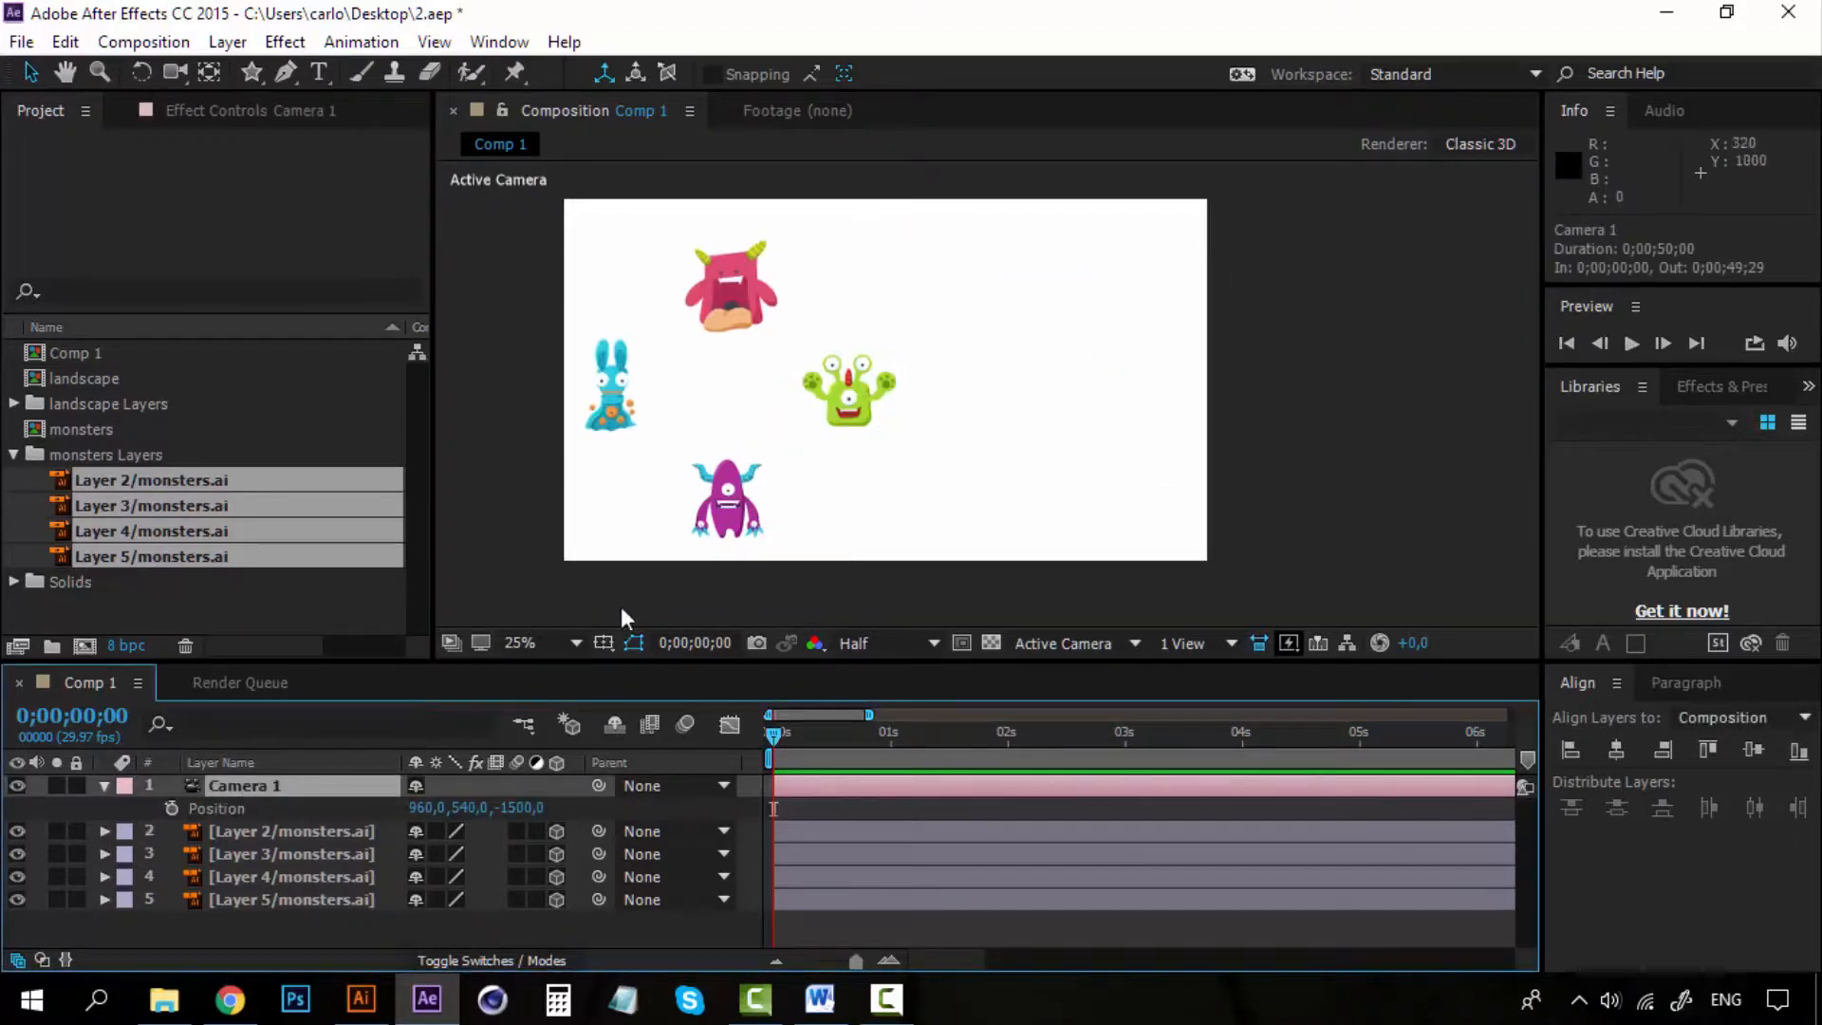
click(517, 807)
click(176, 73)
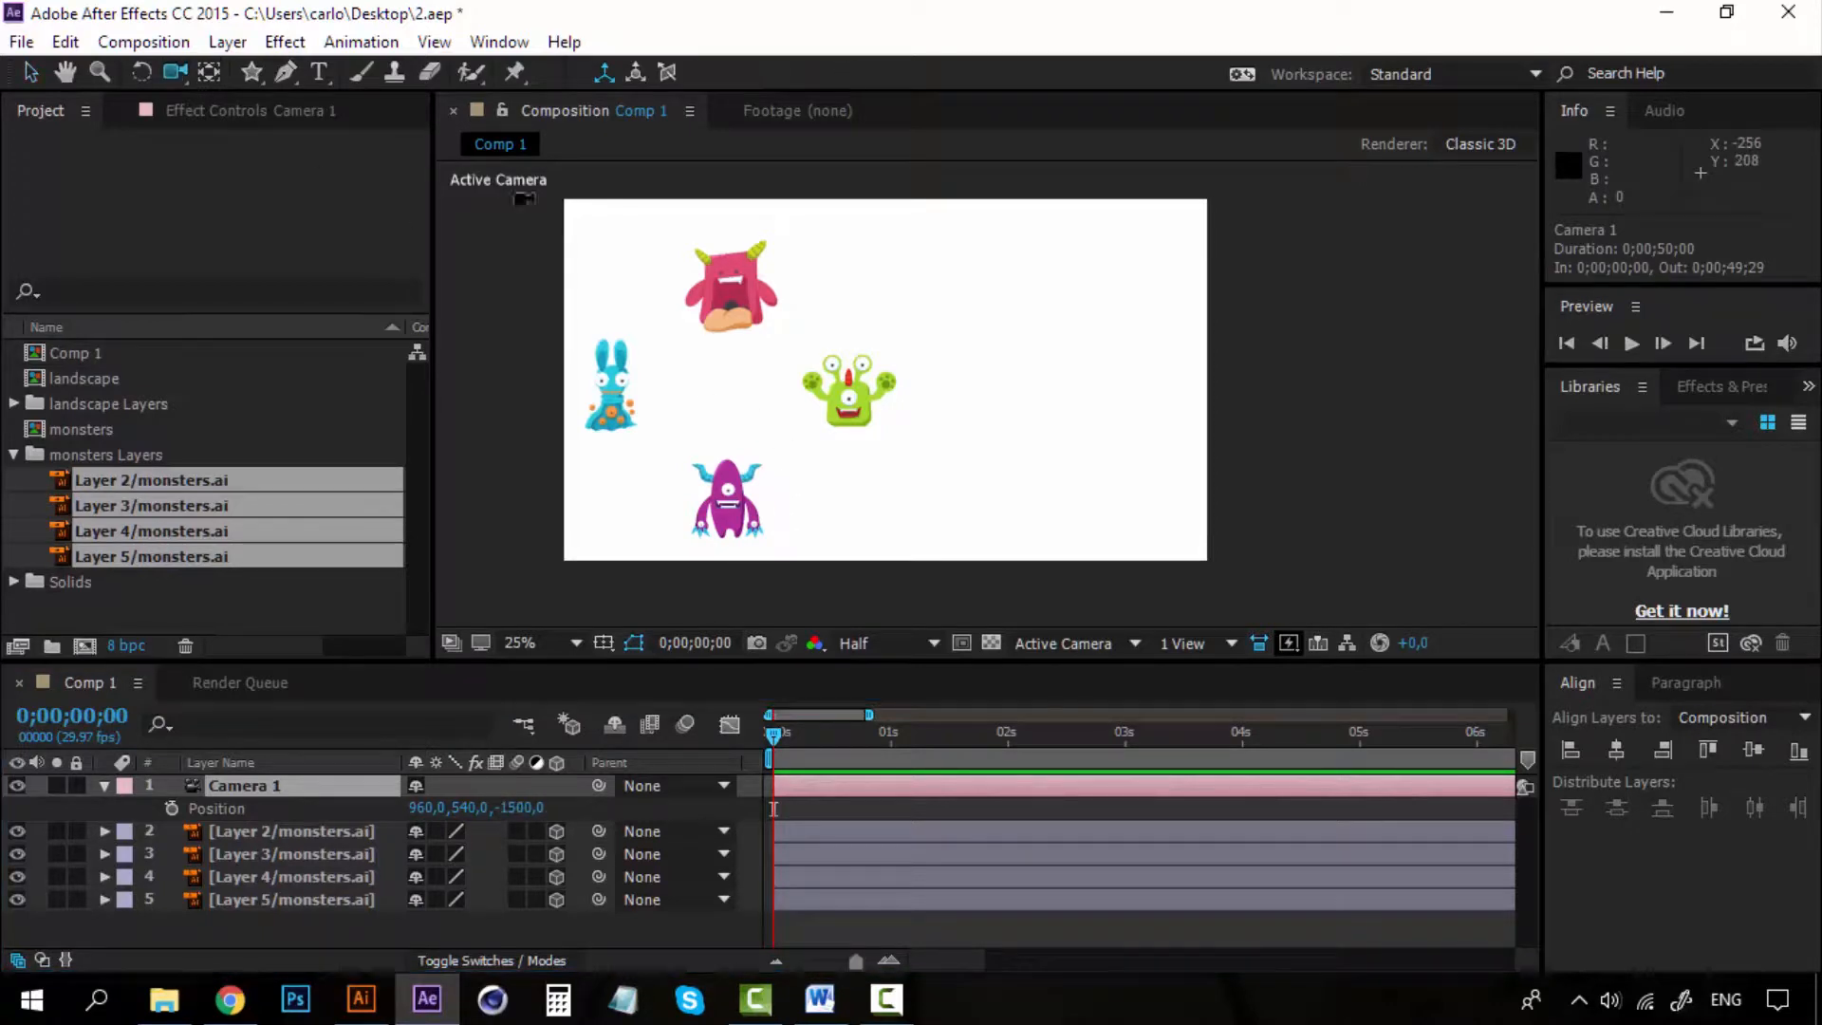
key(space)
mouse_move(675, 363)
mouse_down()
mouse_move(789, 365)
mouse_move(668, 370)
mouse_up()
Step: Move the four monster layers together about 476 px along the X axis toward the centre of the composition
click(332, 831)
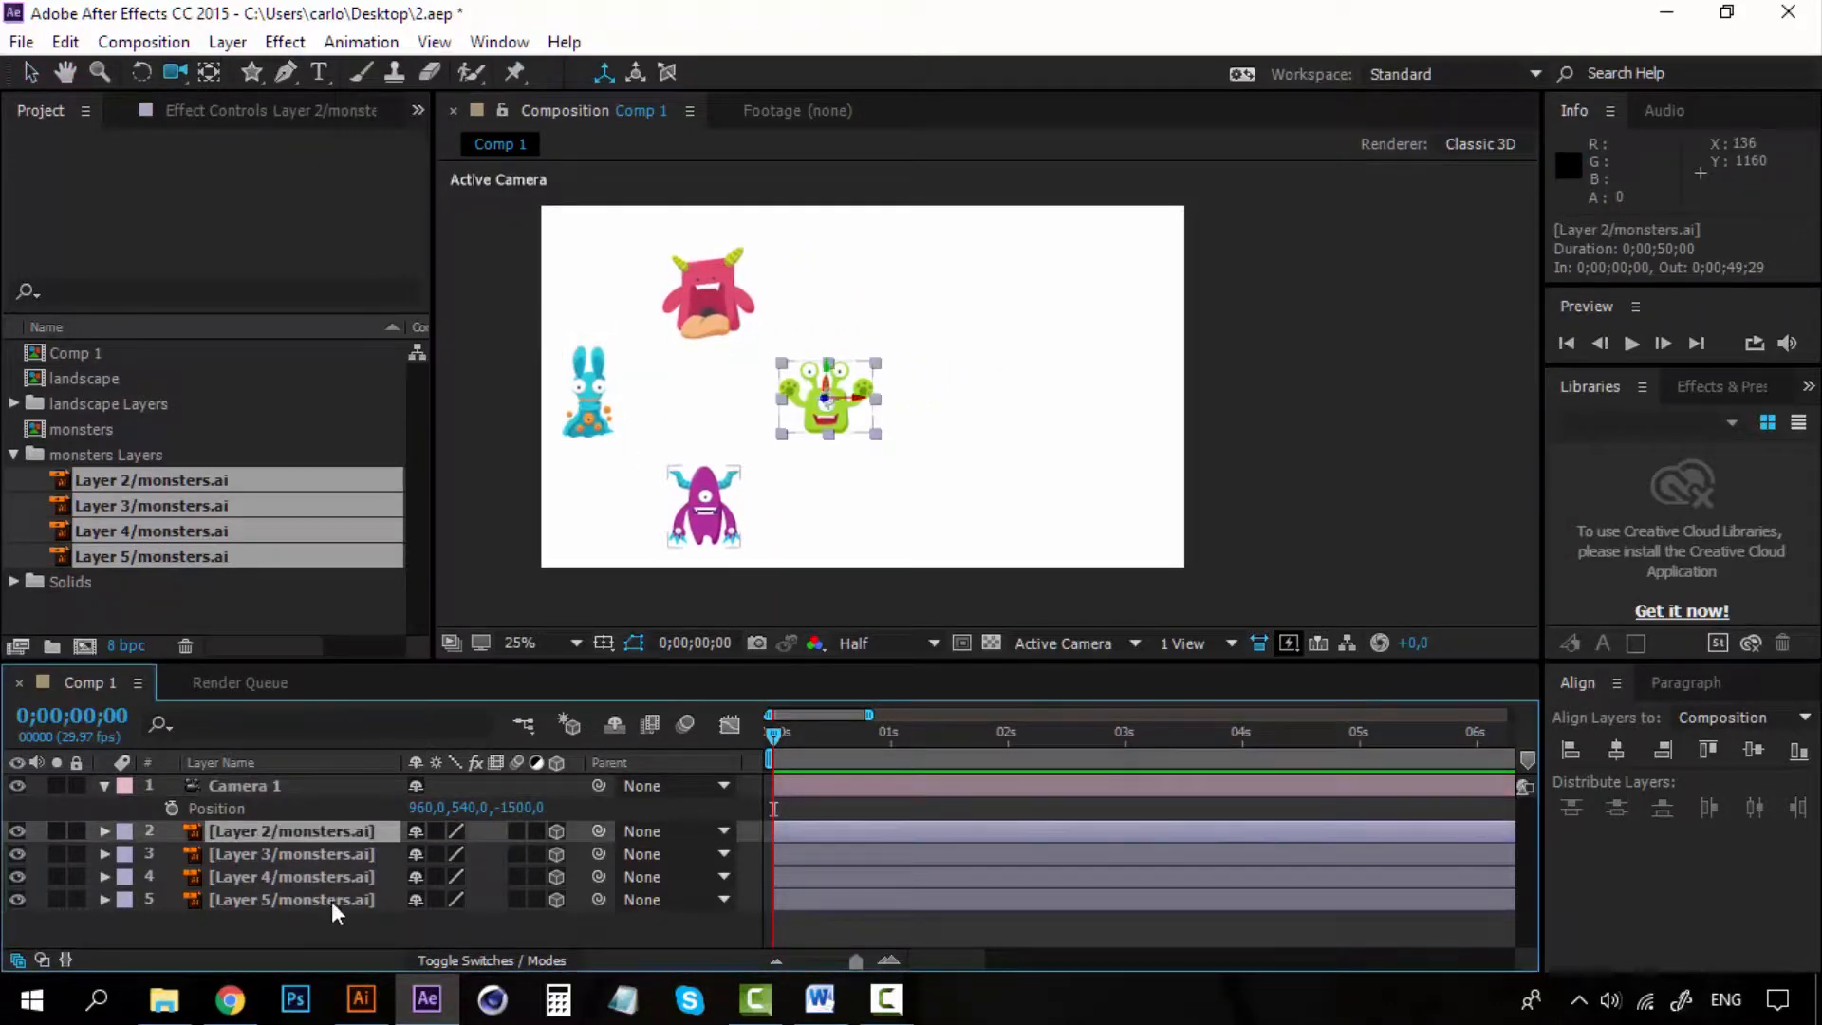
shift+click(332, 900)
key(v)
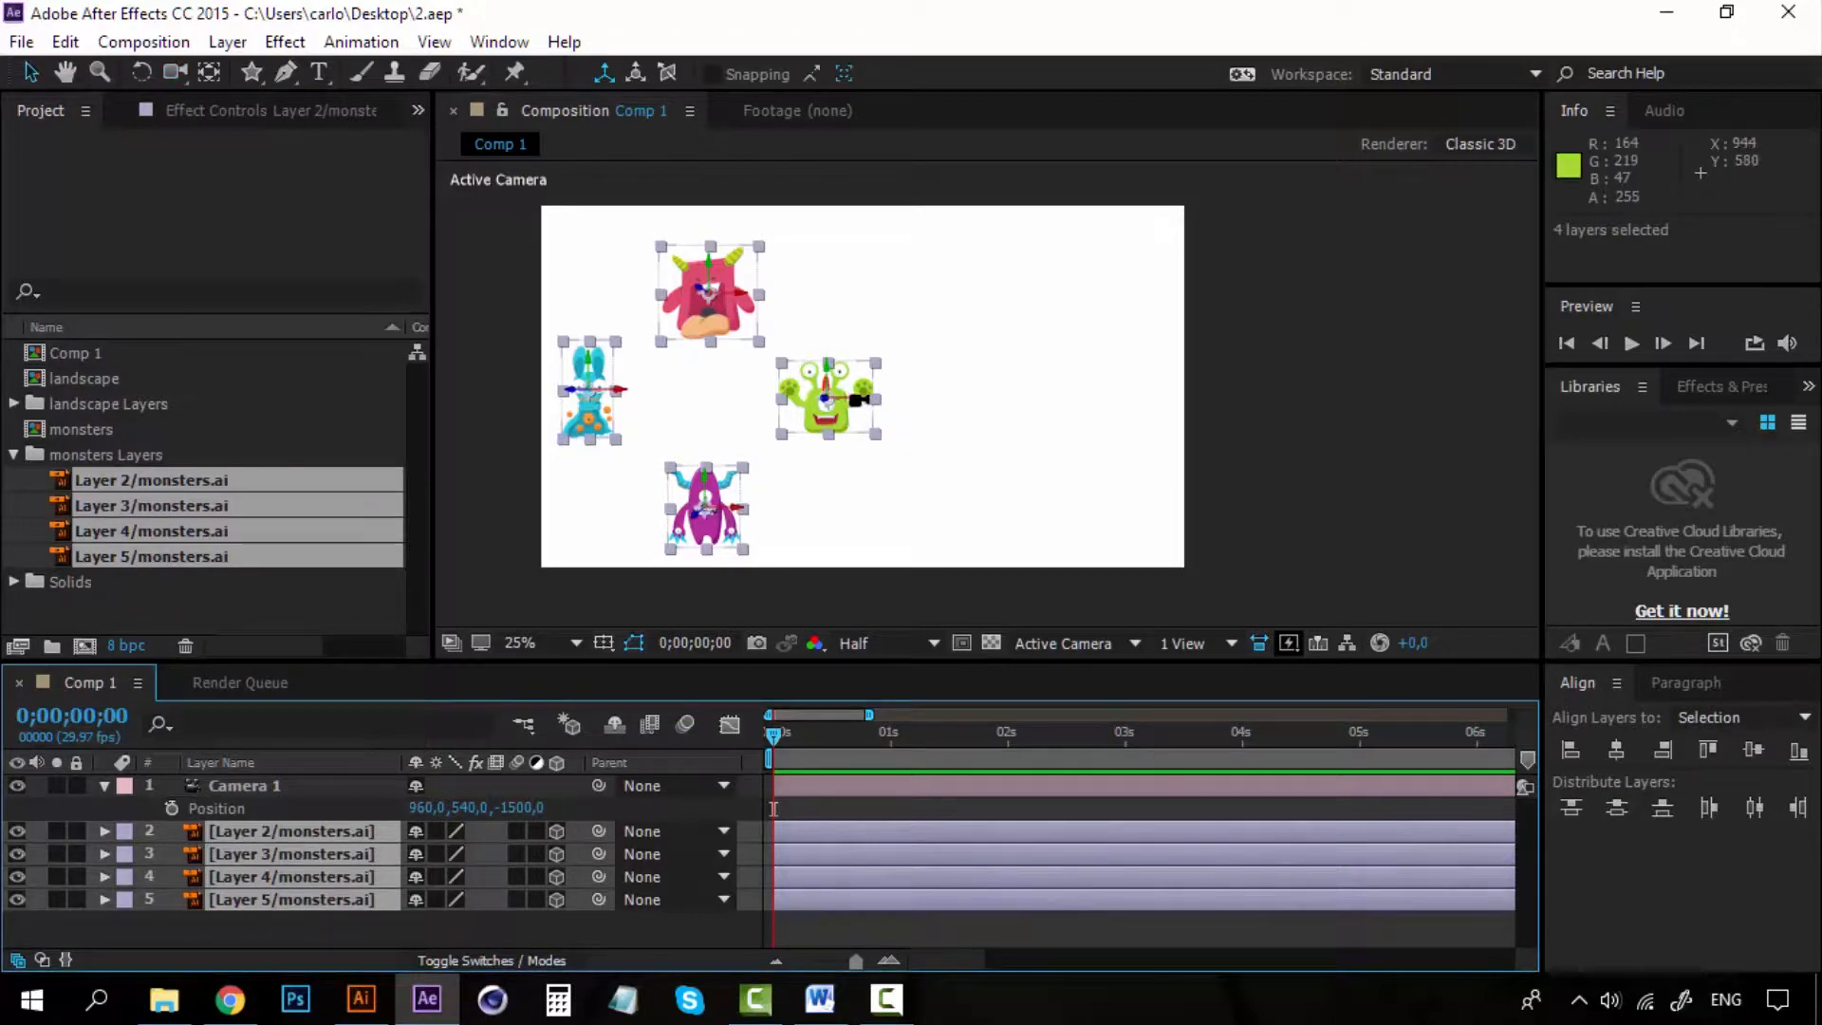
drag(857, 400, 1023, 394)
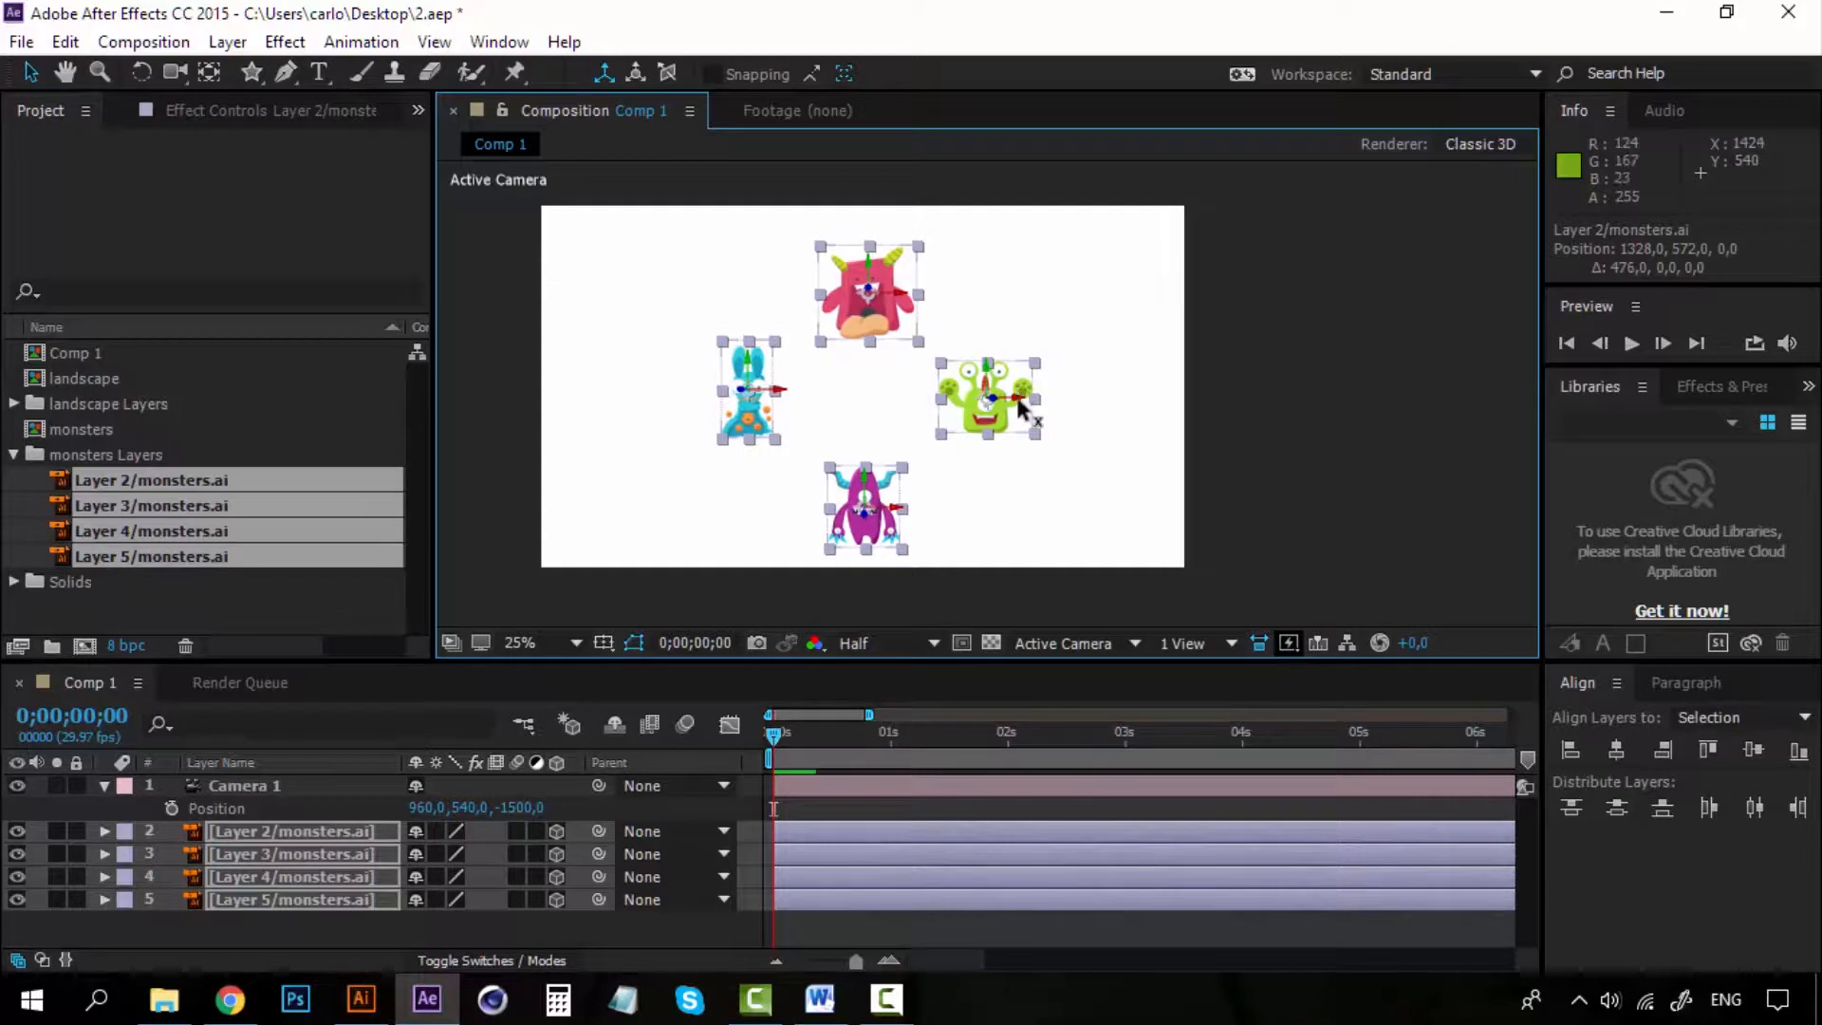
click(1284, 441)
Step: Try orbiting Camera 1 slightly around the monsters and undo the camera change
click(258, 786)
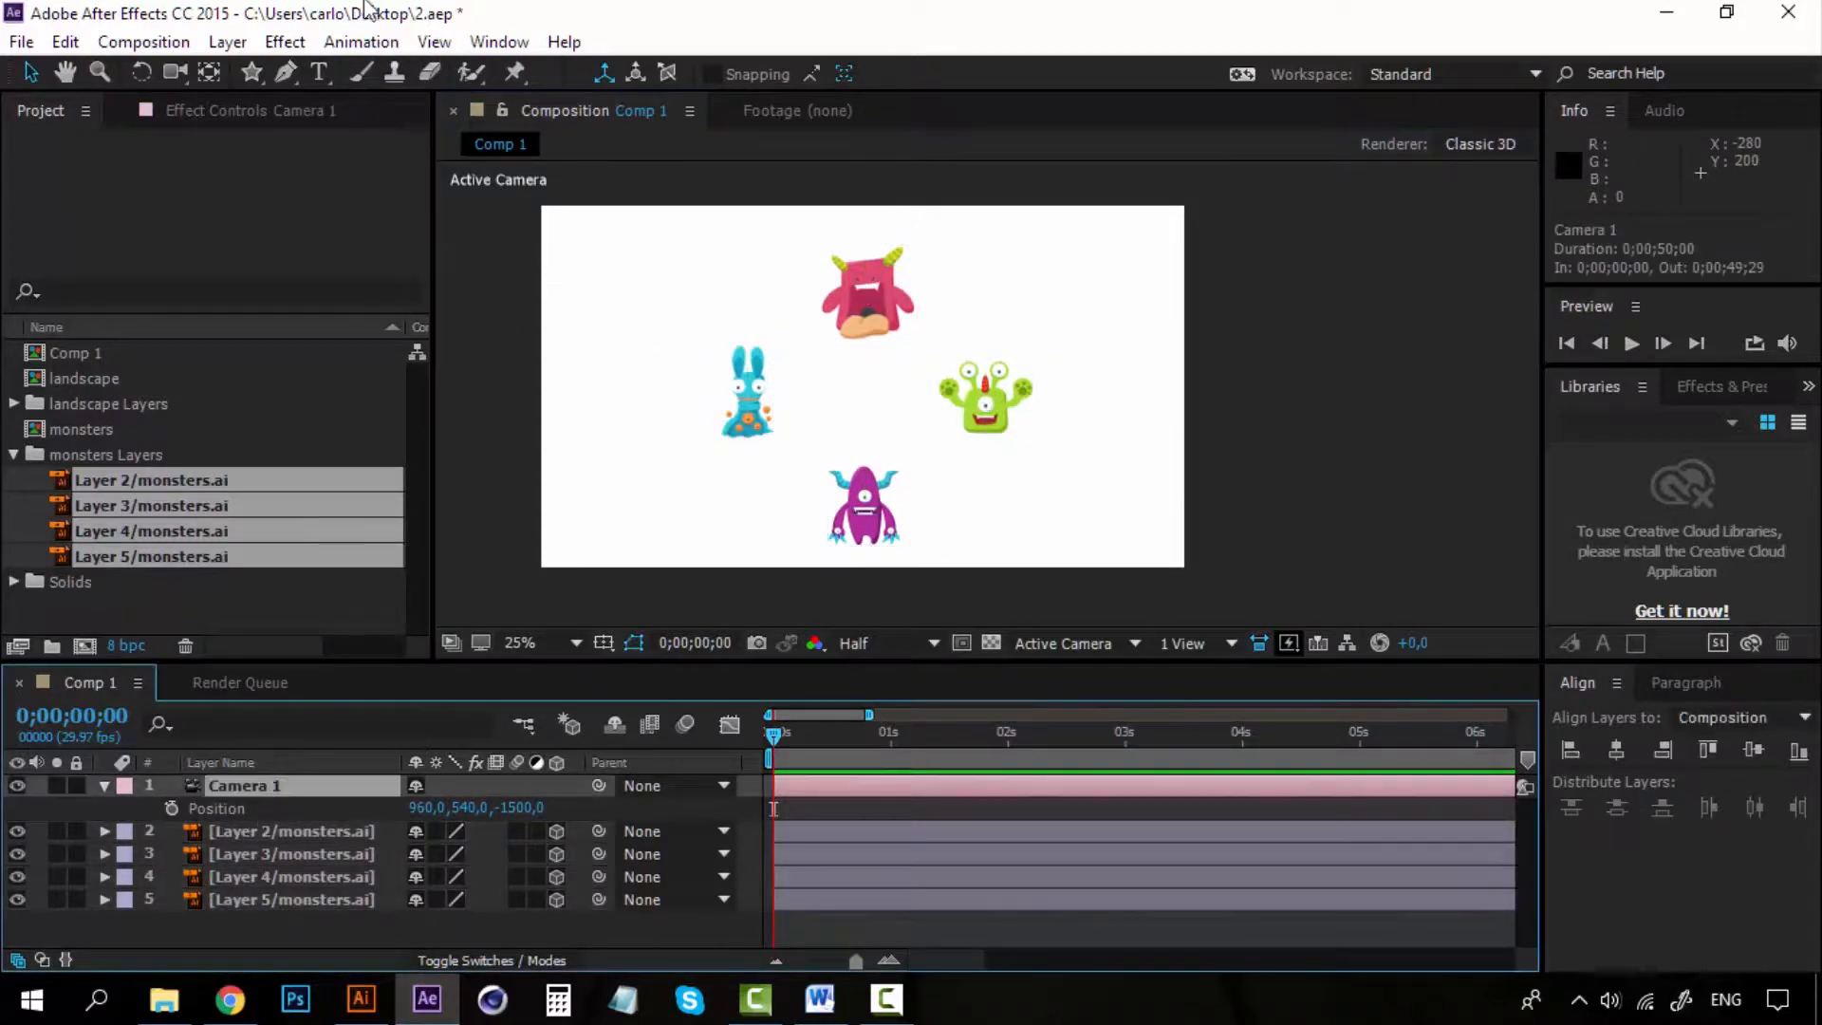
click(173, 72)
mouse_move(854, 322)
mouse_down()
mouse_move(802, 334)
mouse_move(863, 348)
mouse_move(907, 322)
mouse_move(829, 346)
mouse_up()
key(ctrl+z)
key(ctrl+z)
key(ctrl+z)
key(ctrl+z)
key(ctrl+z)
key(ctrl+z)
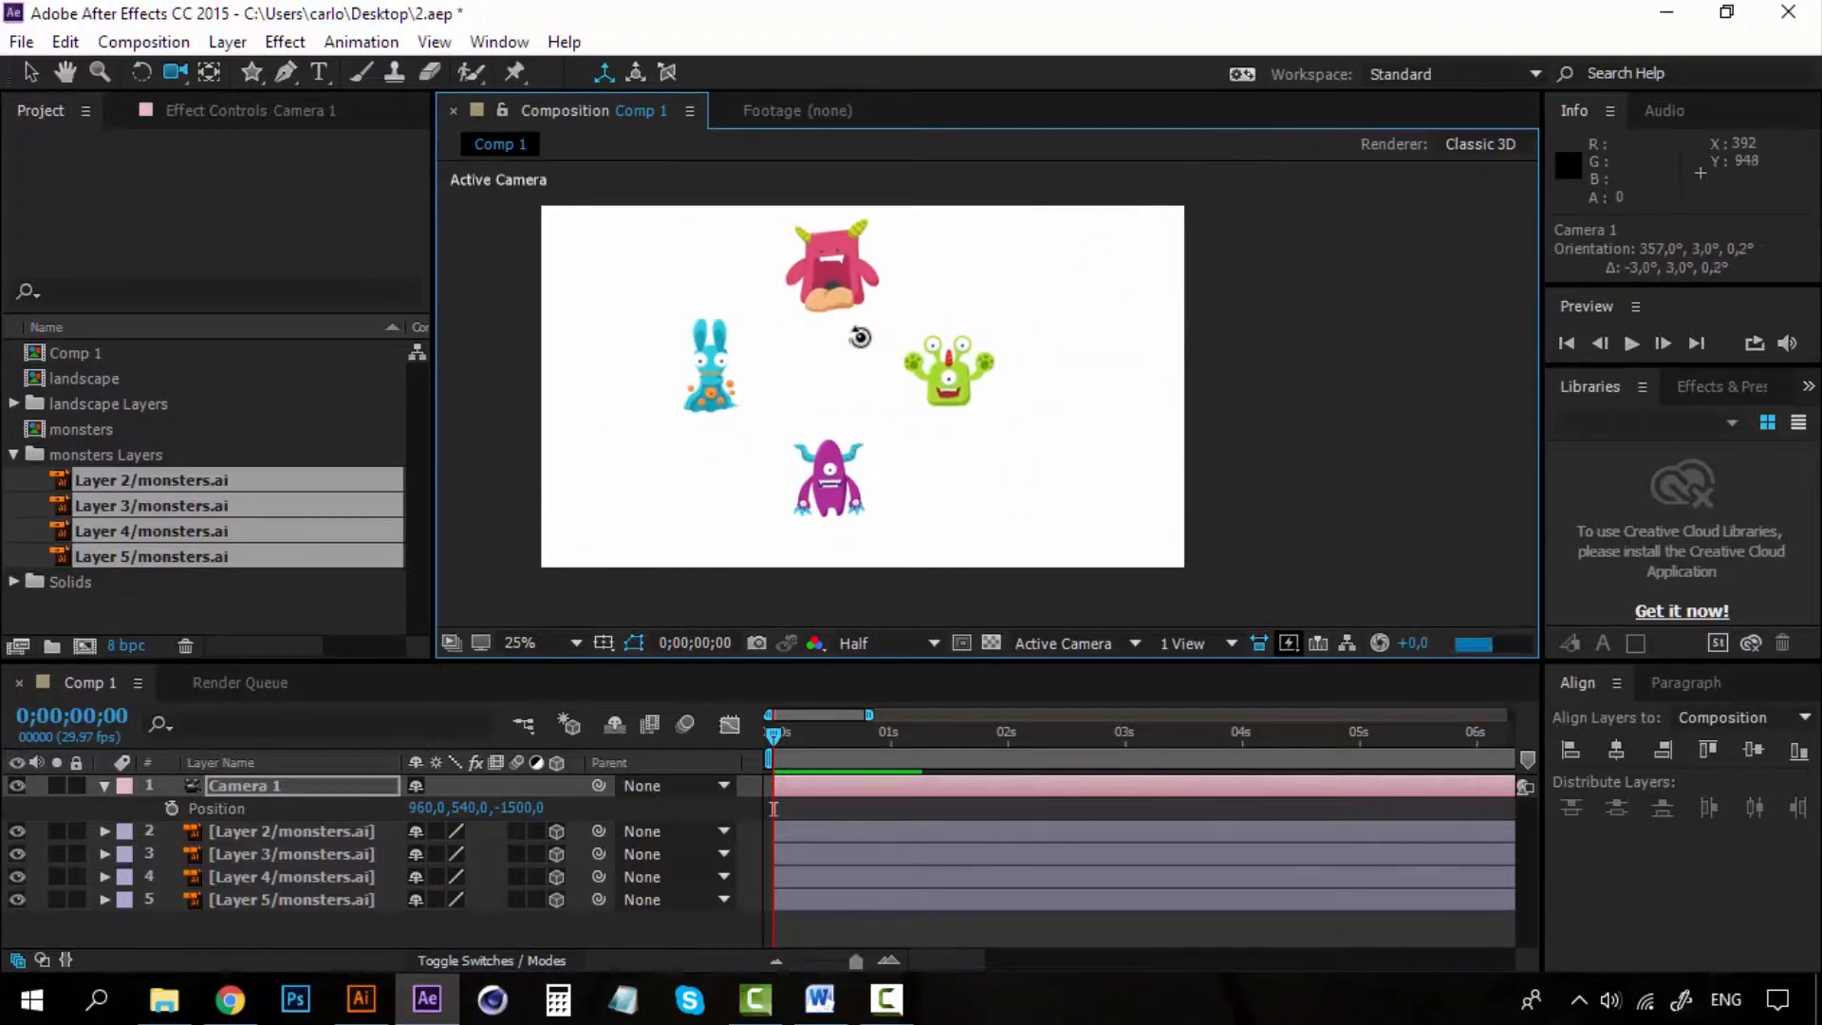
Step: Set the Z position of the Layer 2 monster to 284 and of the Layer 3 monster to 27
click(332, 836)
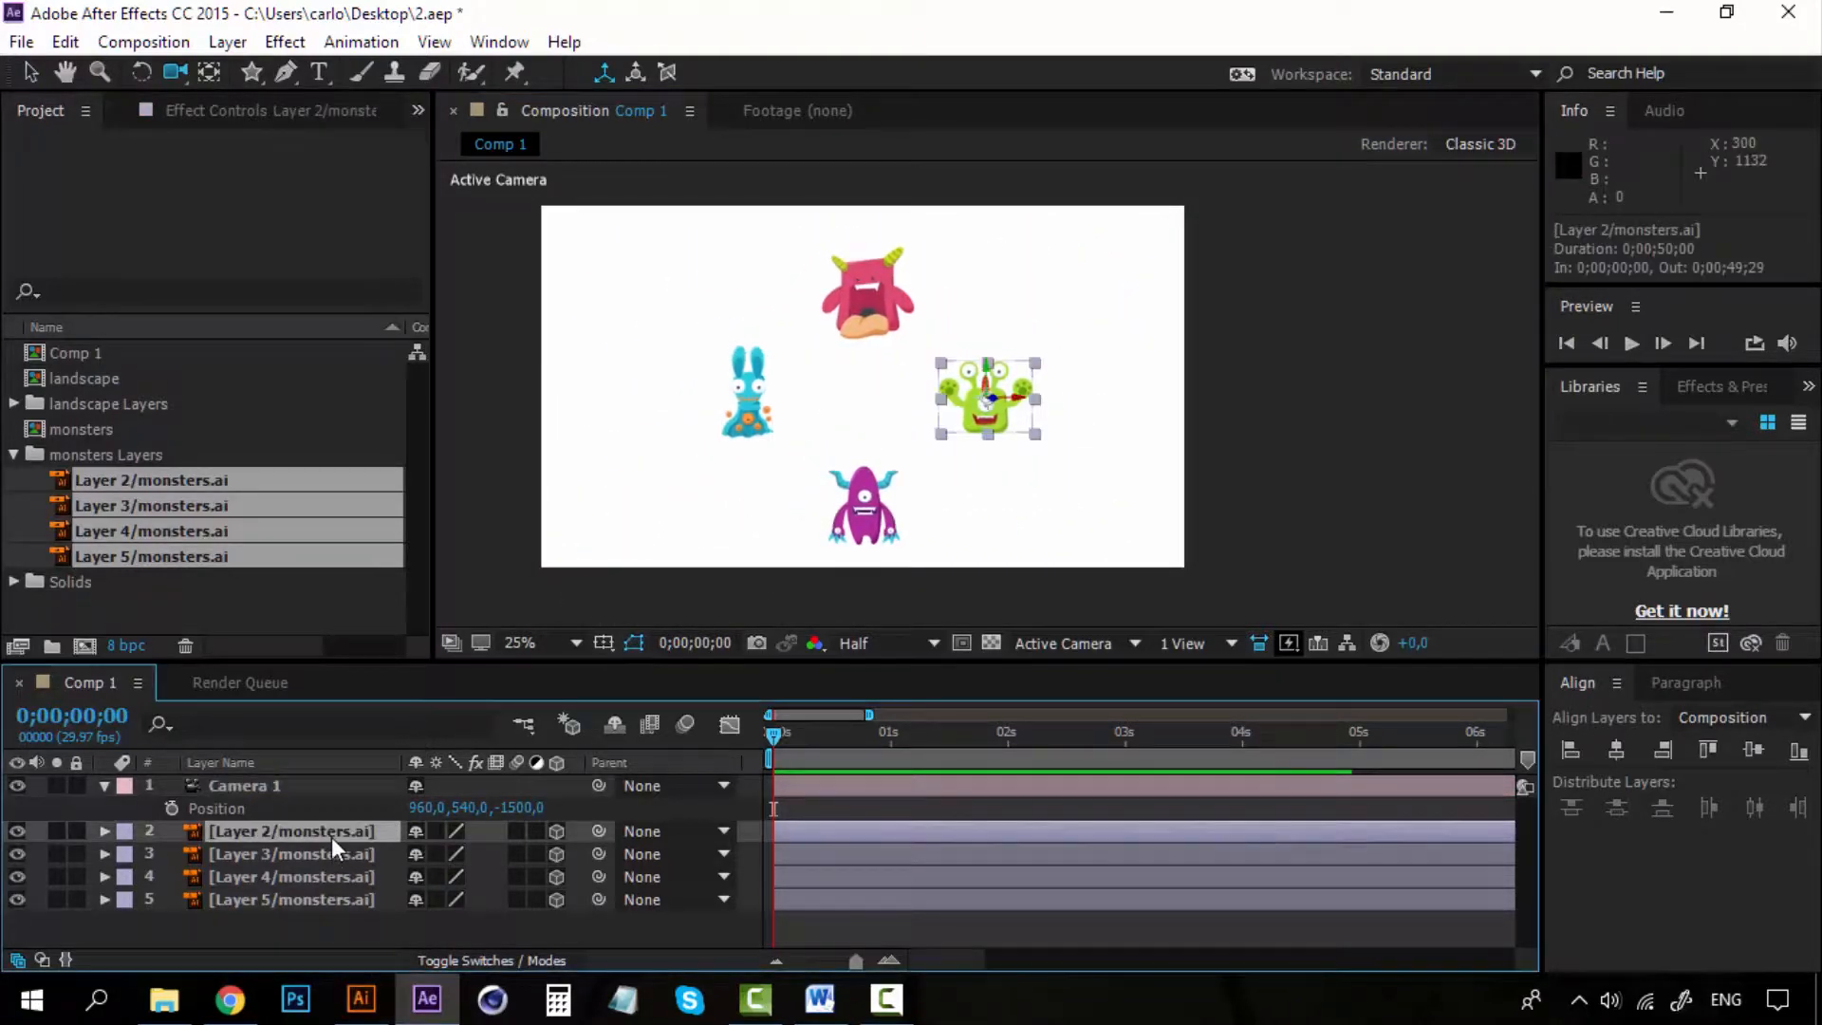
key(p)
drag(513, 854, 890, 837)
click(299, 877)
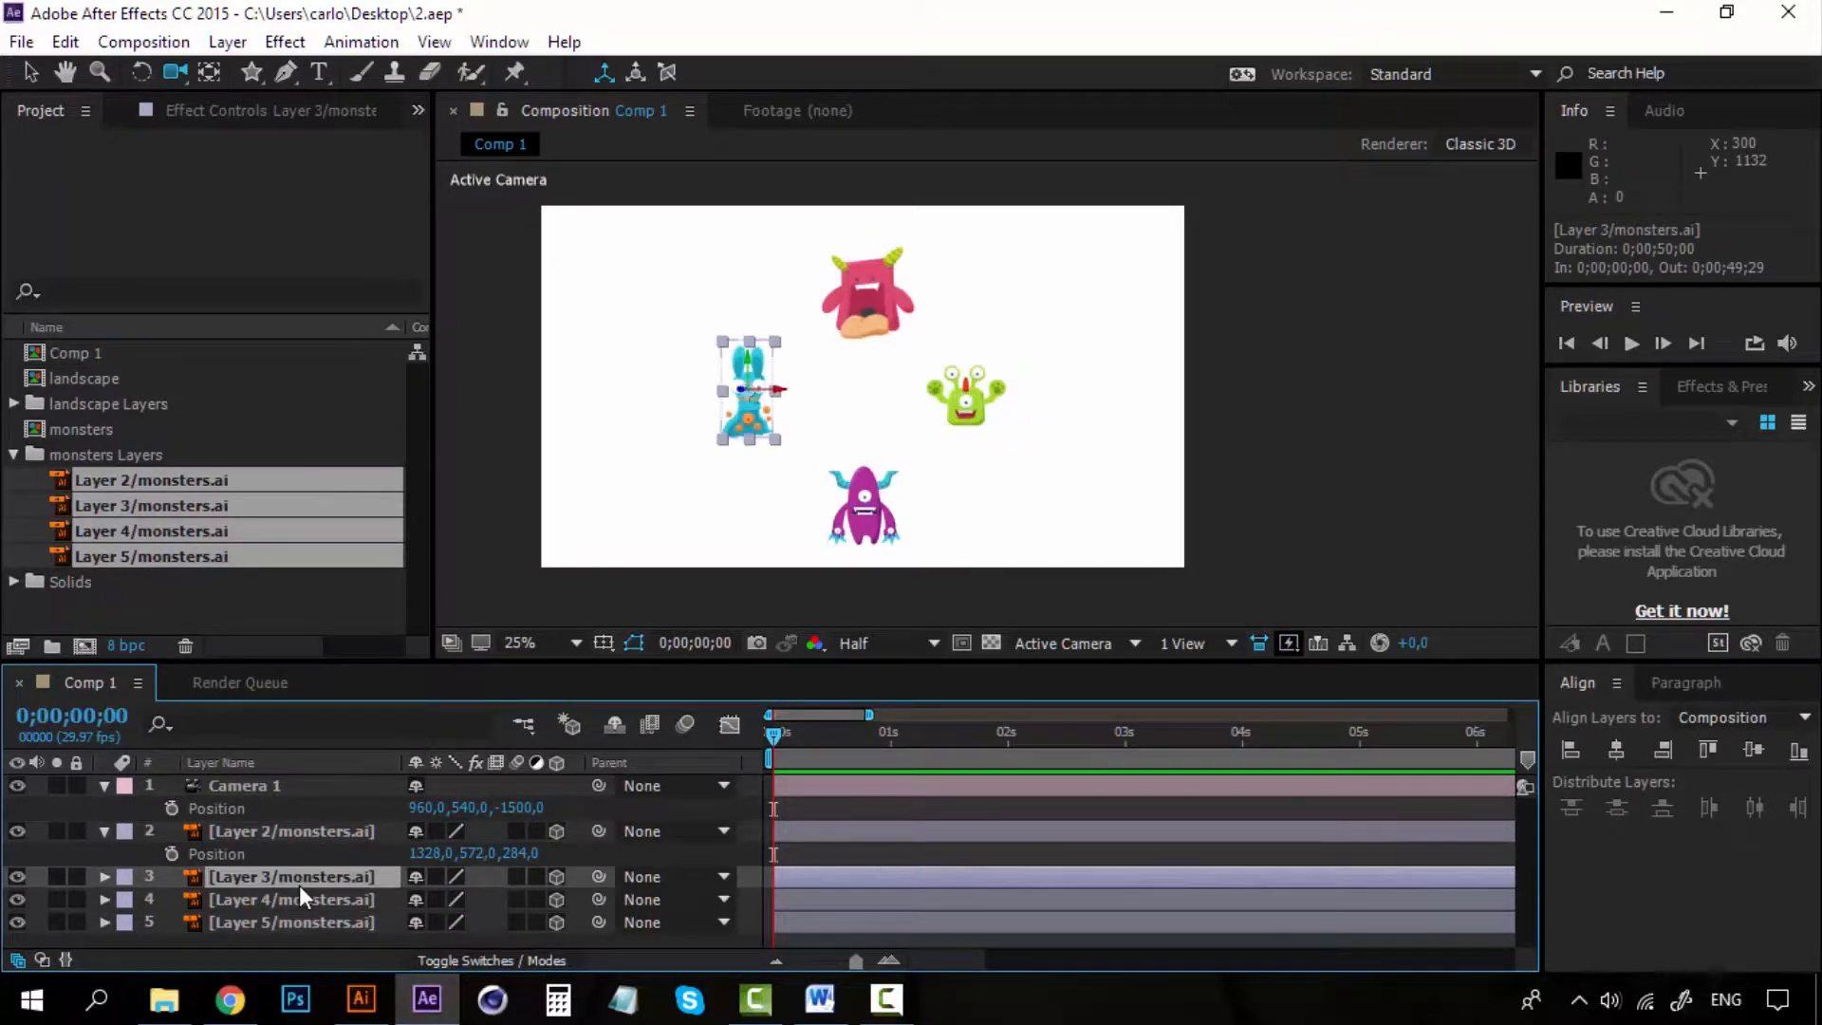
key(p)
drag(505, 900, 505, 918)
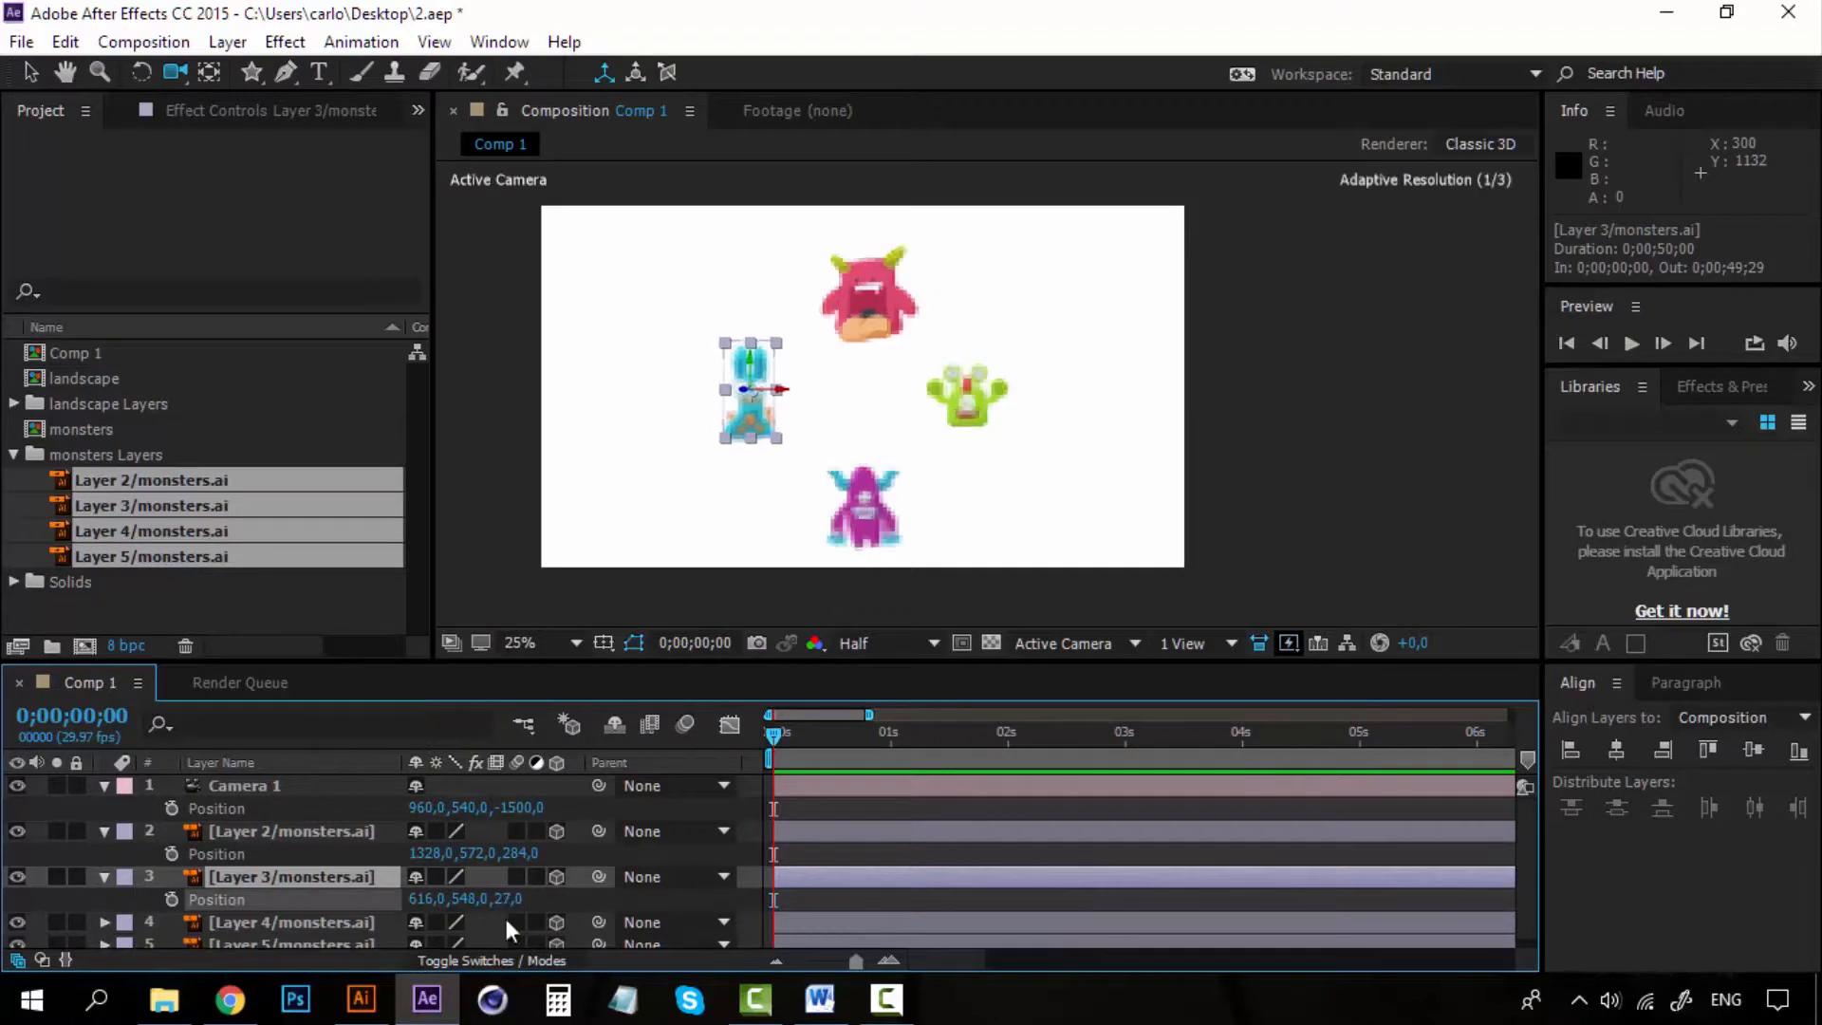
Step: Bring the Layer 4 monster forward to Z position -299 and lower it to Y position 360
click(322, 917)
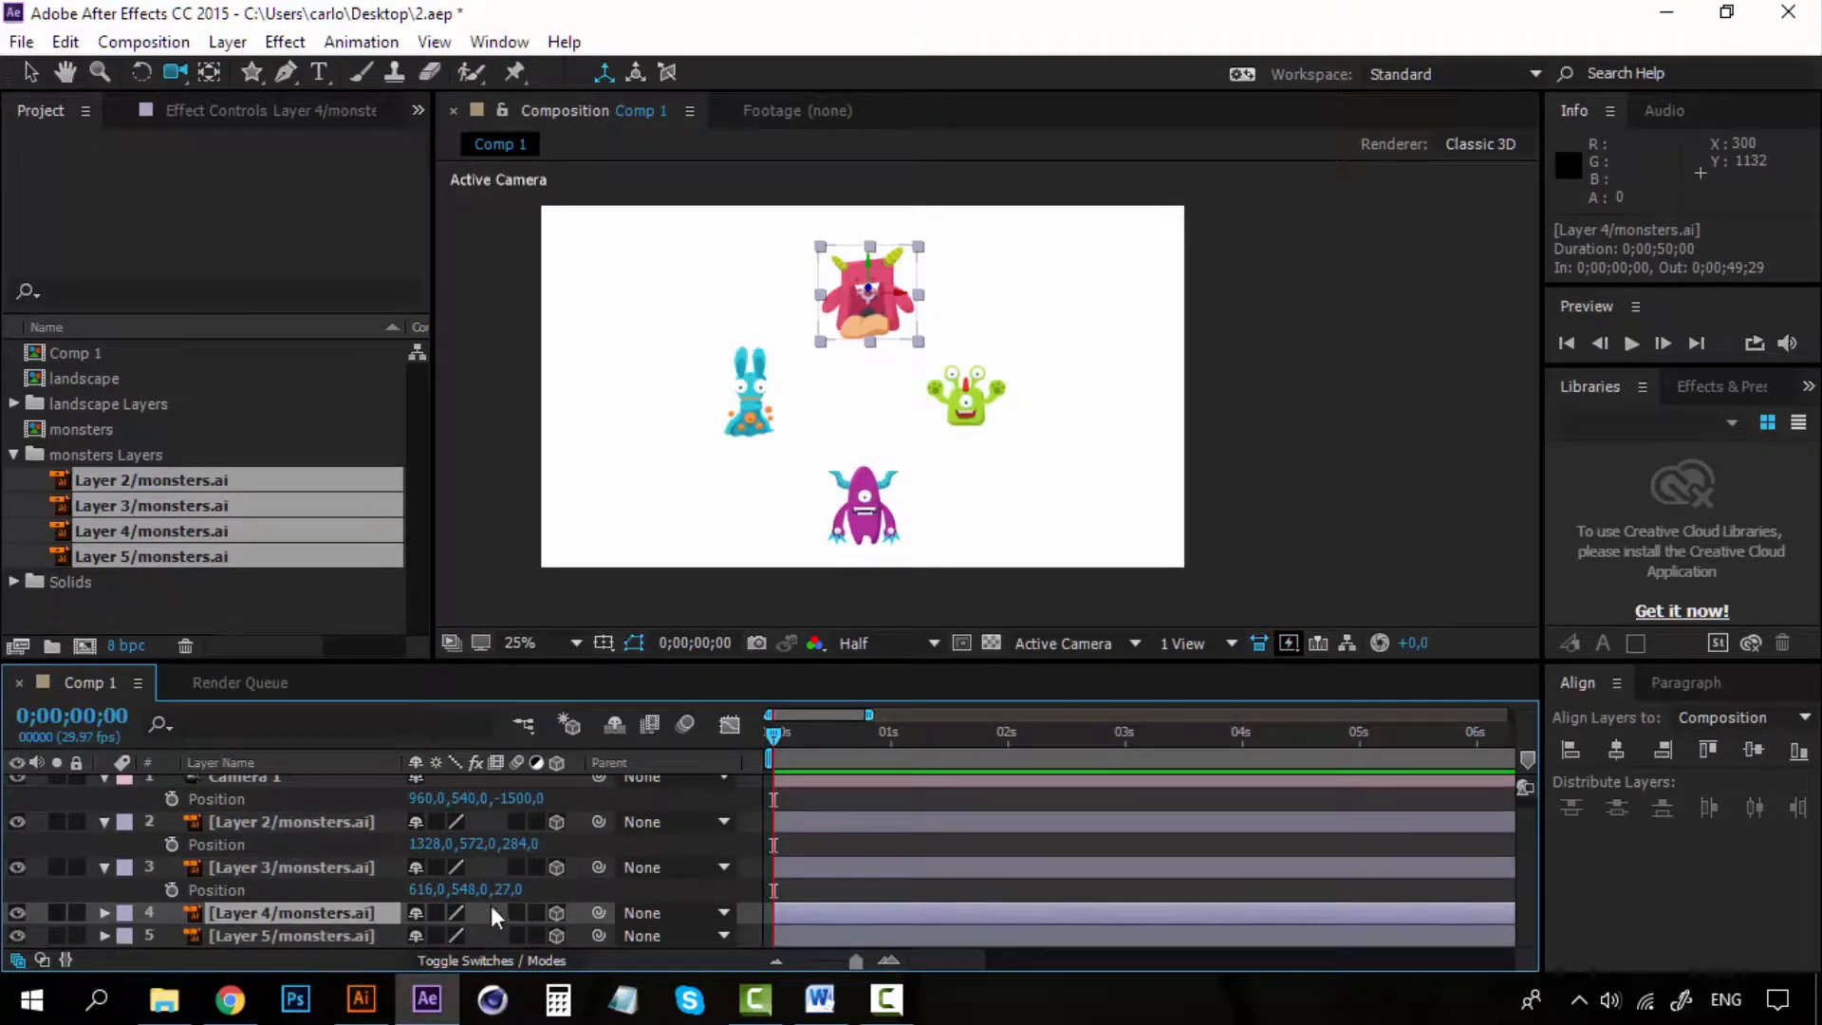
key(p)
drag(504, 934, 222, 935)
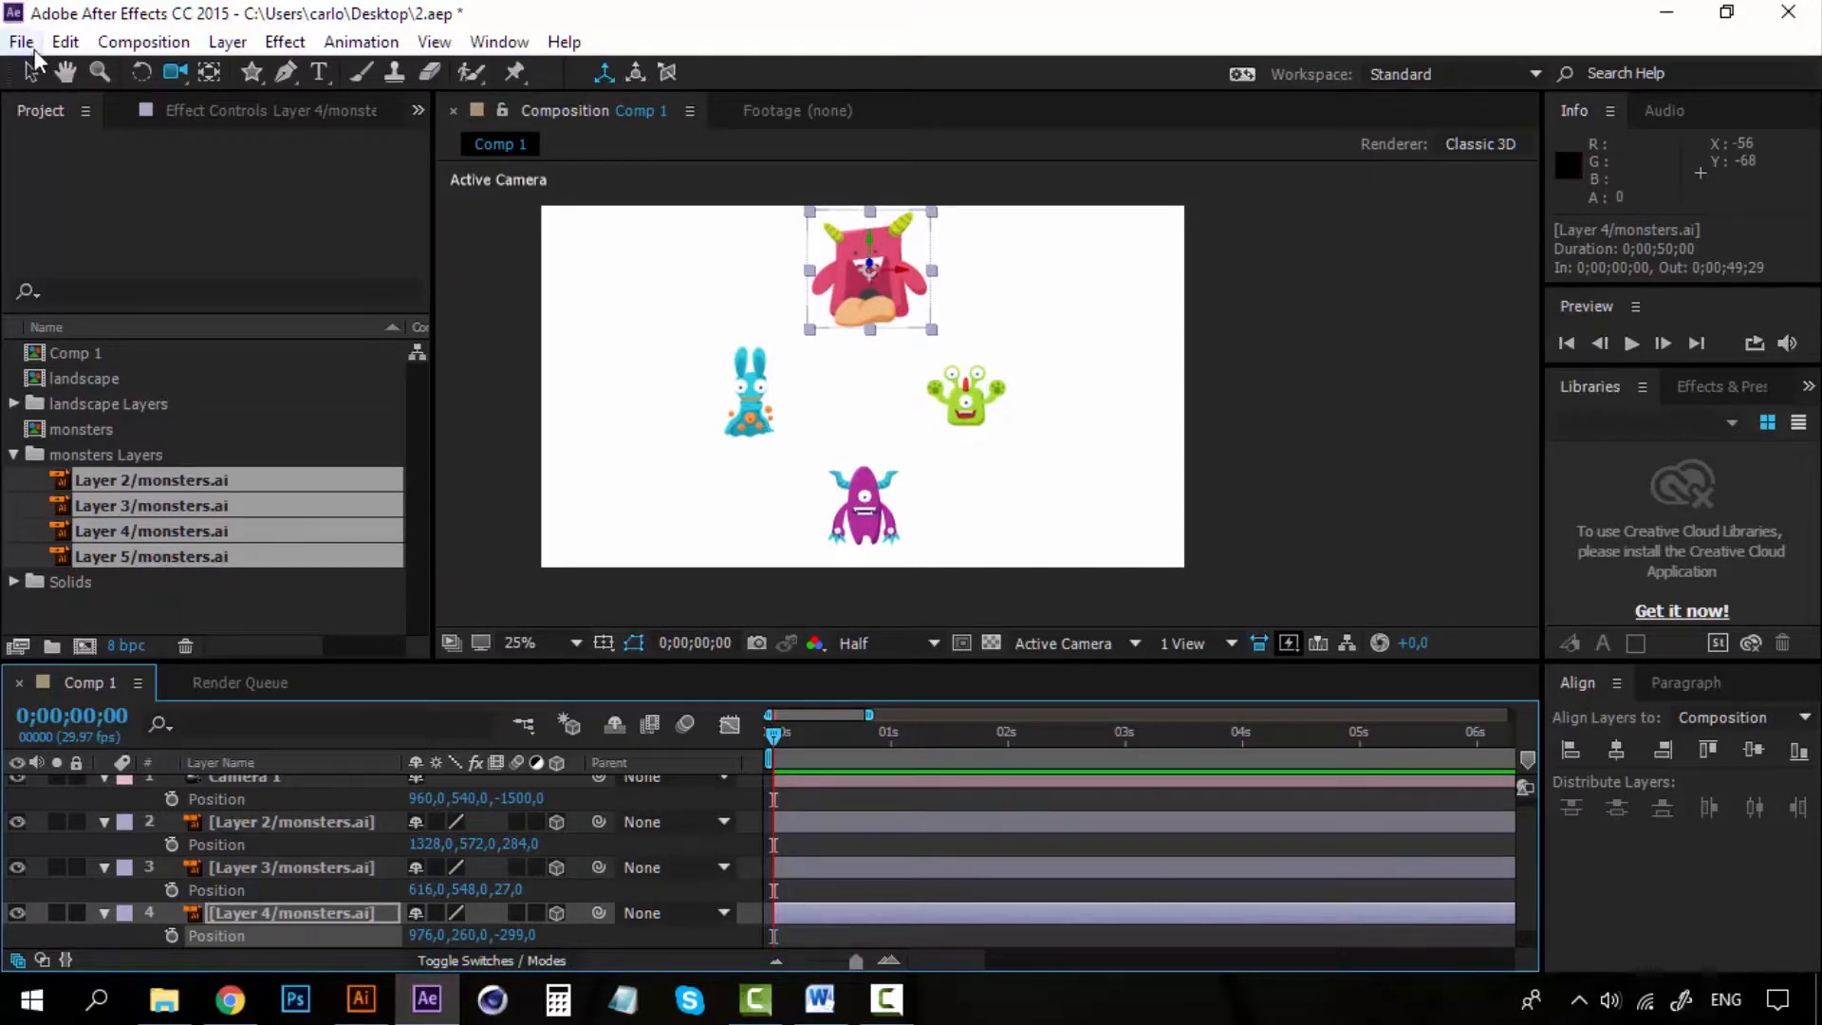
click(32, 71)
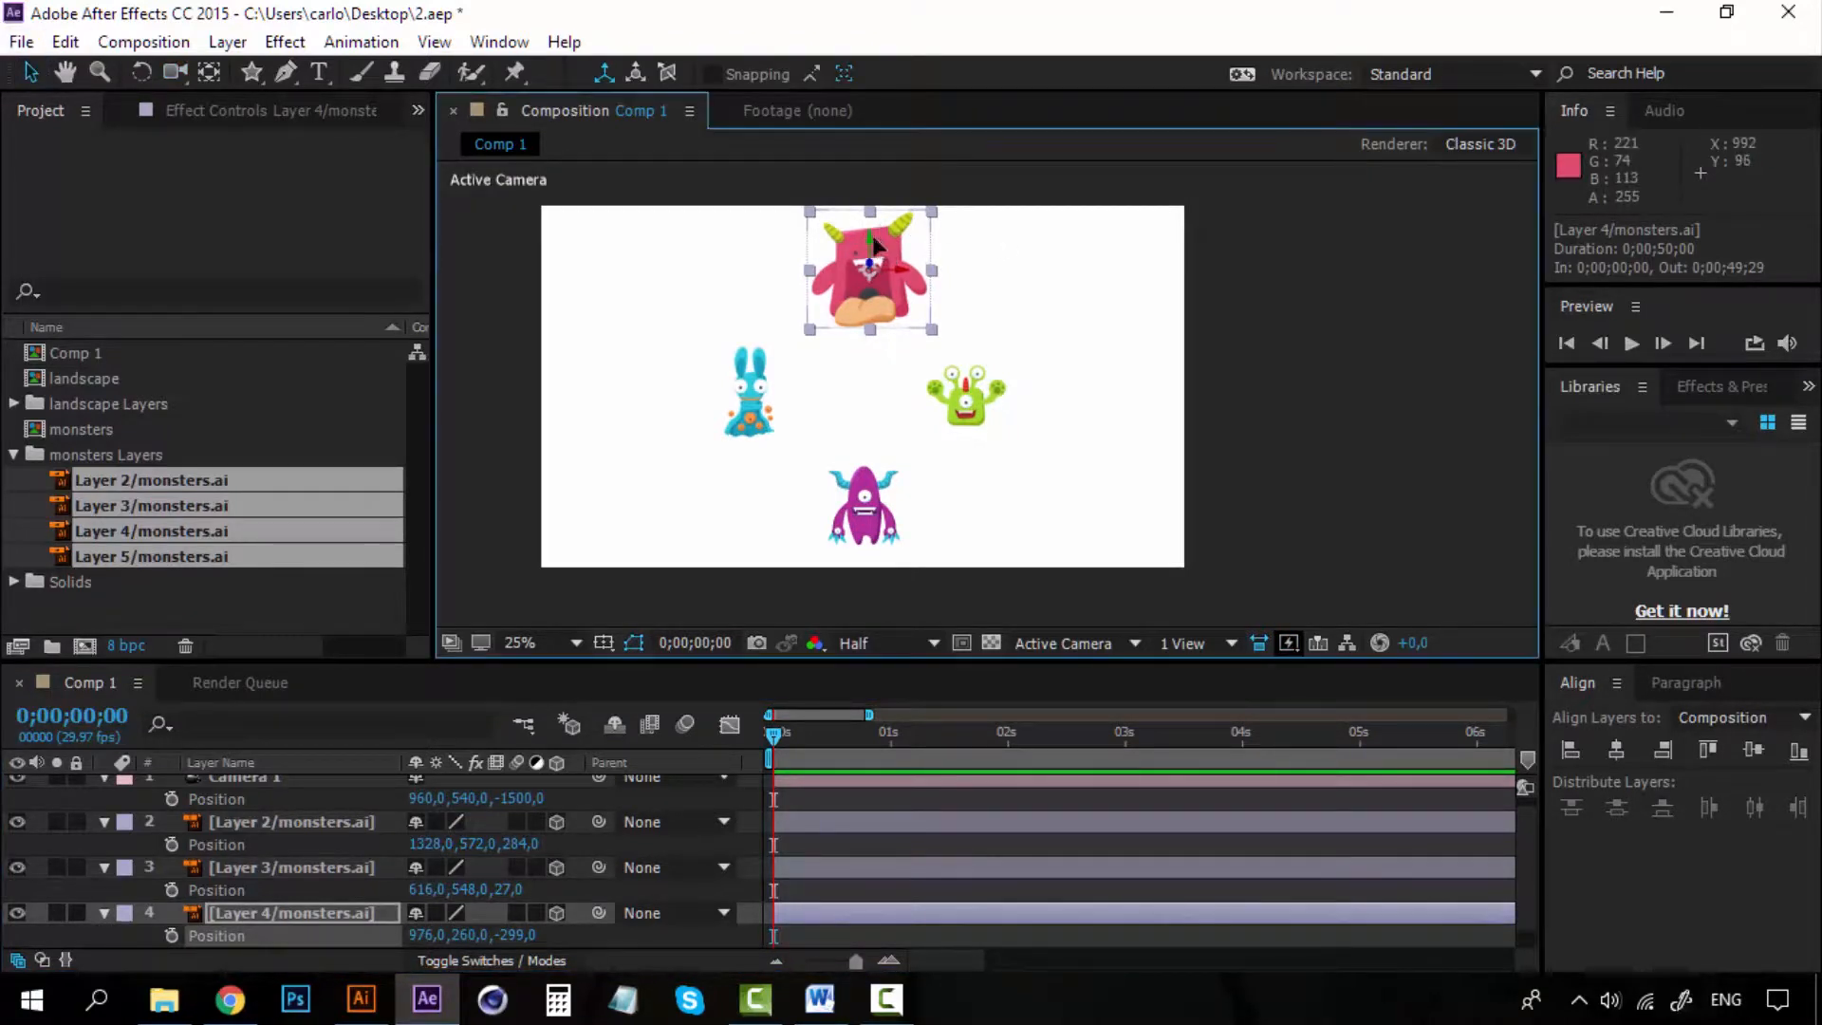
drag(869, 237, 868, 278)
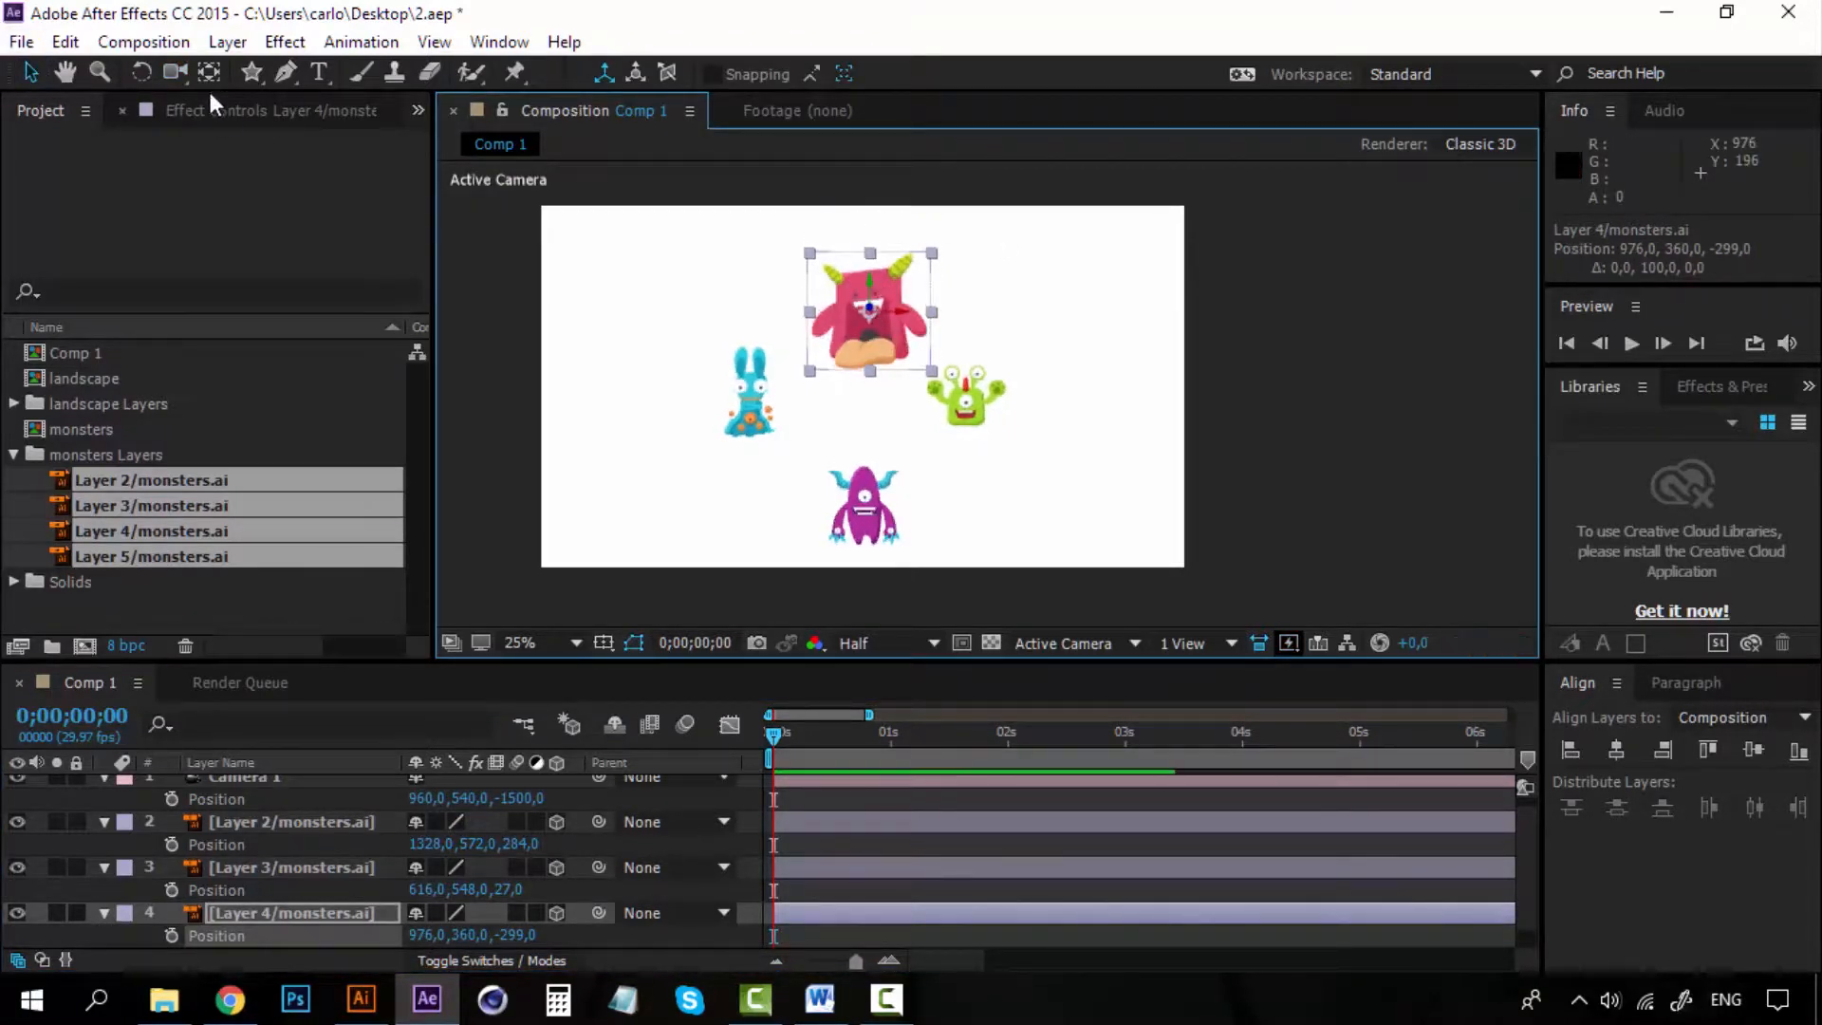
Step: Try orbiting the camera around the monsters placed at different depths and undo the orbit
click(177, 71)
mouse_move(979, 421)
mouse_down()
mouse_move(947, 423)
mouse_move(983, 417)
mouse_up()
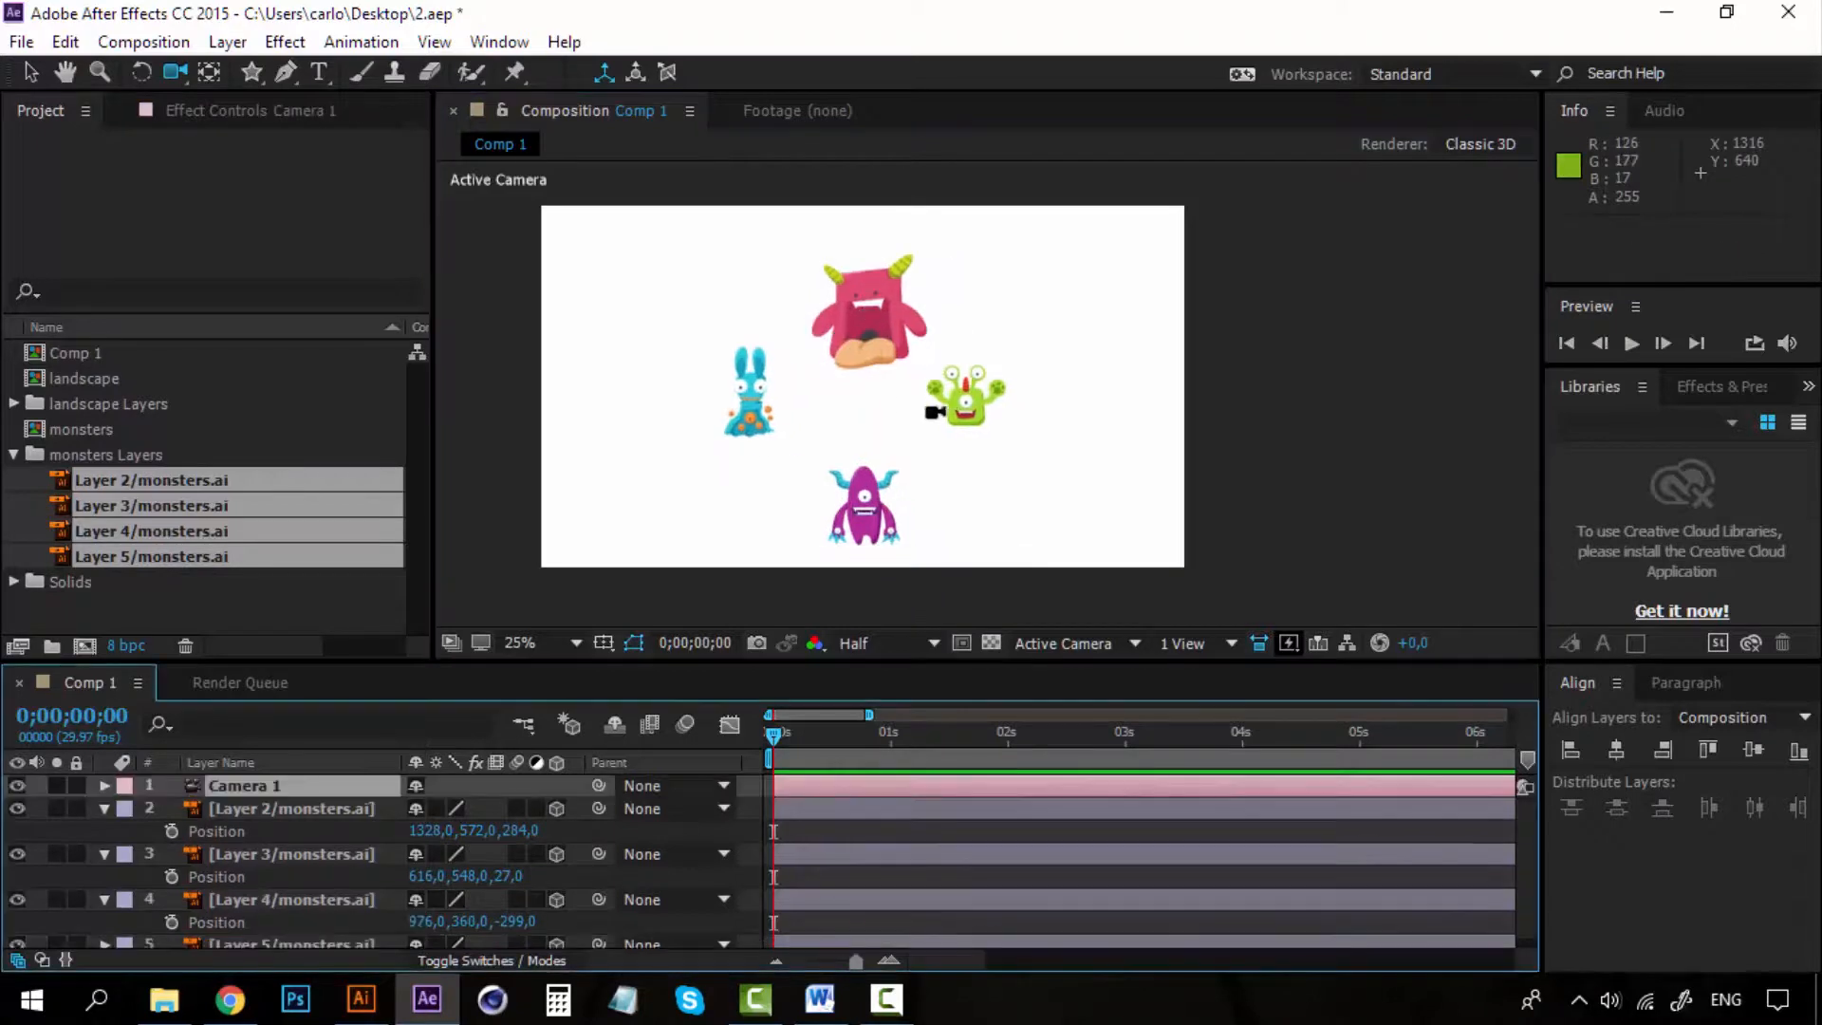
mouse_move(896, 390)
mouse_down()
mouse_move(979, 375)
mouse_move(987, 399)
mouse_move(972, 414)
mouse_move(834, 406)
mouse_move(752, 346)
mouse_move(899, 357)
mouse_up()
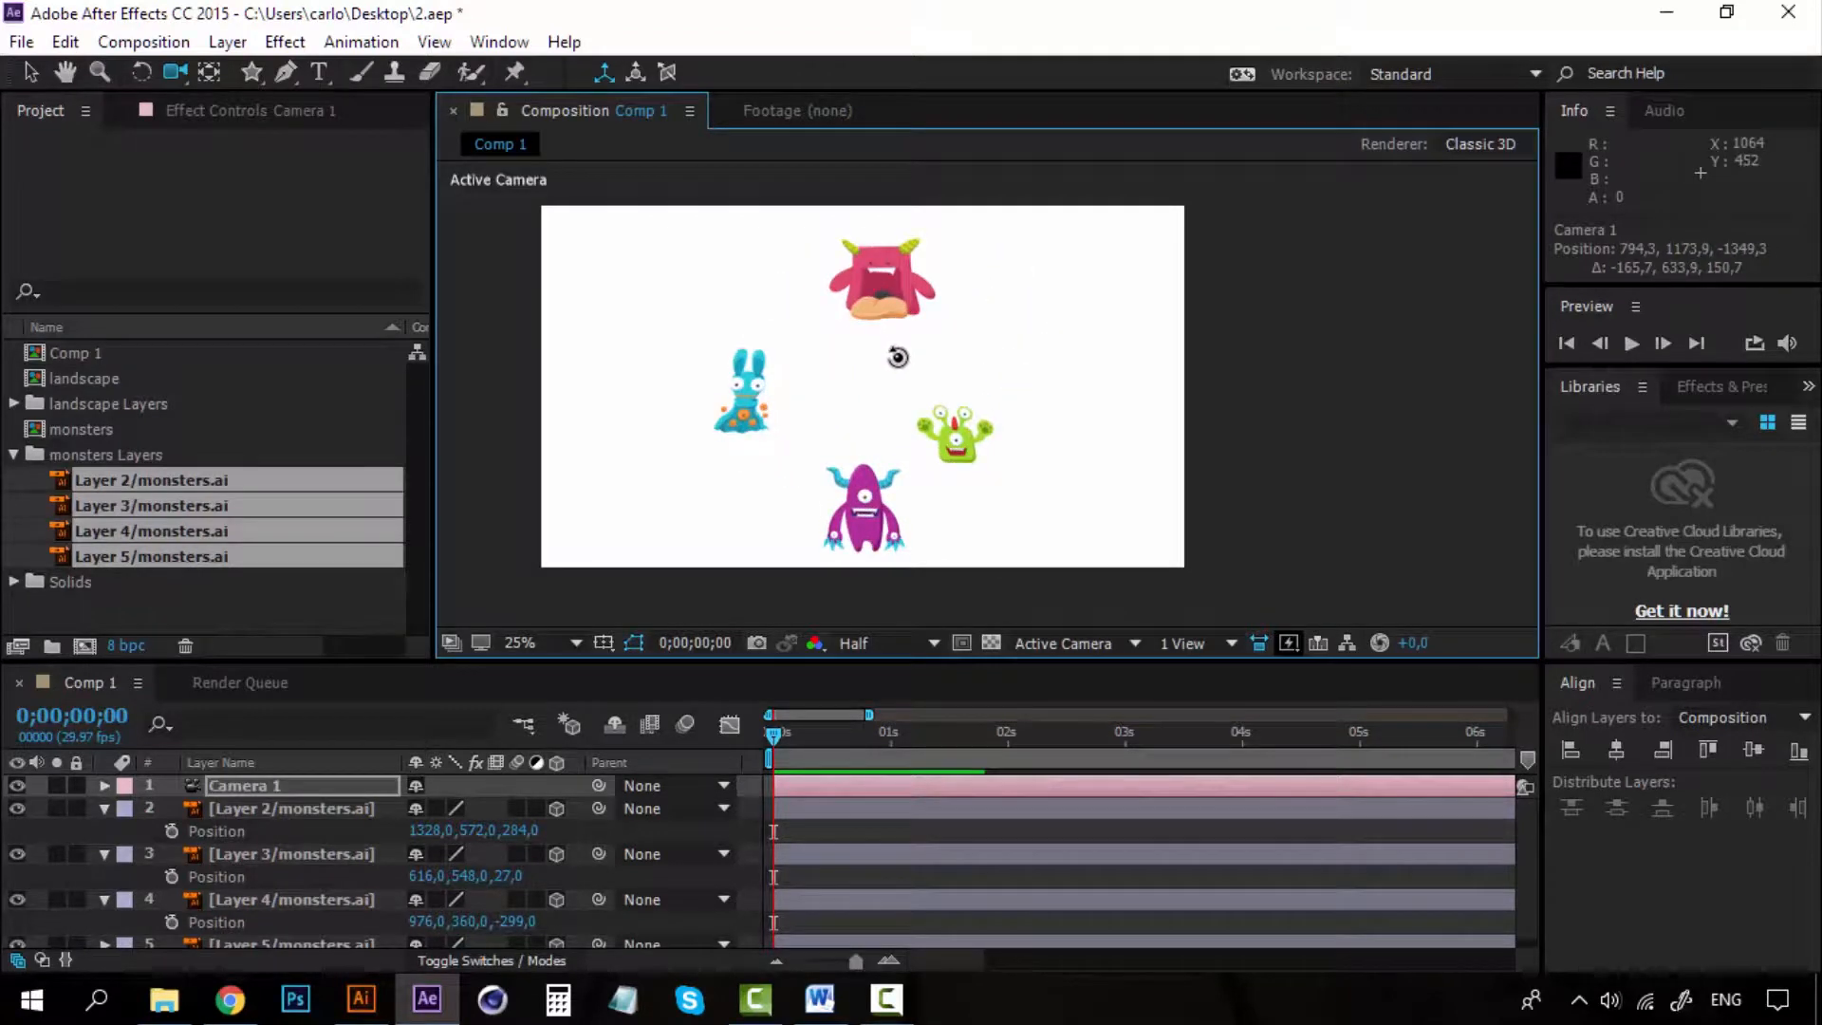
key(ctrl+z)
Step: Collapse the Position properties of the Layer 2, Layer 3 and Layer 4 monster layers
click(262, 783)
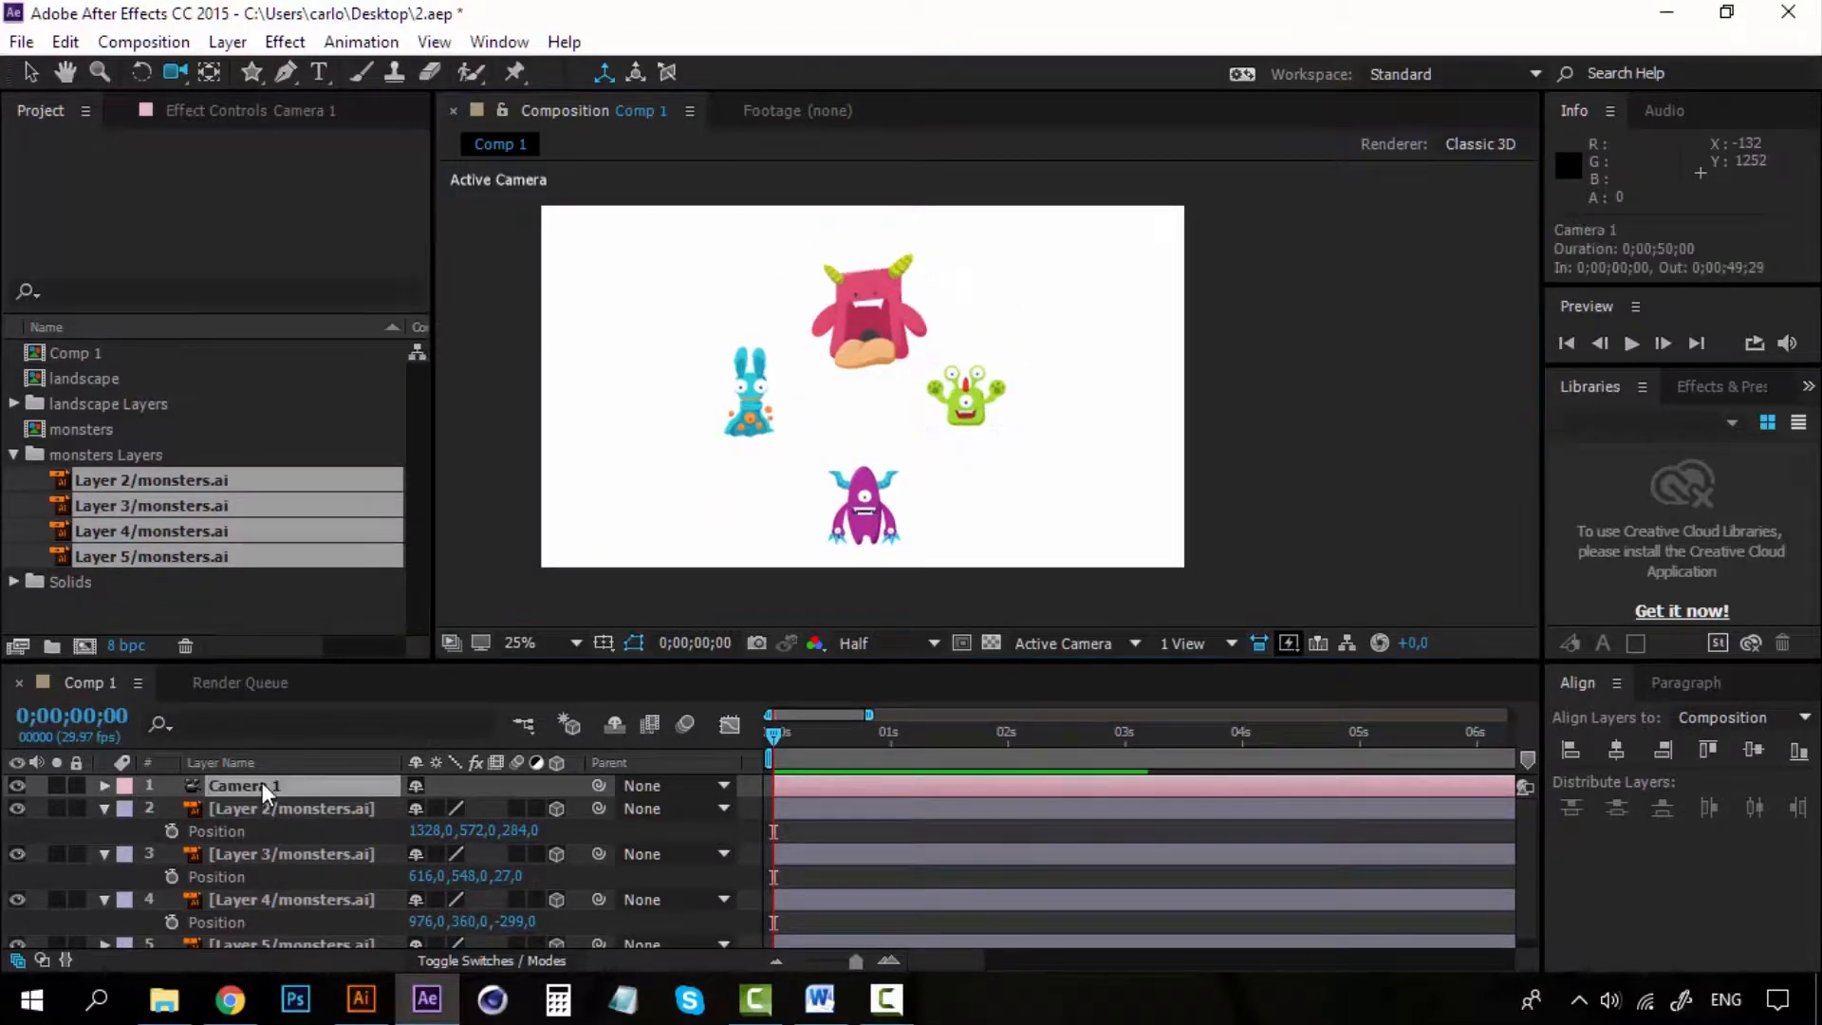
click(105, 808)
click(103, 831)
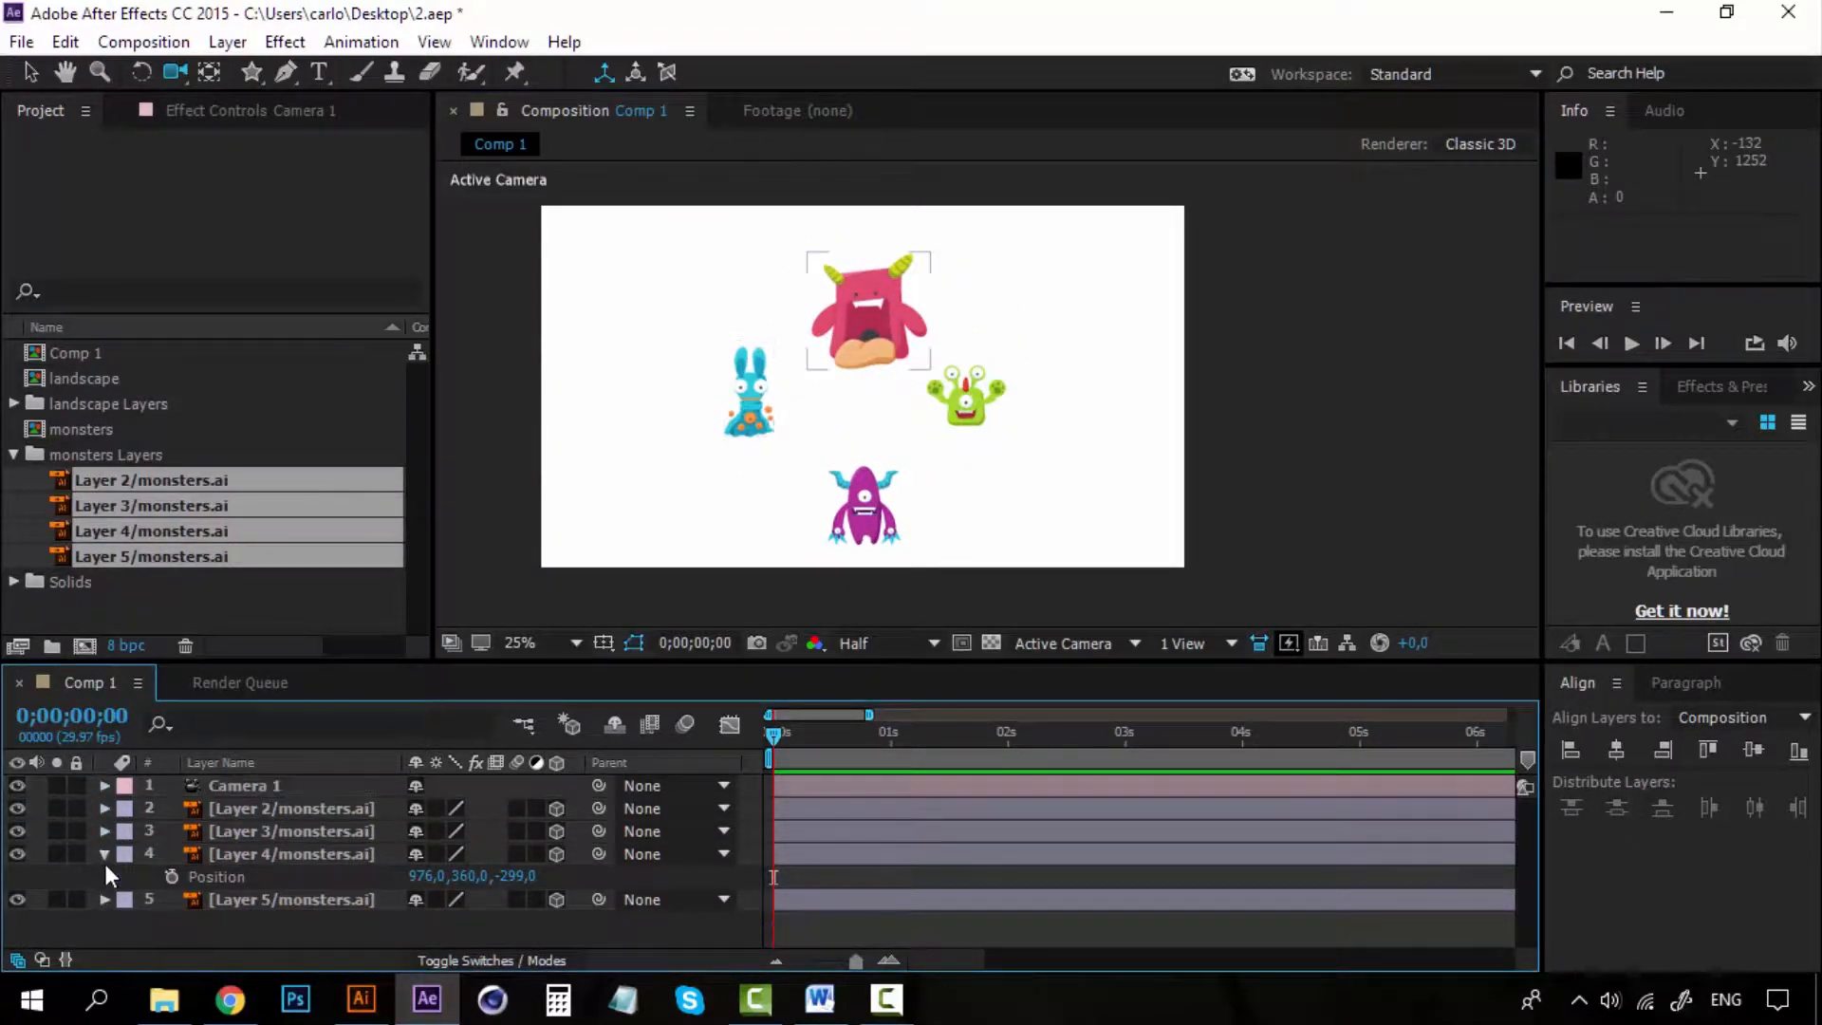
click(104, 854)
Step: Add a Position keyframe to Camera 1 at 0;00;00;00 and move the current time to 0;00;01;01
click(264, 783)
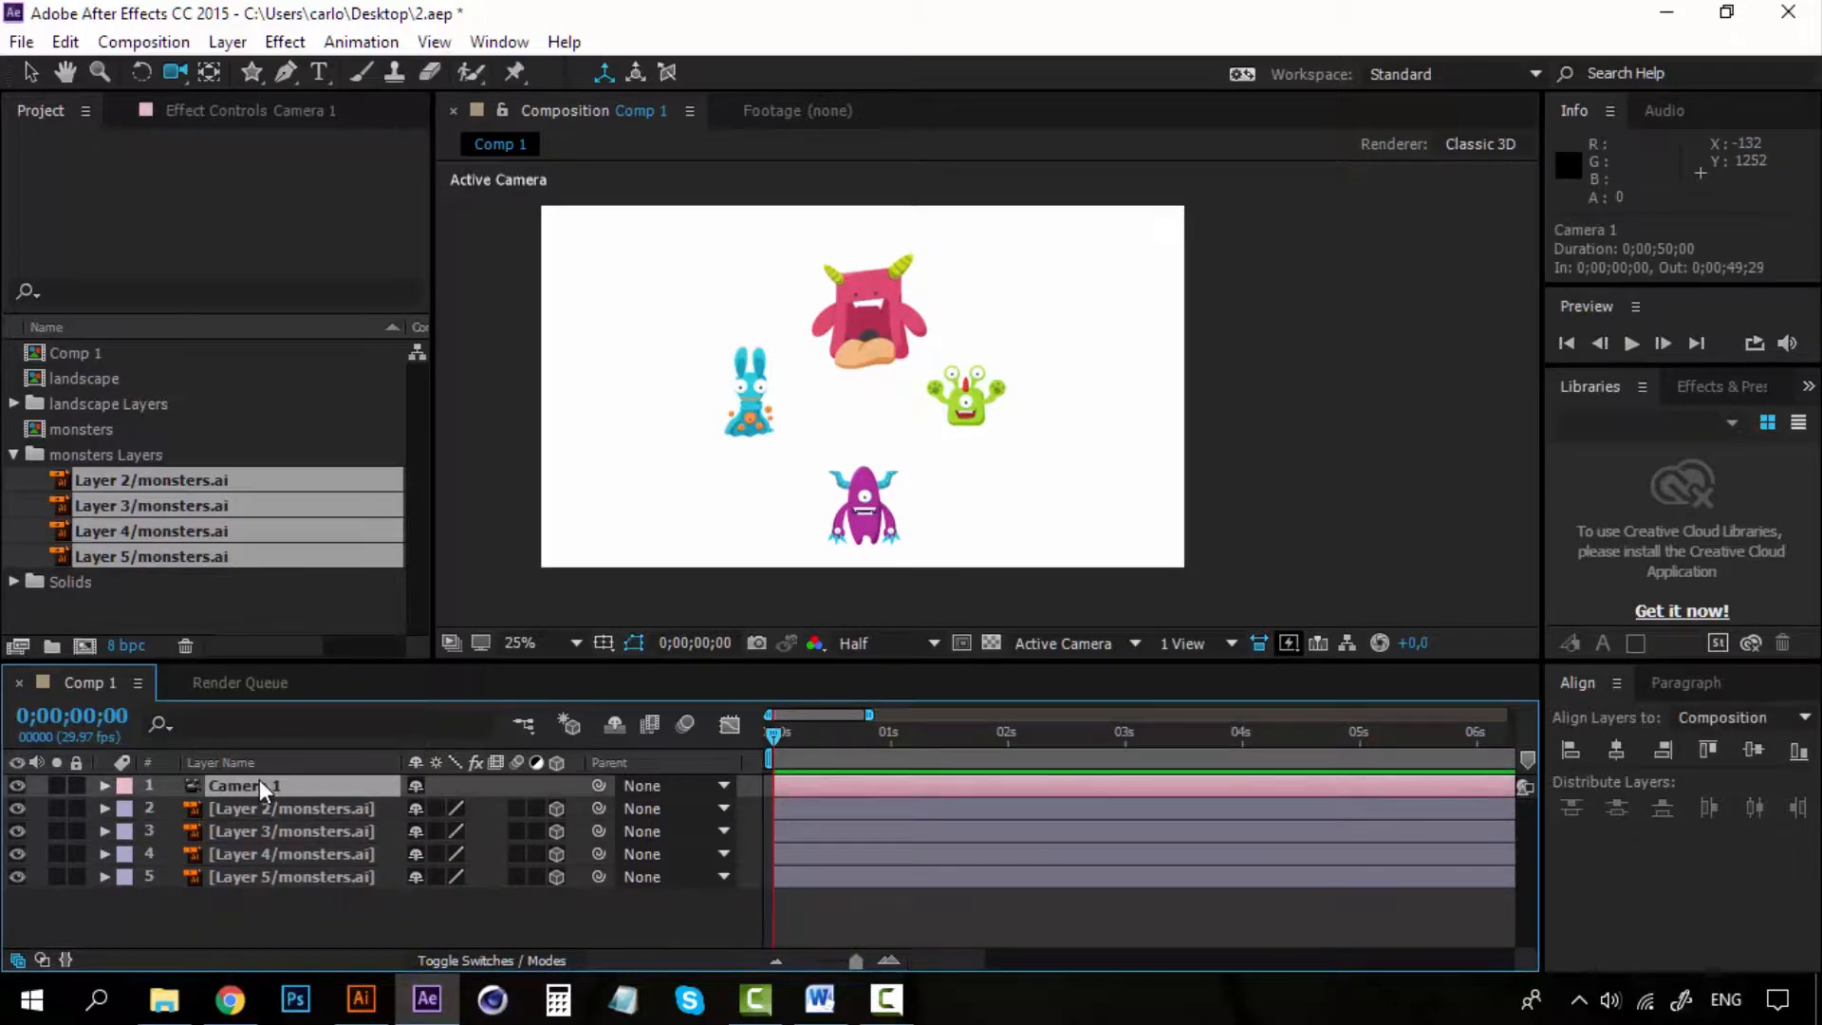
click(105, 785)
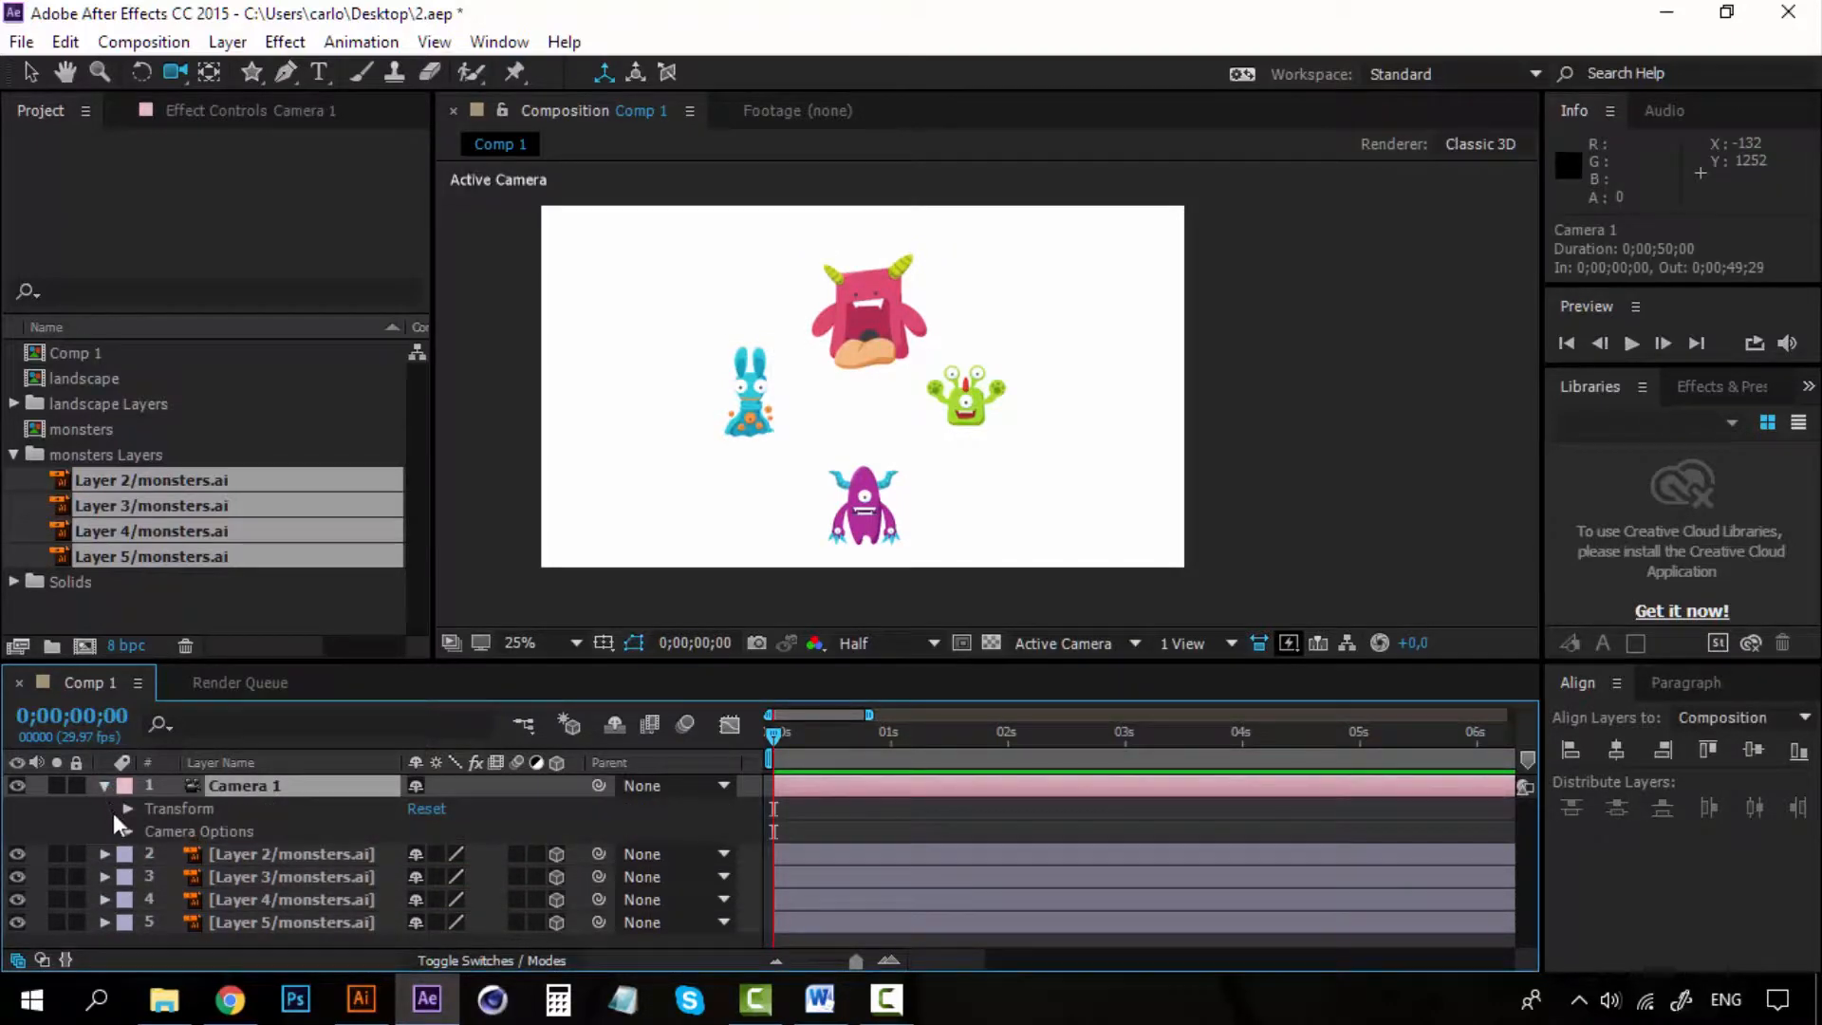
click(125, 811)
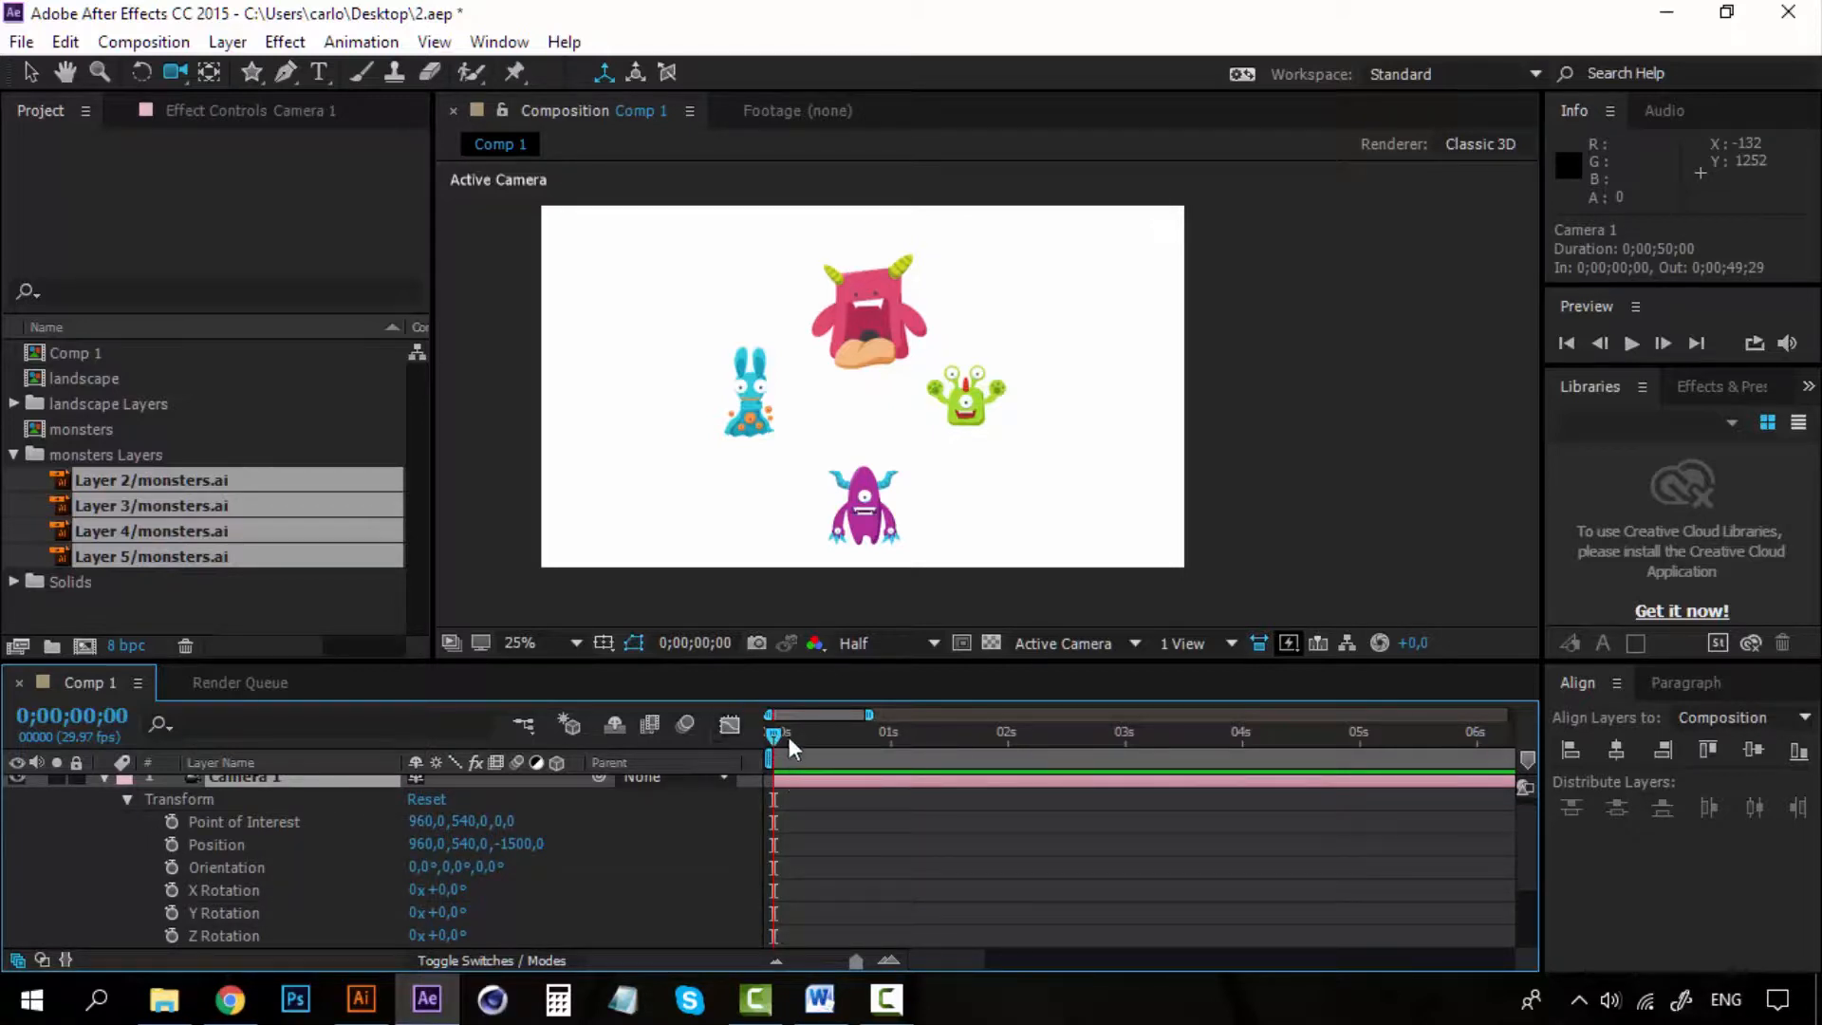
click(172, 843)
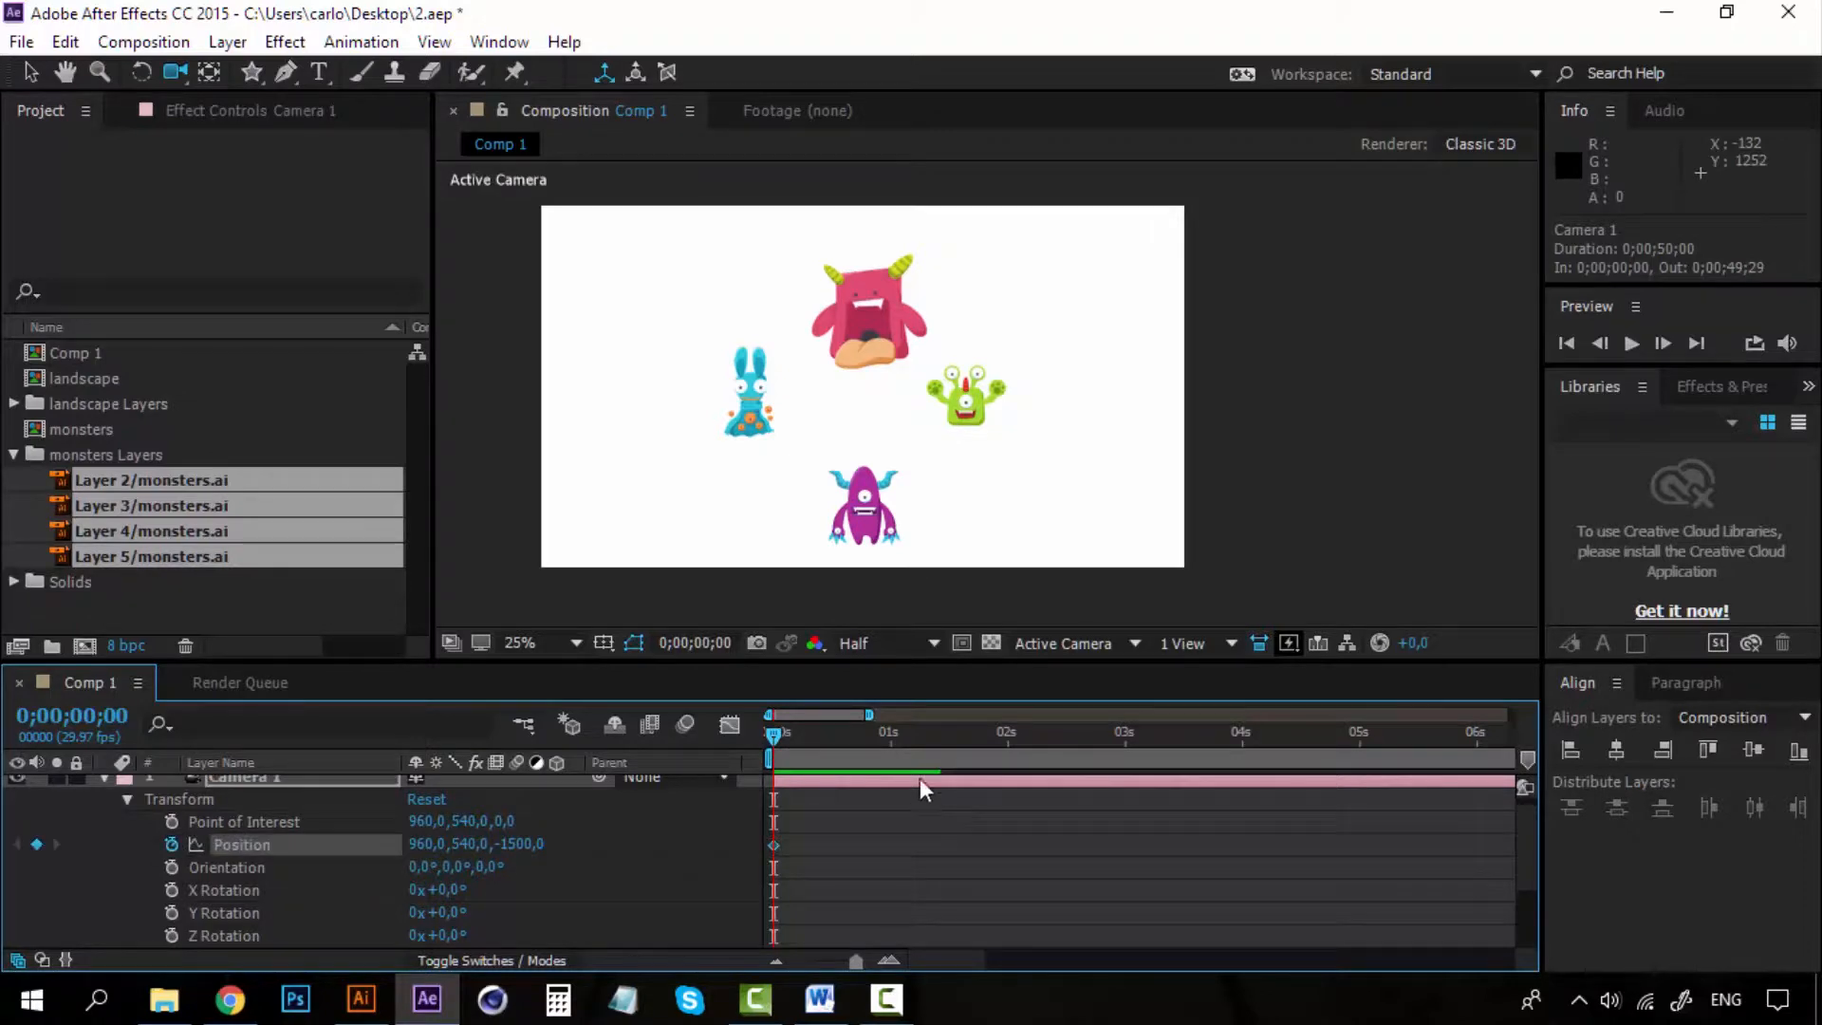
click(894, 732)
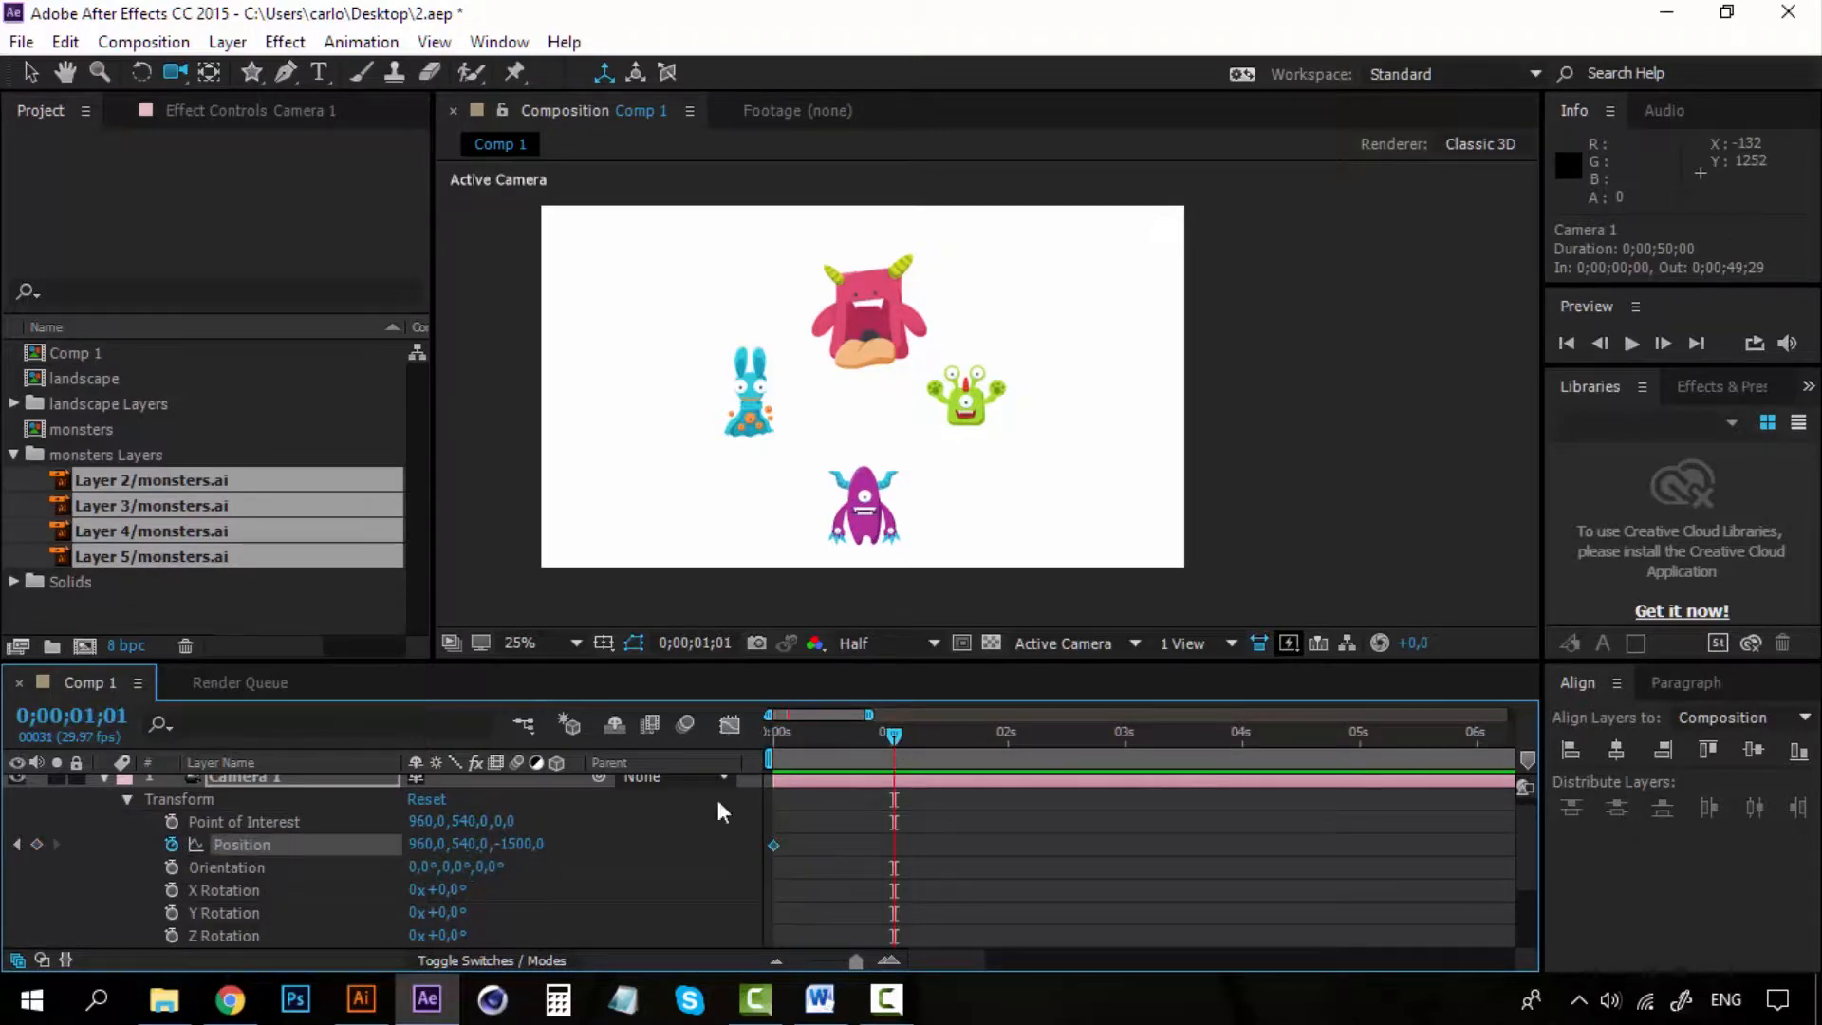
Step: Try orbiting Camera 1 to about 2459, 540, -52 and rotating it 81° around X, and undo both changes
drag(954, 374, 830, 376)
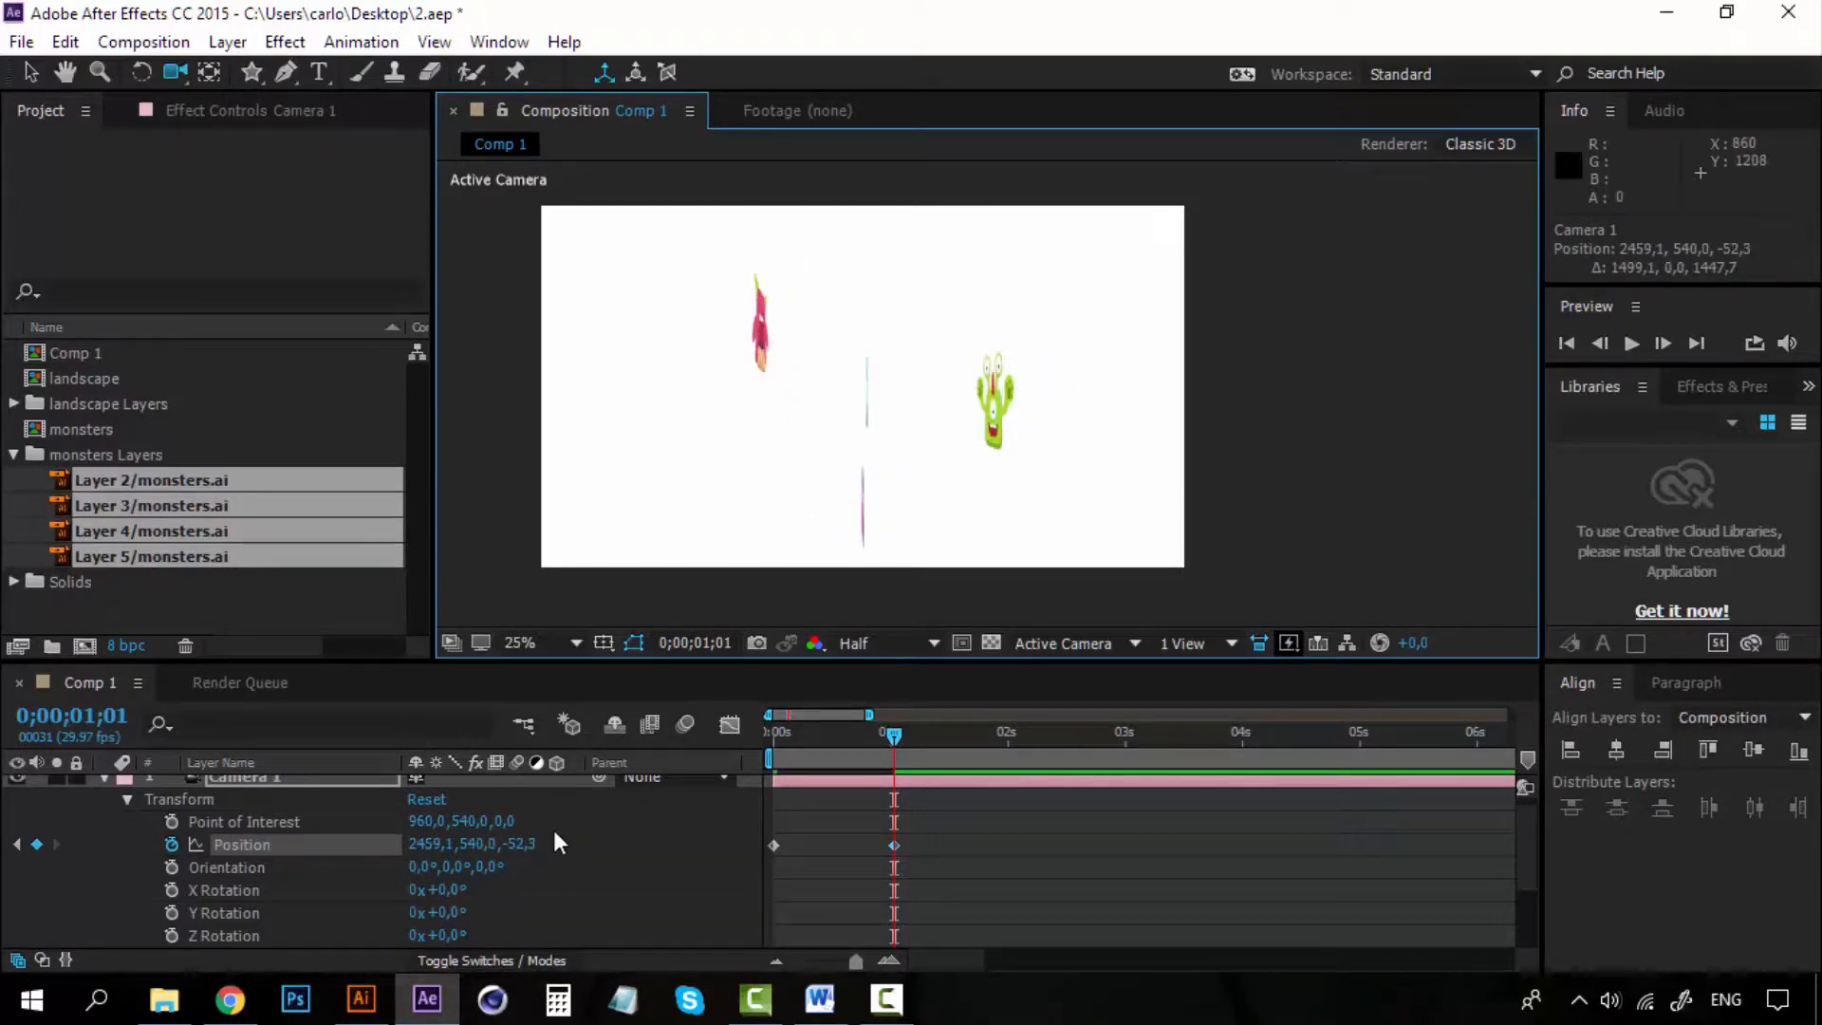
drag(465, 887, 561, 864)
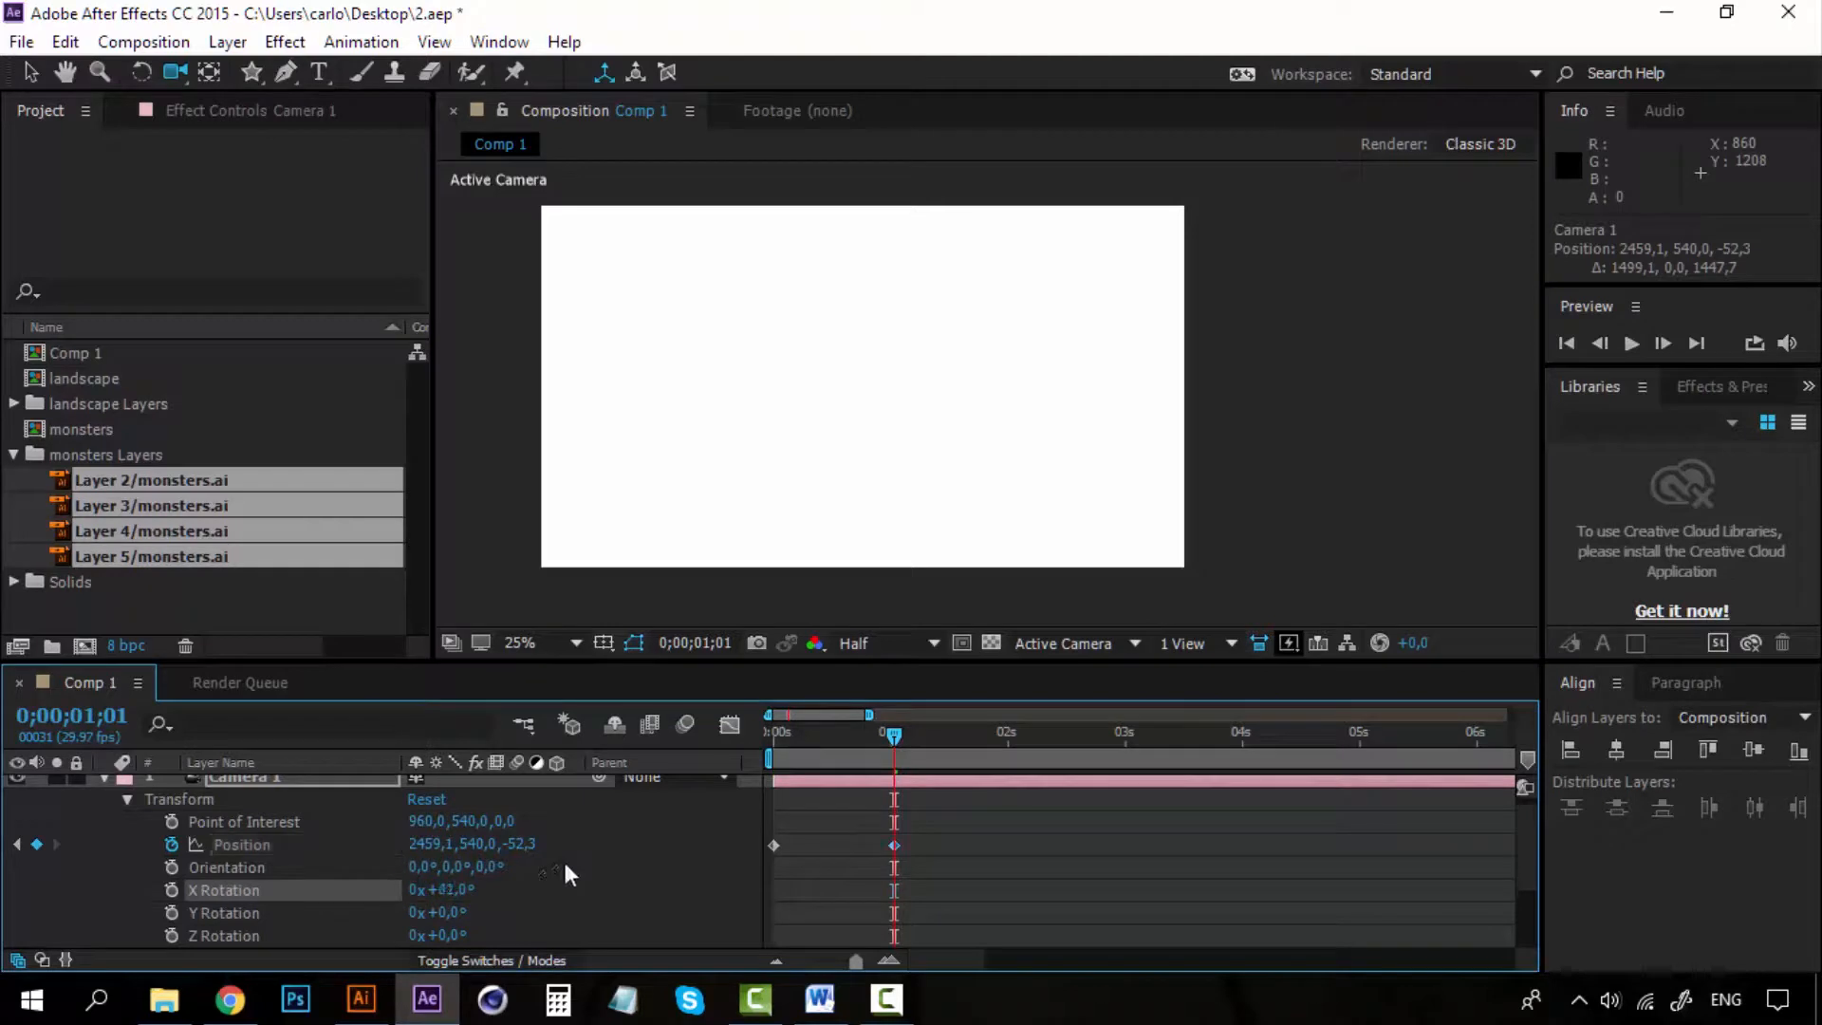
drag(892, 736, 788, 739)
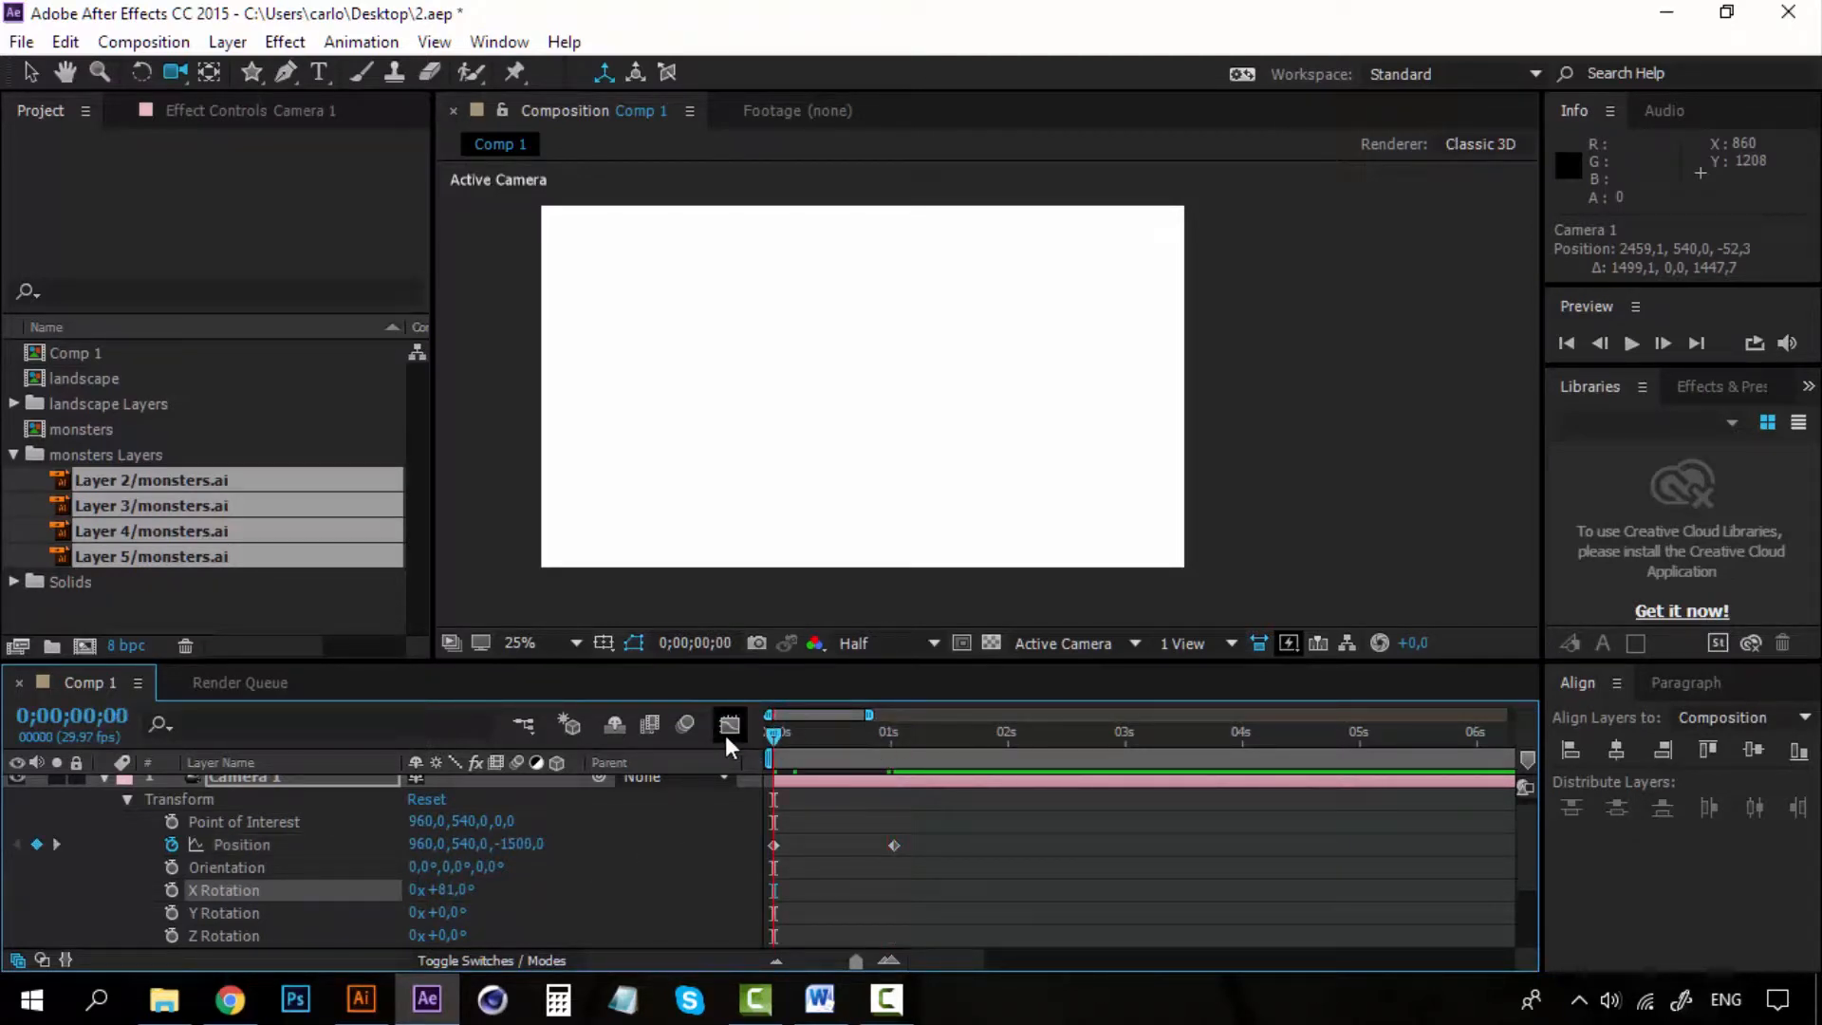
key(ctrl+z)
scroll(235, 855, up, 1)
key(ctrl+z)
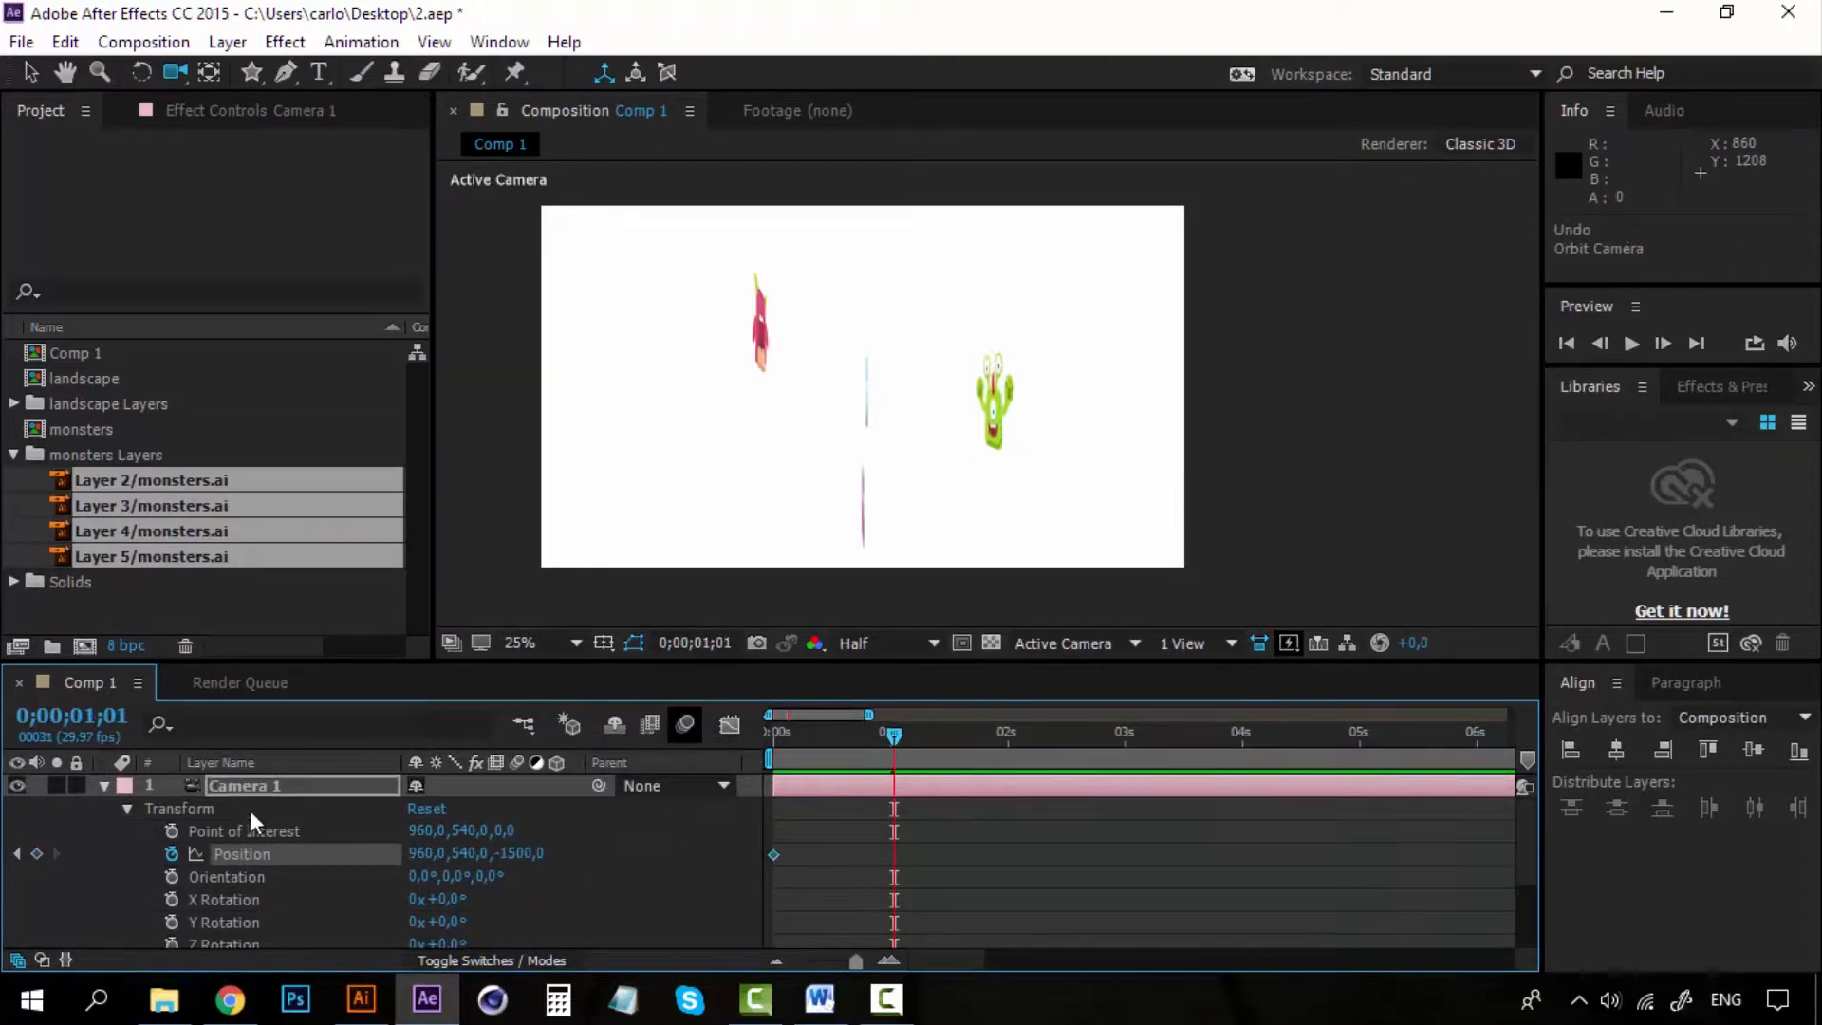
Step: Collapse the Transform group and all properties of Camera 1
click(256, 786)
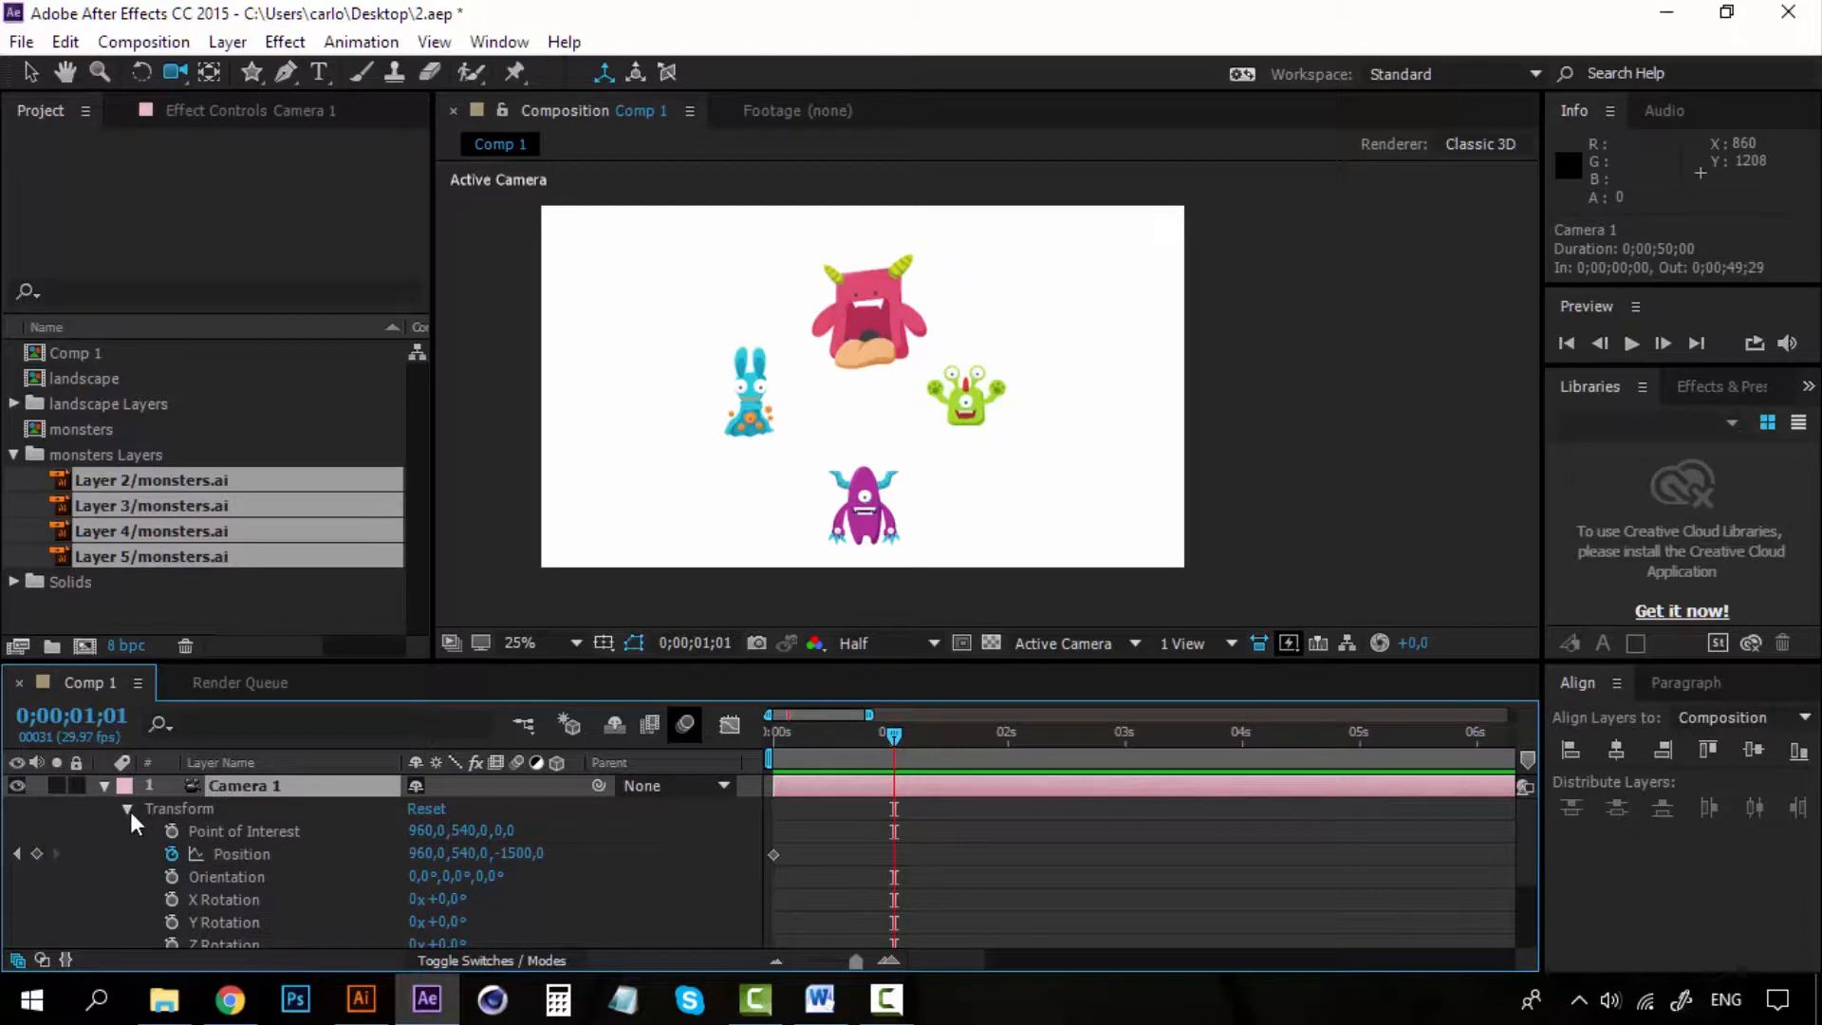
click(128, 809)
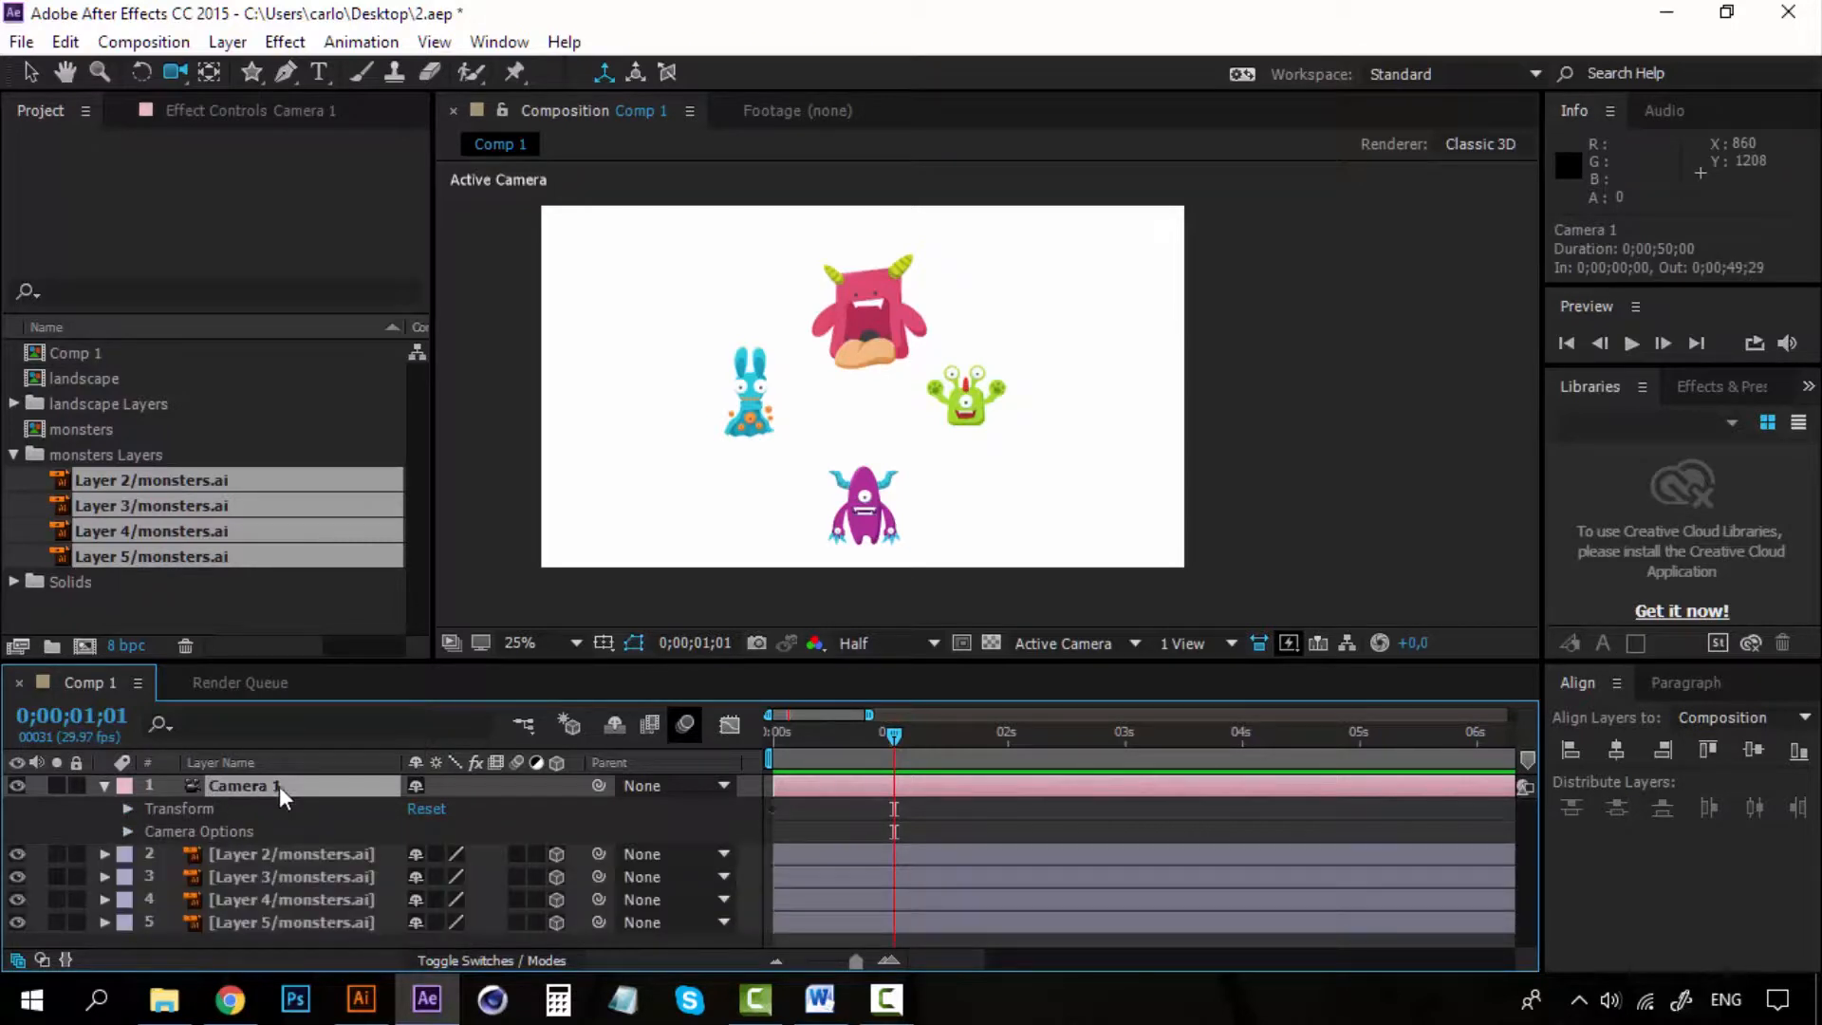
click(104, 785)
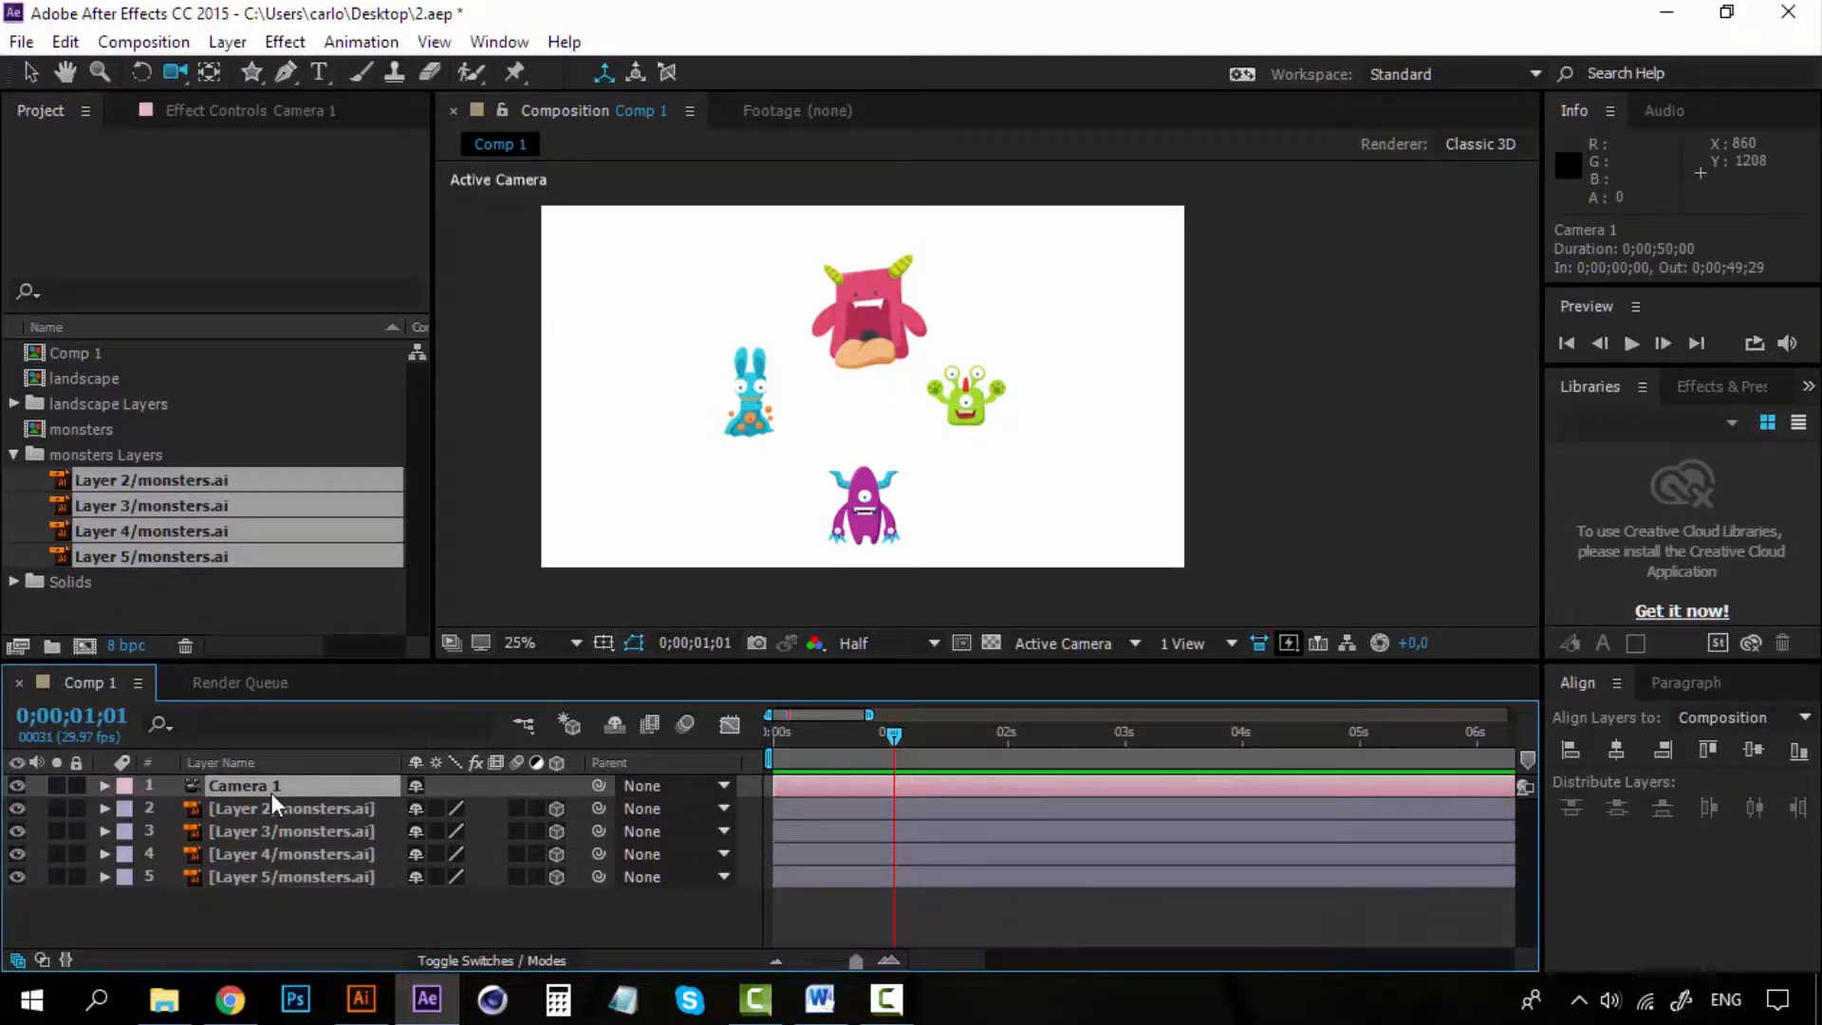
click(104, 785)
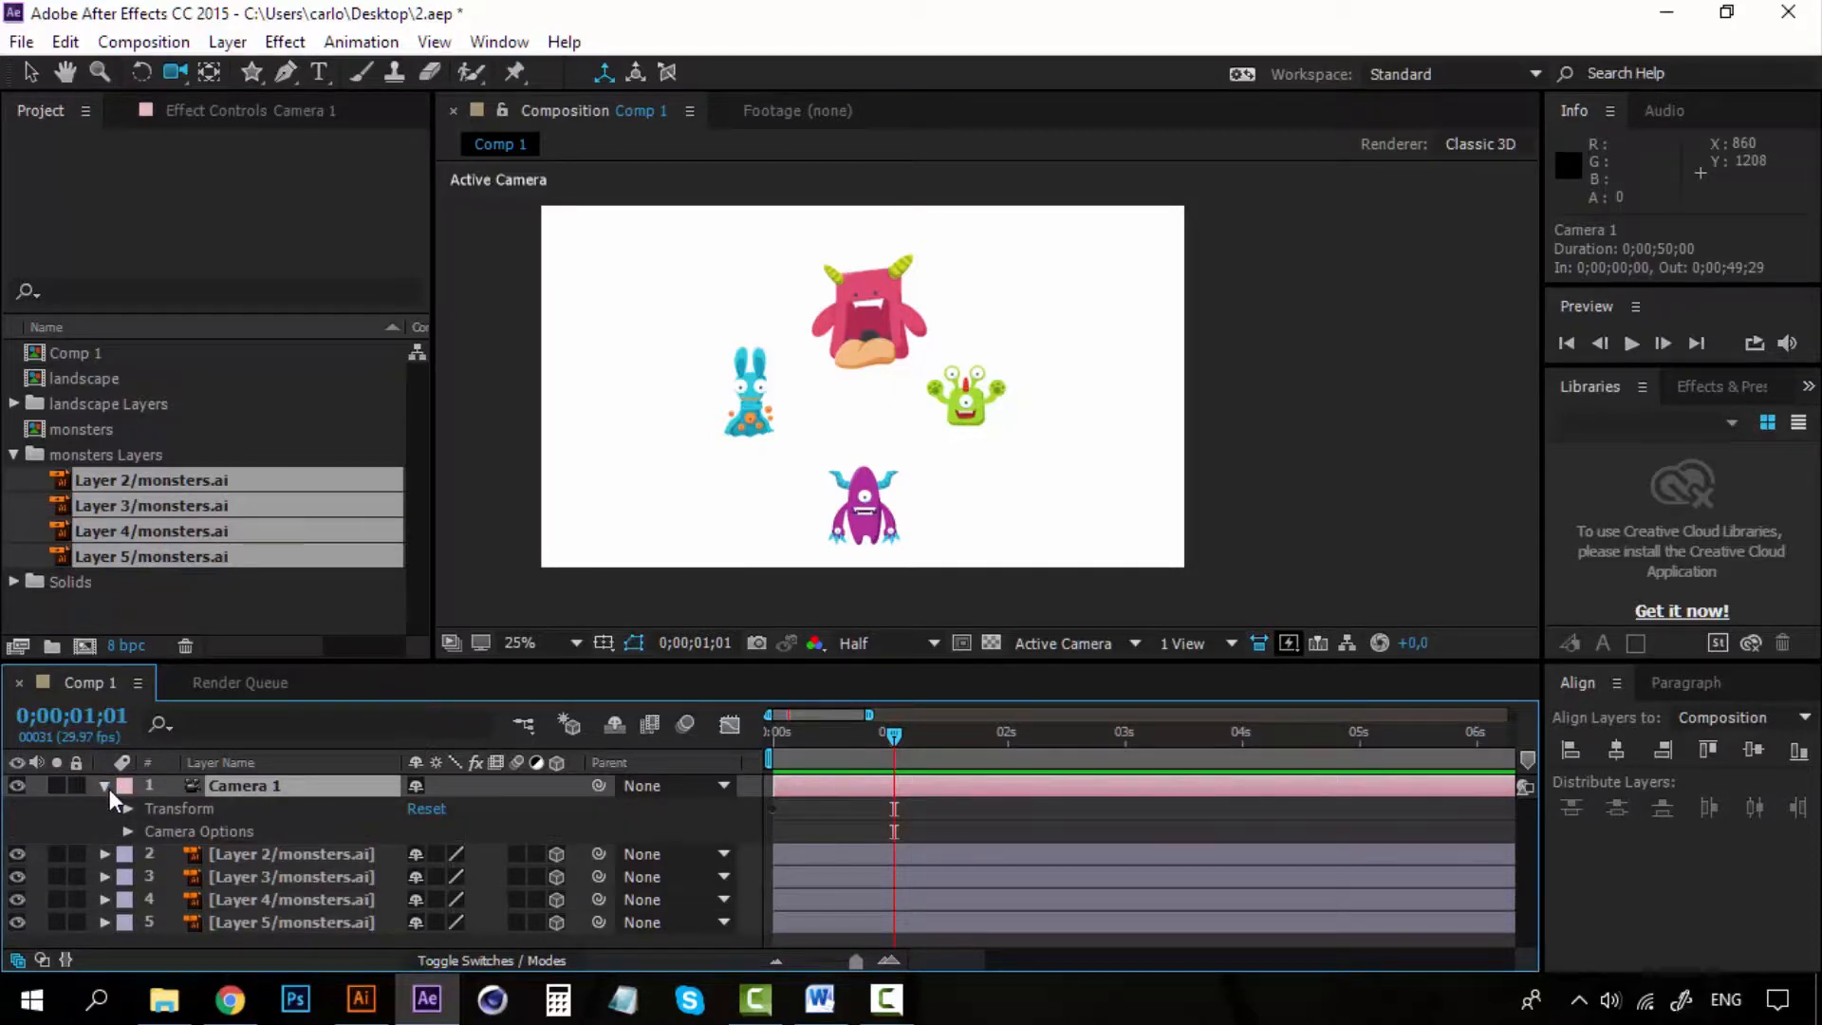
click(106, 786)
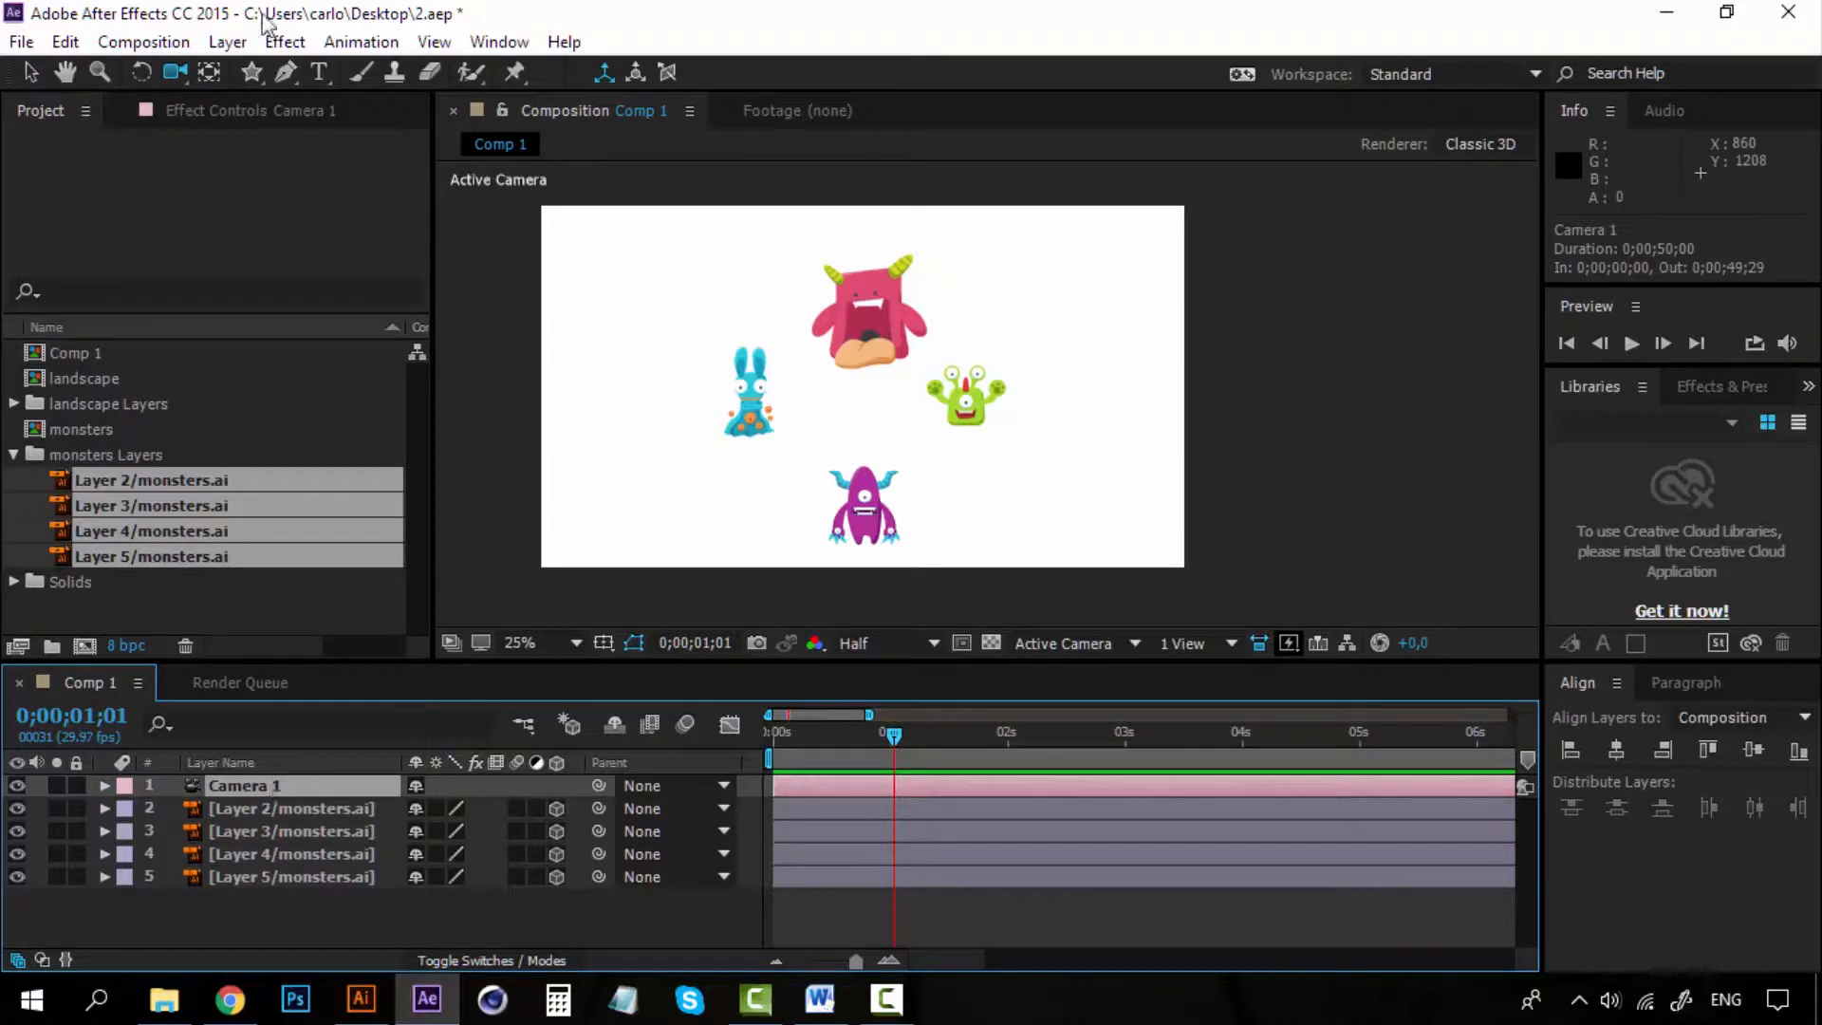
click(227, 42)
mouse_move(565, 37)
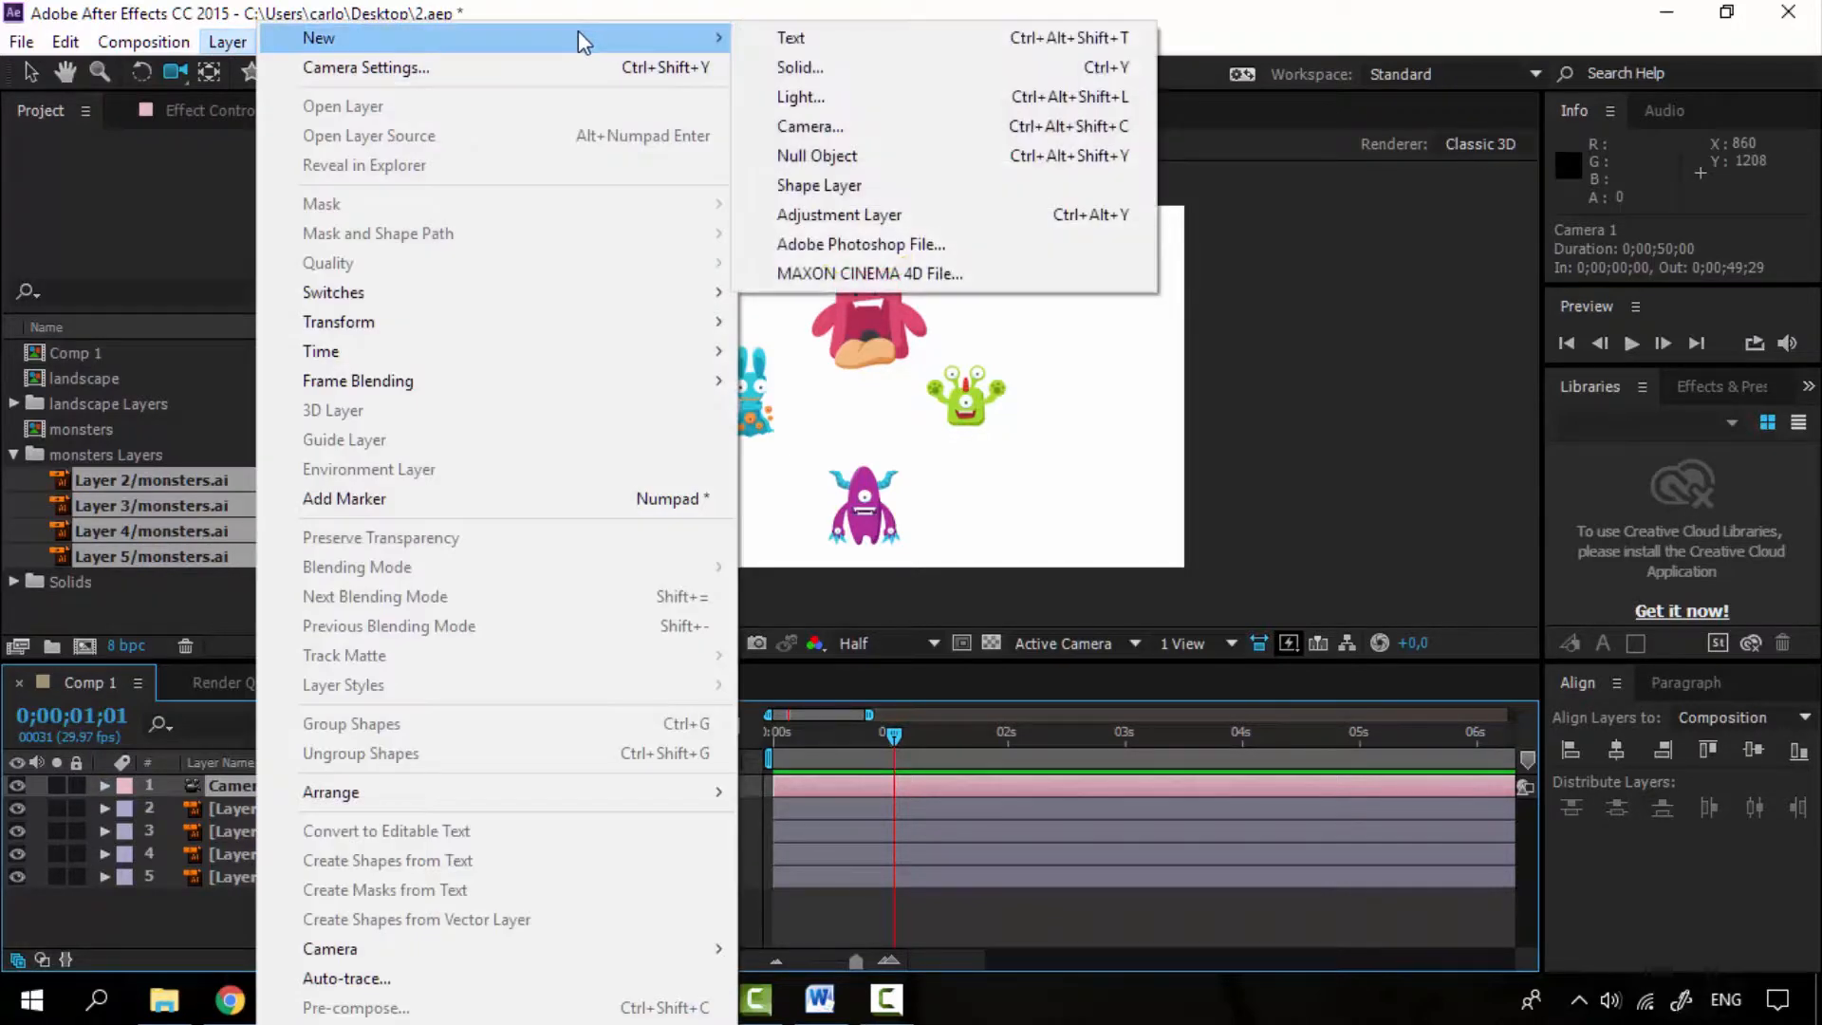
click(1098, 5)
Step: Create an orbit null for Camera 1 with the Create Orbit Null camera command
click(282, 807)
click(265, 784)
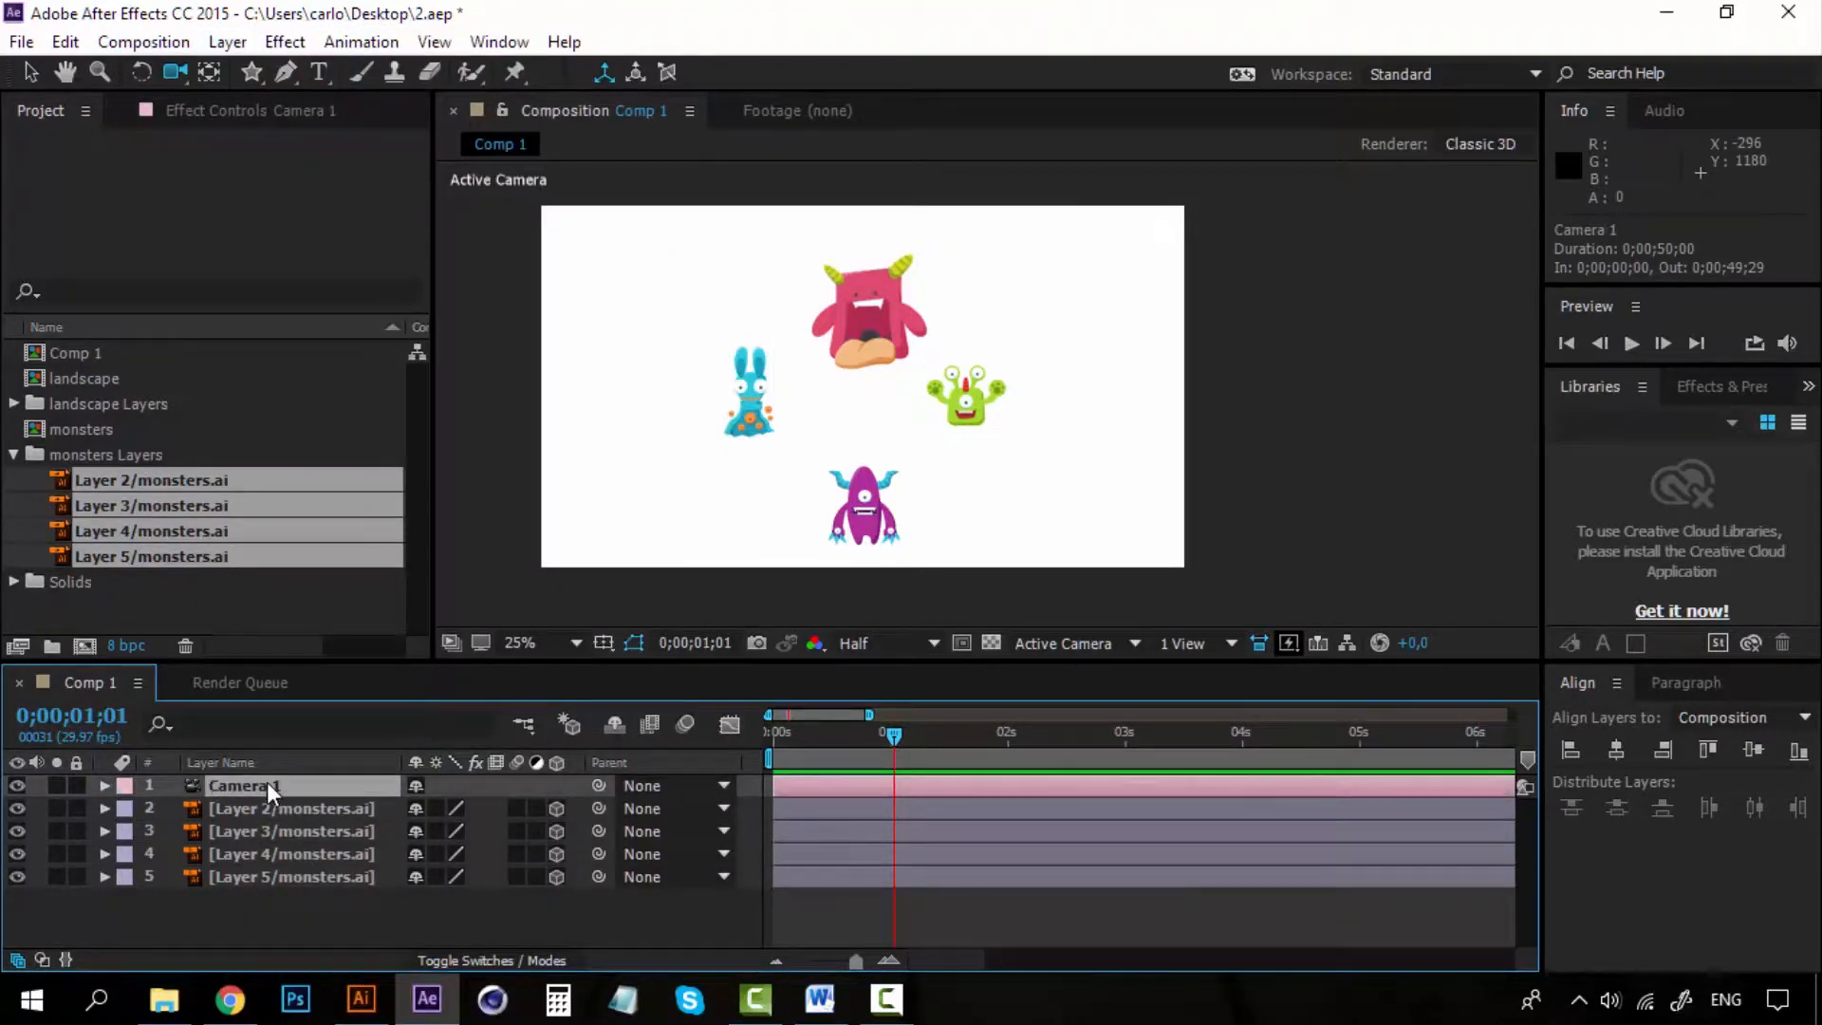
right_click(250, 782)
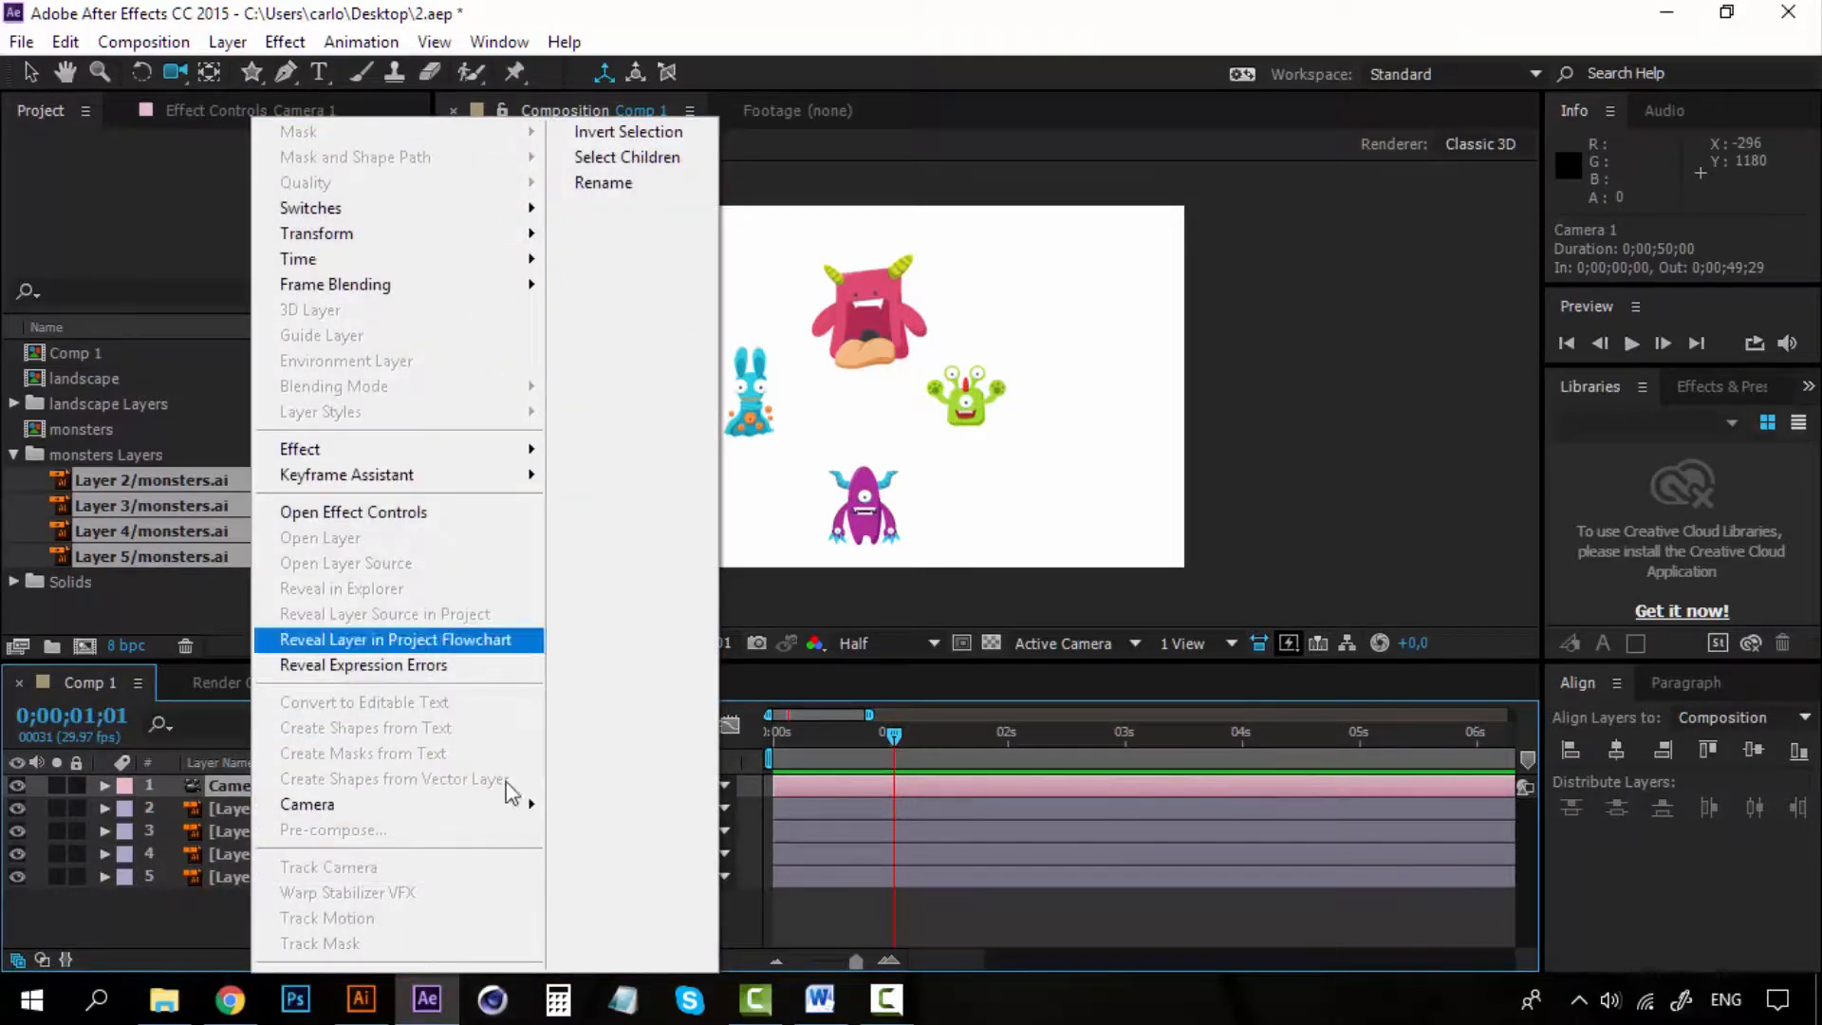
mouse_move(352, 811)
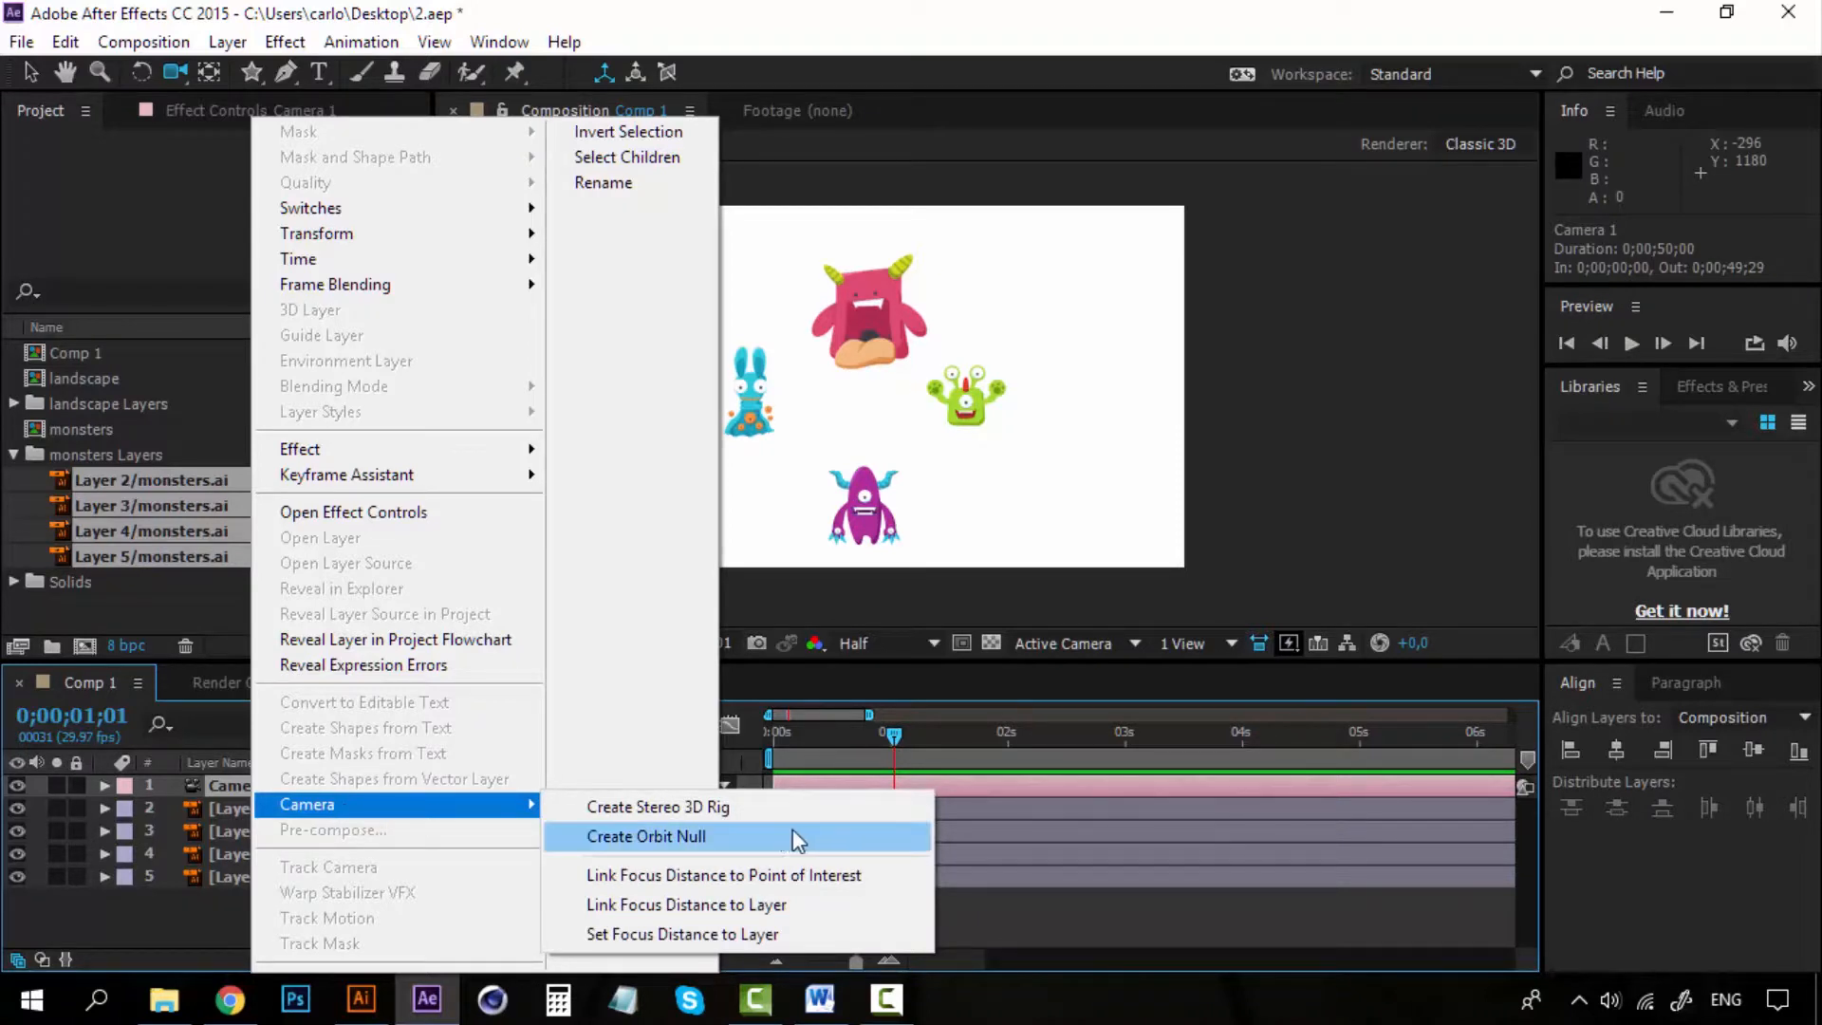
click(679, 835)
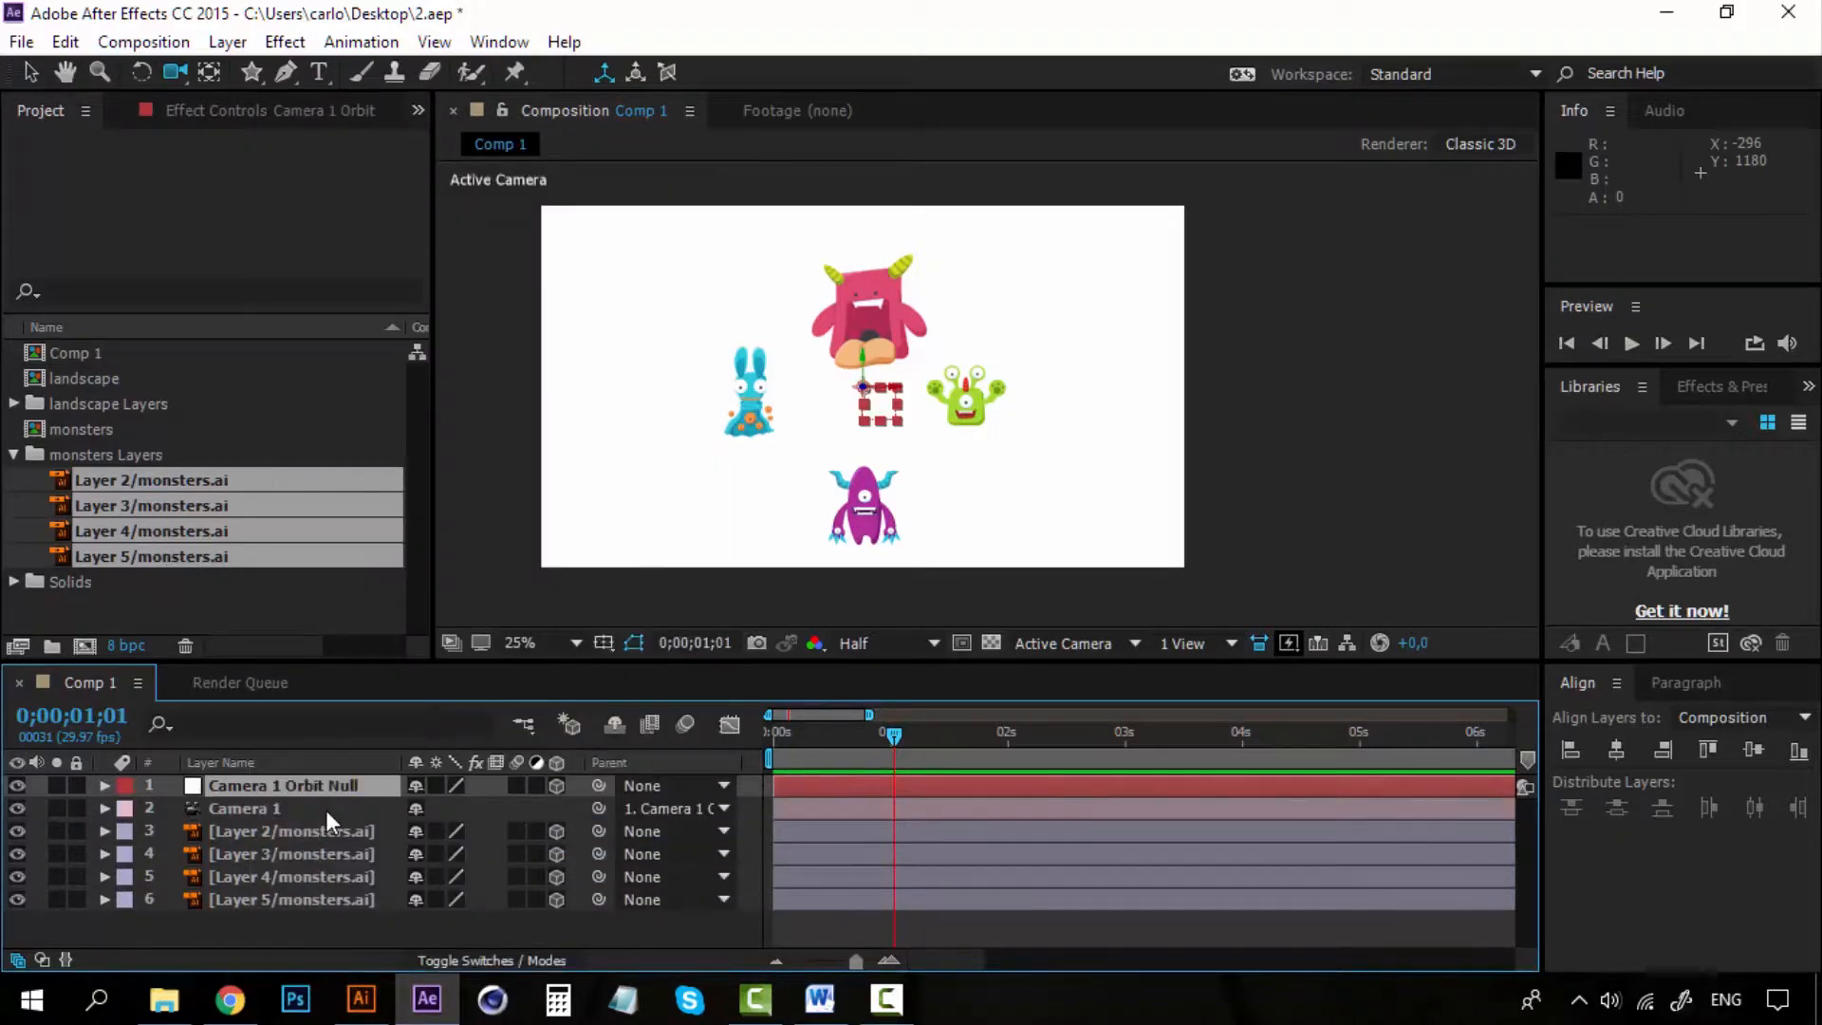
Step: Examine the new orbit null, Camera 1's parent assignment and the null's outline in the composition
click(348, 789)
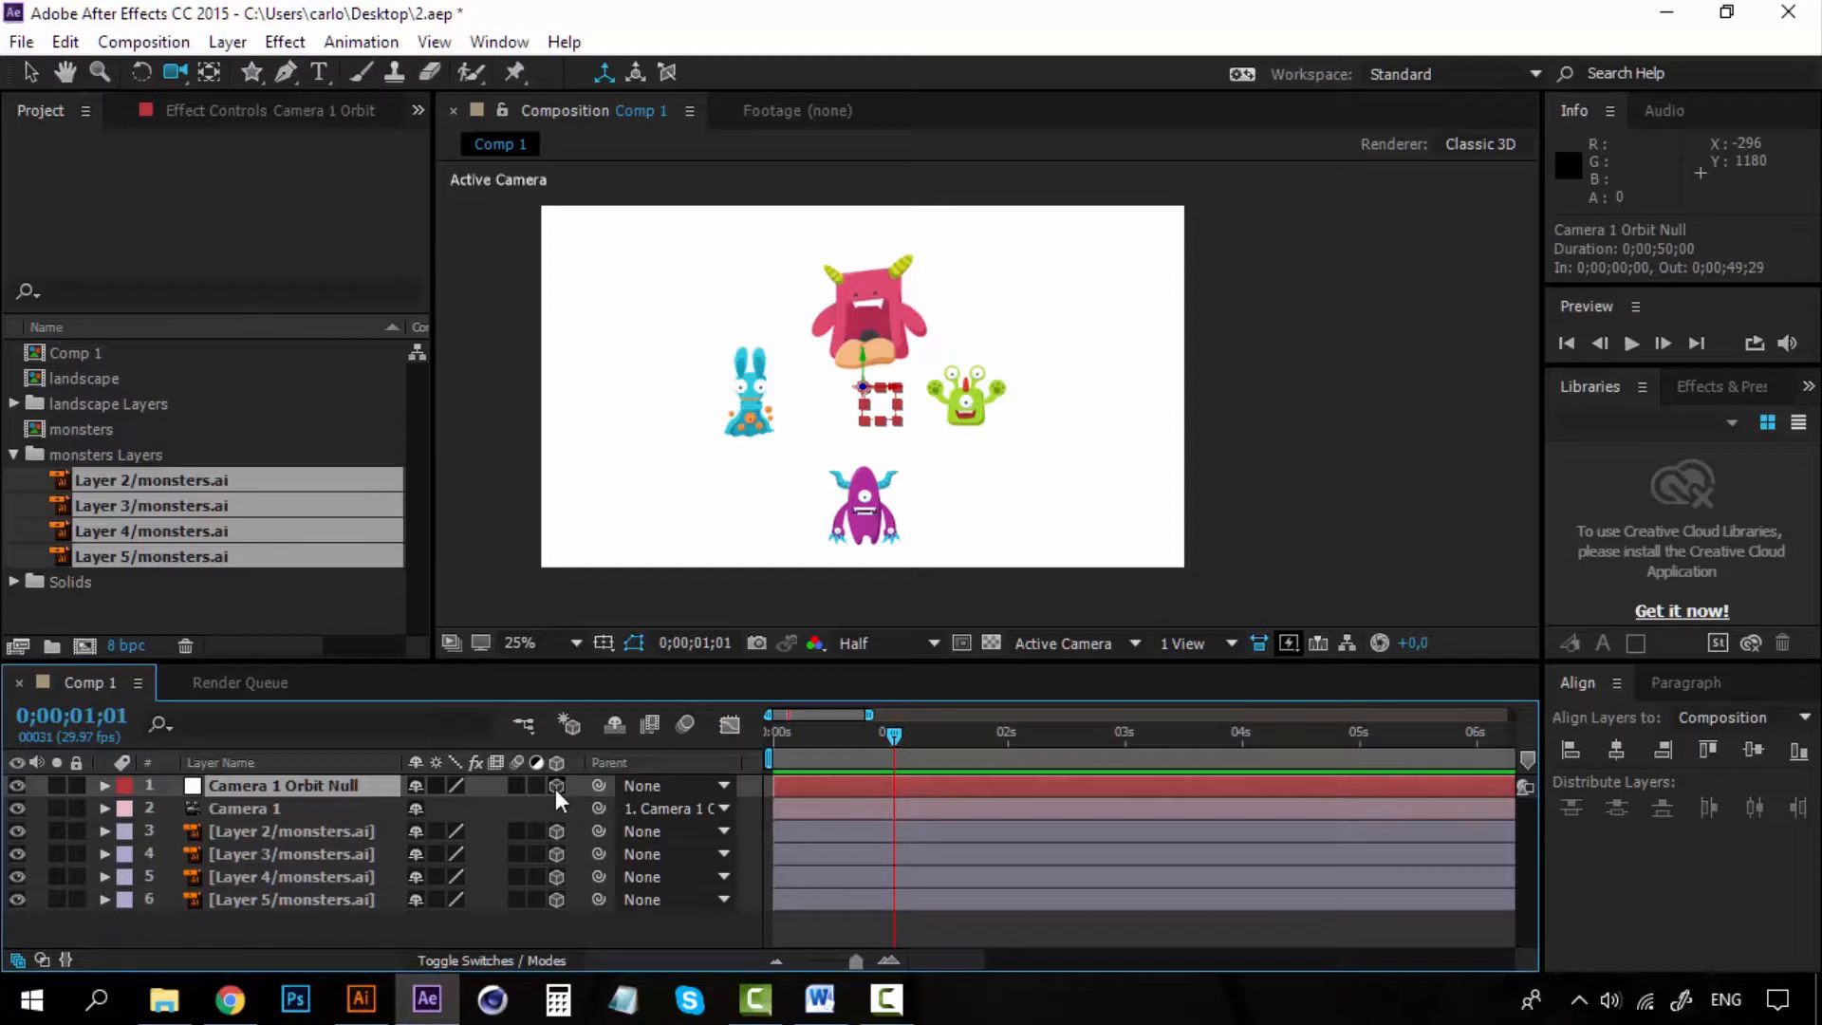
click(323, 809)
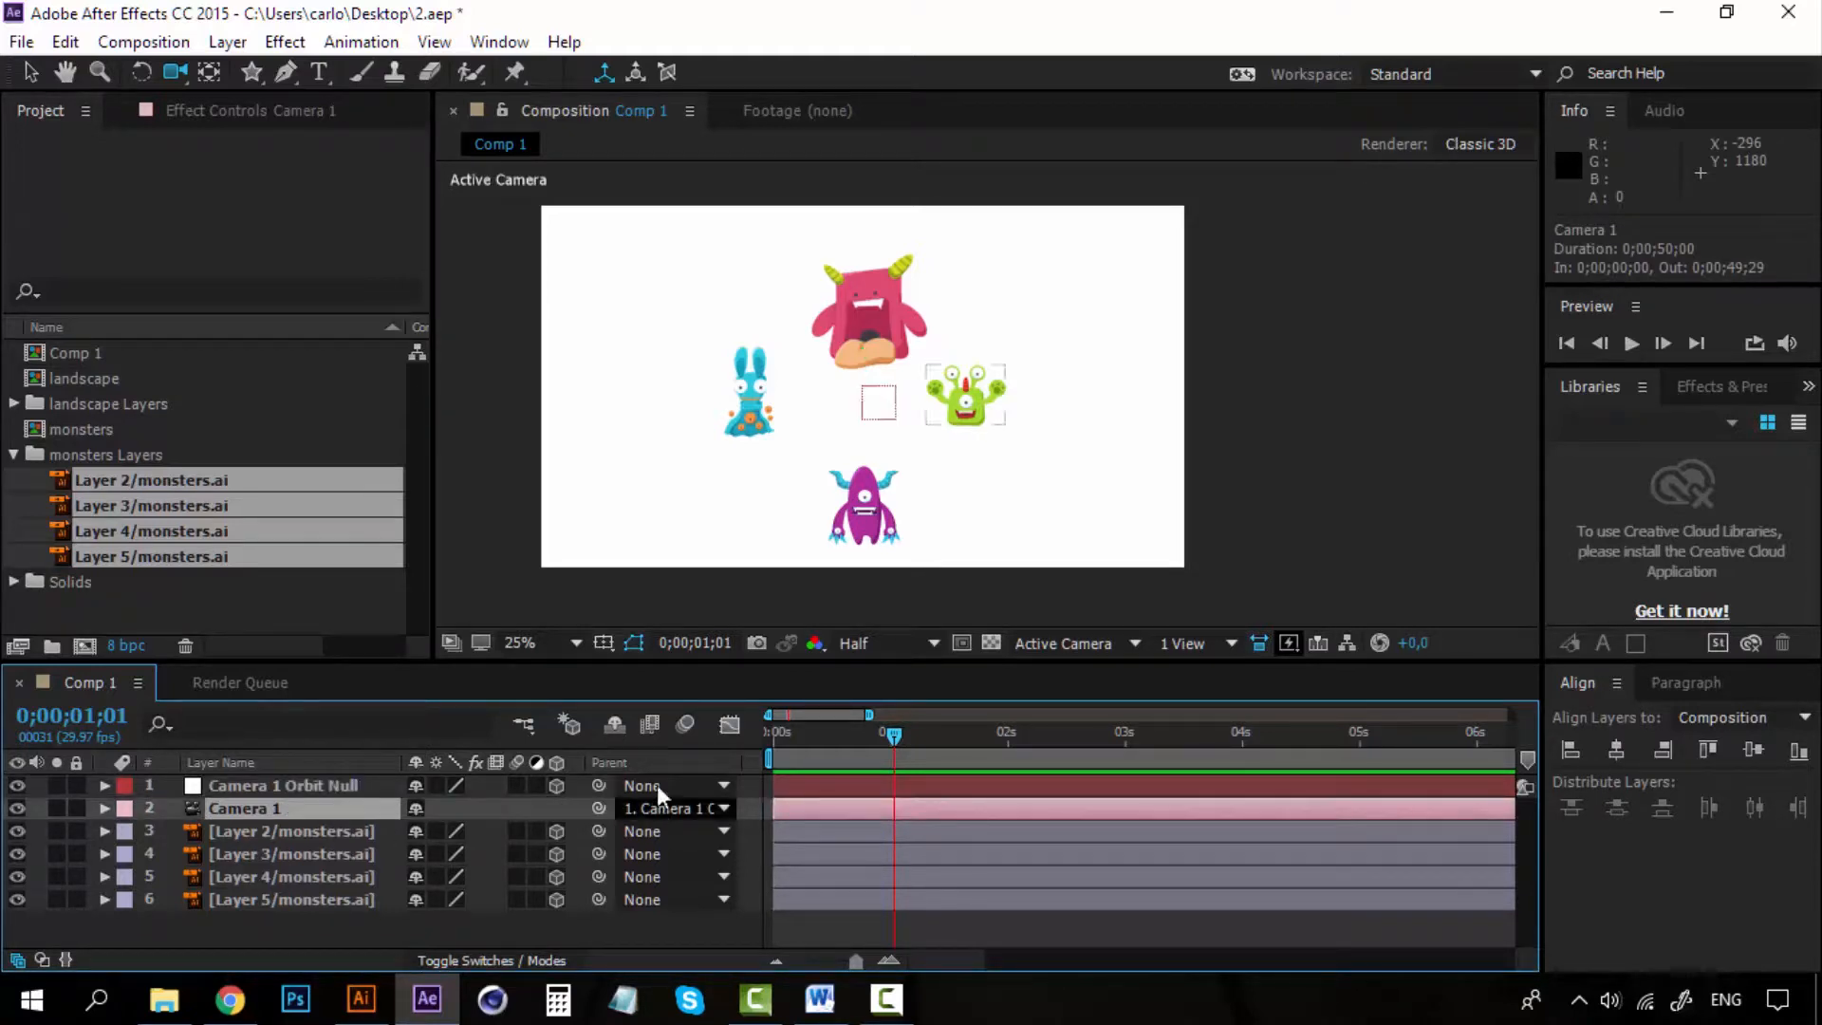
click(727, 810)
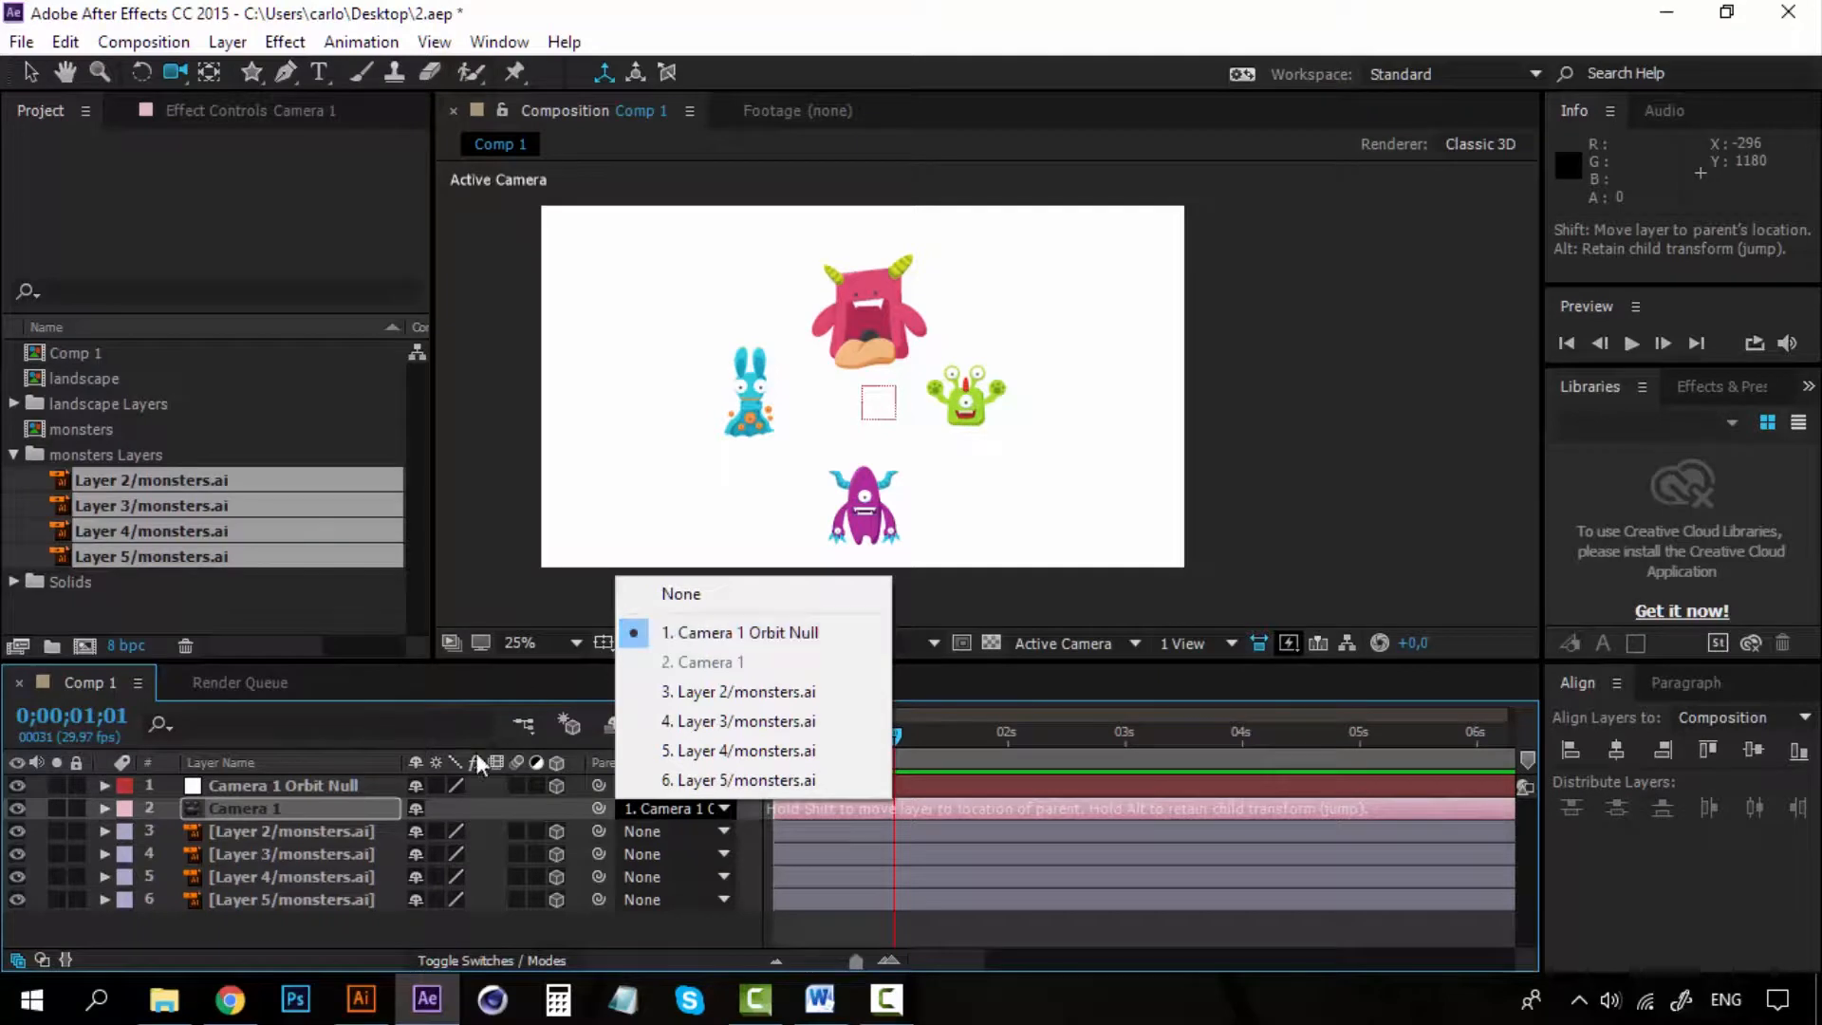
click(354, 781)
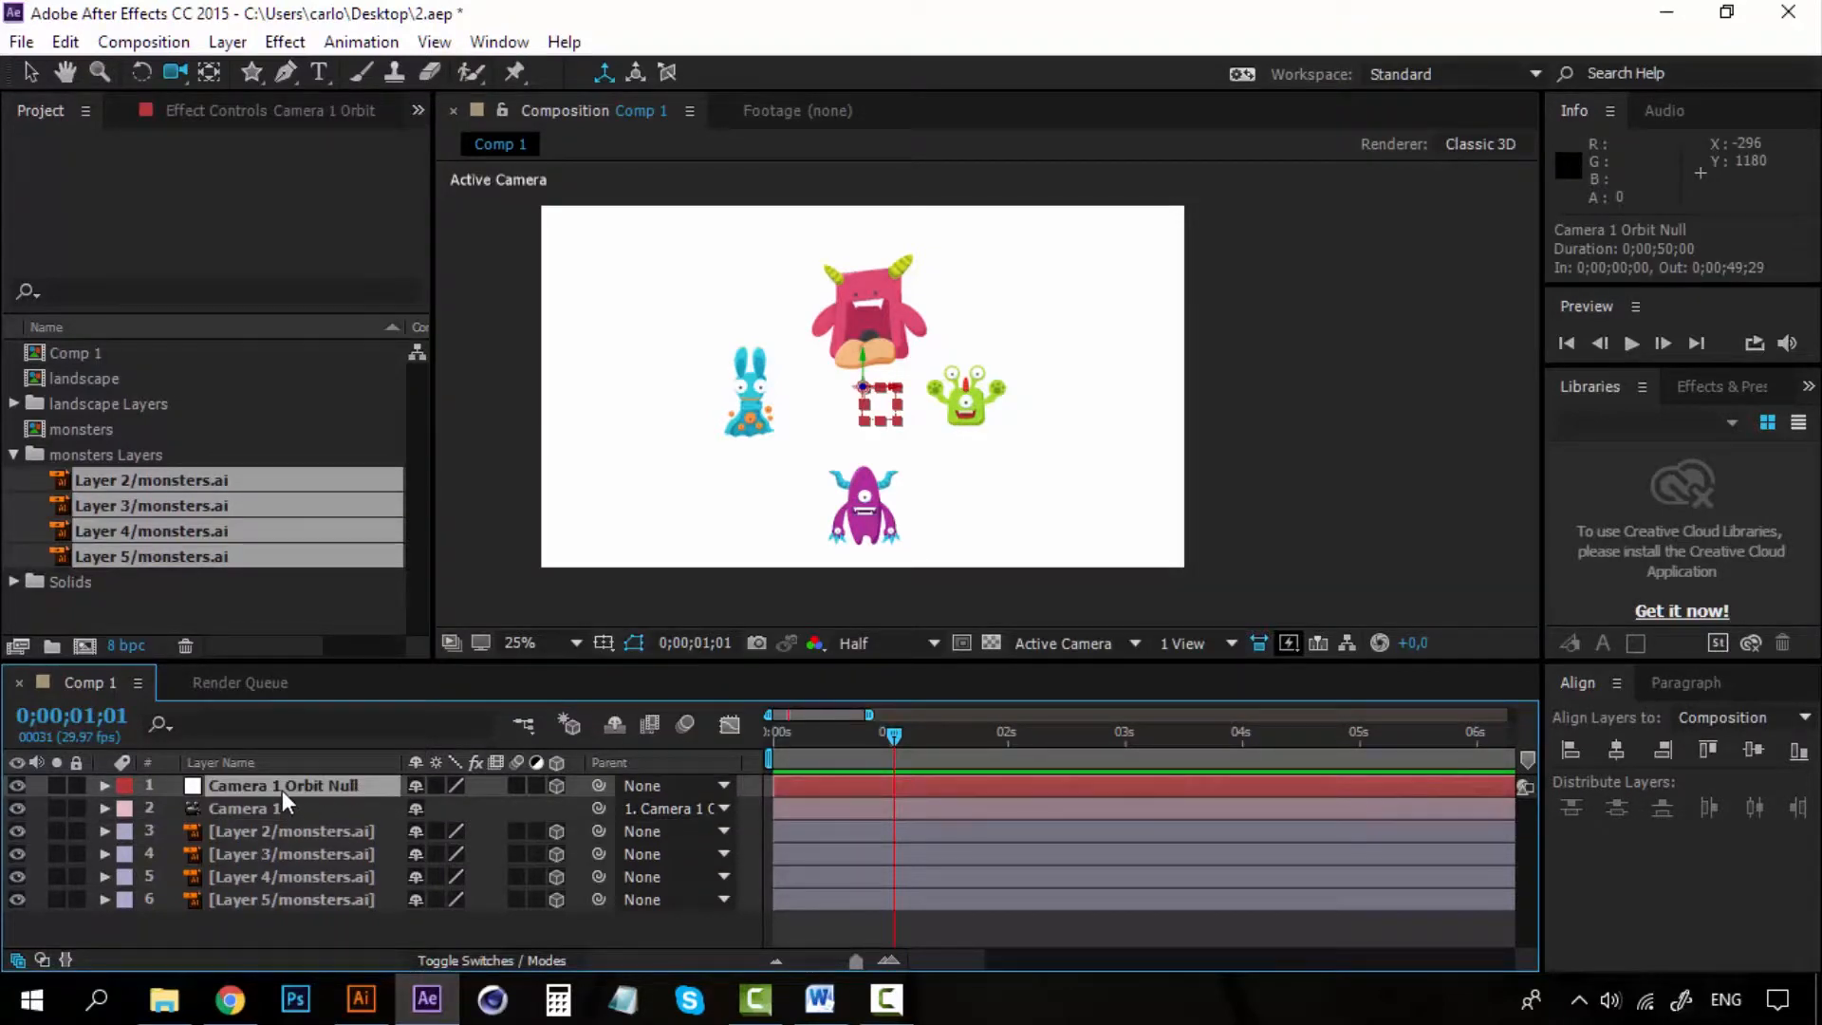
scroll(988, 392, up, 2)
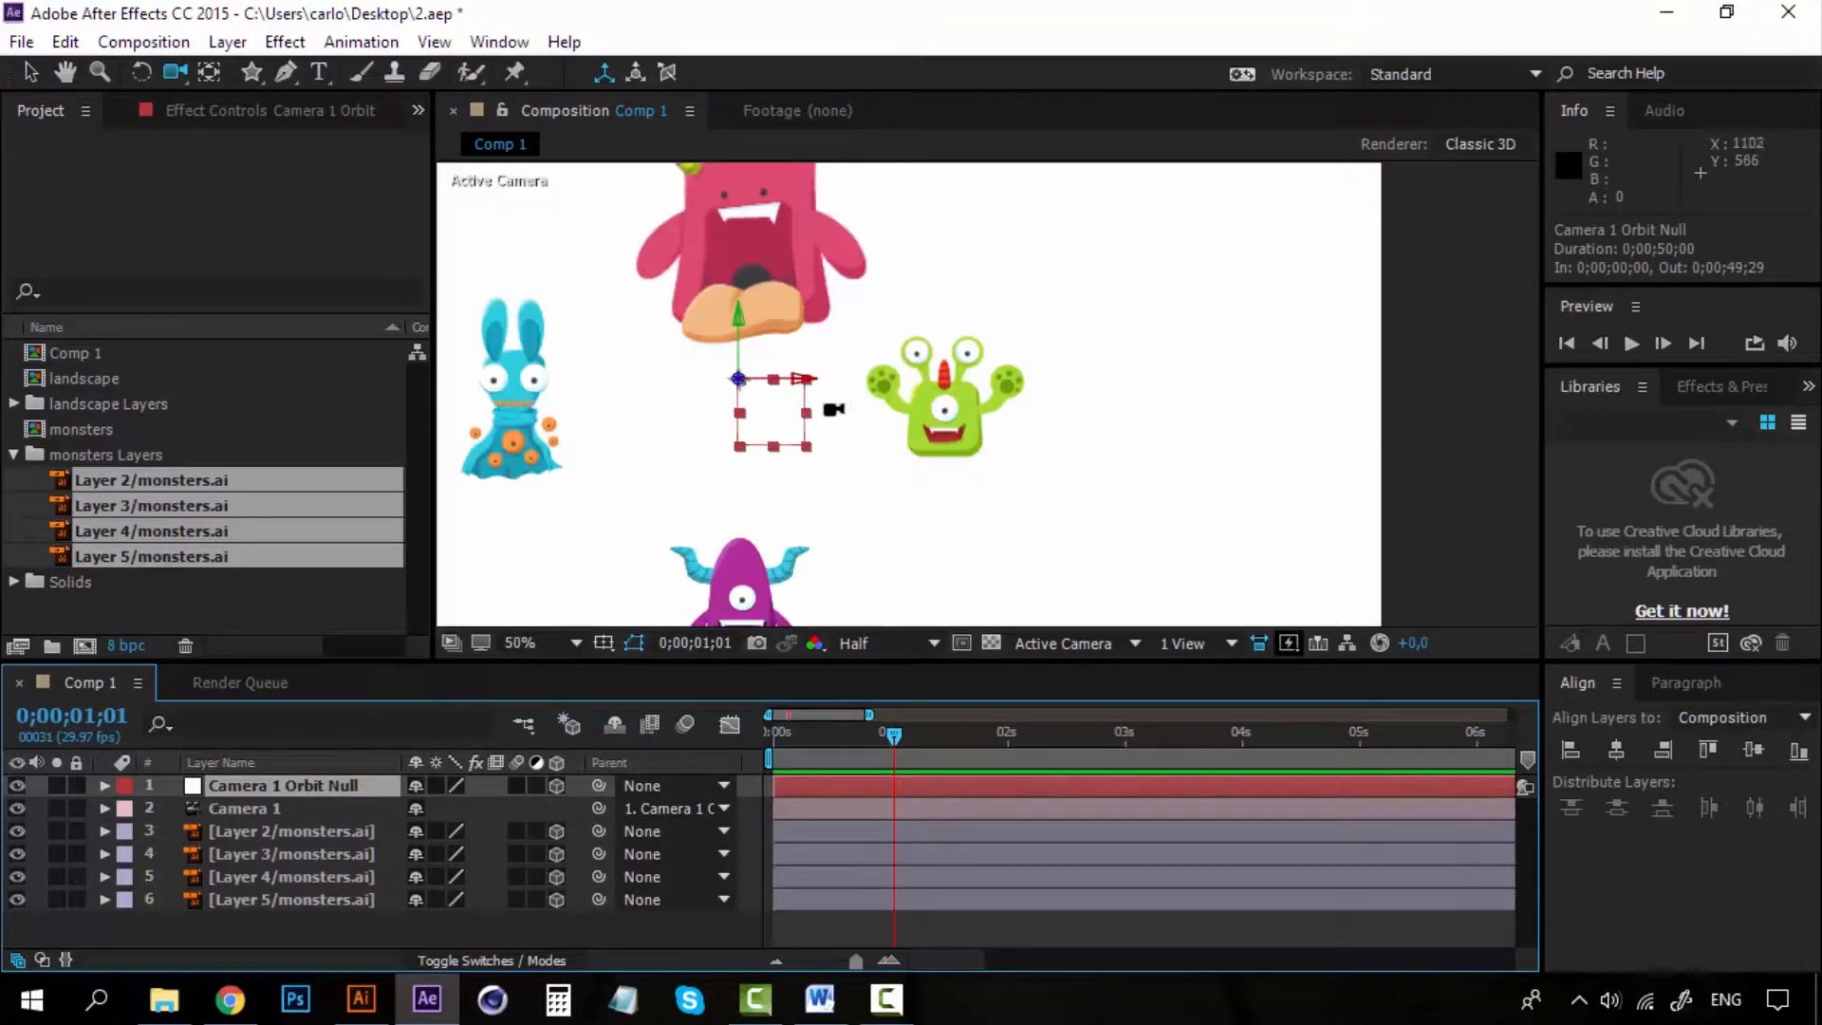
scroll(576, 399, down, 2)
scroll(596, 334, up, 2)
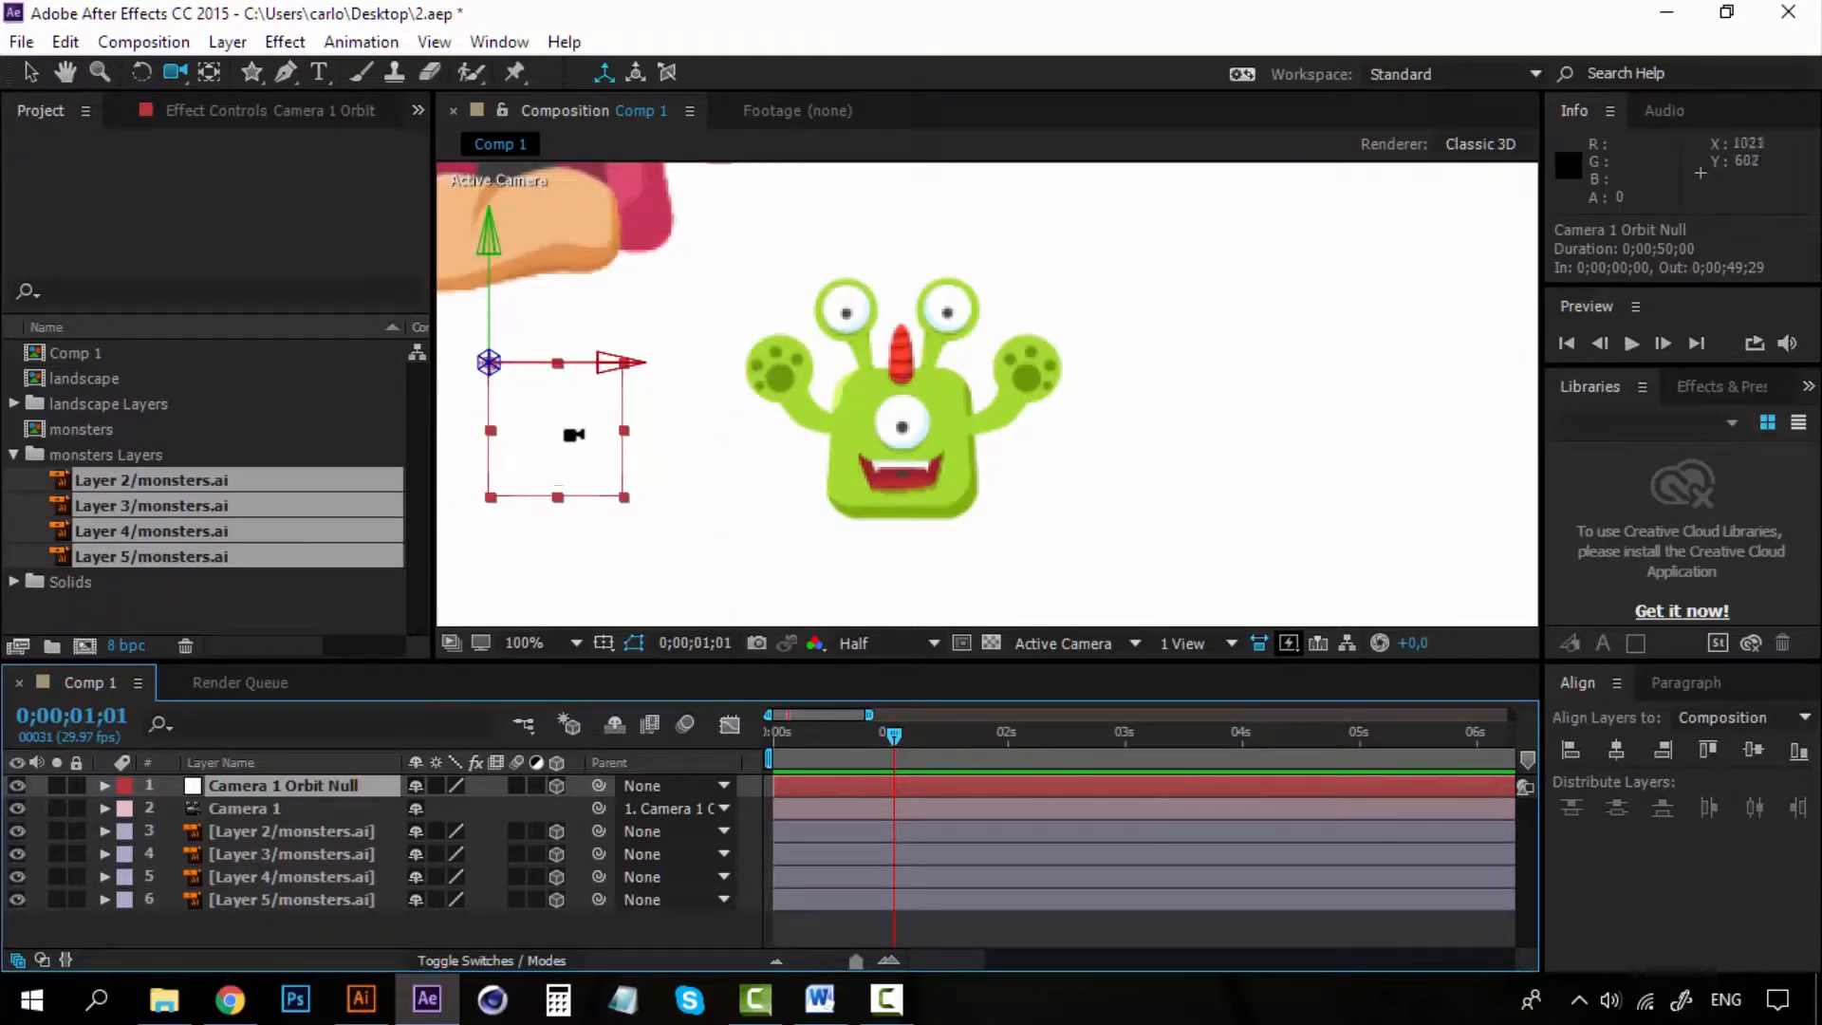
scroll(543, 449, down, 2)
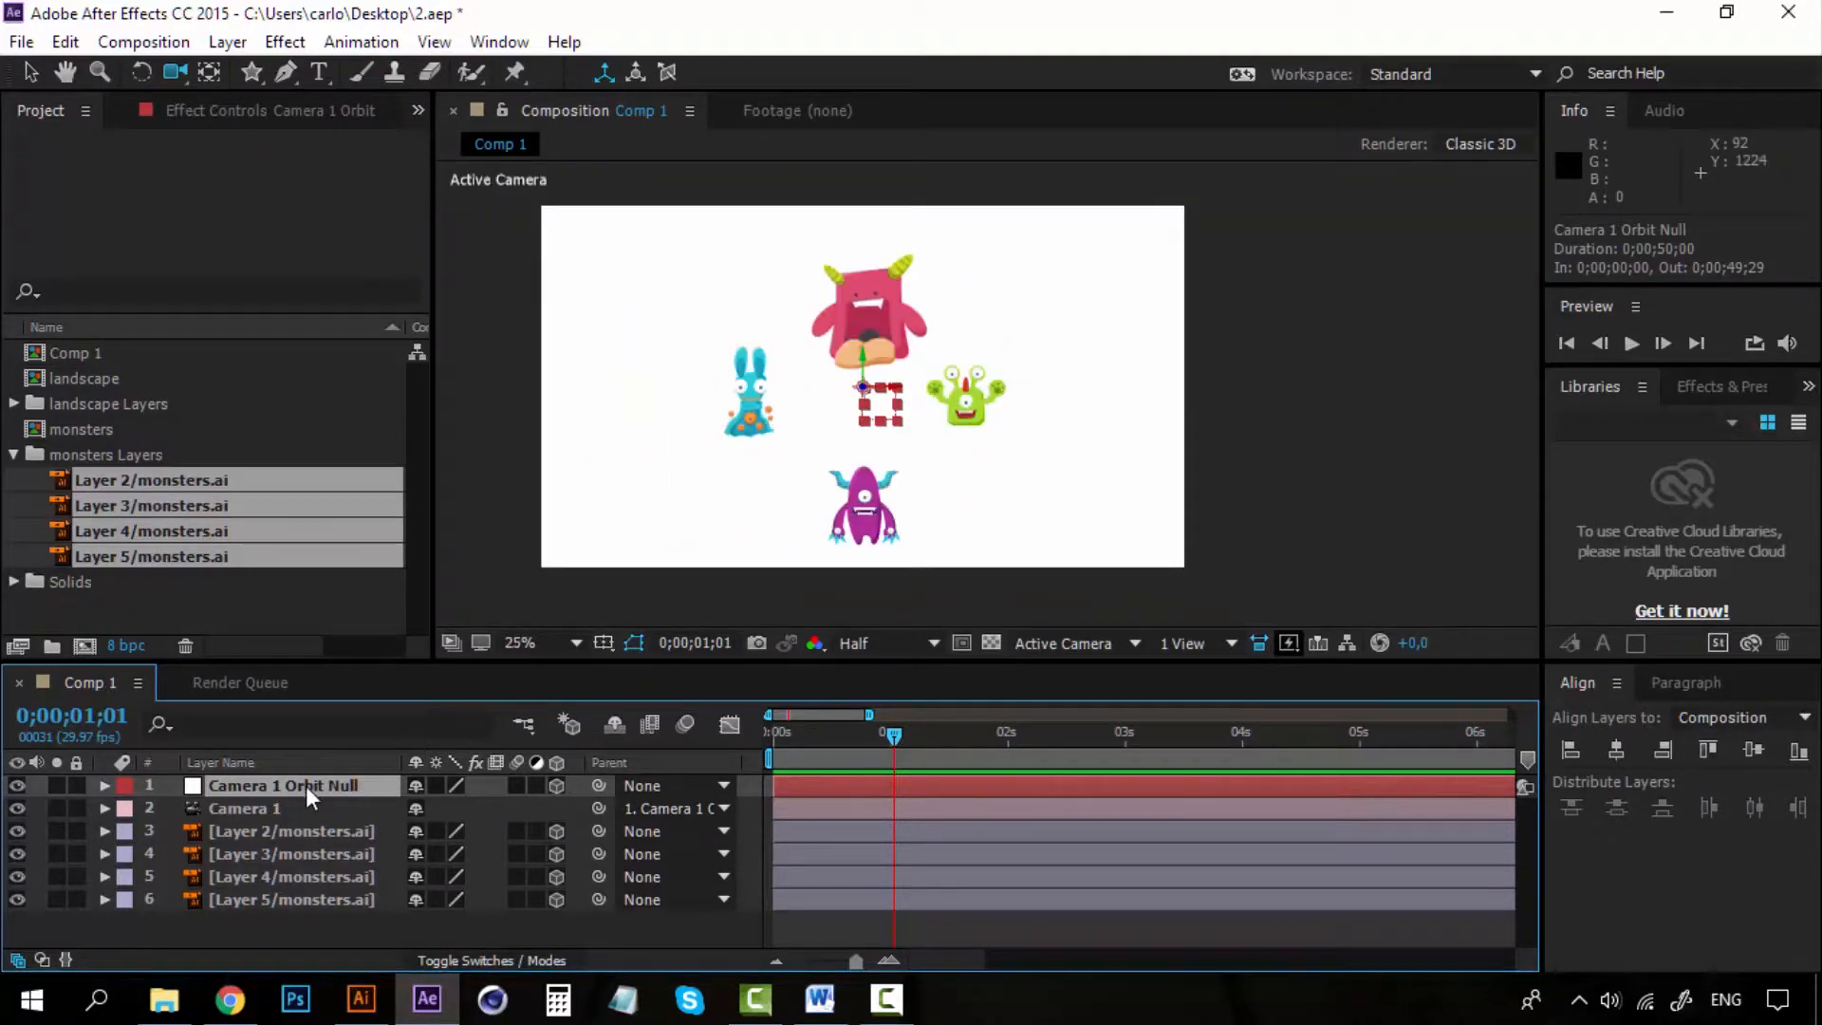
Step: Show the composition in the 2 Views - Horizontal layout and activate the Selection tool
click(1209, 642)
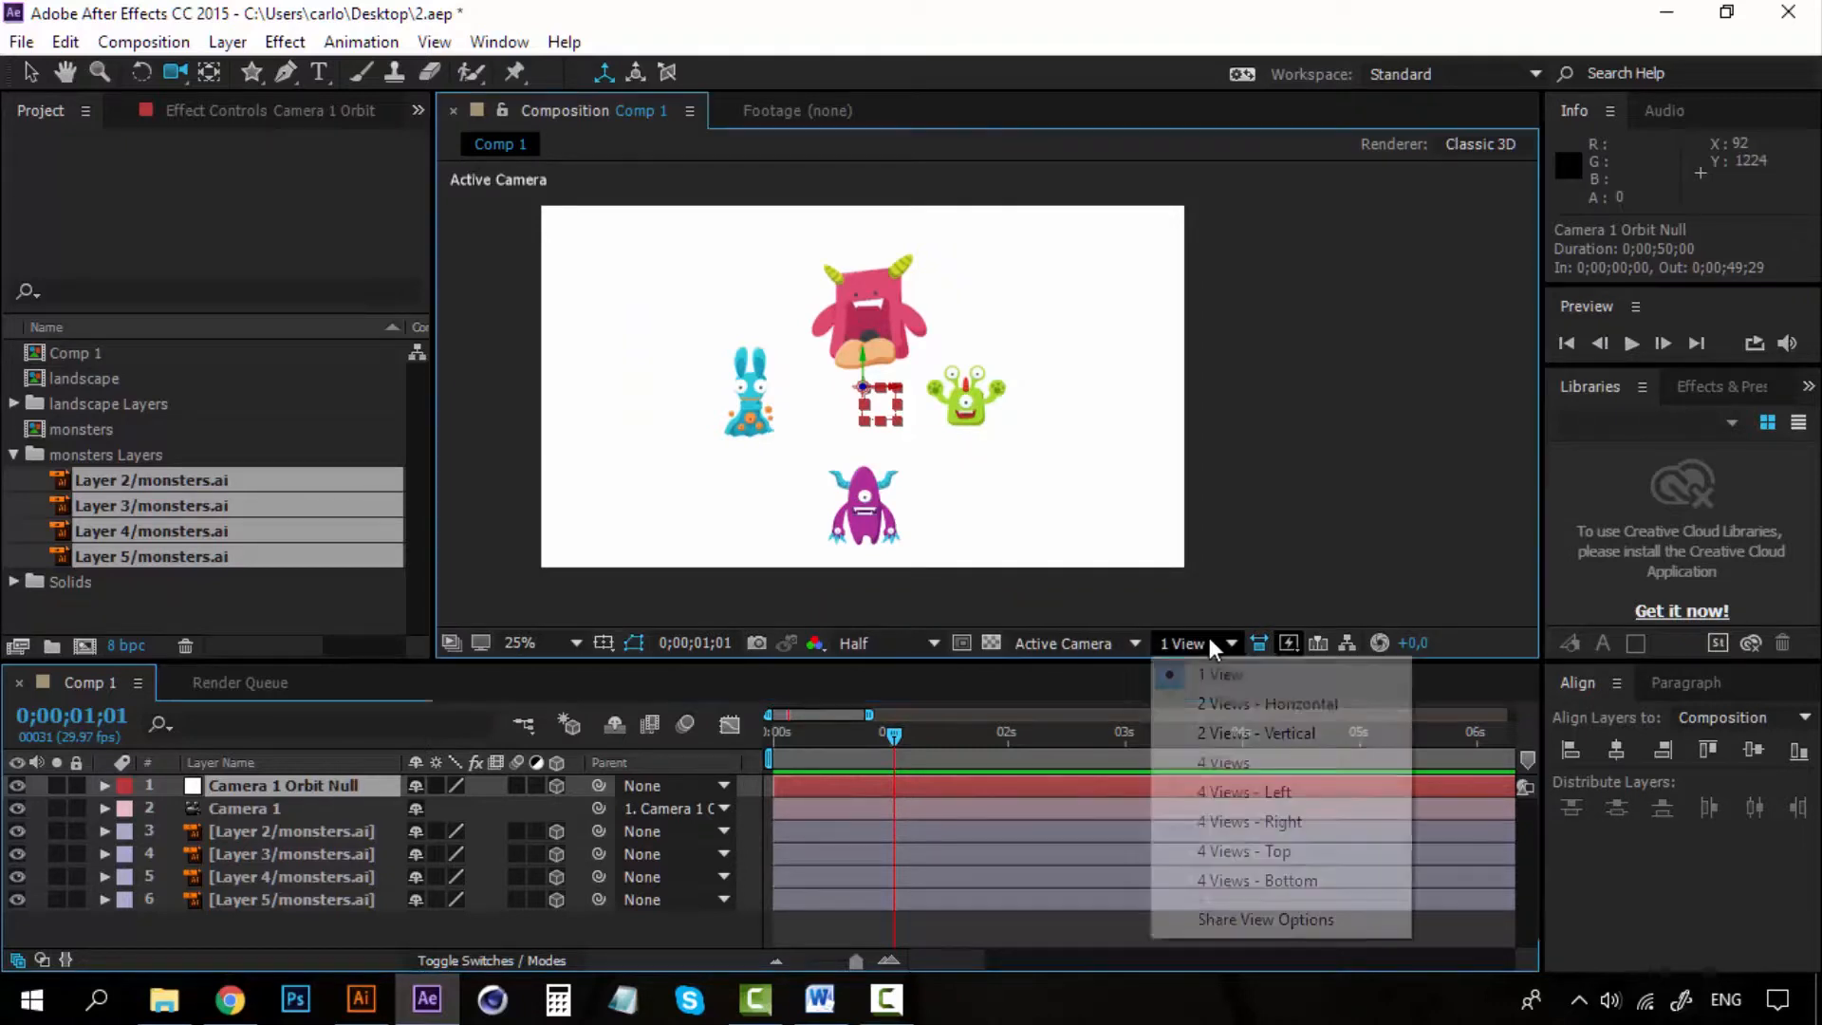
click(1227, 702)
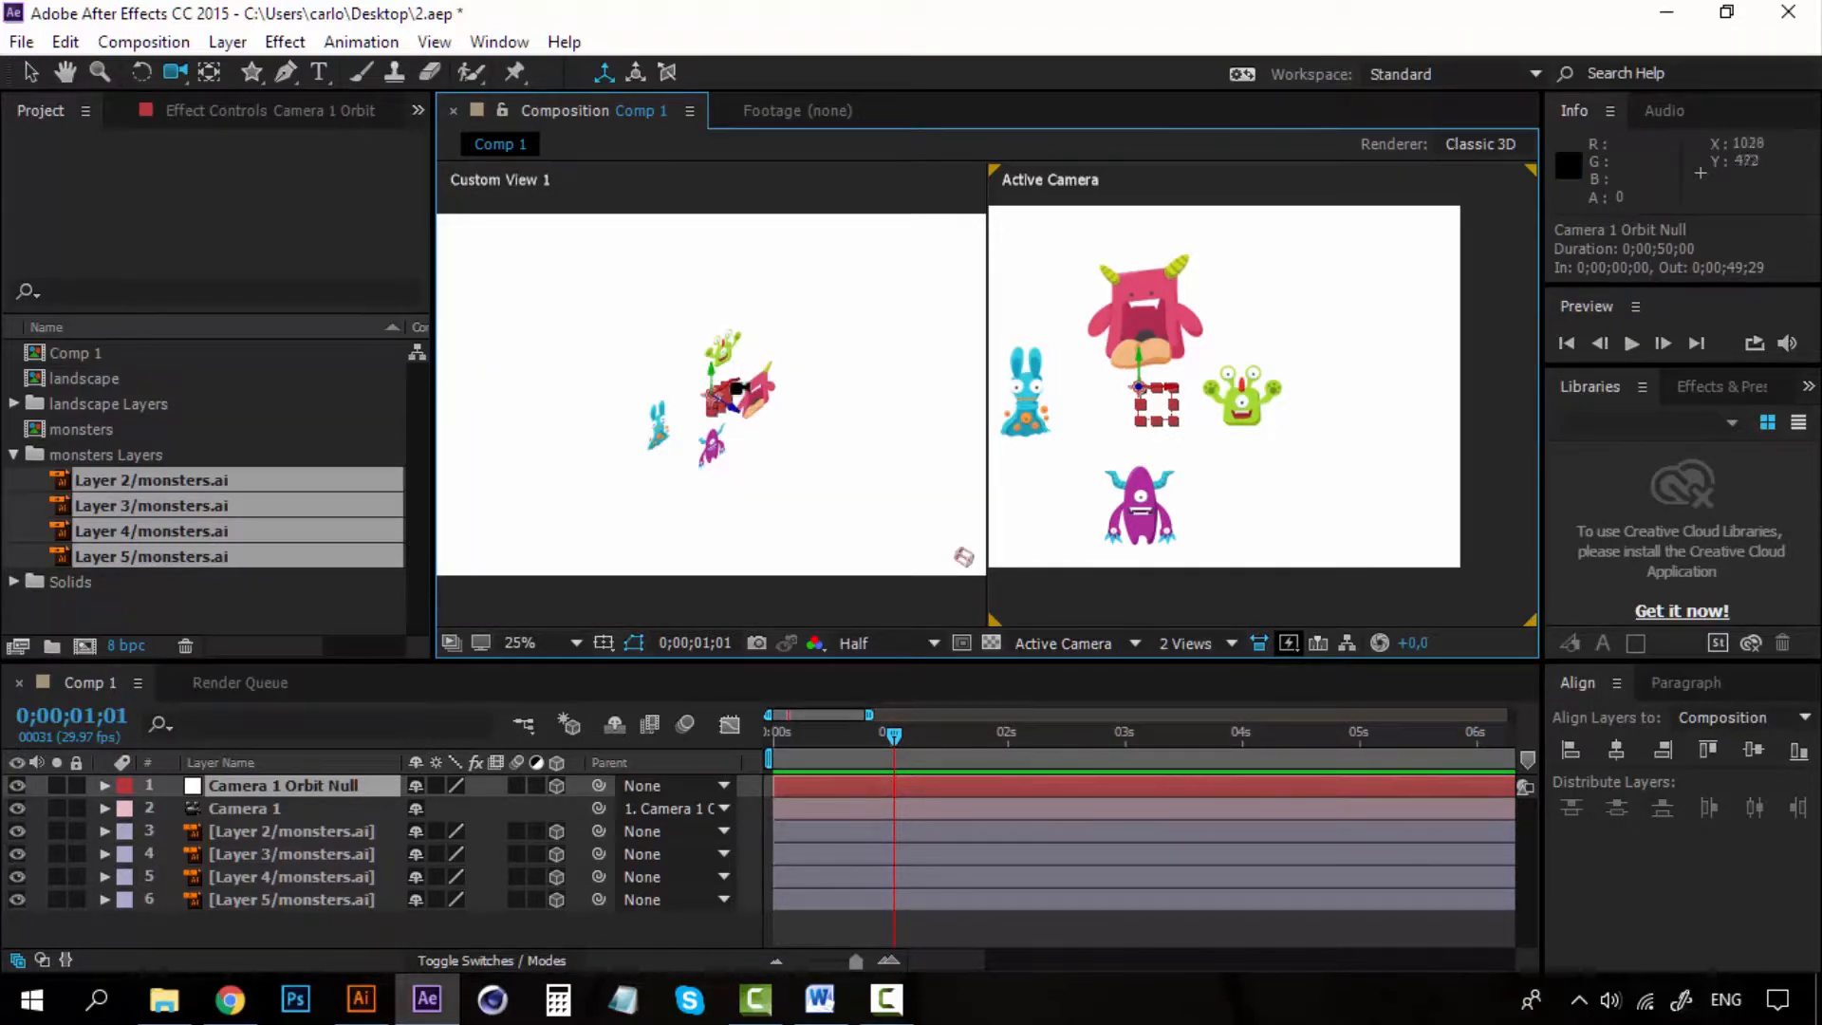
click(34, 72)
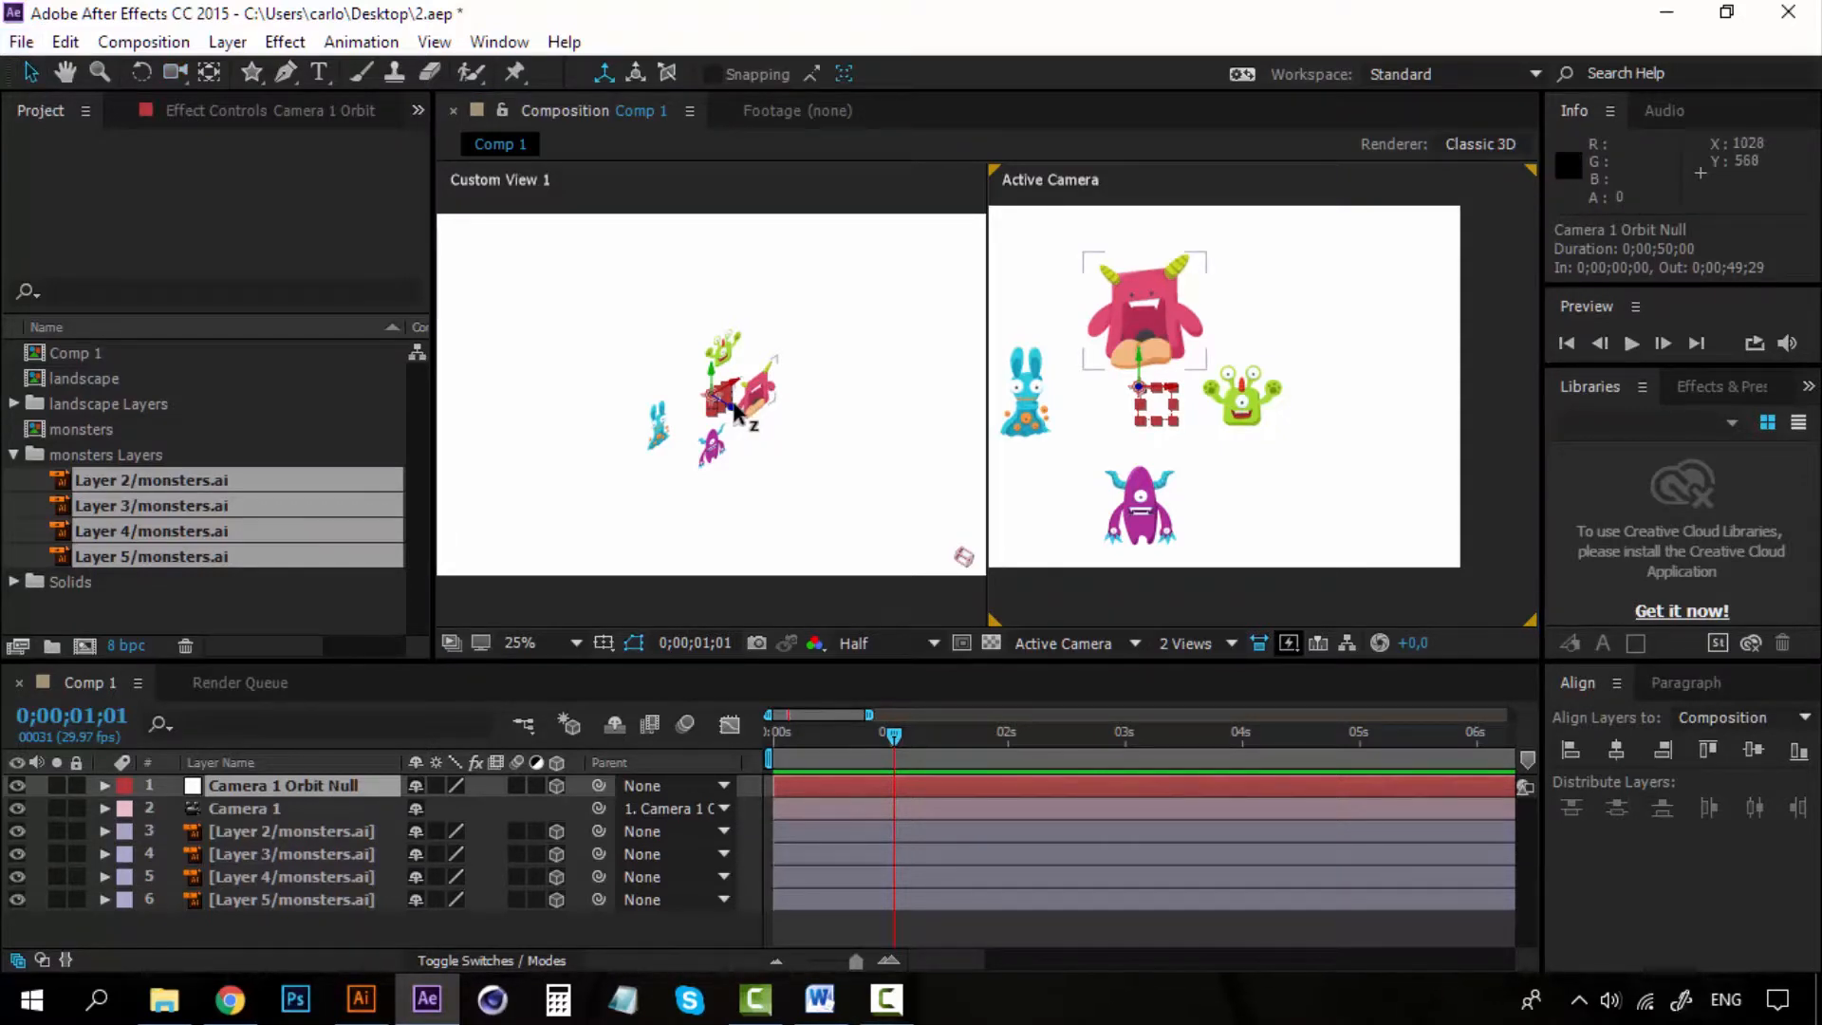
Step: Try moving the Camera 1 Orbit Null along Z to about 197 and back to about 84, and undo the moves
drag(735, 410, 689, 378)
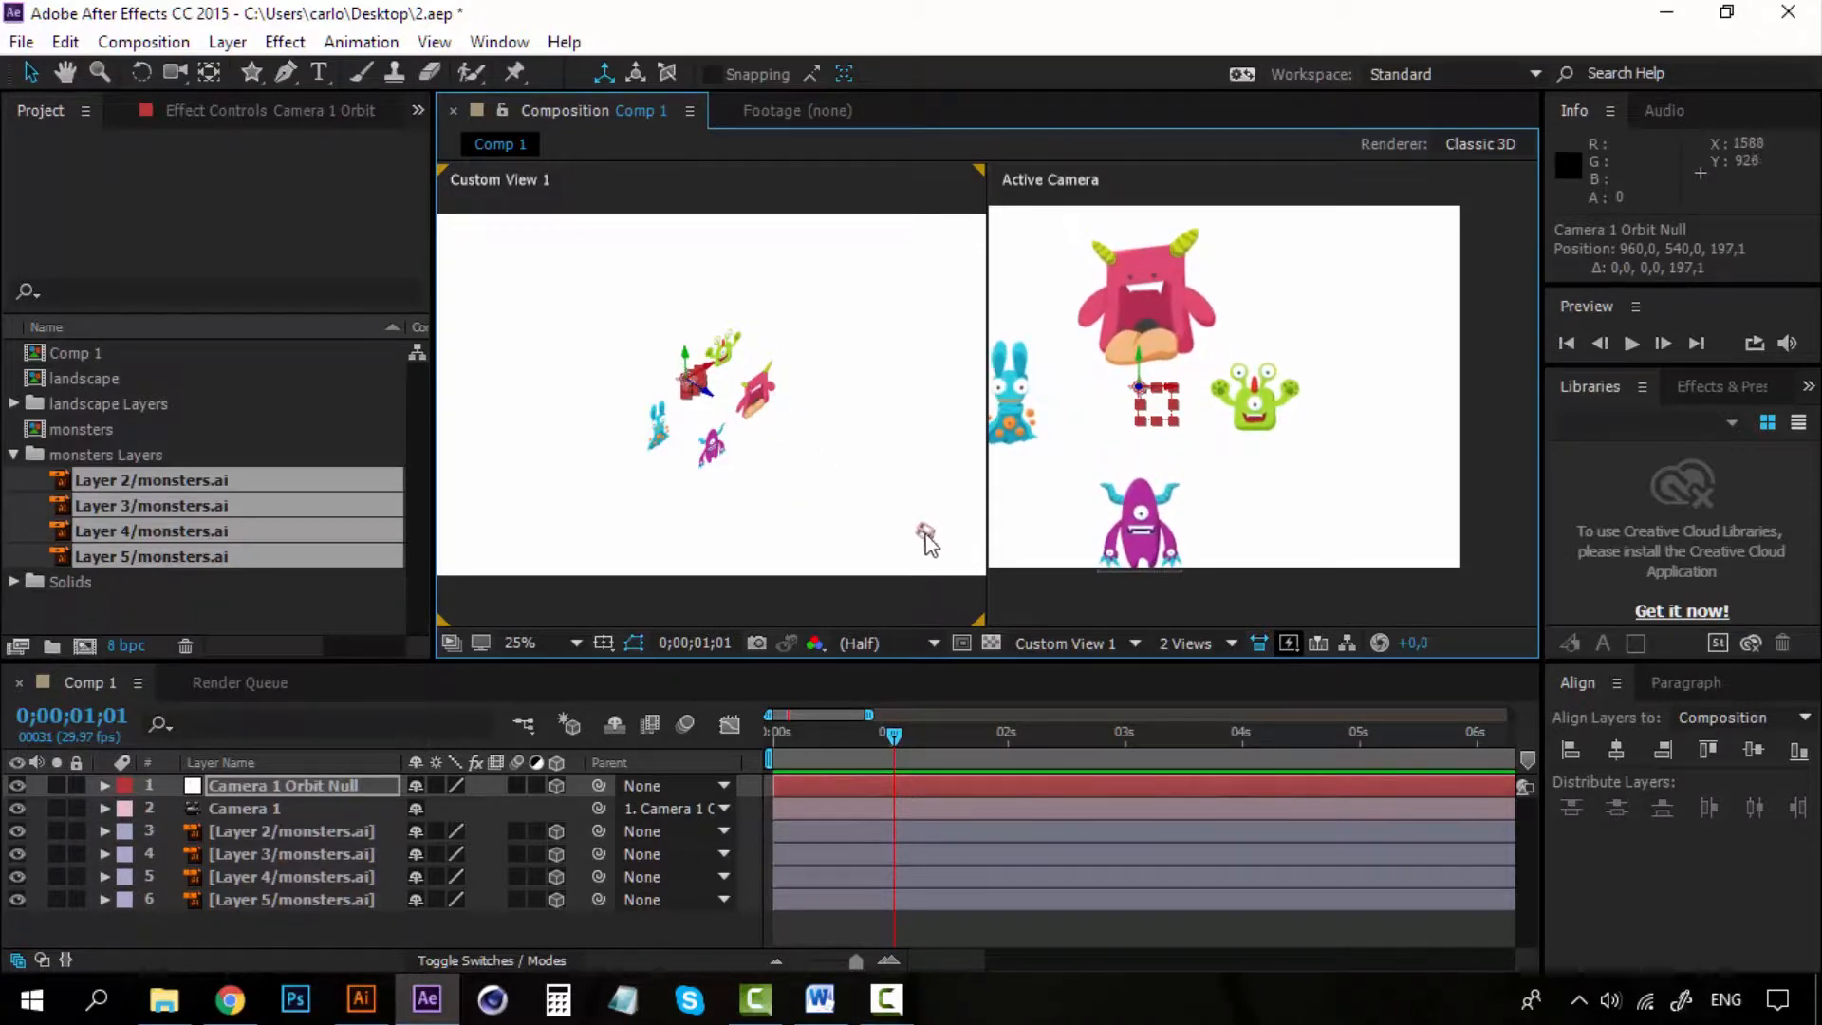
drag(709, 406, 731, 418)
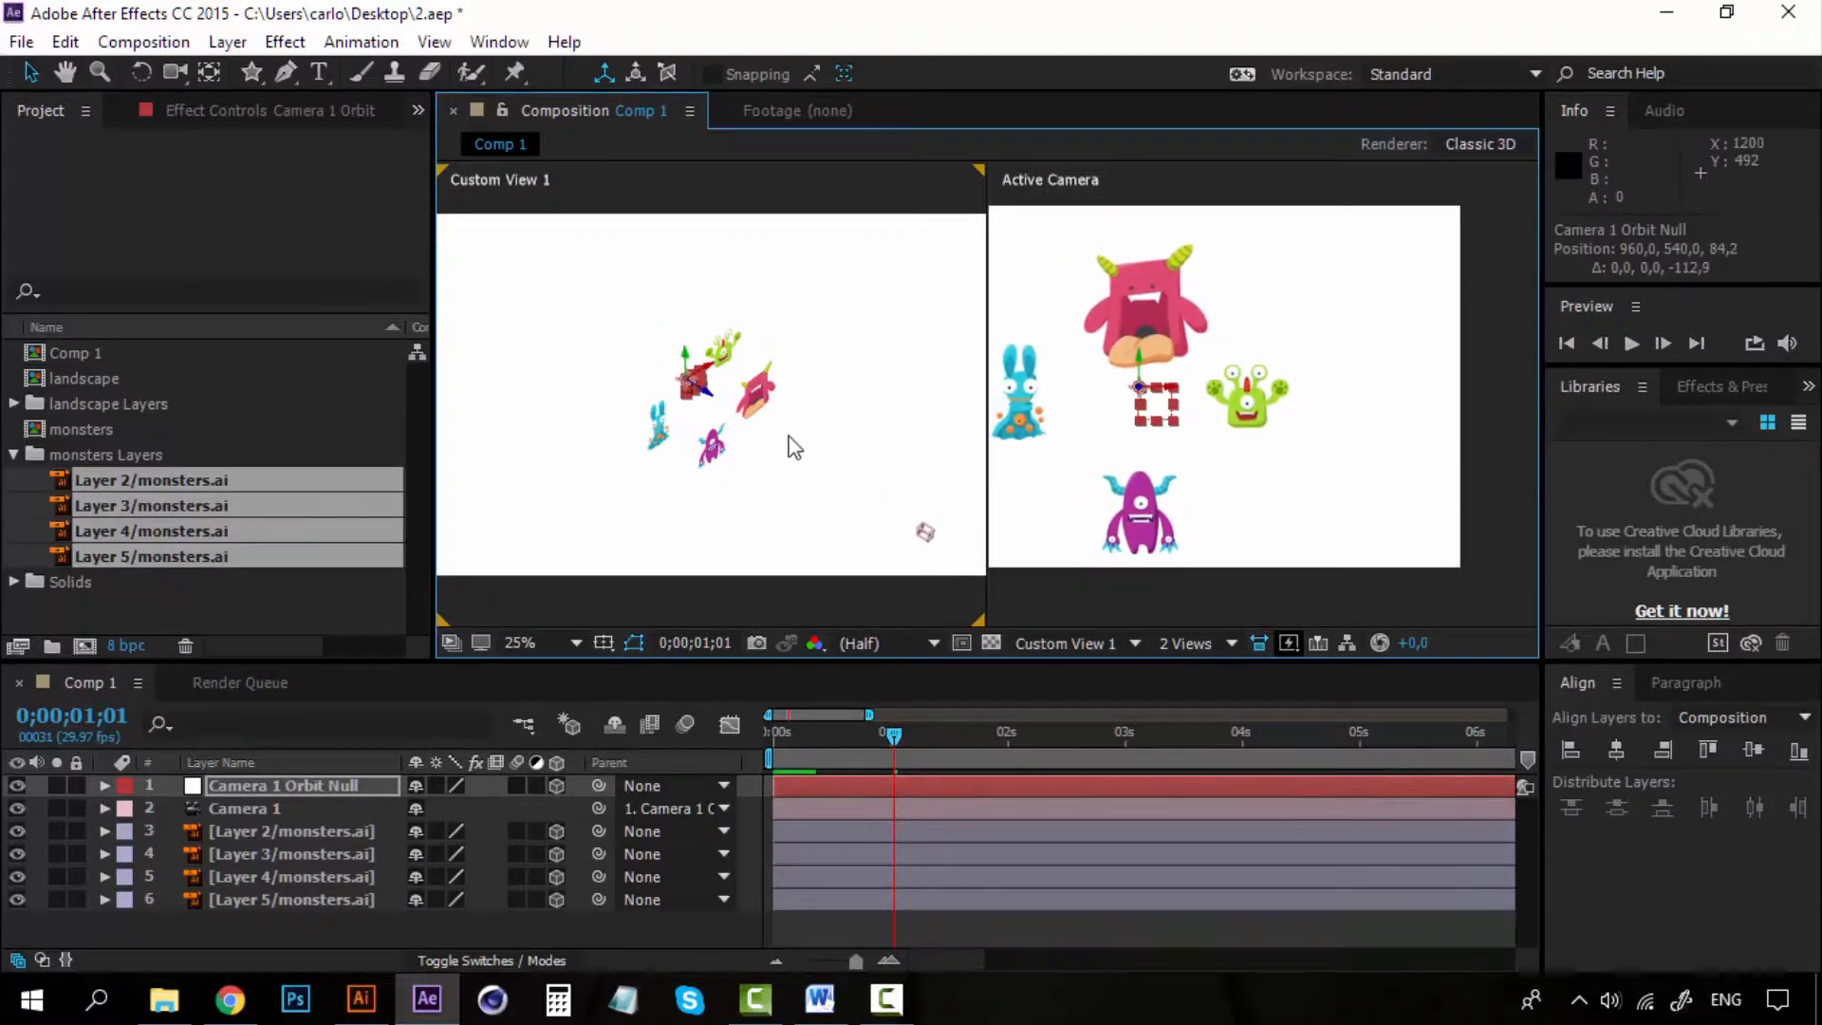
key(ctrl+z)
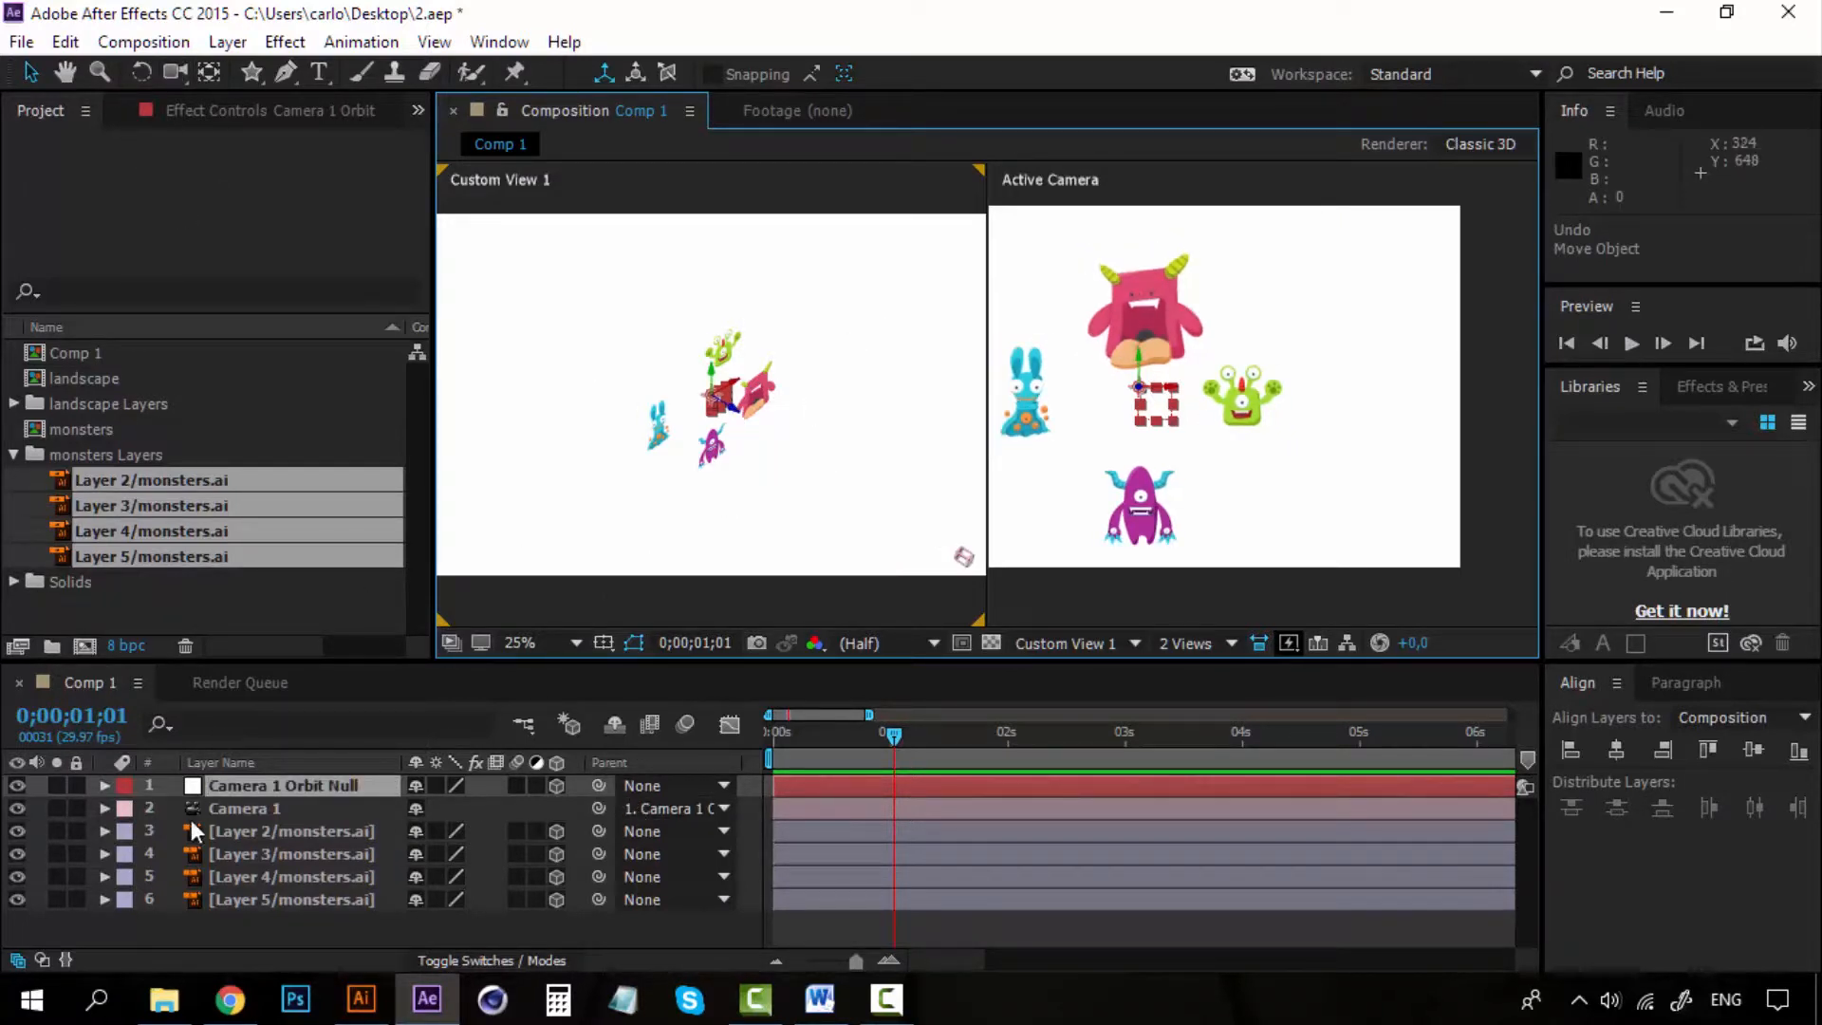
Step: Try rotating the Camera 1 Orbit Null, including 116° around X and 145° around Z, and undo the rotations
click(226, 786)
key(r)
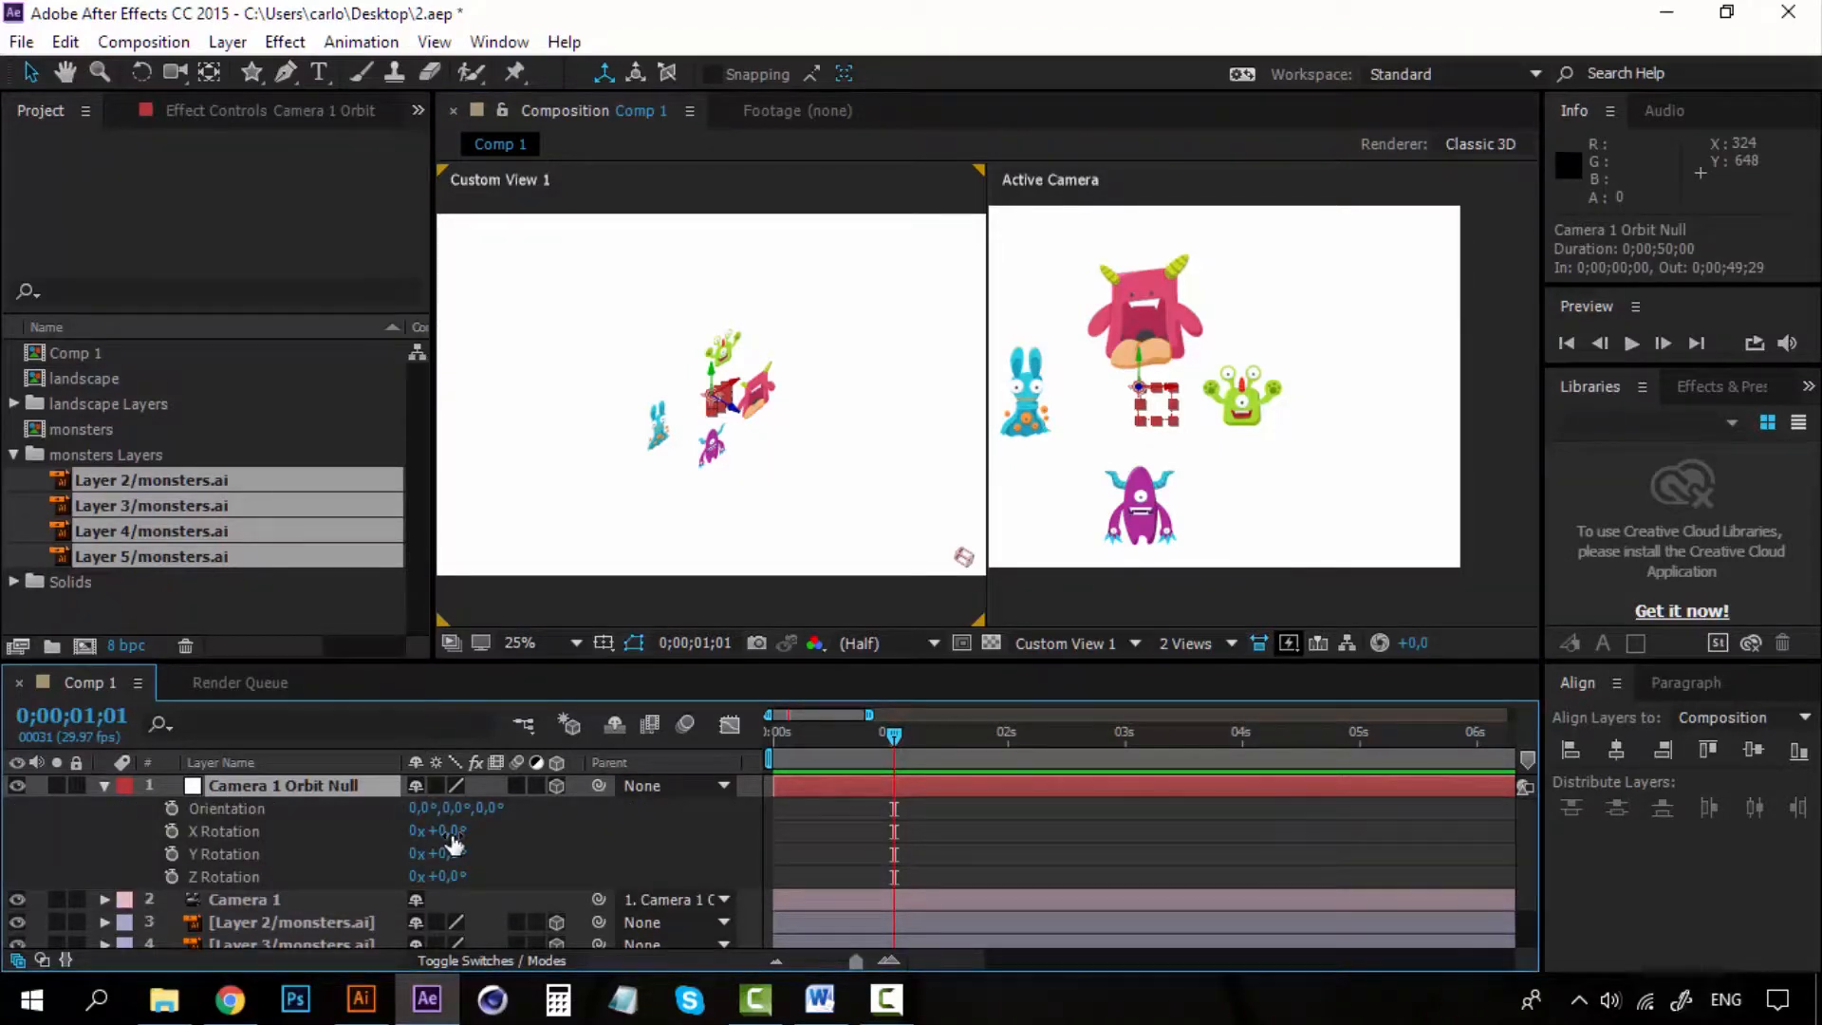
drag(453, 842, 593, 823)
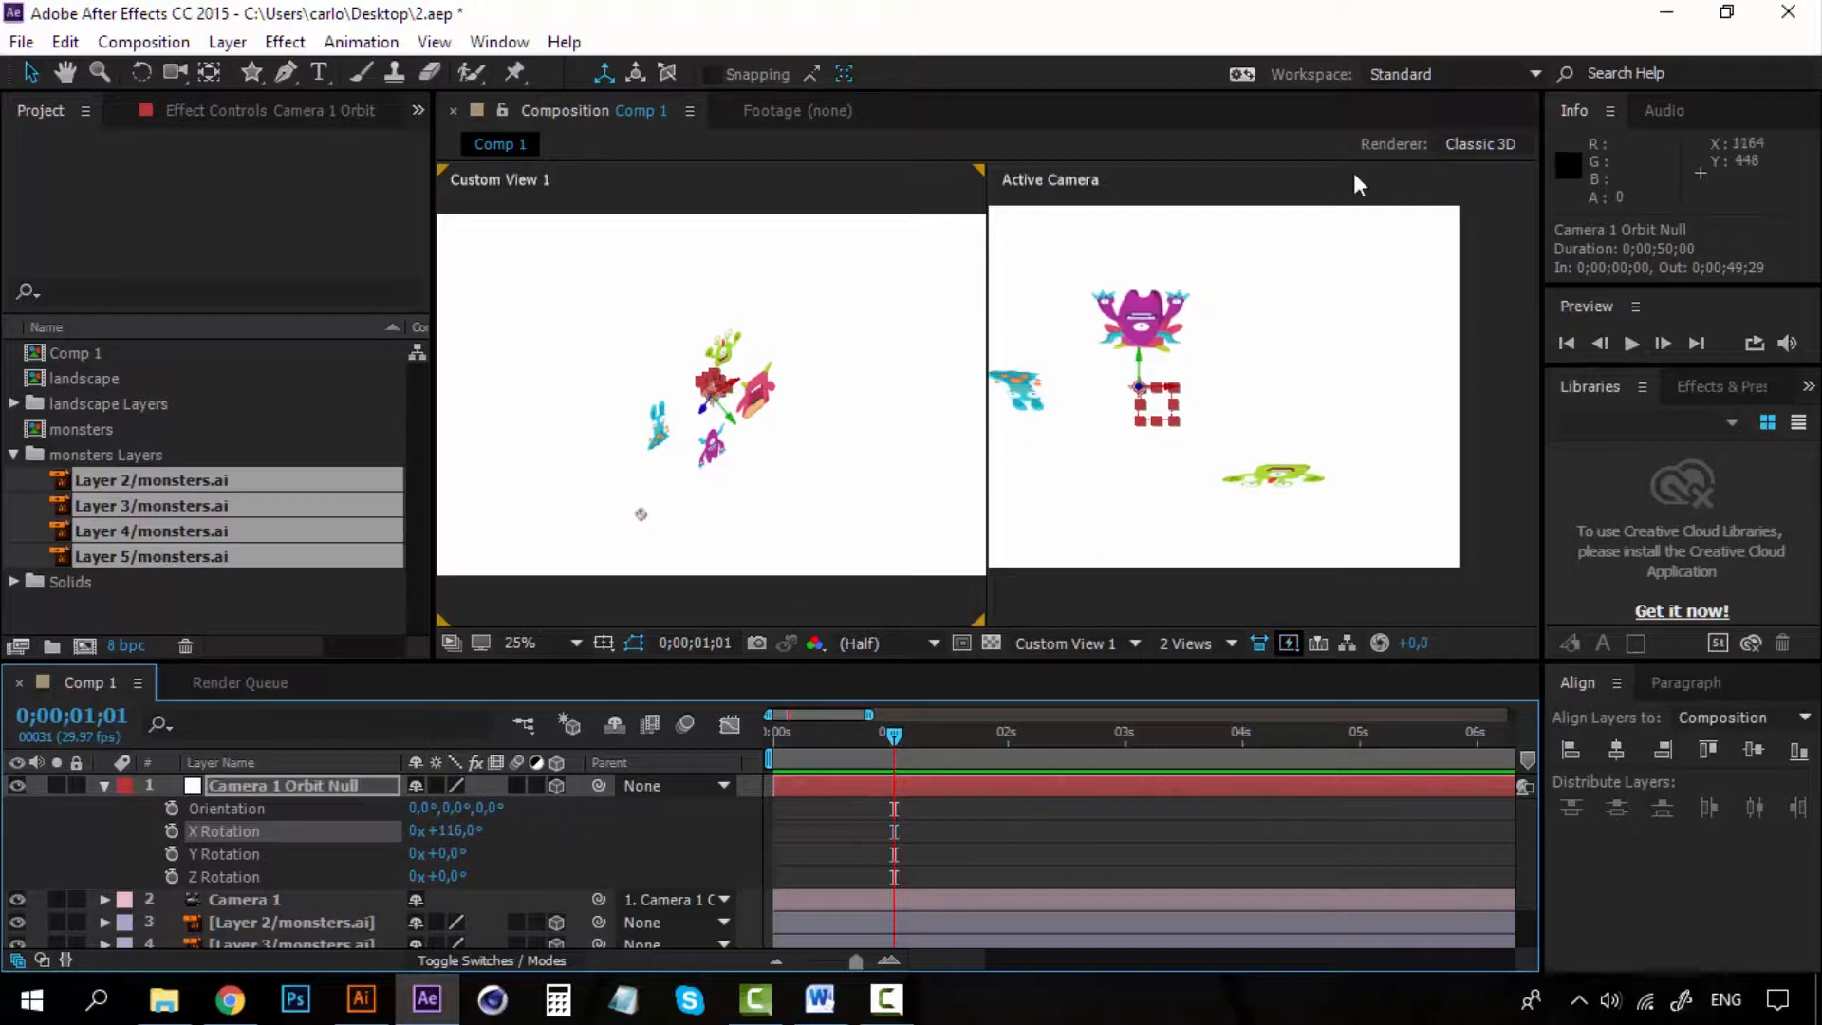
key(ctrl+z)
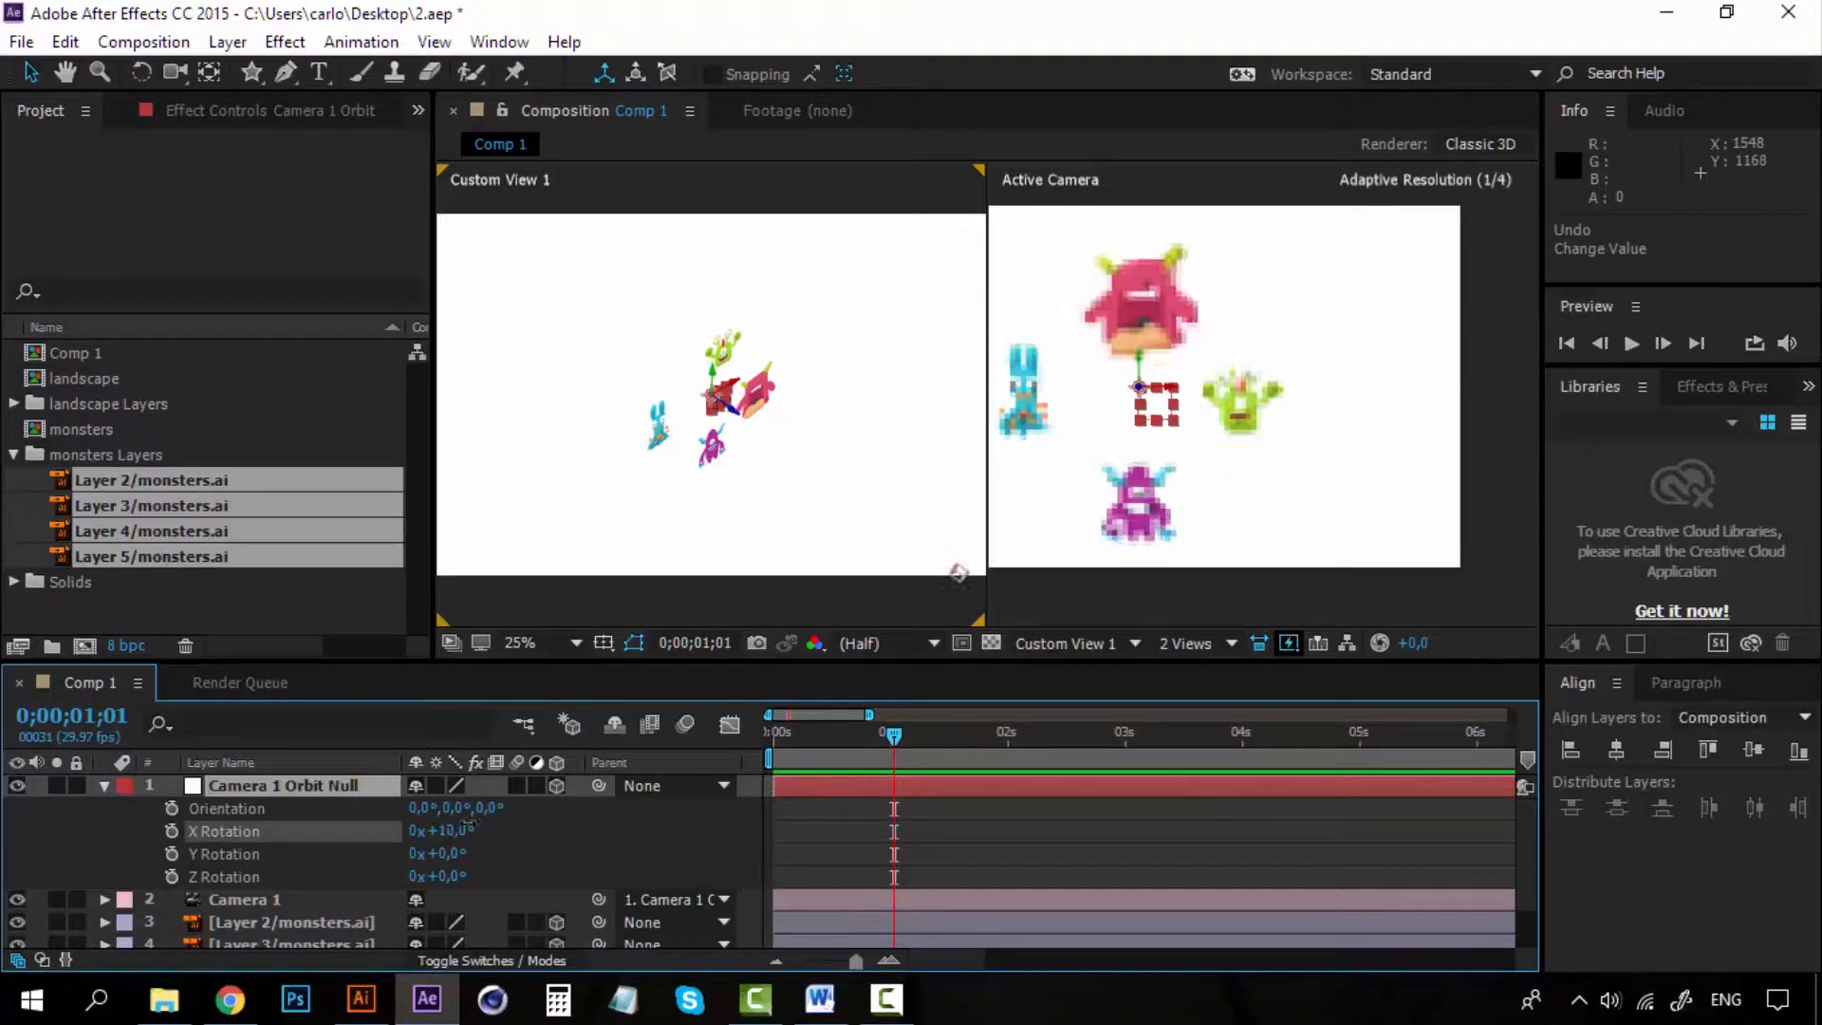
drag(470, 824, 590, 854)
key(ctrl+z)
key(ctrl+z)
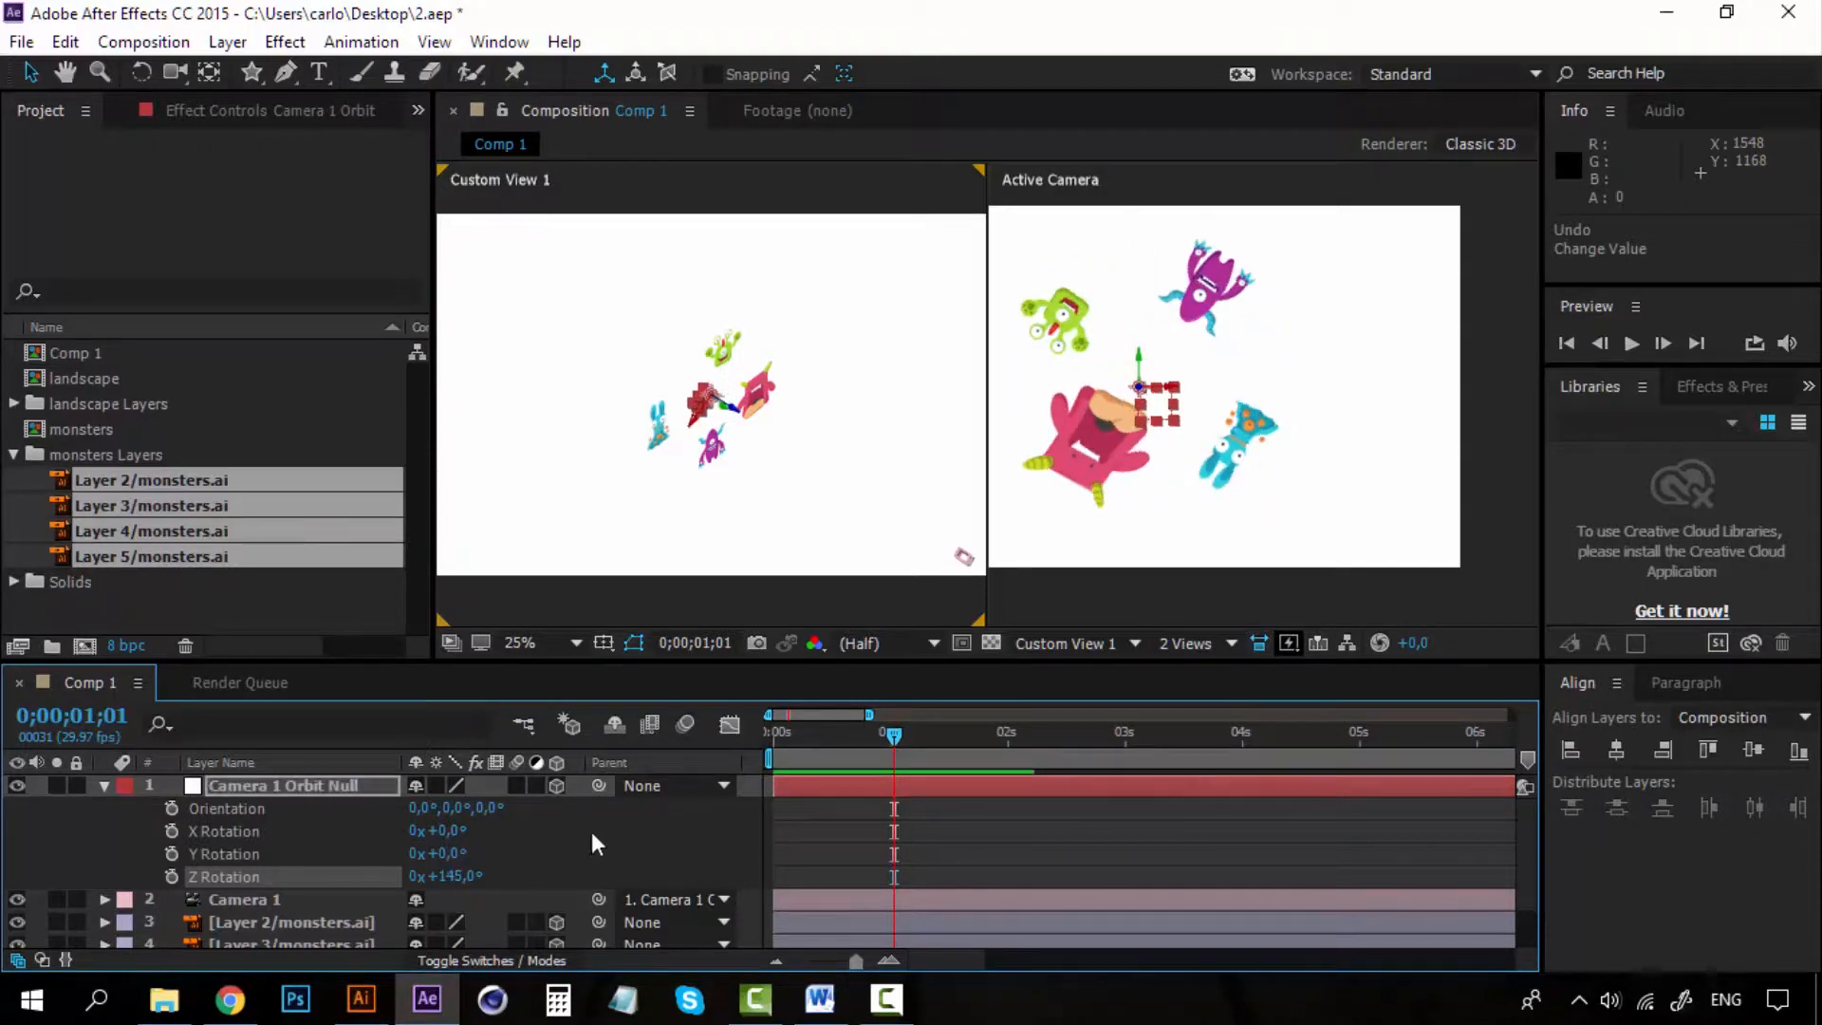
click(307, 784)
key(ctrl+z)
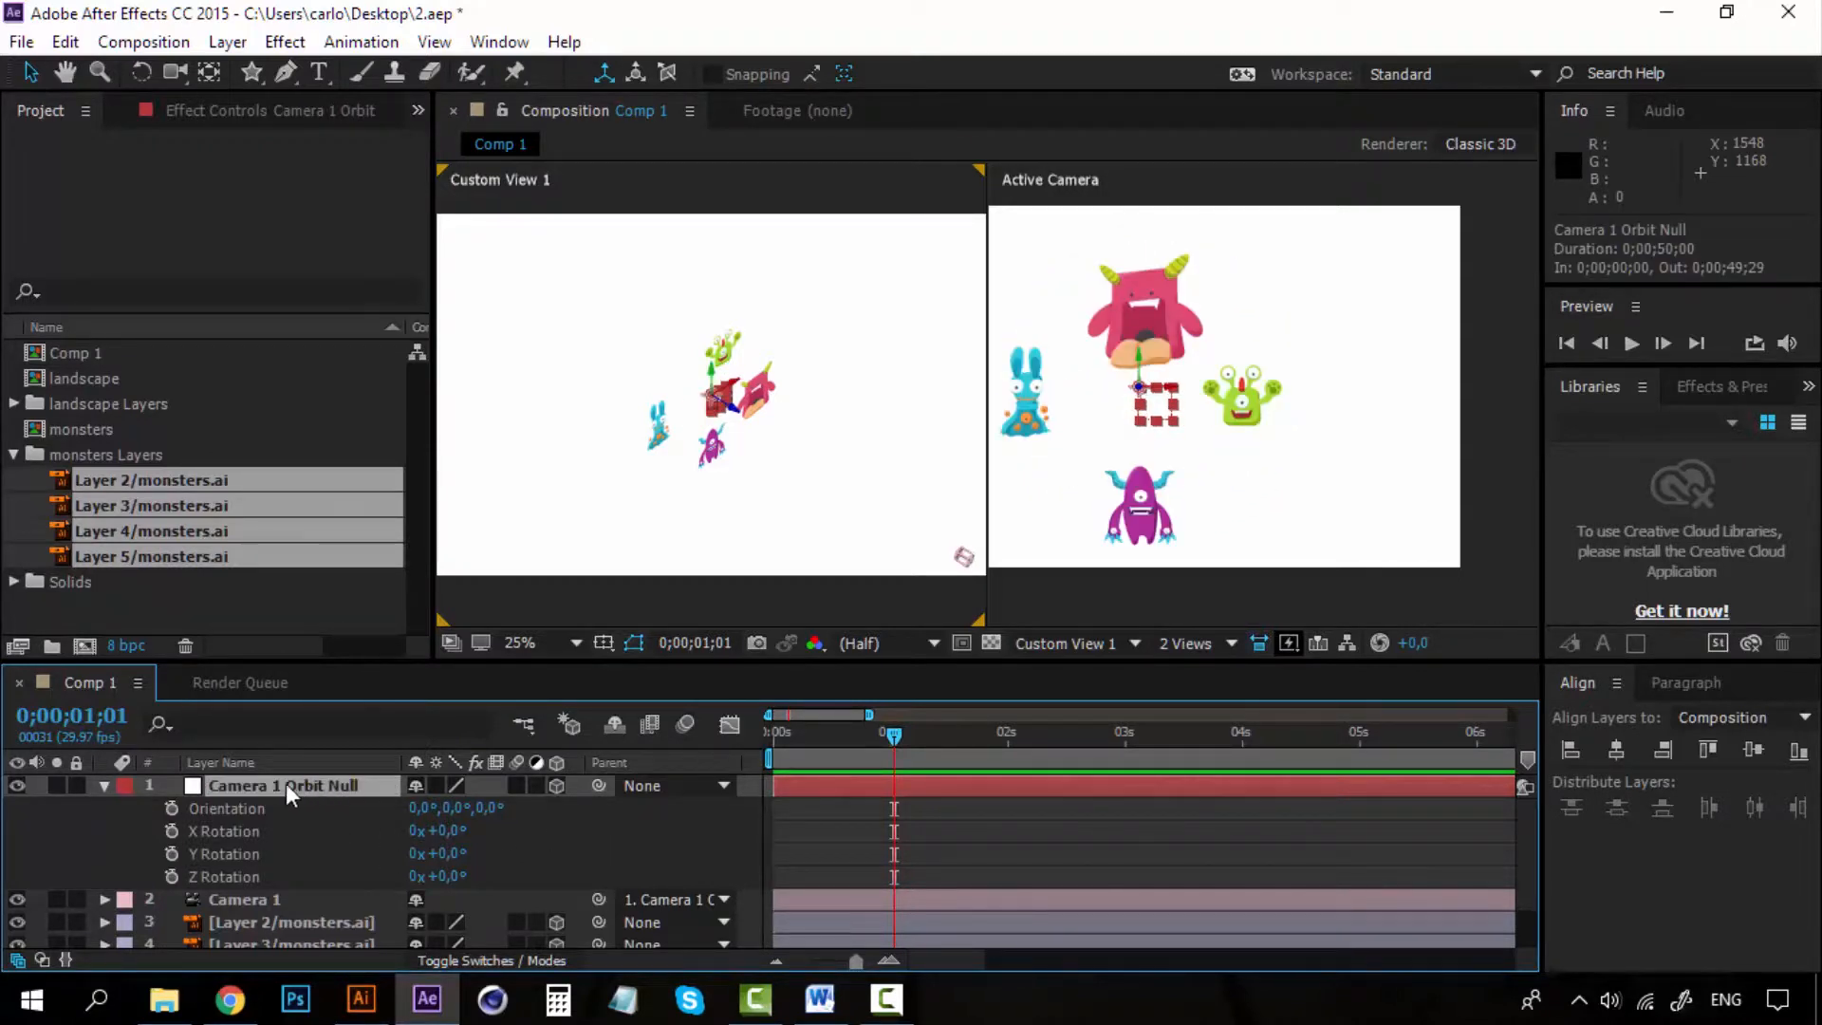
Step: Collapse the orbit null's rotation properties and return the composition to the 1 View layout
click(105, 786)
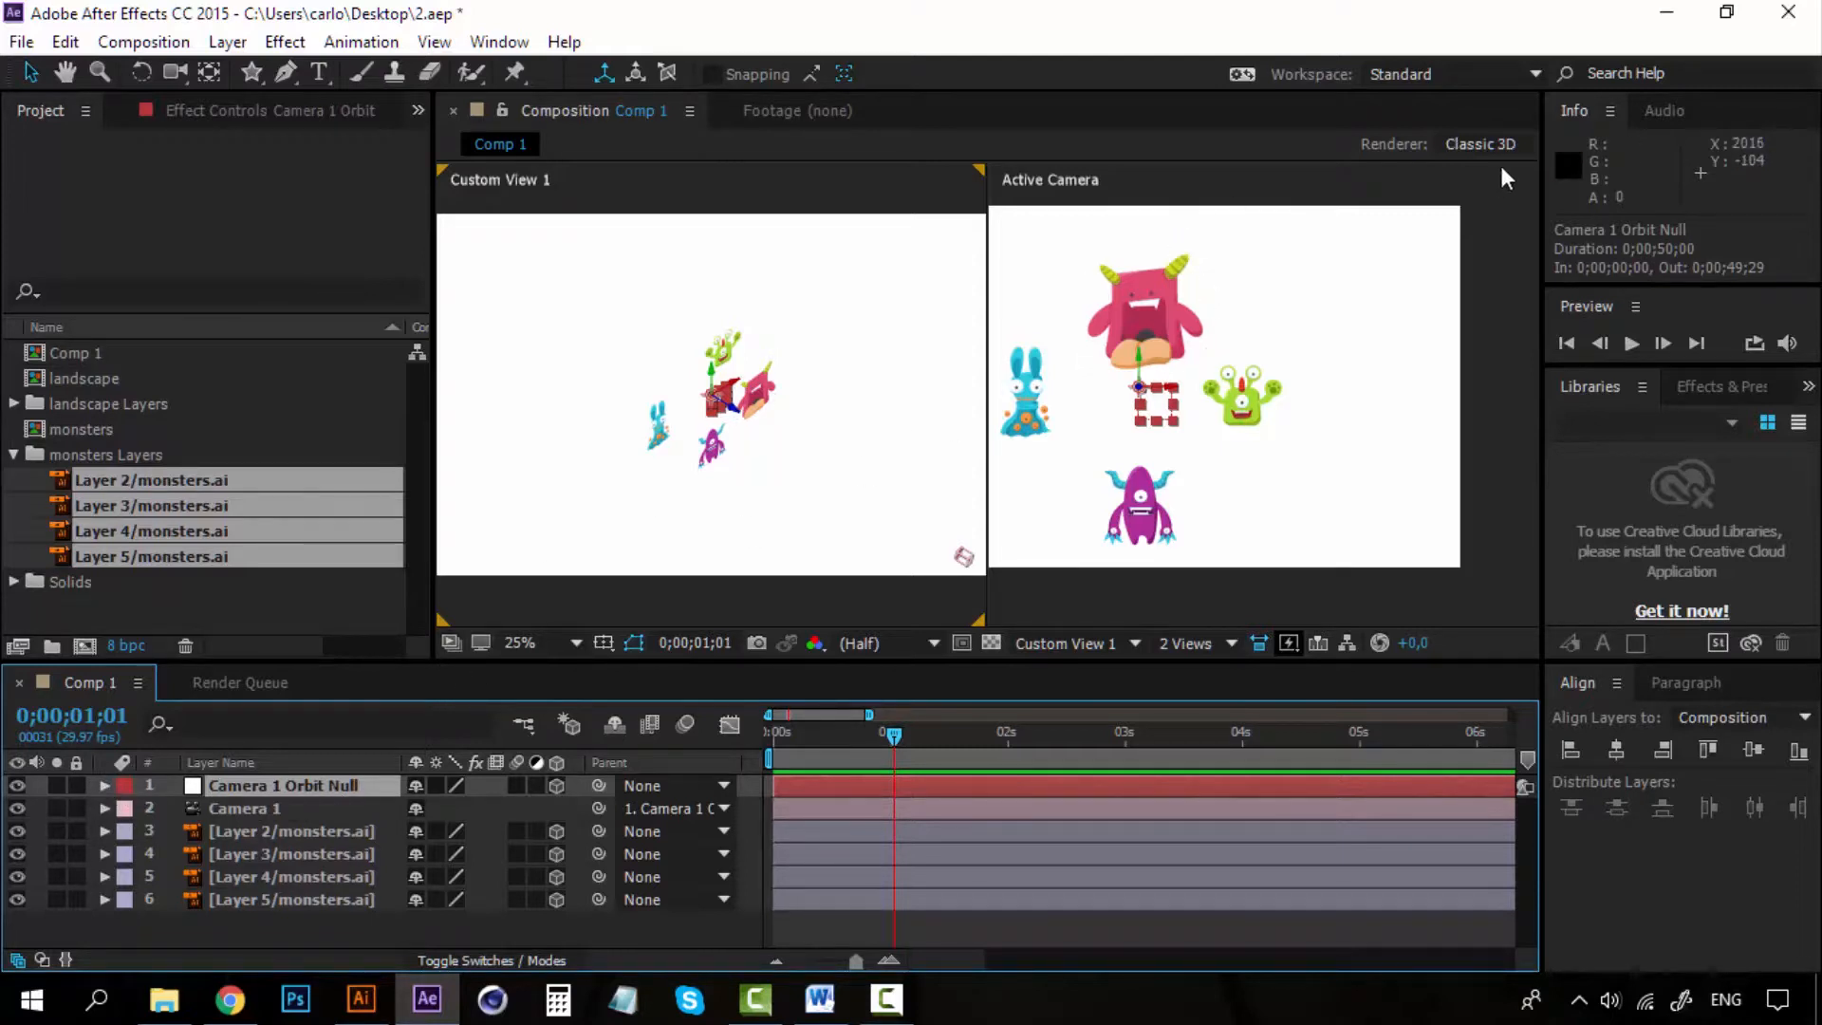
click(1186, 644)
click(1200, 668)
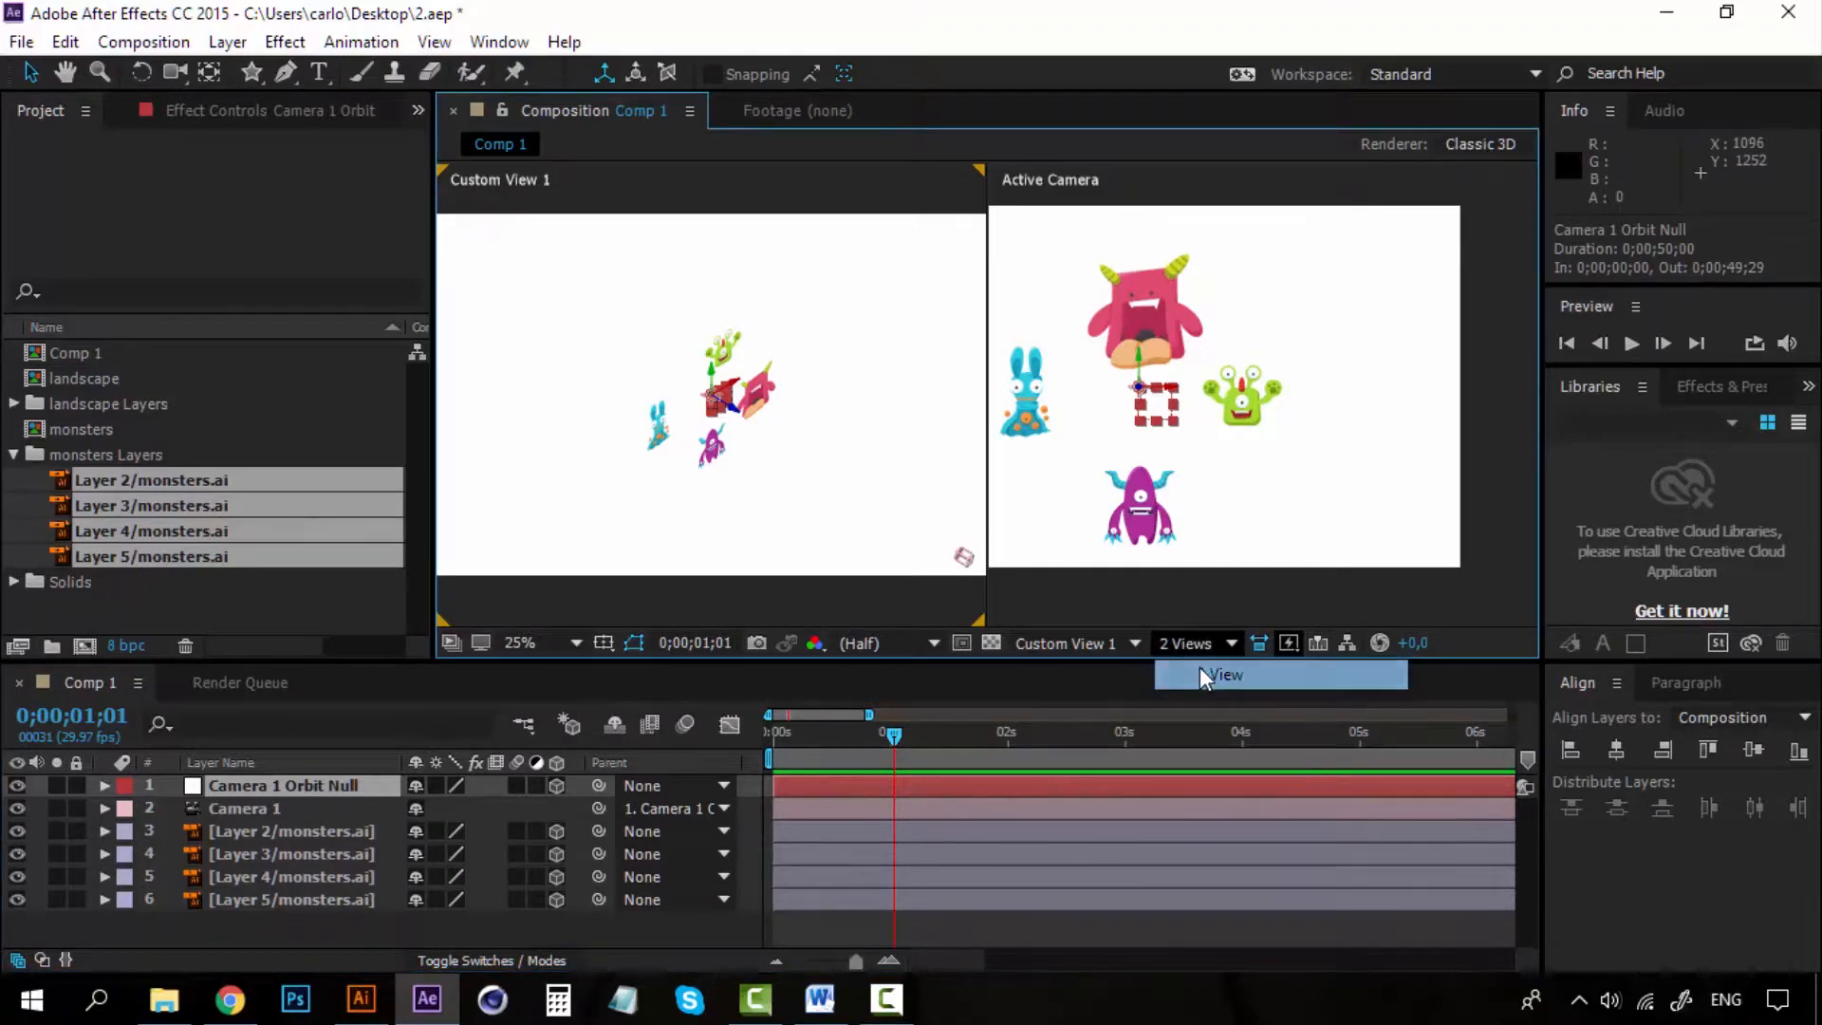
Step: Add a Position keyframe to the Camera 1 Orbit Null at 0;00;00;00
click(309, 793)
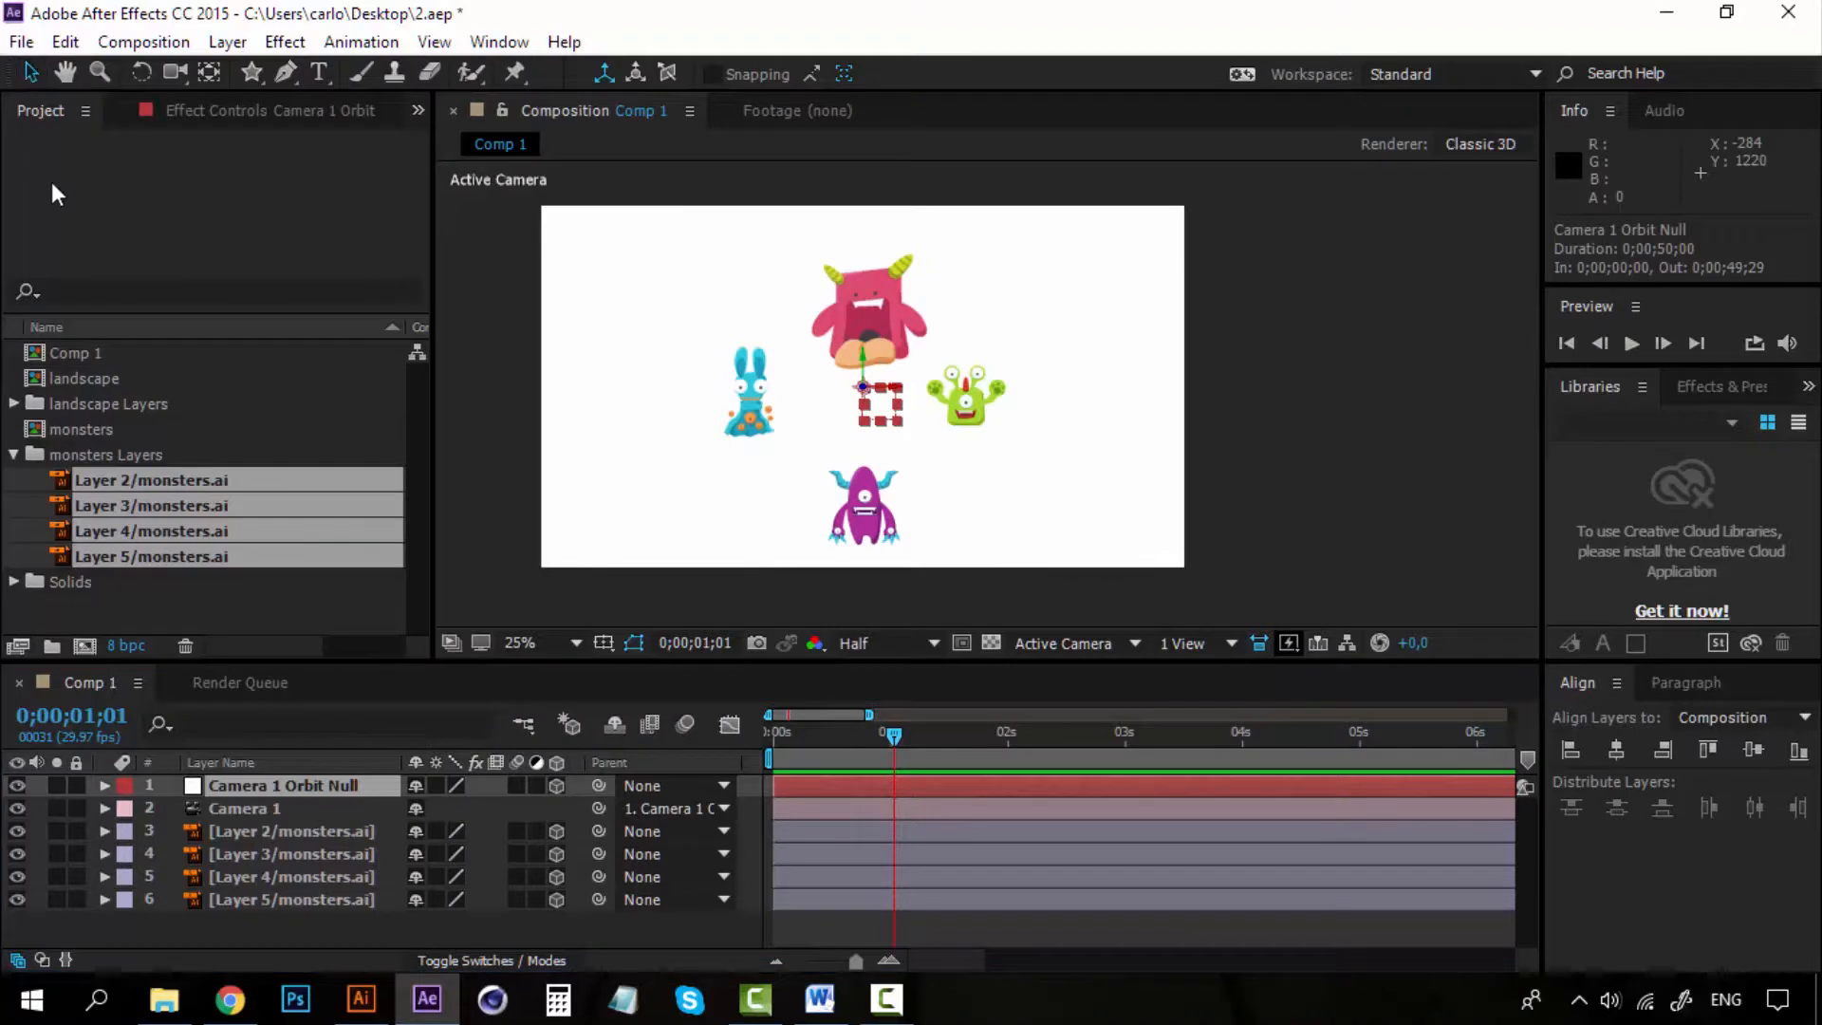
key(p)
drag(898, 731, 722, 725)
click(247, 833)
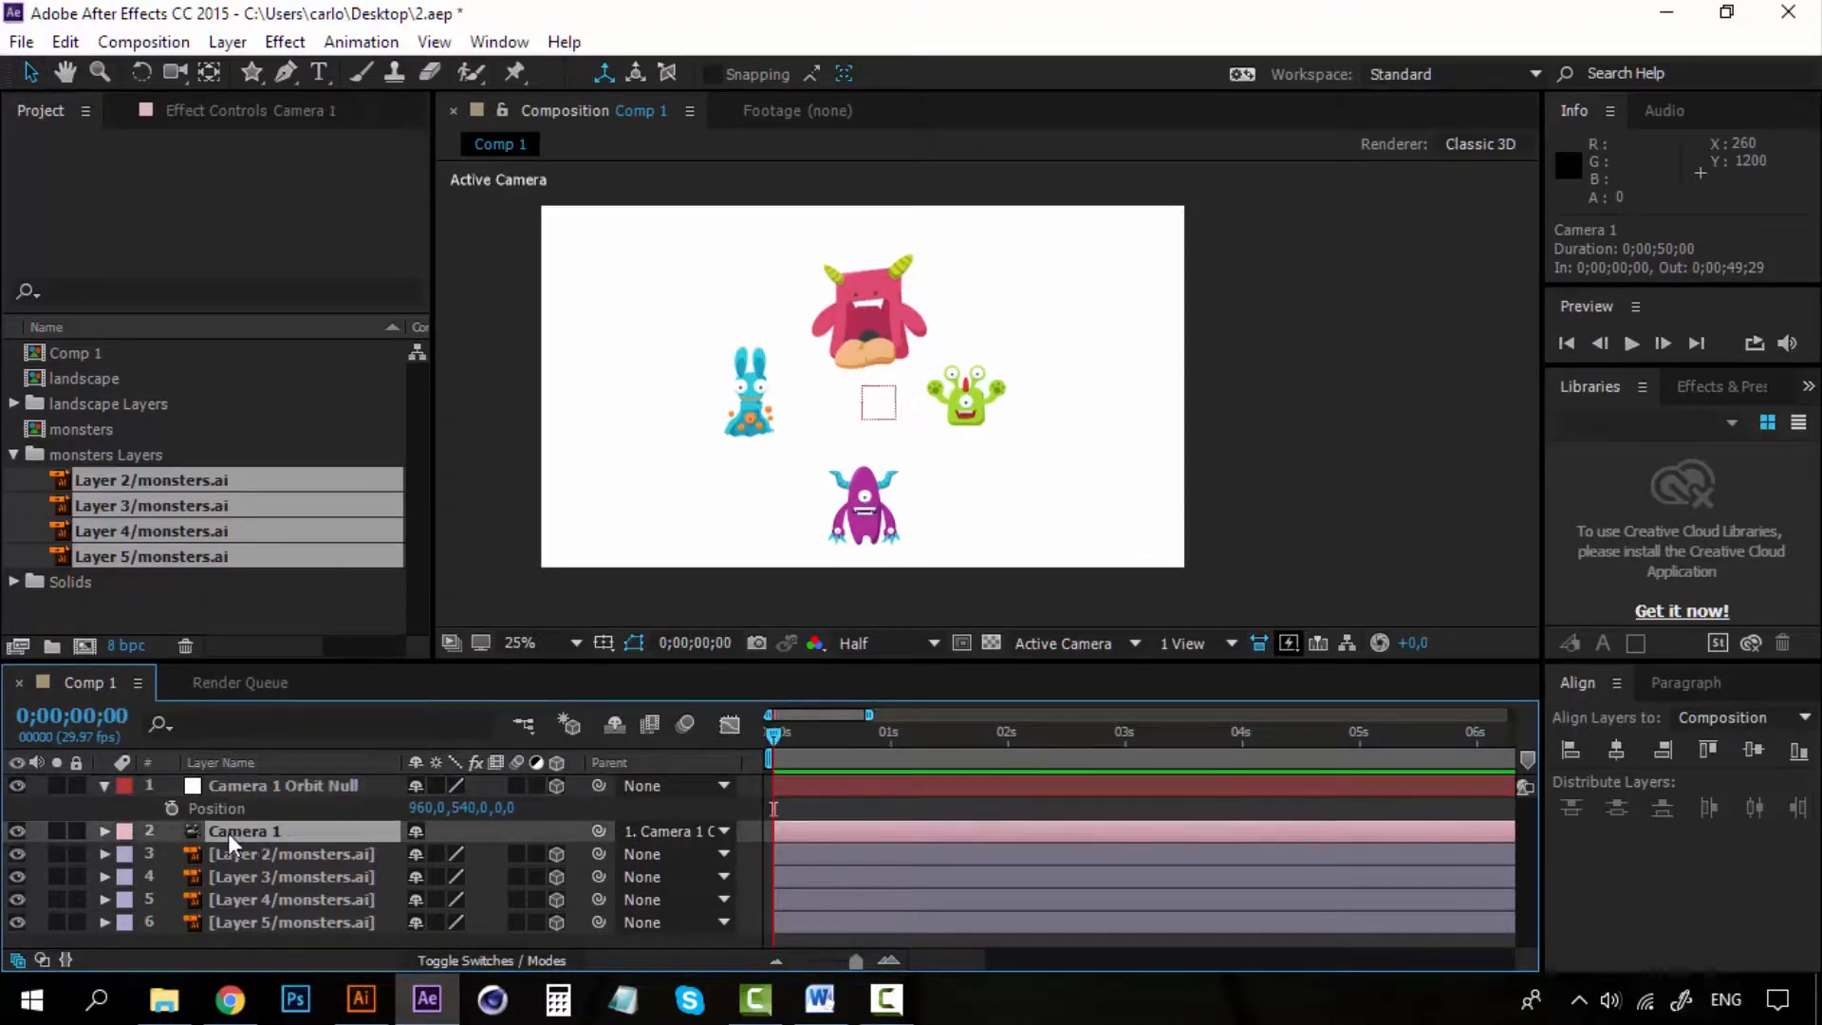
click(112, 834)
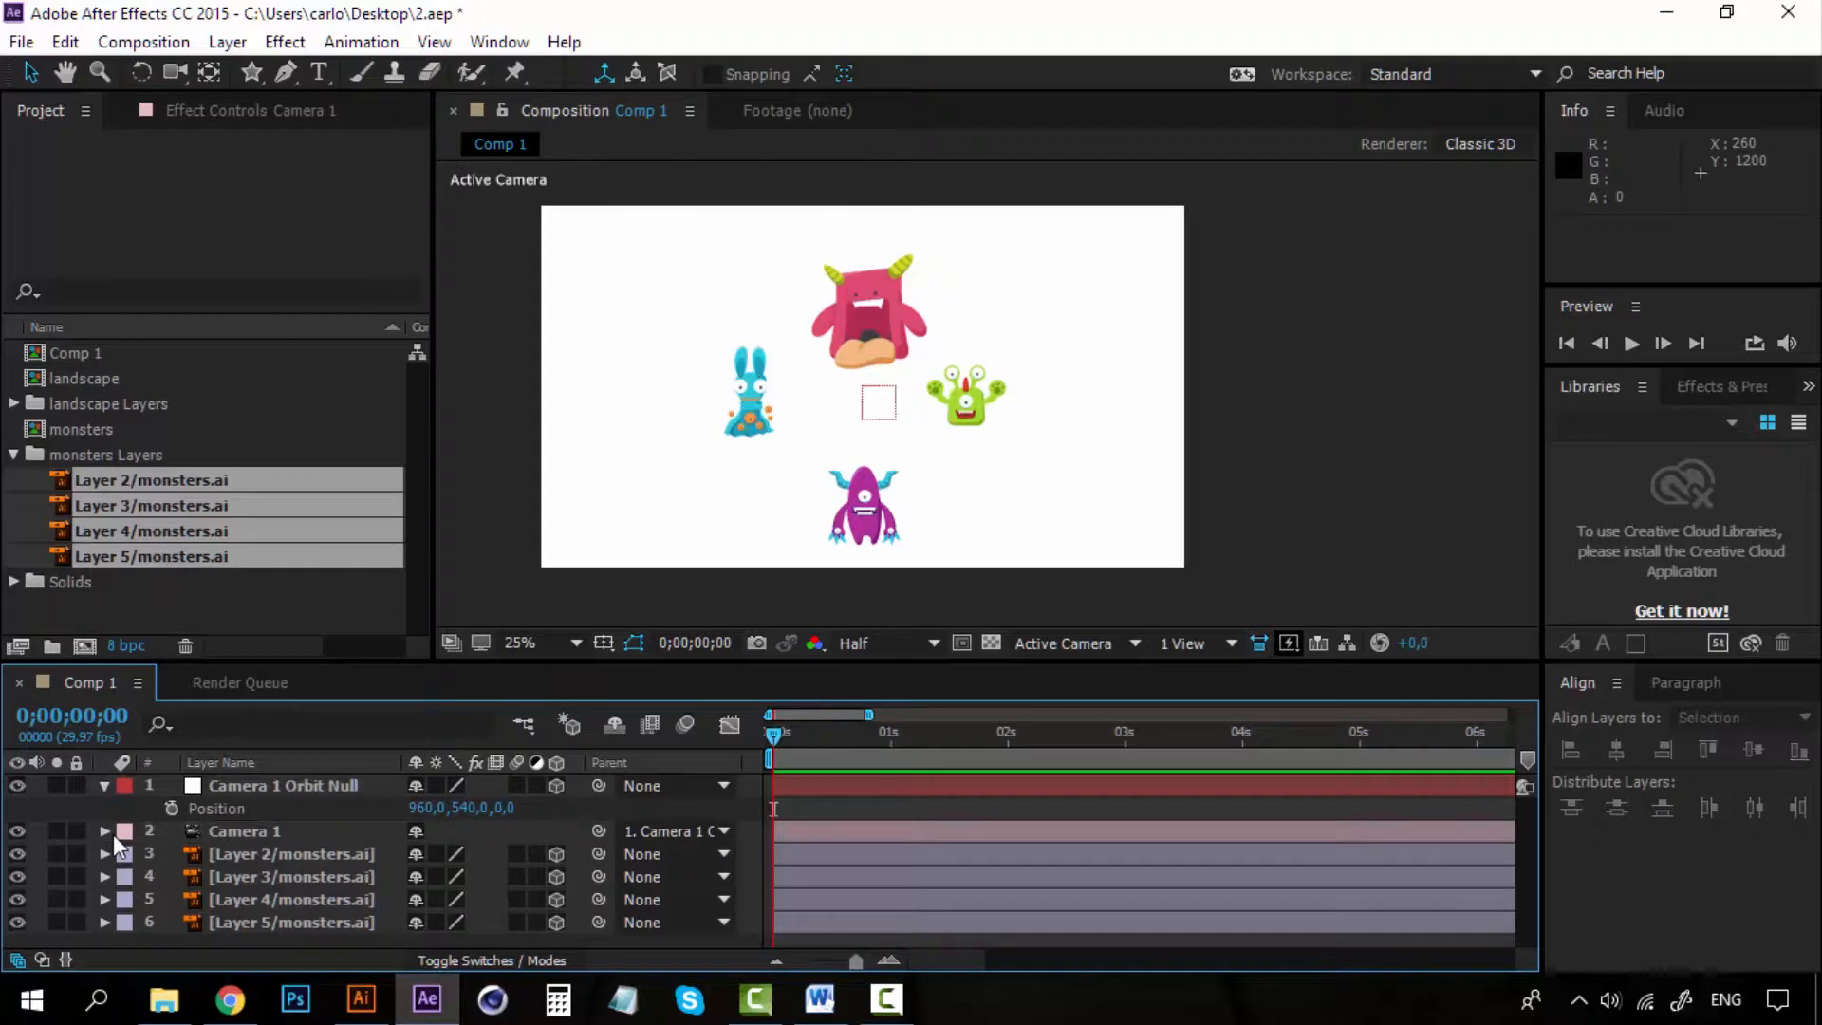
click(278, 787)
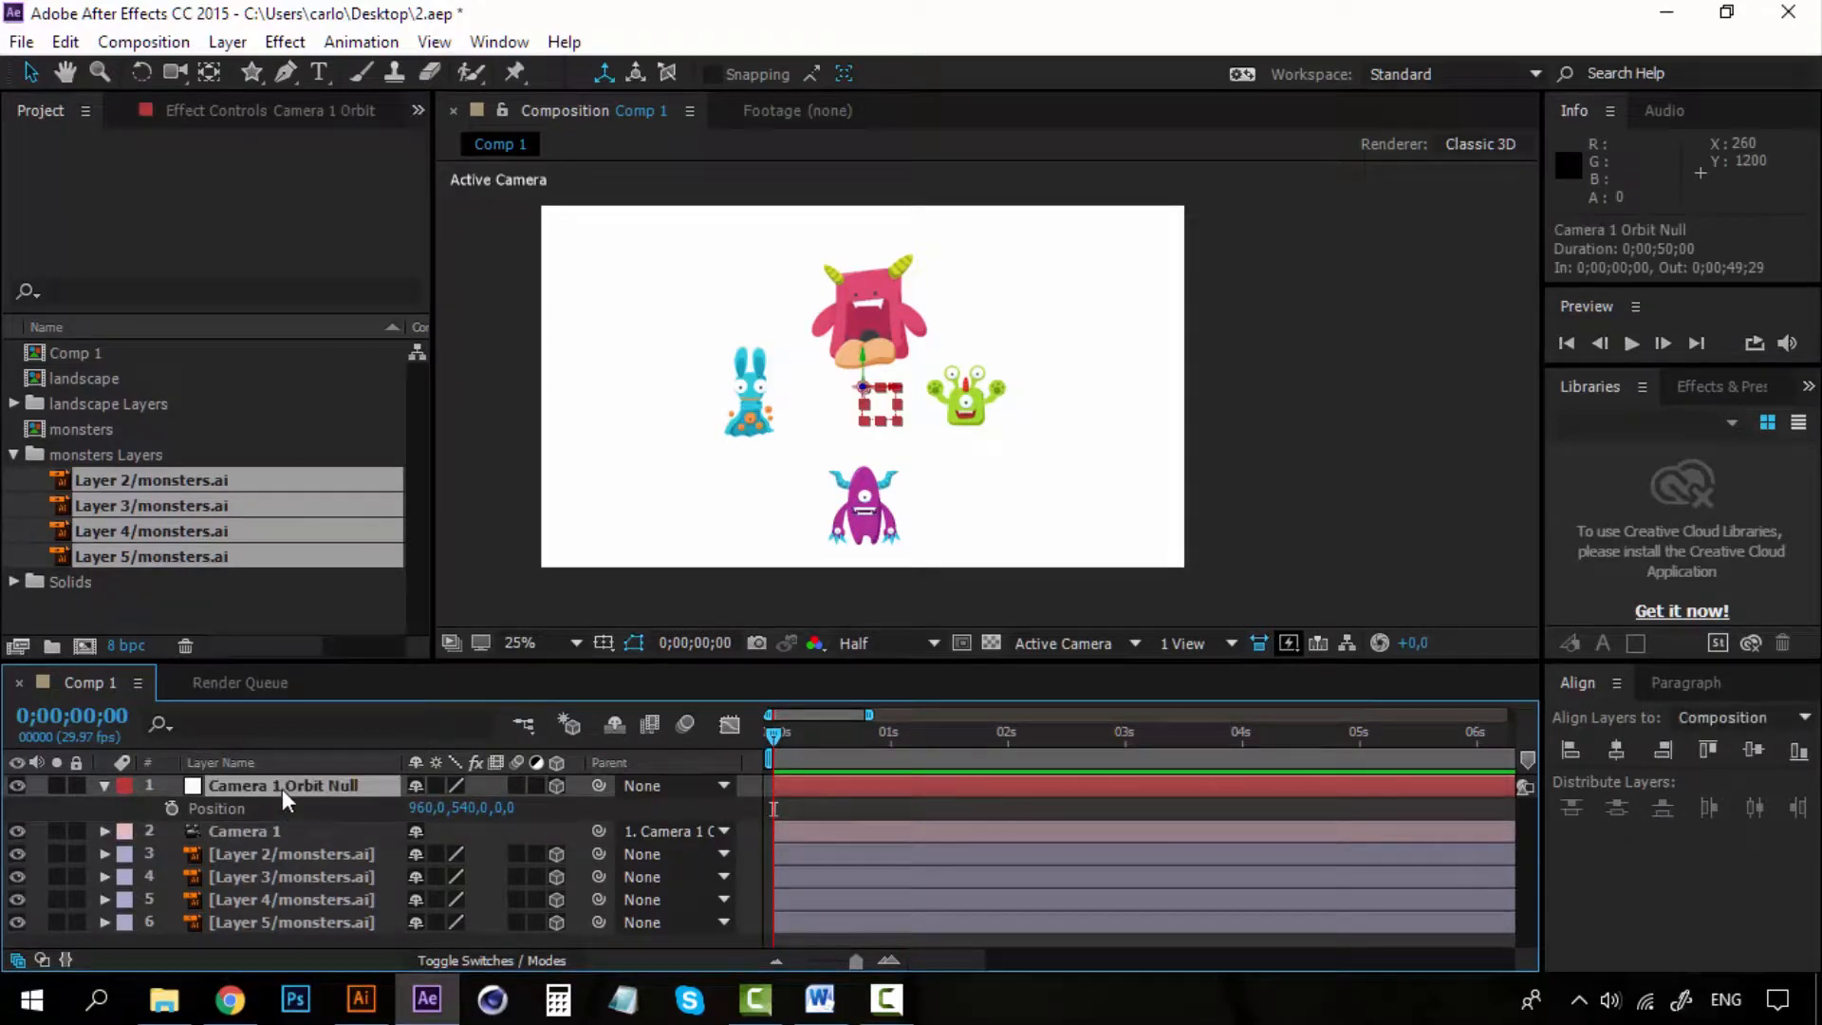
click(171, 808)
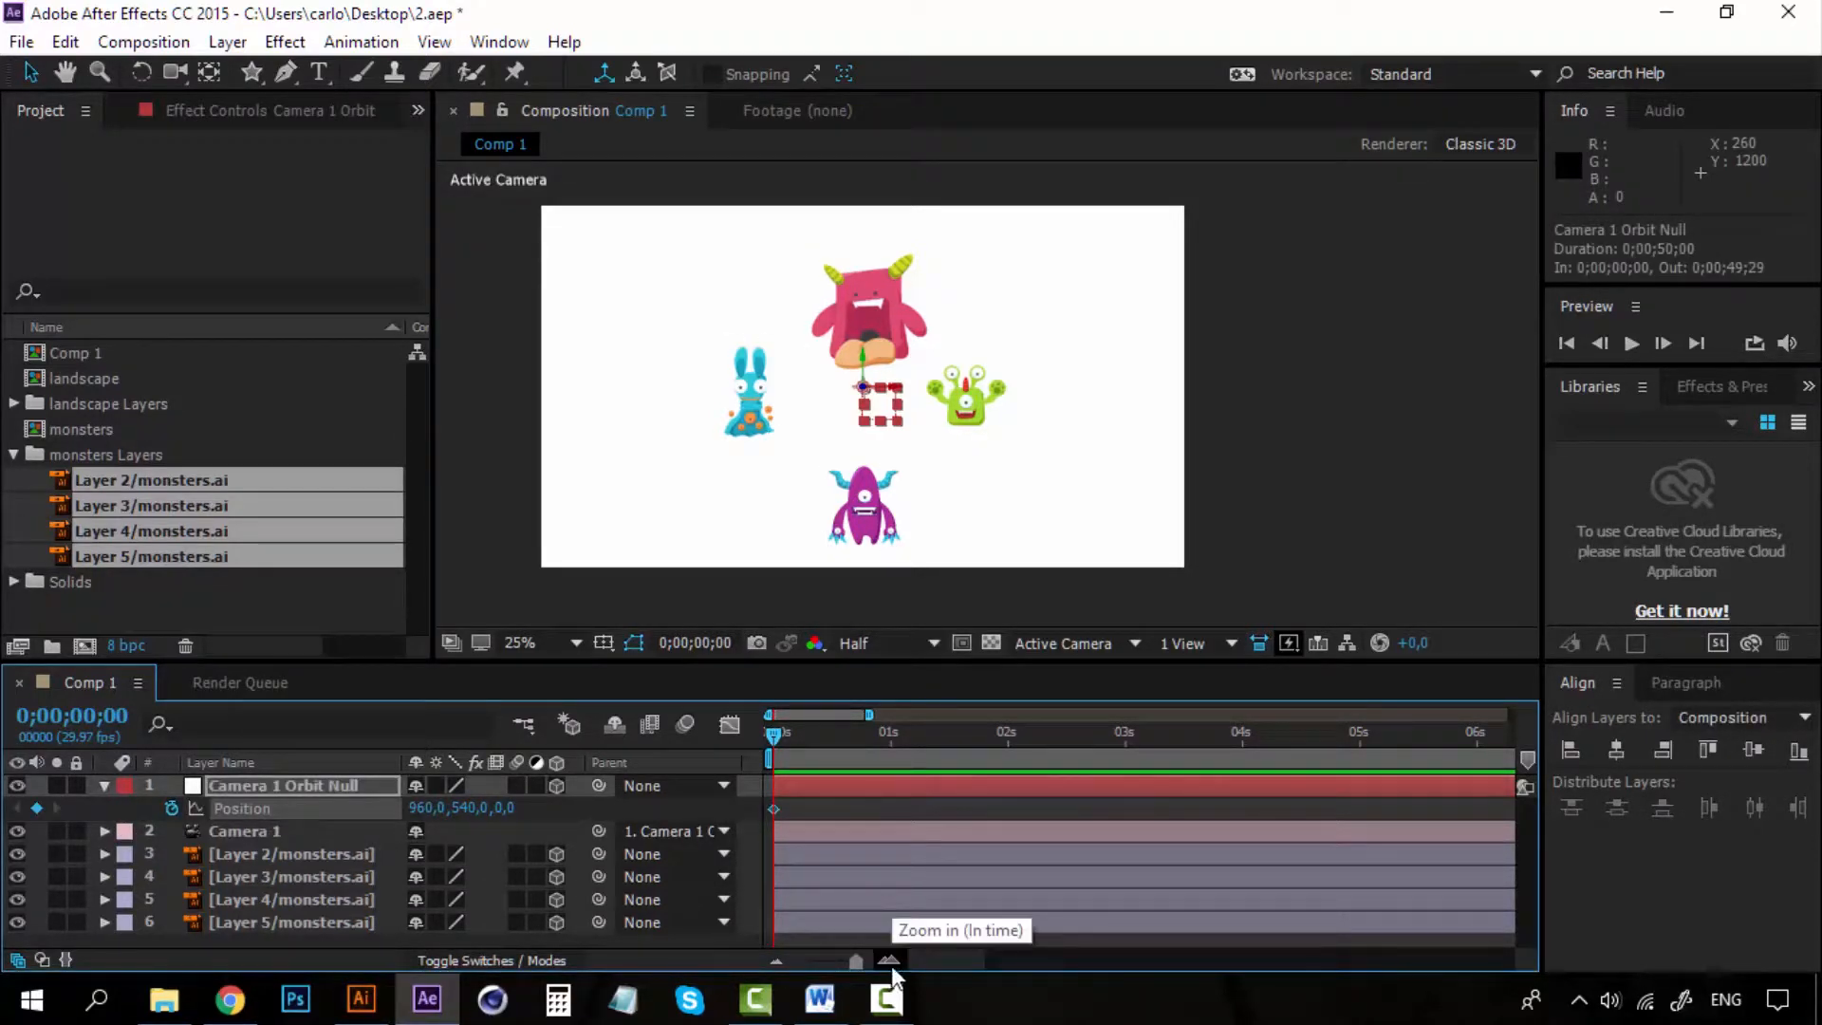
Step: Keyframe the orbit null's Y position at 786 and shift that keyframe to 0;00;00;10
click(884, 737)
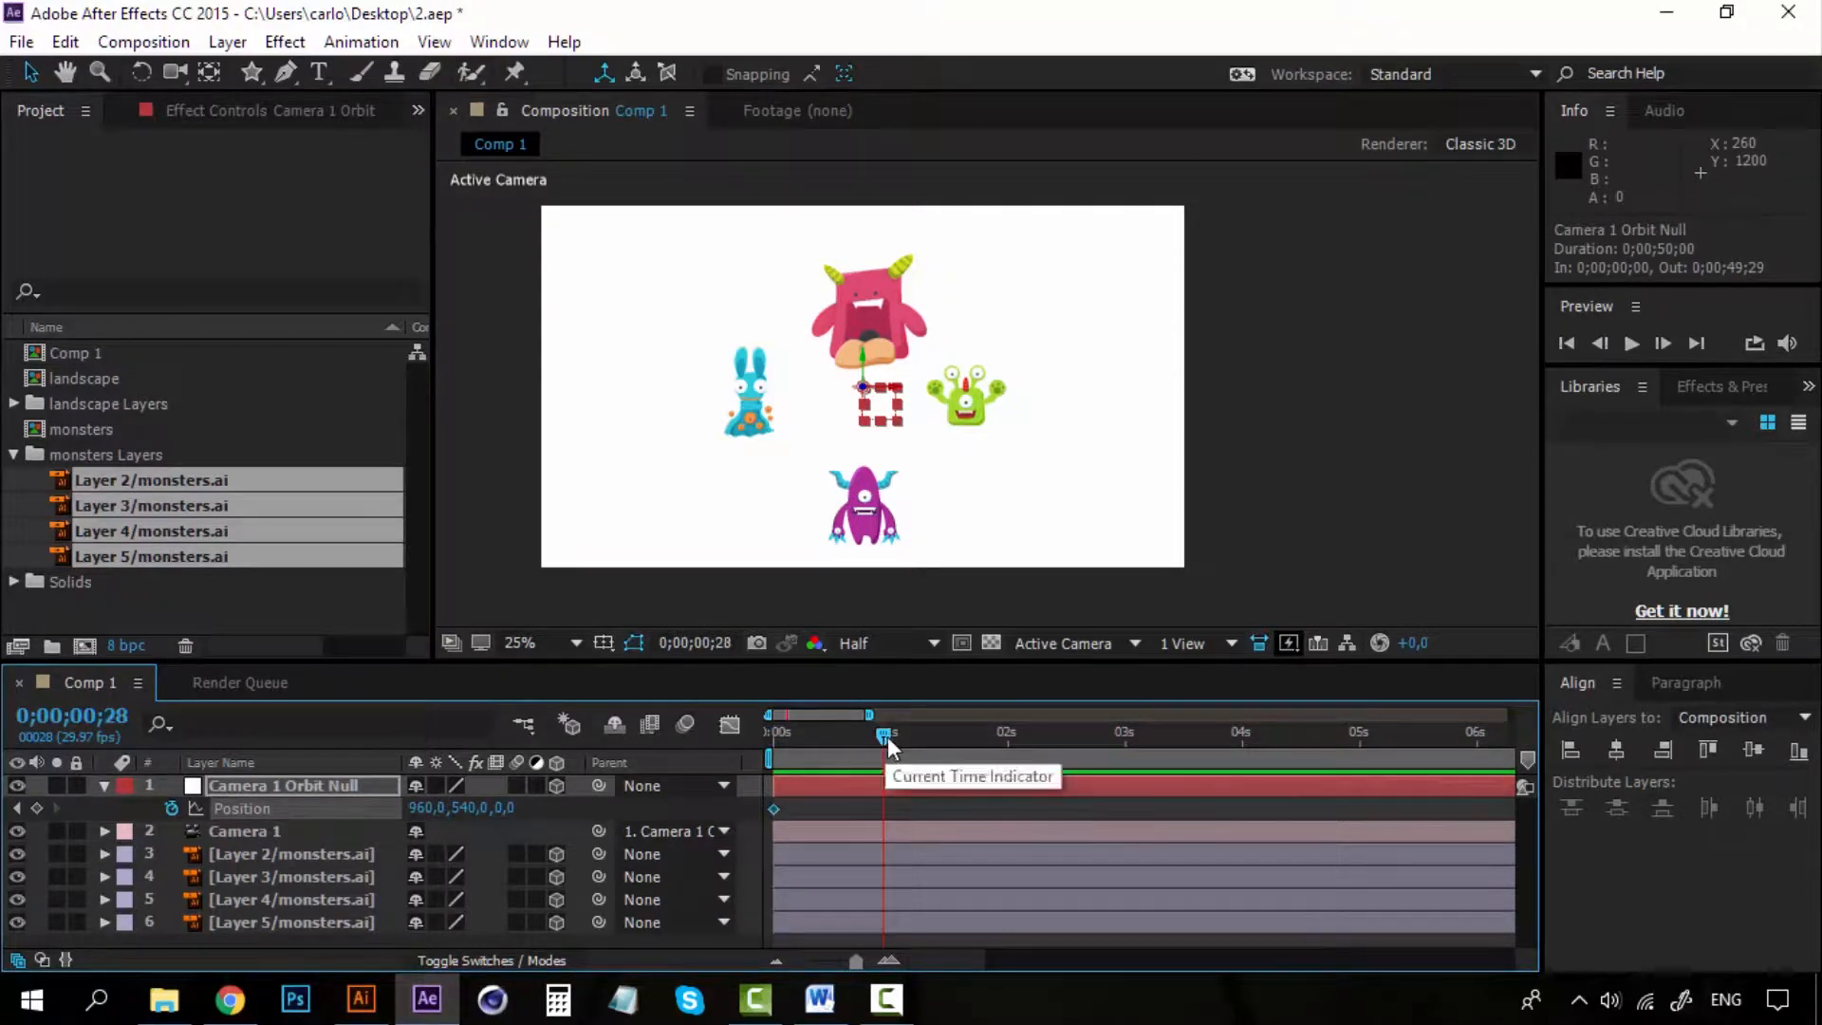
drag(470, 808, 795, 809)
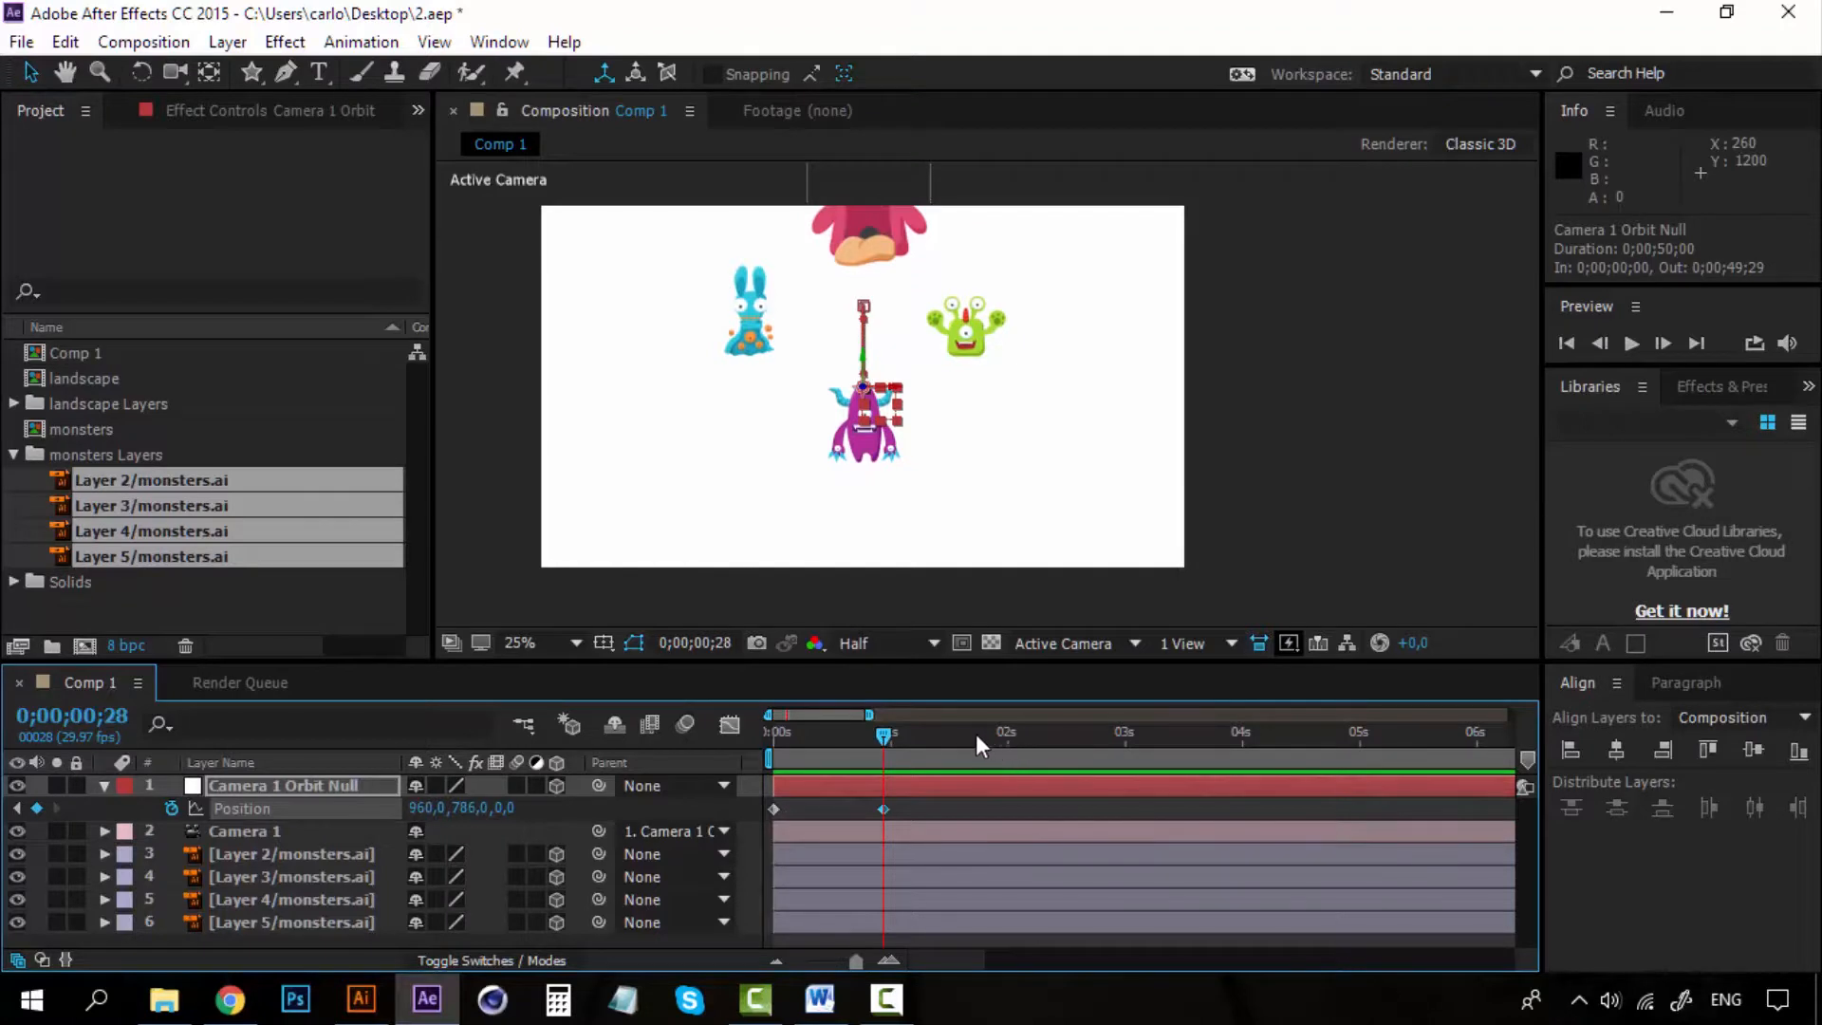
click(946, 736)
drag(882, 809, 819, 808)
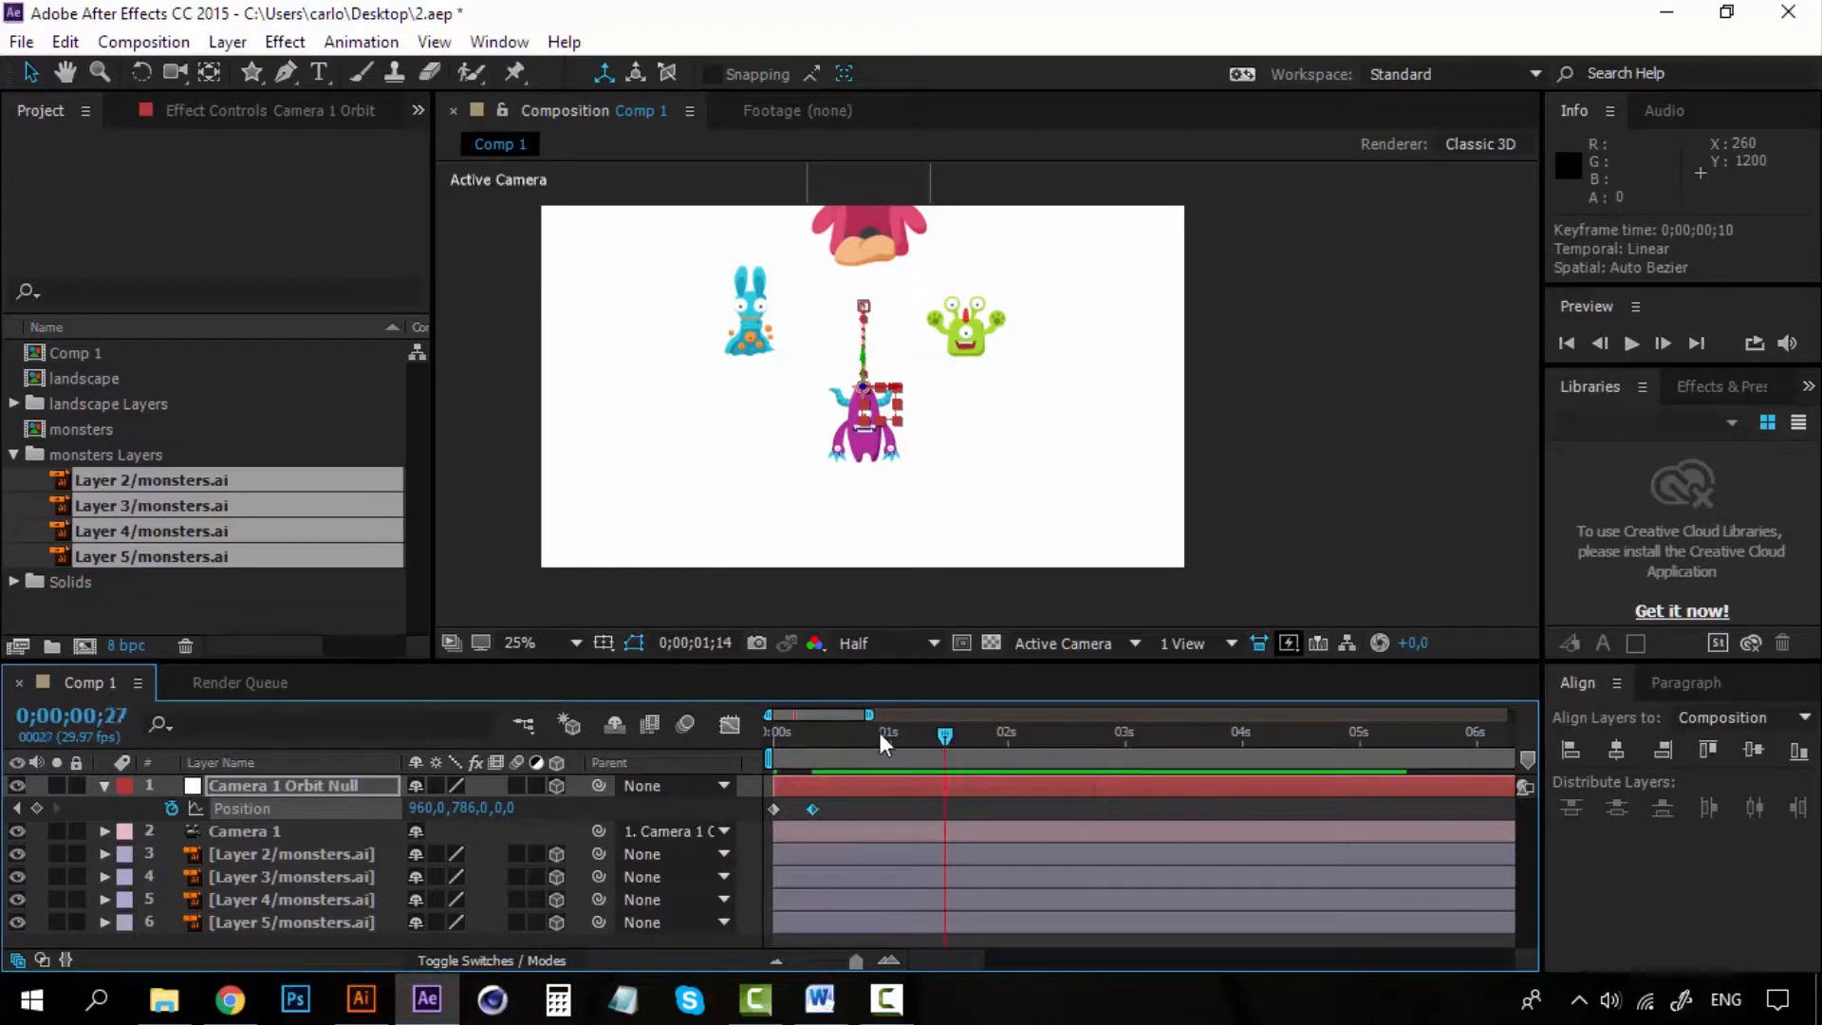
Step: Keyframe the orbit null's Y position at 431 at 0;00;00;24 and move the current time to 0;00;01;04
drag(879, 731, 867, 733)
drag(466, 813, 8, 808)
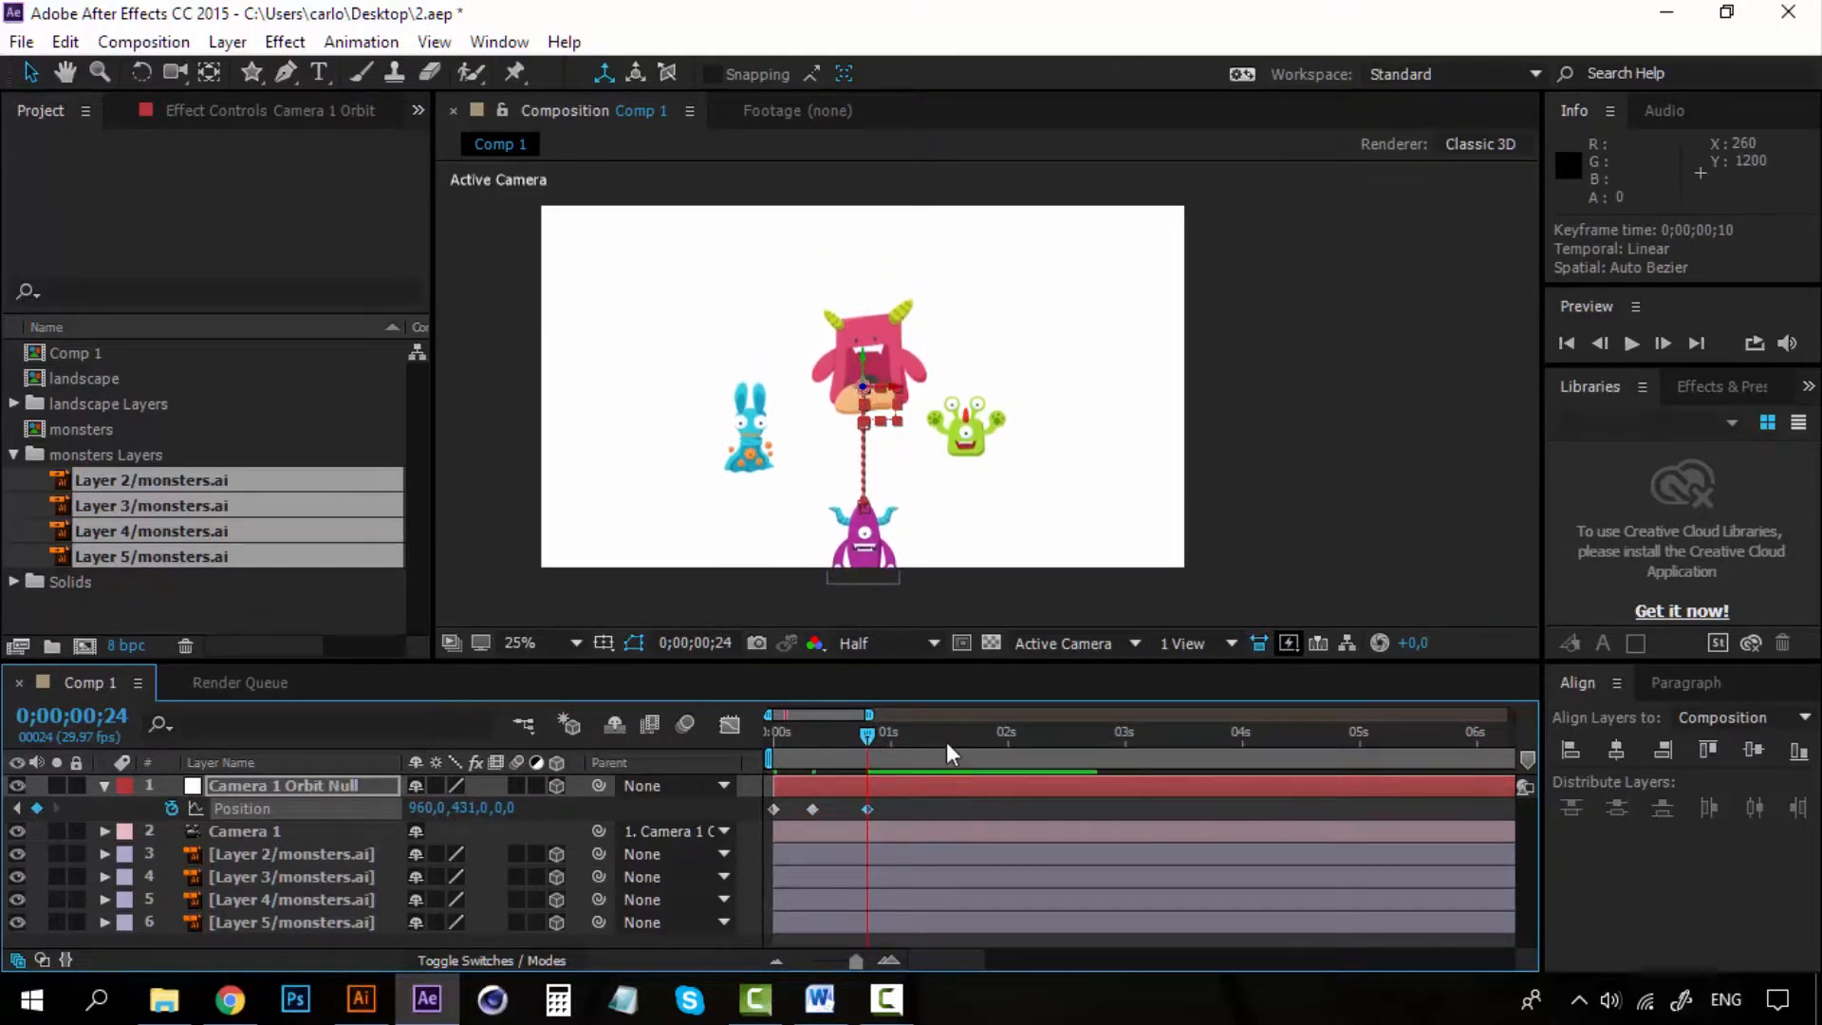
click(907, 732)
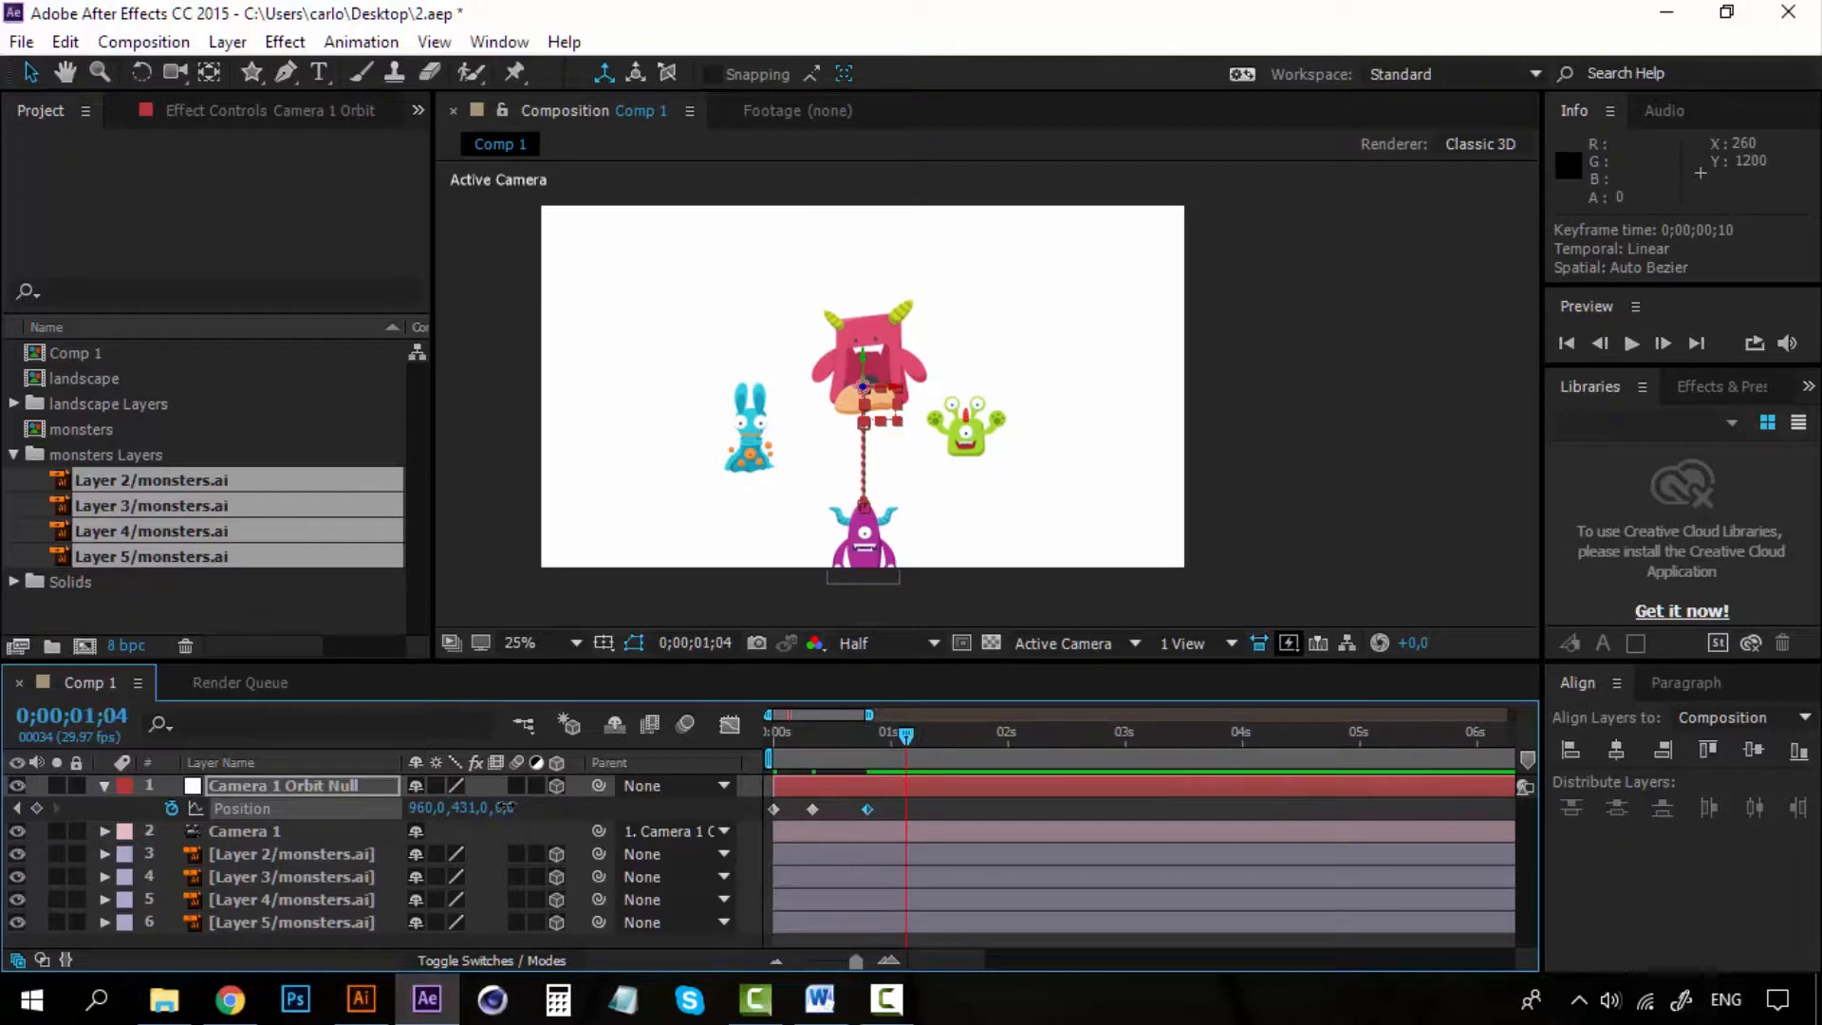
Step: Keyframe the orbit null's Z position at 689 at 0;00;01;04 and at about -252 at 0;00;01;18
drag(508, 807, 1431, 808)
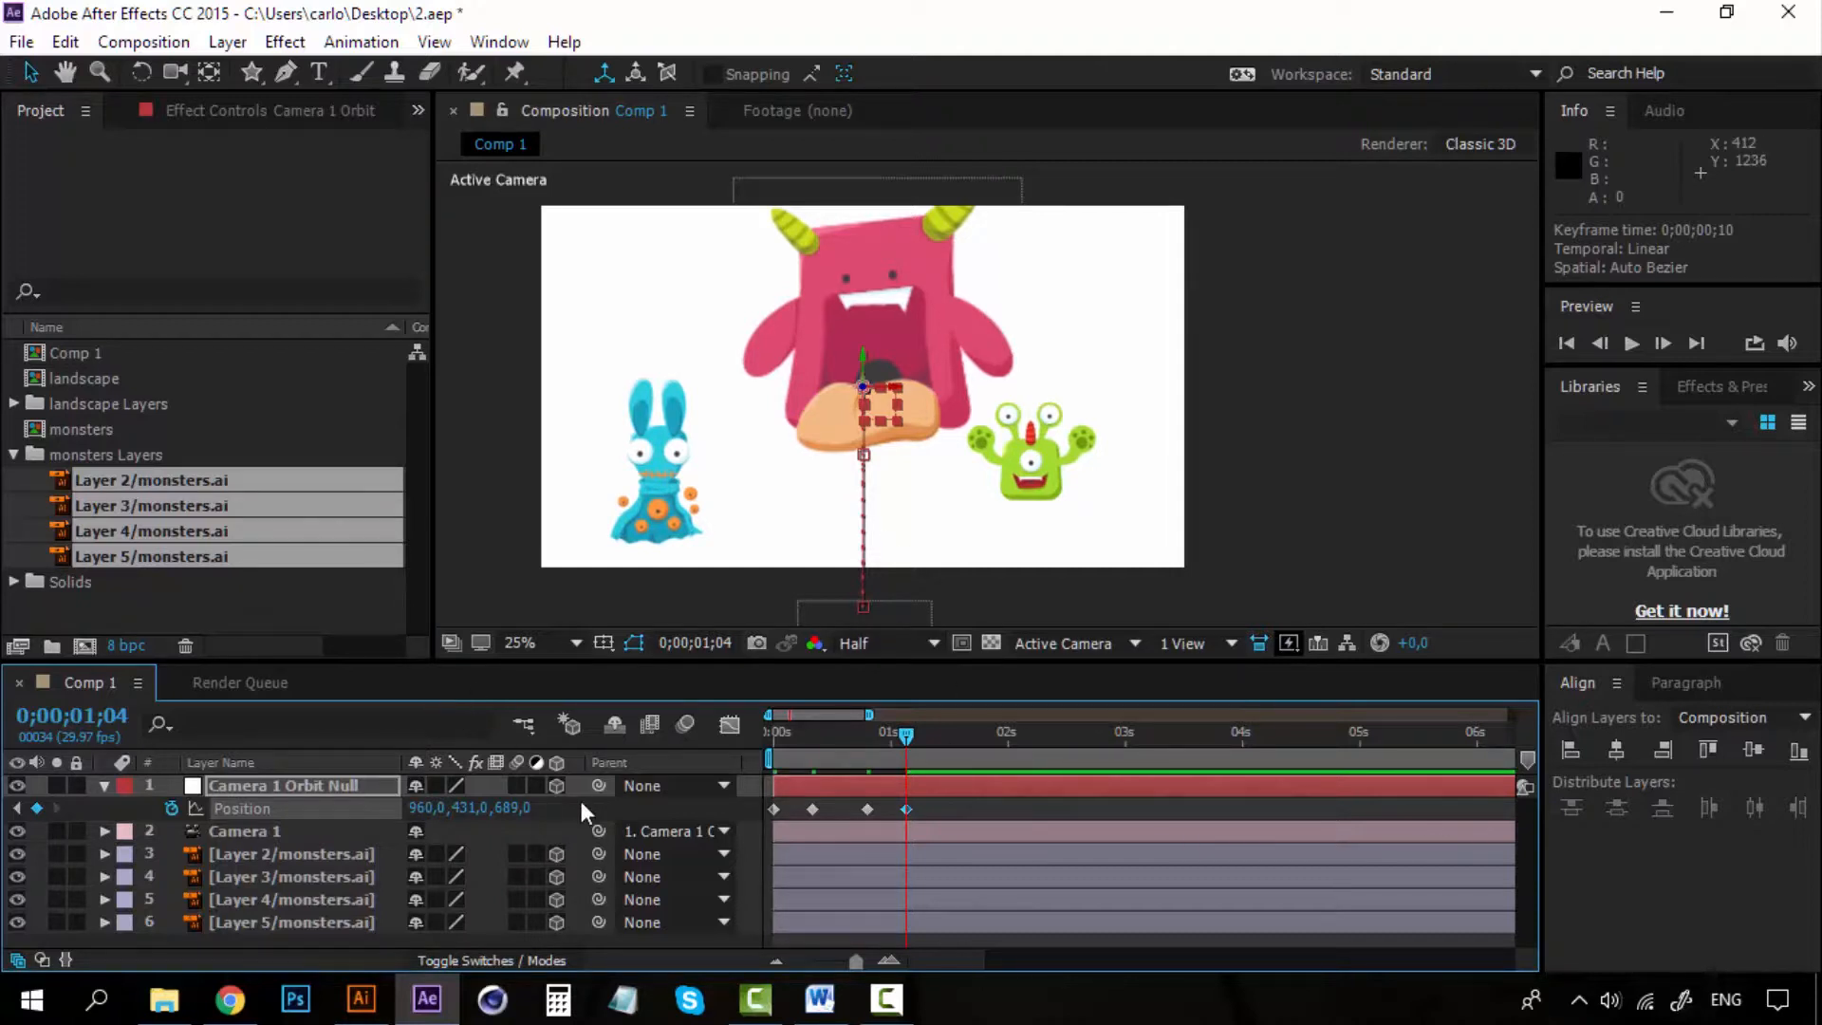
click(980, 738)
drag(978, 737, 958, 738)
drag(514, 813, 372, 815)
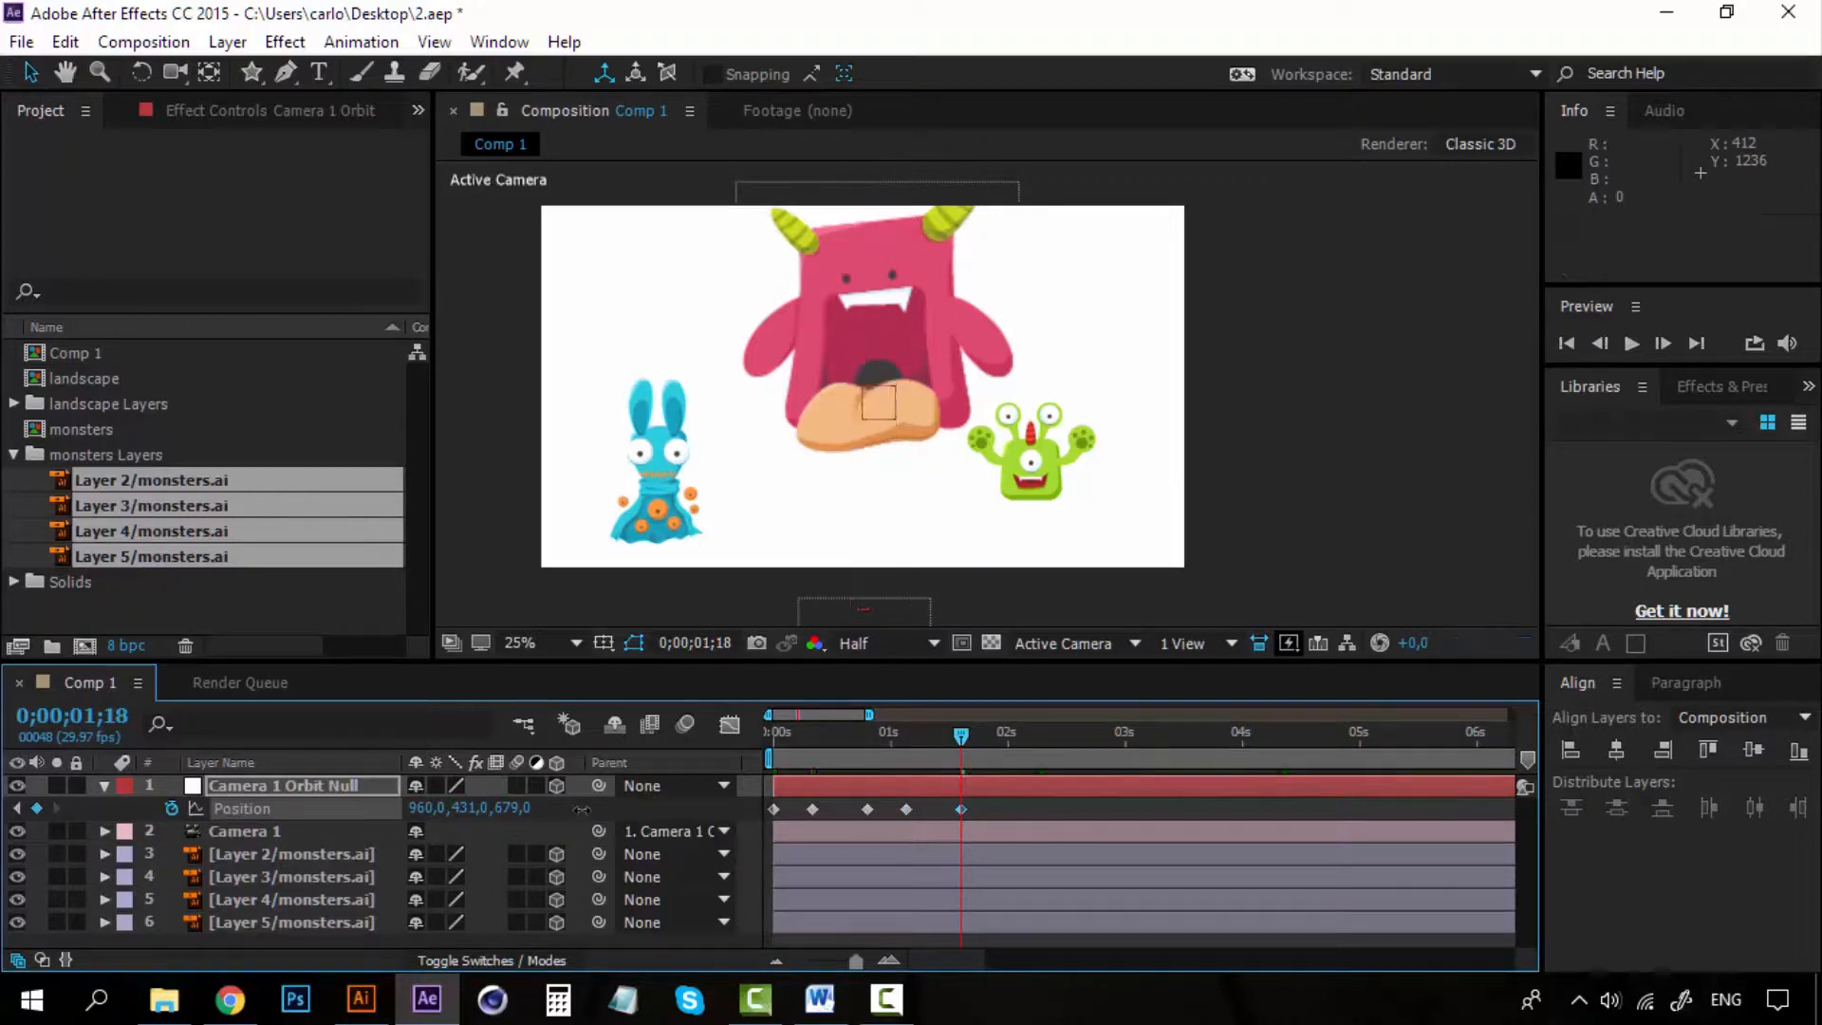
drag(511, 809, 151, 837)
drag(512, 811, 405, 808)
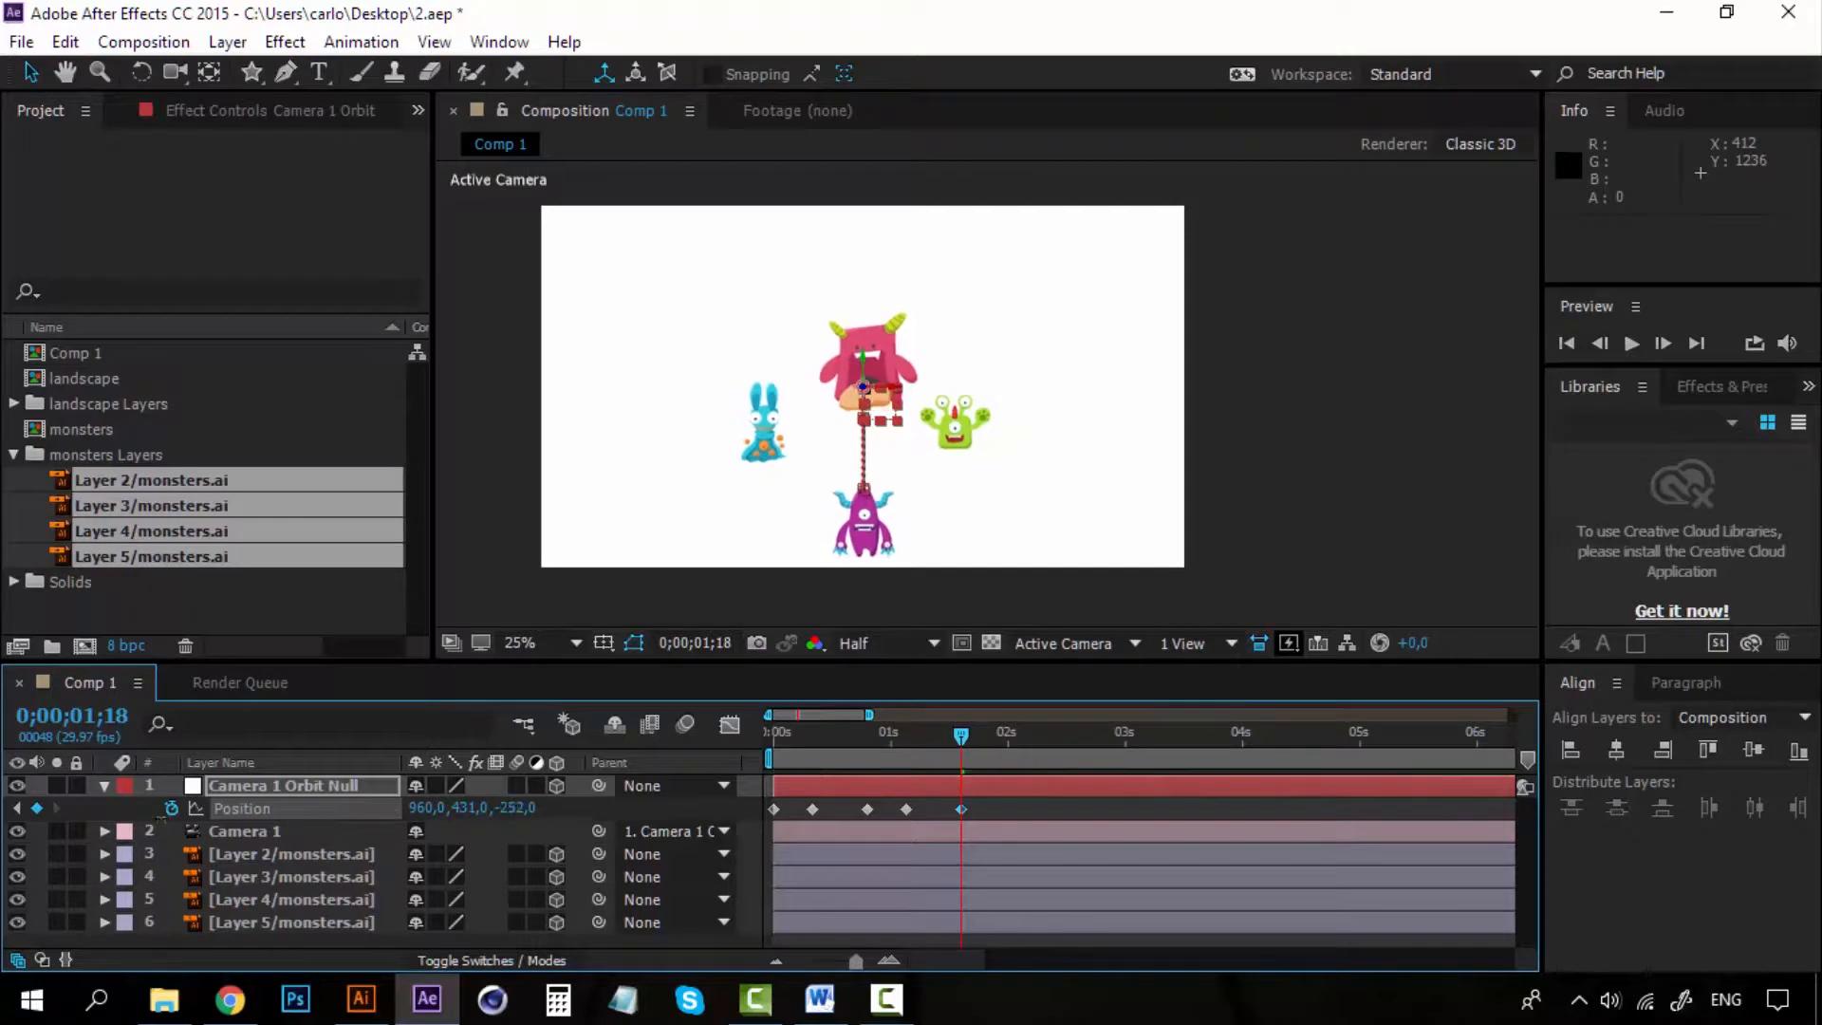
Step: Preview the orbit null's camera animation from the first frame and return the current time to 0;00;00;00
drag(917, 728, 674, 745)
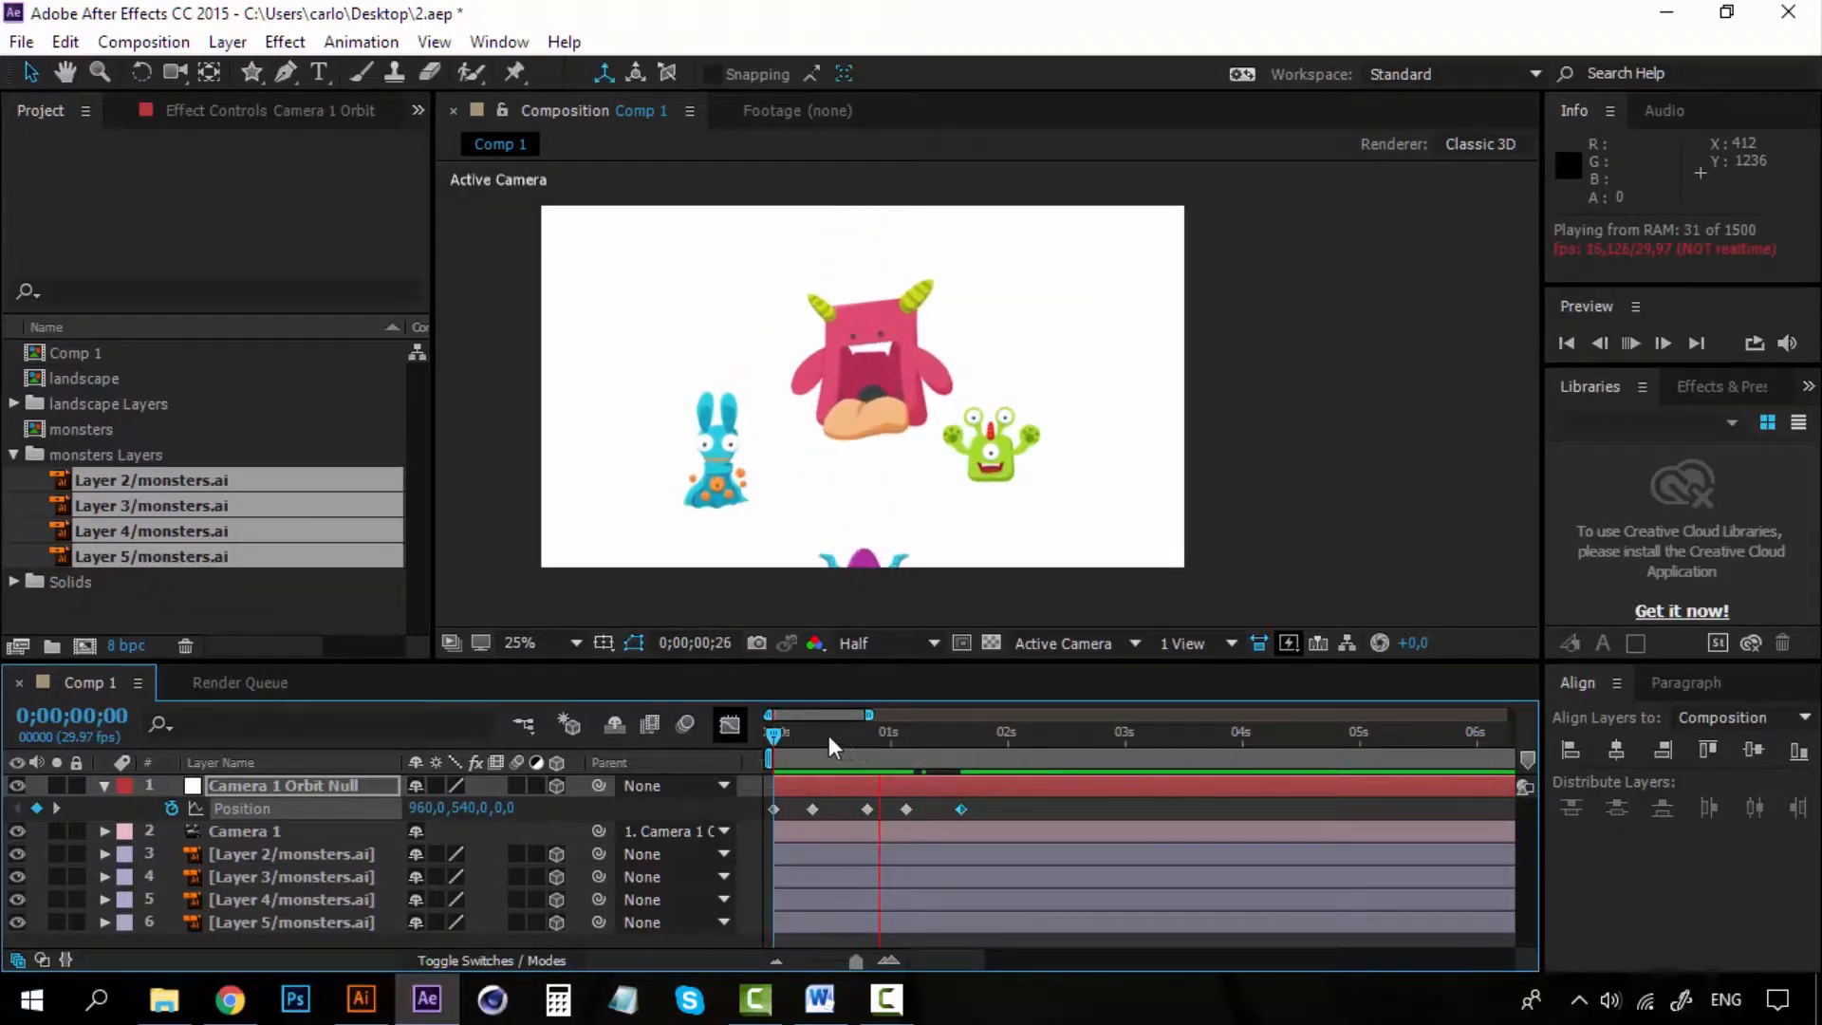
click(774, 731)
key(space)
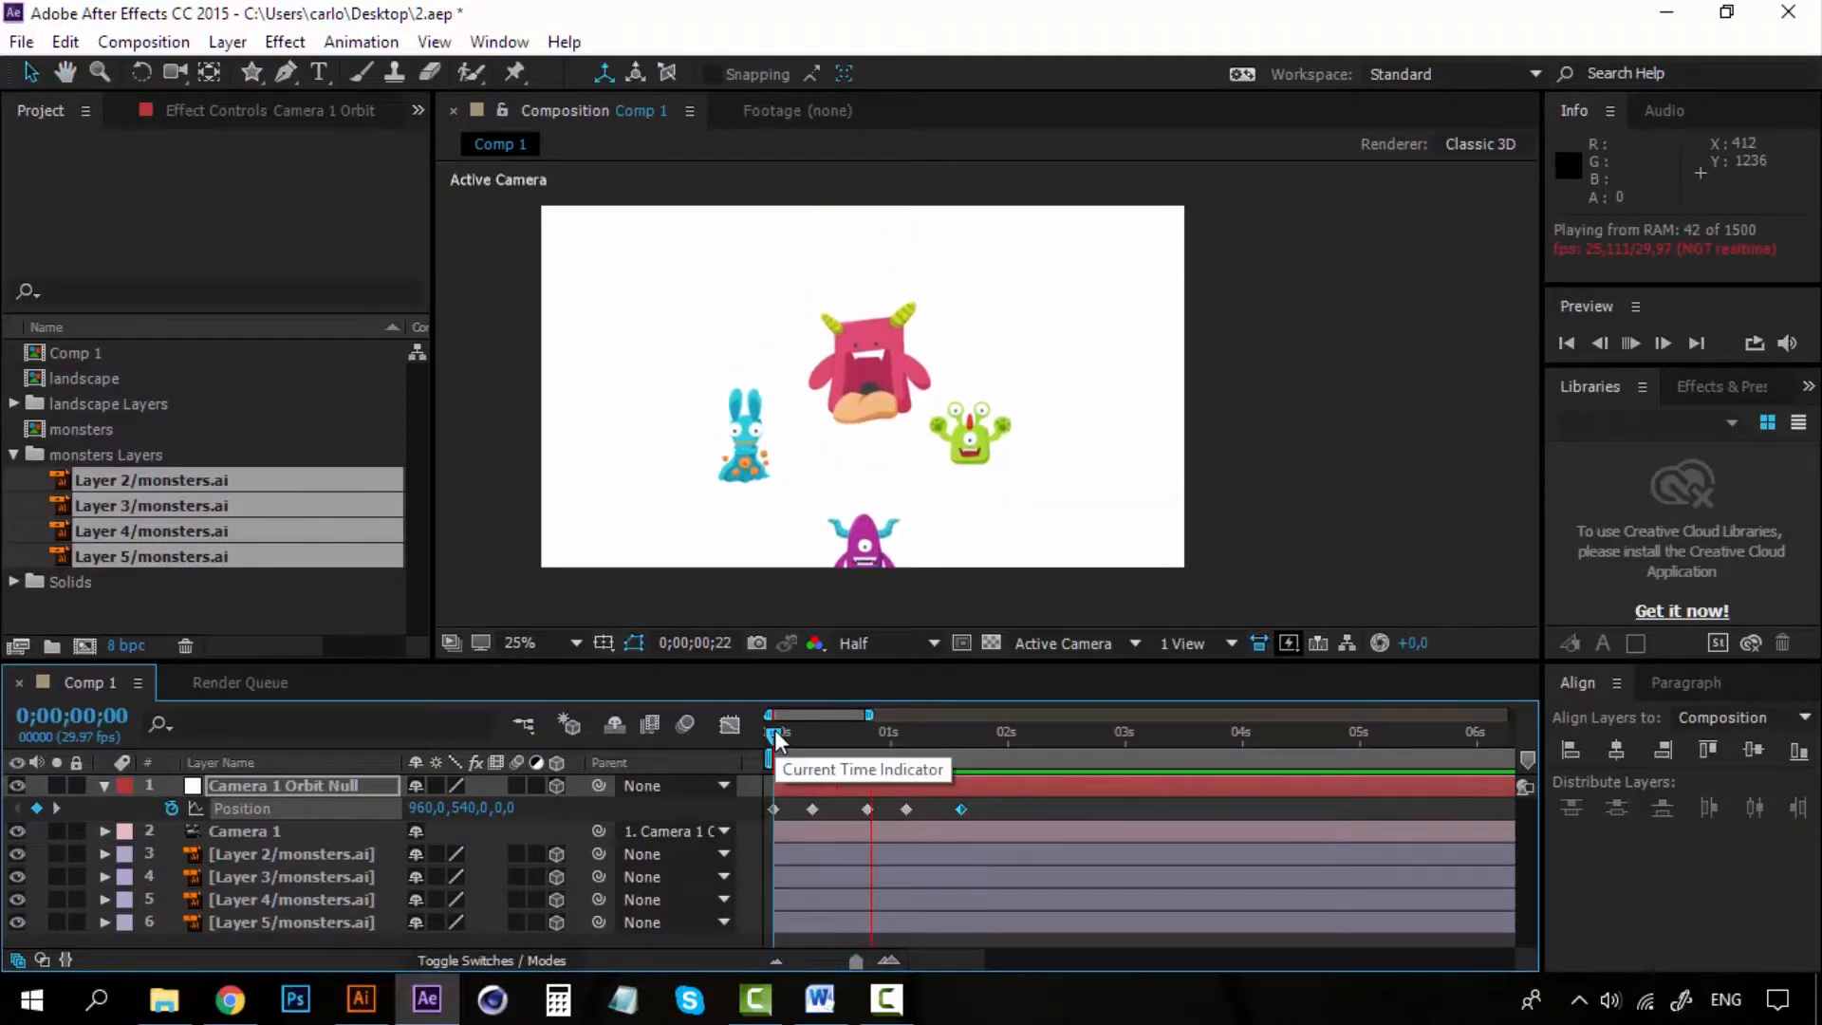
click(774, 731)
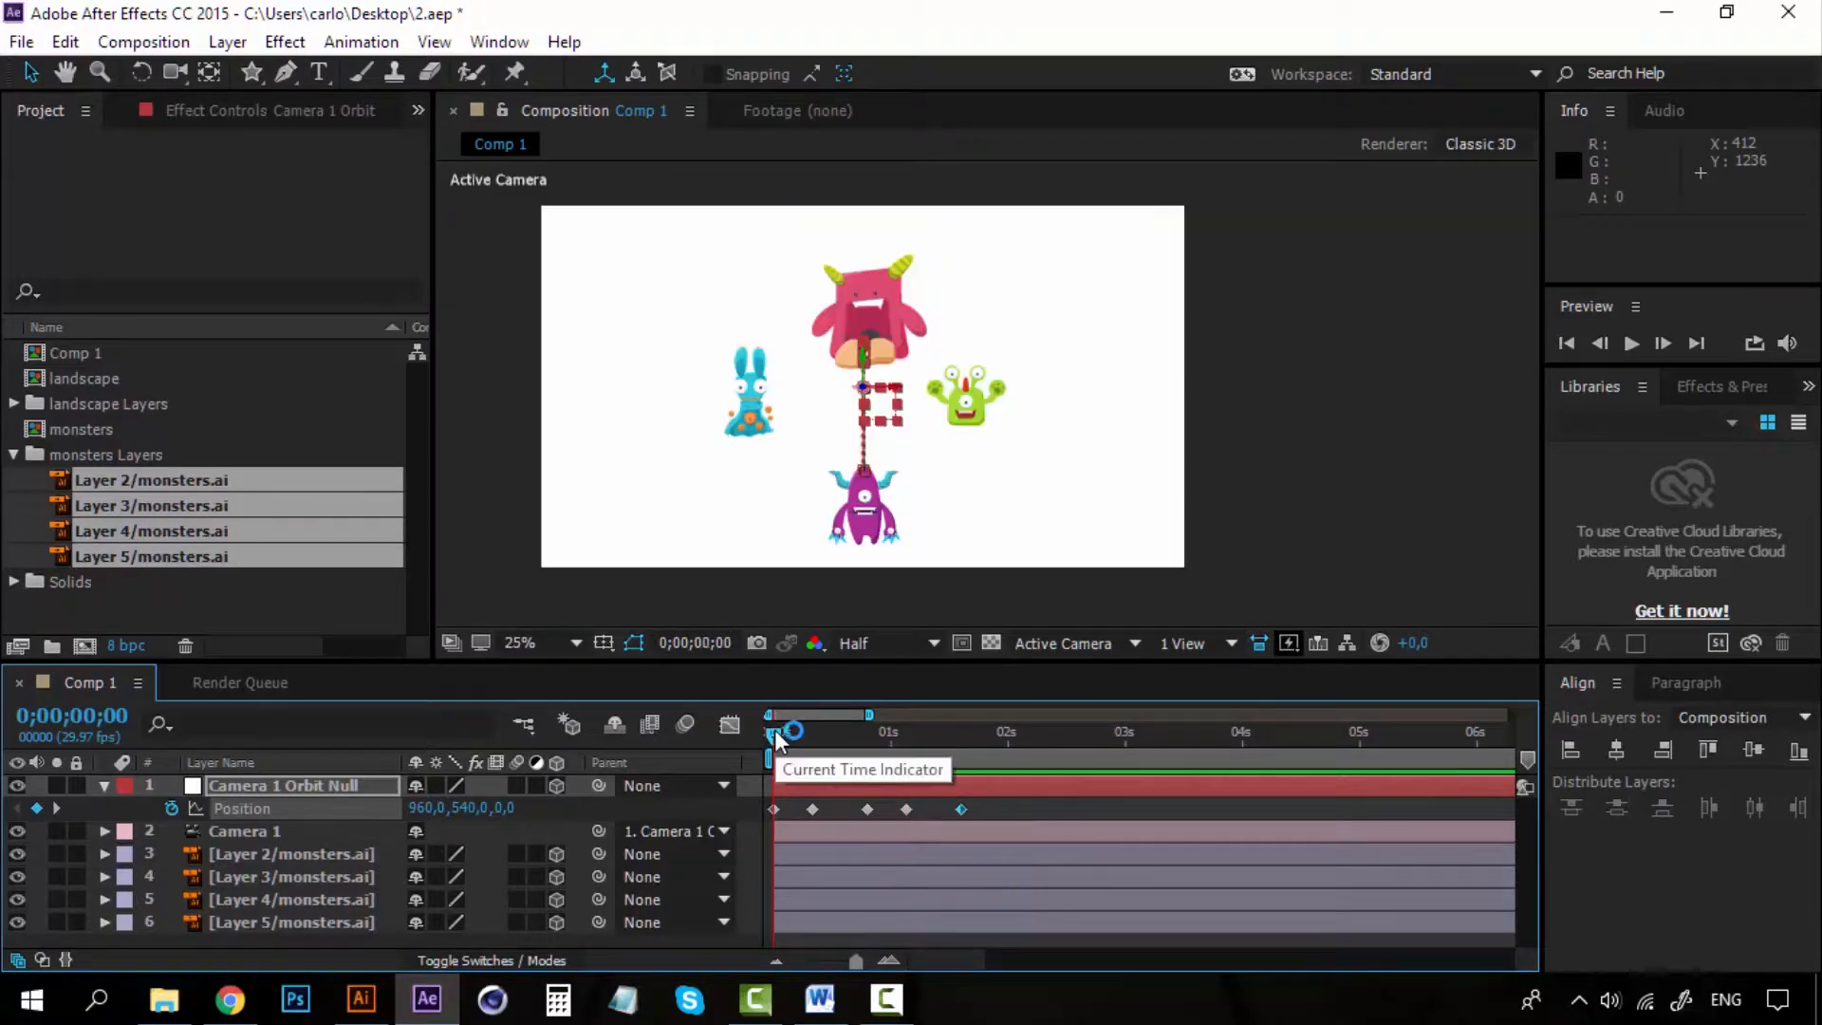
click(312, 782)
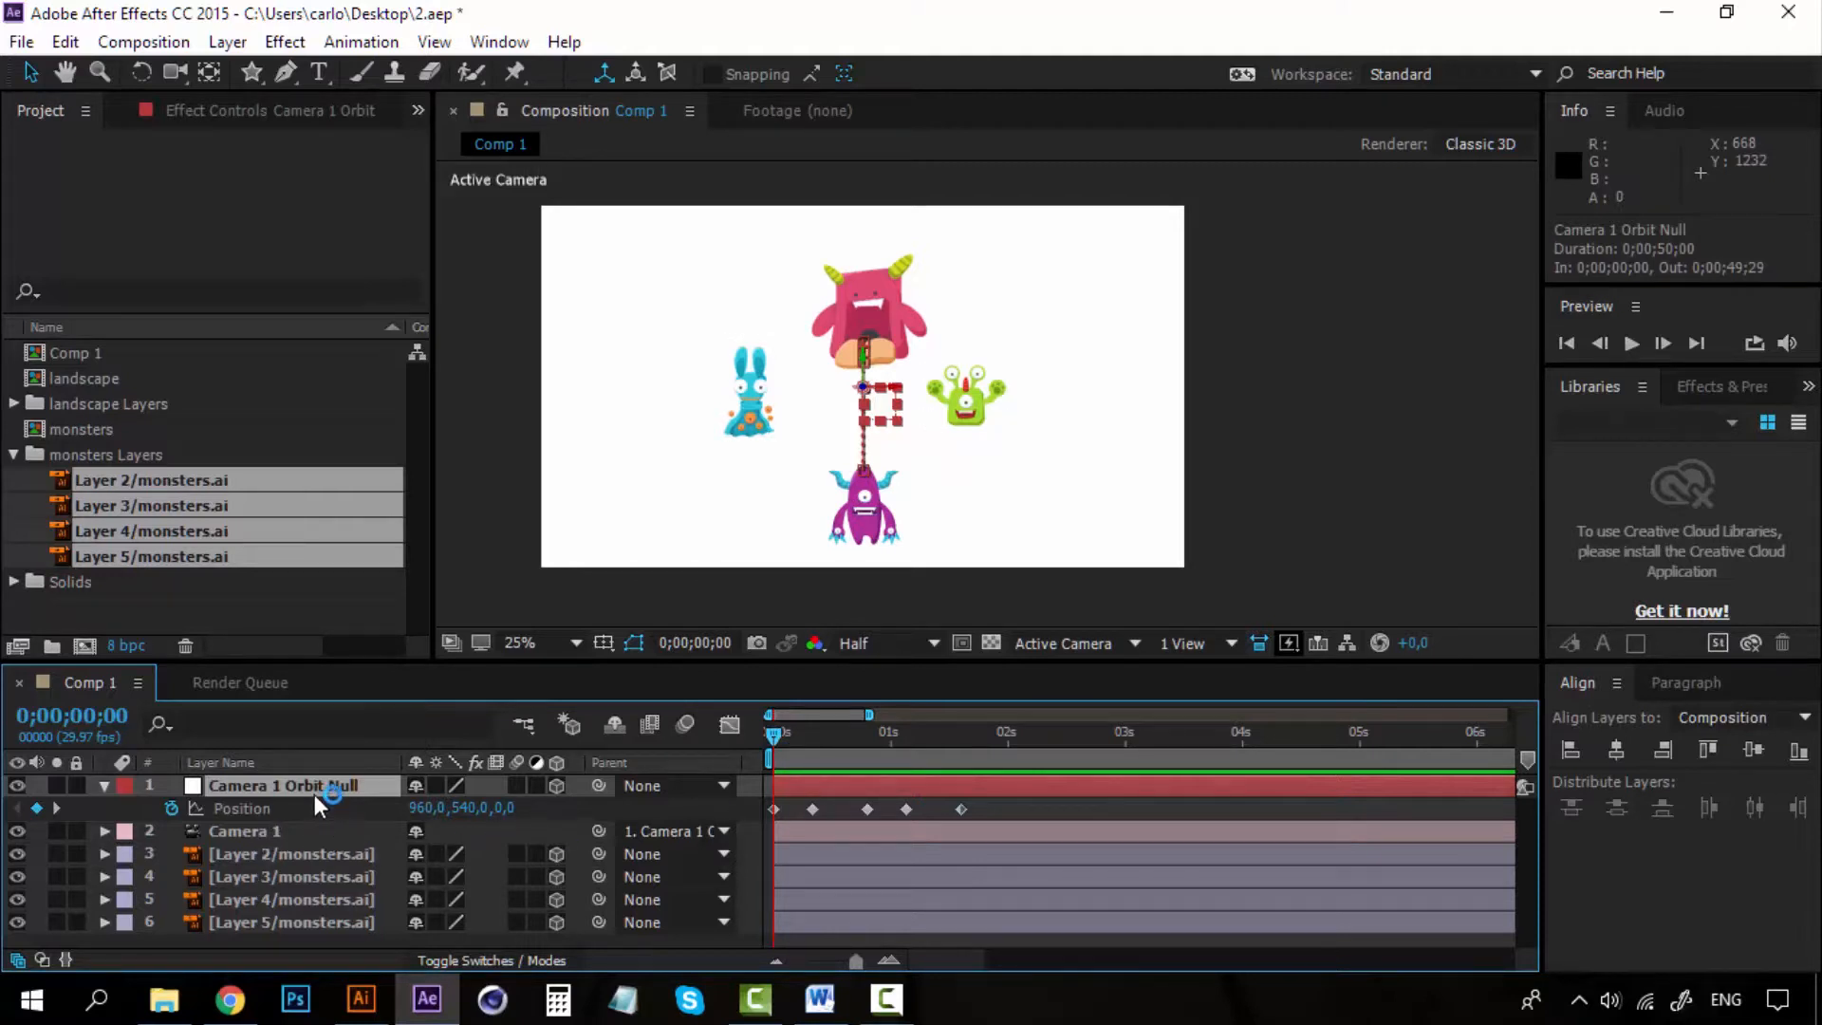
key(space)
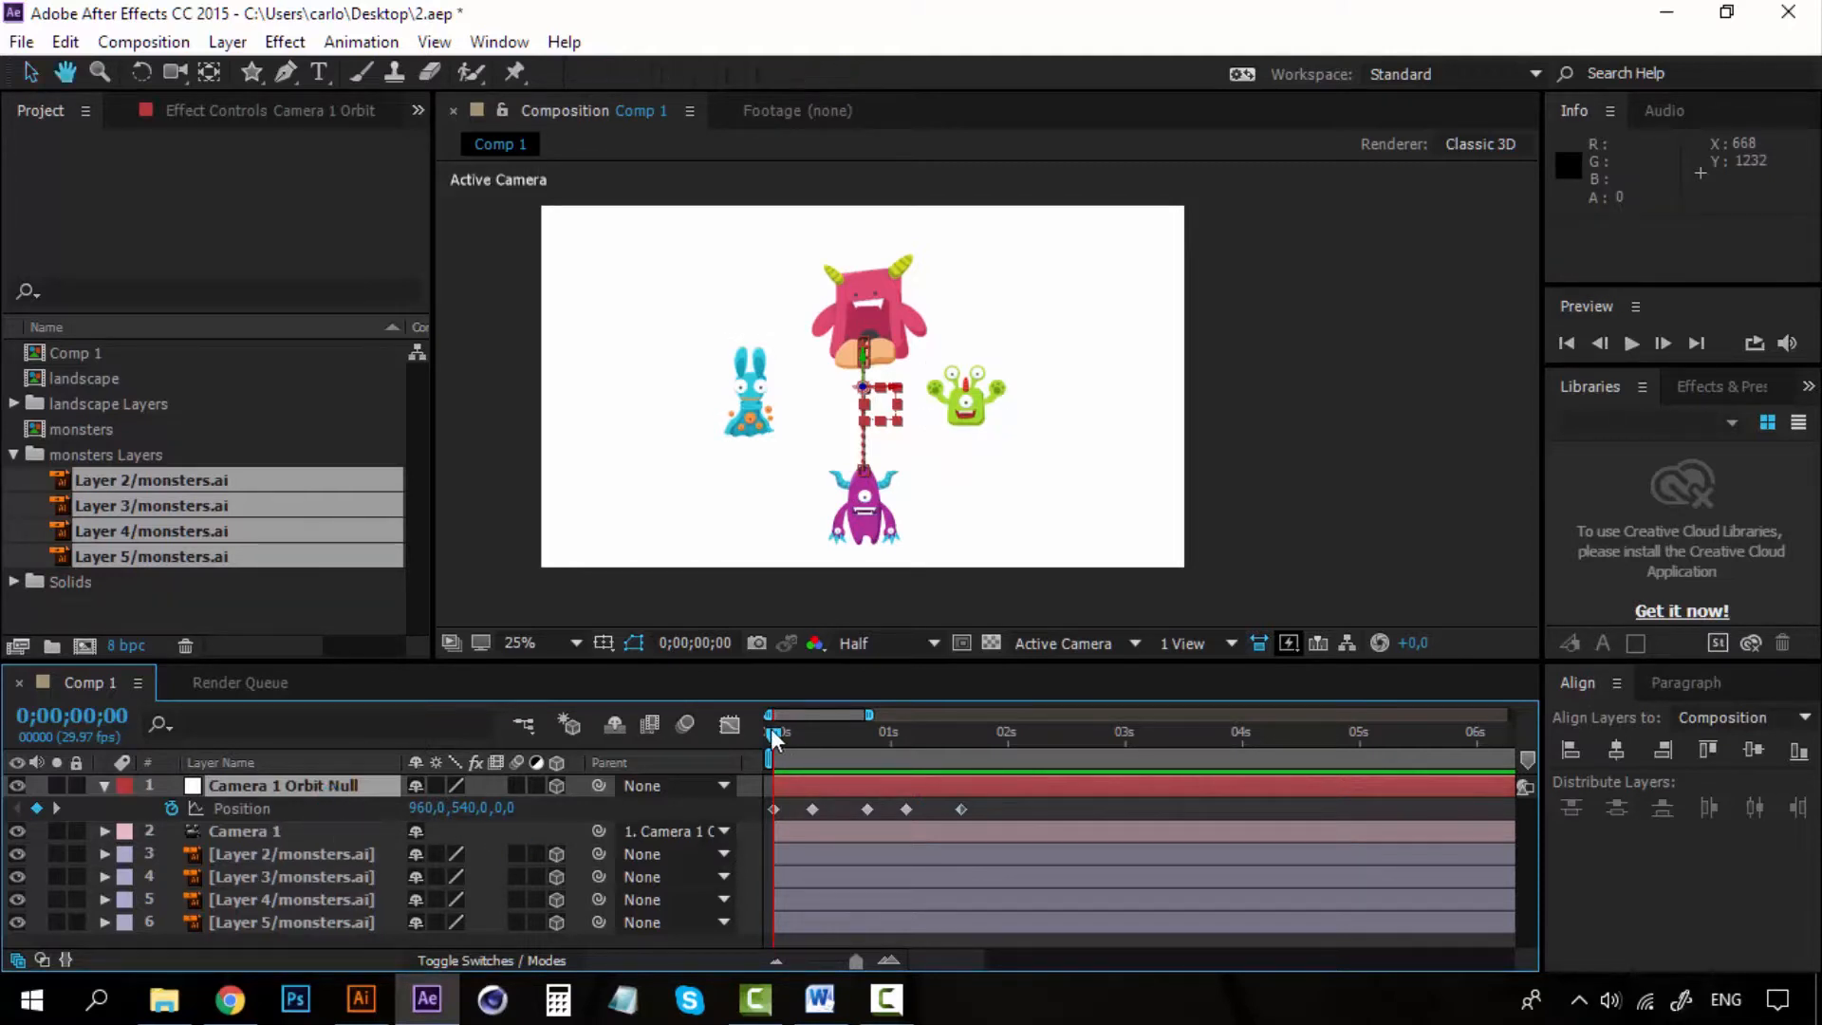
key(space)
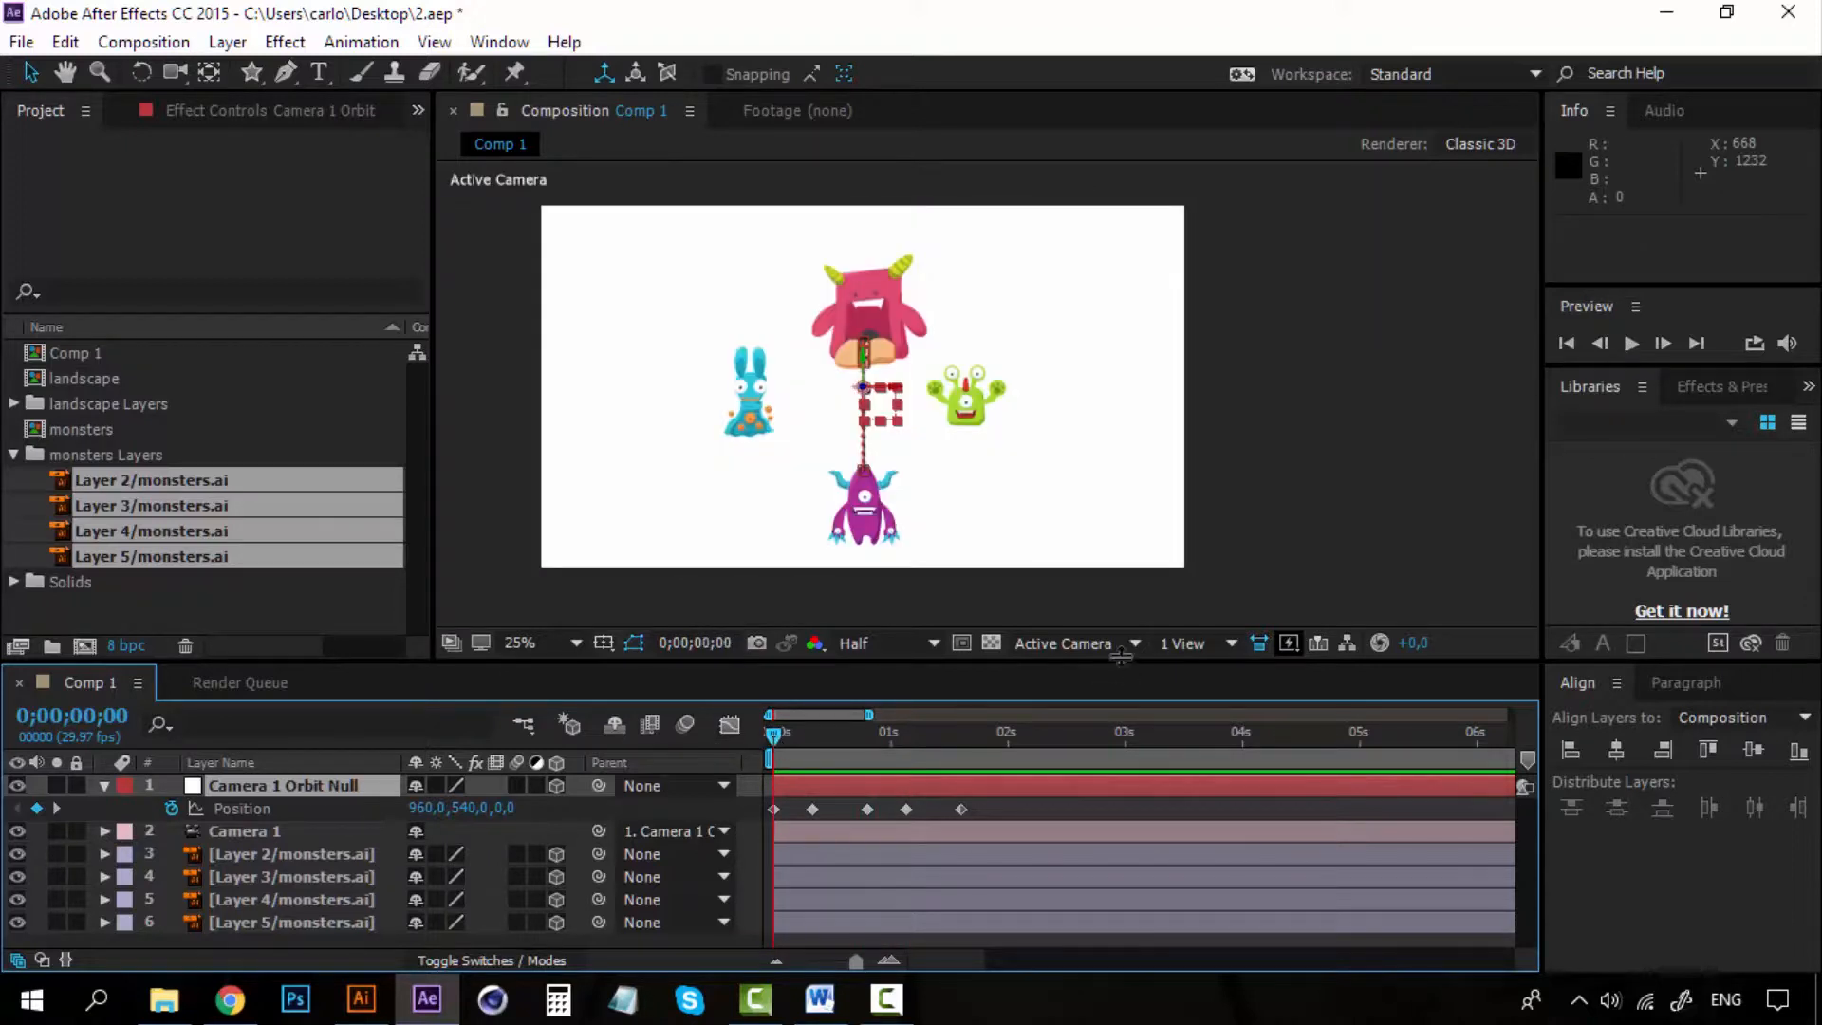
Step: Switch to Custom View 1 and scrub the timeline to examine how Camera 1 moves with its orbit null
click(1134, 643)
click(1139, 551)
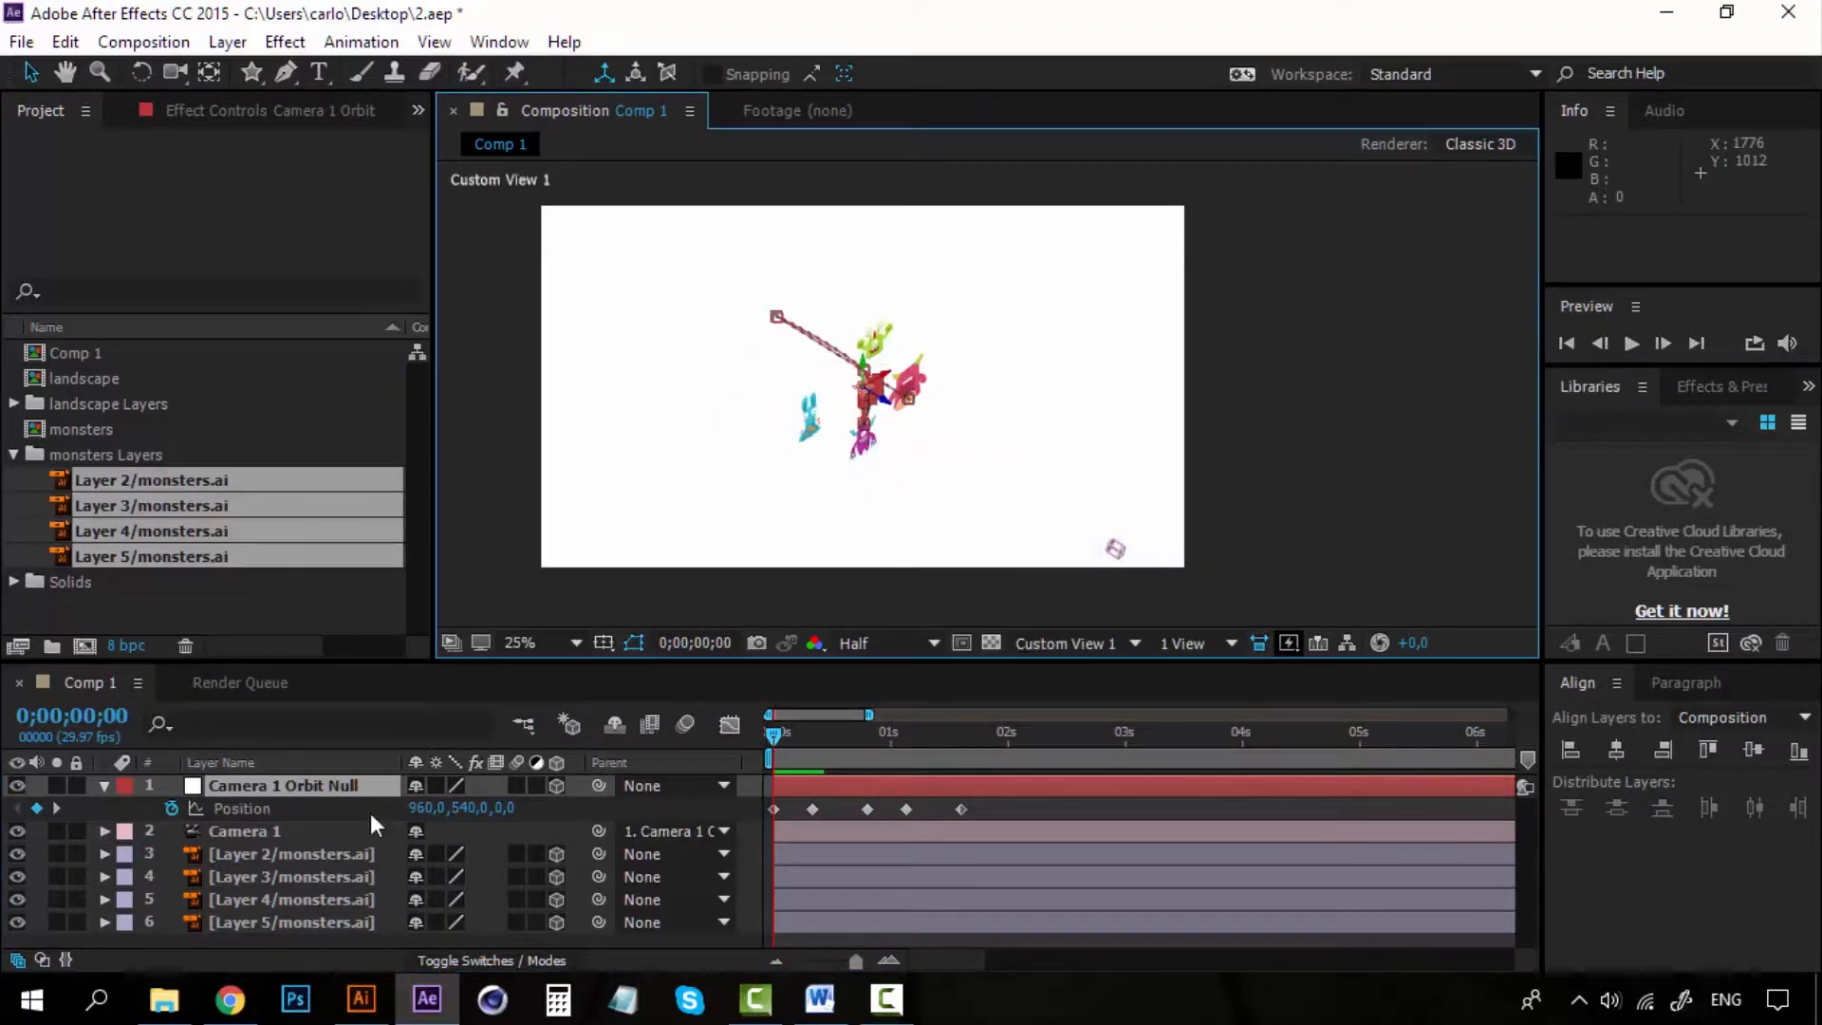
drag(776, 731, 794, 731)
key(Home)
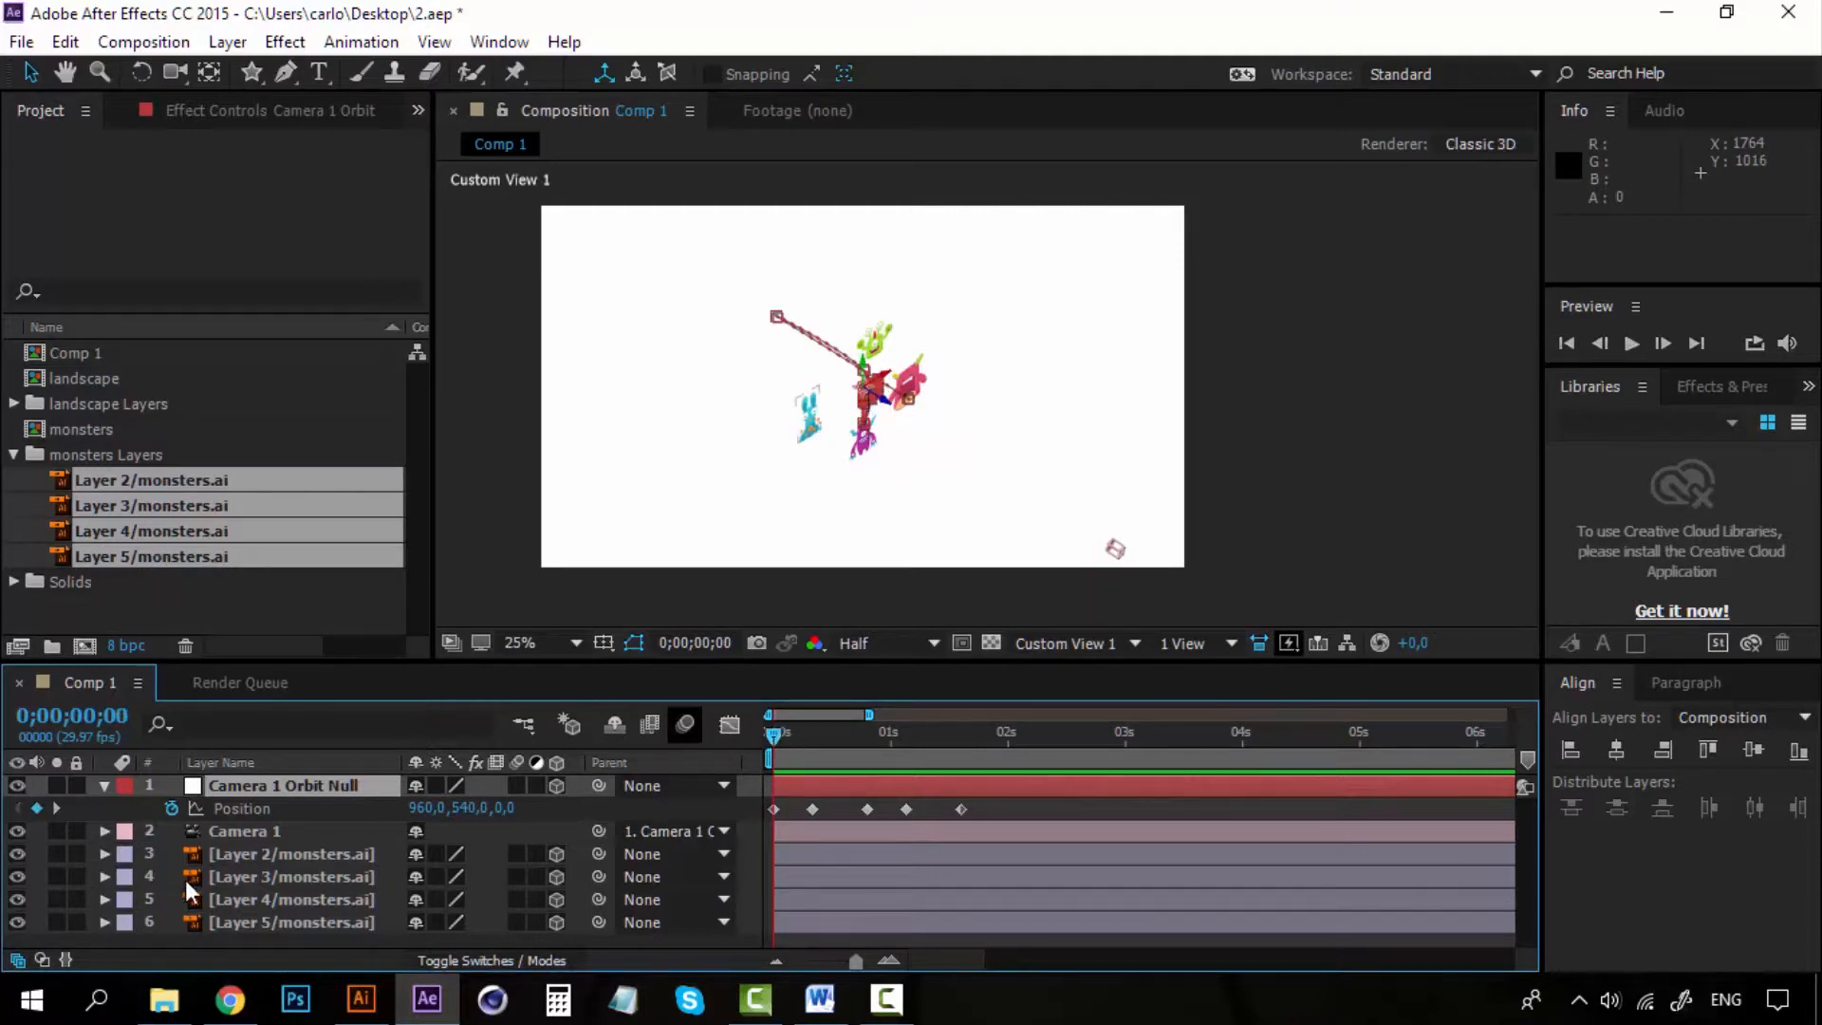
click(247, 835)
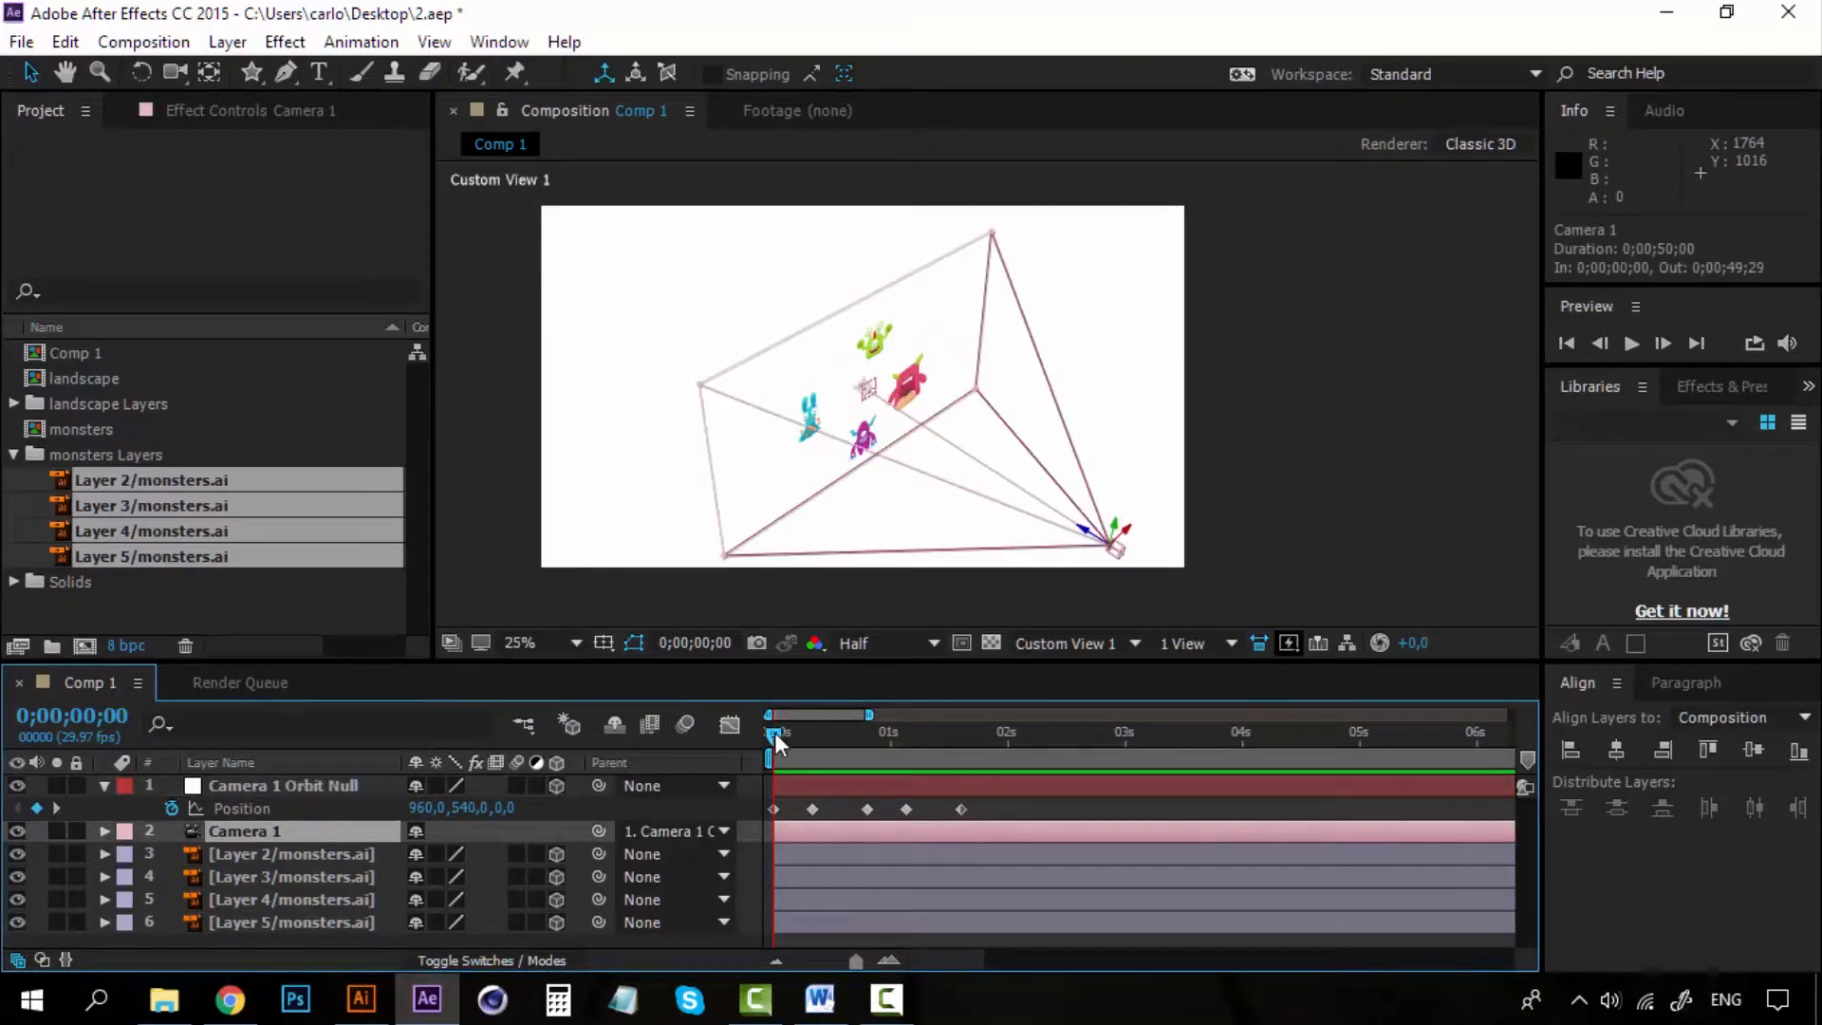
mouse_move(775, 733)
mouse_down()
mouse_move(981, 718)
mouse_move(740, 721)
mouse_up()
click(250, 785)
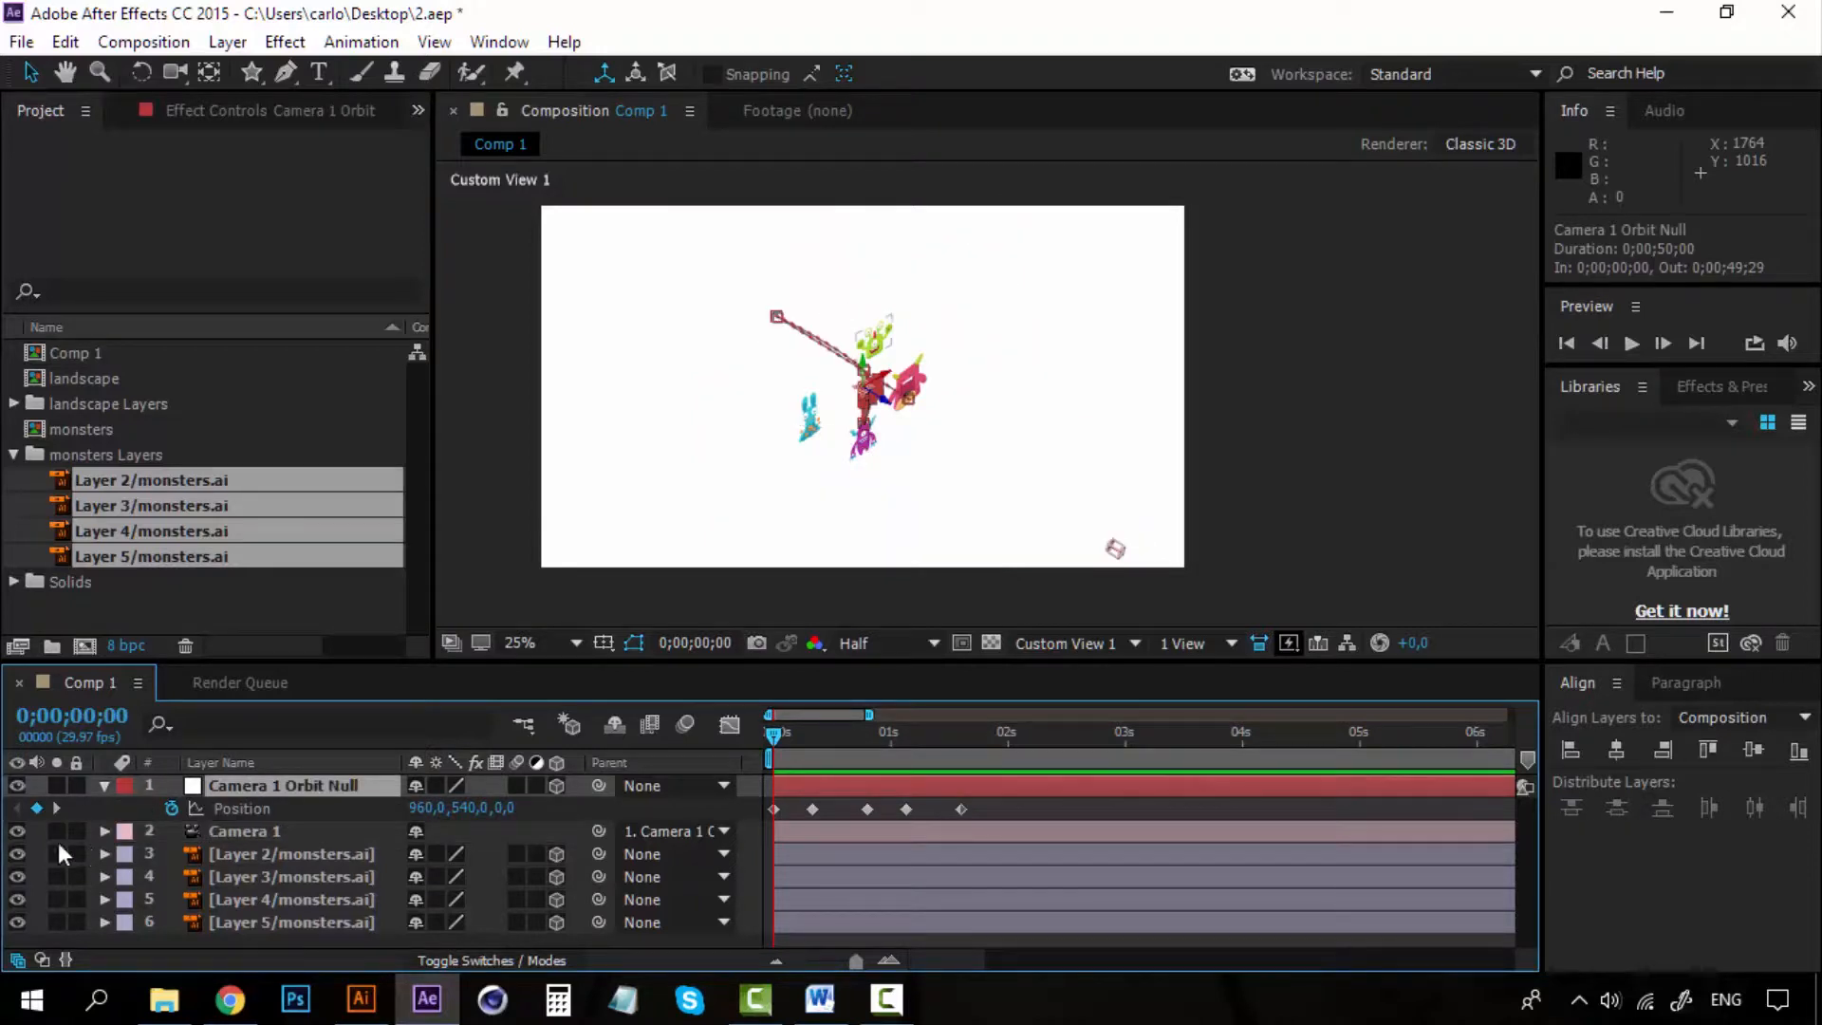
Step: Collapse the Camera 1 Orbit Null's properties and return the composition to the Active Camera view
click(102, 785)
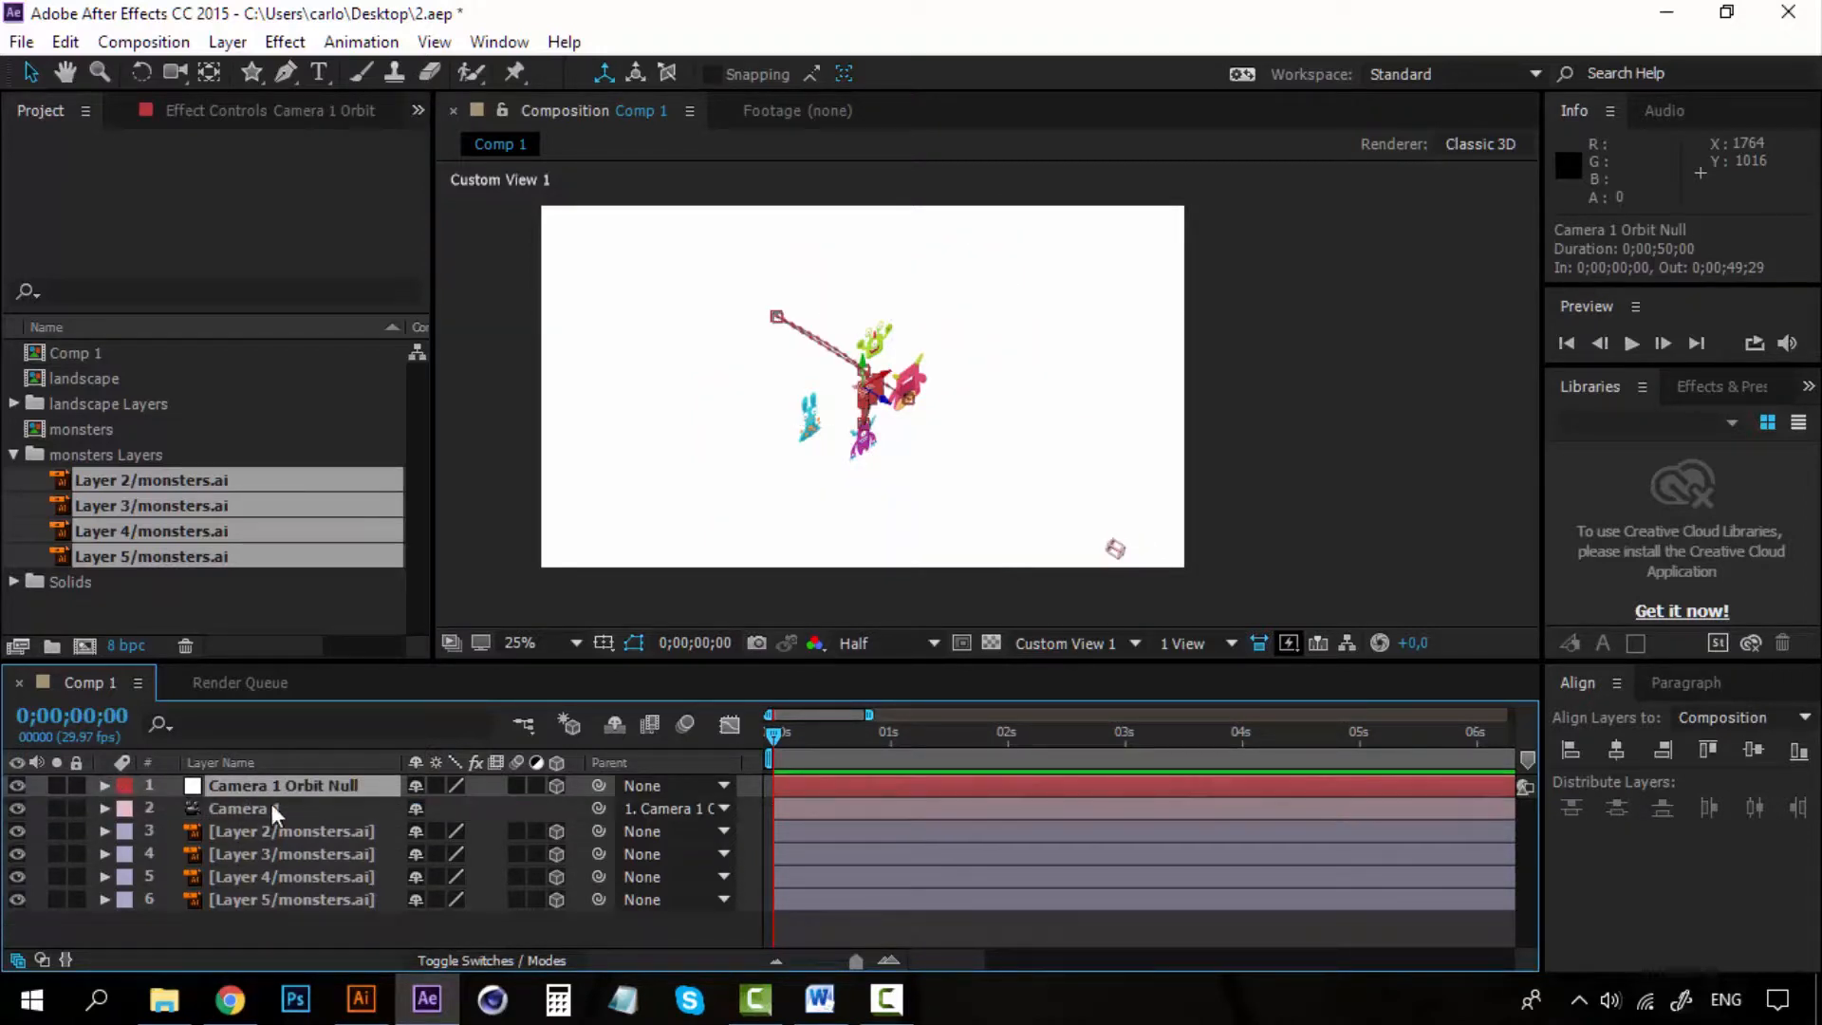
click(253, 810)
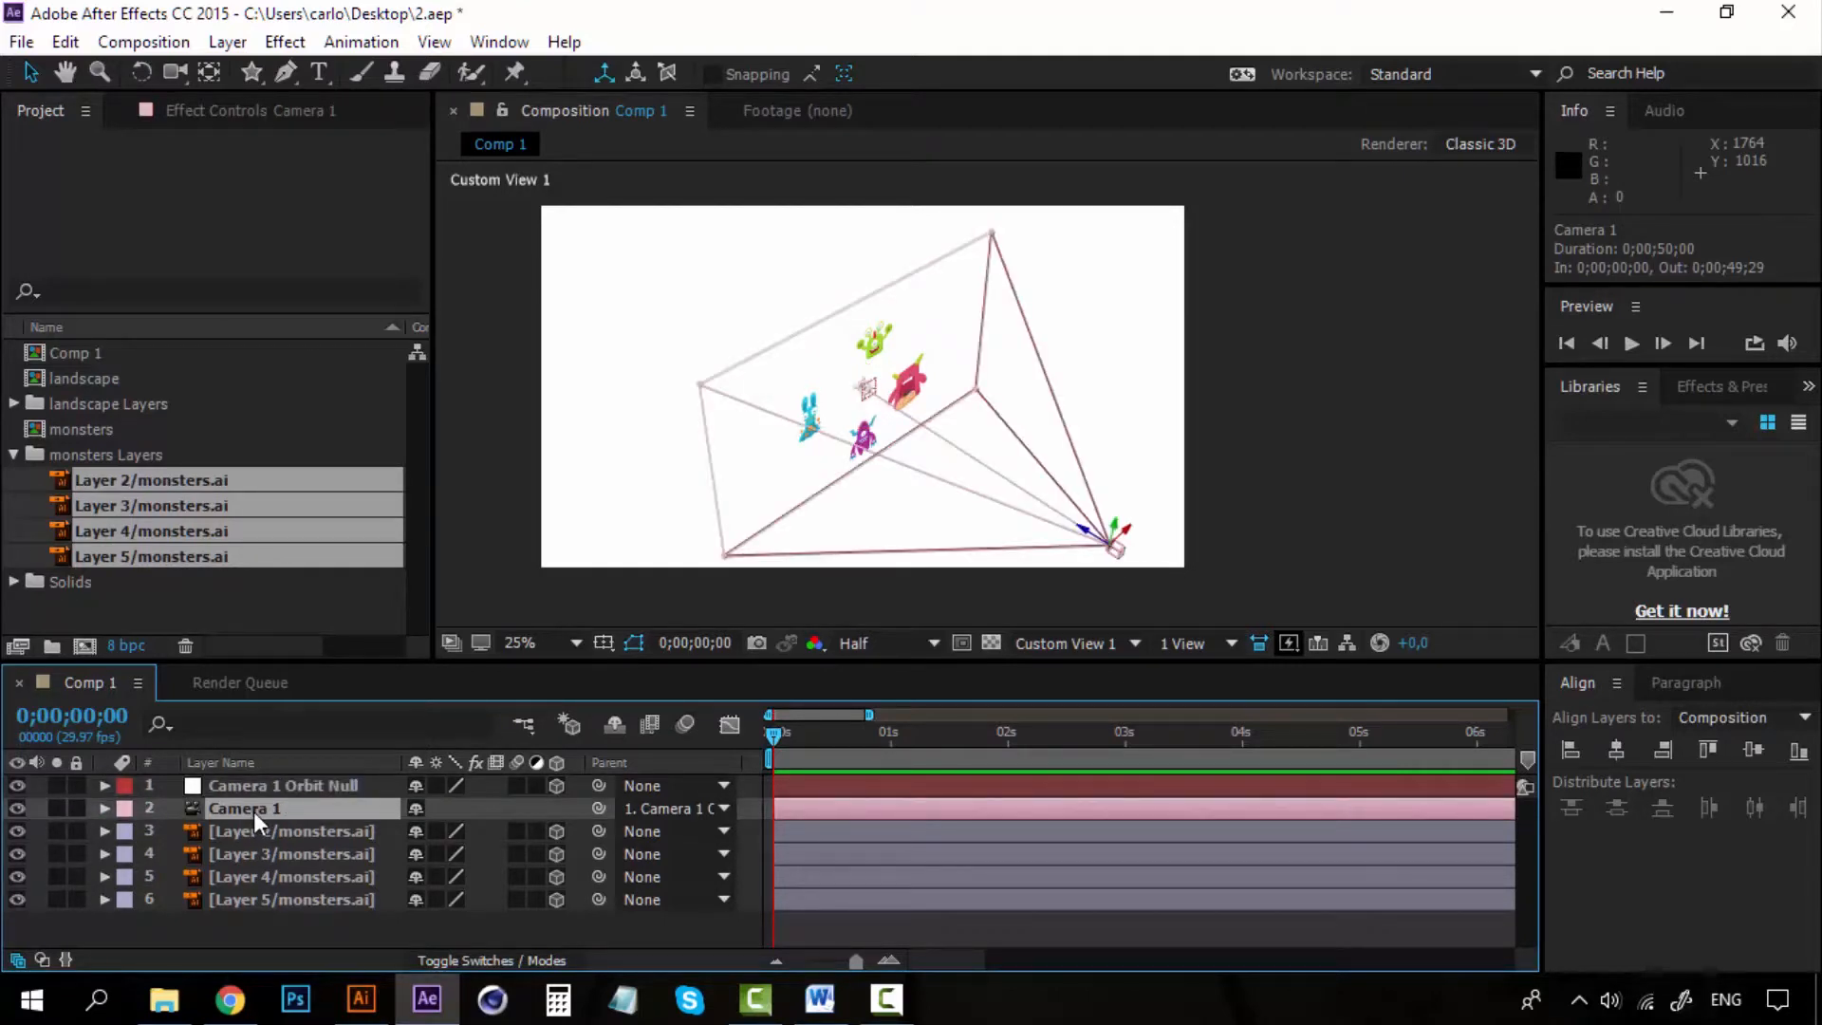
mouse_move(772, 733)
mouse_down()
mouse_move(1010, 732)
mouse_move(747, 738)
mouse_up()
click(103, 809)
click(103, 809)
click(265, 786)
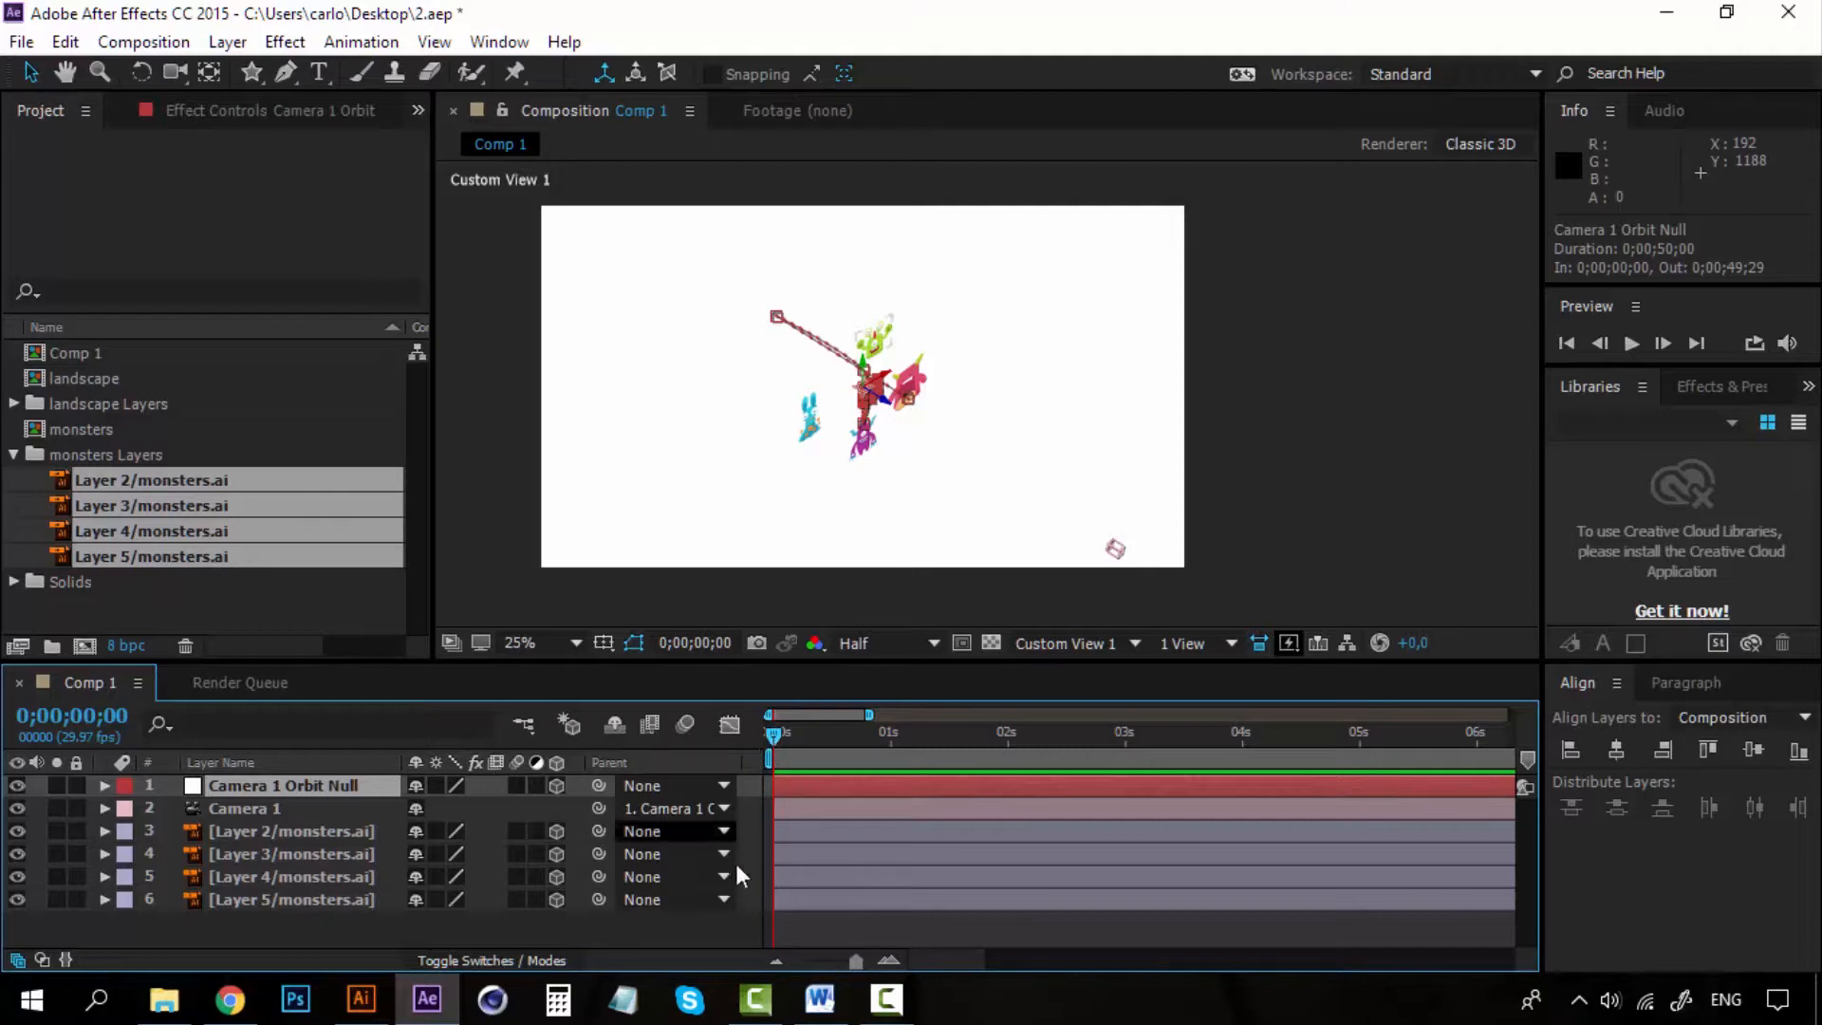
click(1138, 642)
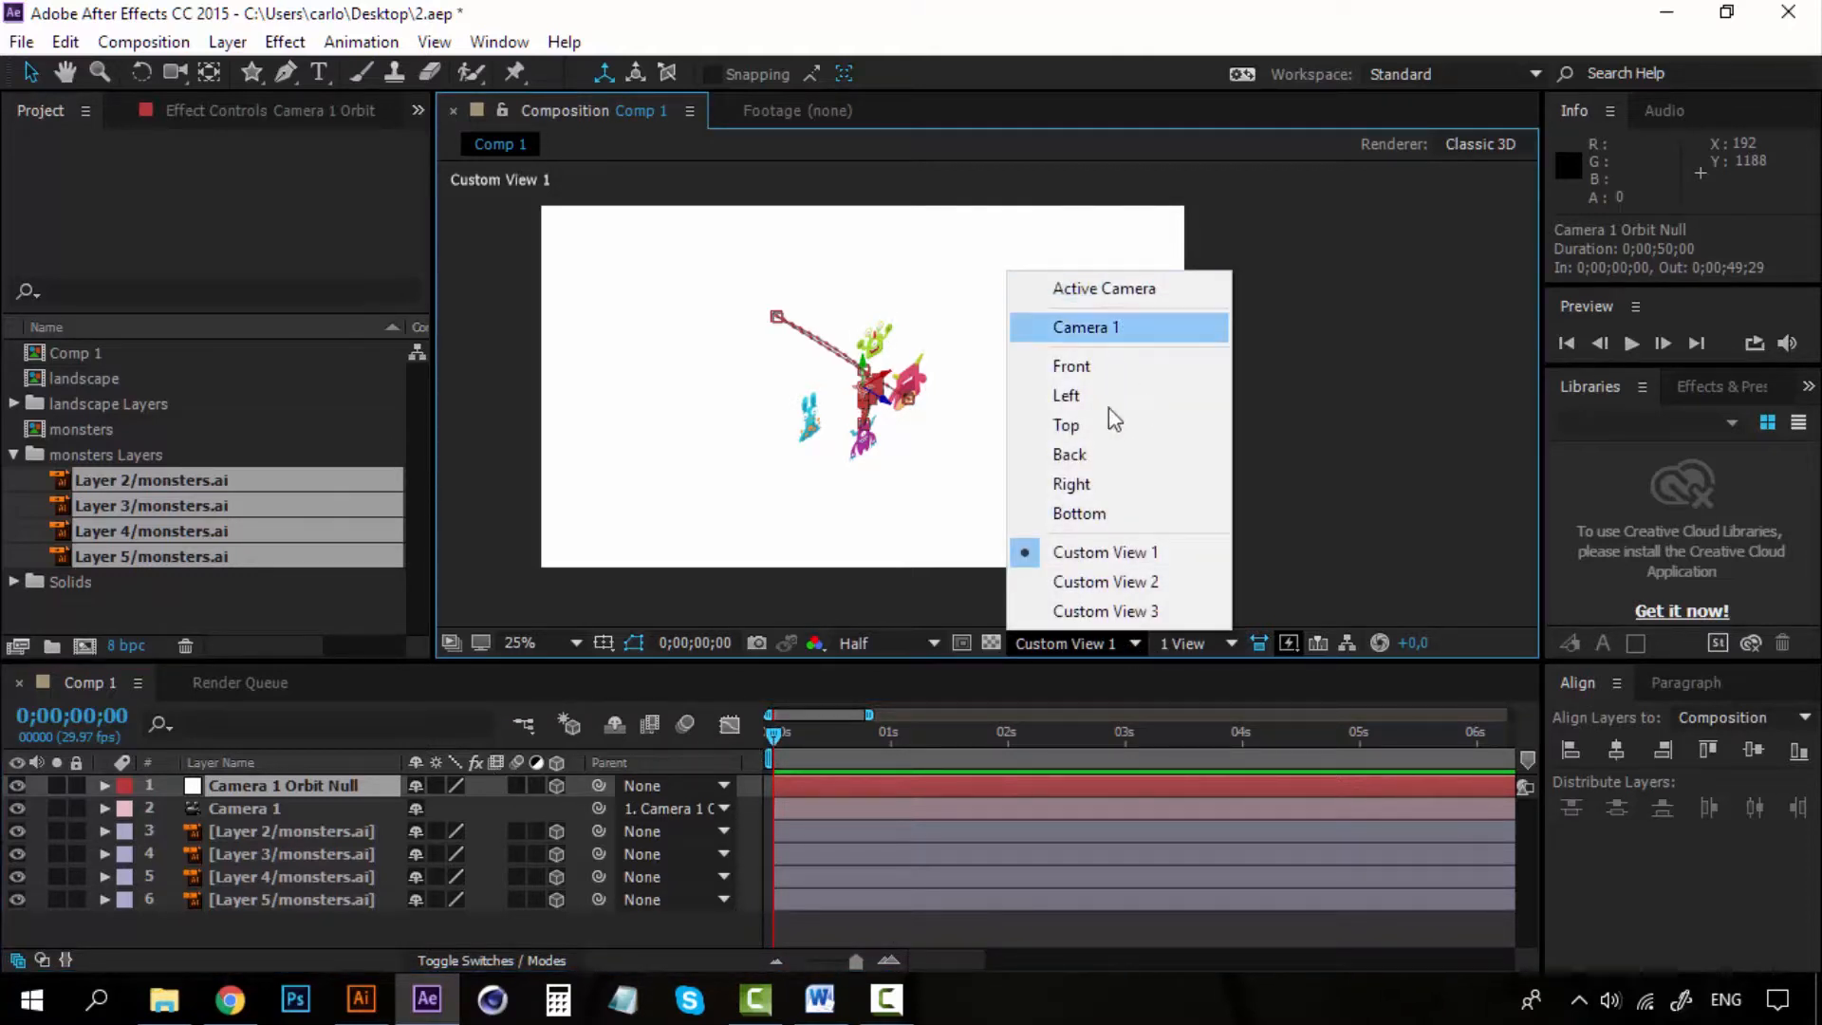
click(1126, 290)
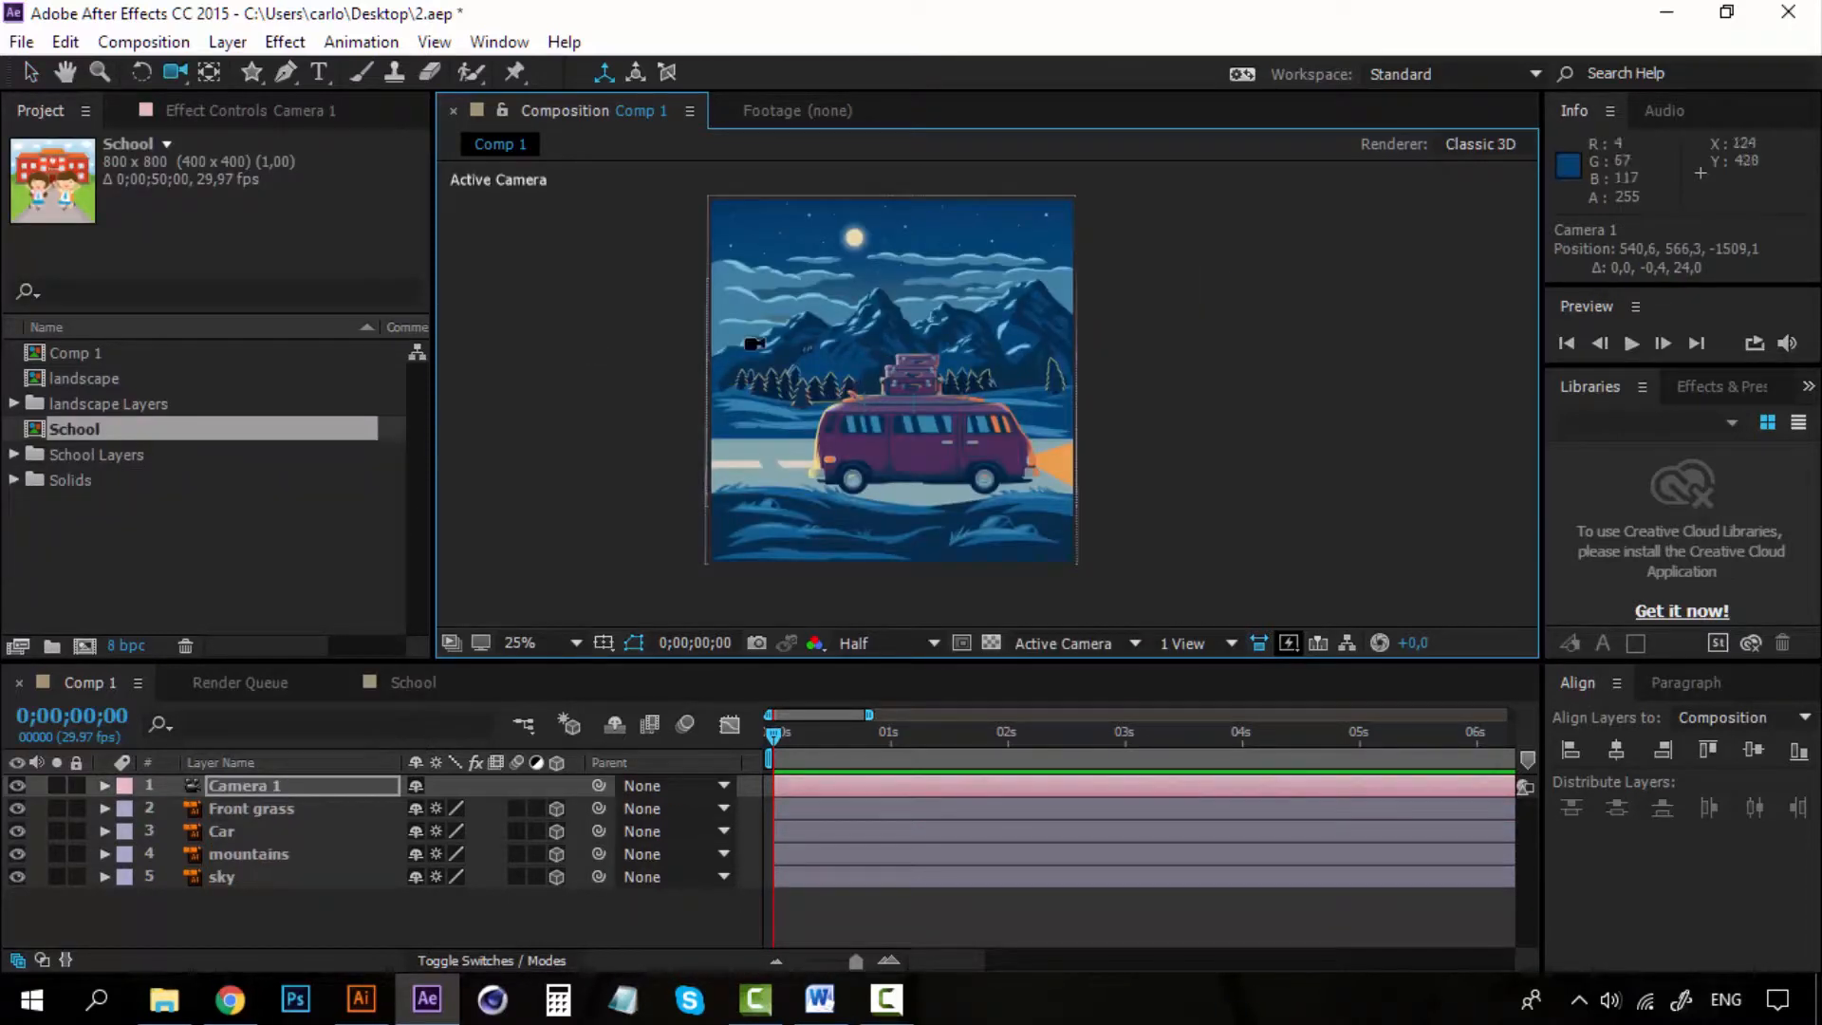
Step: Zoom in on the van landscape to examine its artwork, then return to the 25% view
click(220, 593)
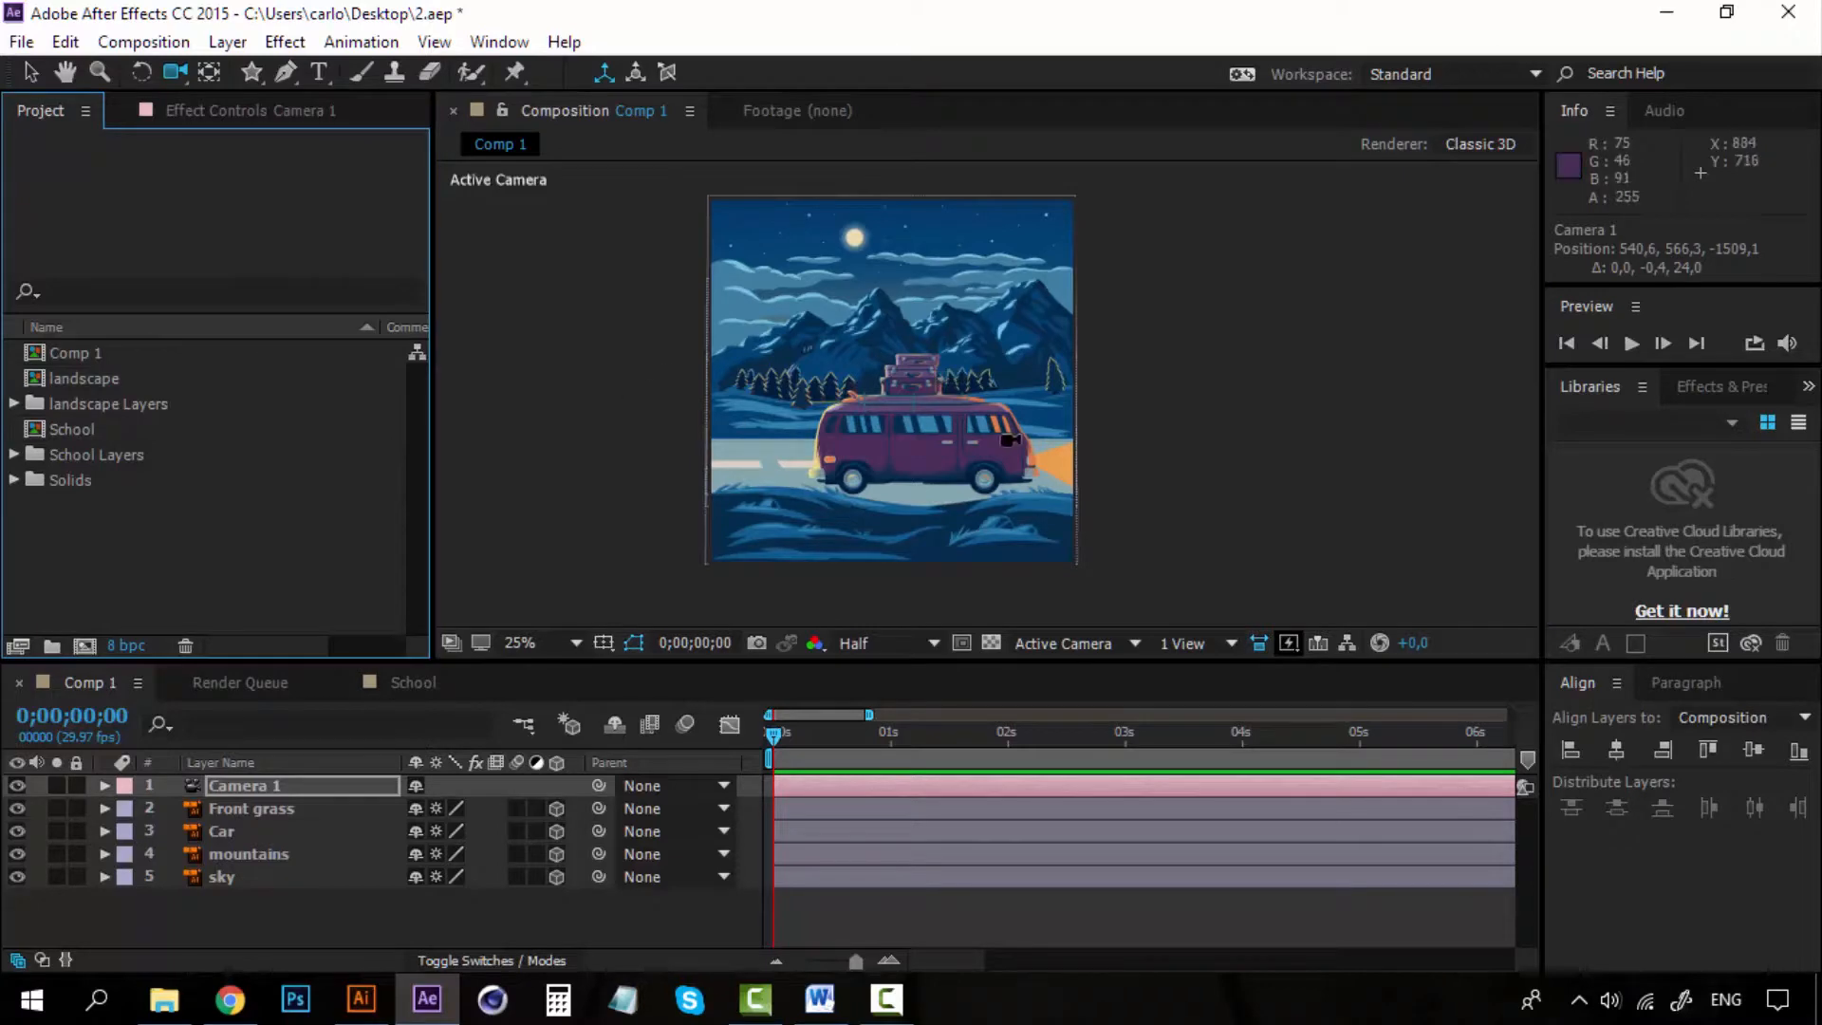
key(slash)
scroll(990, 439, down, 2)
scroll(930, 414, down, 1)
scroll(928, 471, up, 1)
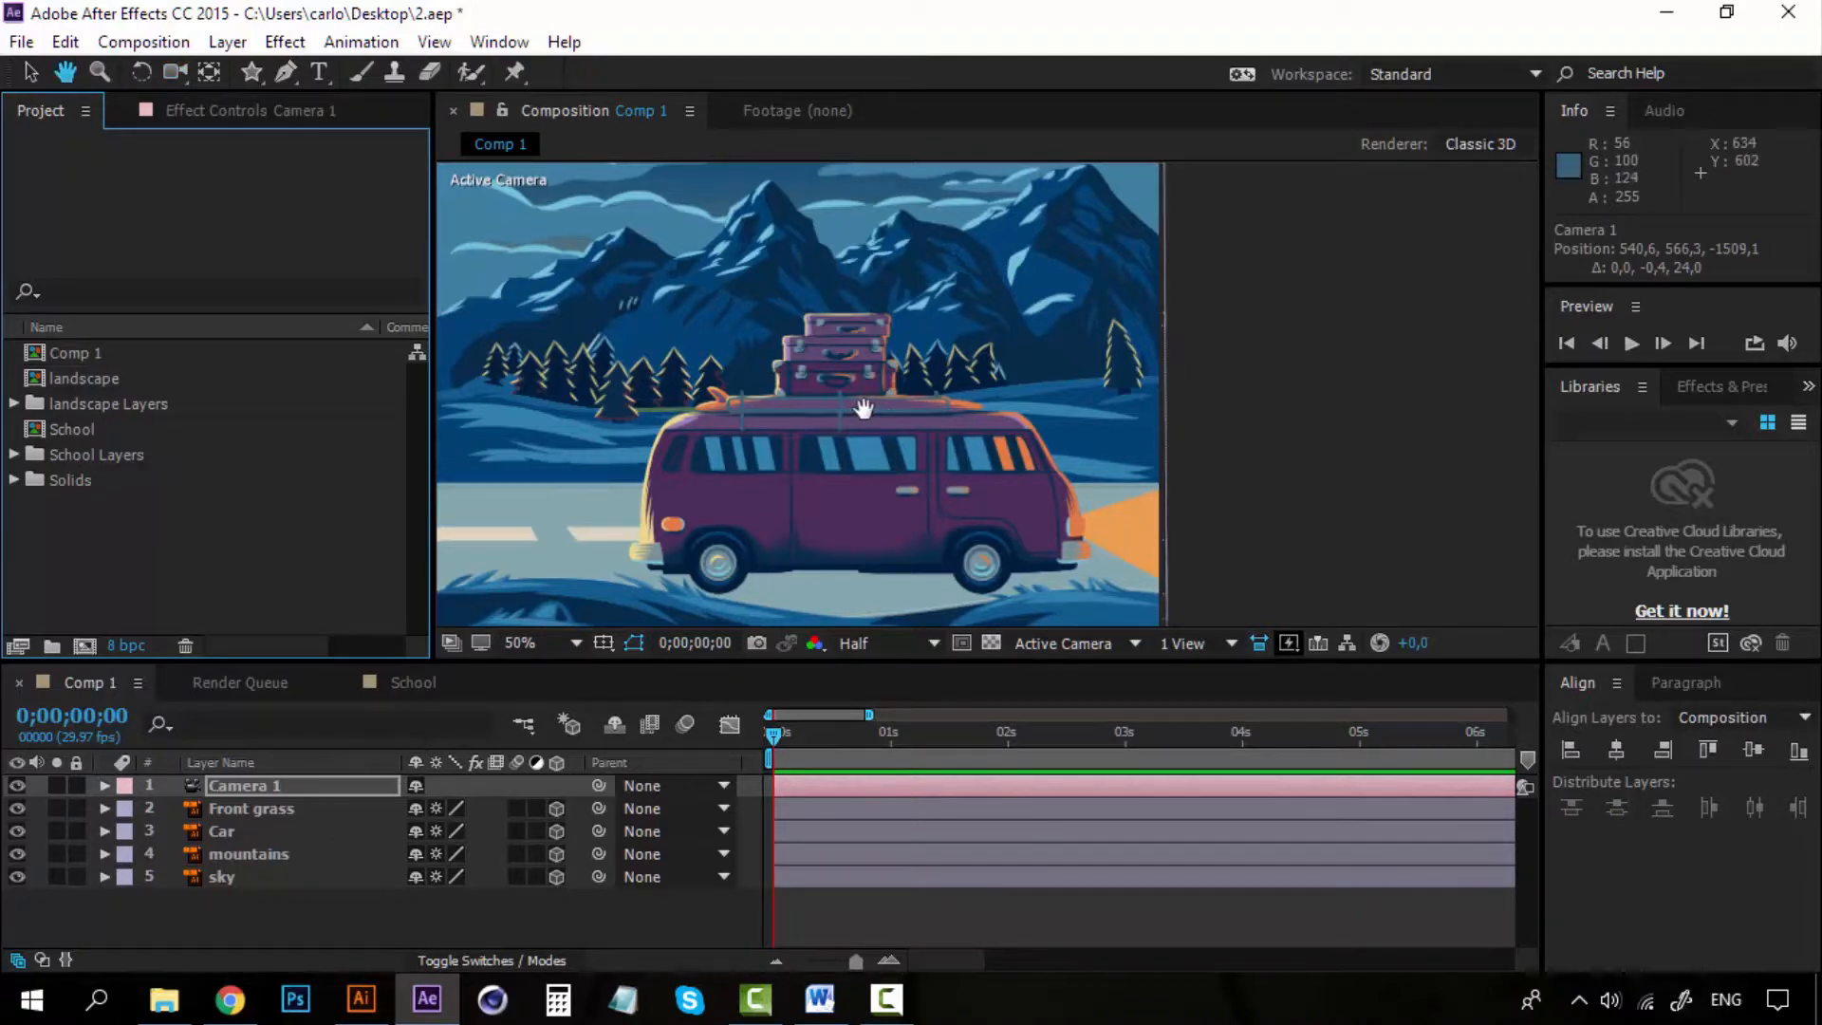
drag(863, 402, 932, 388)
scroll(932, 387, down, 2)
Step: Hide and show the Front grass, Car, mountains and sky layers one at a time to identify their contents
click(302, 809)
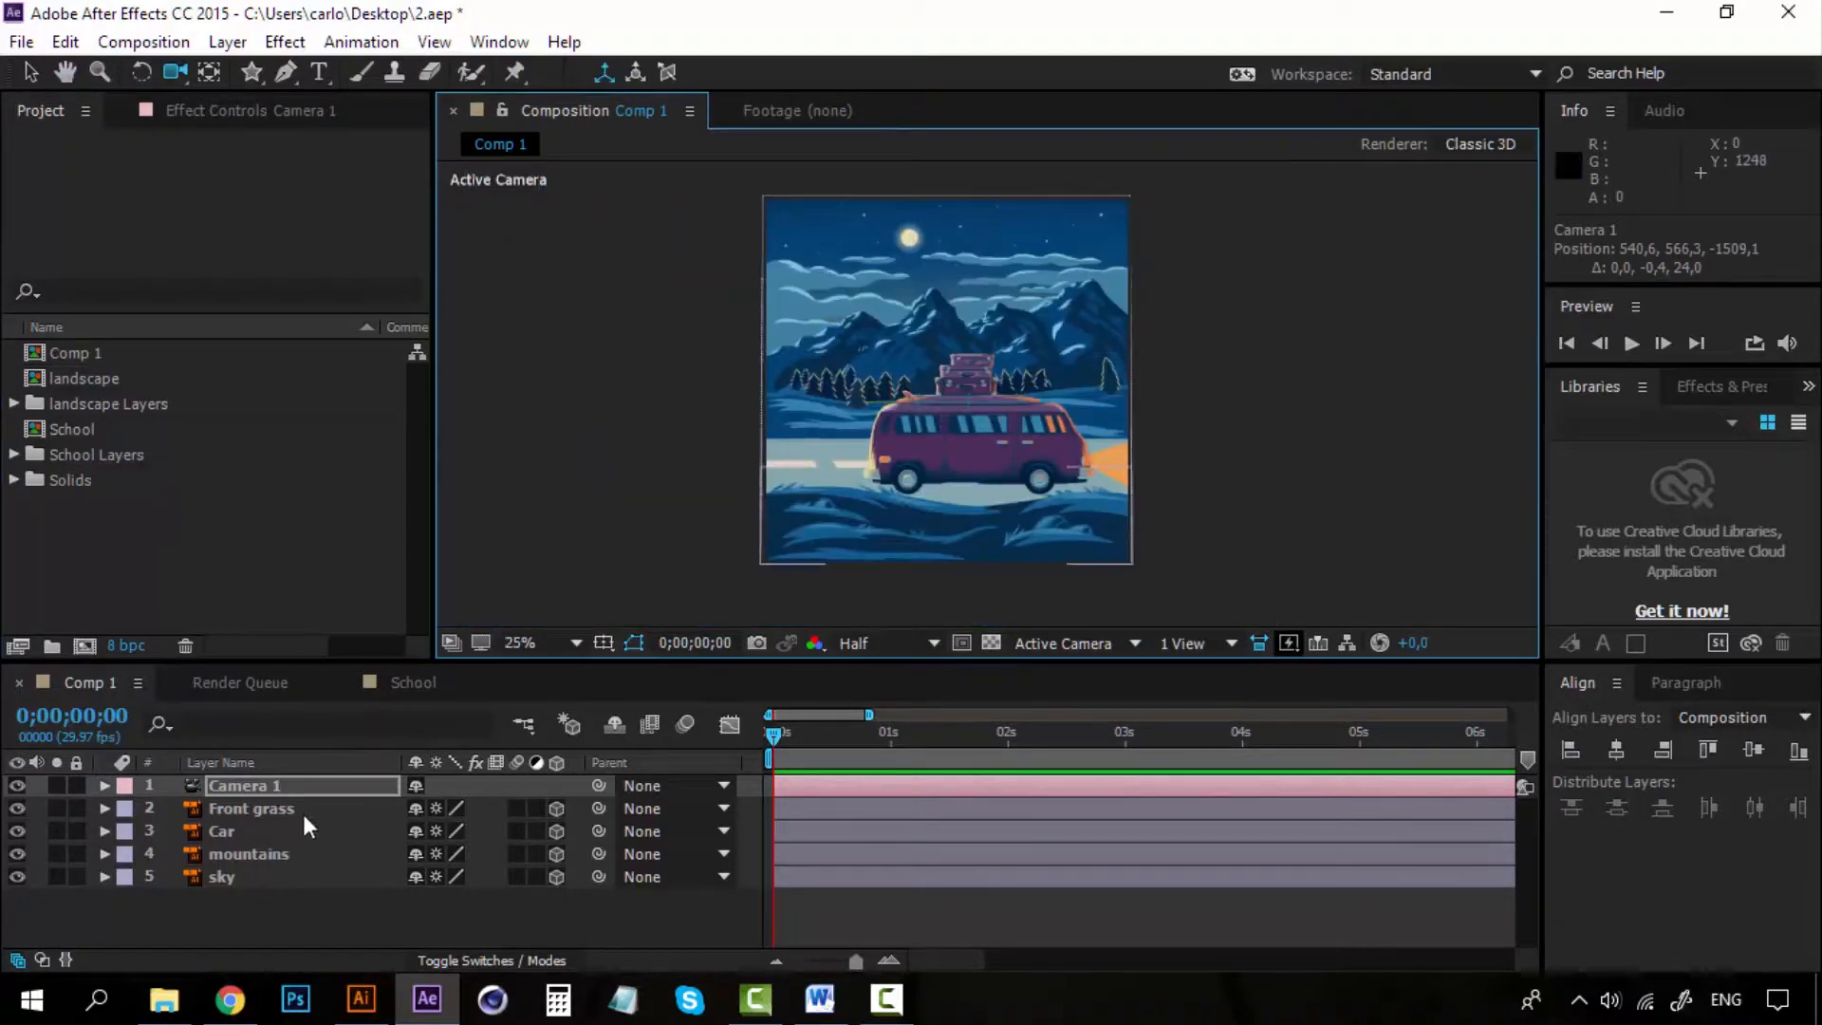
click(249, 873)
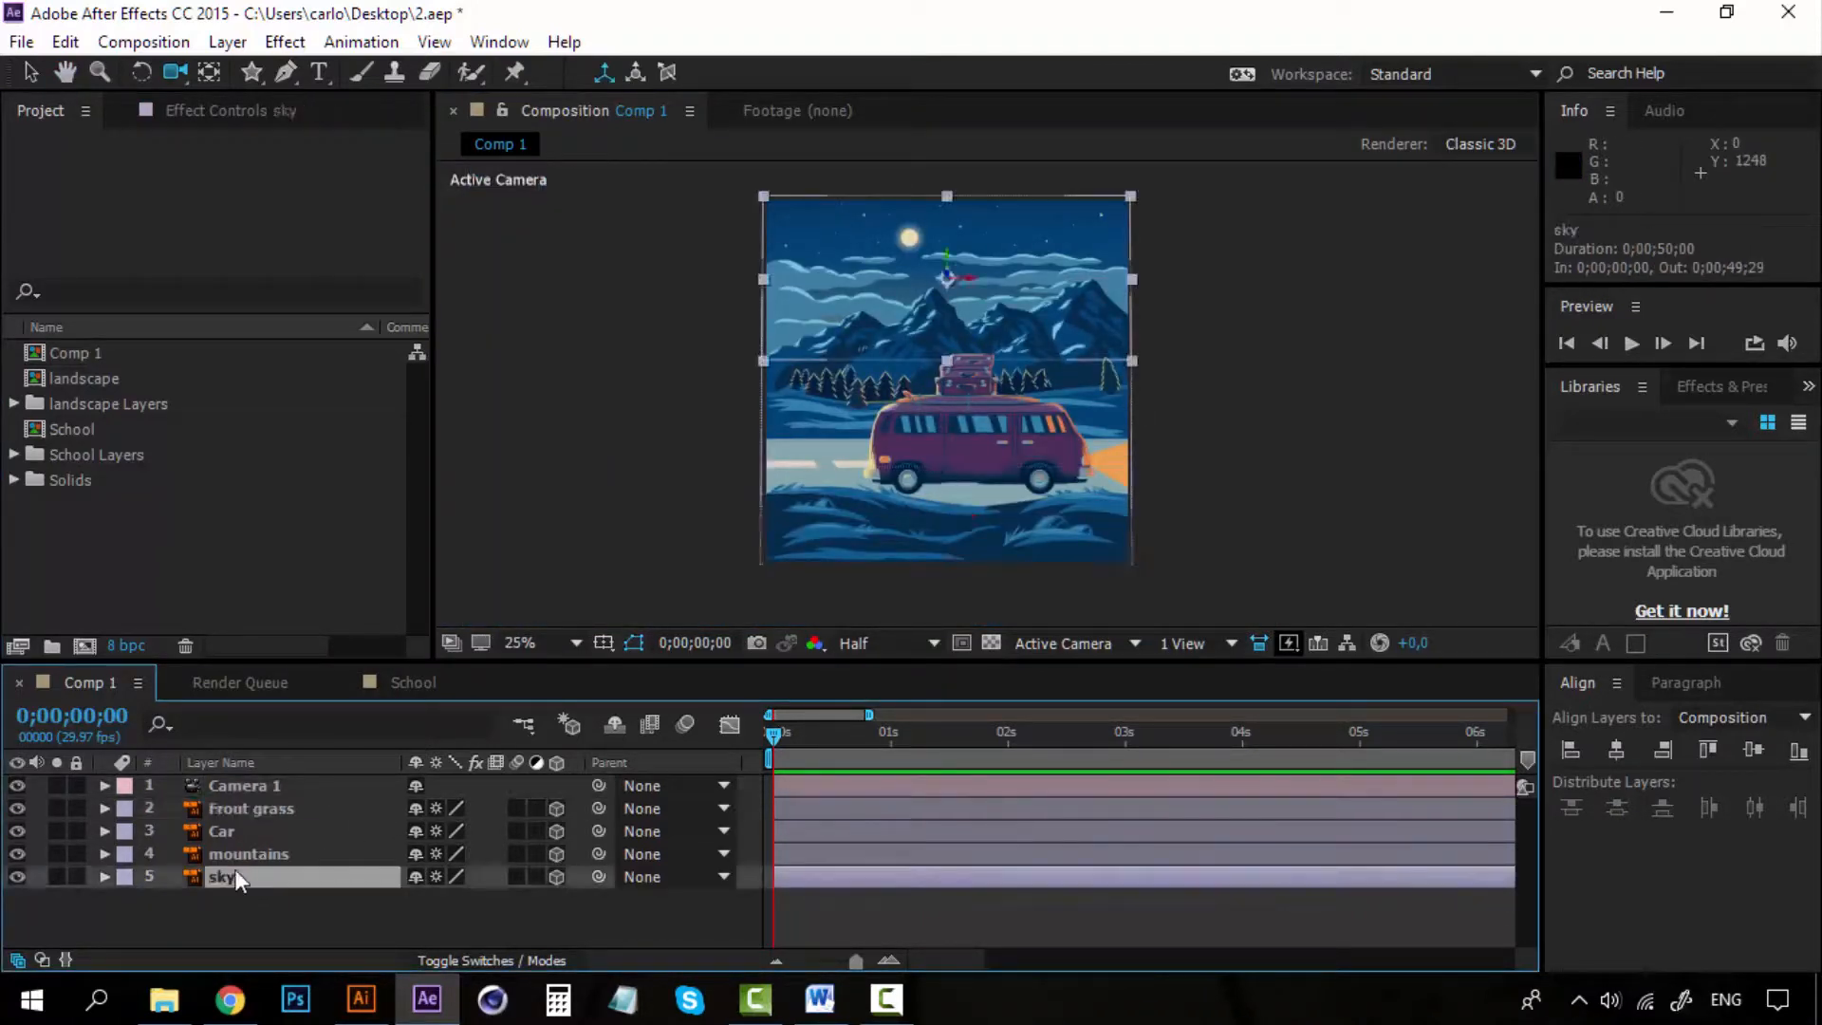
click(249, 814)
click(15, 807)
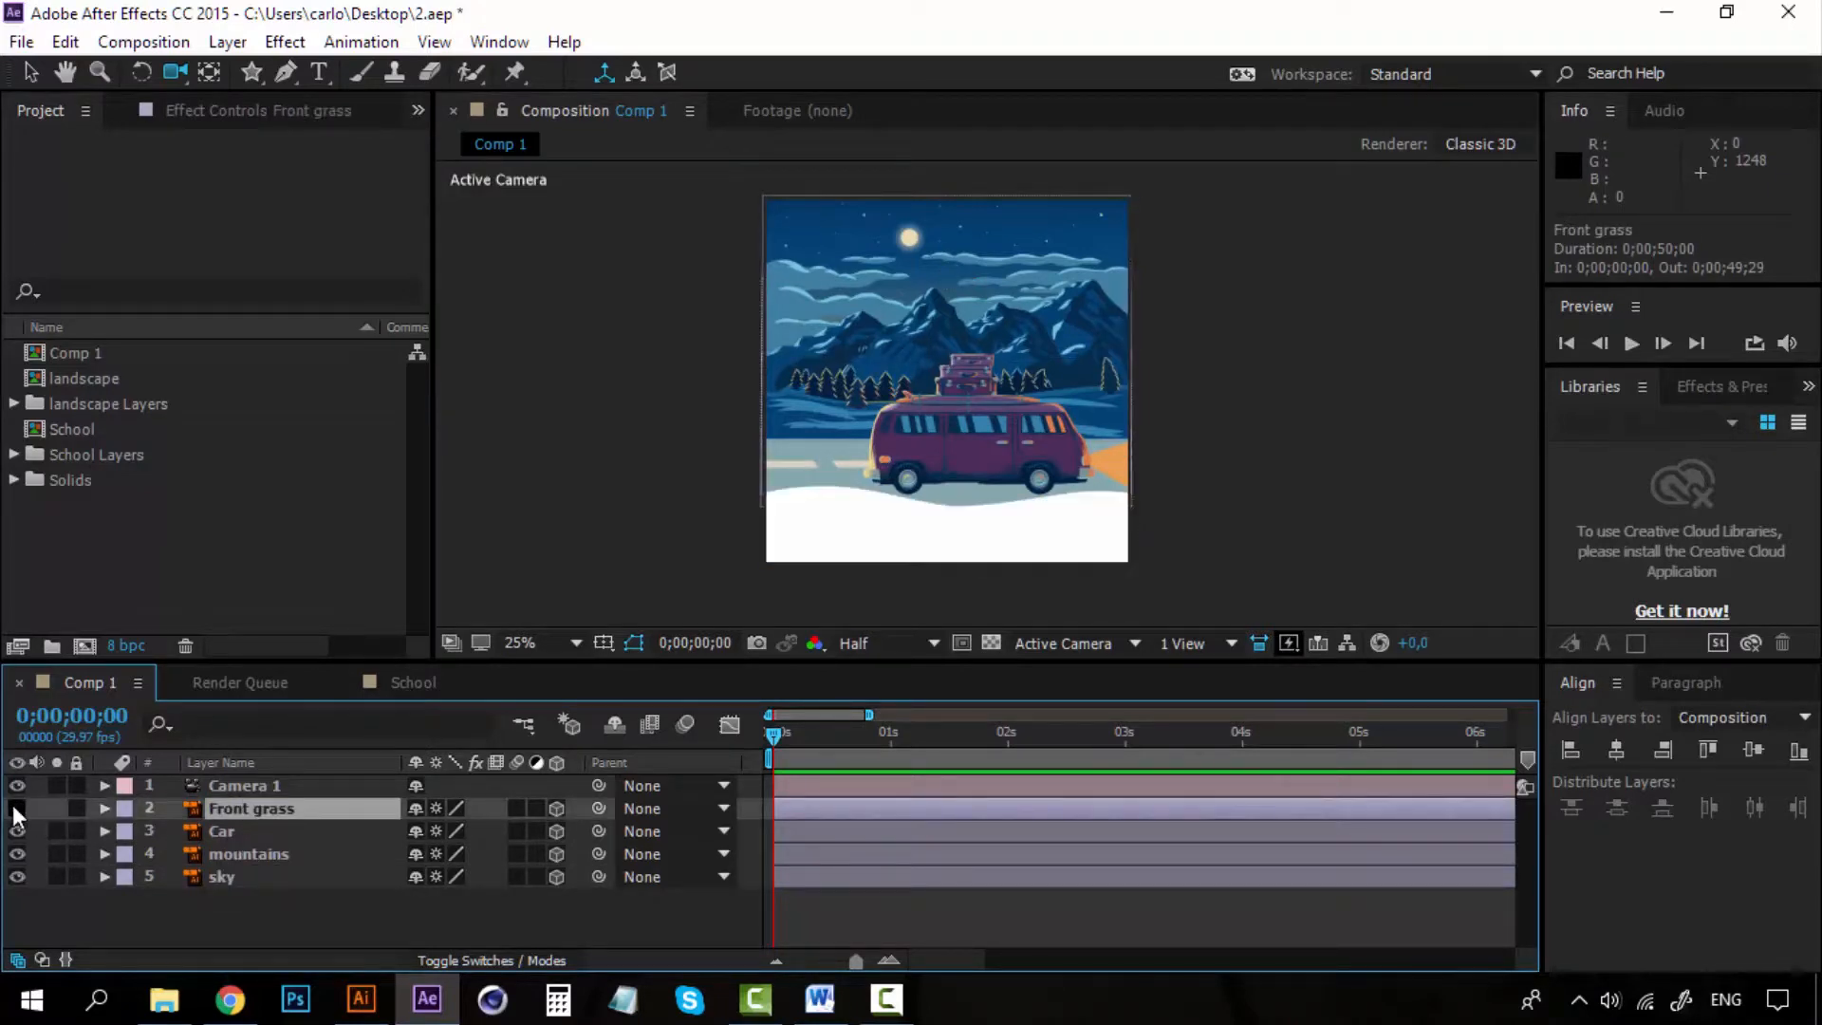
click(16, 807)
click(12, 827)
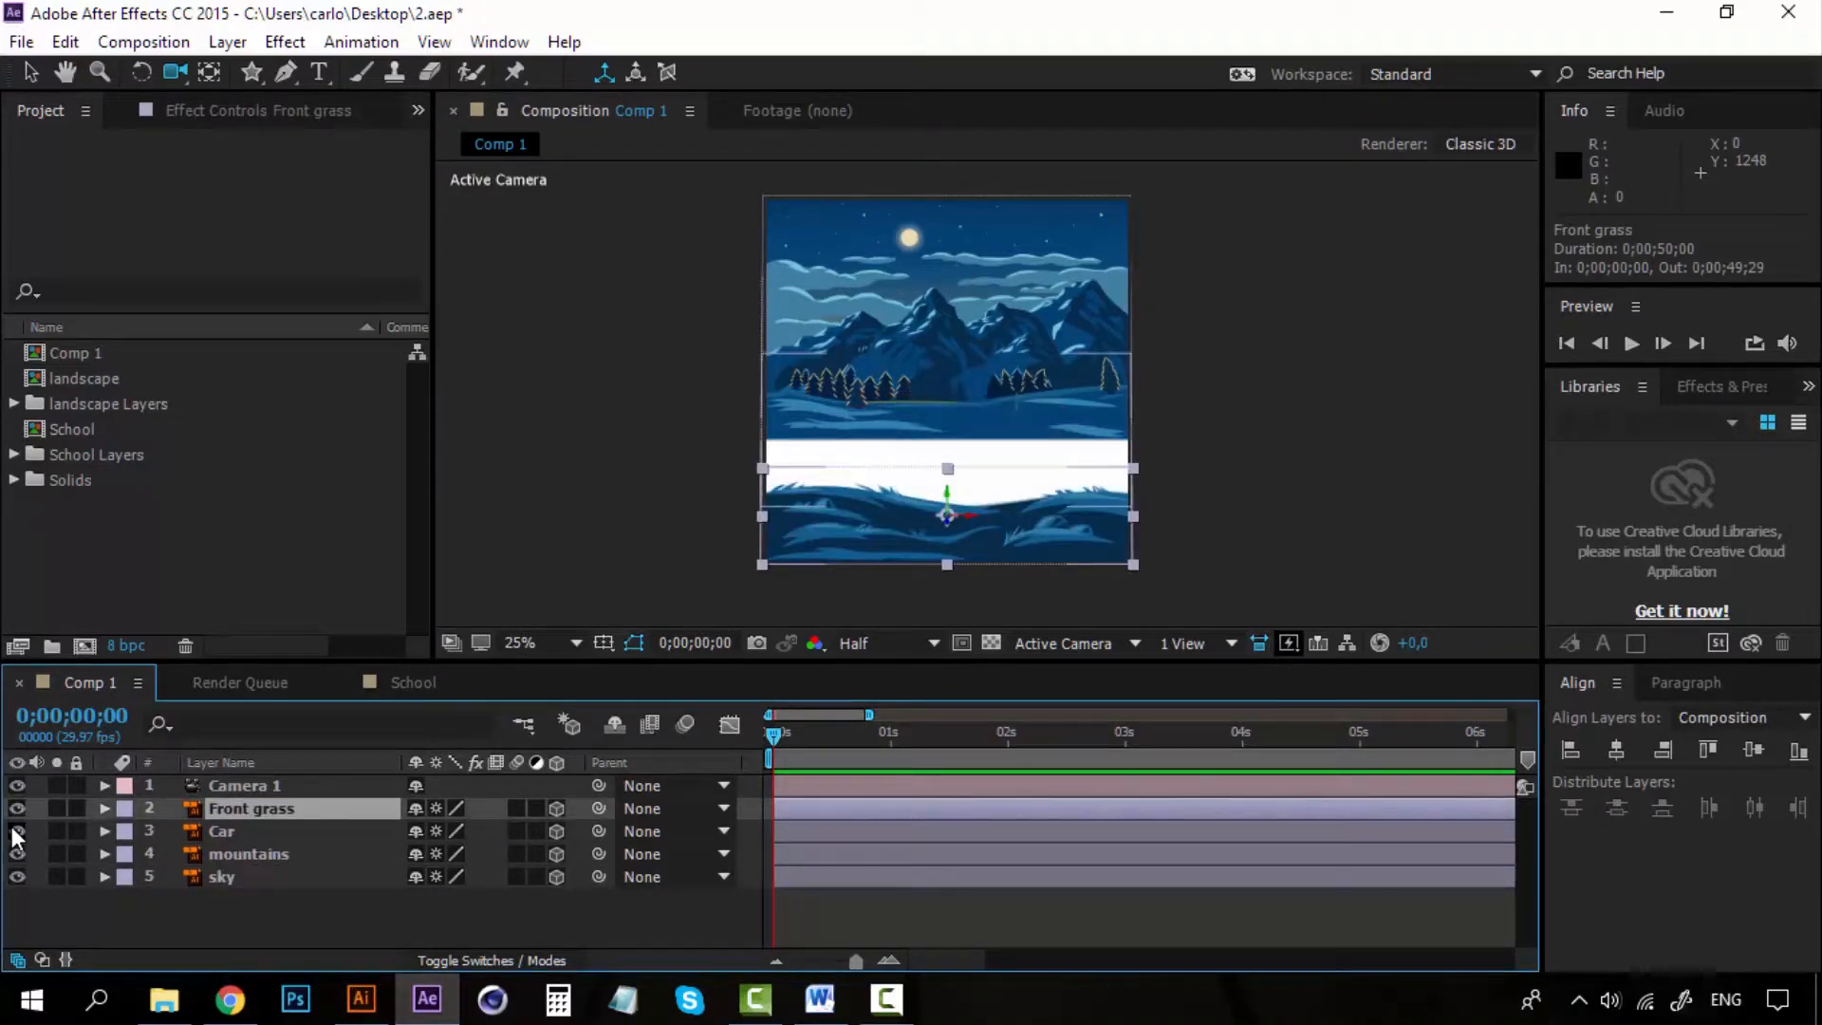
click(11, 827)
click(16, 852)
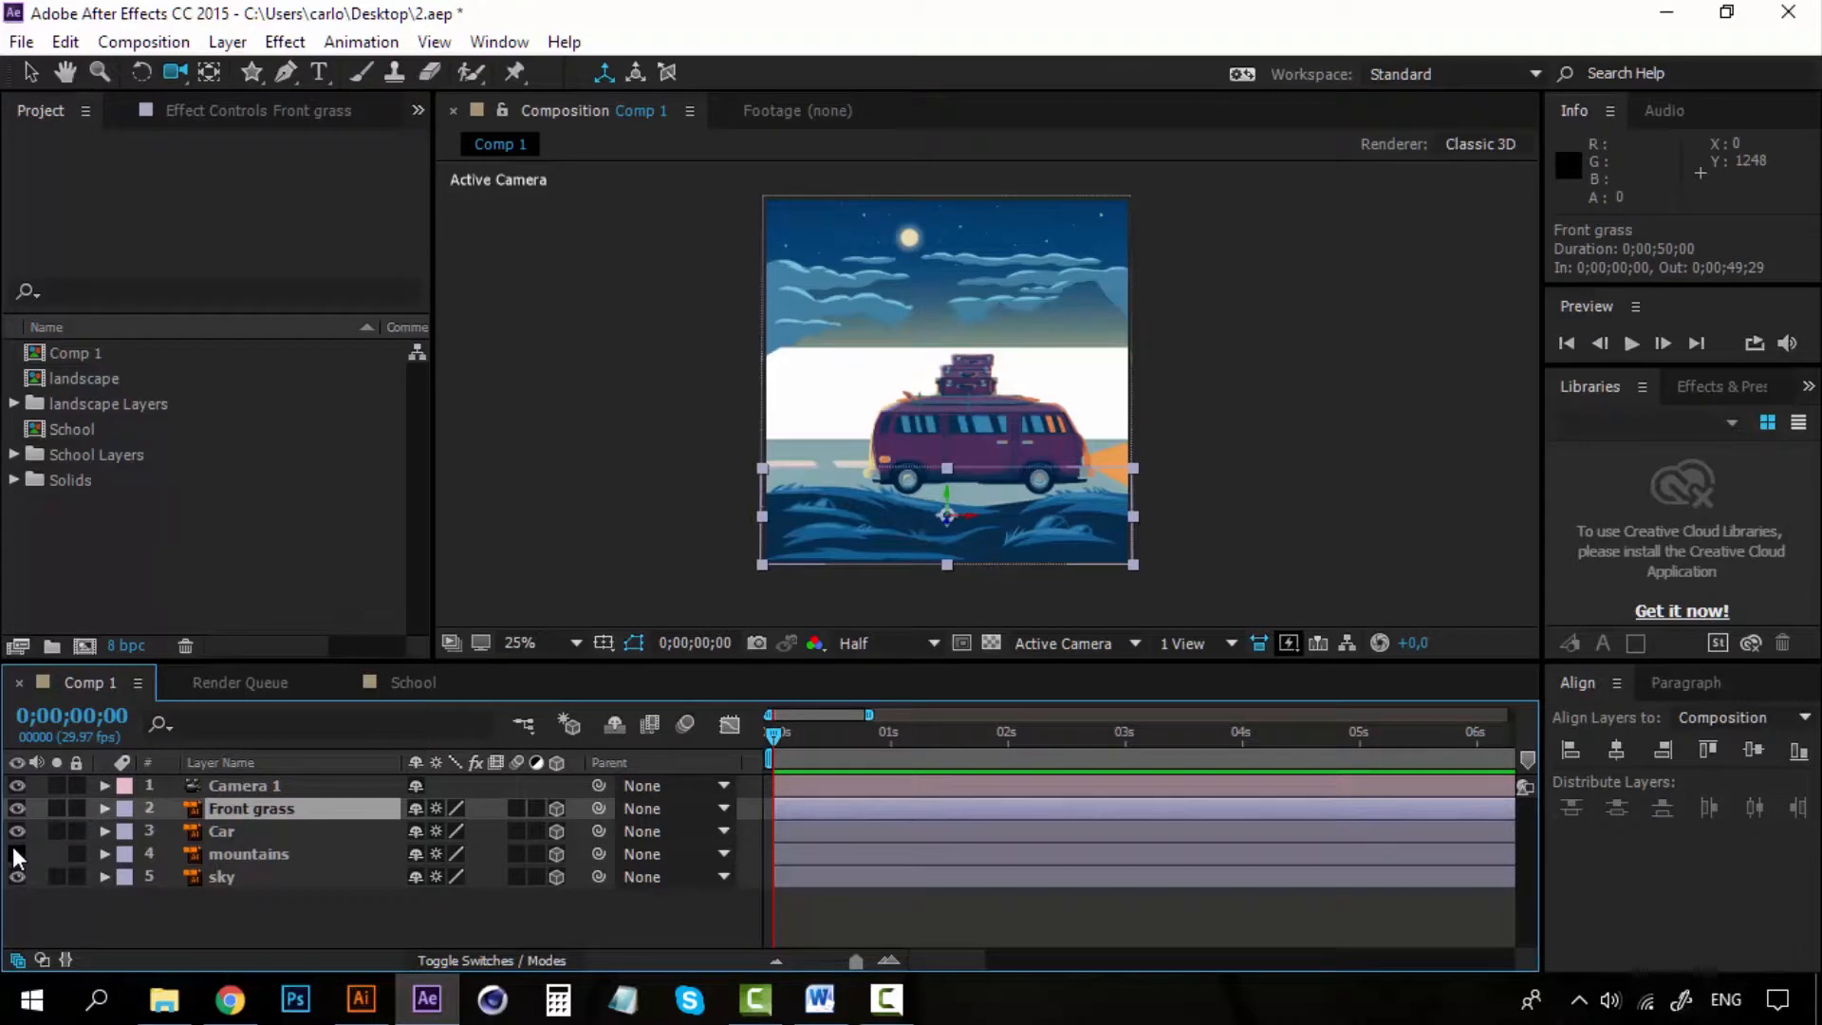
click(15, 852)
click(18, 876)
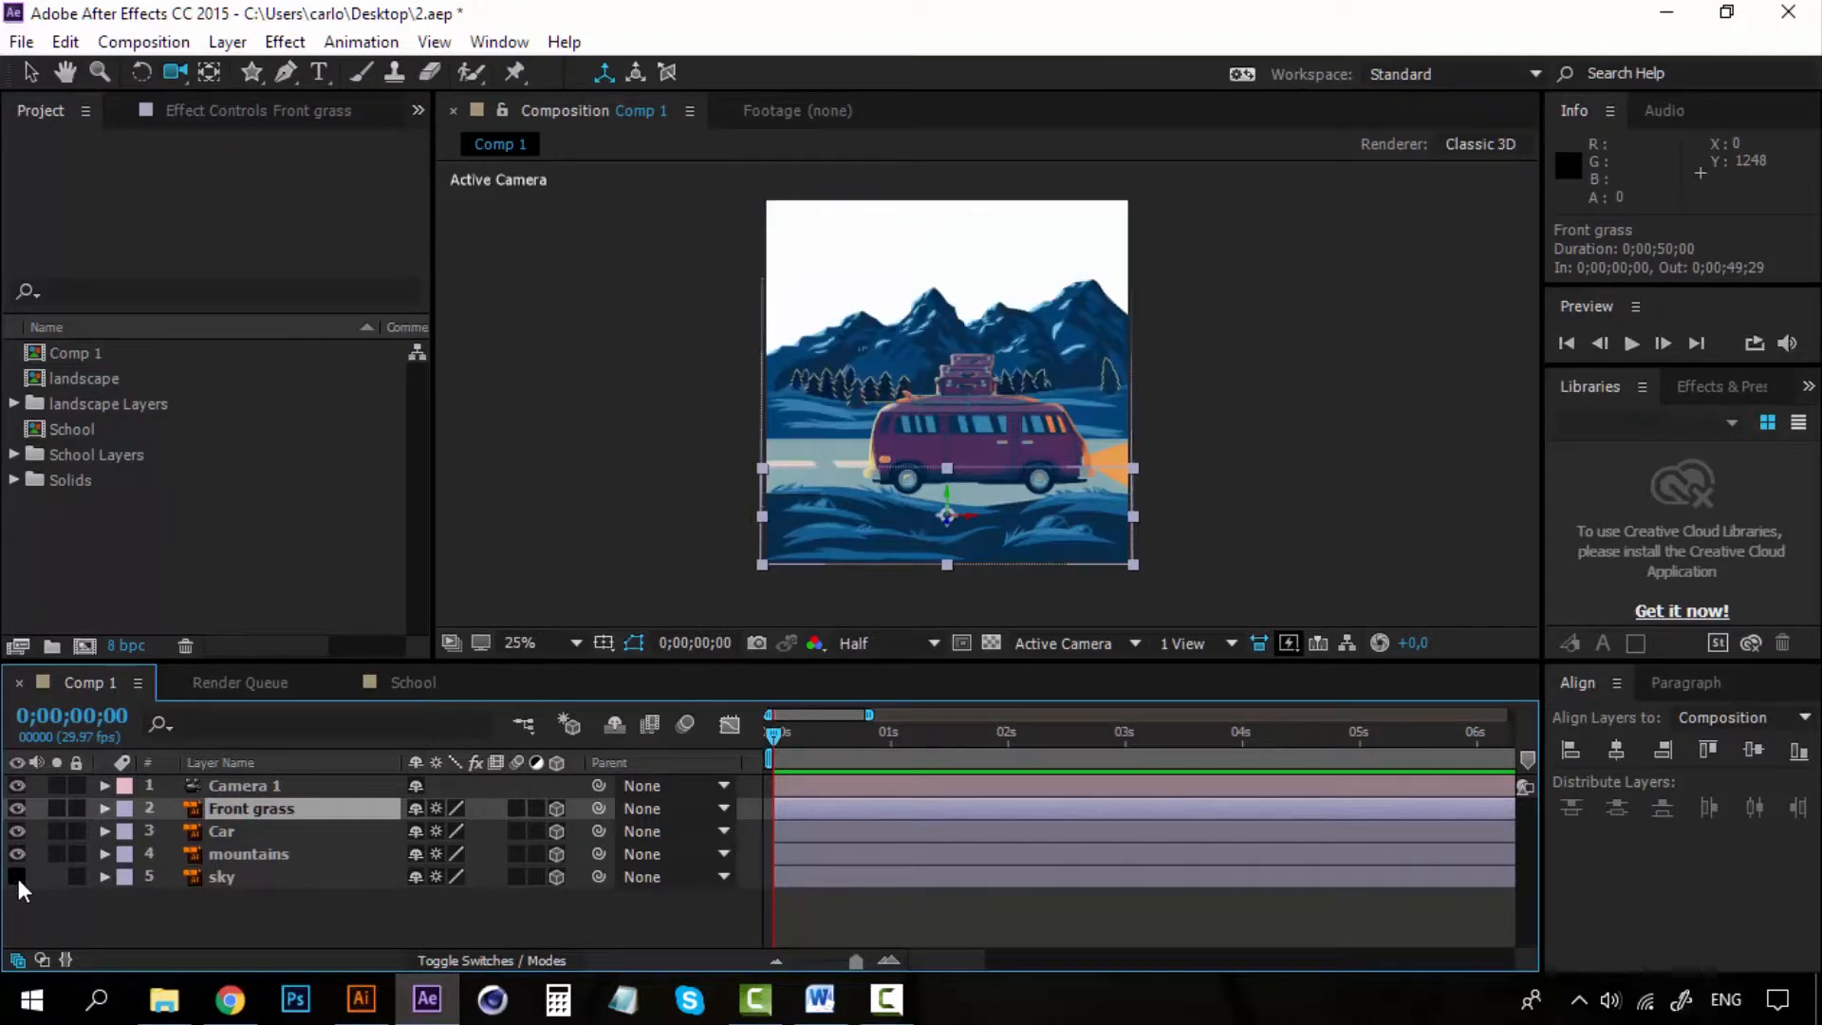
click(18, 877)
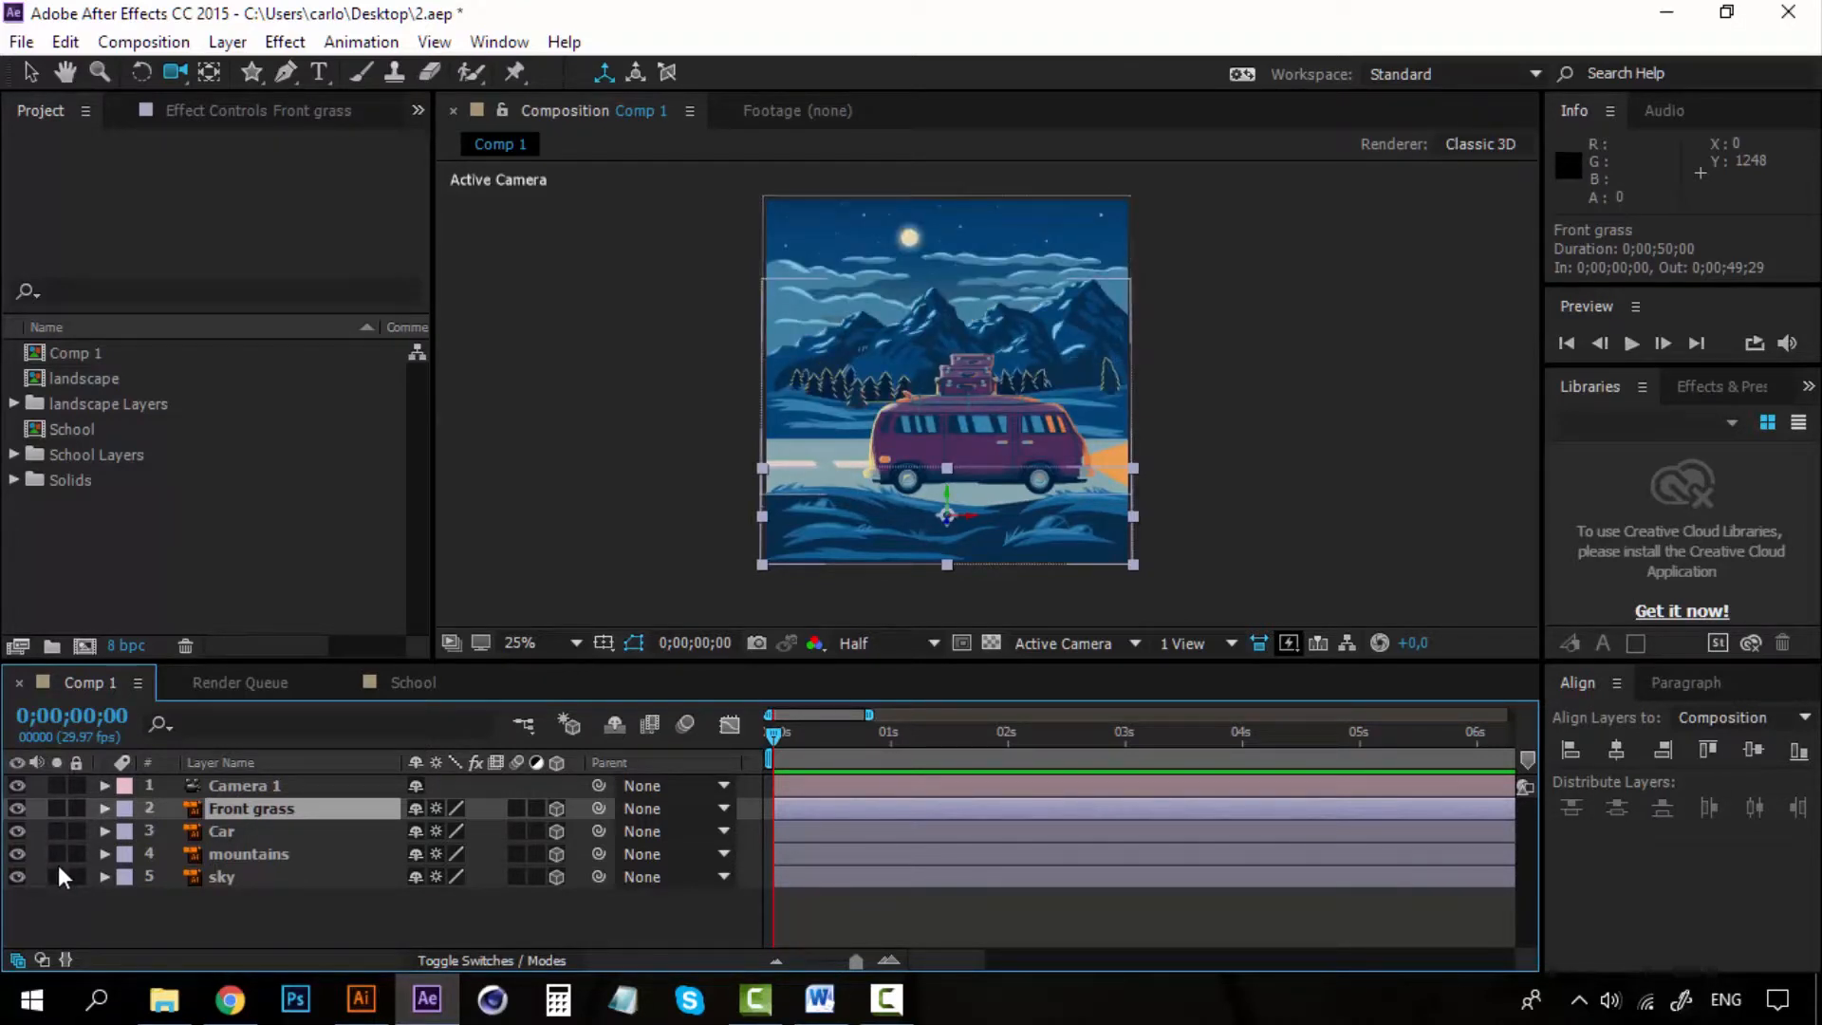
Step: Select all four landscape layers to inspect them in Custom View 1, activate the Selection tool and deselect the layers
click(241, 830)
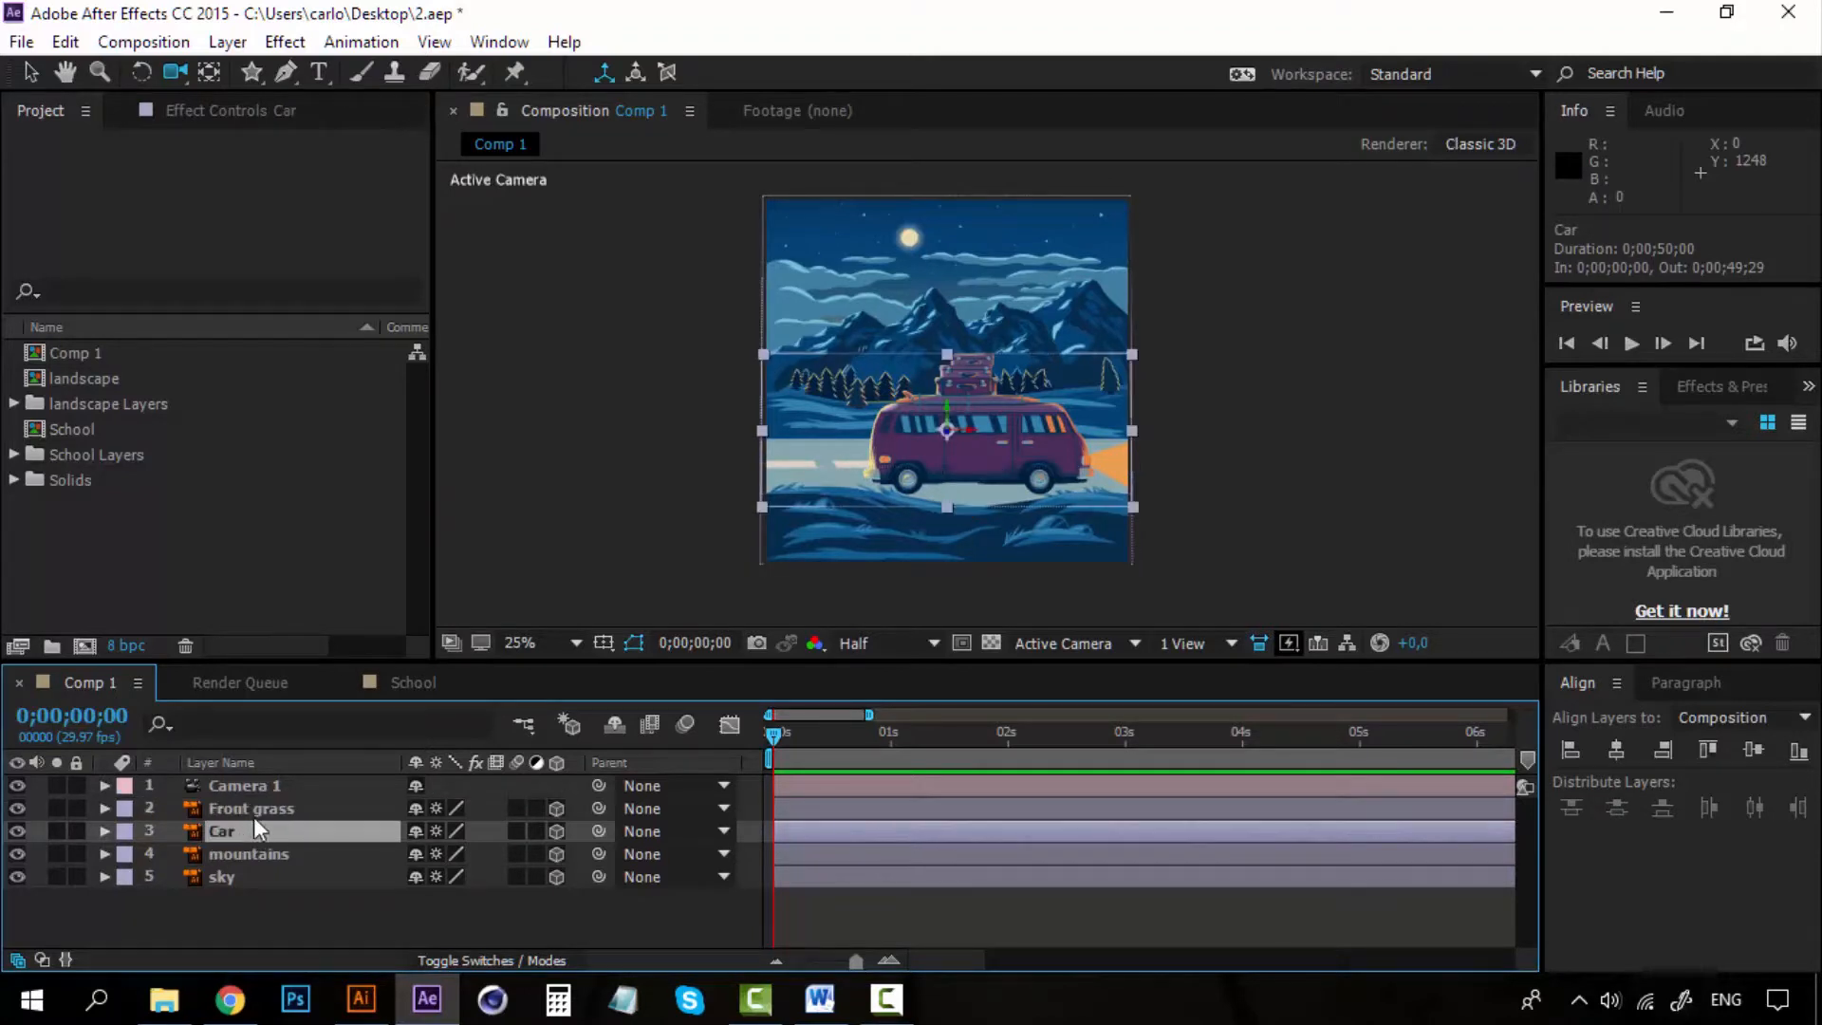
click(251, 810)
shift+click(244, 877)
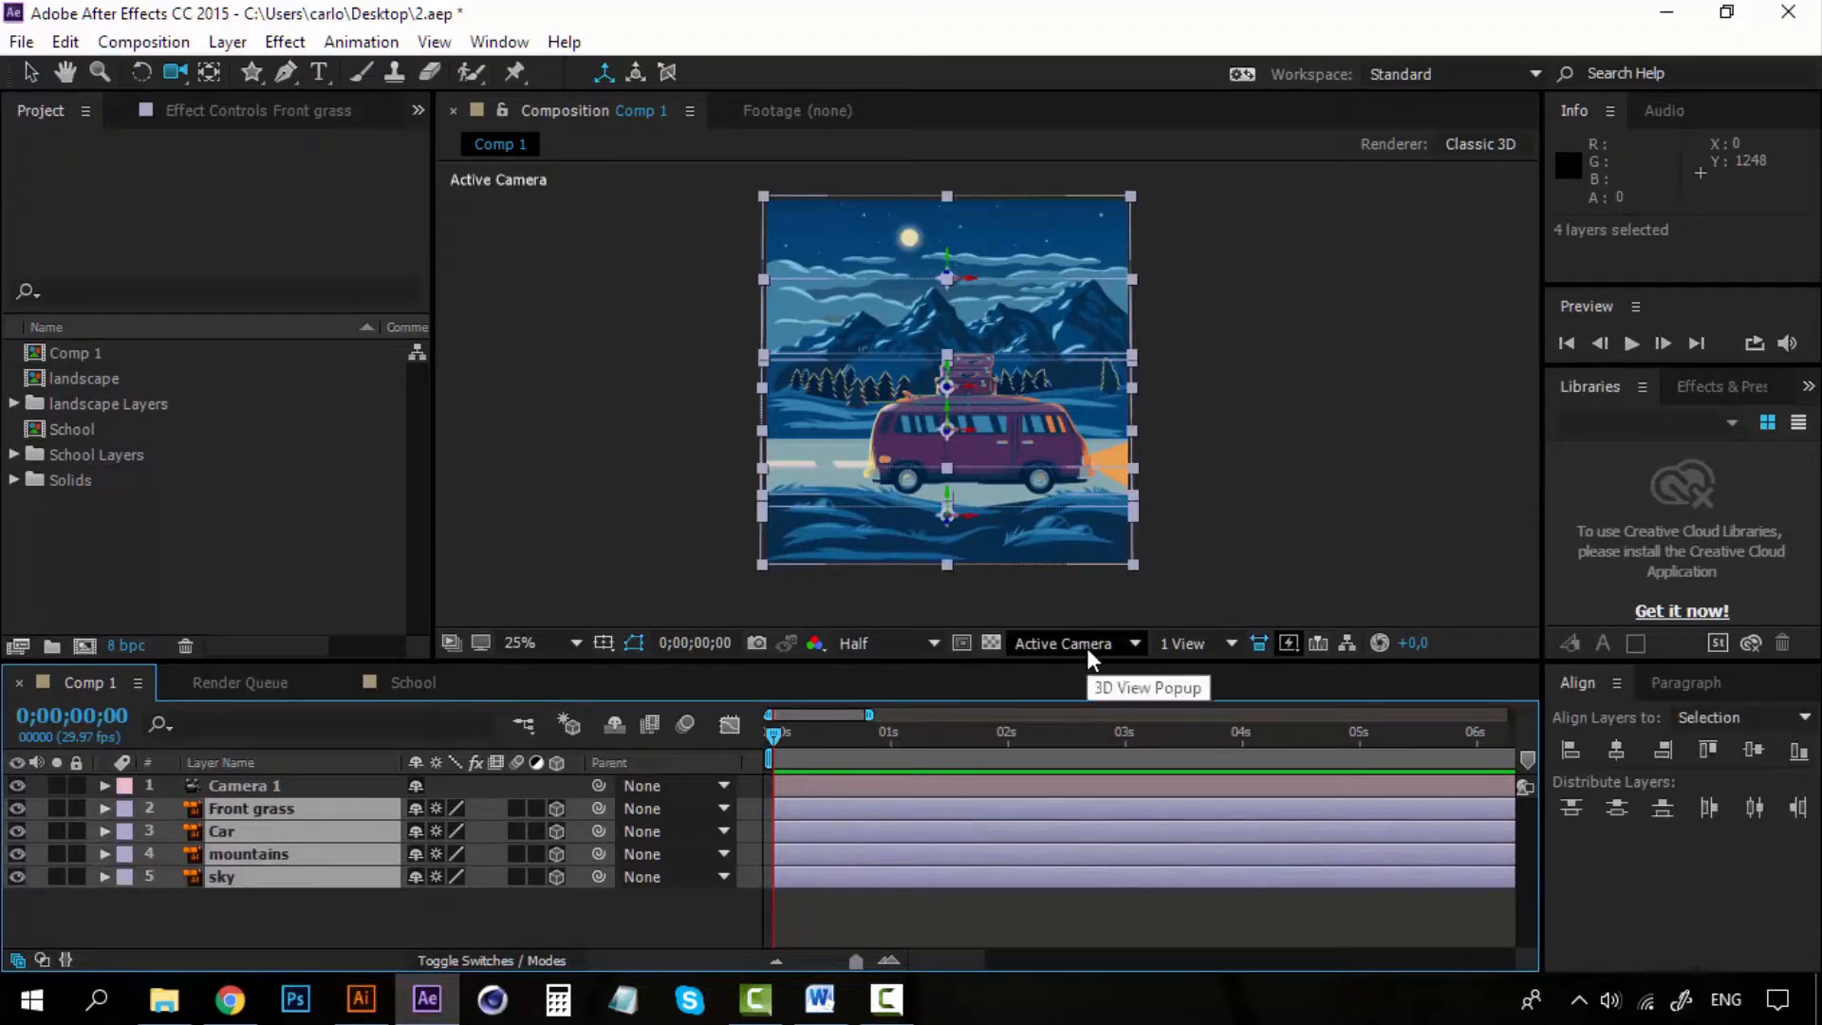
click(1087, 653)
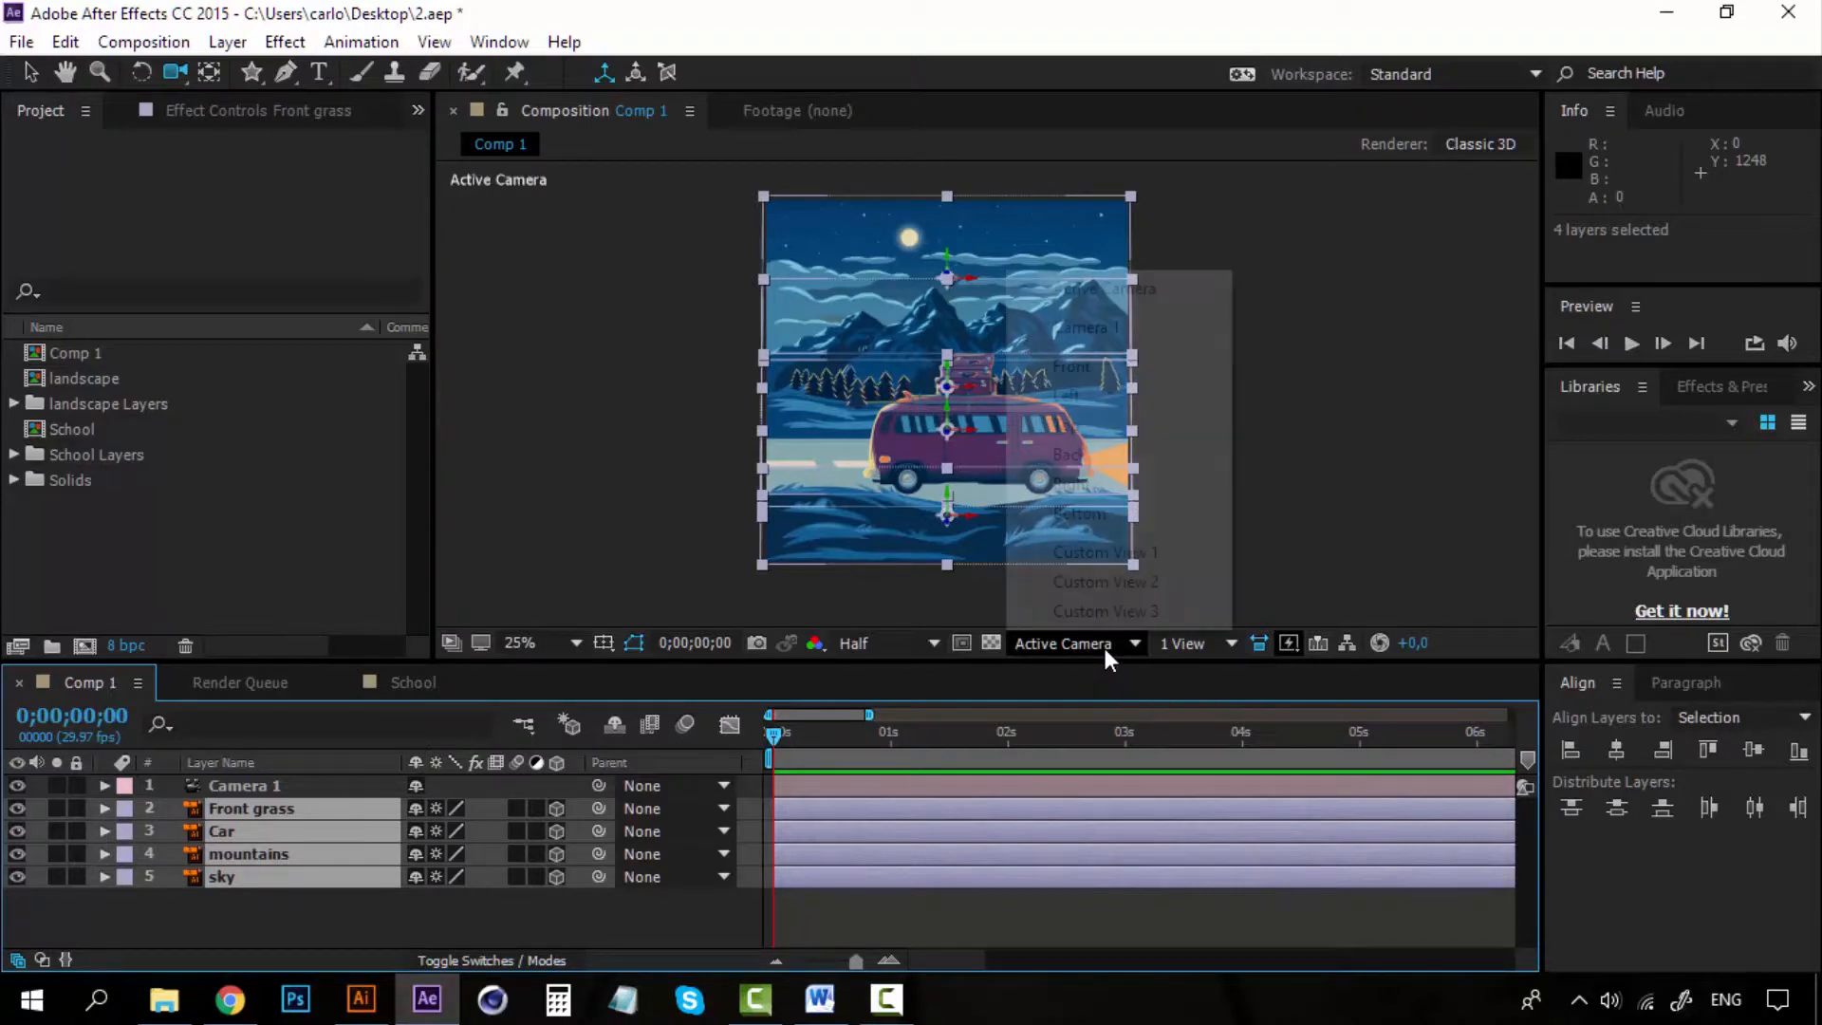
click(1136, 558)
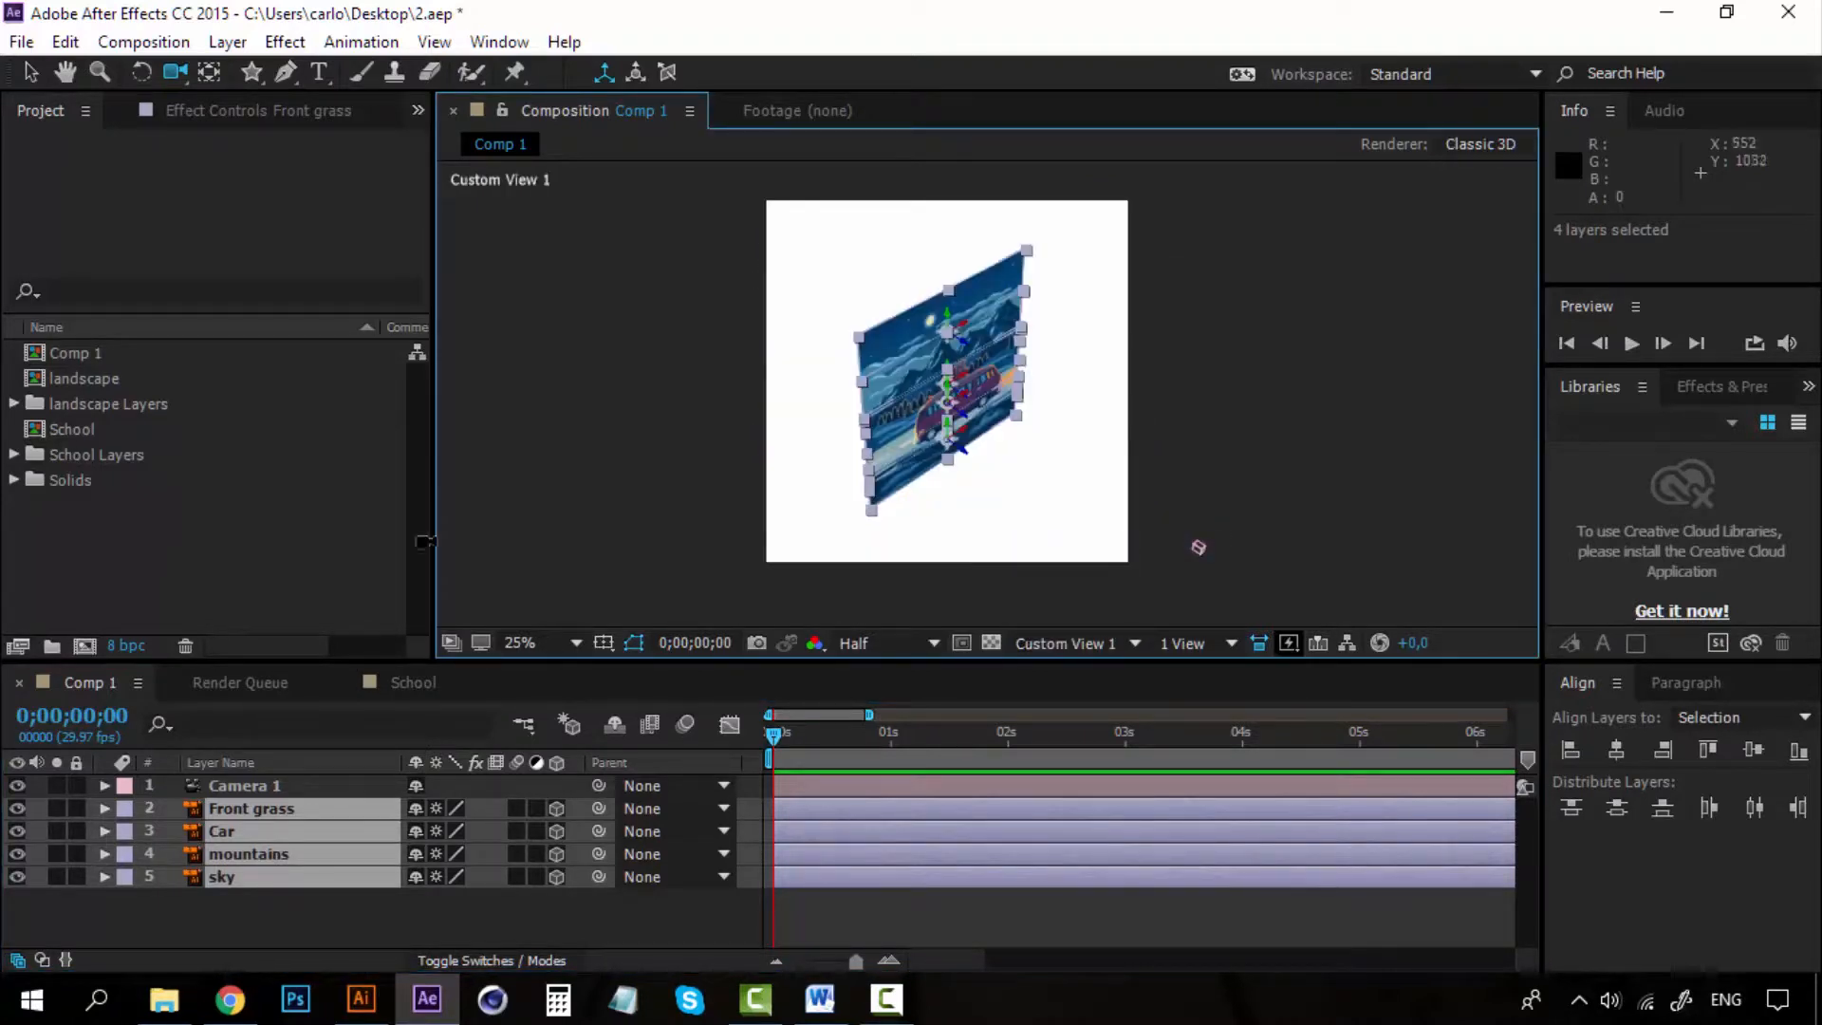
click(31, 73)
click(595, 377)
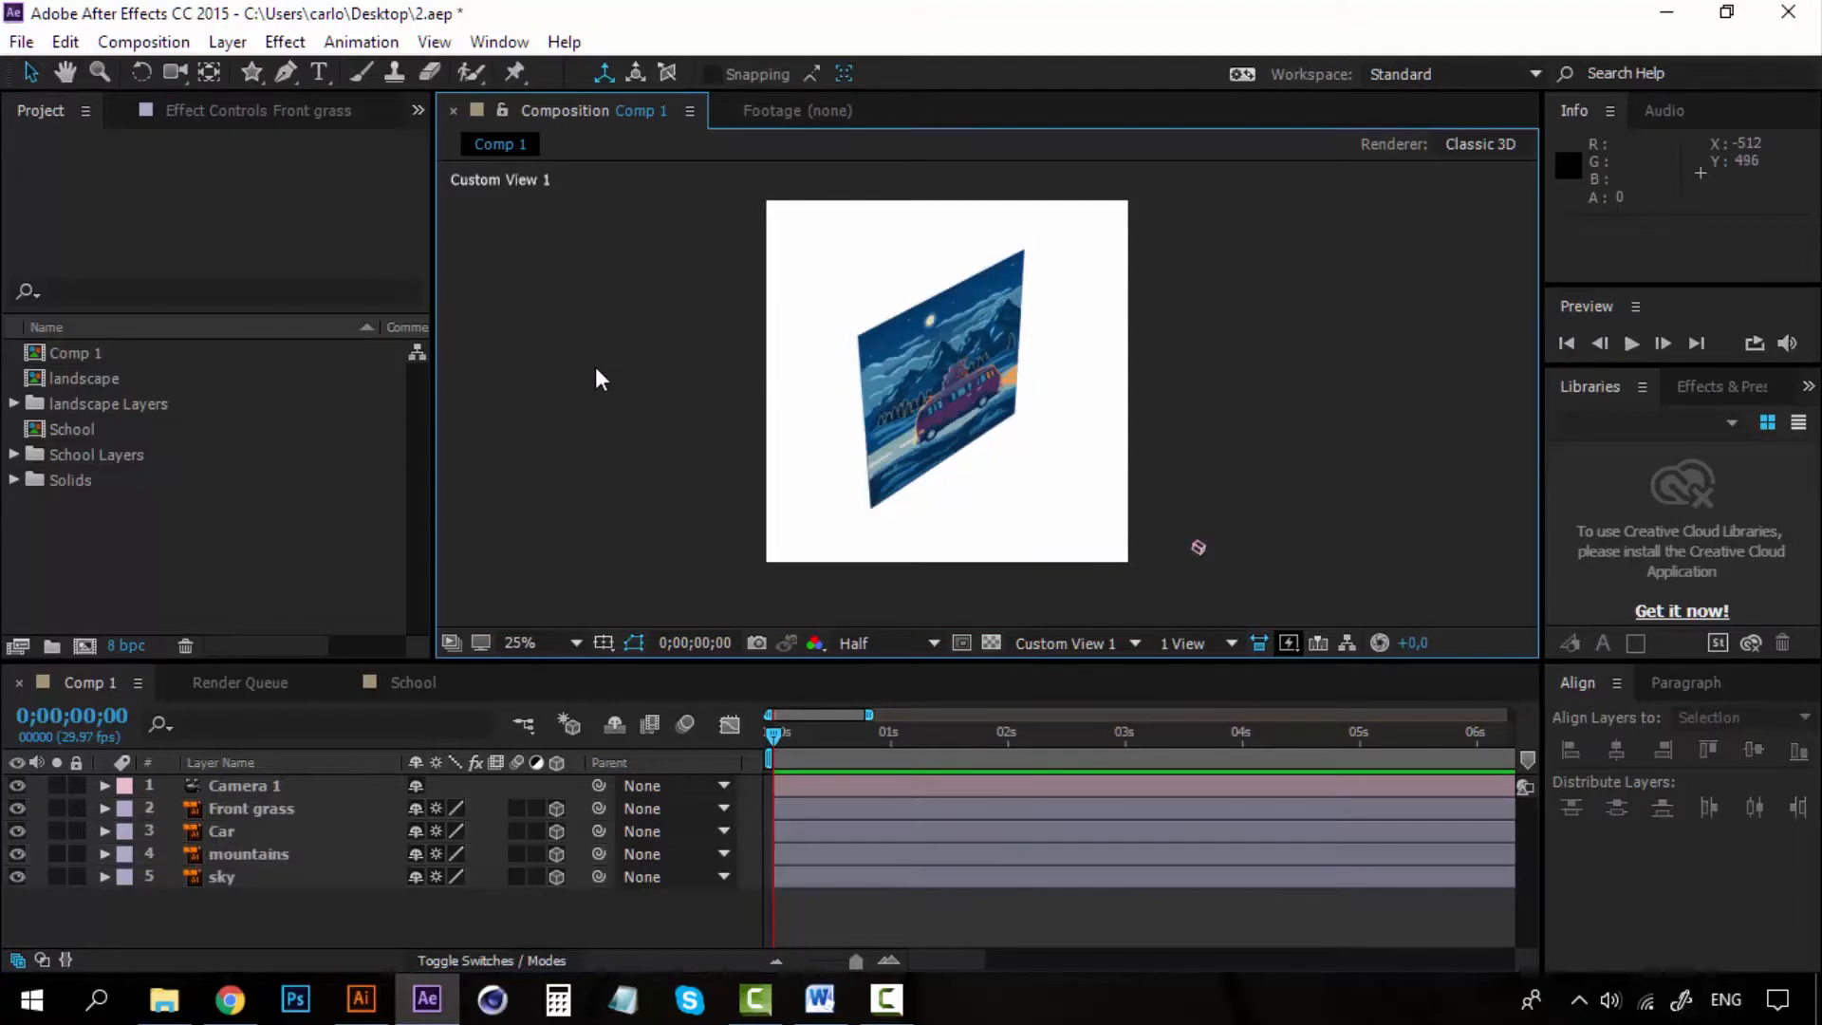
Step: Move the Front grass layer toward the camera along the Z axis to about -726.8
click(292, 876)
click(300, 806)
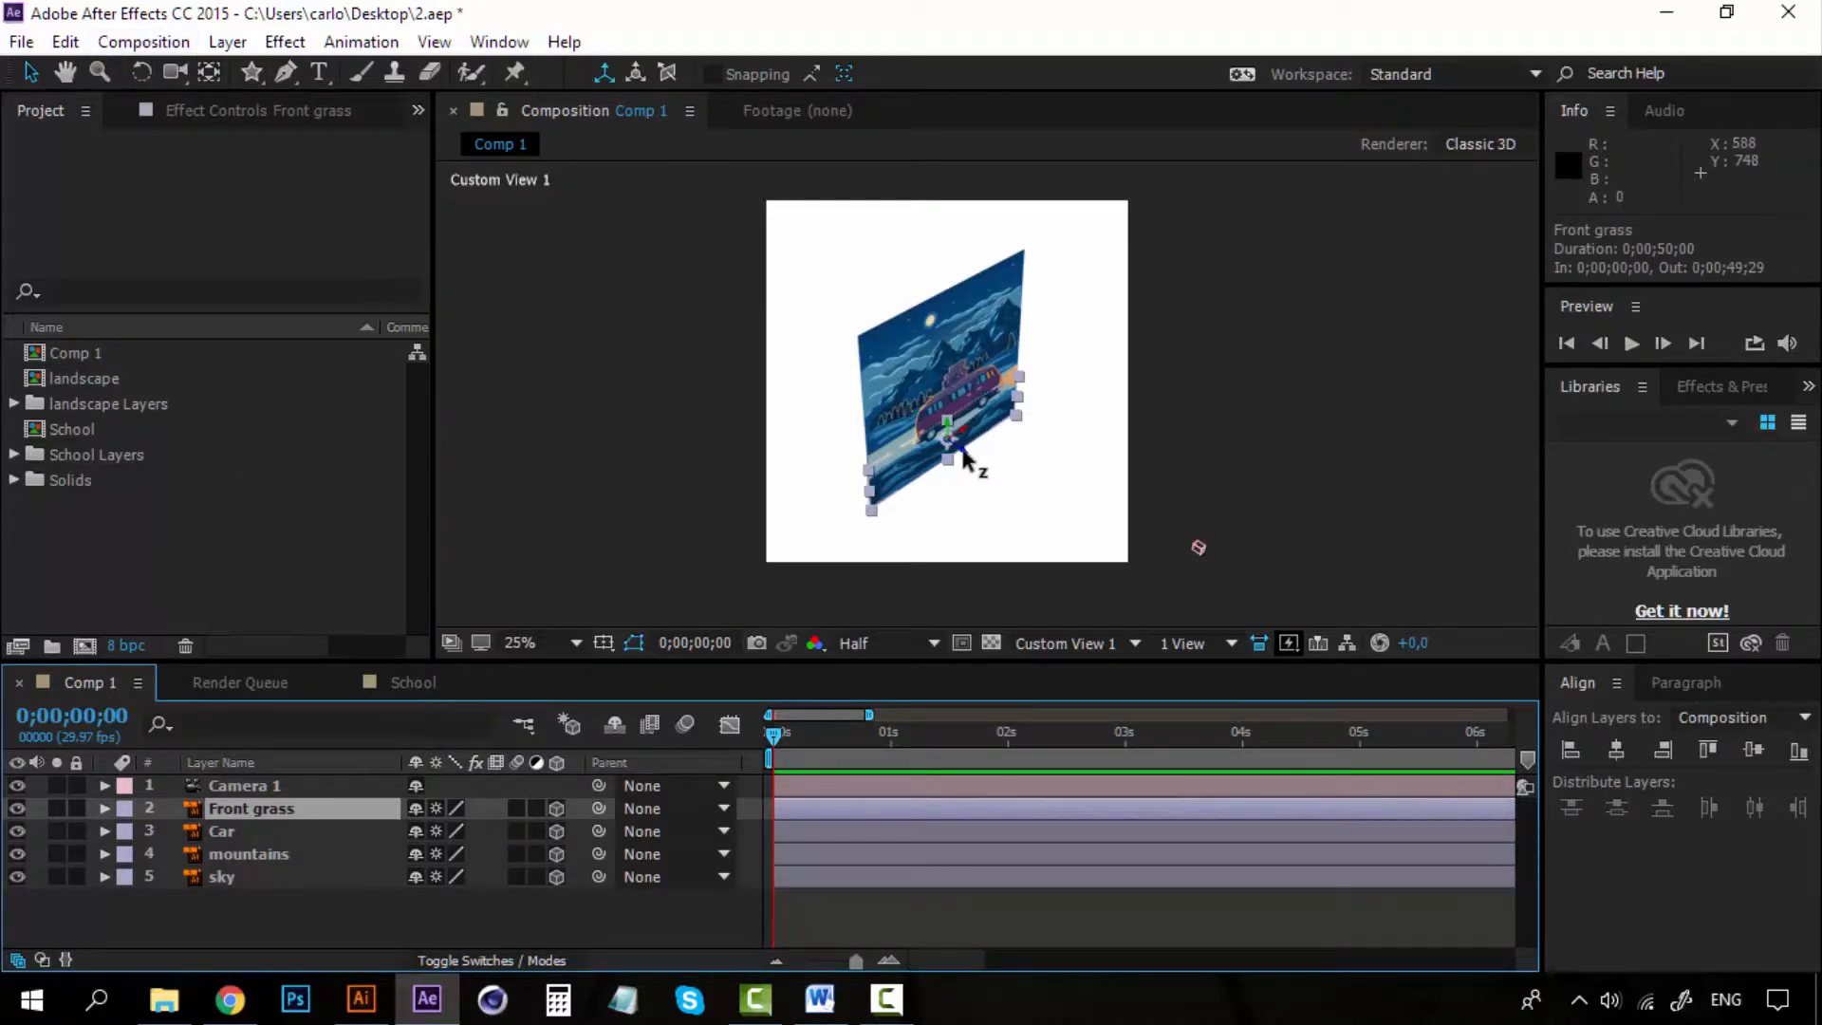
drag(964, 459, 1153, 614)
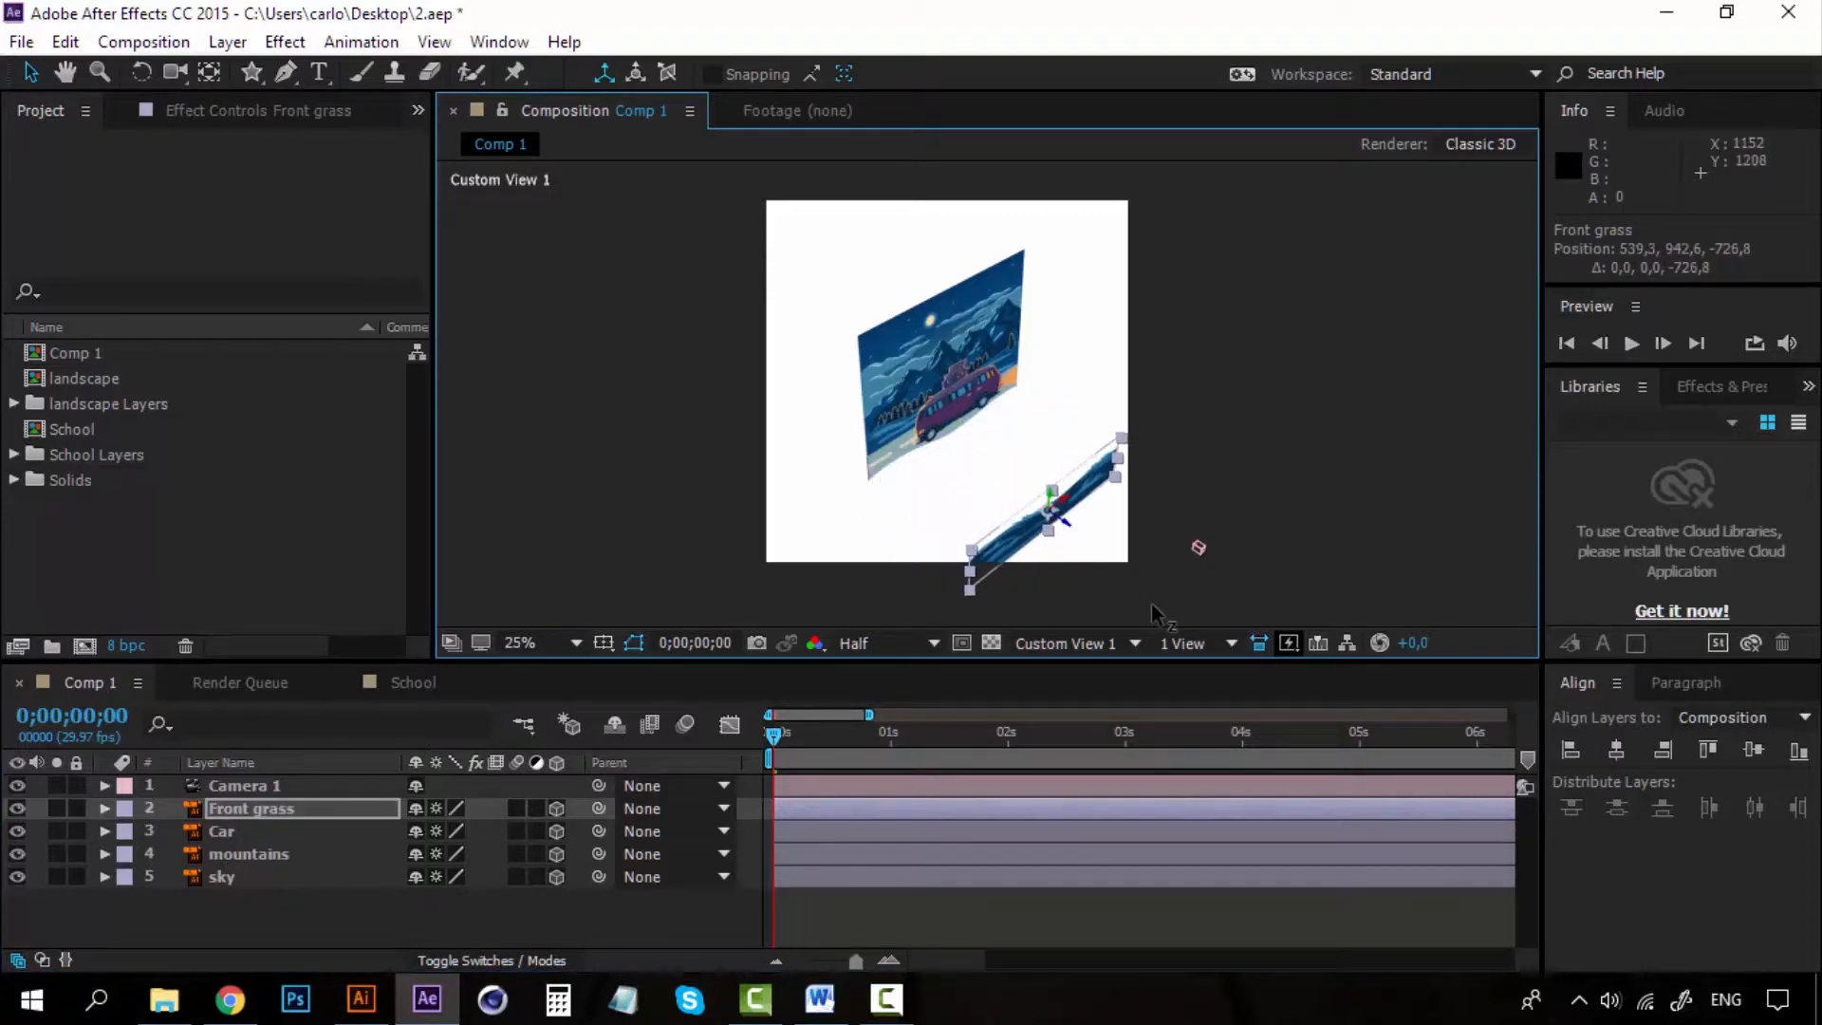
Step: Split the composition into two side-by-side views, keeping Custom View 1 in one and showing Active Camera in the other
click(1232, 645)
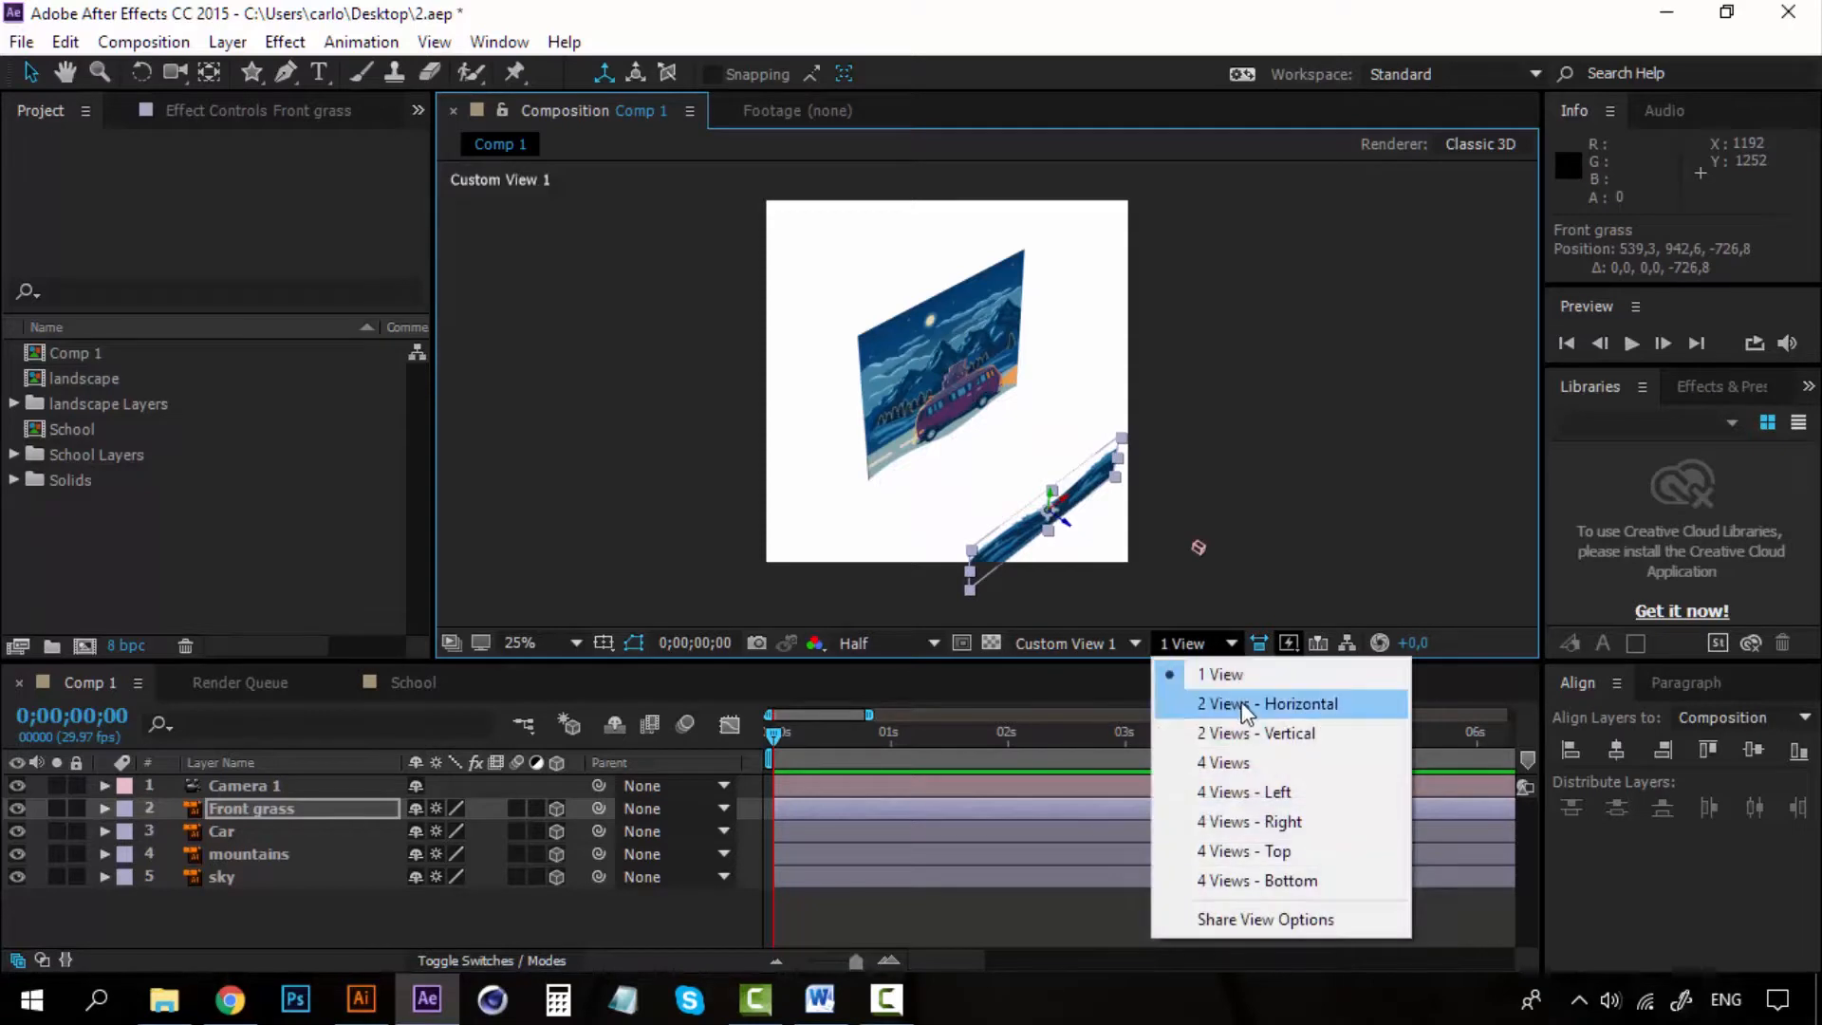
click(1245, 707)
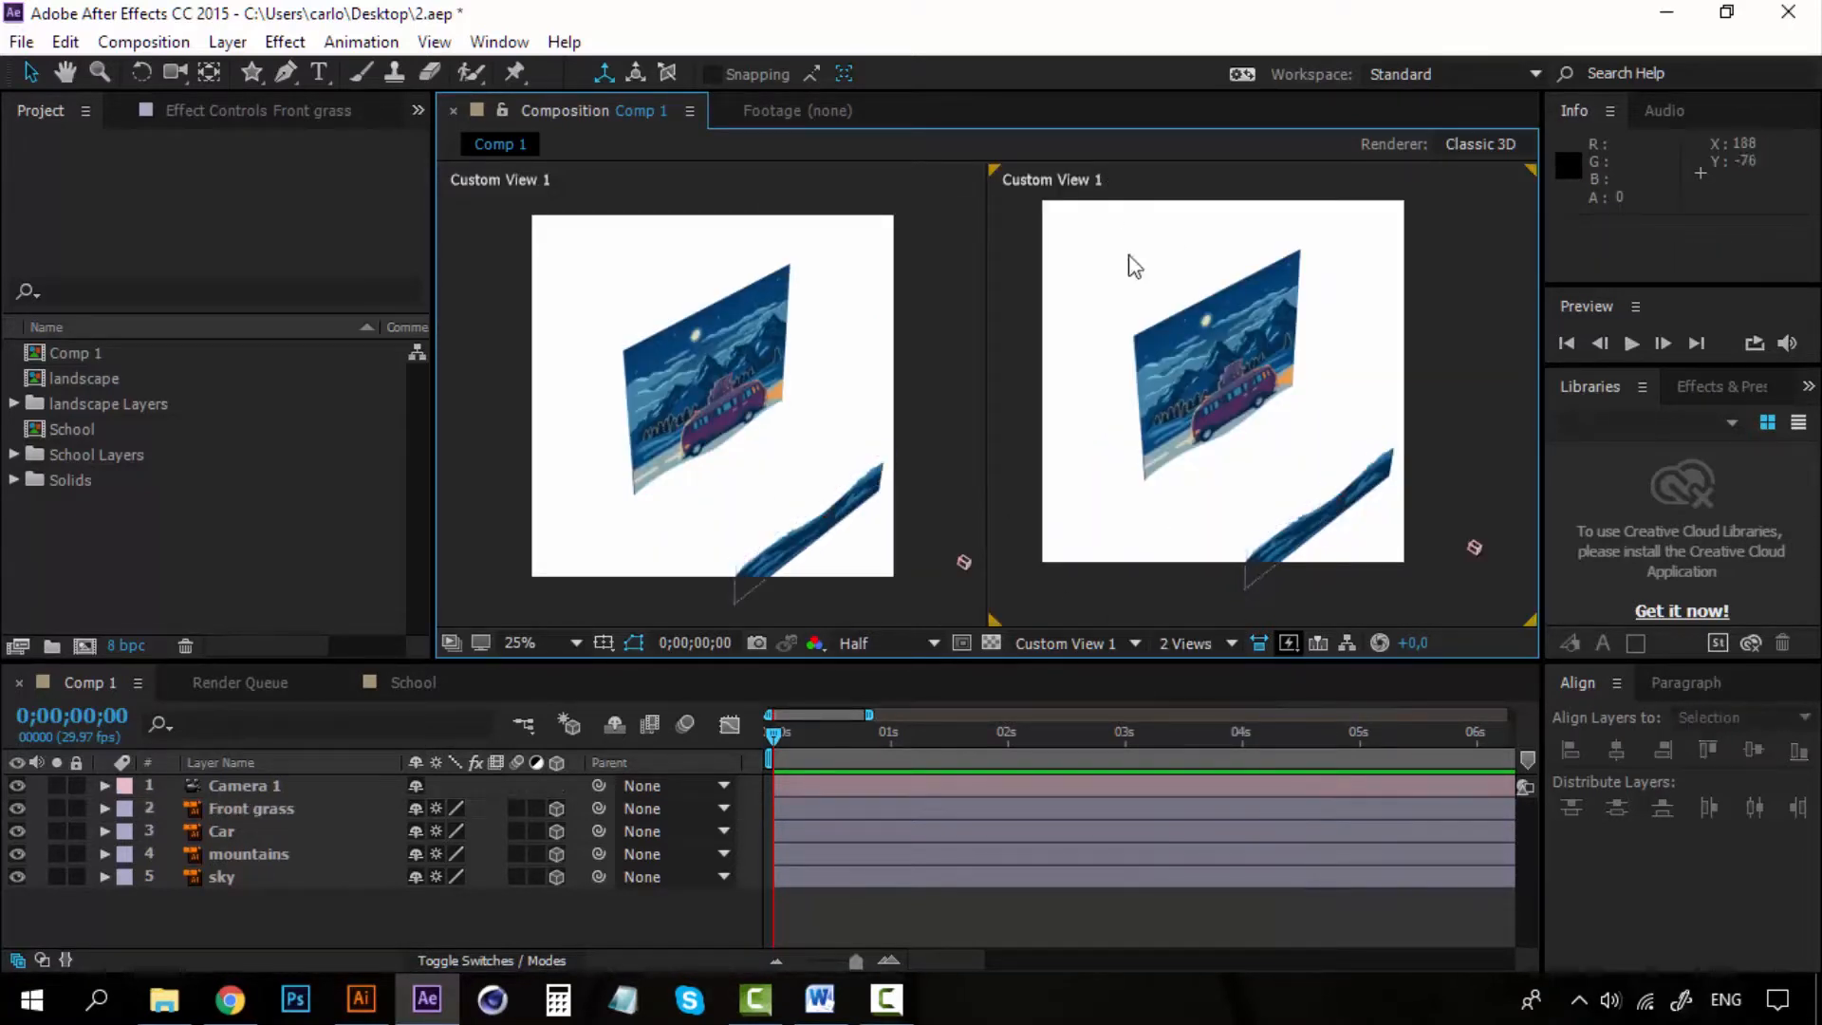
click(1112, 641)
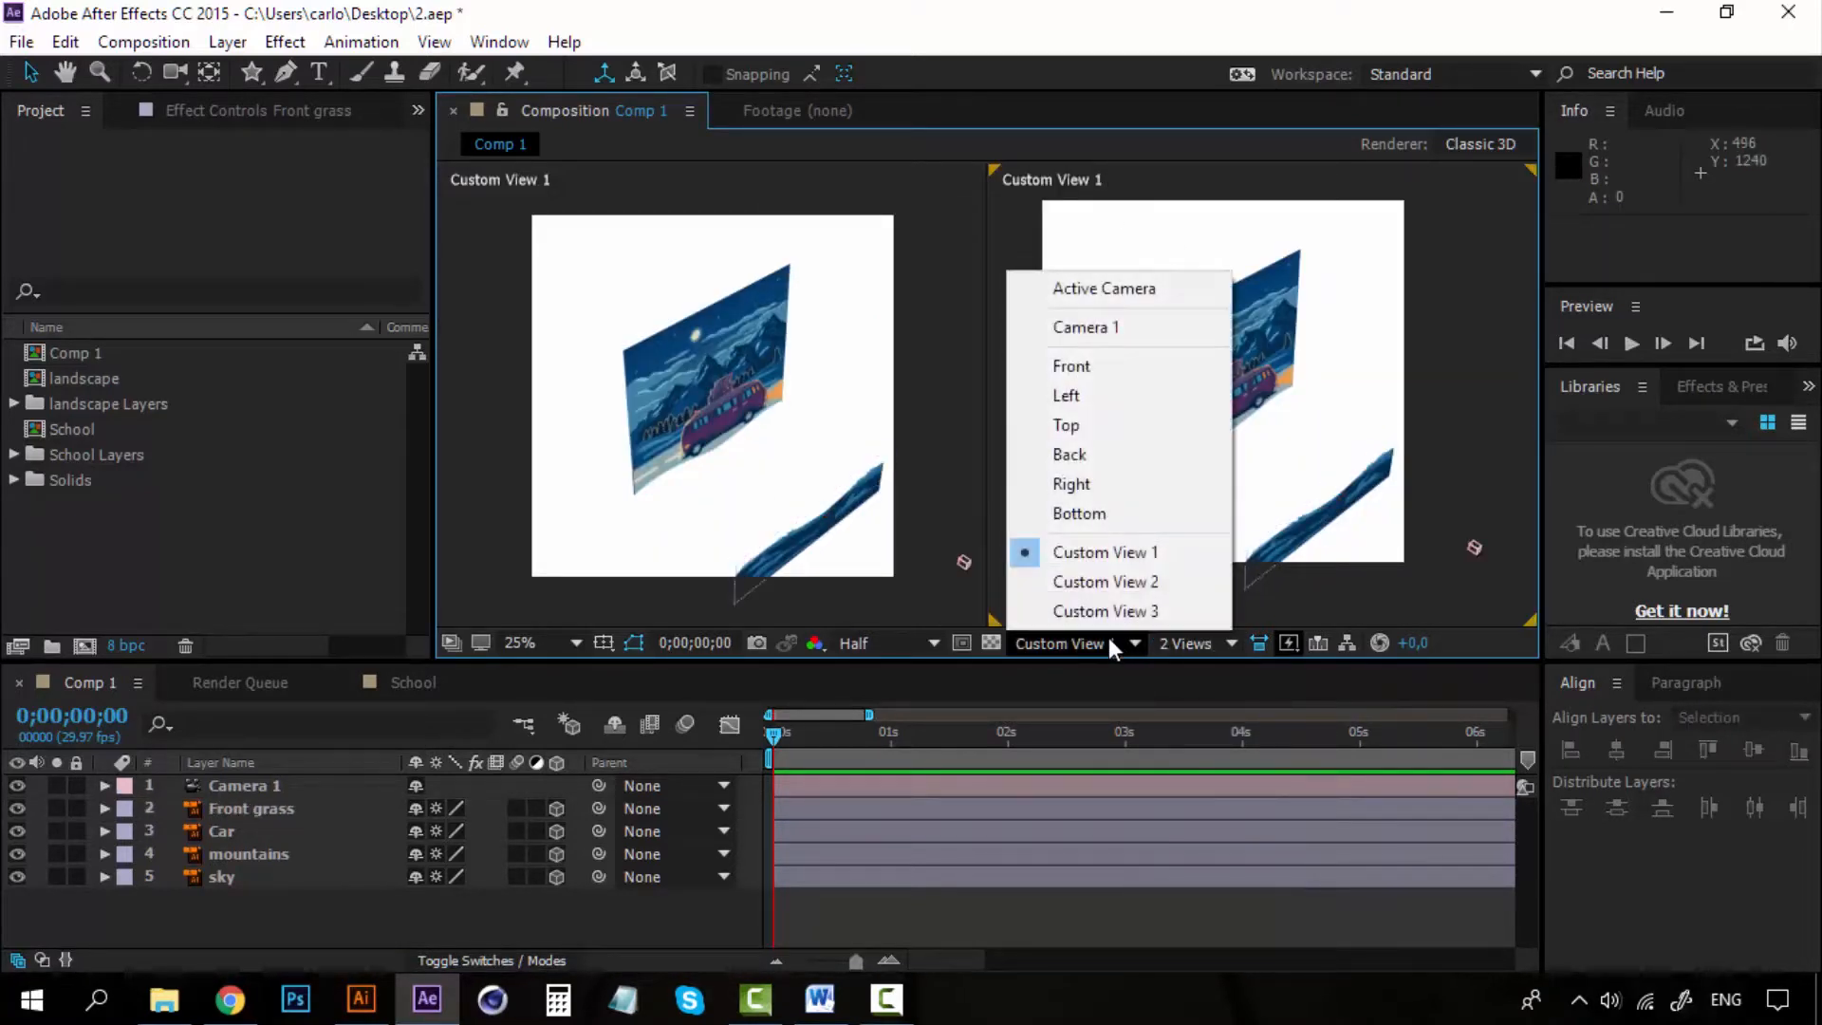
click(1119, 289)
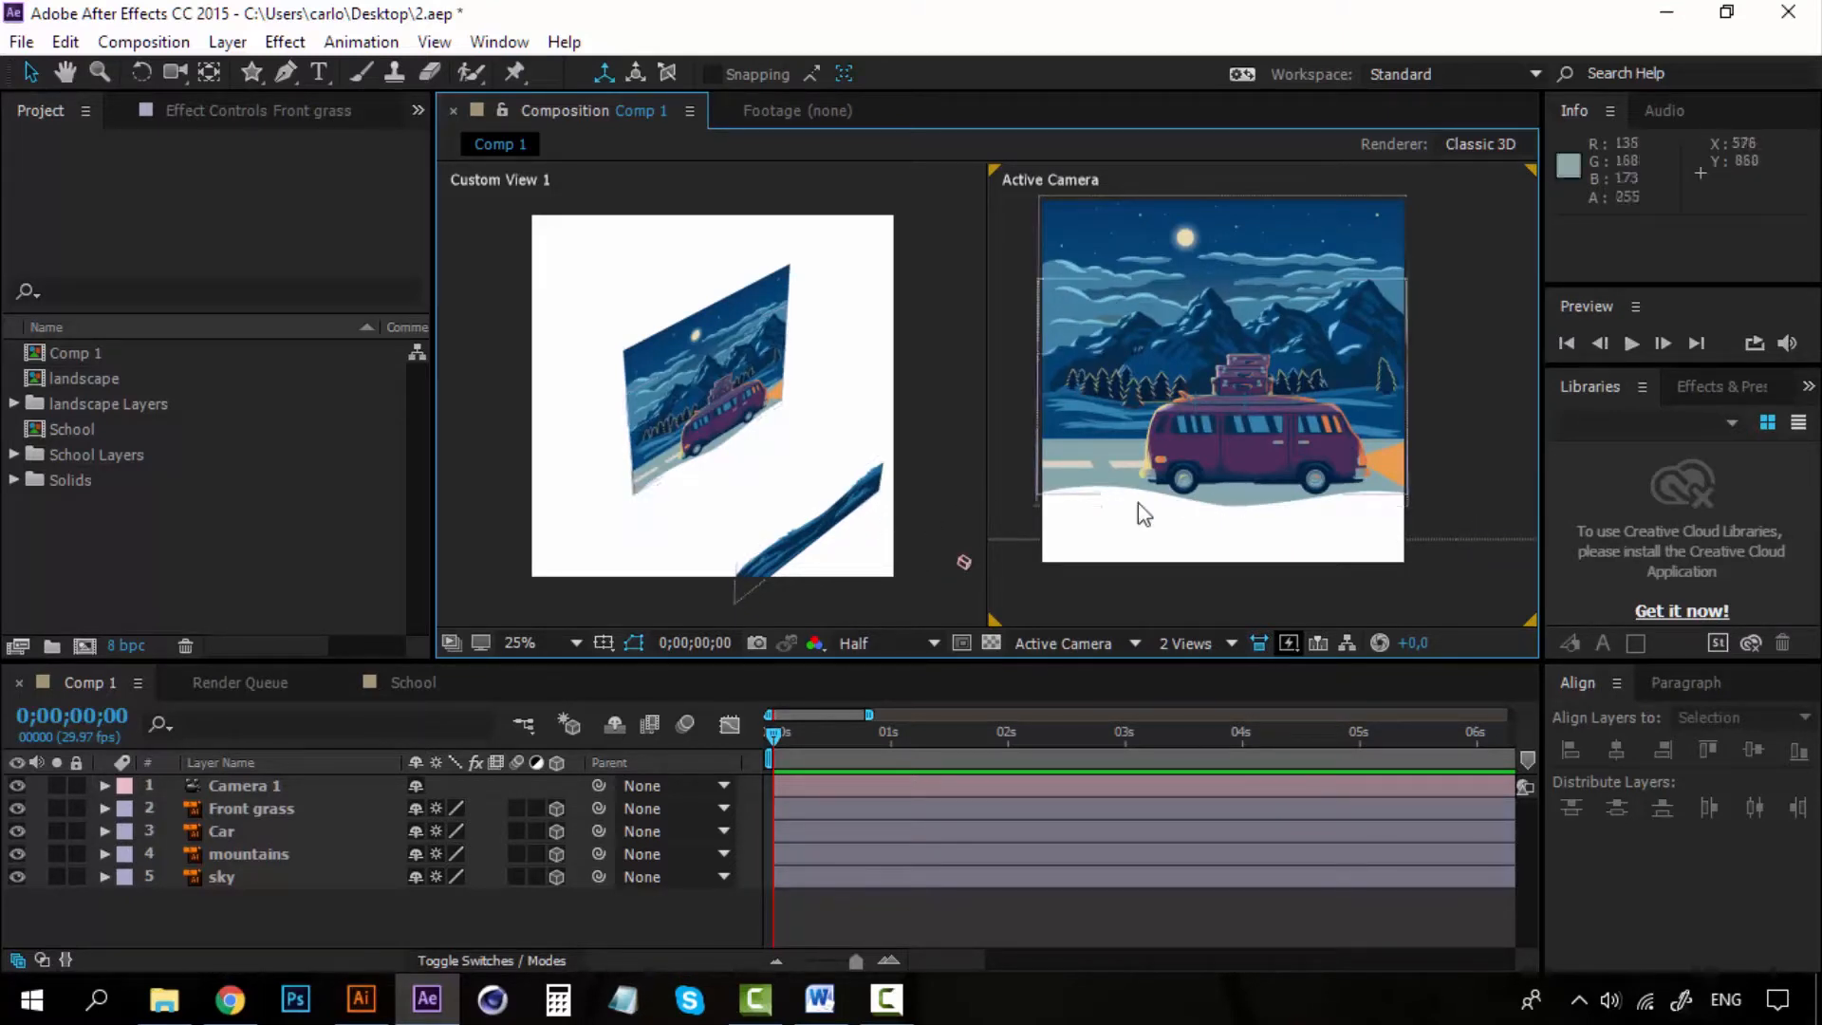
Step: Reposition the Front grass layer to about Y 878.5, Z -238, and bring the Car layer forward to about Z -121.7
click(861, 517)
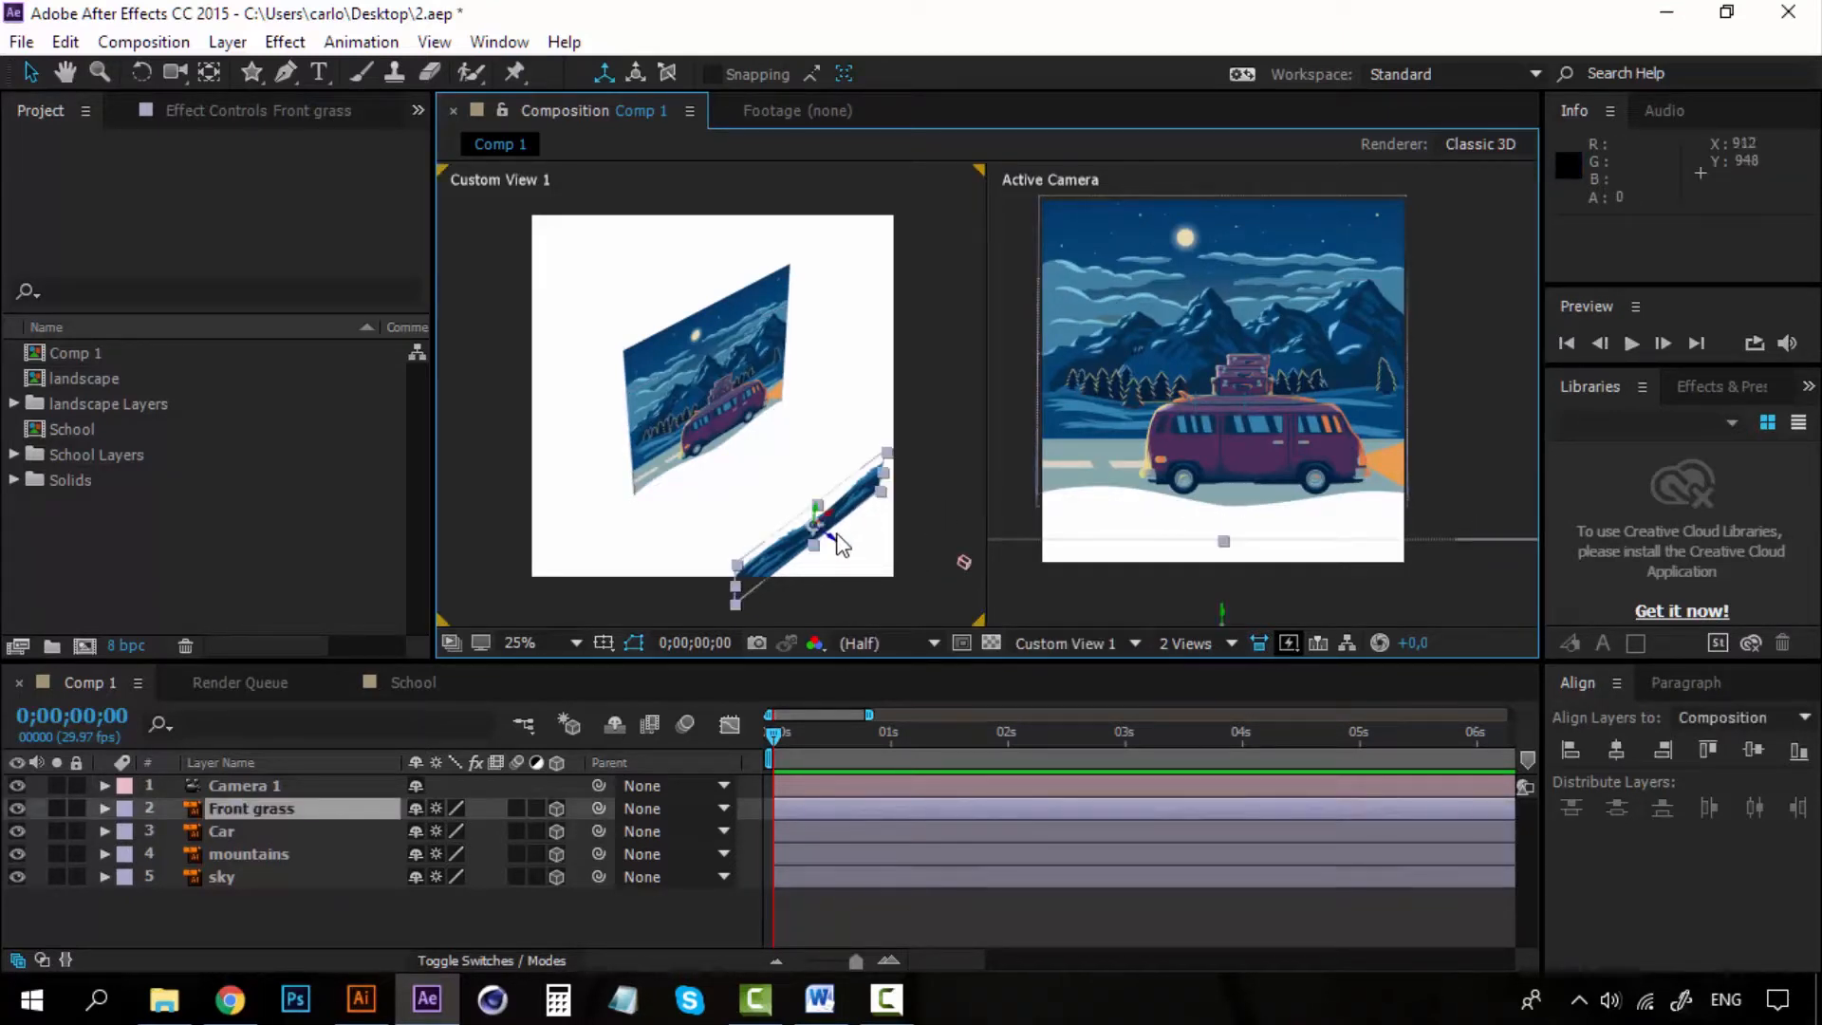
drag(833, 543, 702, 424)
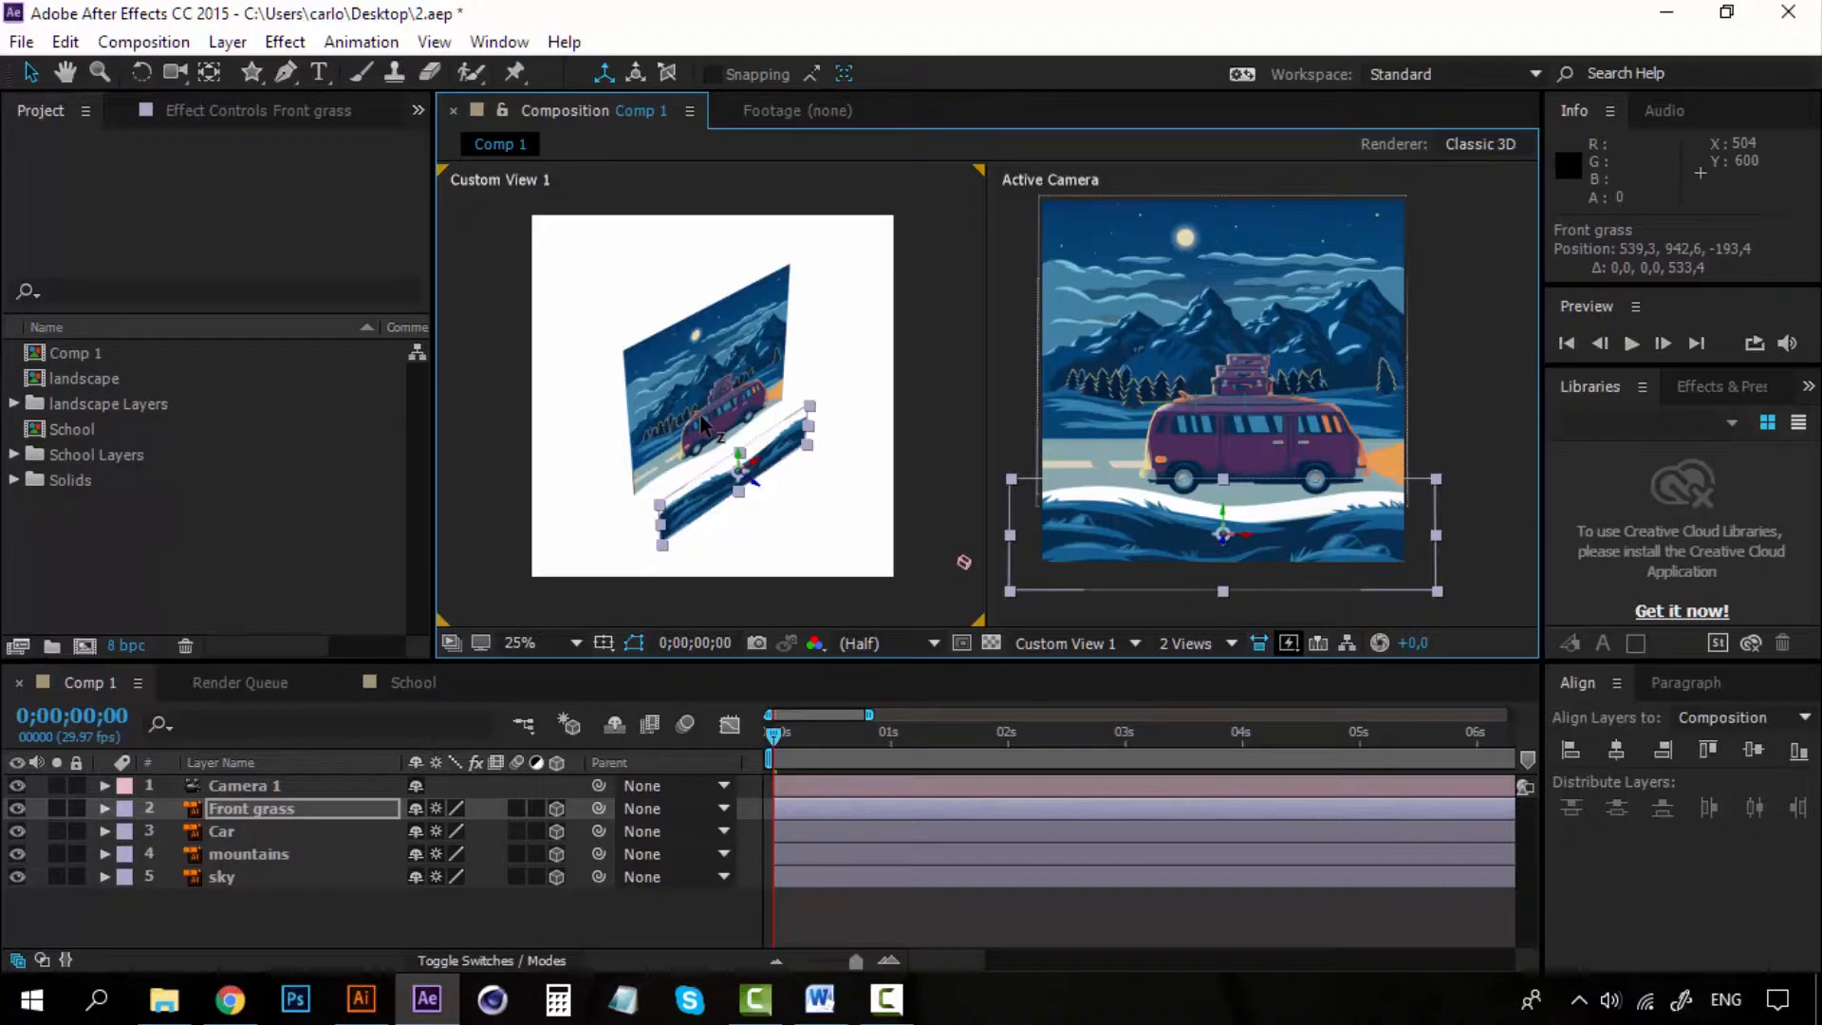
drag(702, 424, 747, 448)
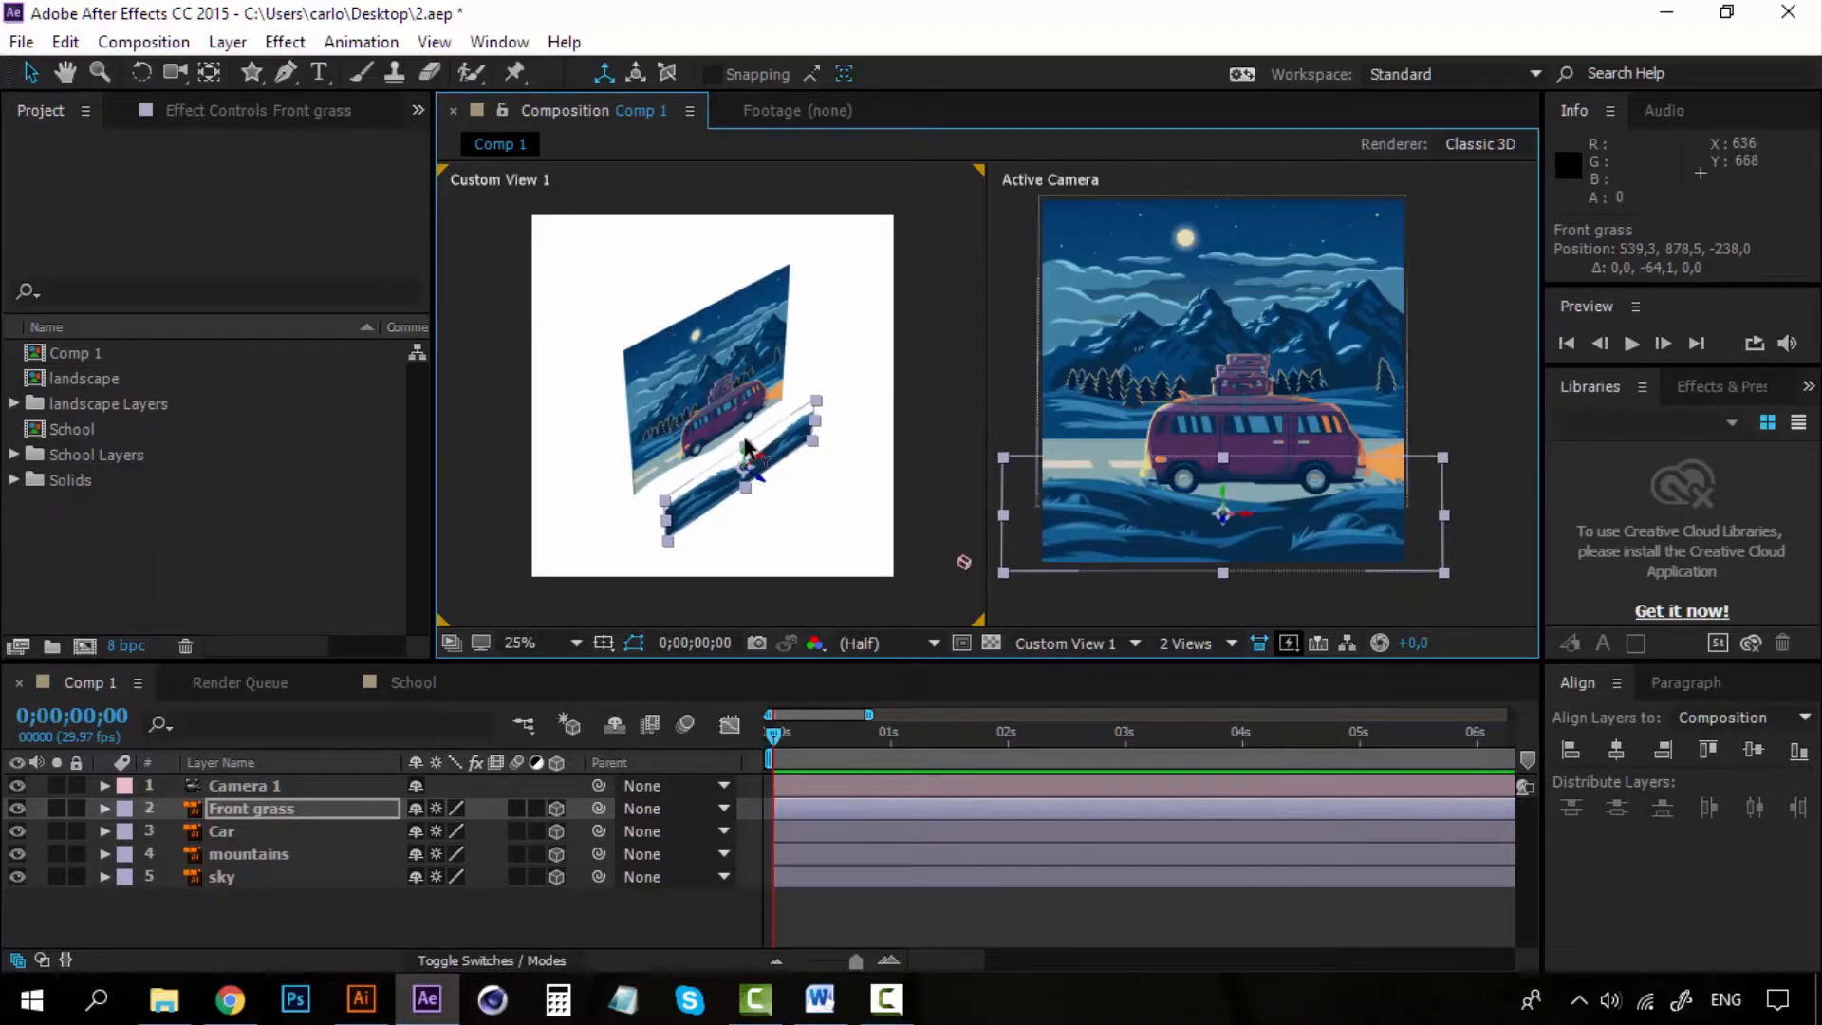
click(241, 830)
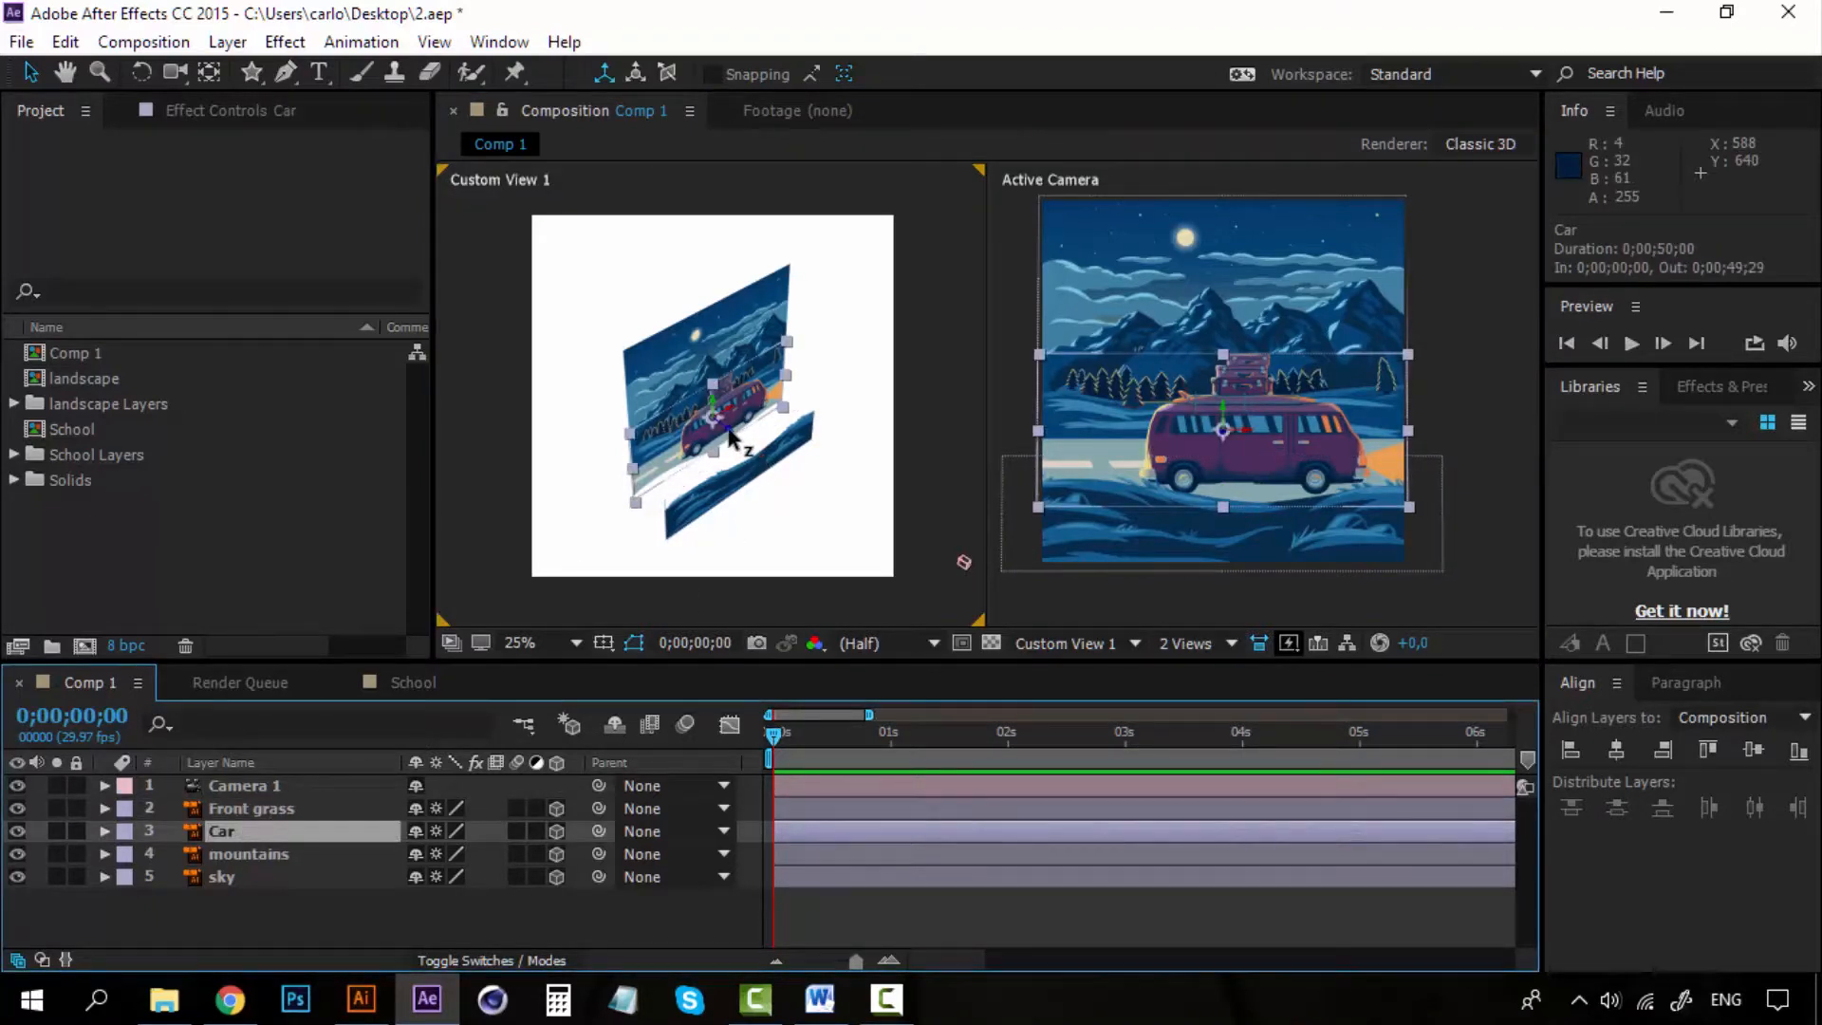
drag(730, 438, 764, 457)
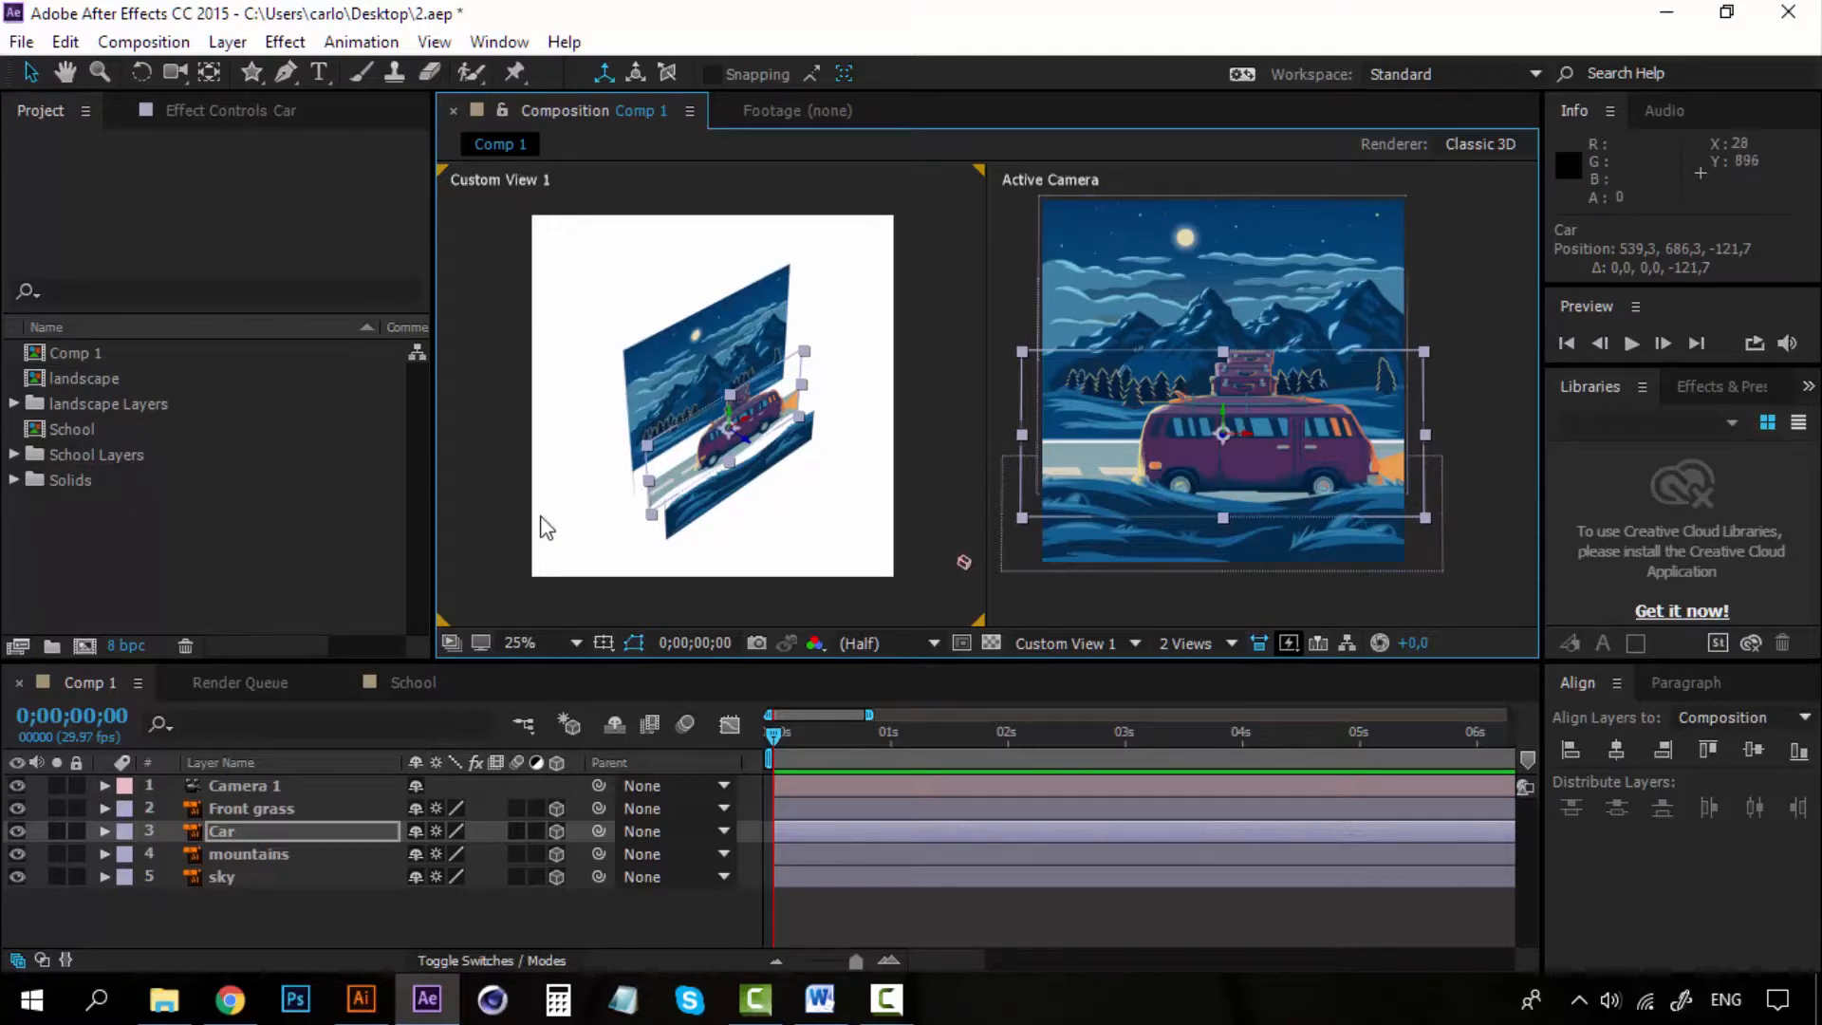
Step: Push the sky layer back to about Z 359.5 and scale it up to 480% to fill the camera frame
click(282, 876)
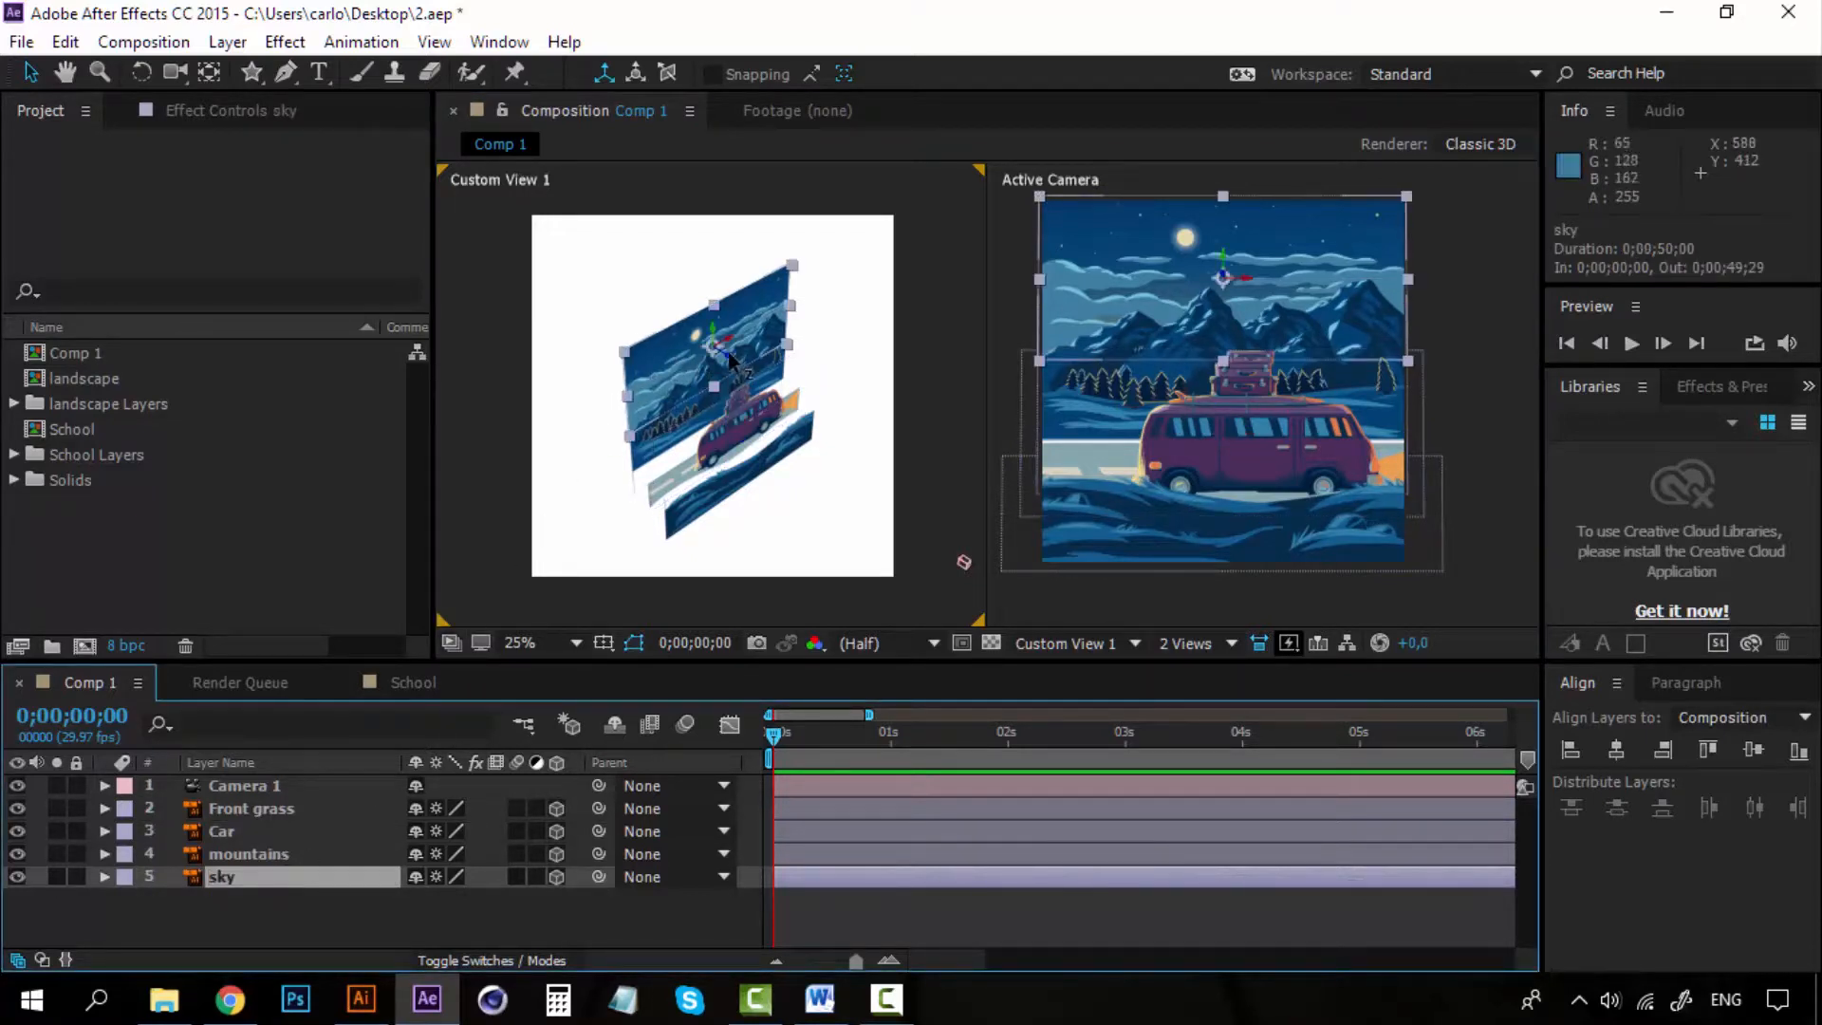
drag(733, 358, 633, 290)
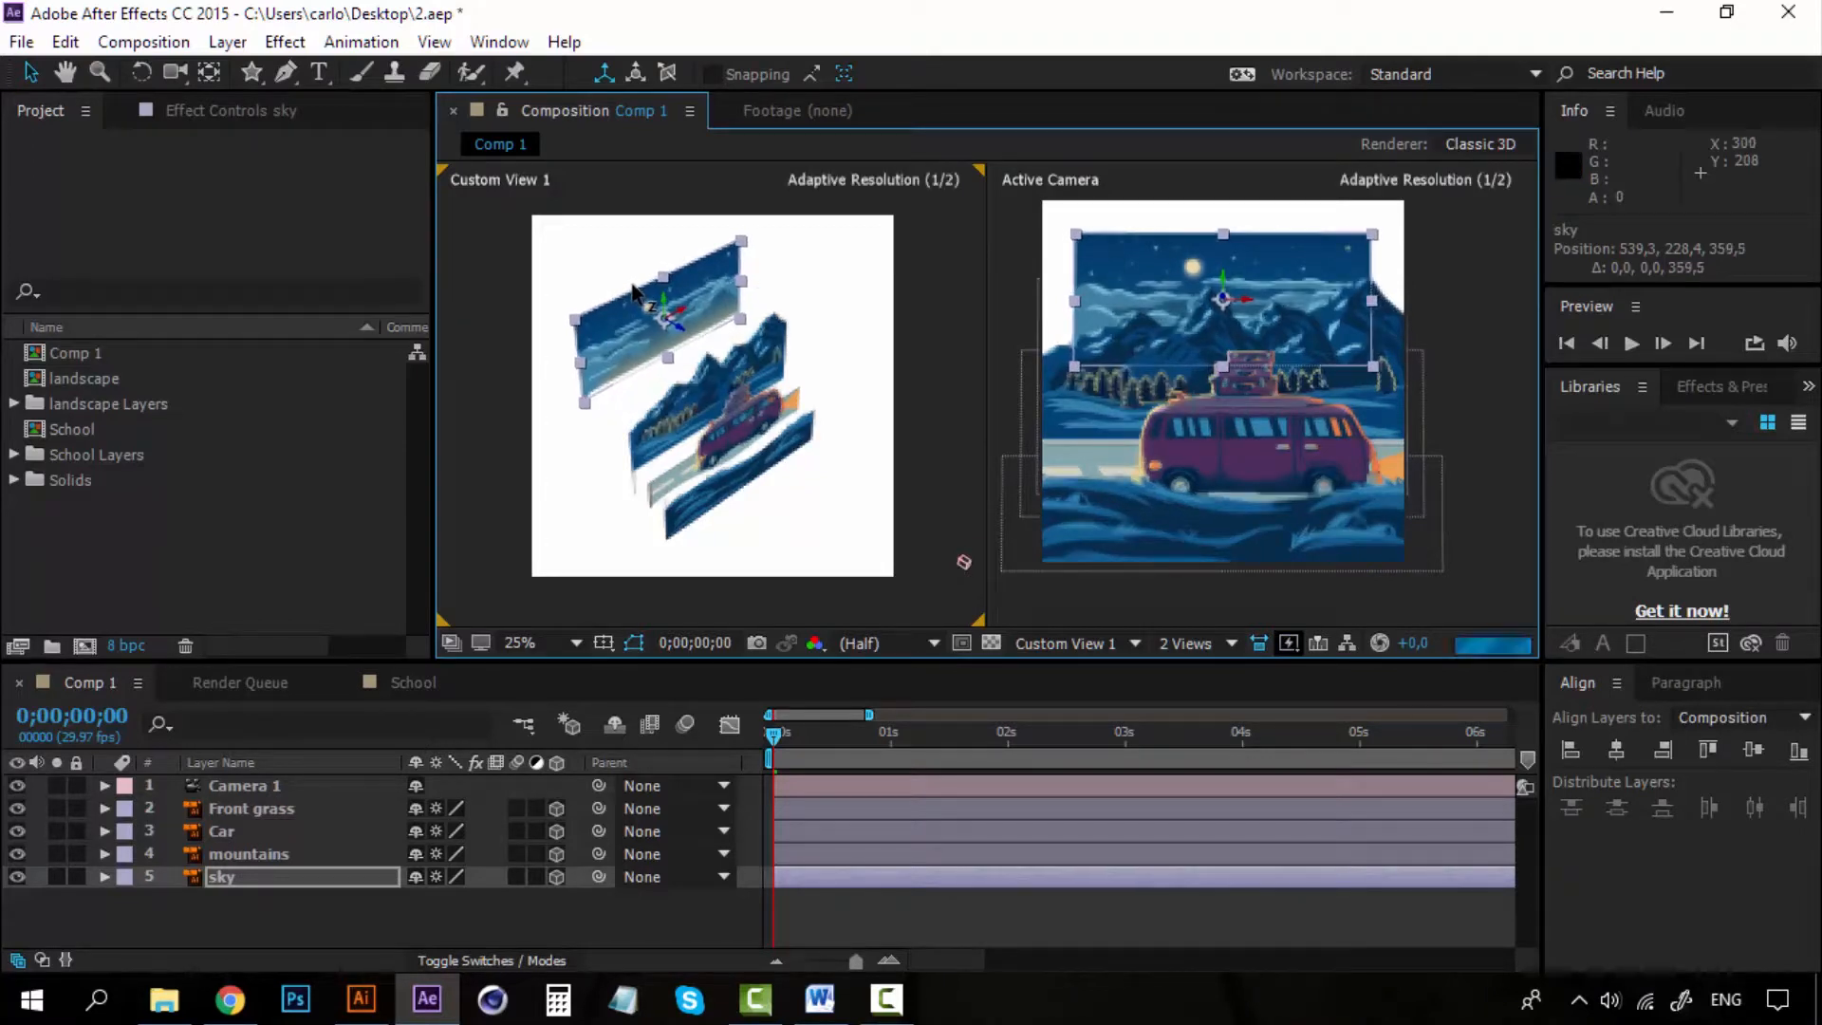
drag(744, 243, 808, 157)
click(703, 281)
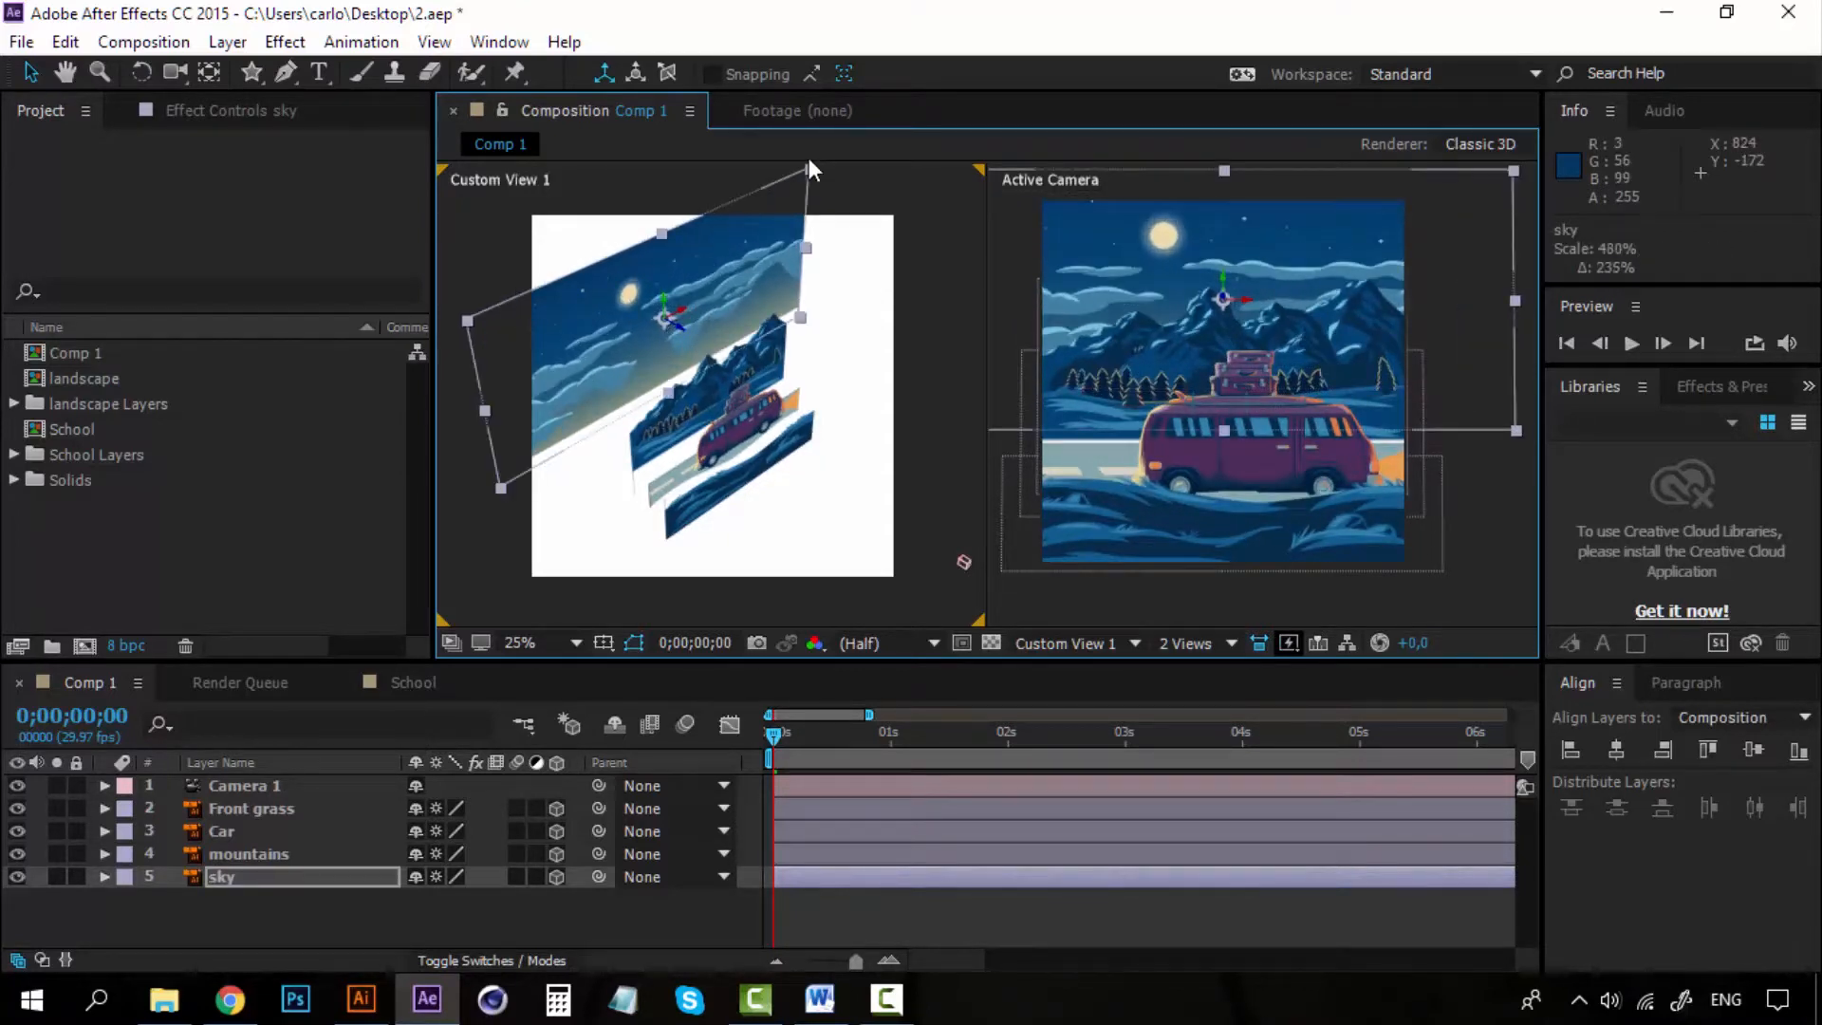
Step: Raise the Car layer slightly, positioning it at about 537.5, 649.4, -123.5
click(795, 424)
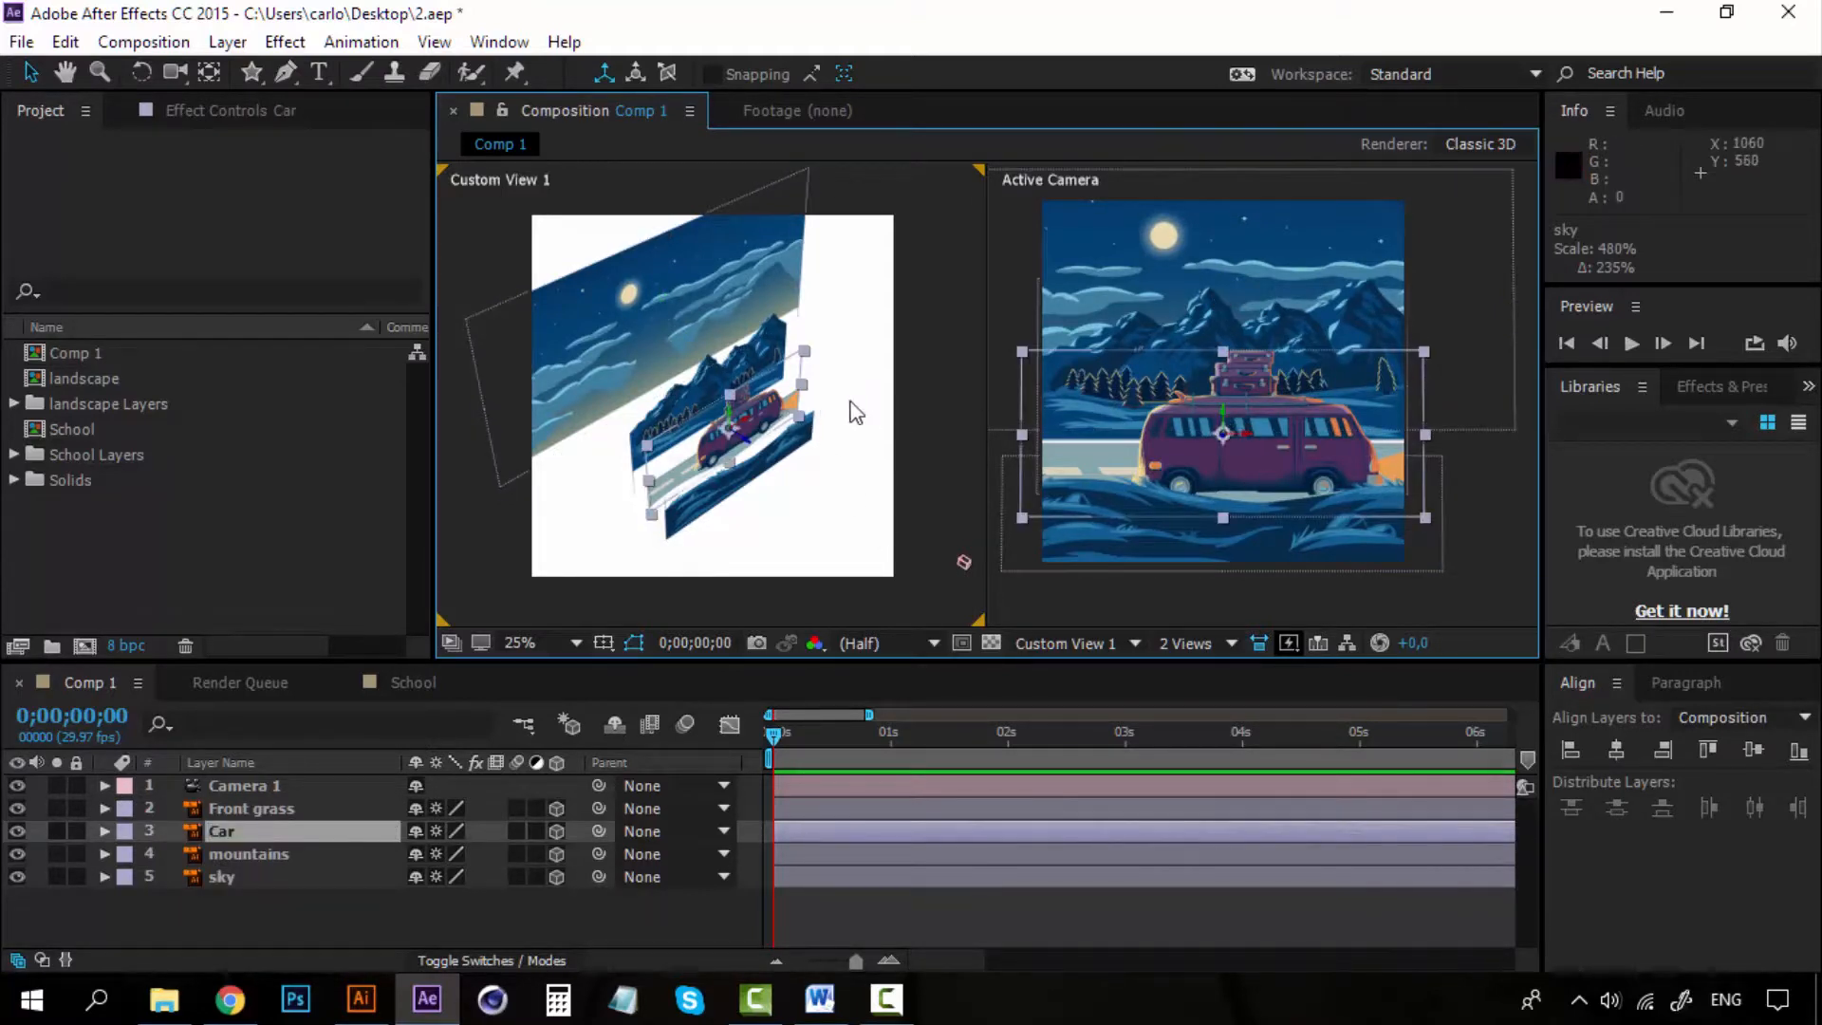
drag(730, 417, 737, 420)
key(Down)
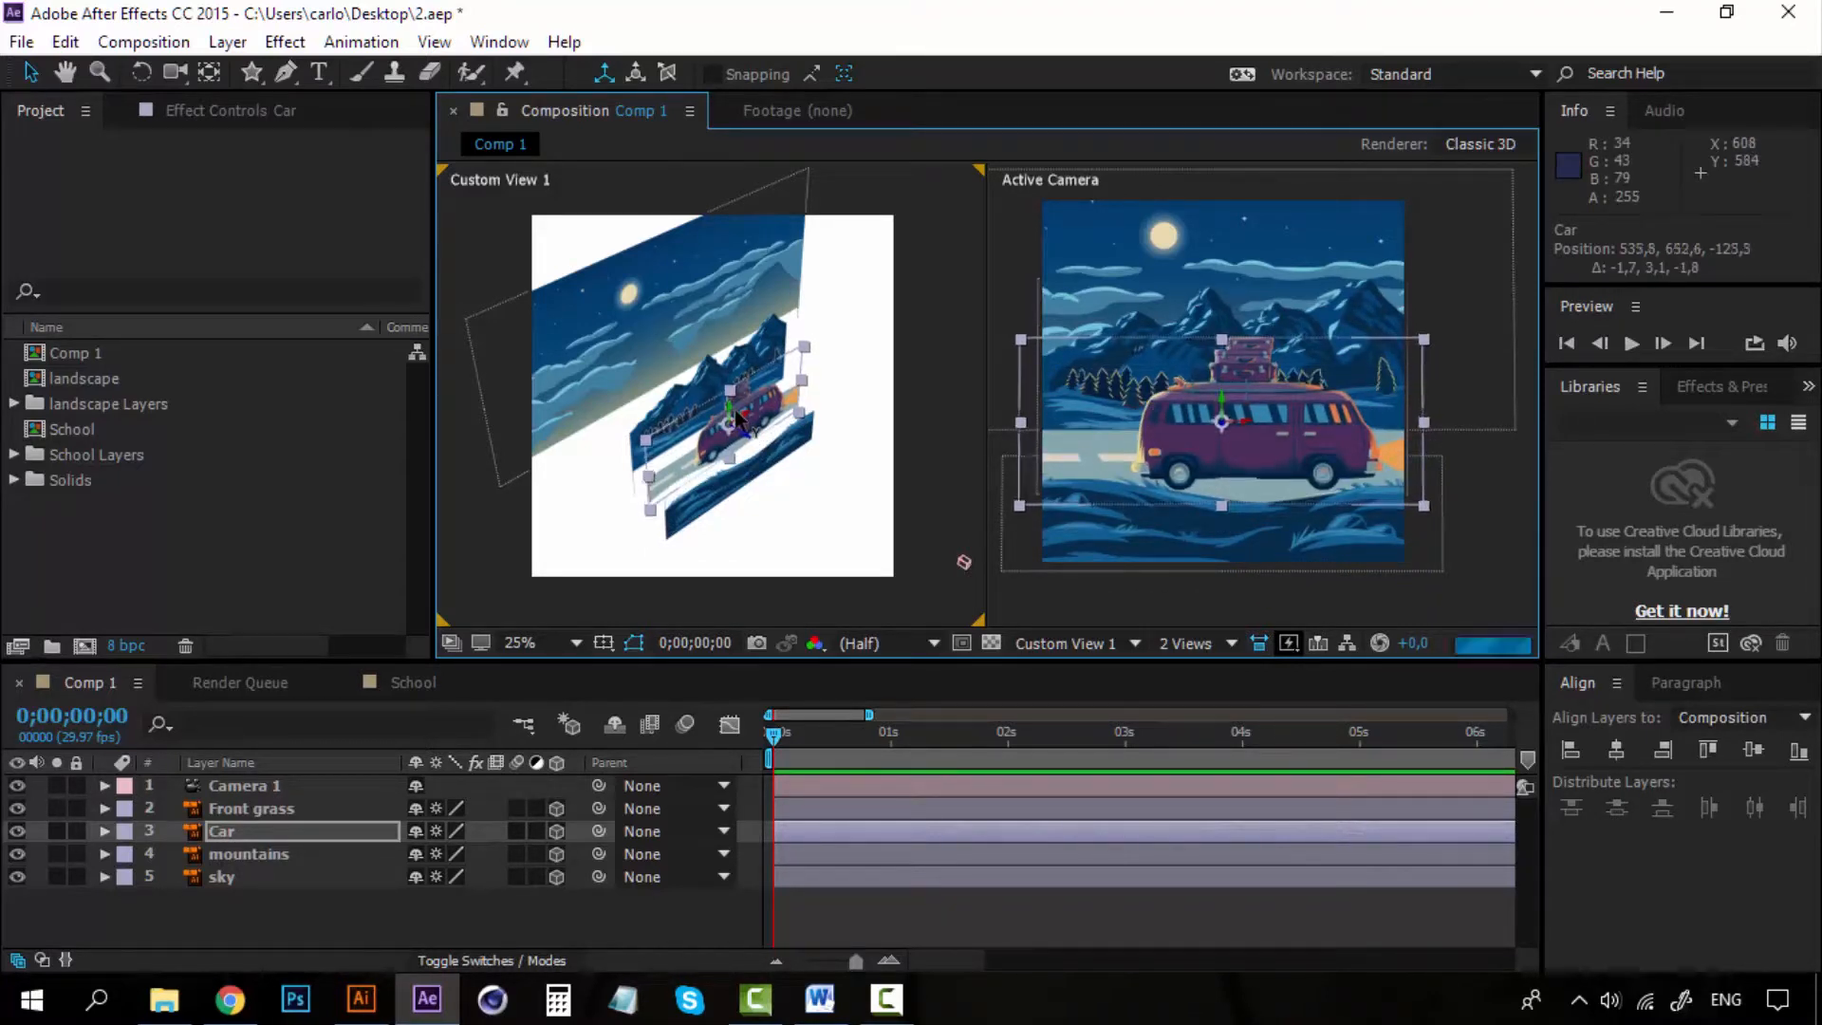
key(Up)
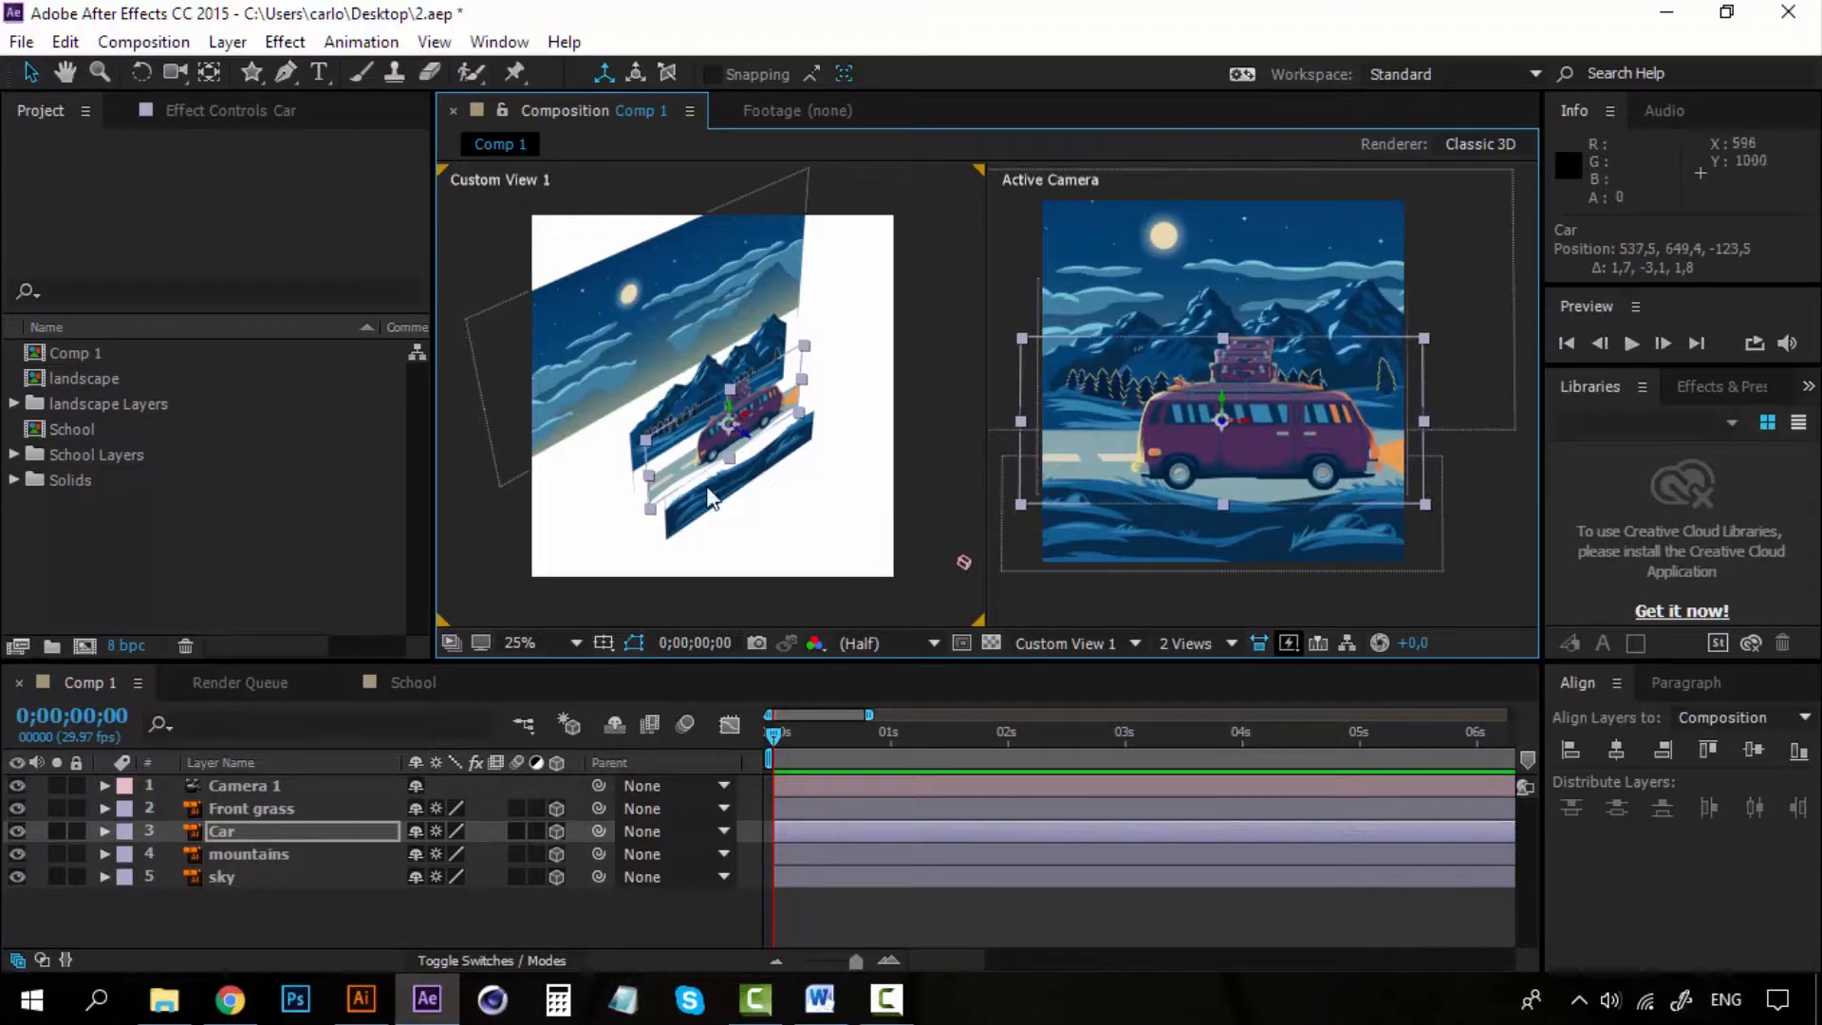
Step: Push the mountains layer back to about Z 93.2 and set its scale to 271%, leaving the layers deselected
click(687, 421)
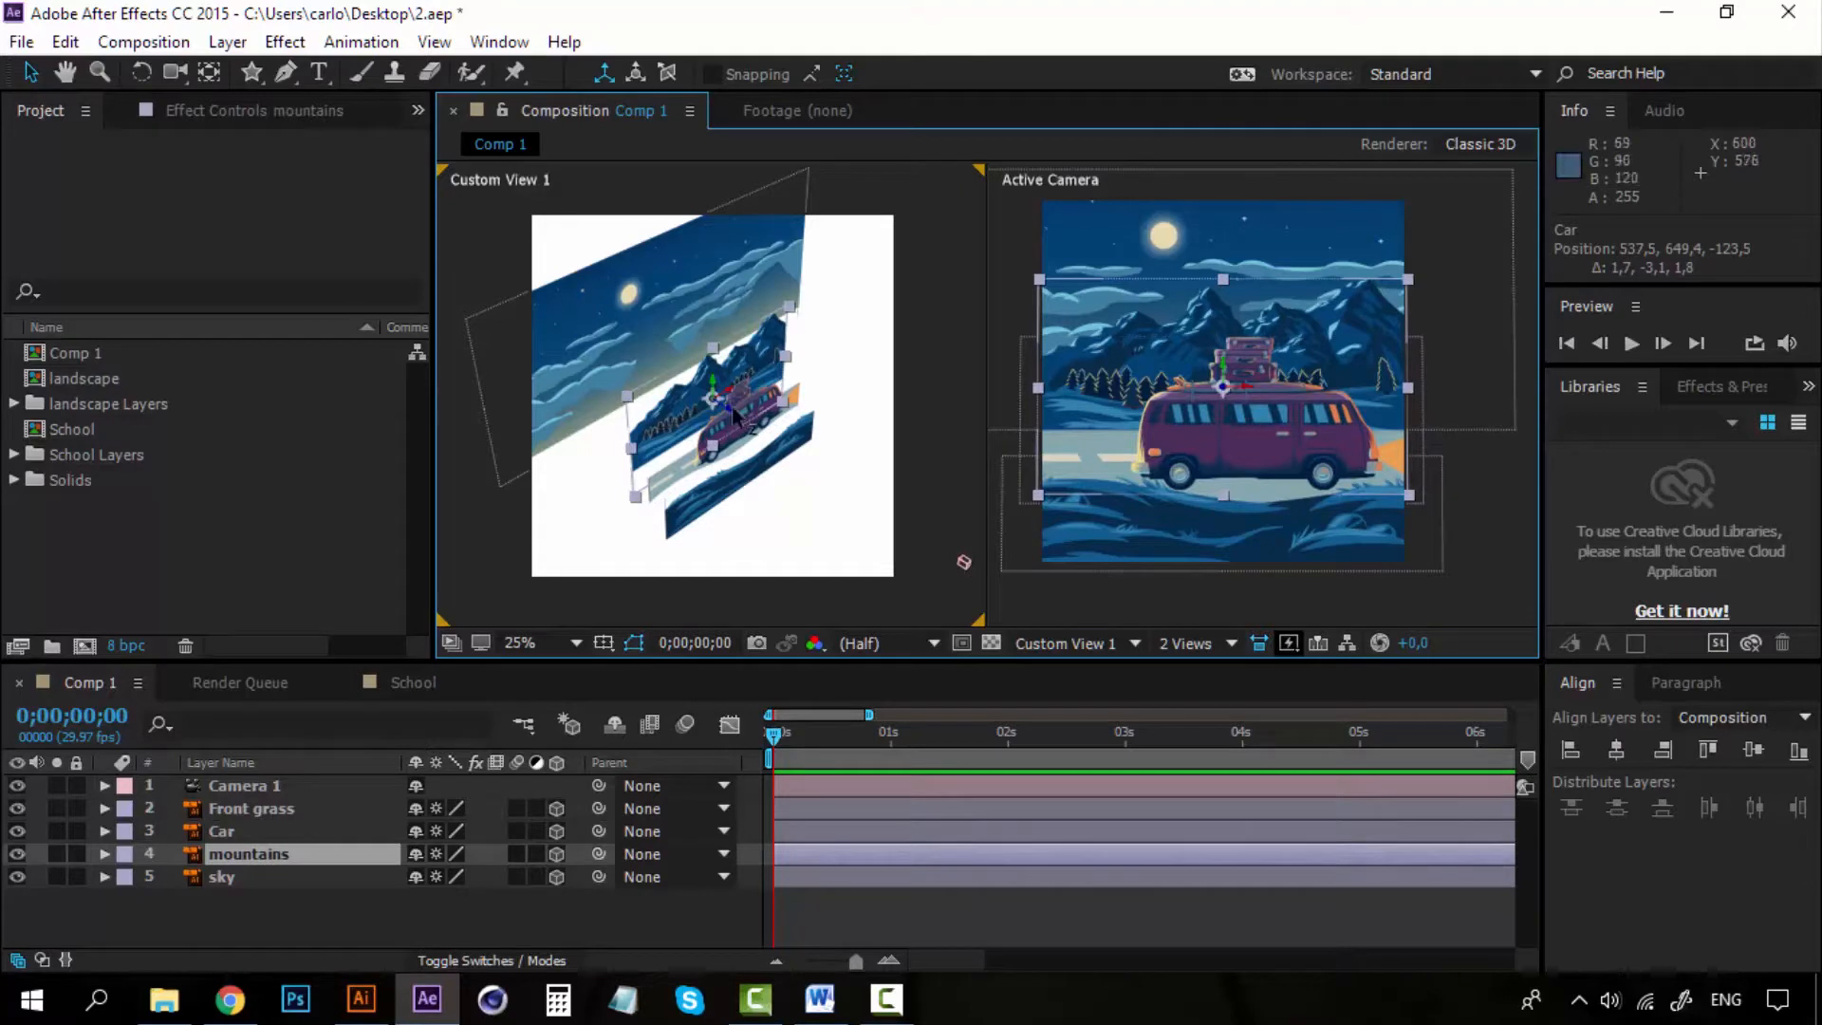
drag(729, 407, 707, 399)
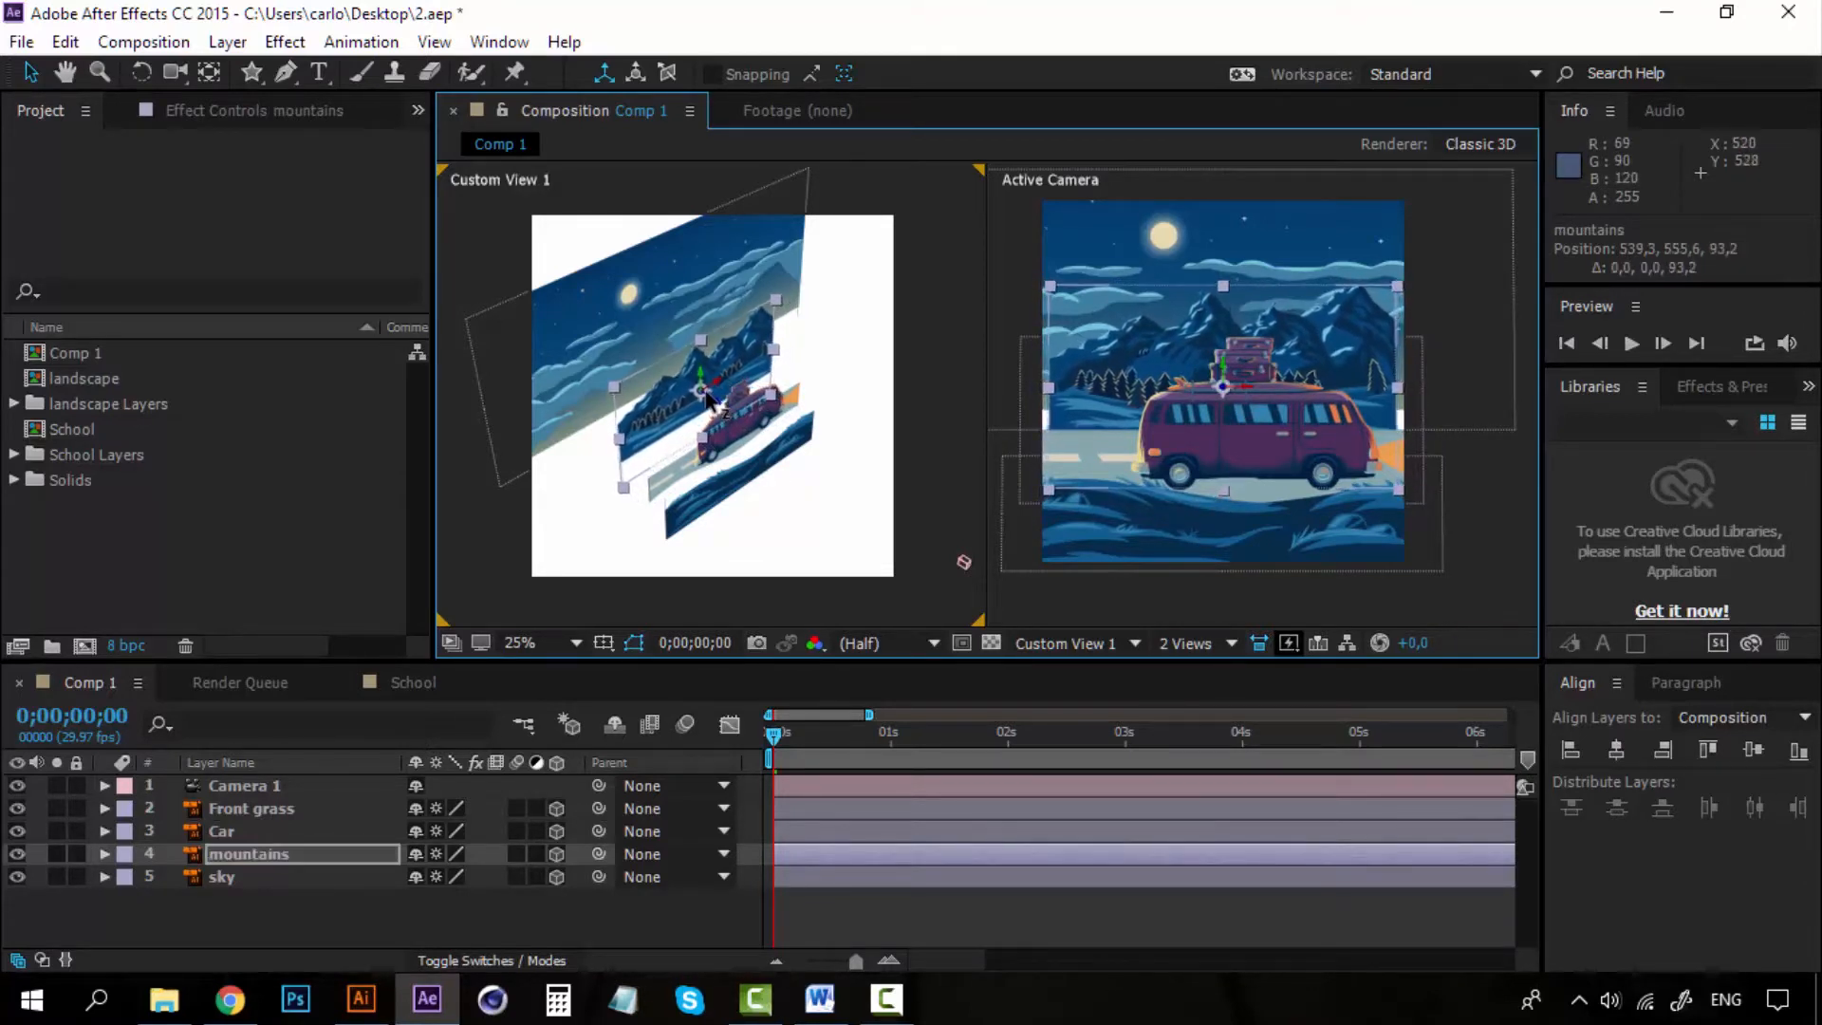
drag(776, 288, 791, 288)
key(ctrl+z)
click(748, 362)
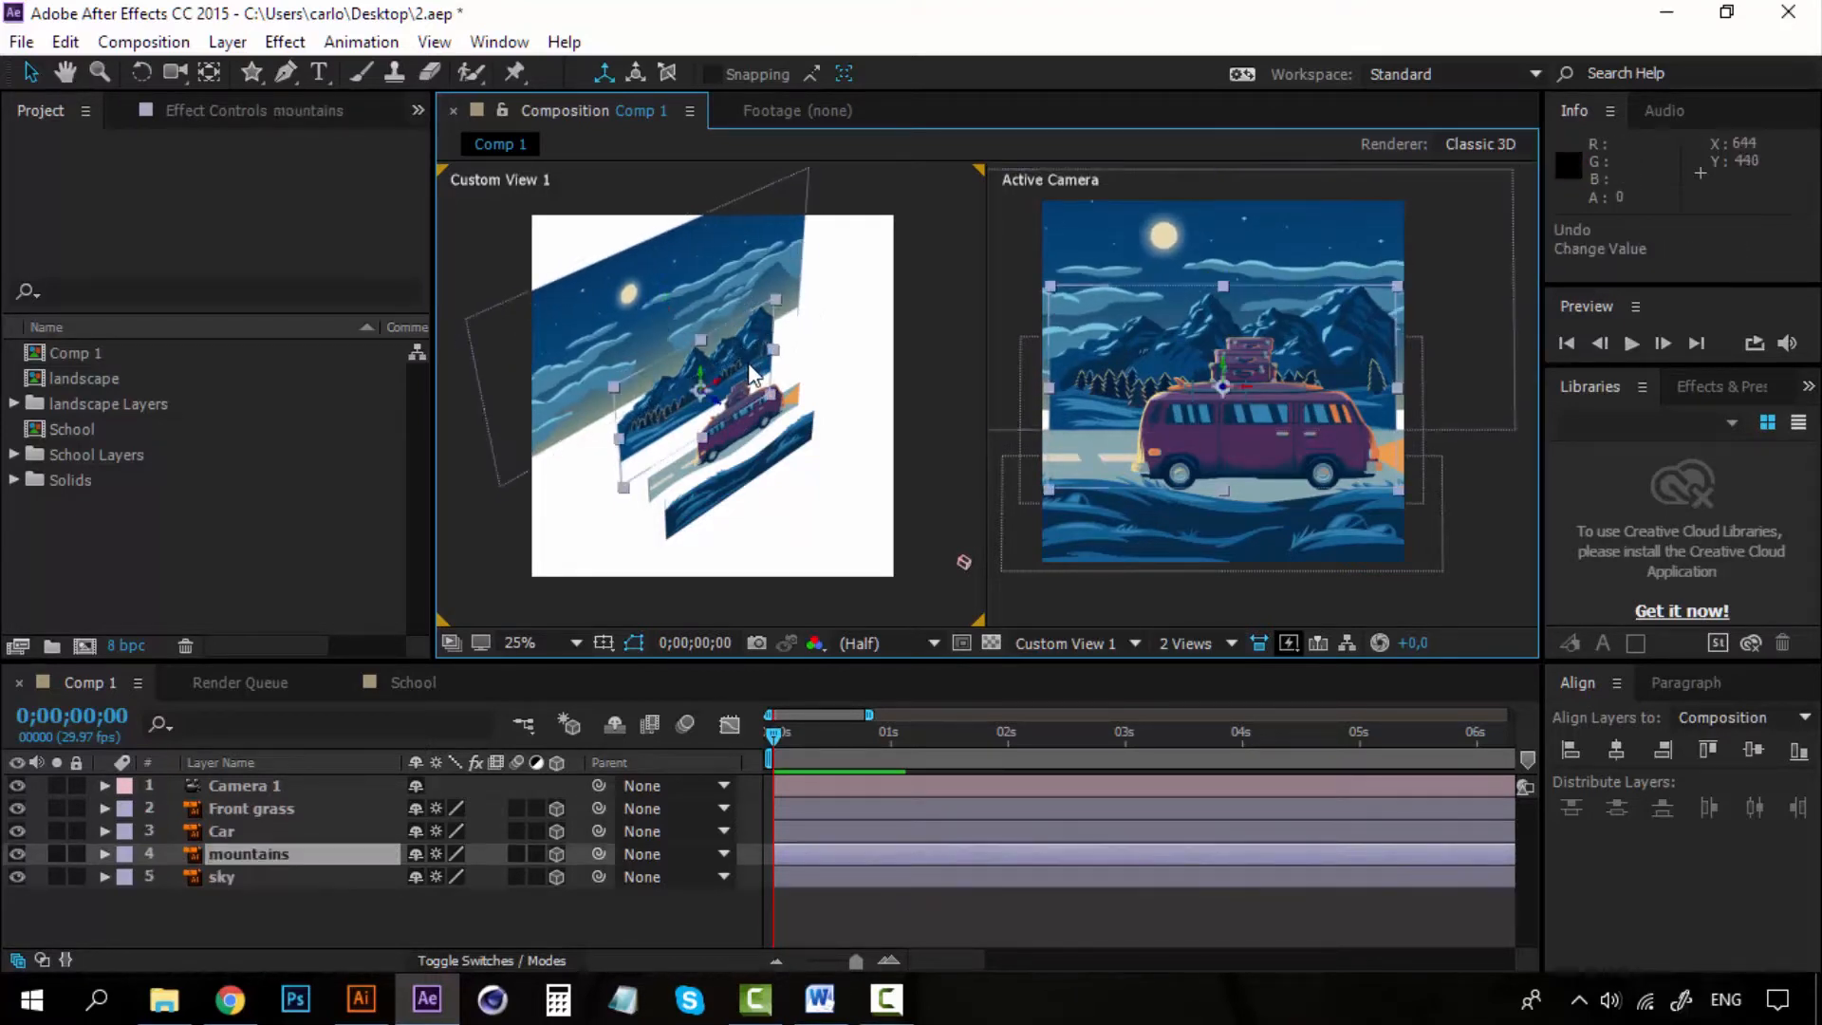
key(s)
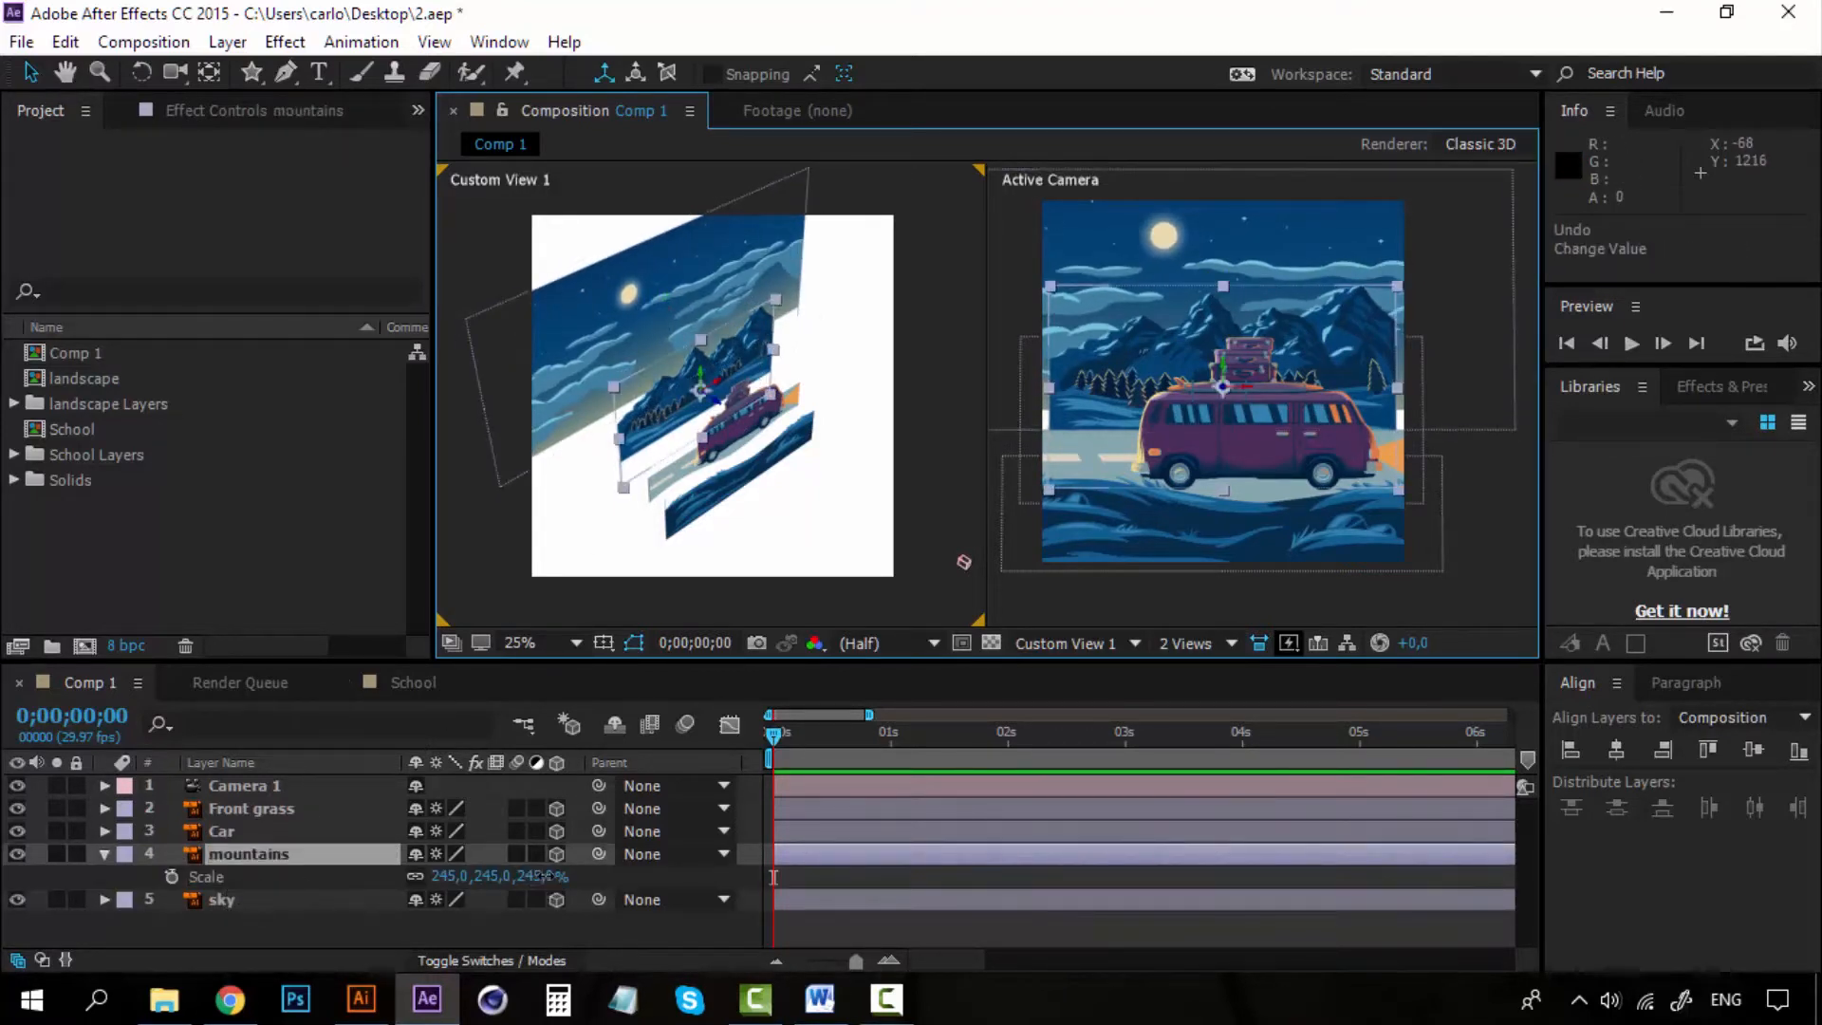
drag(544, 875, 566, 869)
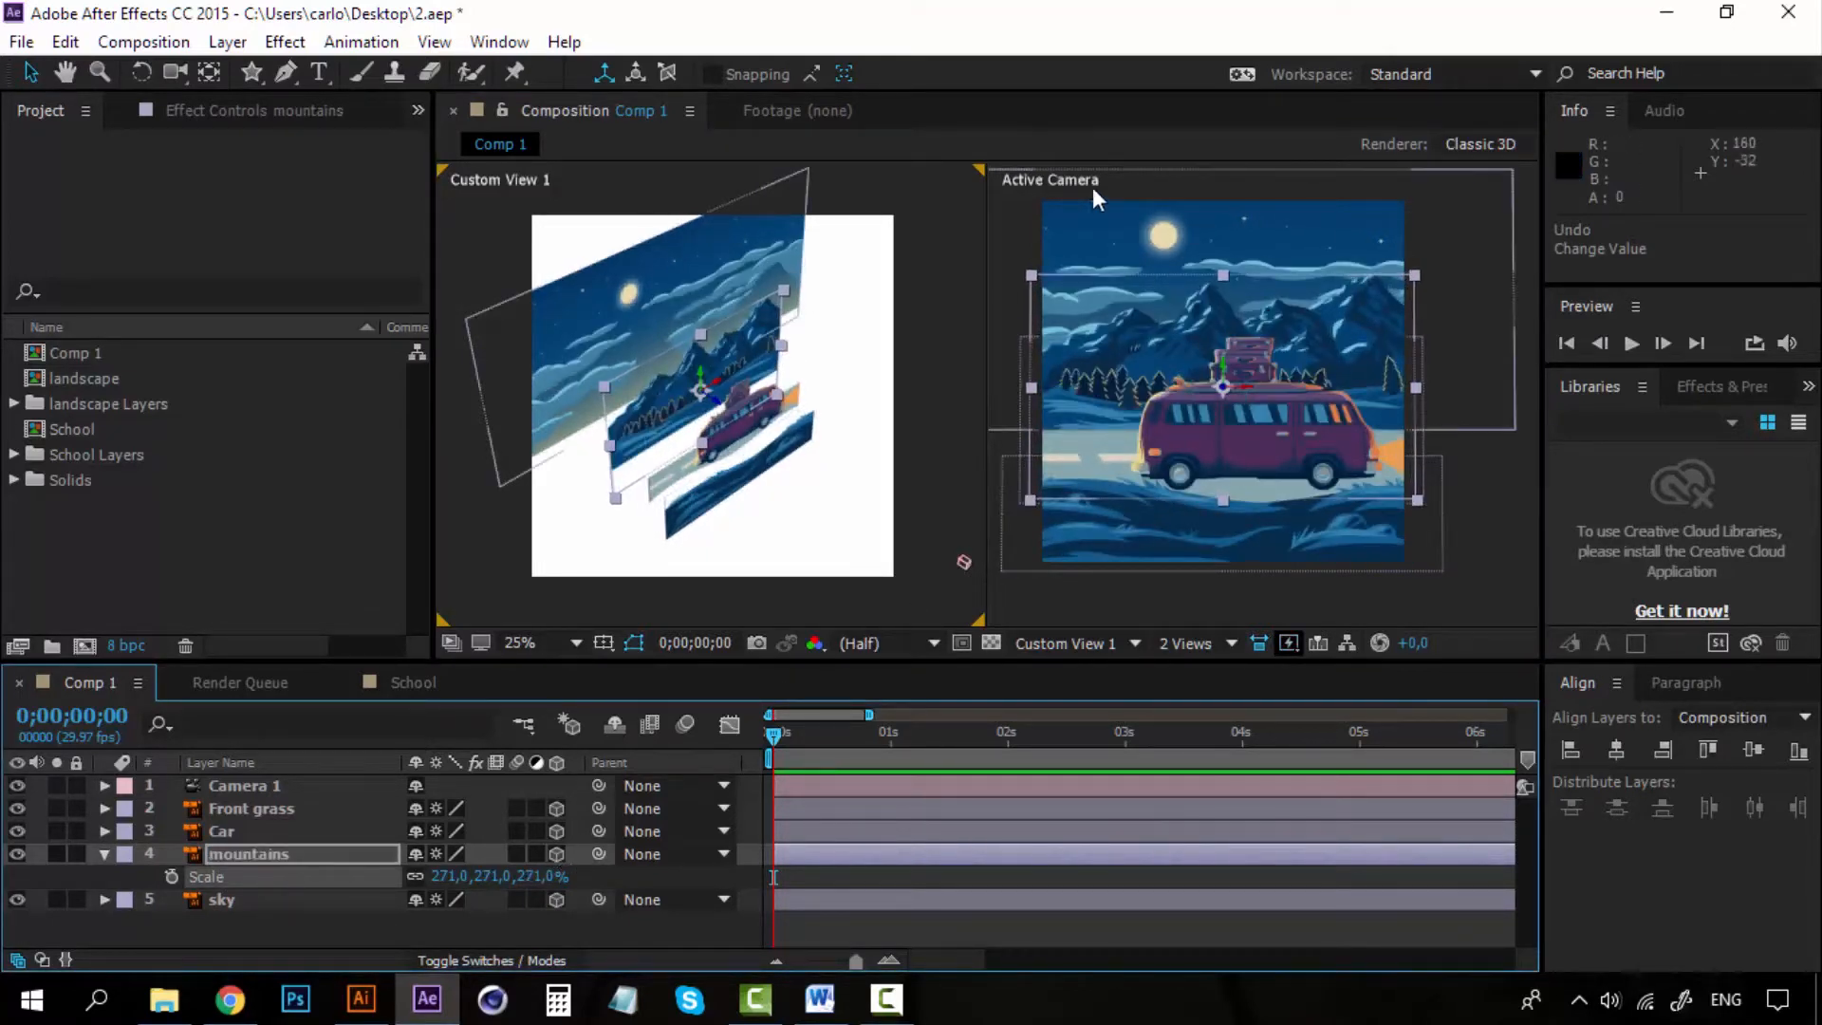
click(1483, 493)
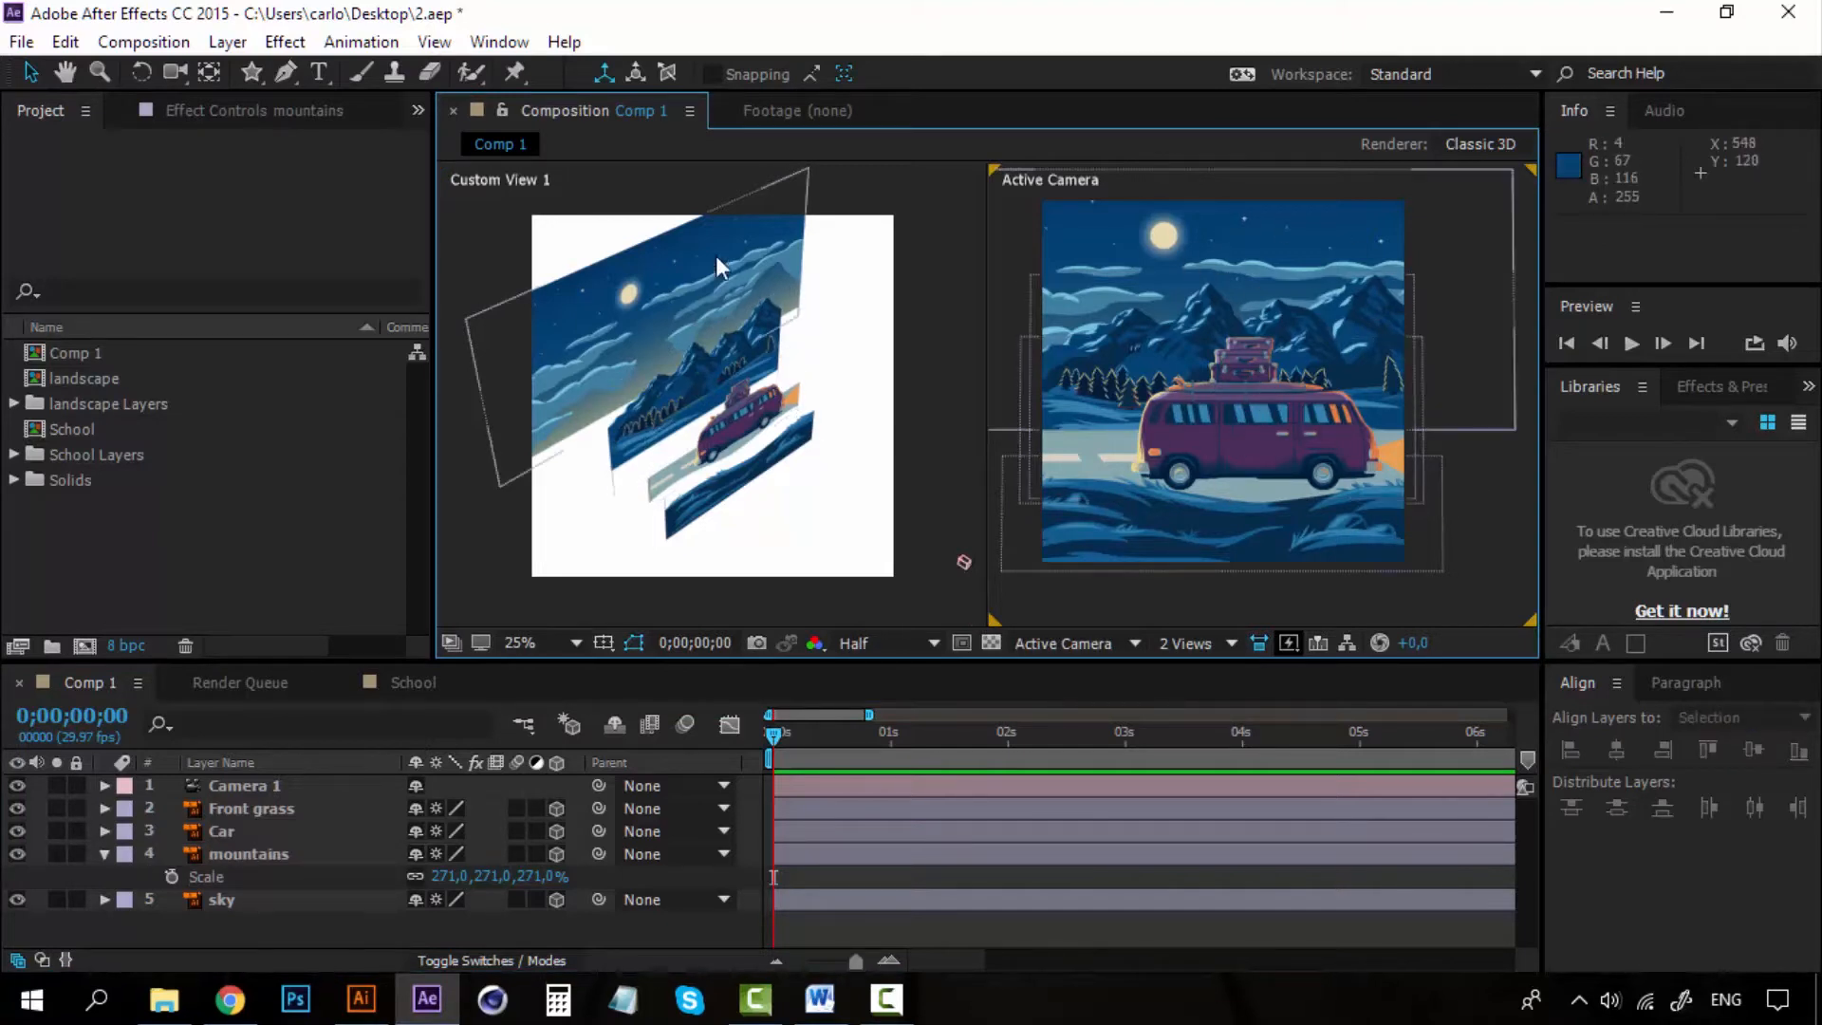
Step: Select the landscape layers in turn in Custom View 1 to examine how they are spaced in depth
click(618, 321)
click(643, 421)
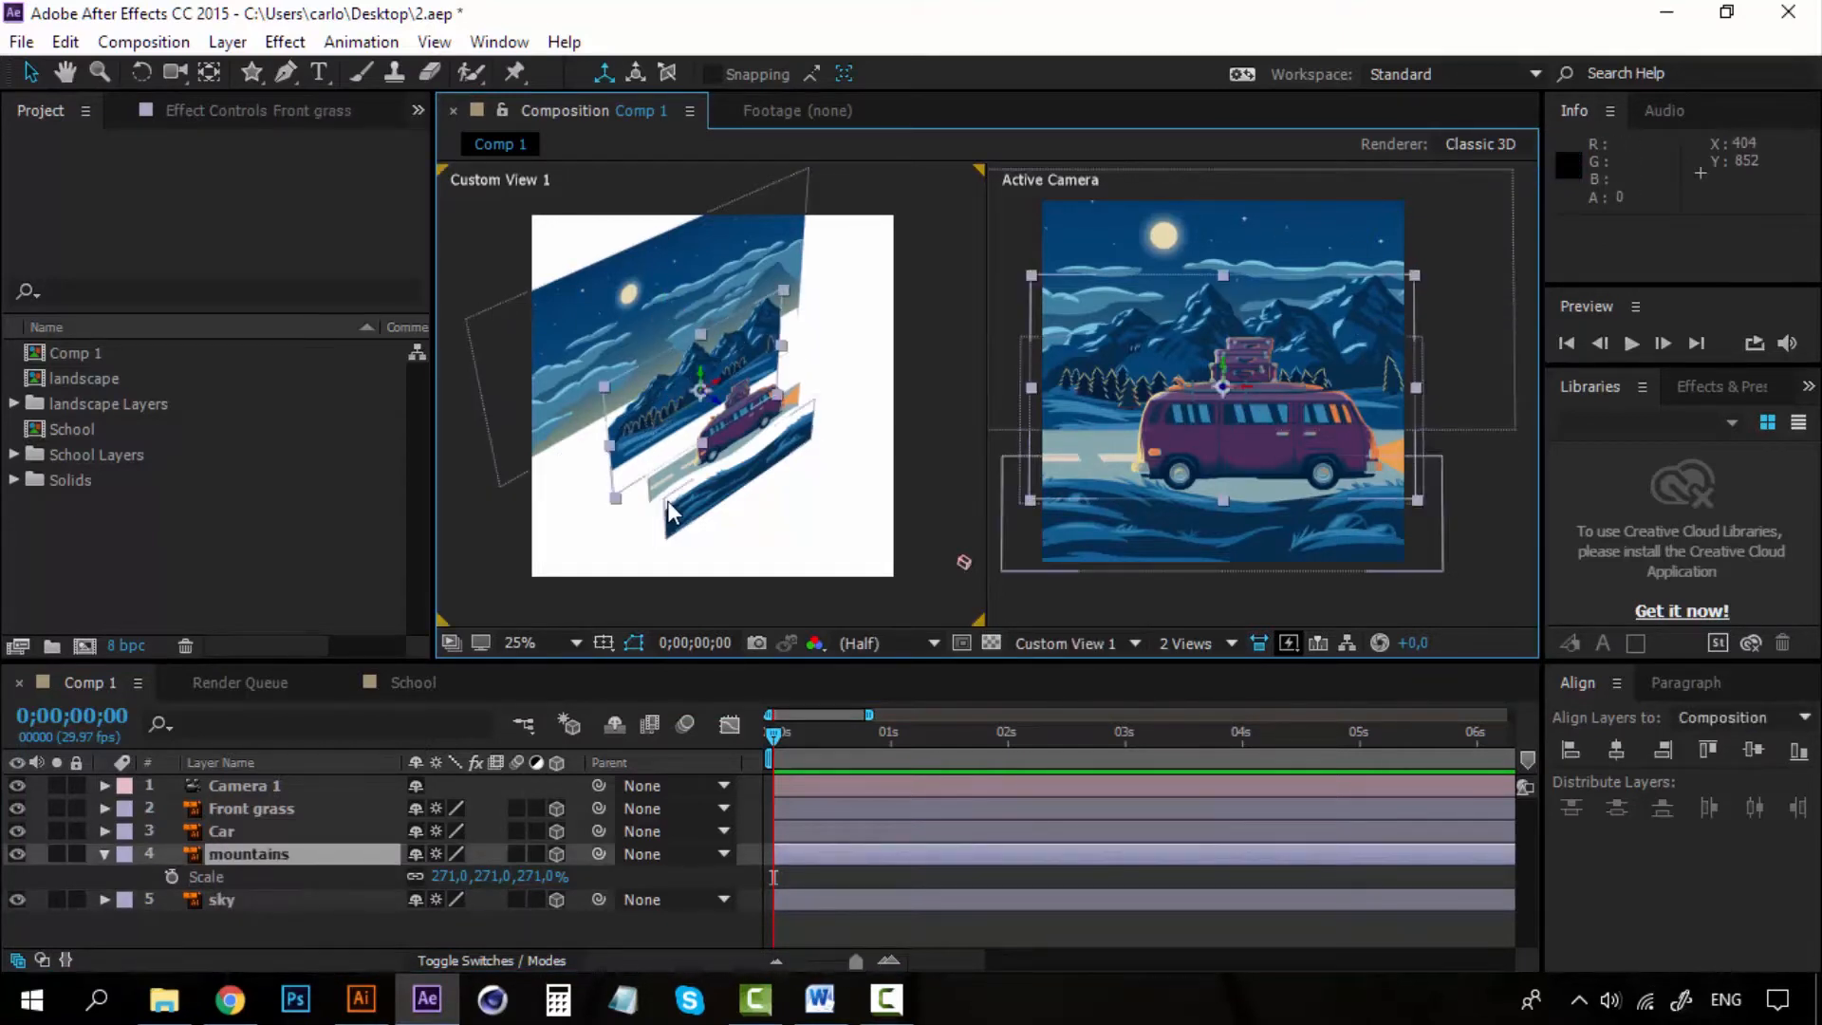
click(668, 496)
click(660, 467)
click(661, 389)
click(635, 294)
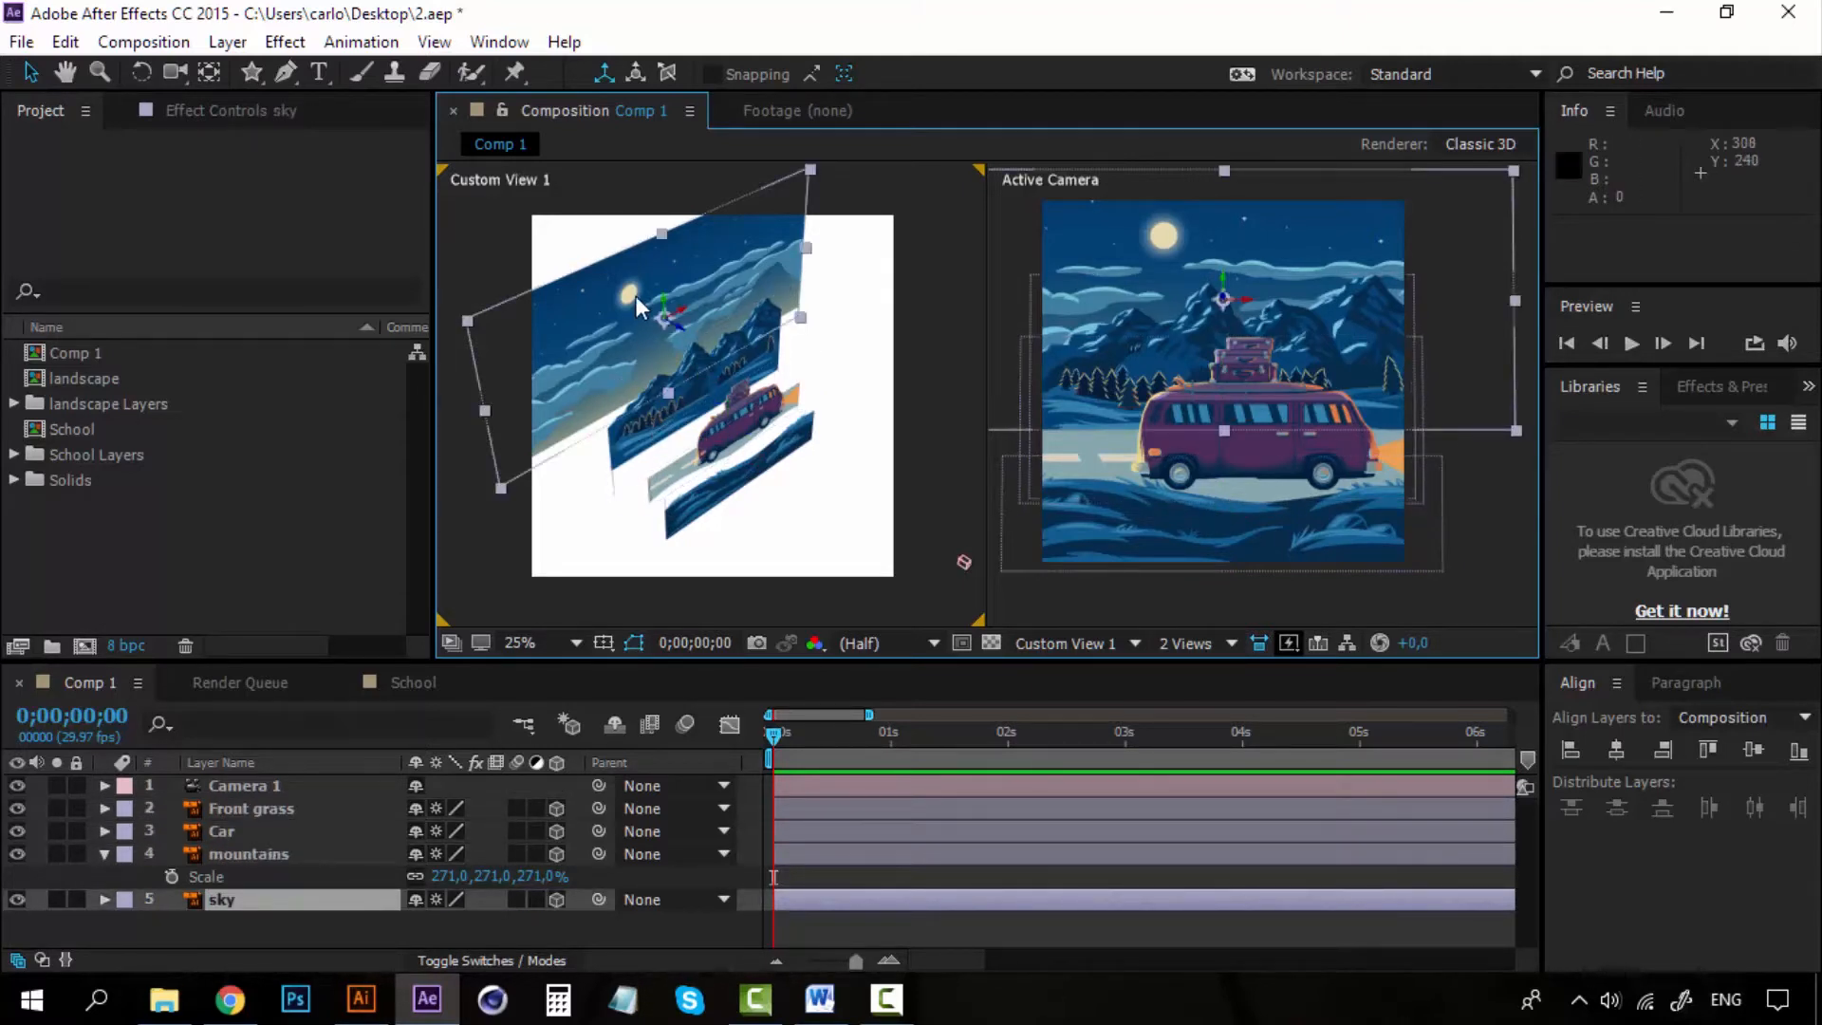
Step: Bring the Front grass layer closer to the camera at about Z -660.1 and raise it to about Y 775.7
click(731, 463)
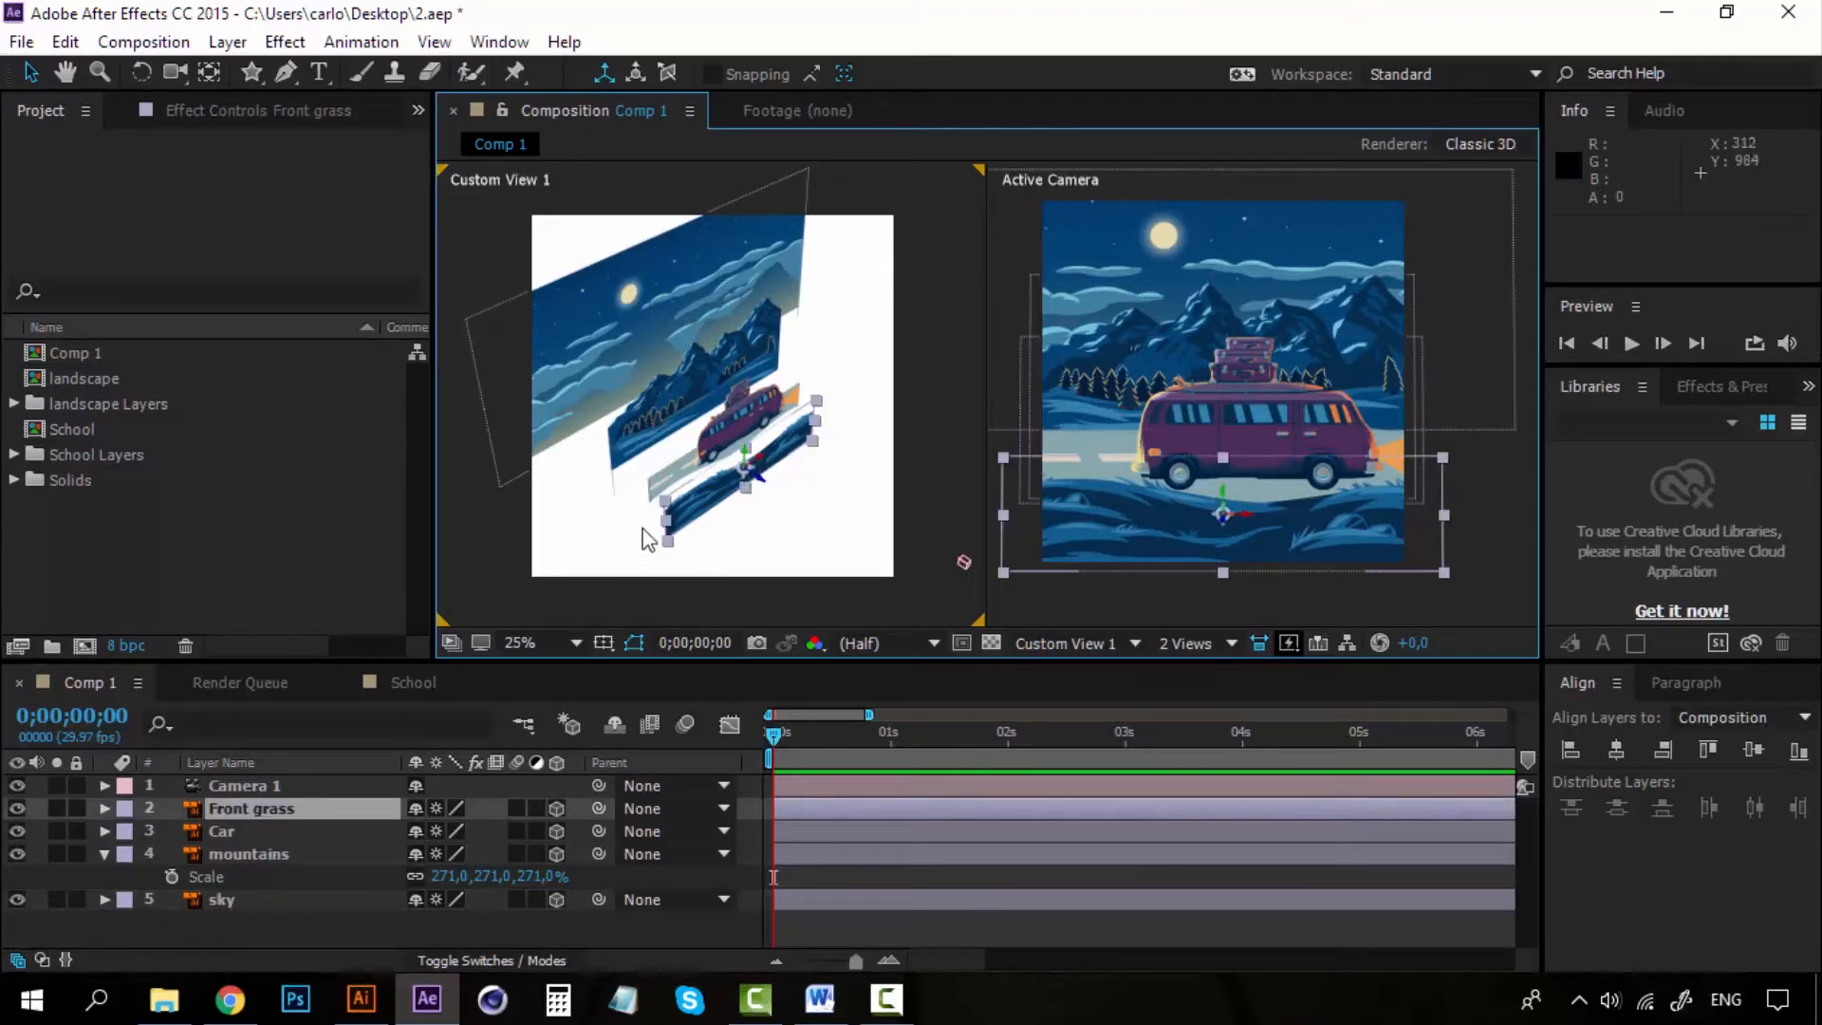
mouse_move(764, 479)
mouse_down()
mouse_move(831, 511)
mouse_move(776, 462)
mouse_up()
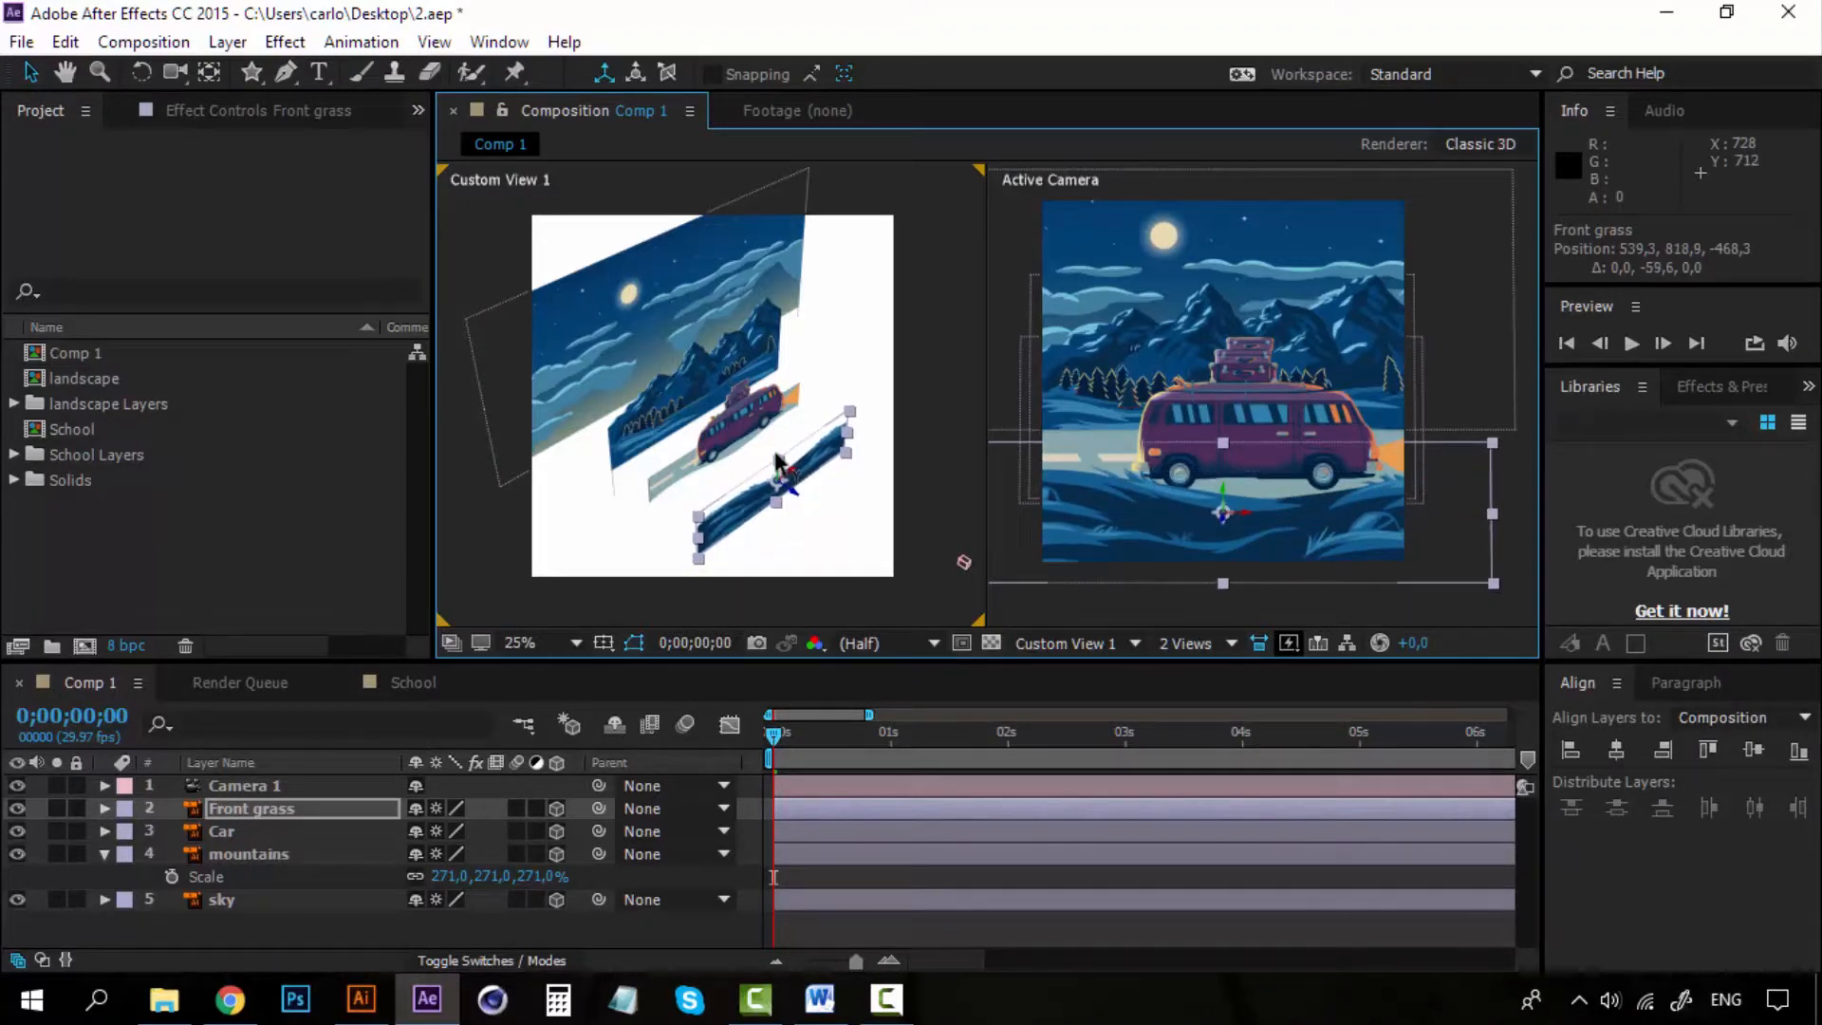
mouse_move(784, 472)
mouse_down()
mouse_move(852, 531)
mouse_move(806, 471)
mouse_up()
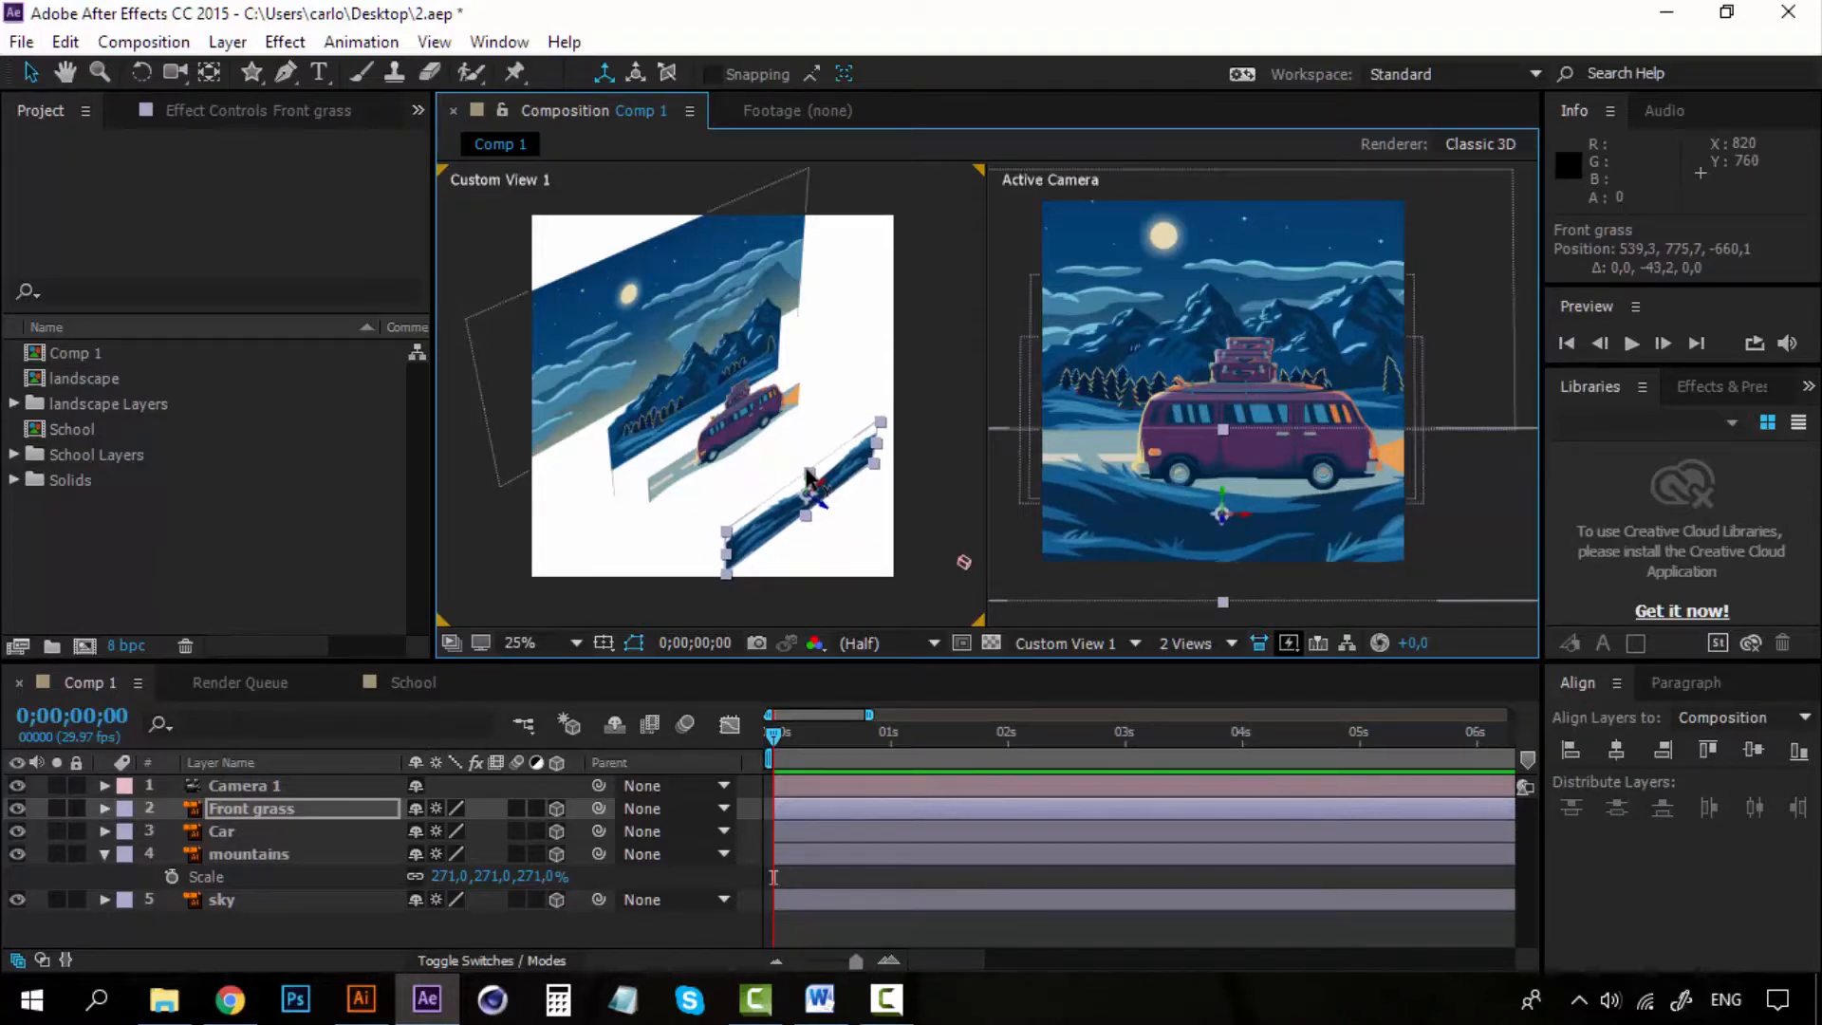
Step: Bring the Car layer forward to about Y 645.4, Z -284.2, and the mountains layer forward to about Z 37.7
click(764, 452)
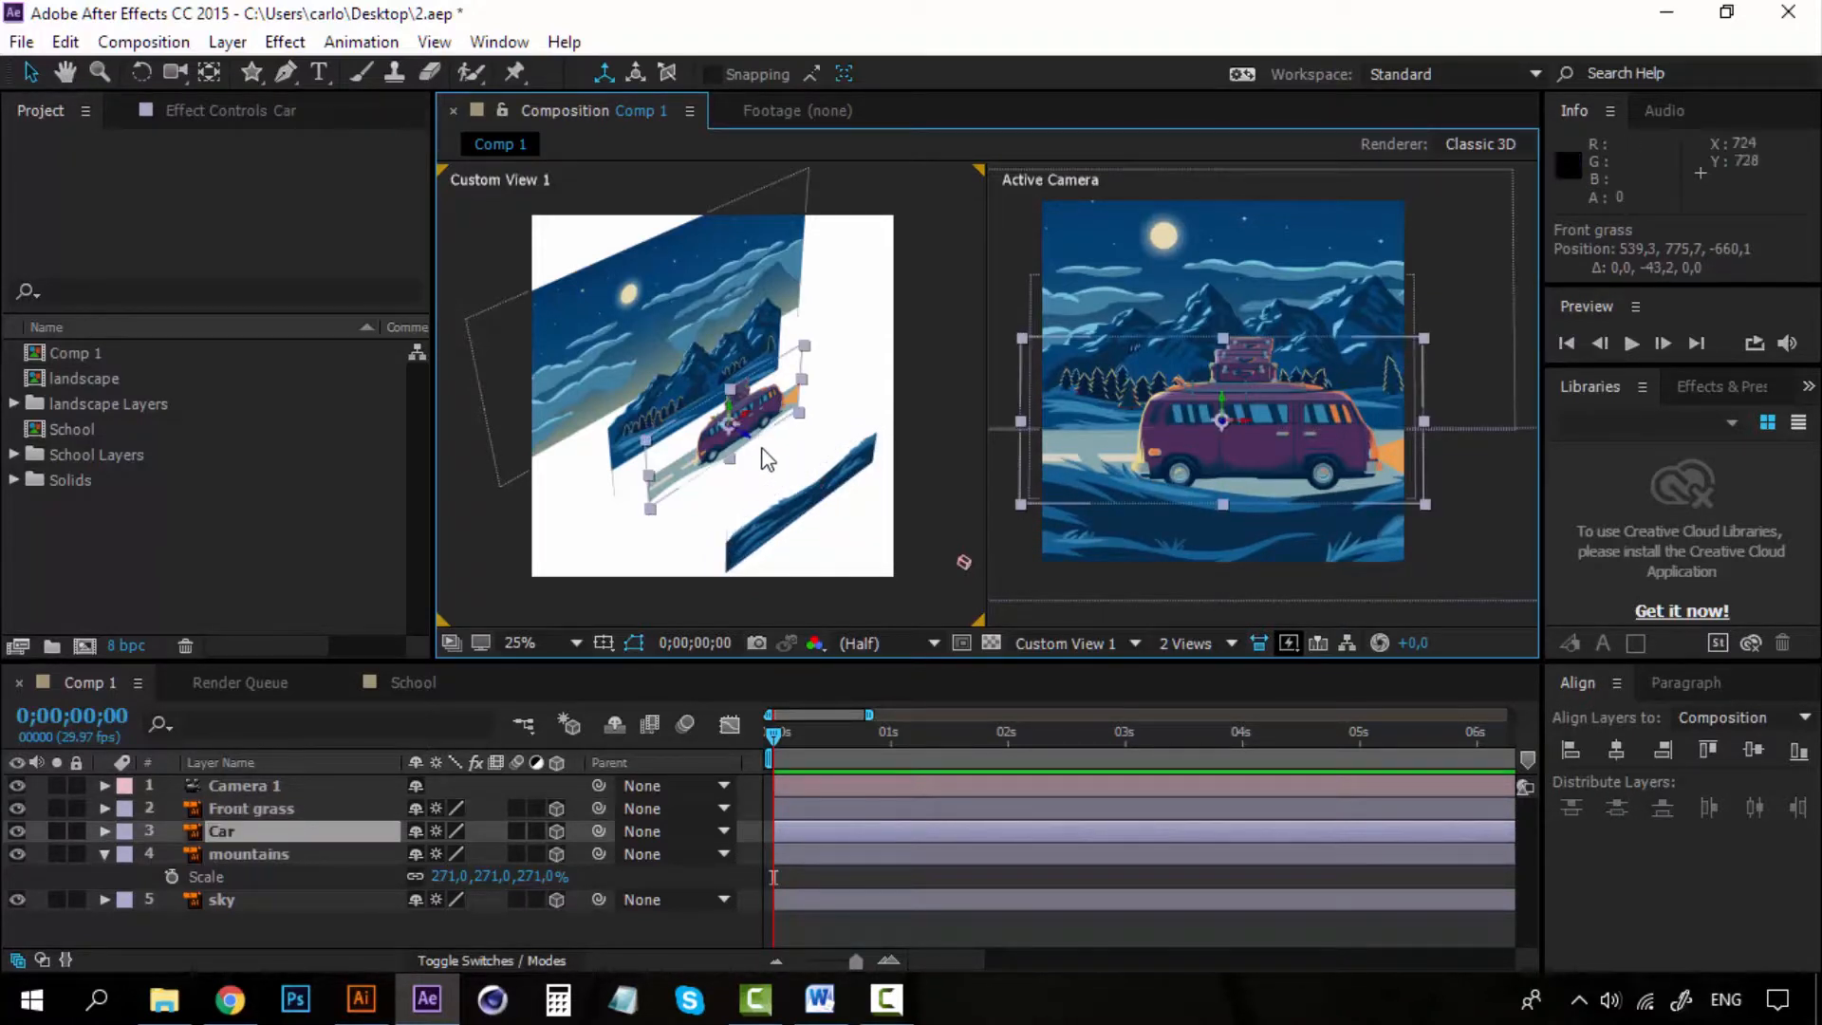
drag(750, 442, 795, 486)
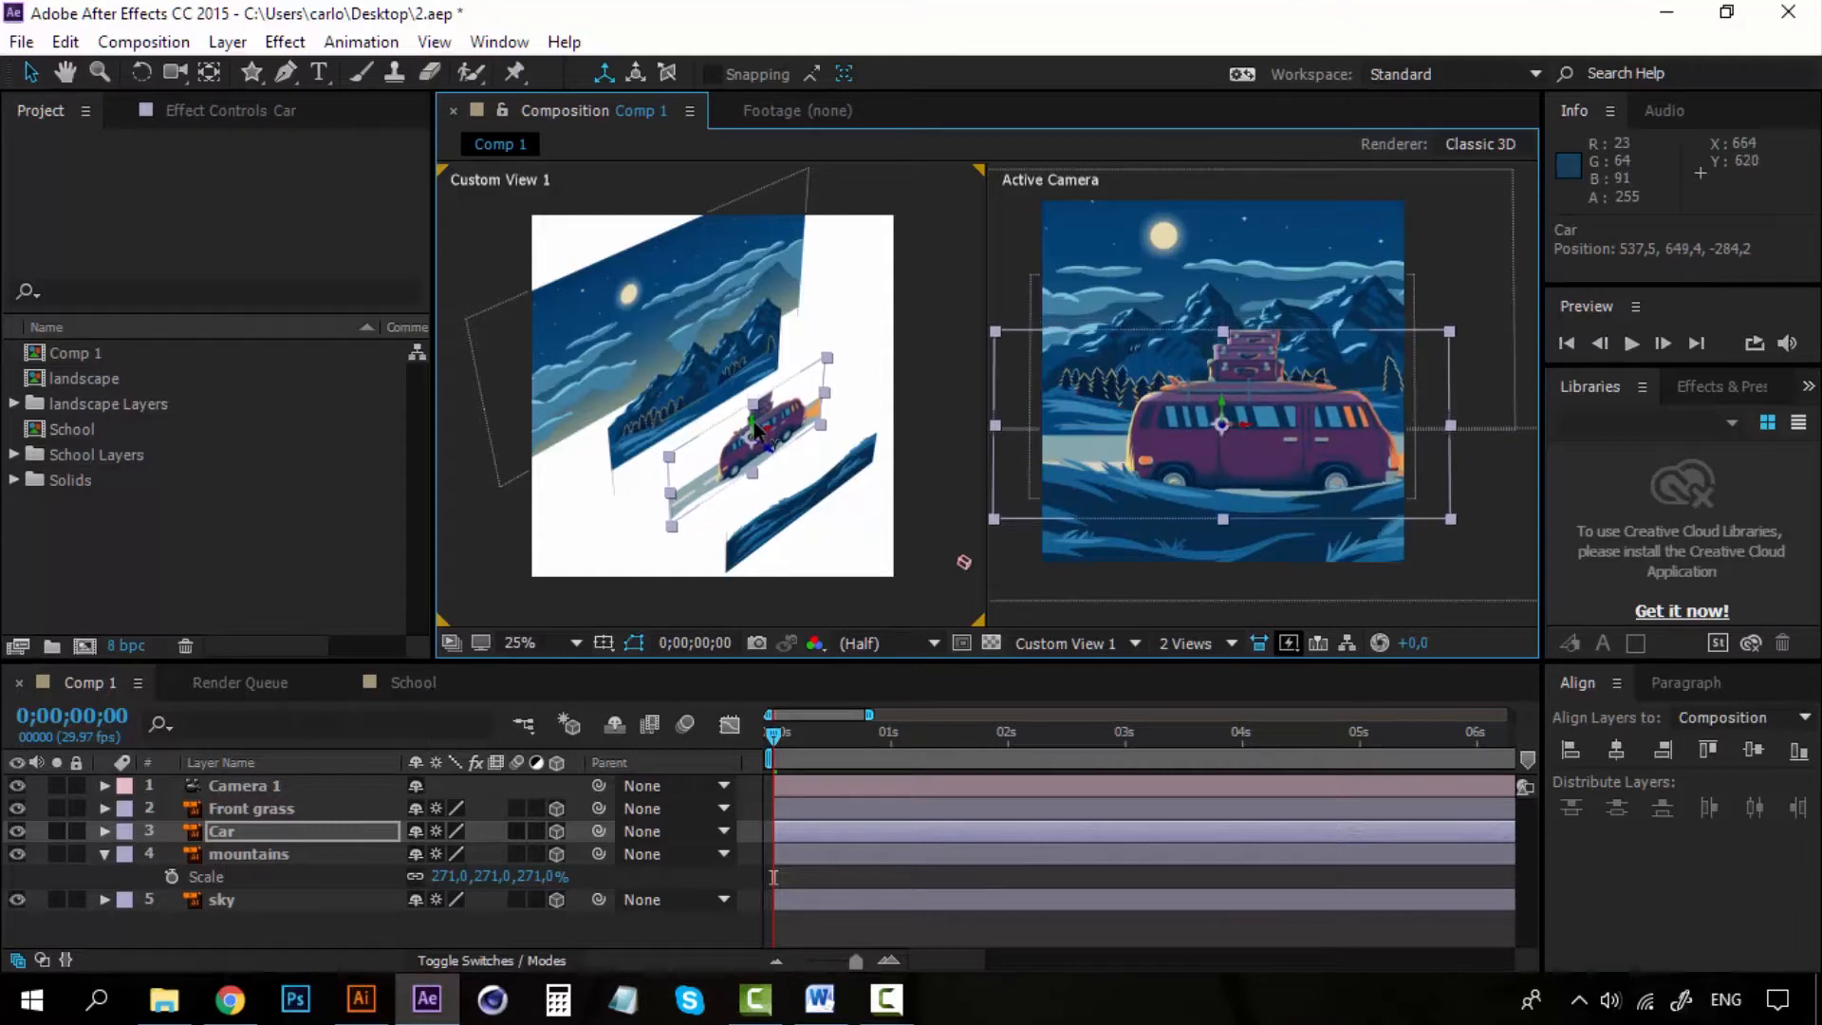
drag(756, 429, 755, 426)
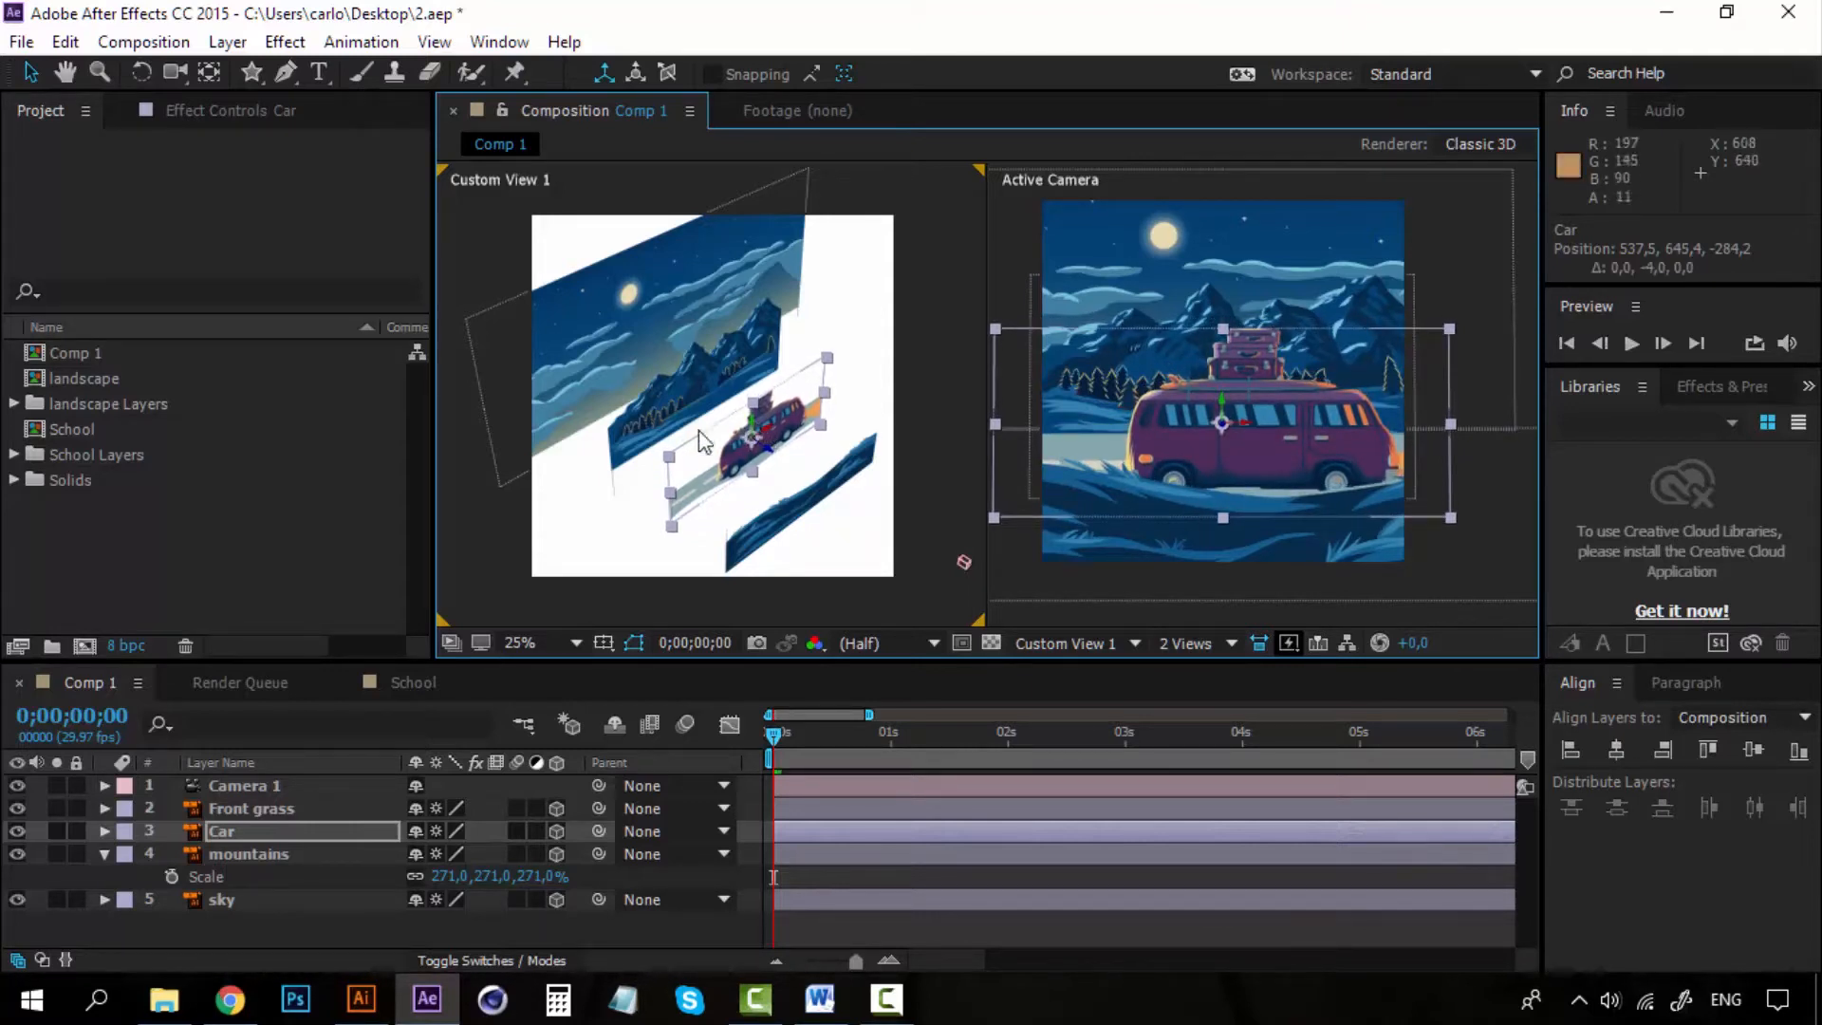
click(634, 425)
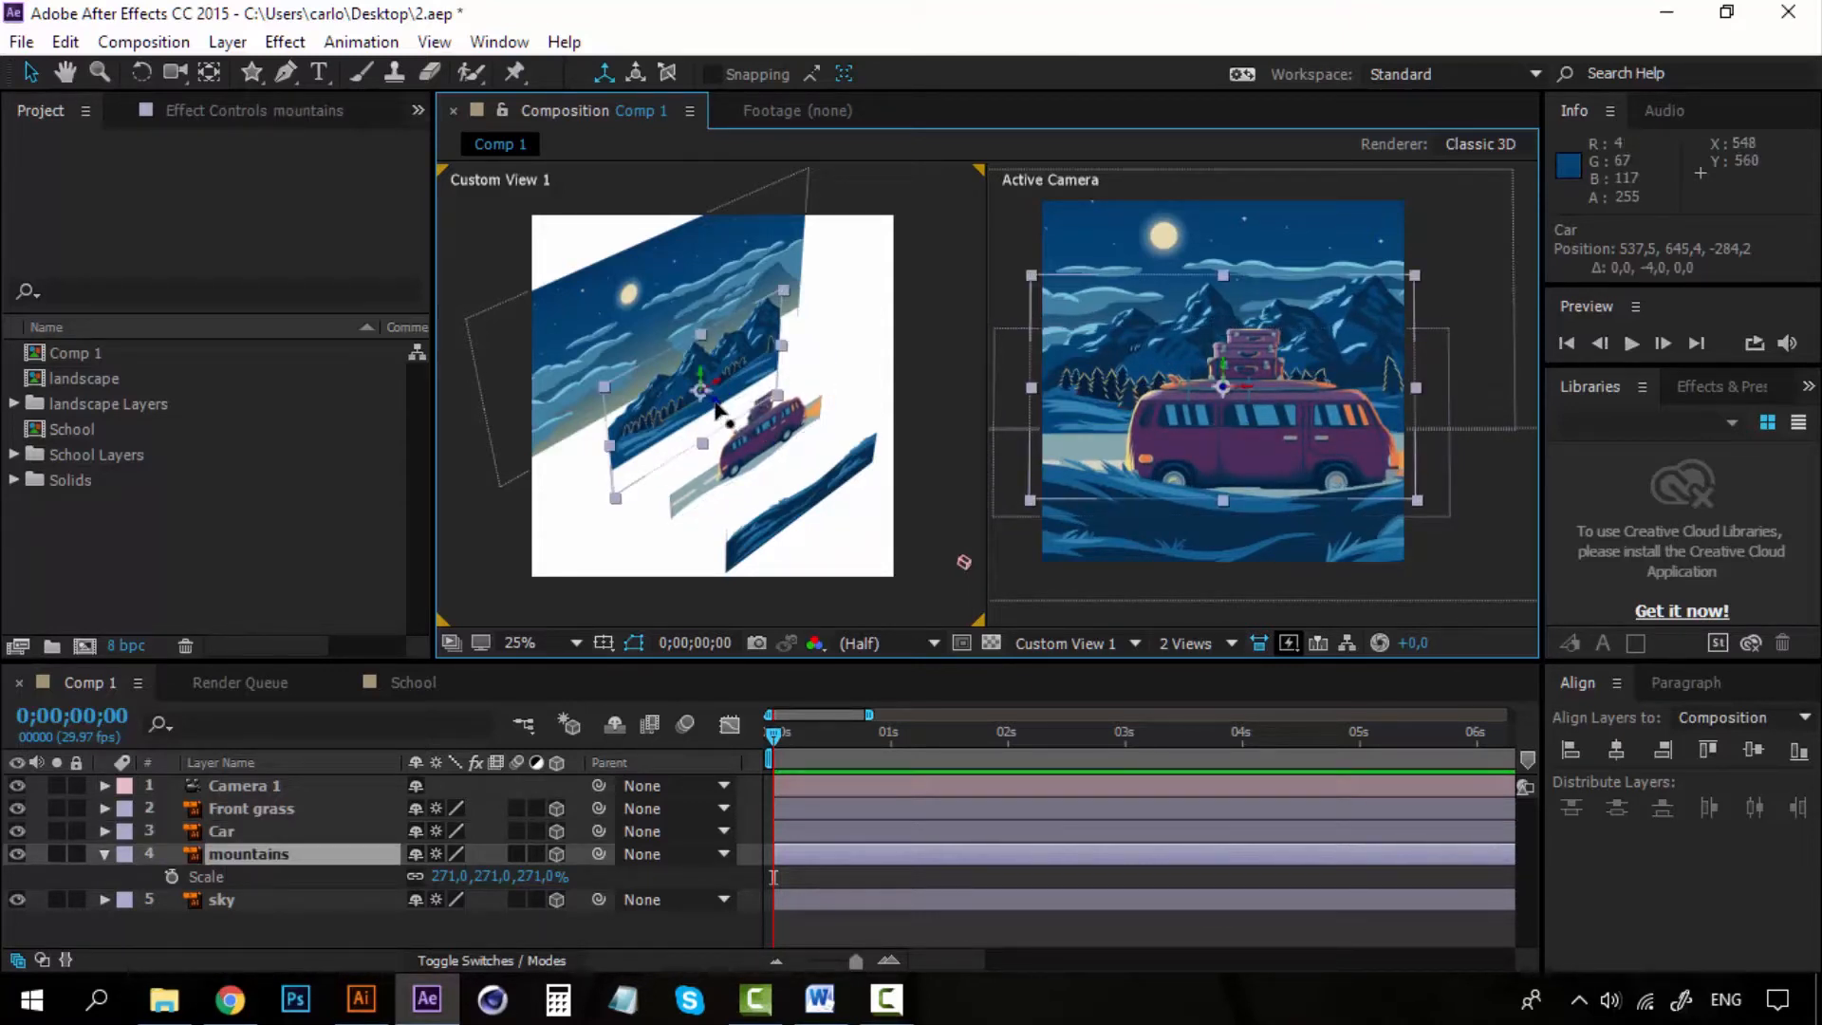
drag(723, 415, 737, 420)
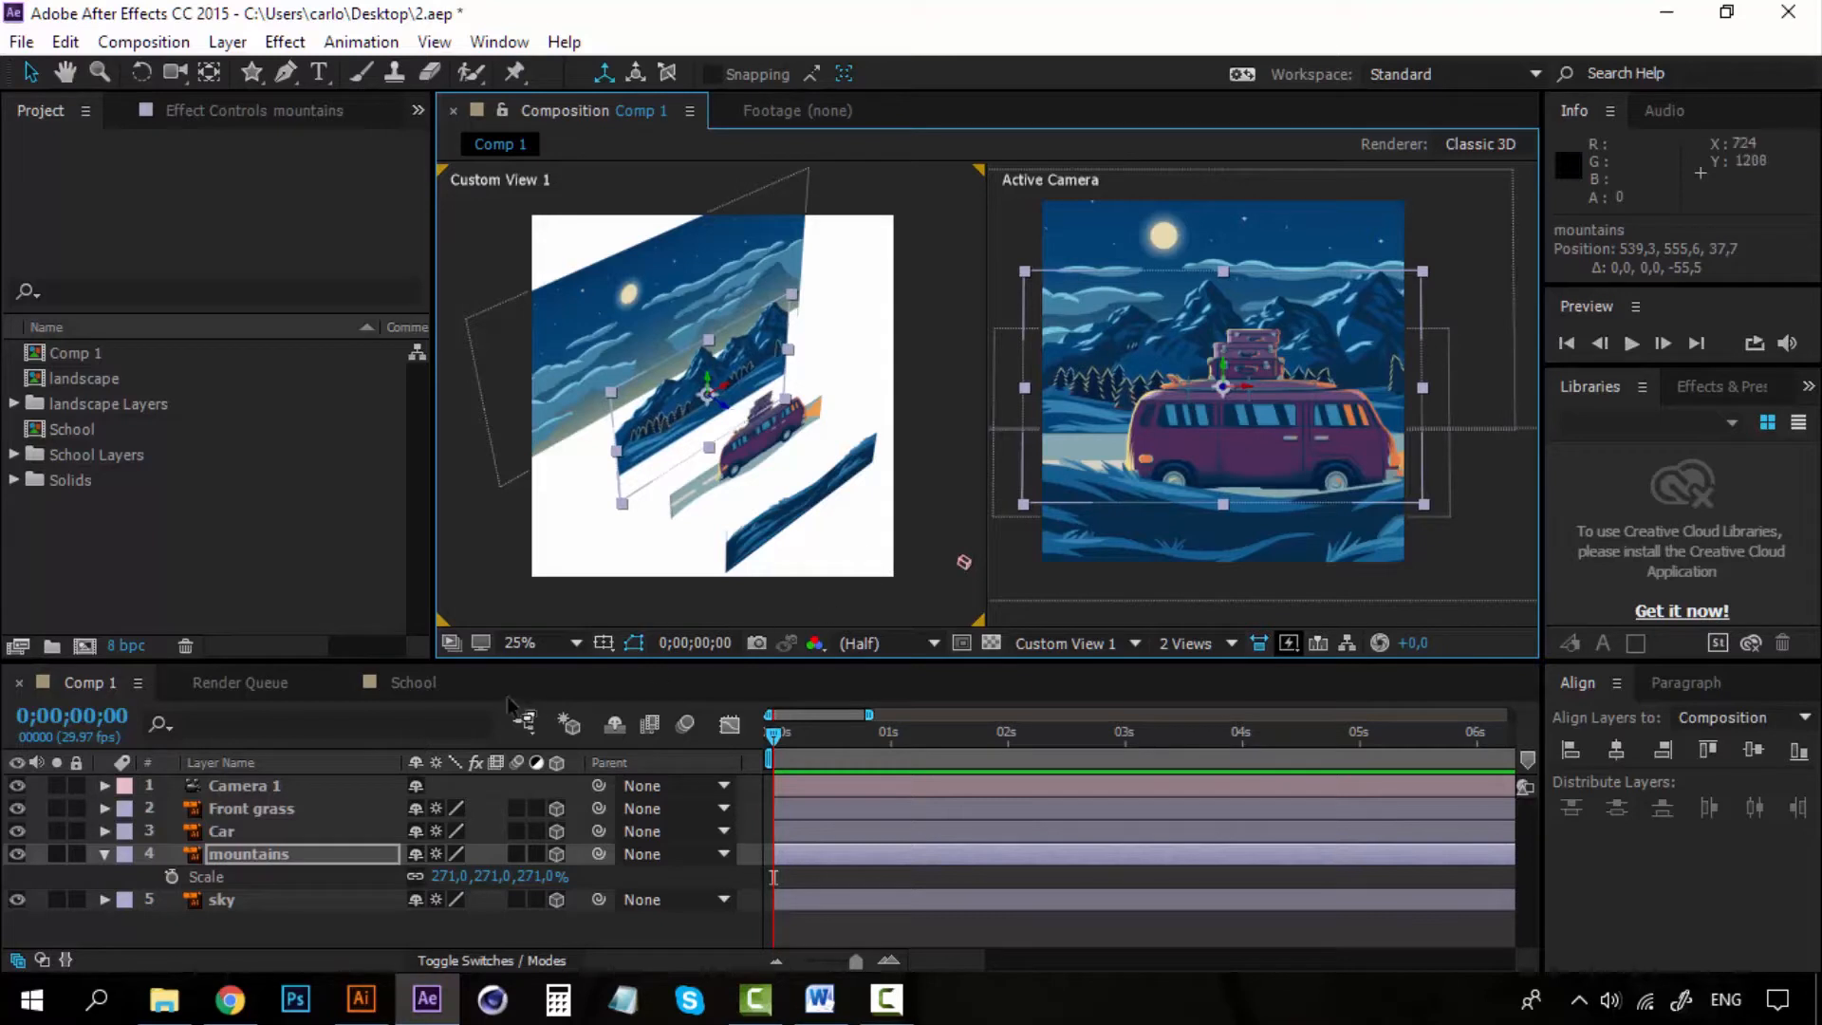
Step: Collapse the mountains layer's properties and turn on Depth of Field in Camera 1's options
click(264, 790)
click(105, 853)
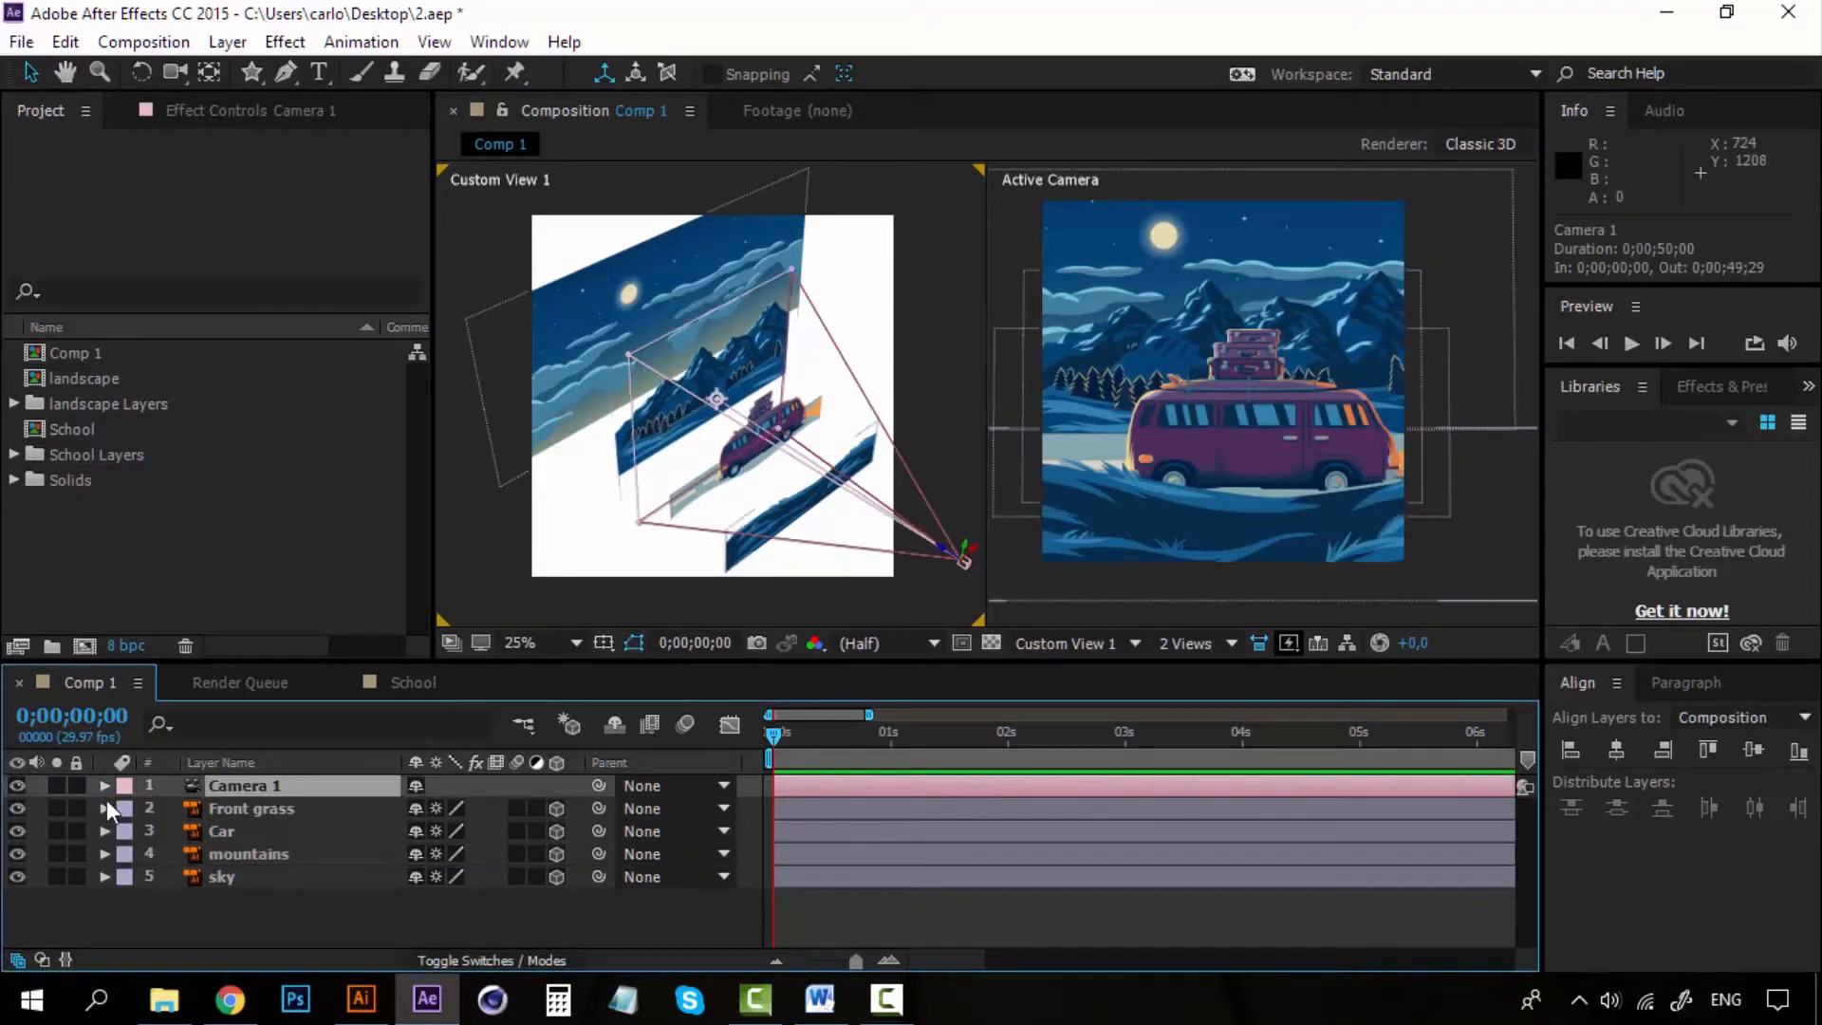
click(103, 786)
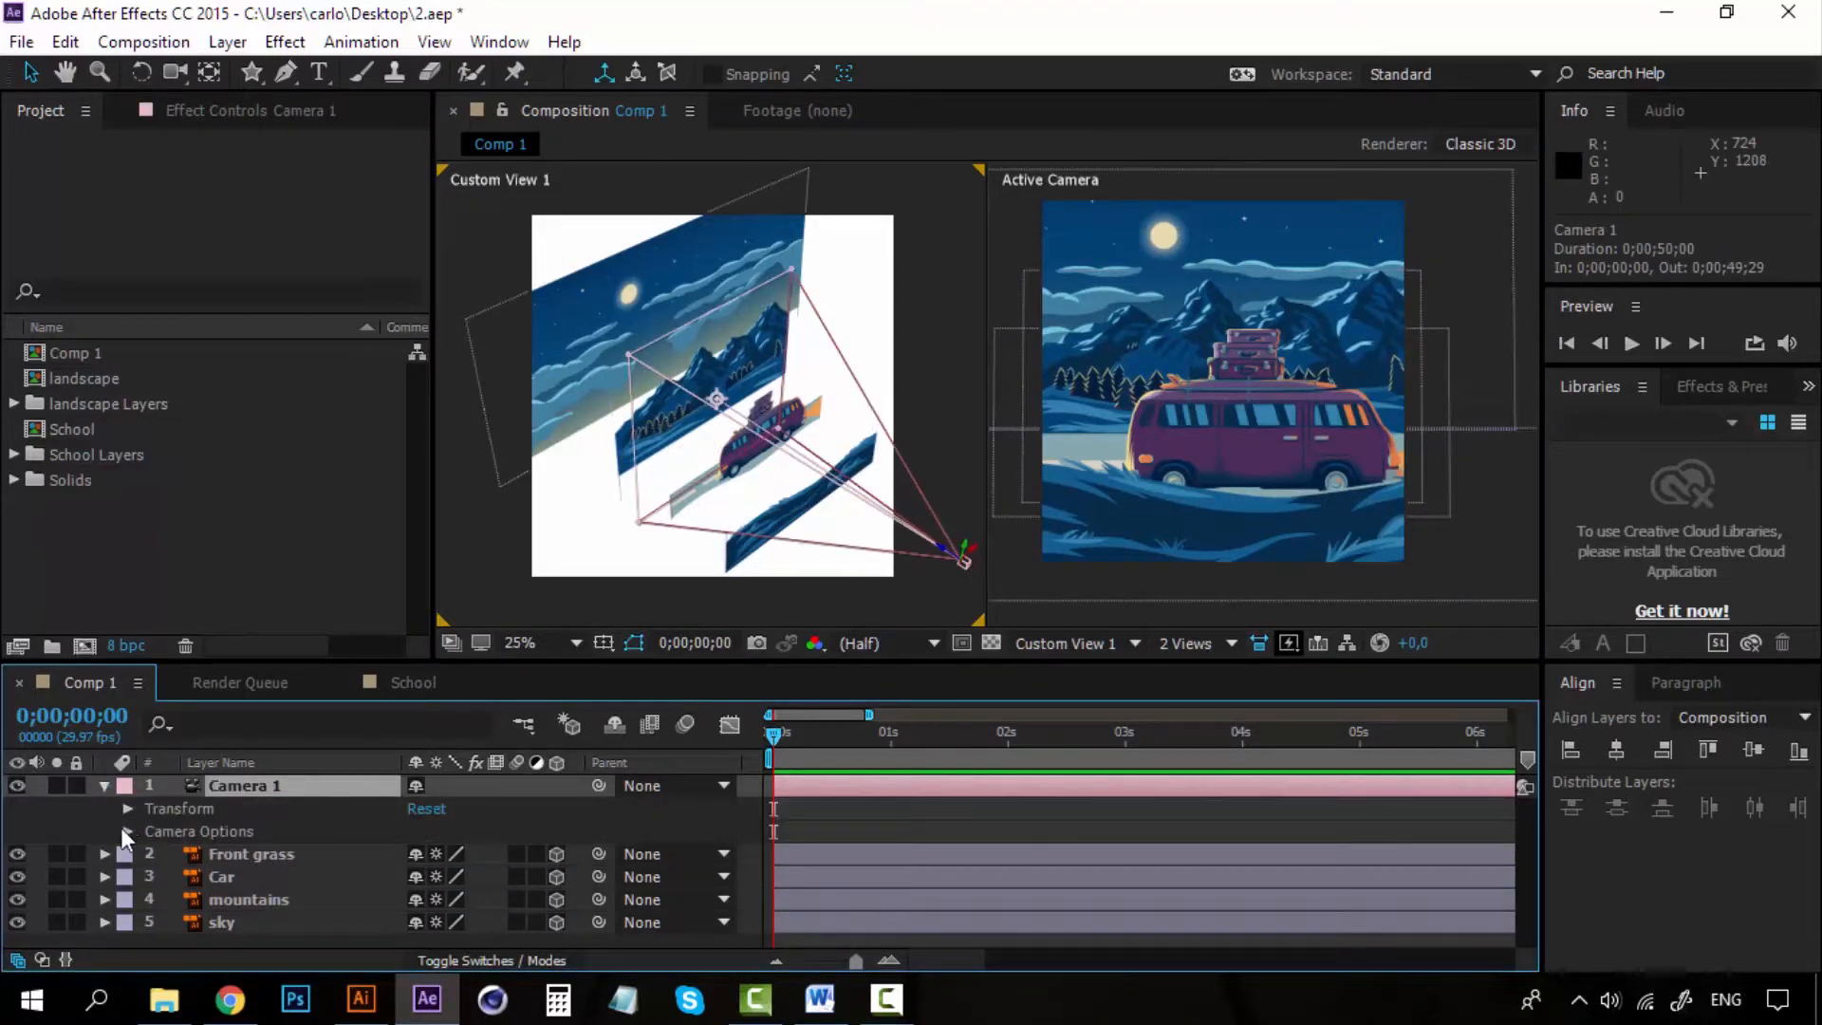
click(125, 831)
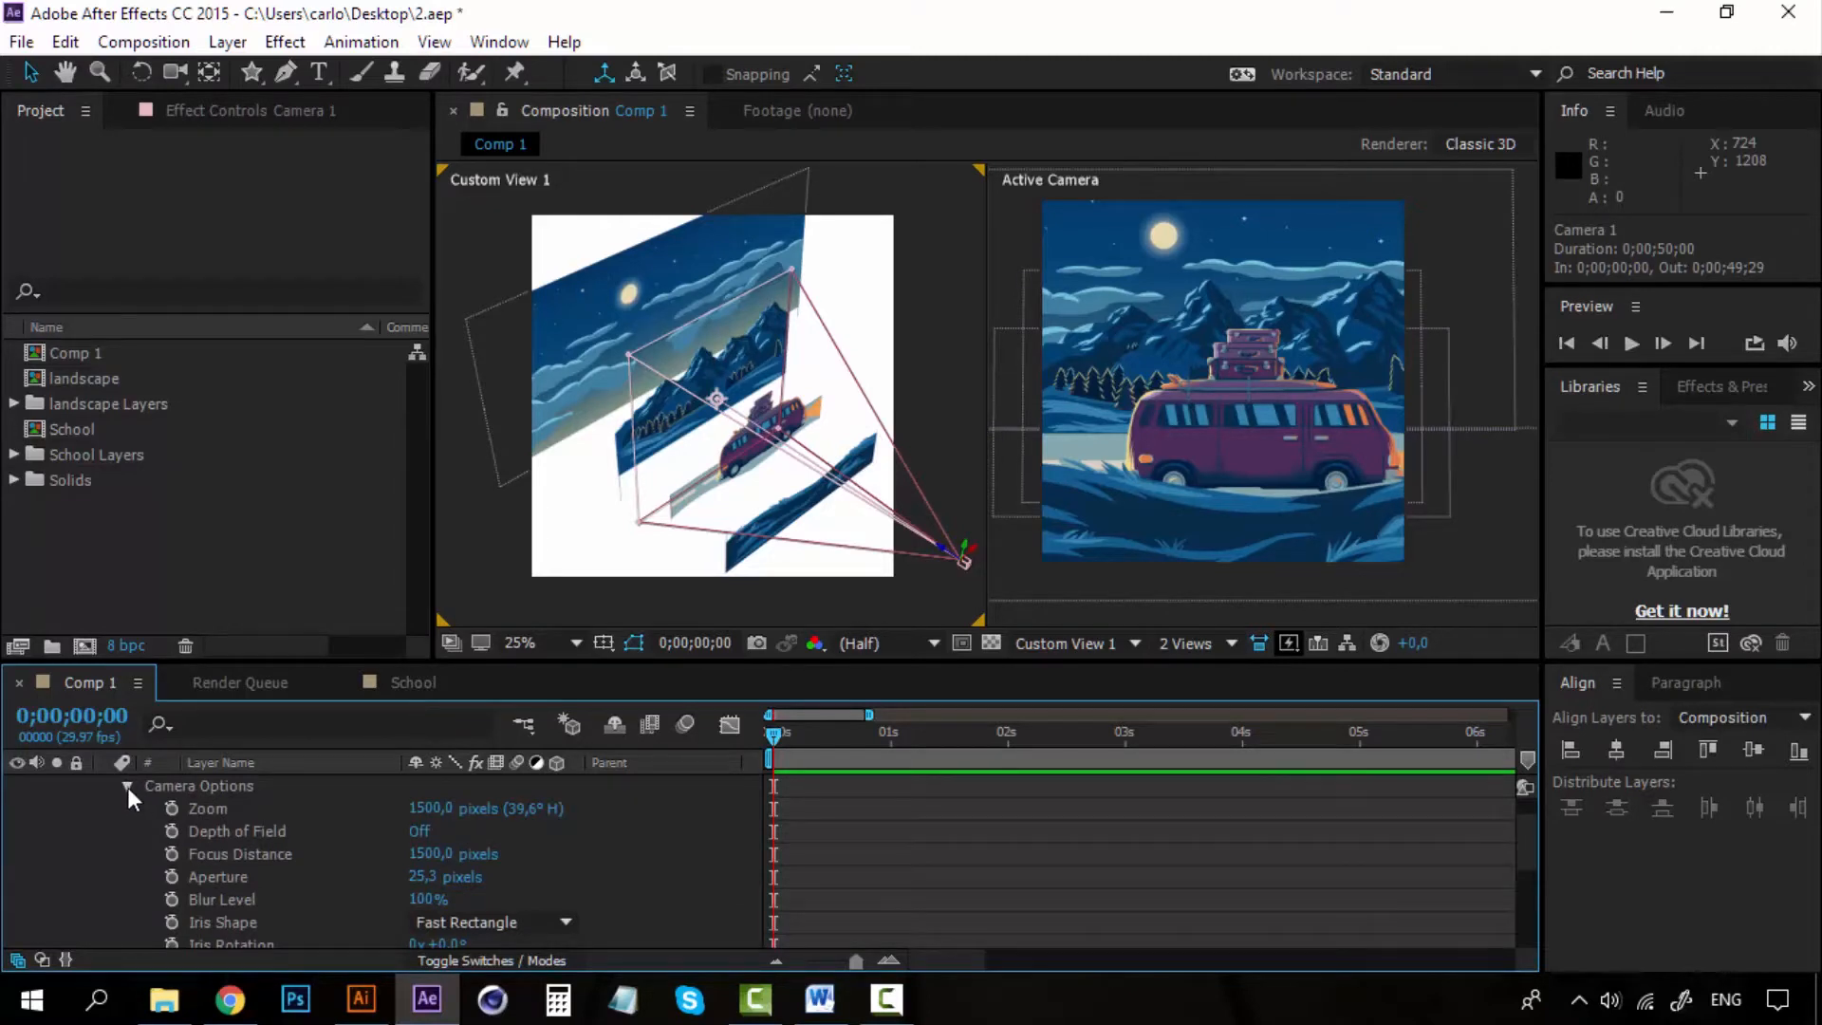
click(127, 786)
click(127, 831)
click(419, 831)
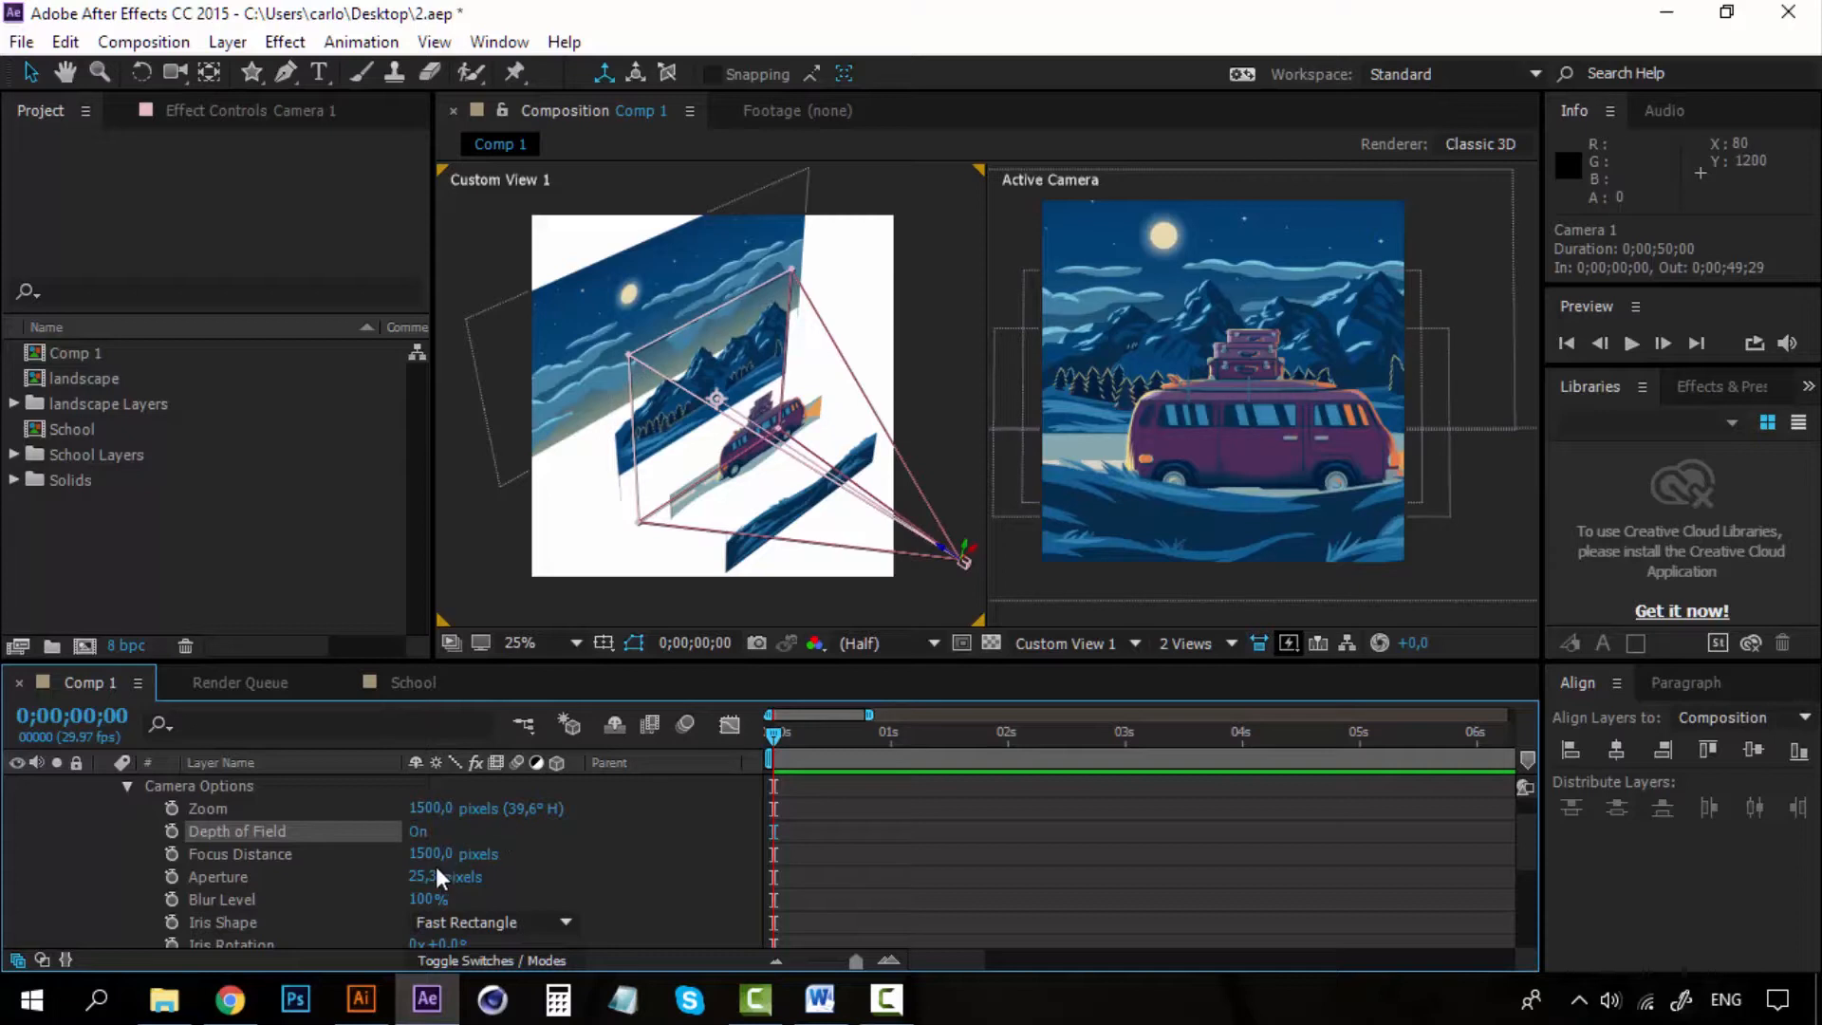
Step: Undo the last value change, raise Camera 1's Aperture to about 800.3 pixels and inspect the blur on the van
key(ctrl+z)
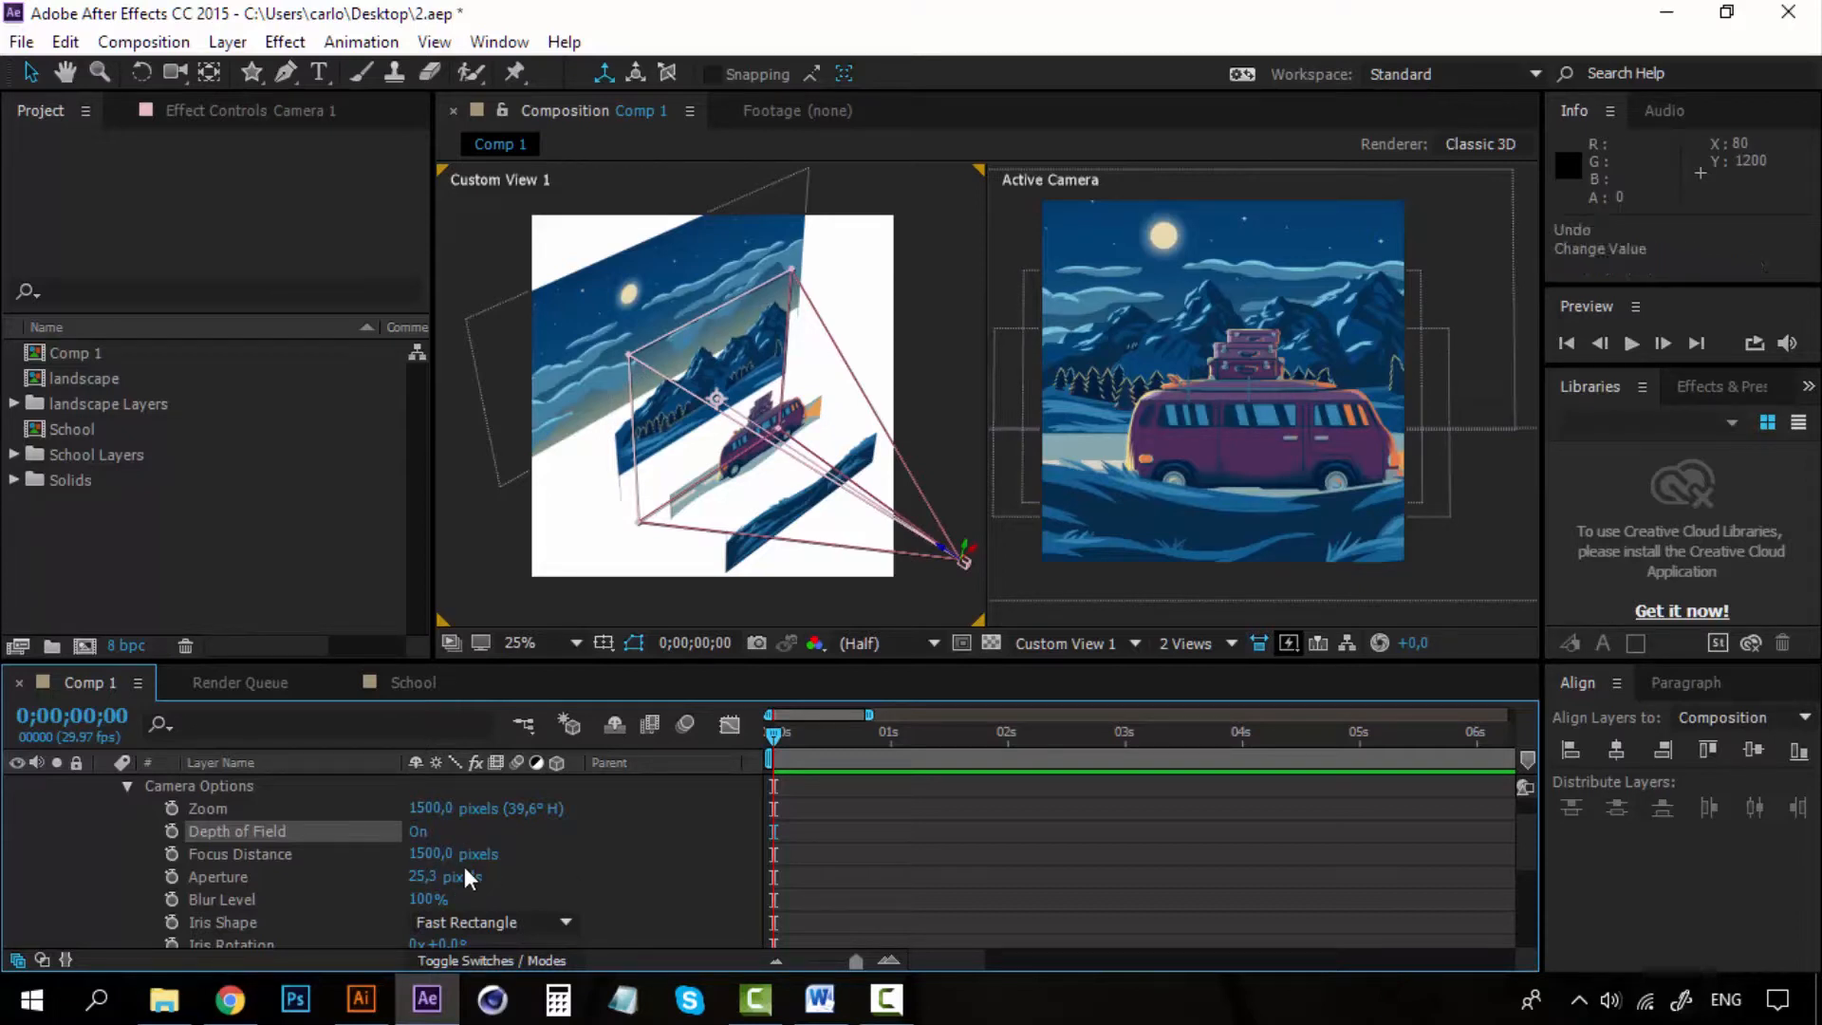
click(264, 879)
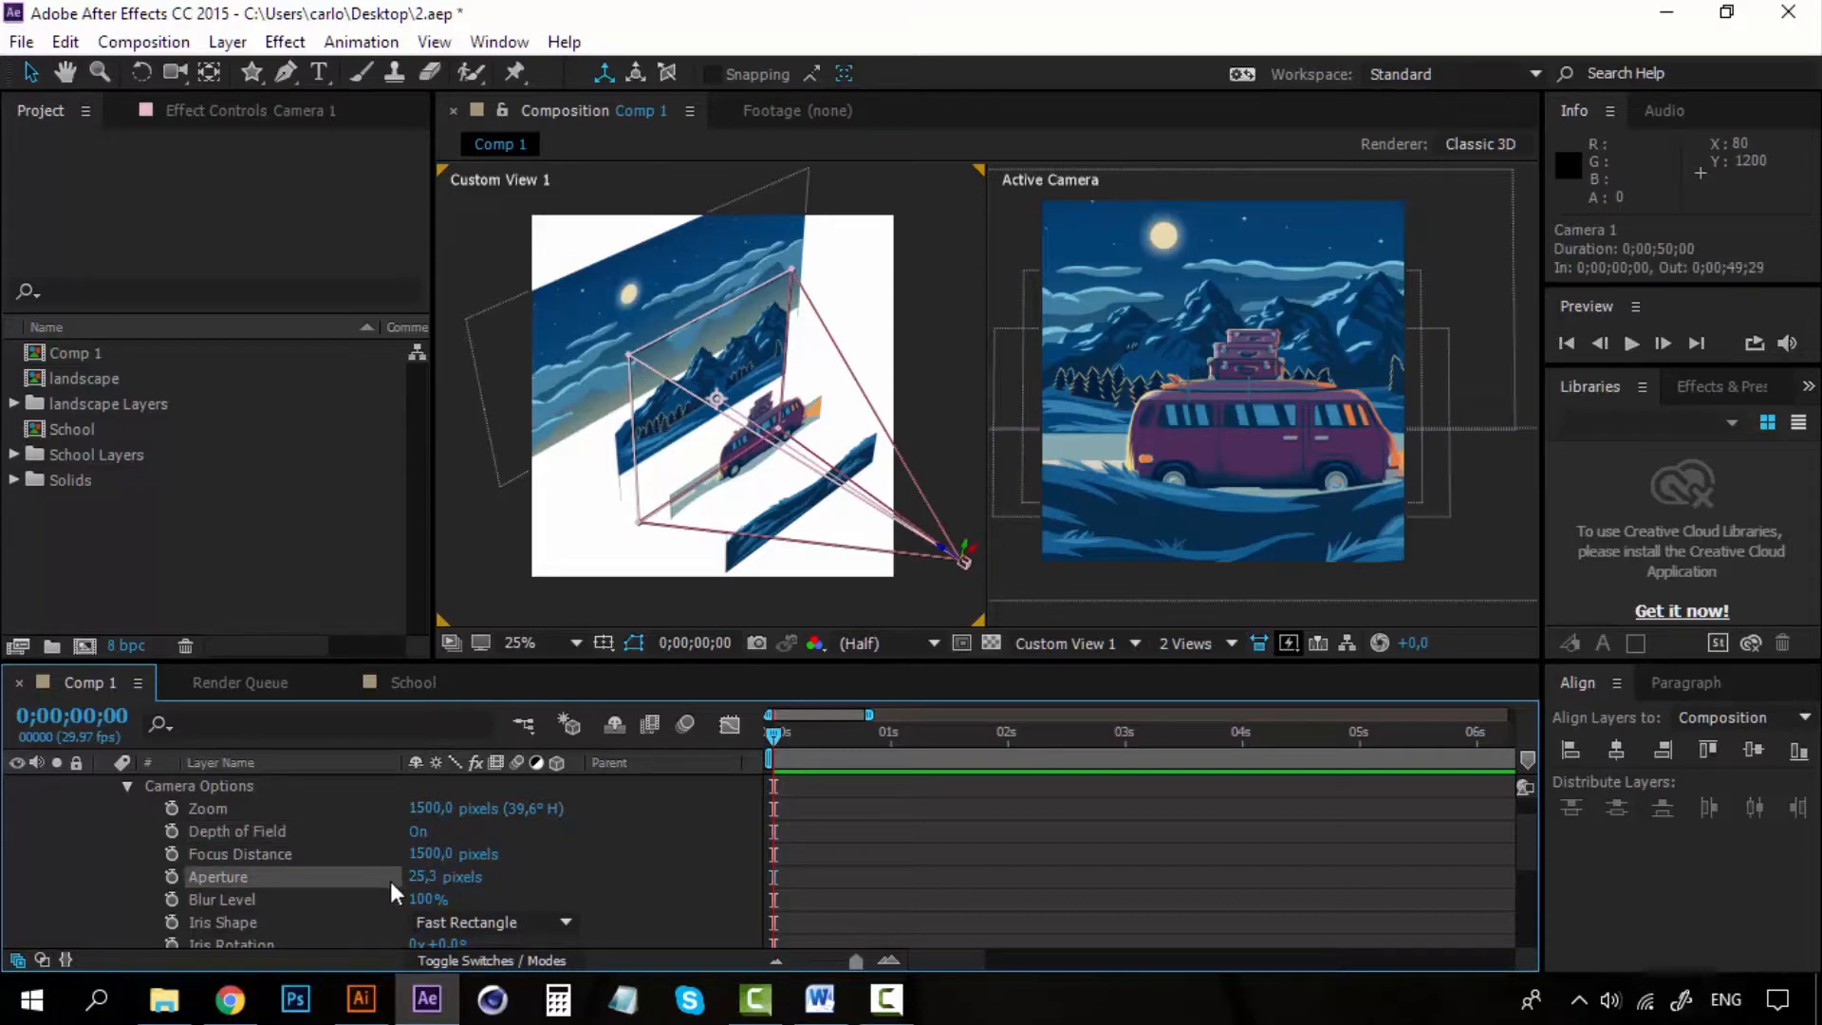
drag(442, 880, 579, 879)
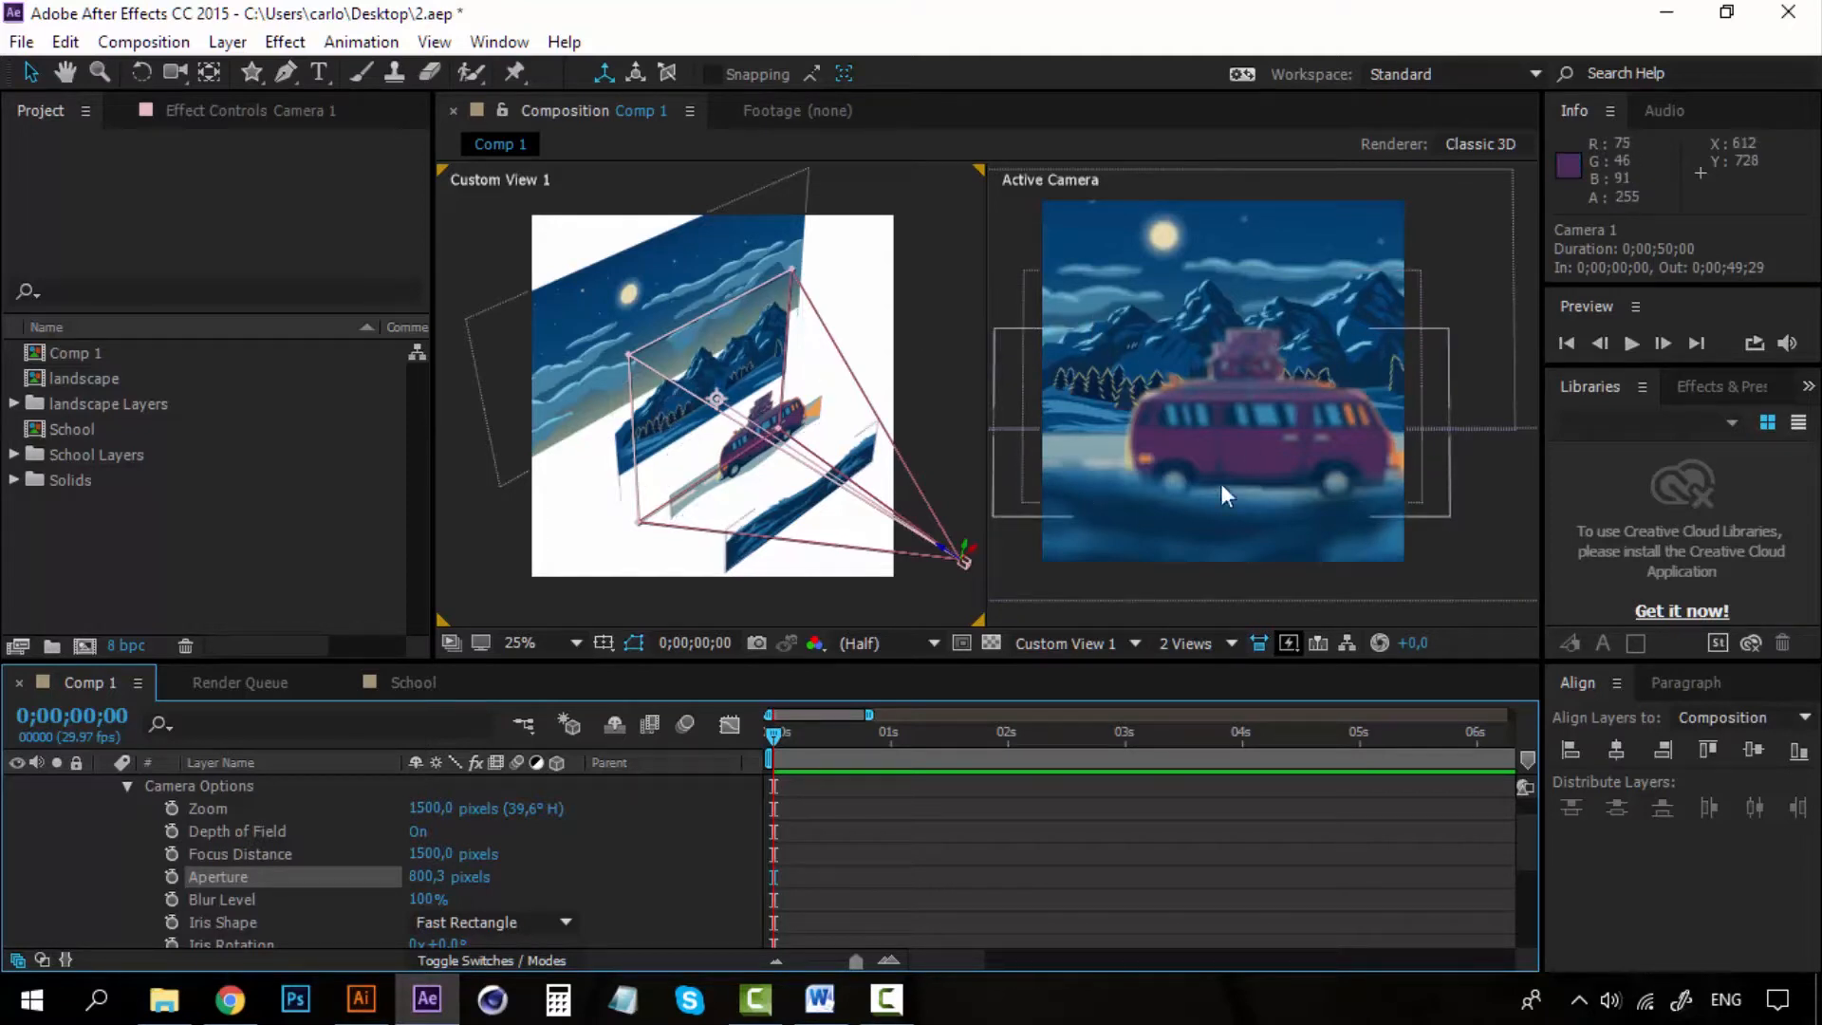
scroll(1328, 342, up, 2)
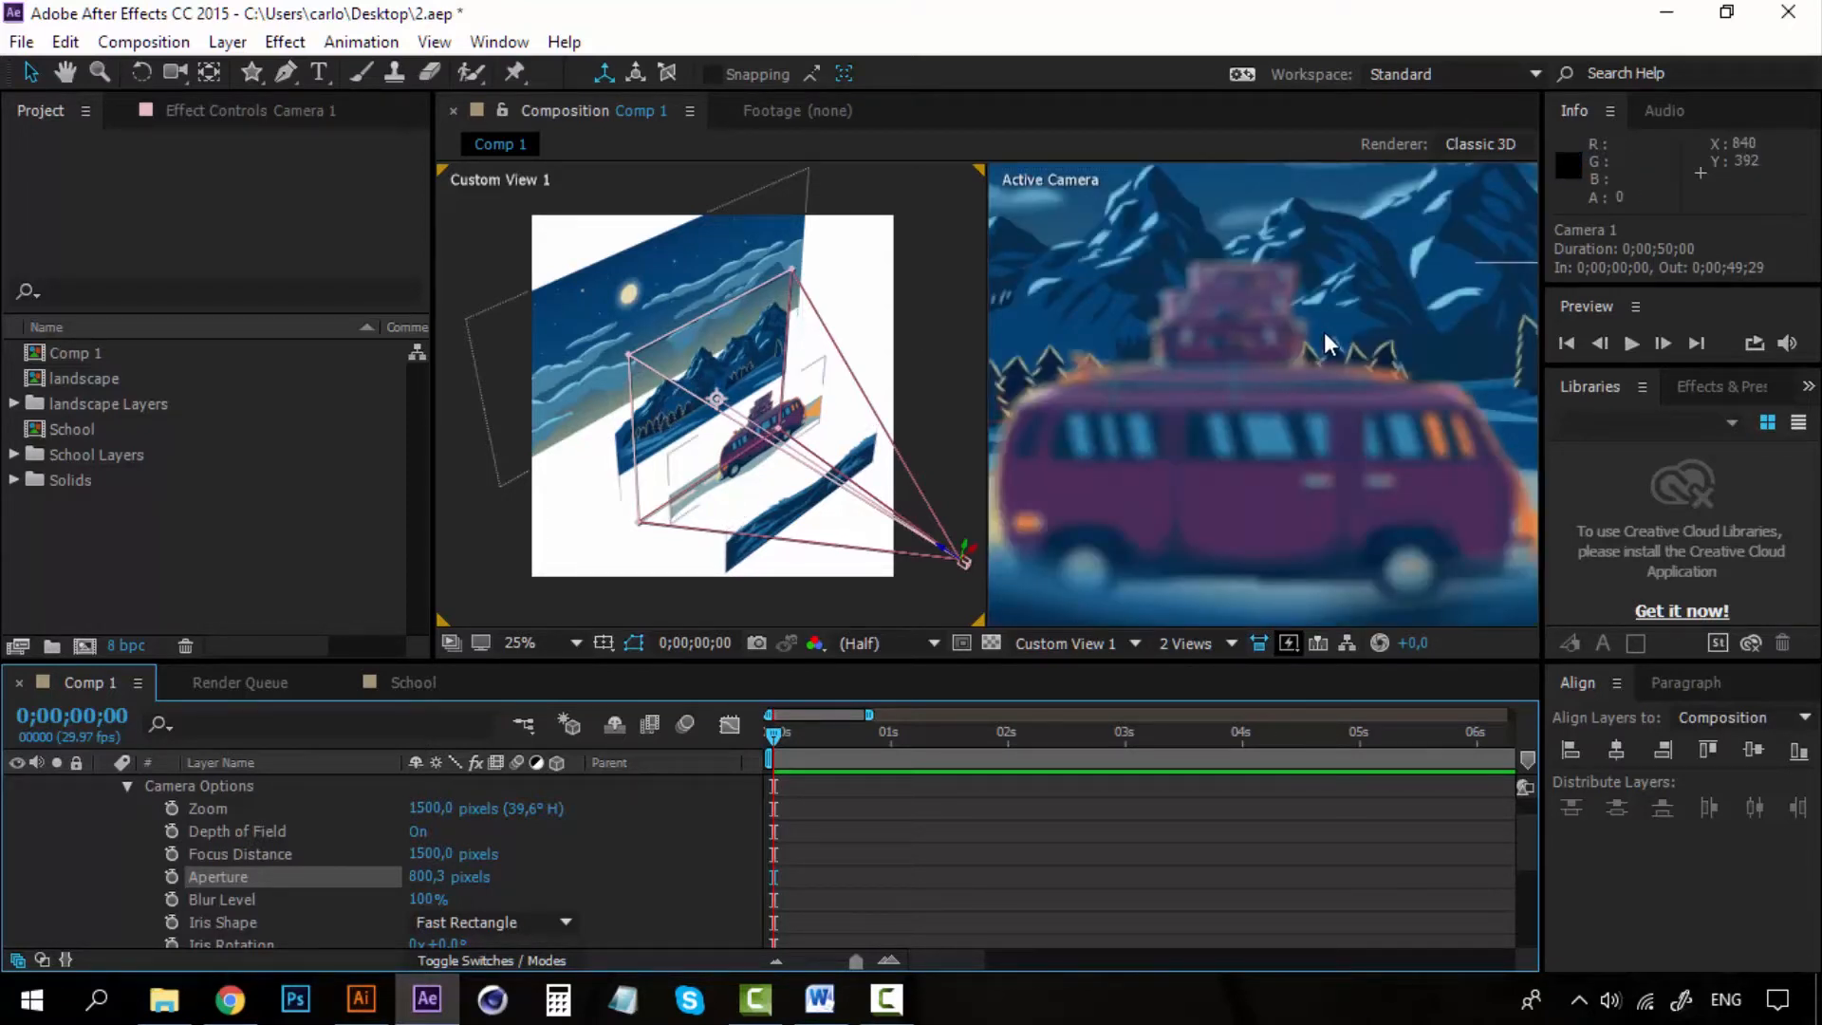
scroll(1326, 341, down, 2)
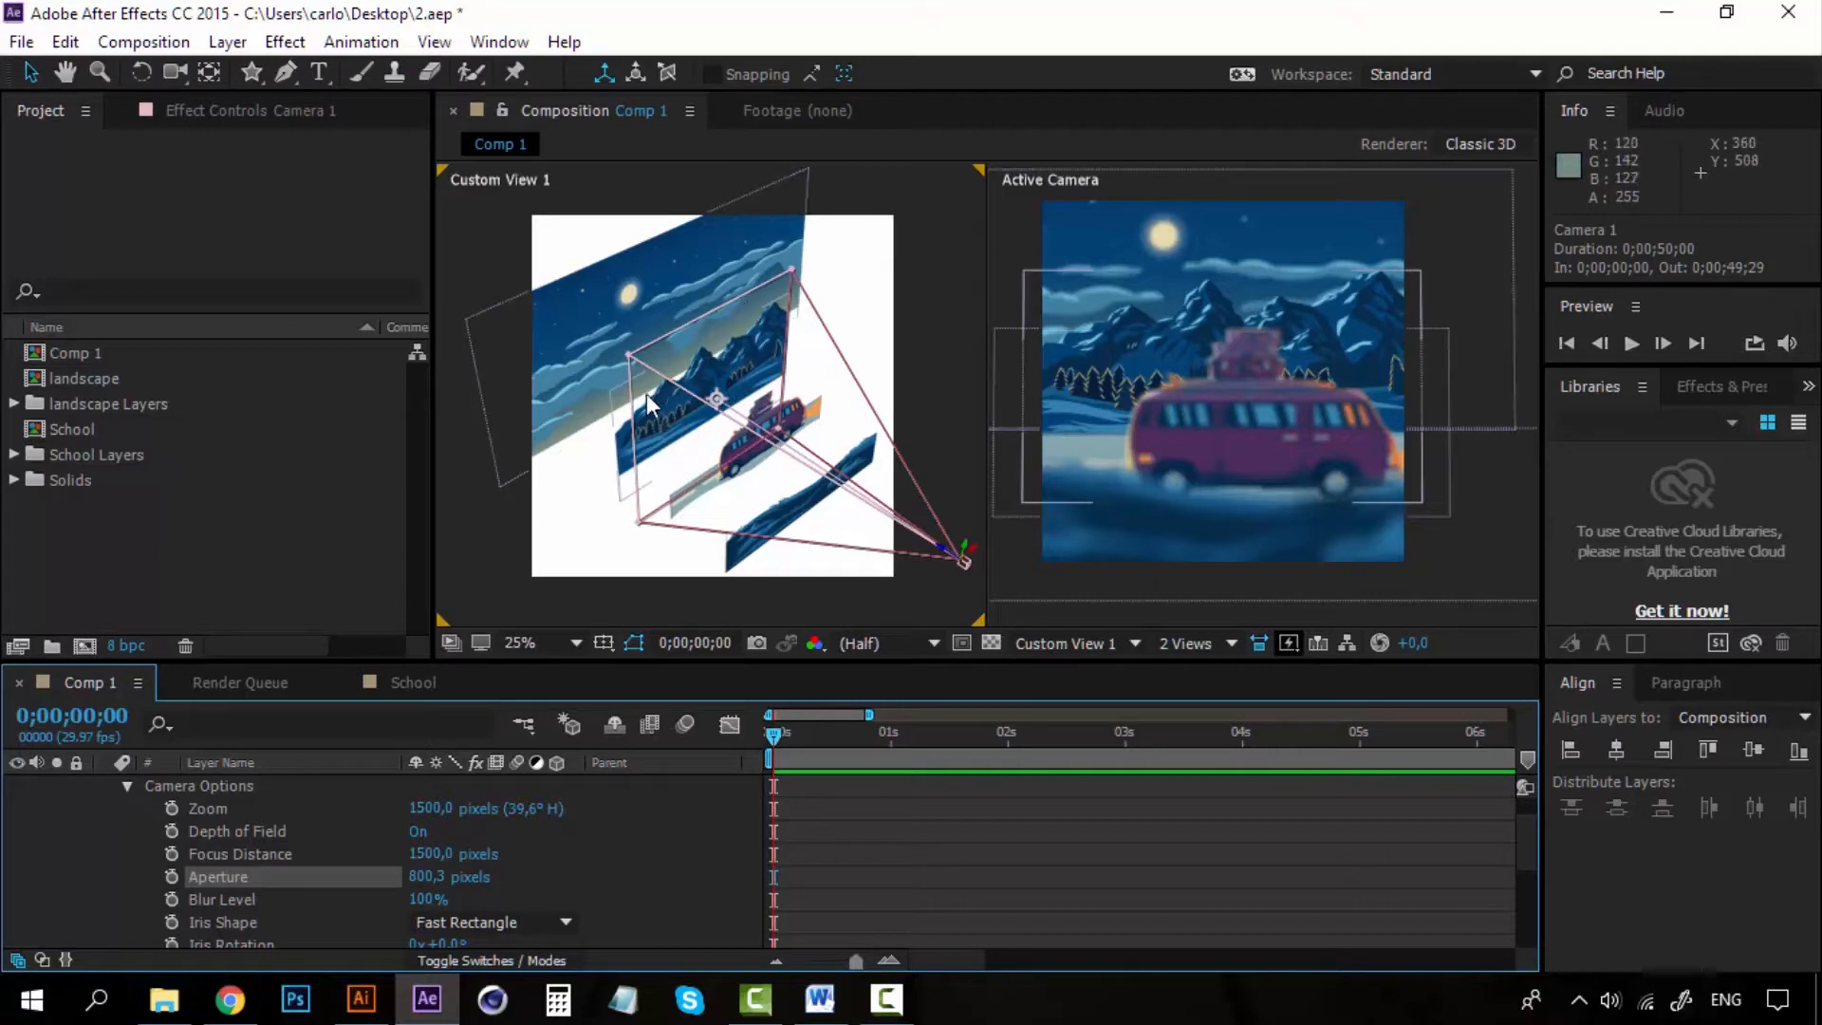
Step: Try pushing the camera's Focus Distance out to about 2525 pixels, beyond the landscape layers, and undo the last change
click(282, 852)
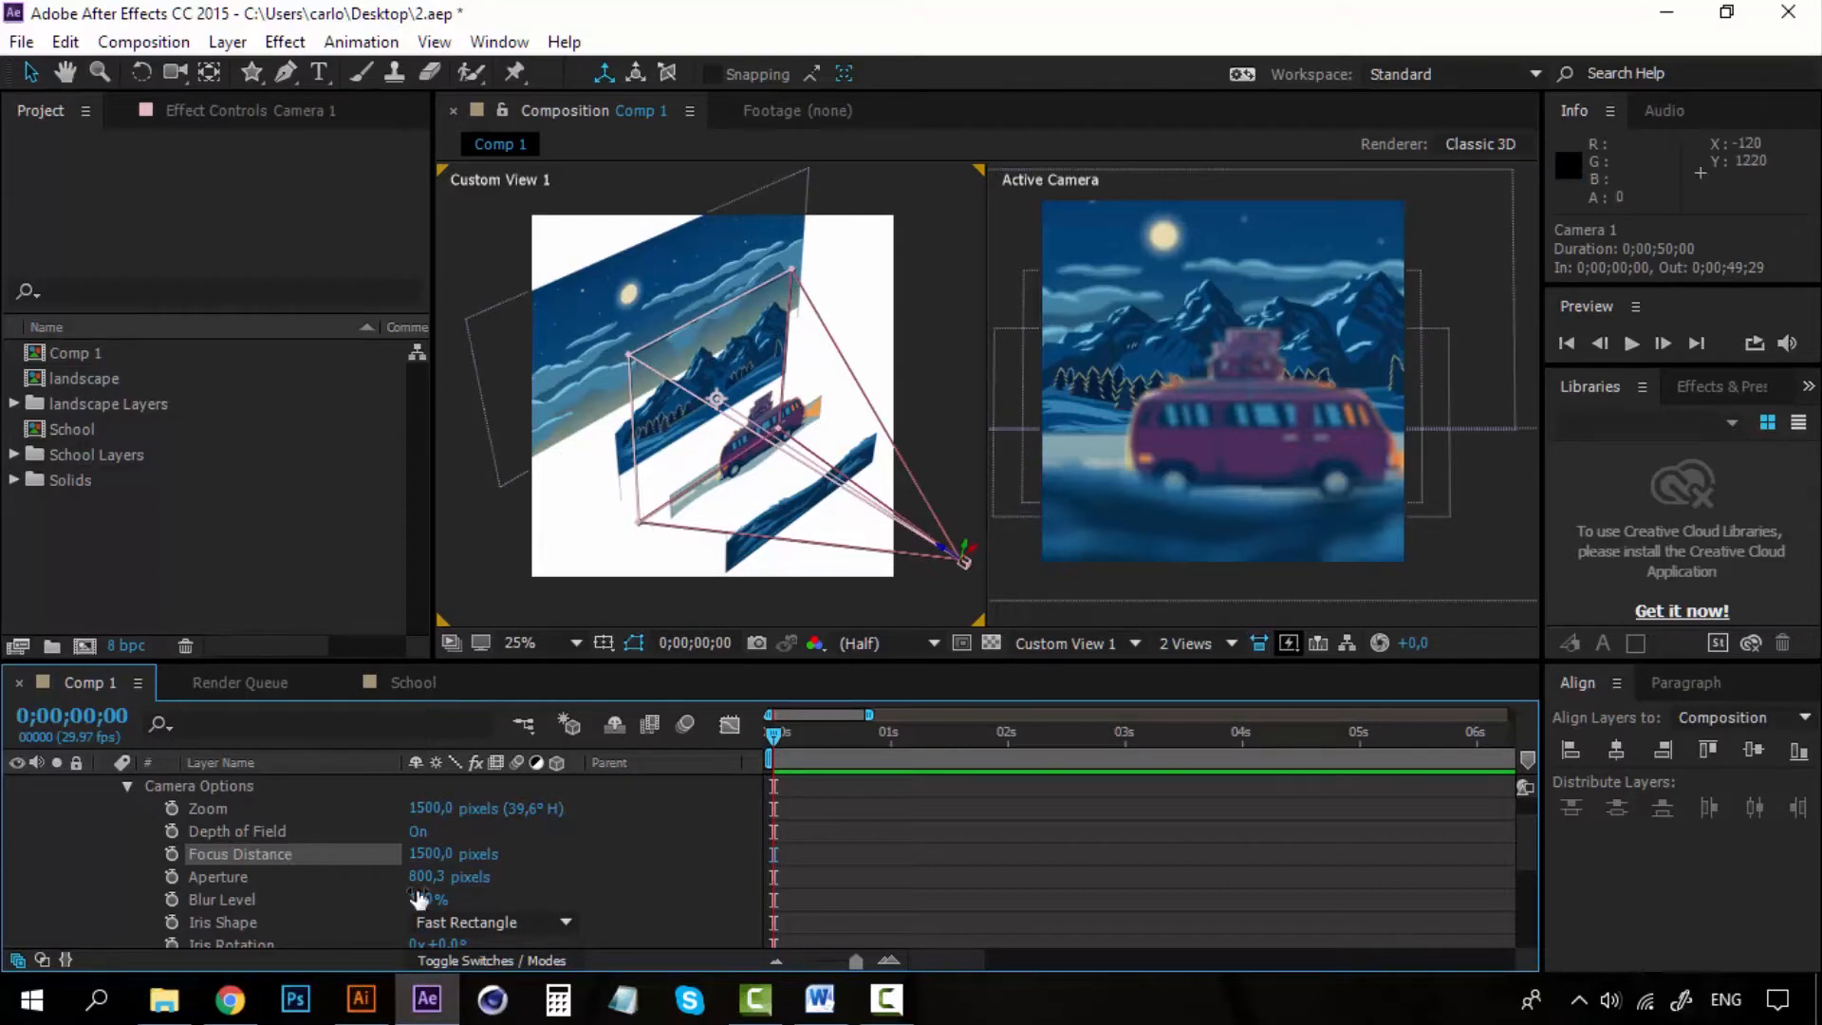
drag(430, 858, 916, 823)
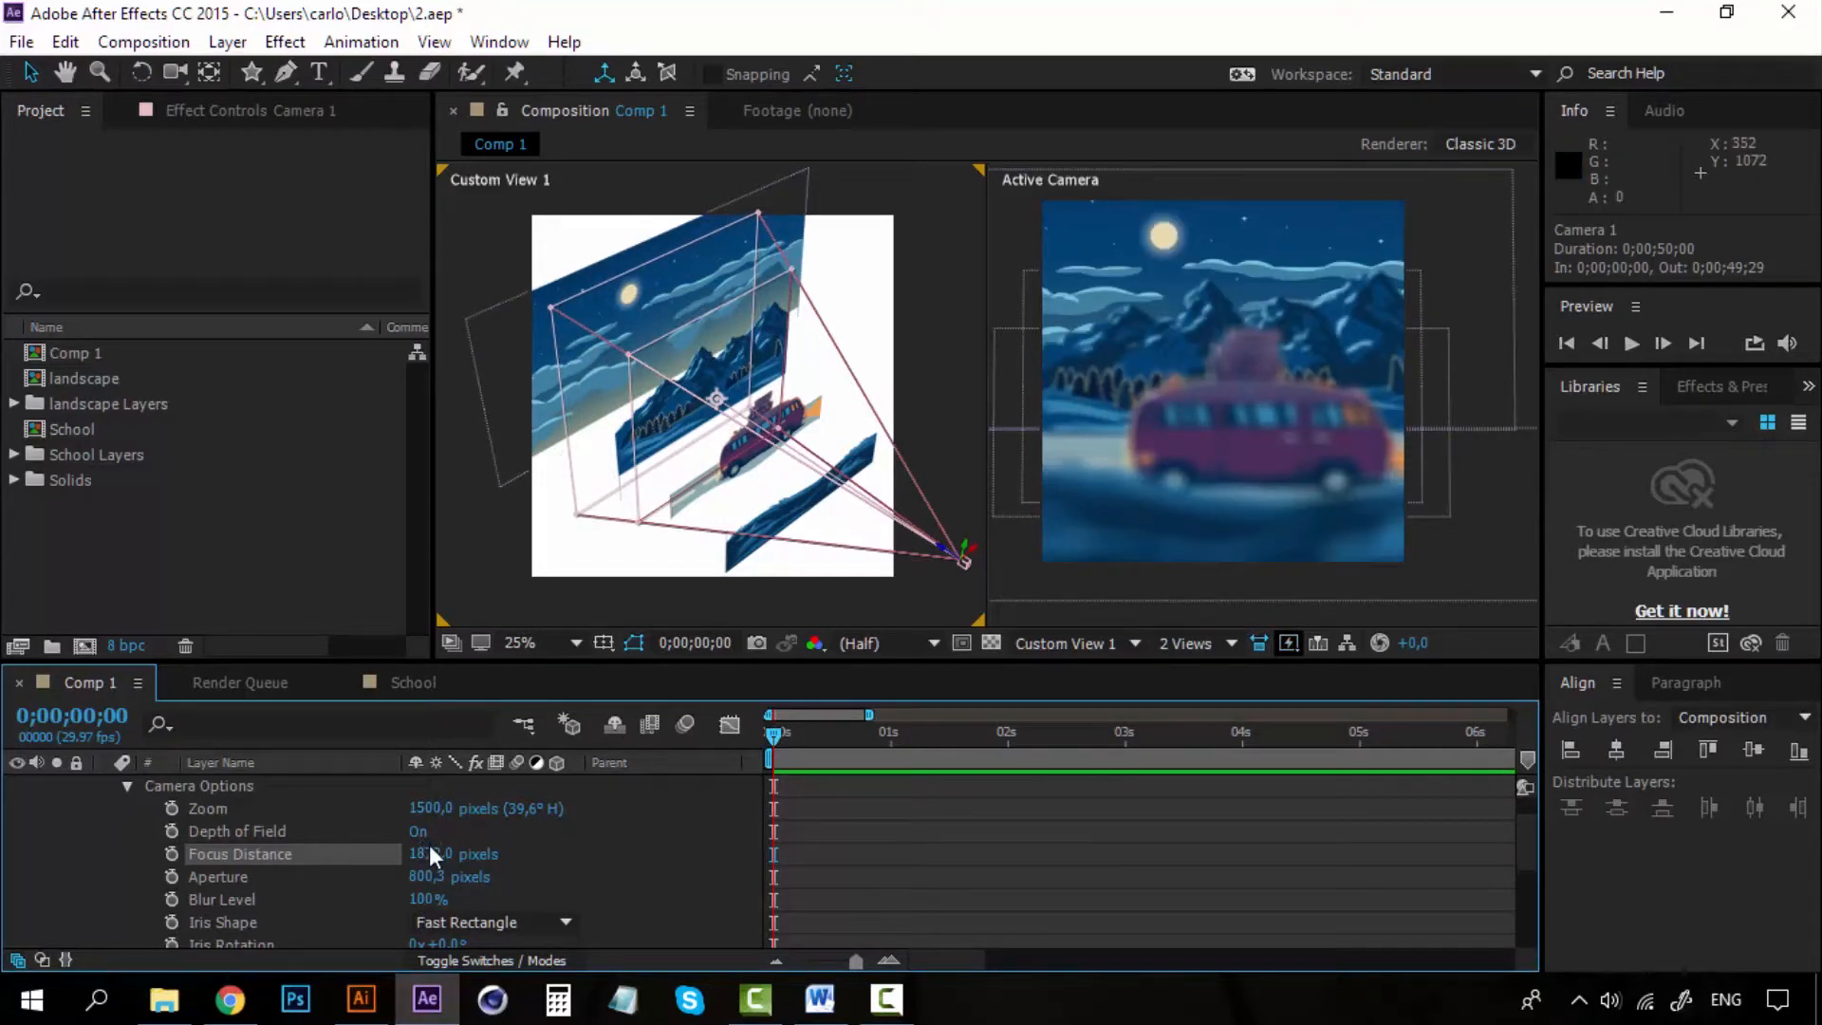
drag(430, 861, 1313, 883)
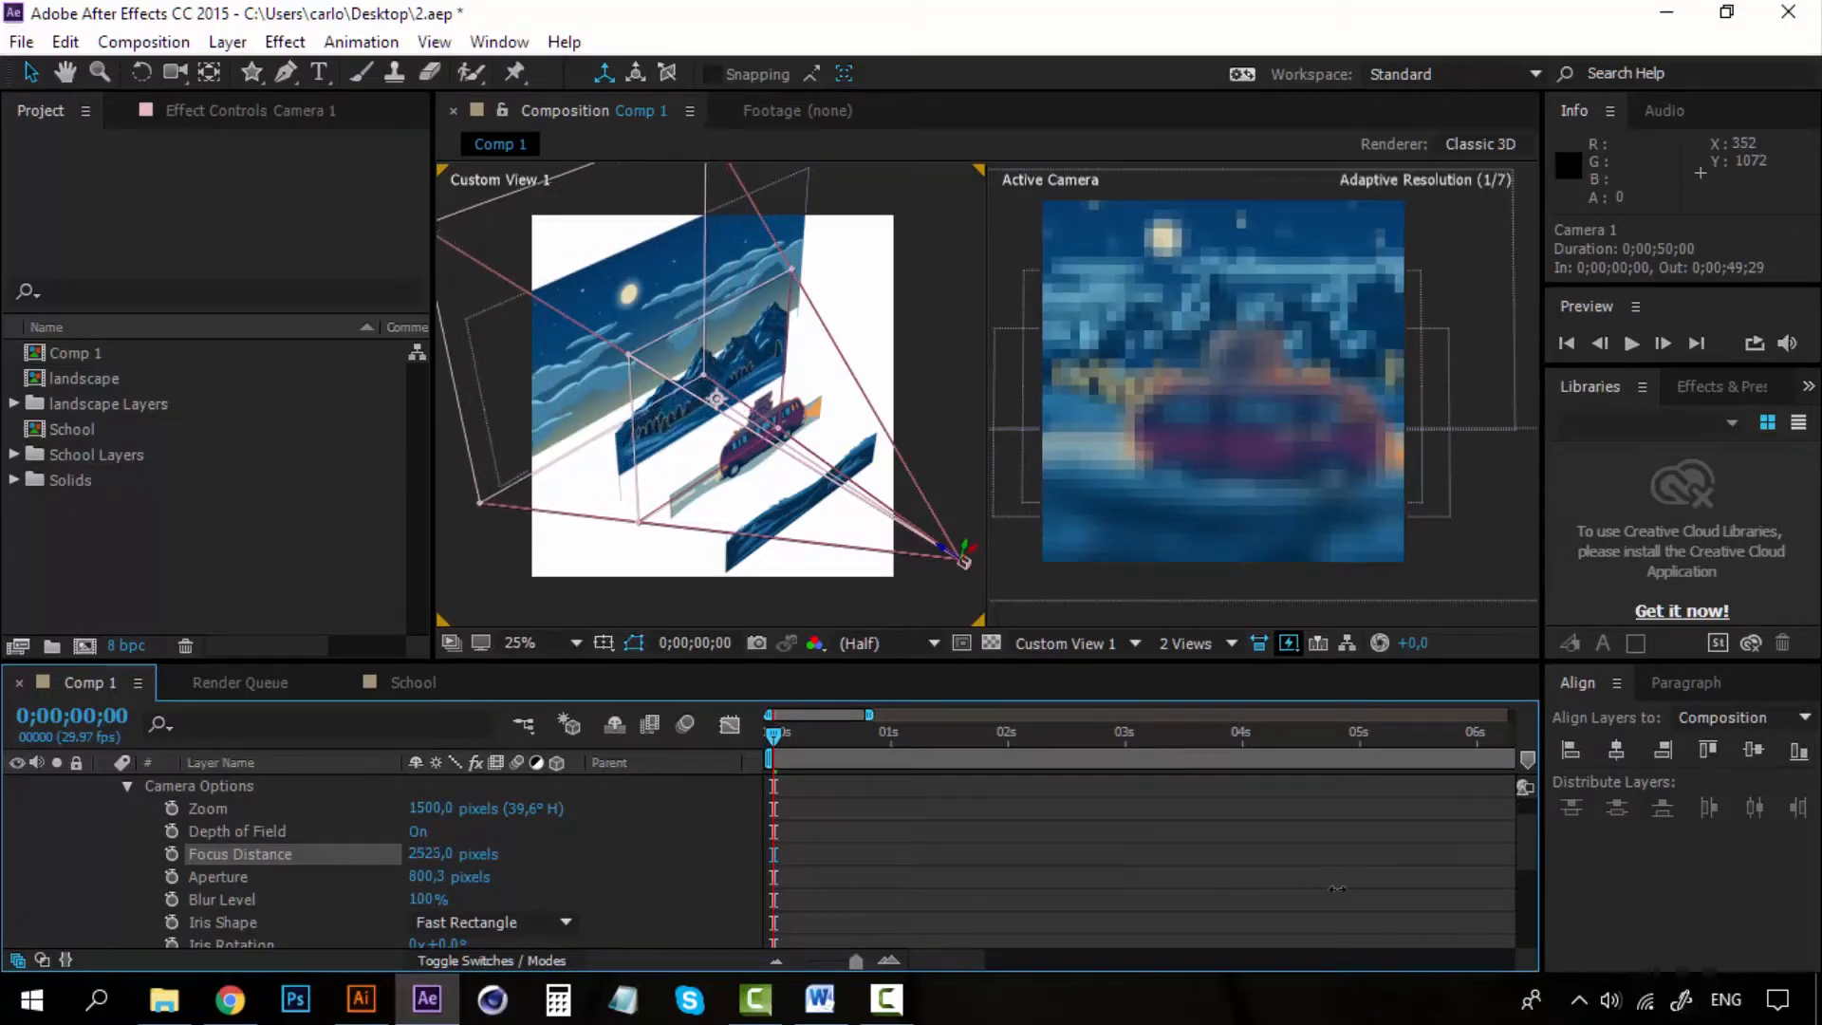
key(ctrl+z)
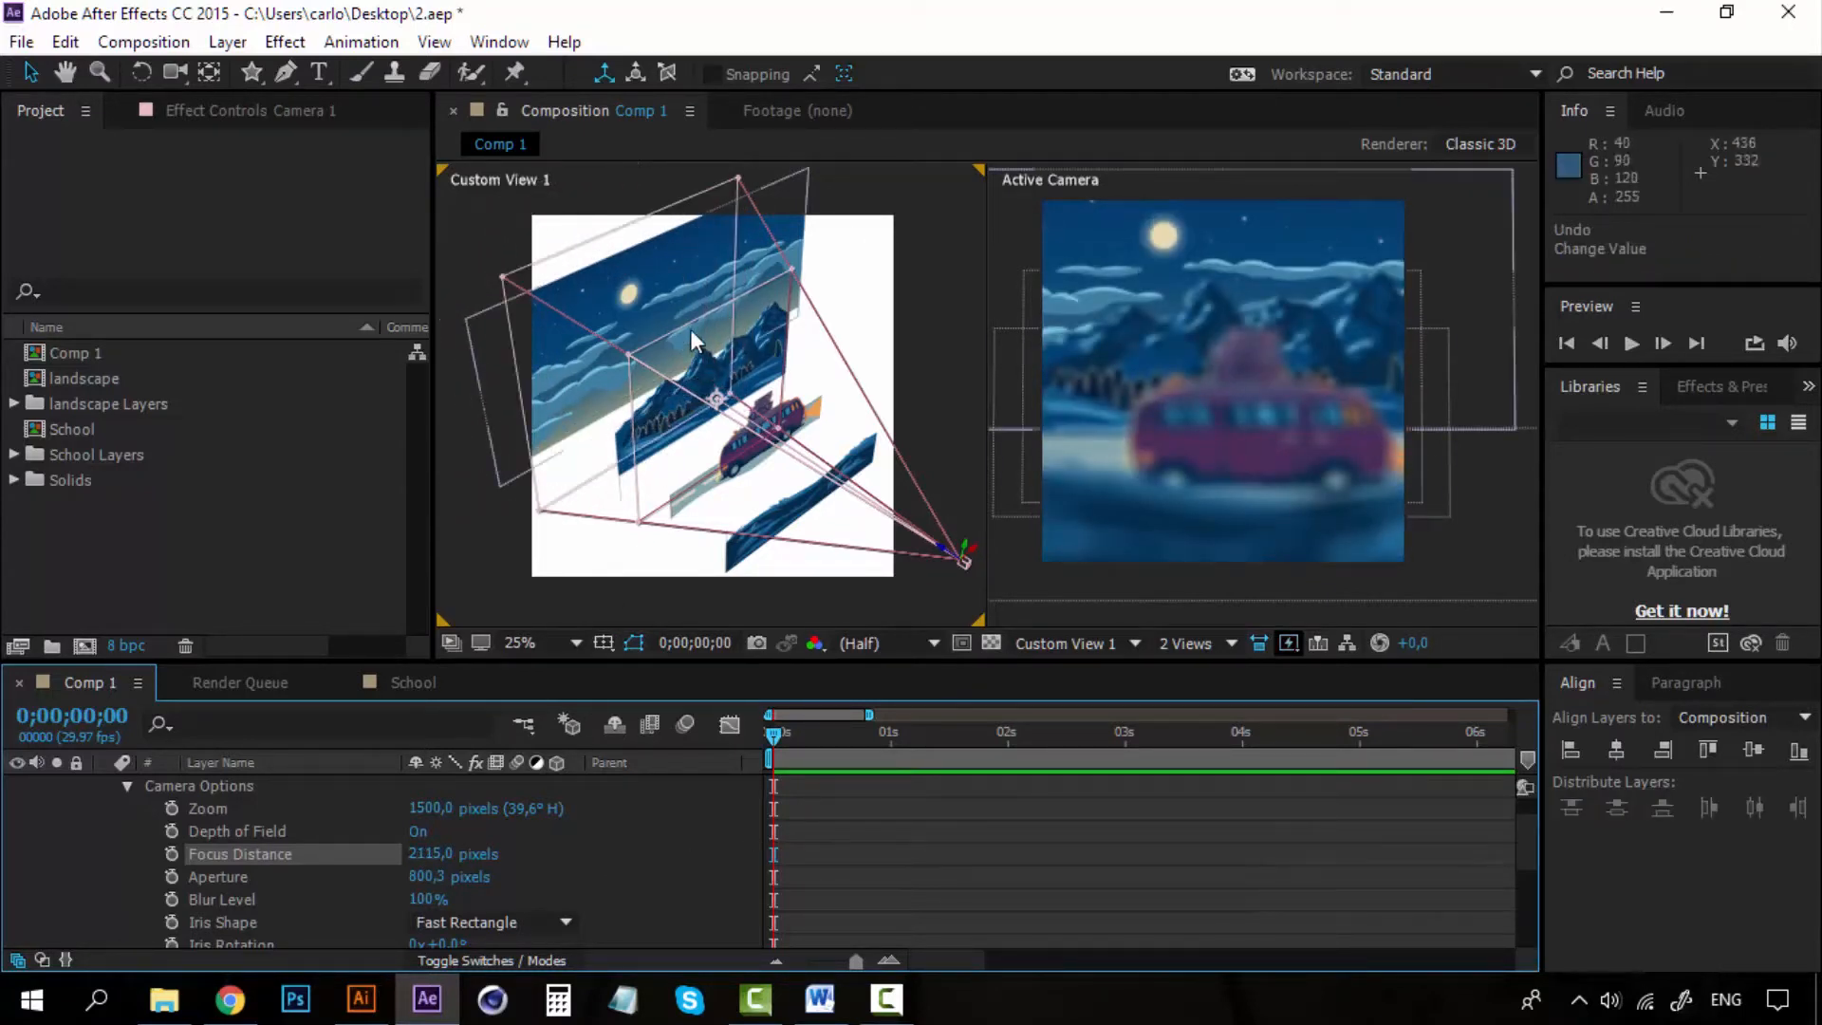
Step: Orbit Custom View 1 to a side view and bring the Focus Distance in to about 1874 pixels, onto the sky layer
click(167, 74)
drag(612, 363, 693, 448)
drag(691, 350, 692, 373)
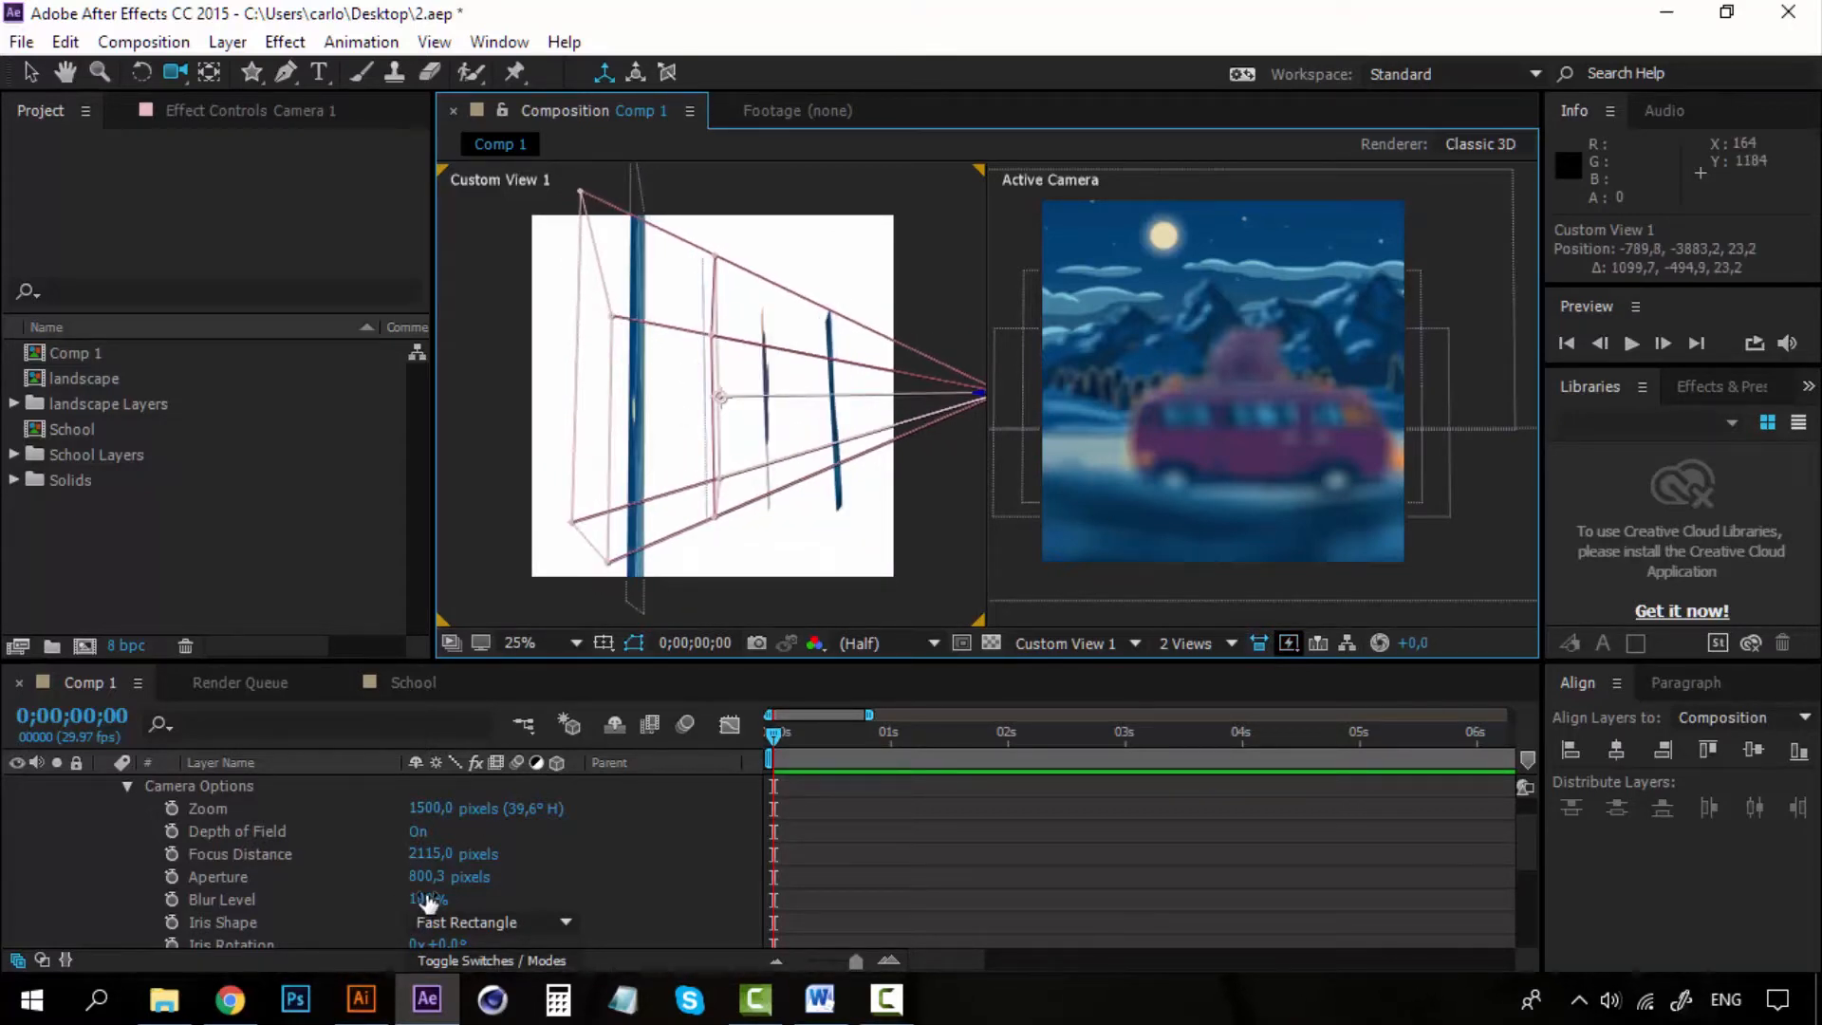
drag(431, 855, 112, 852)
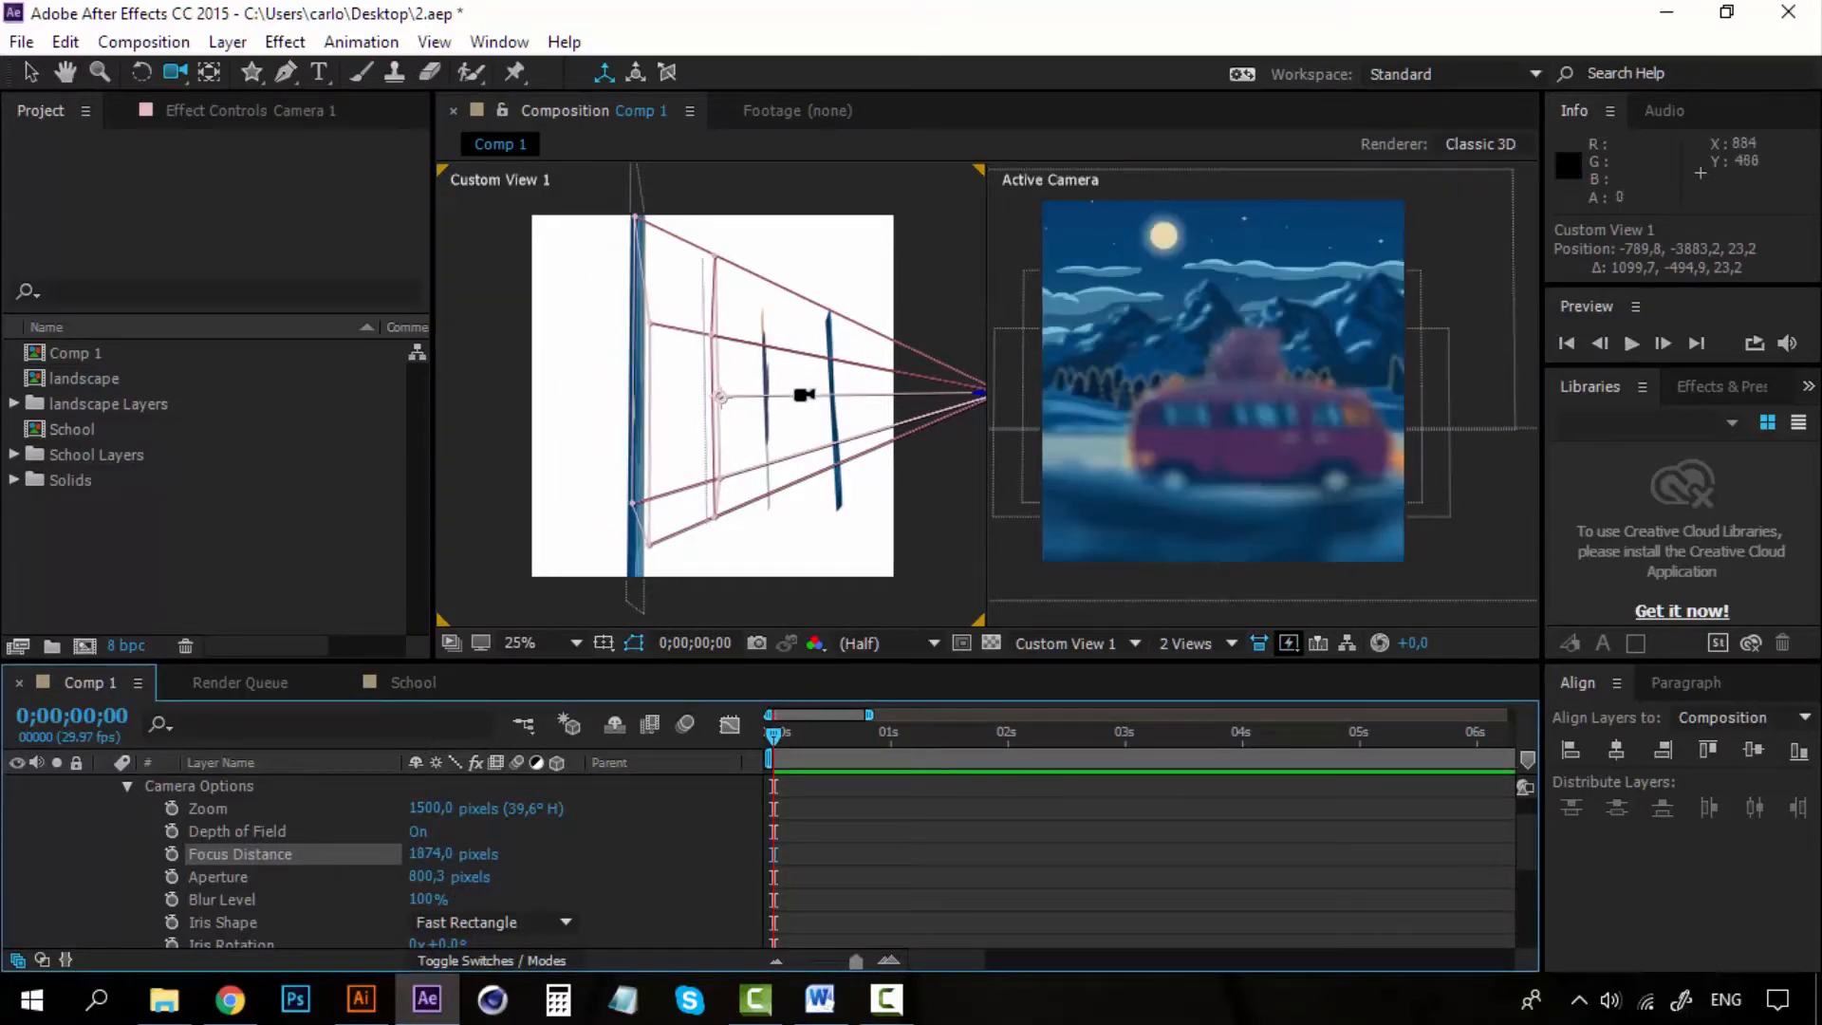
Step: Return Custom View 1 to an angled view and reduce the Focus Distance to about 1320 pixels to focus on the van
drag(760, 468, 733, 436)
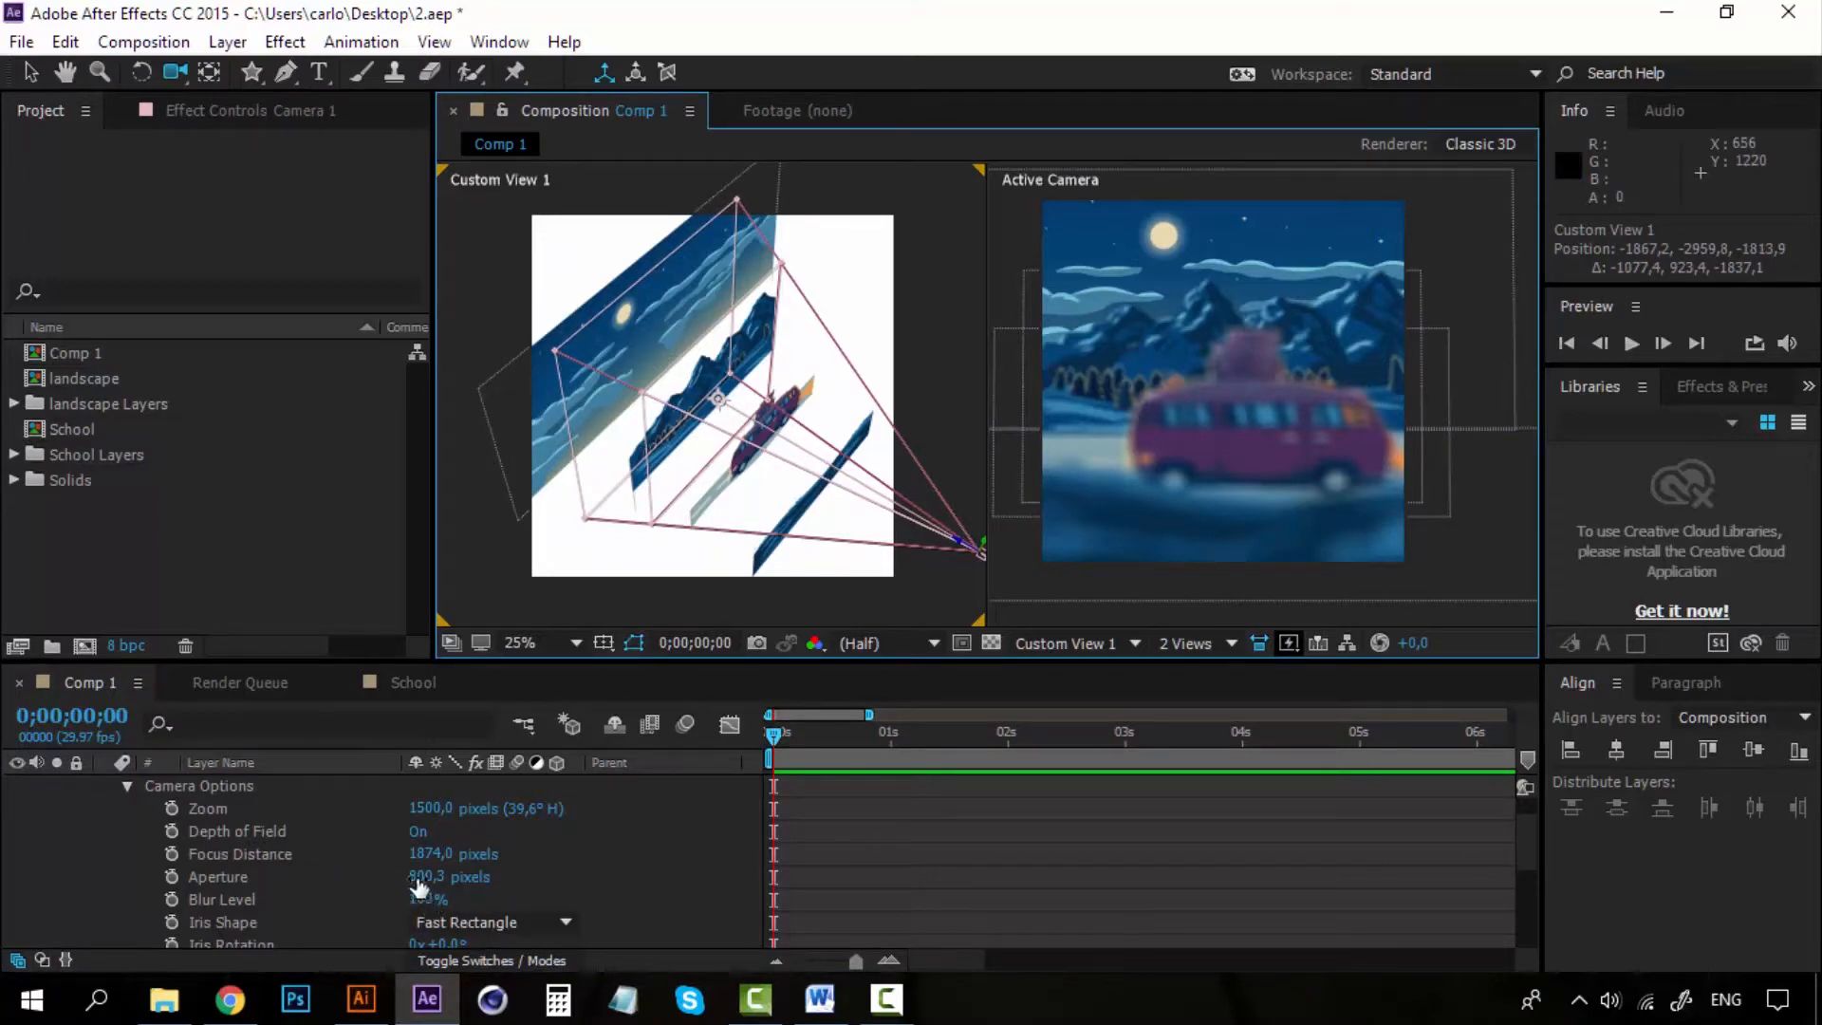
drag(424, 857, 122, 862)
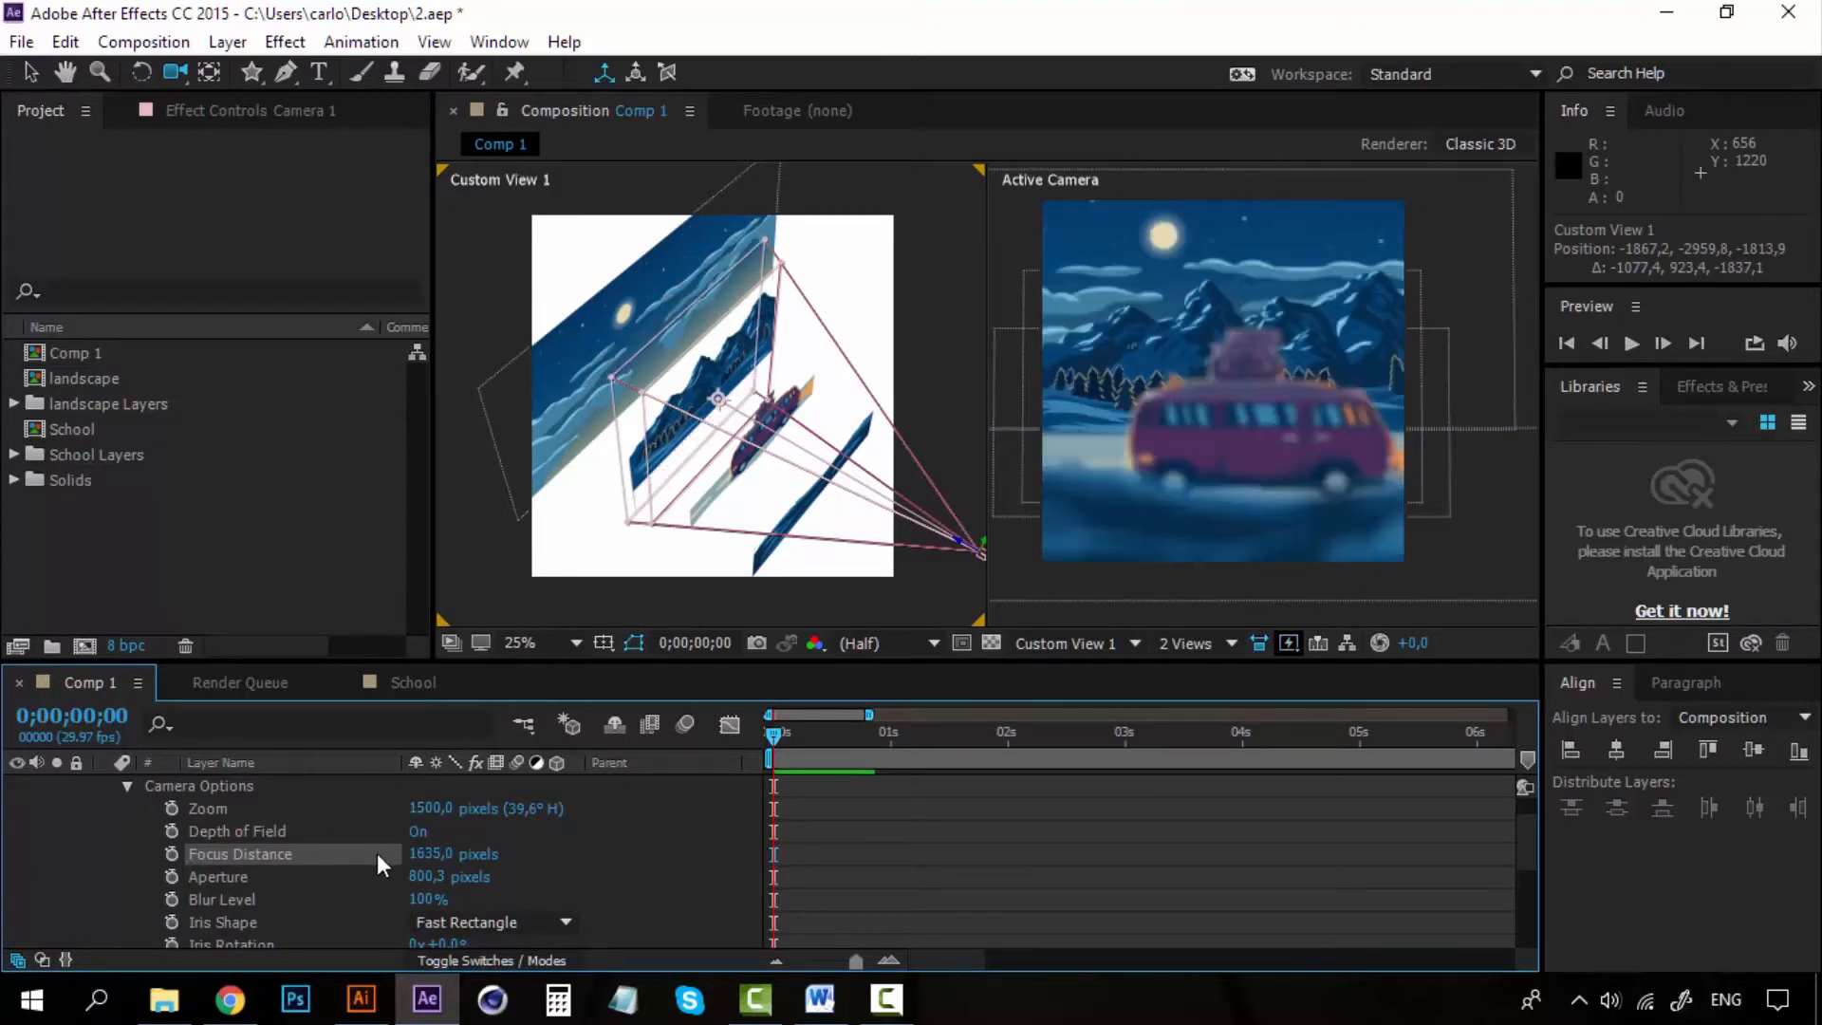
drag(423, 858, 4, 851)
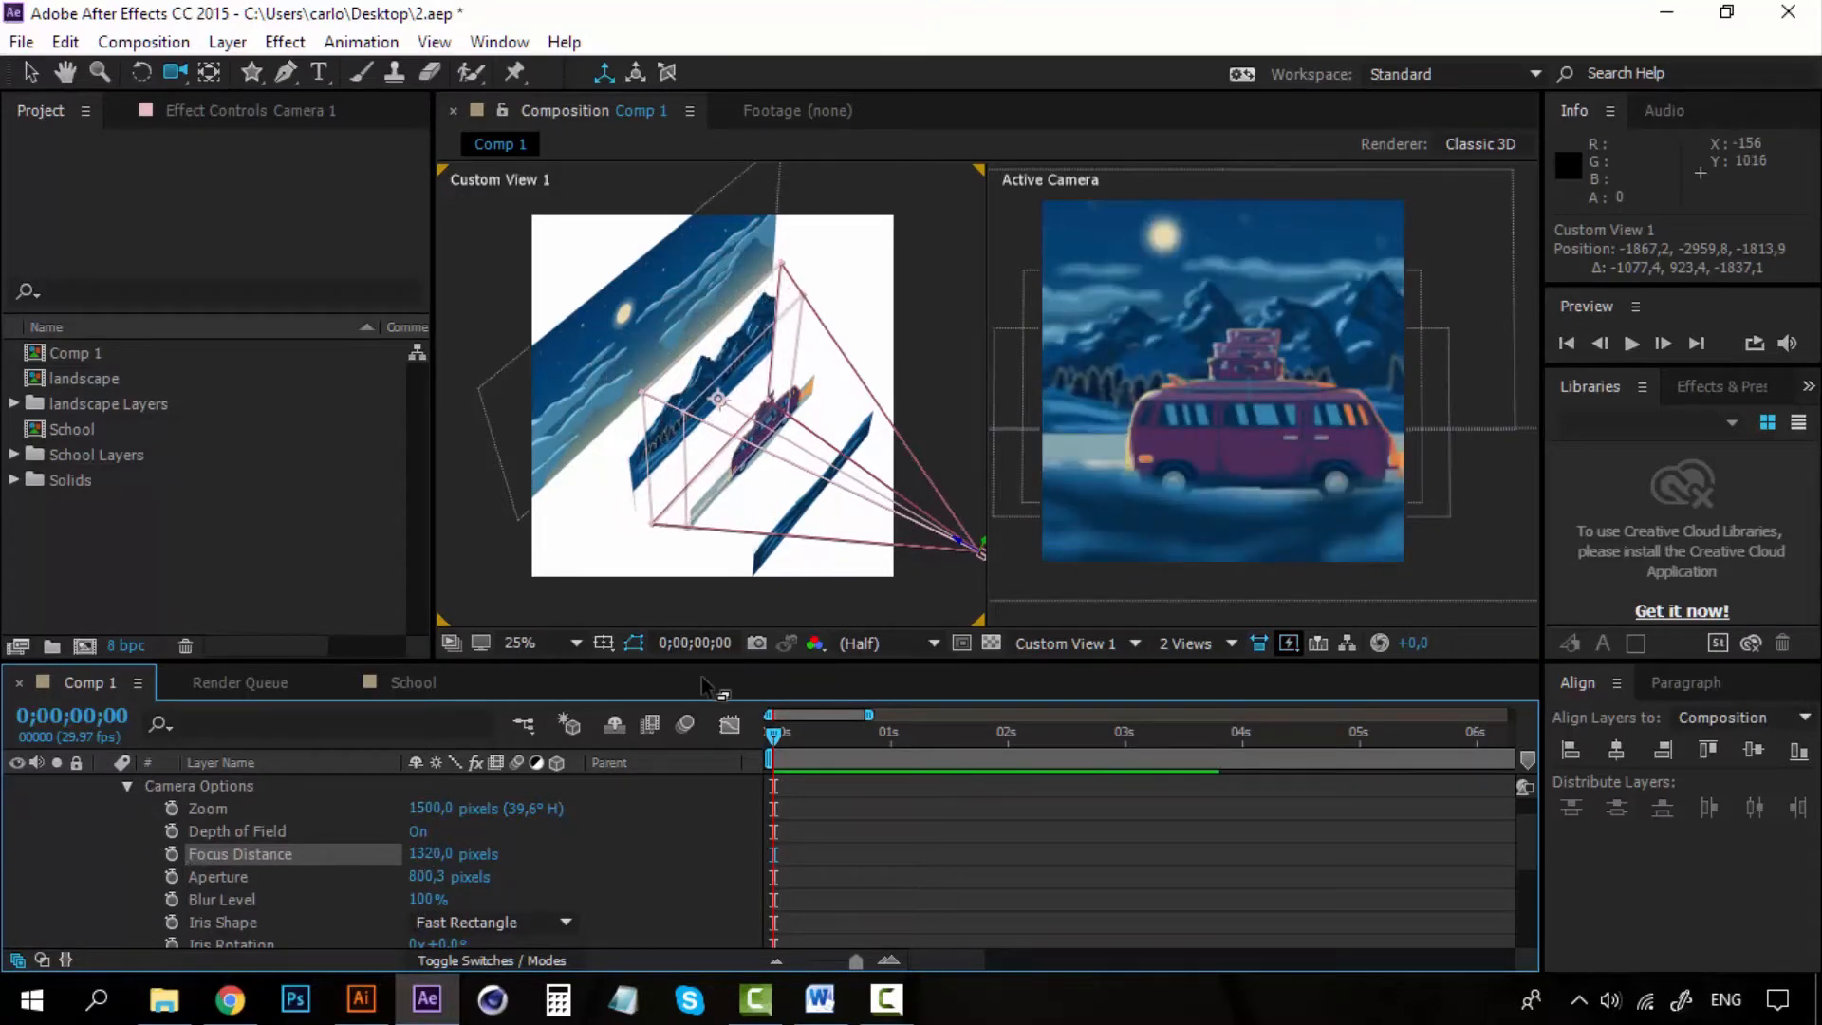
Step: Set the Focus Distance to about 725 pixels to focus on the front grass, and lower the Aperture to about 236.3 pixels
drag(403, 859, 180, 856)
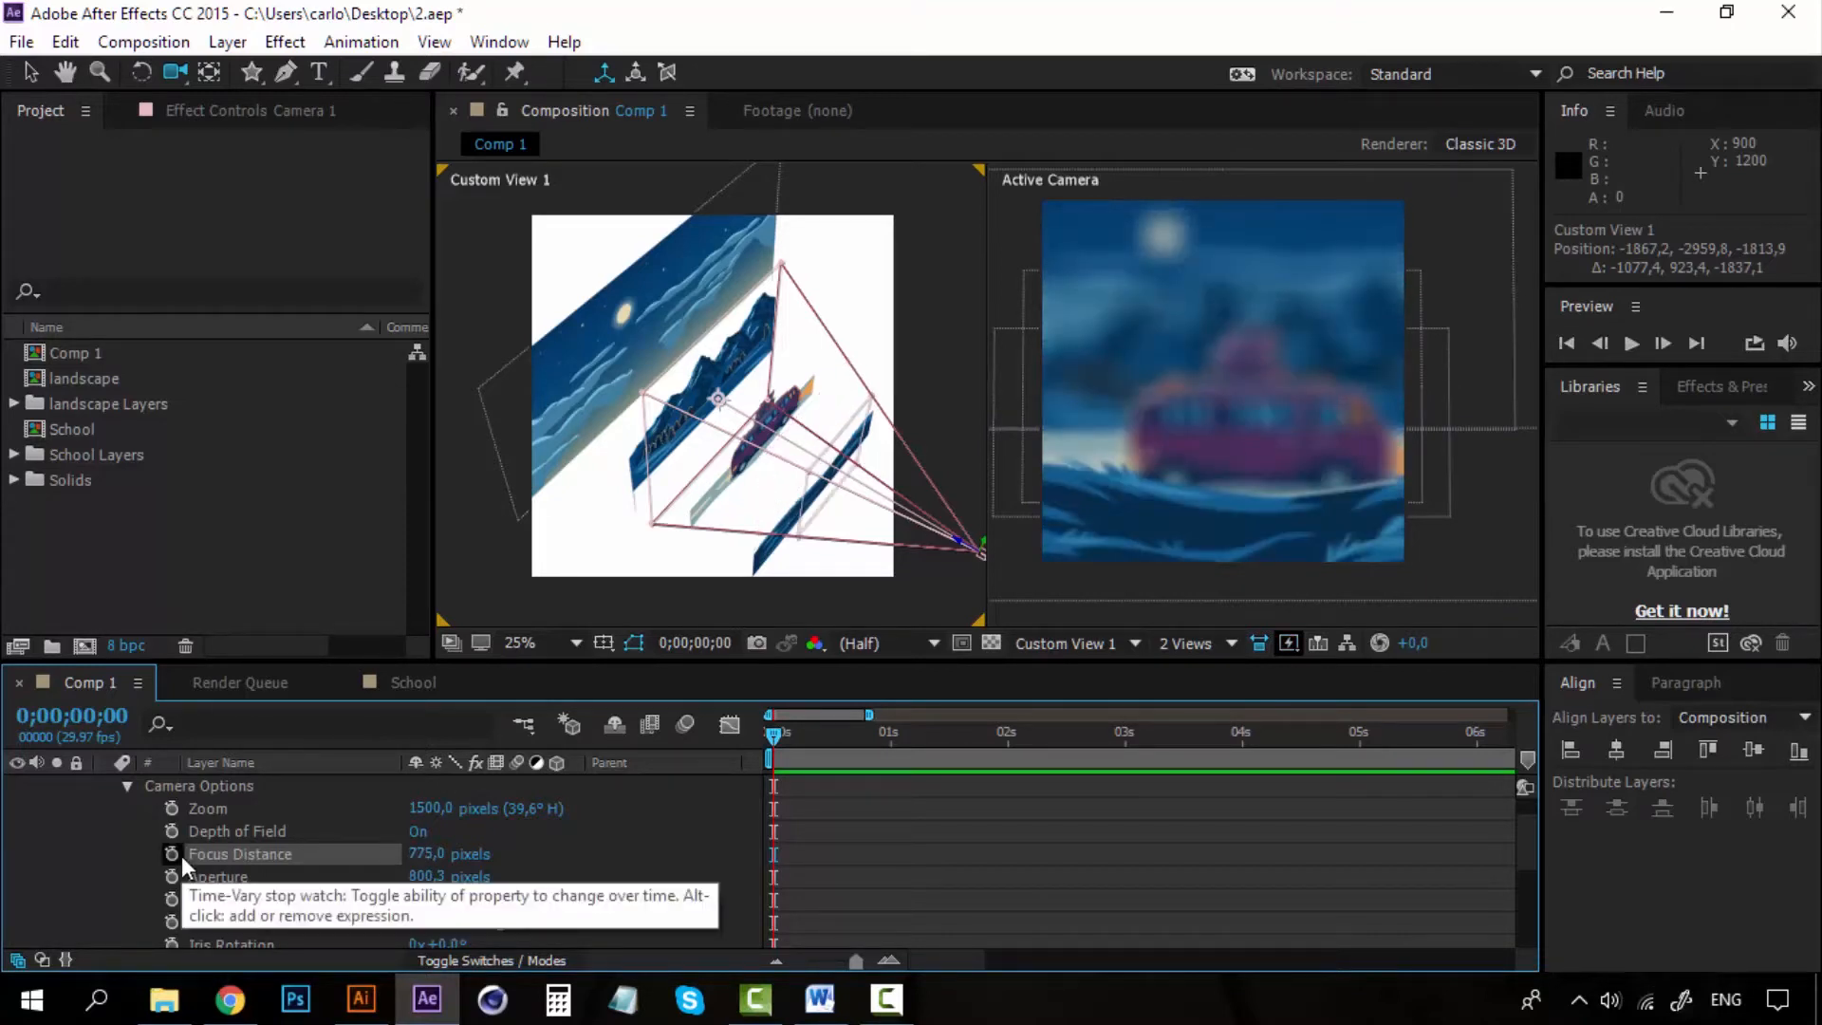
drag(427, 856, 347, 857)
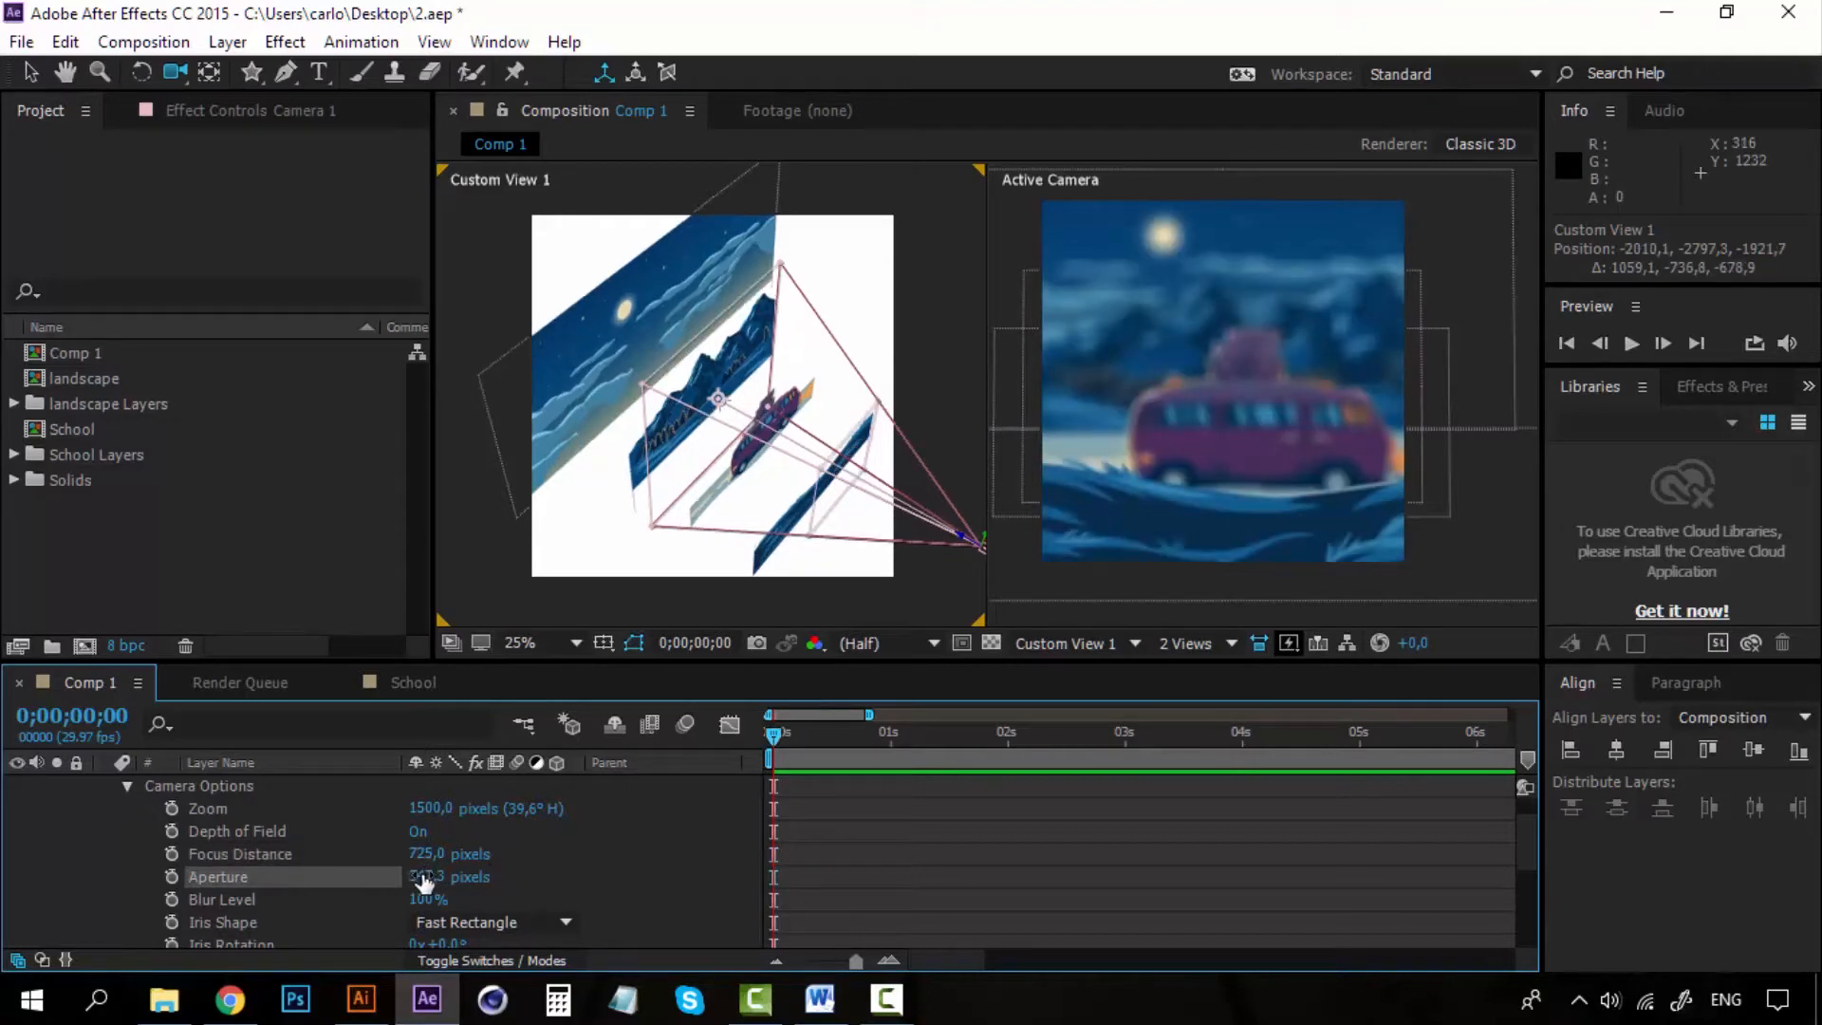
drag(425, 882, 377, 874)
drag(400, 876, 353, 877)
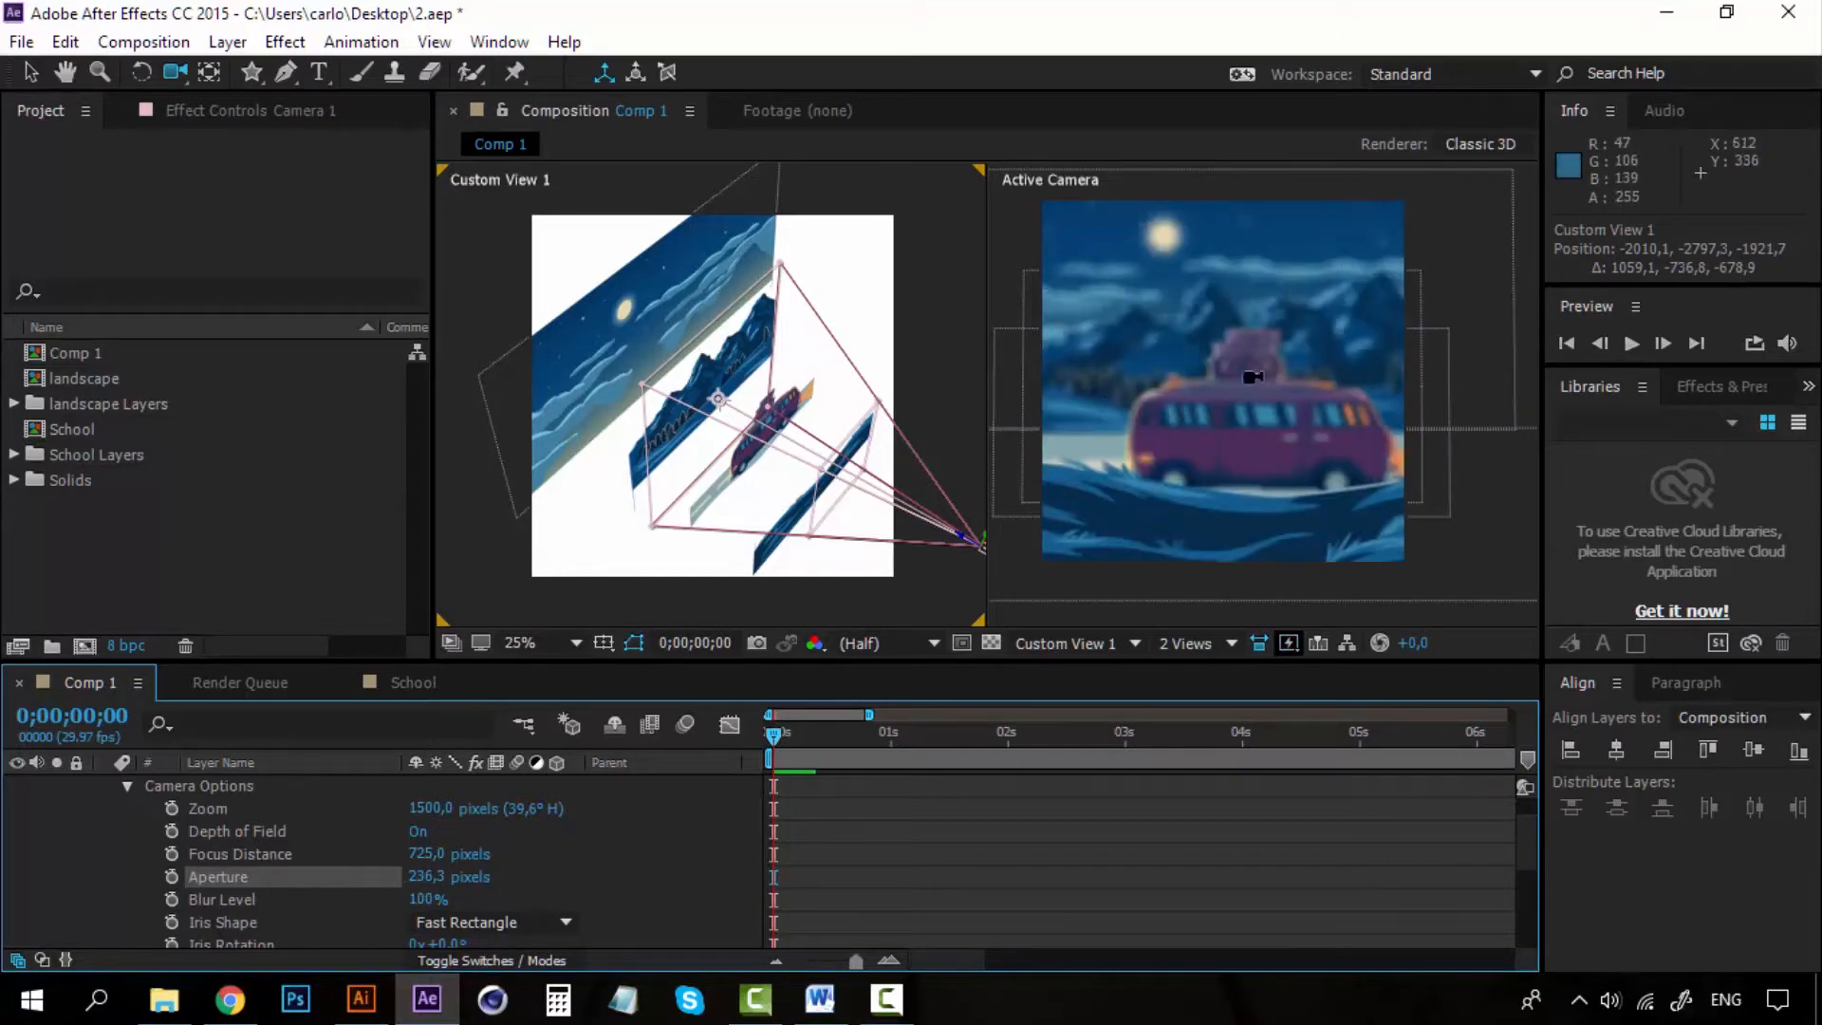
Step: Keyframe Focus Distance at 725 pixels at the timeline start and at about 2105 pixels at 0;00;02;00
click(275, 860)
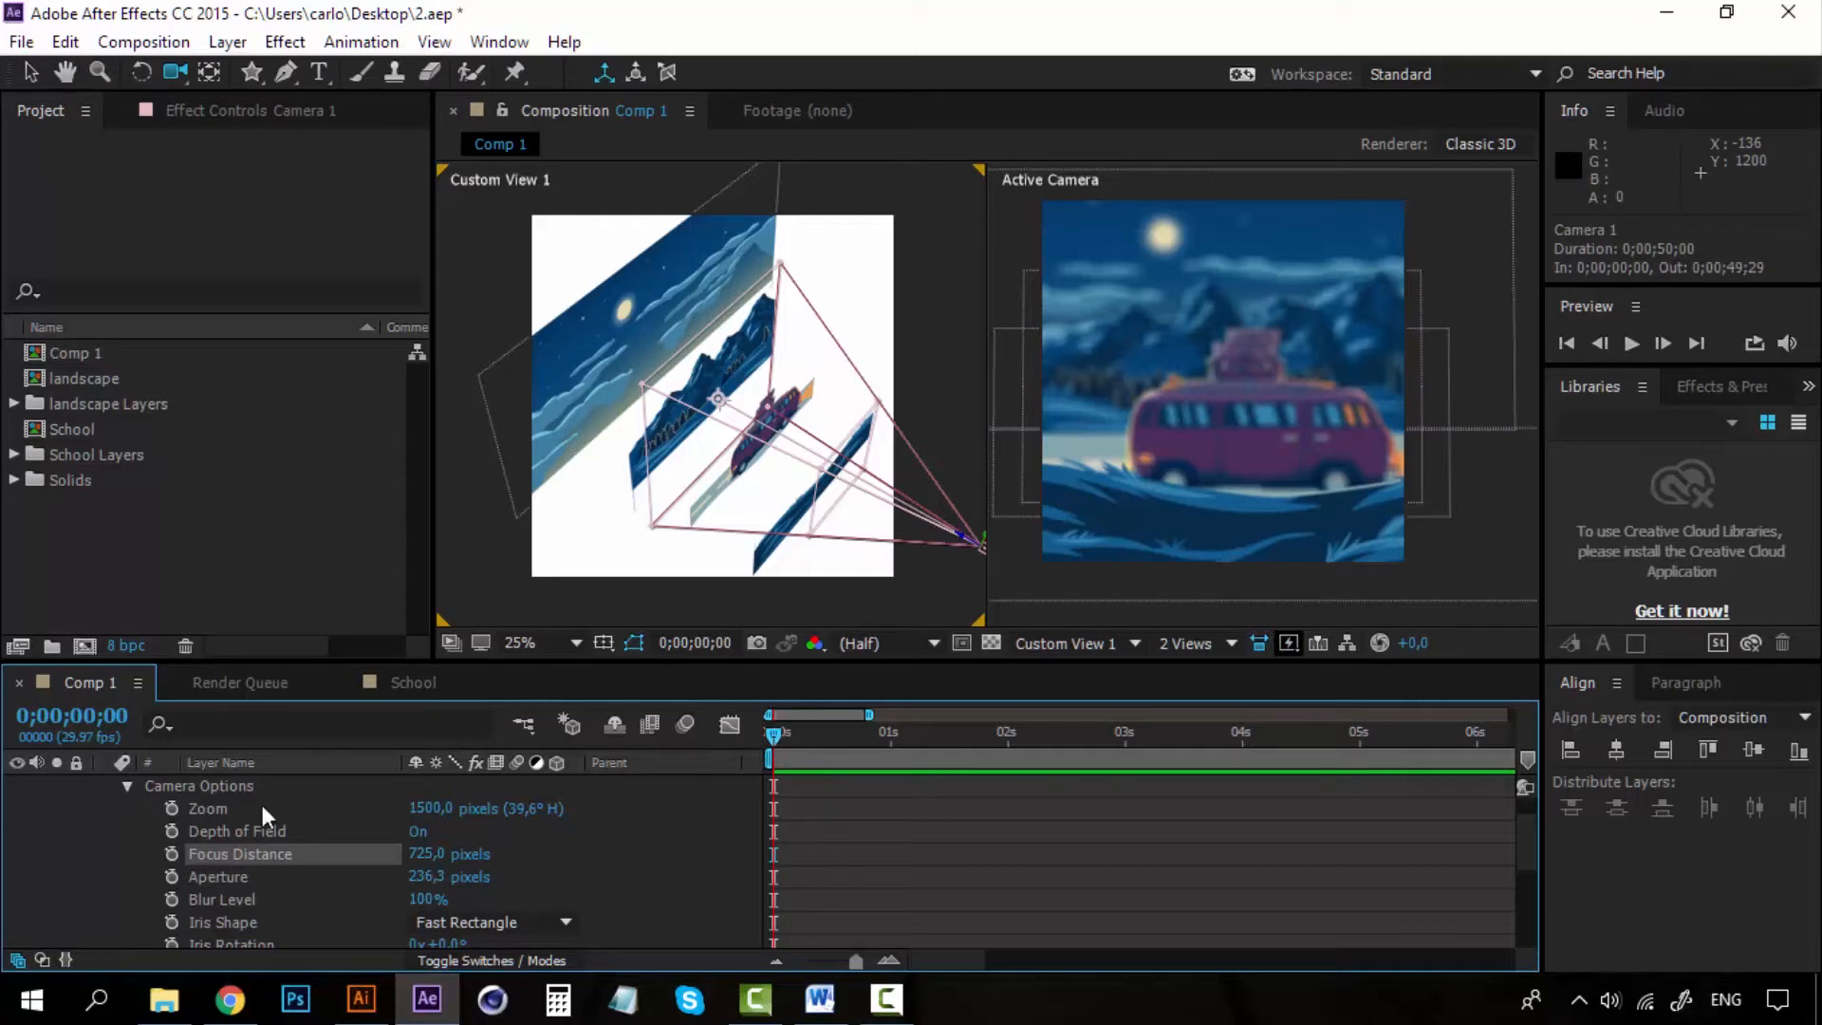
click(173, 852)
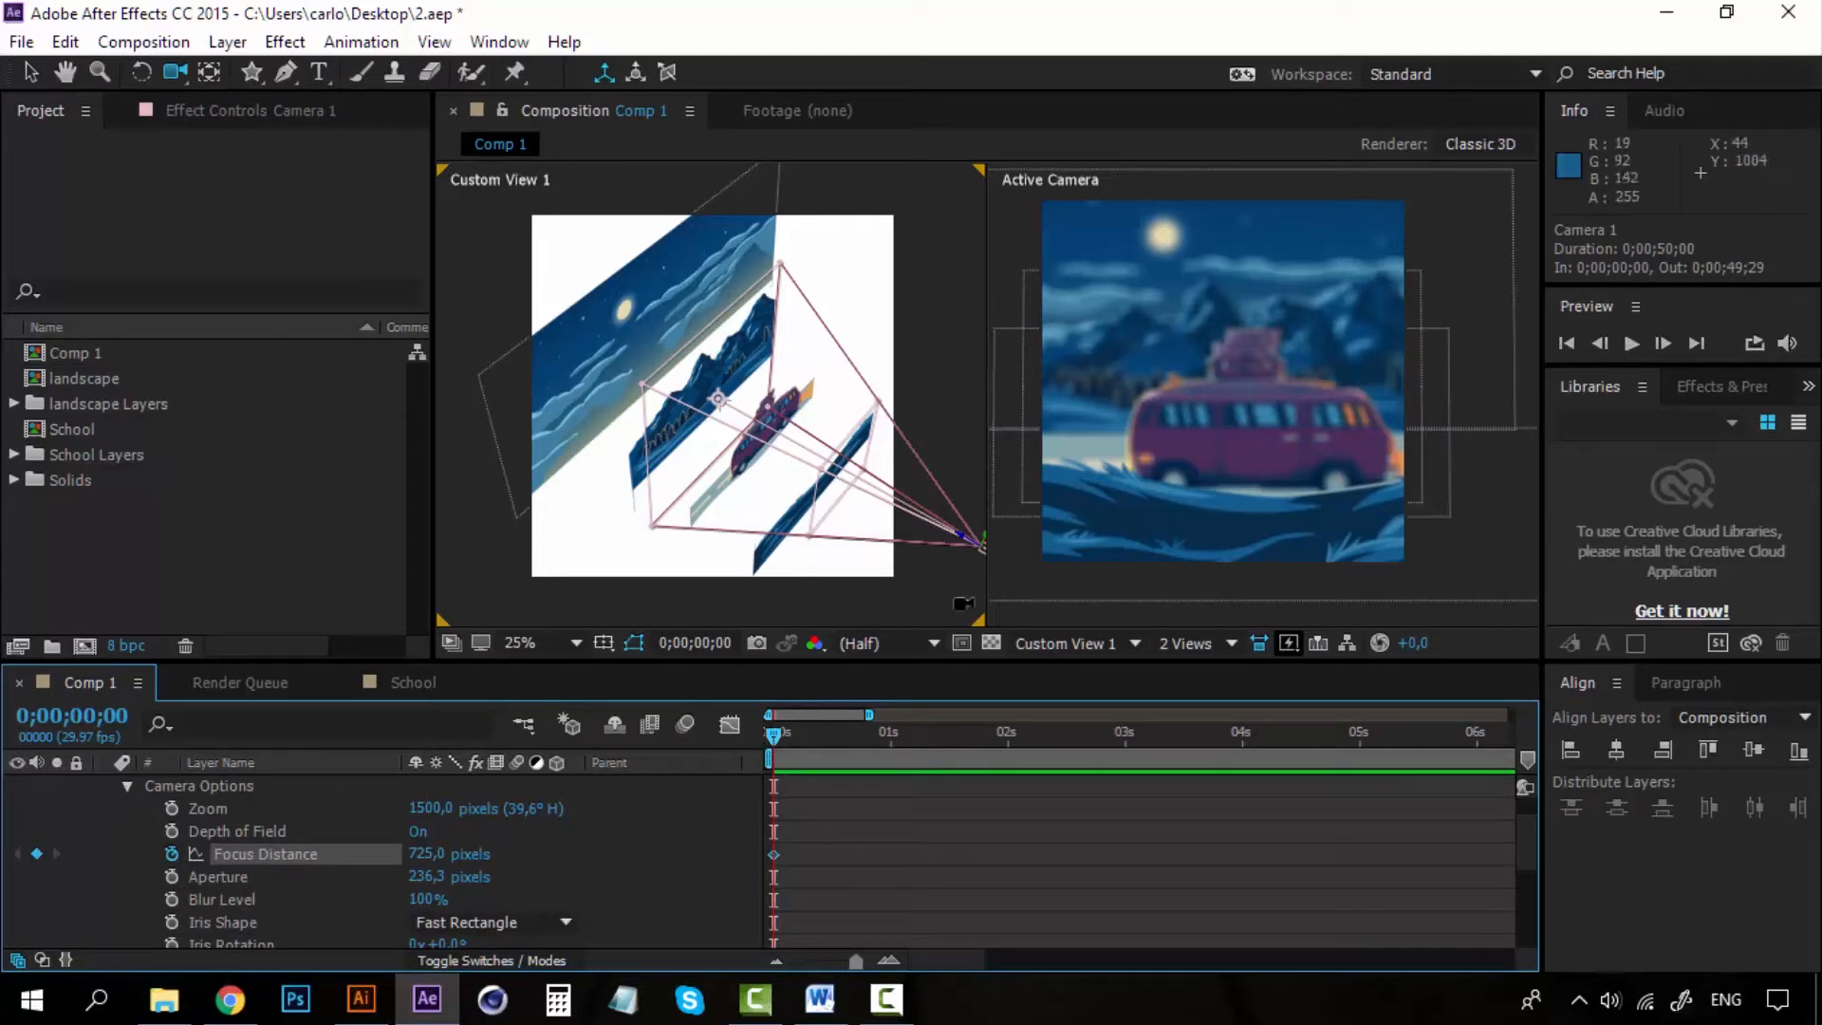
drag(773, 733, 1004, 733)
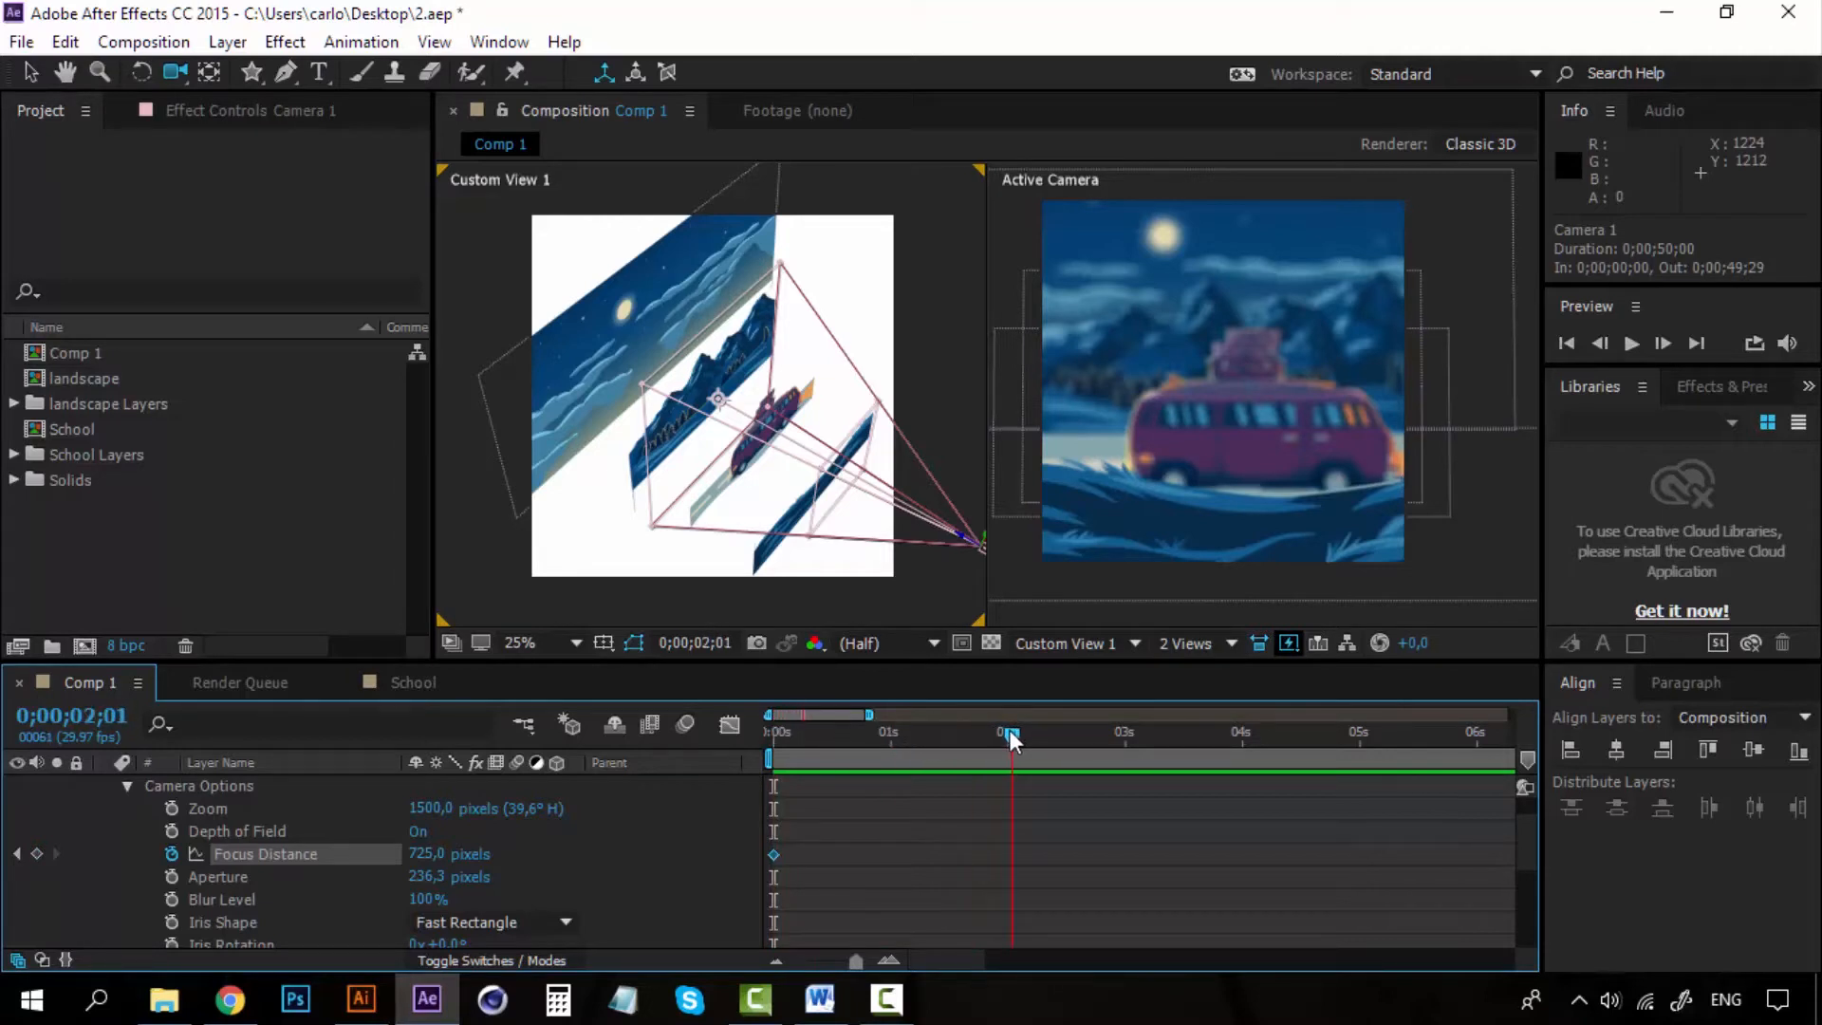
drag(1010, 731, 1007, 732)
drag(439, 854, 1387, 850)
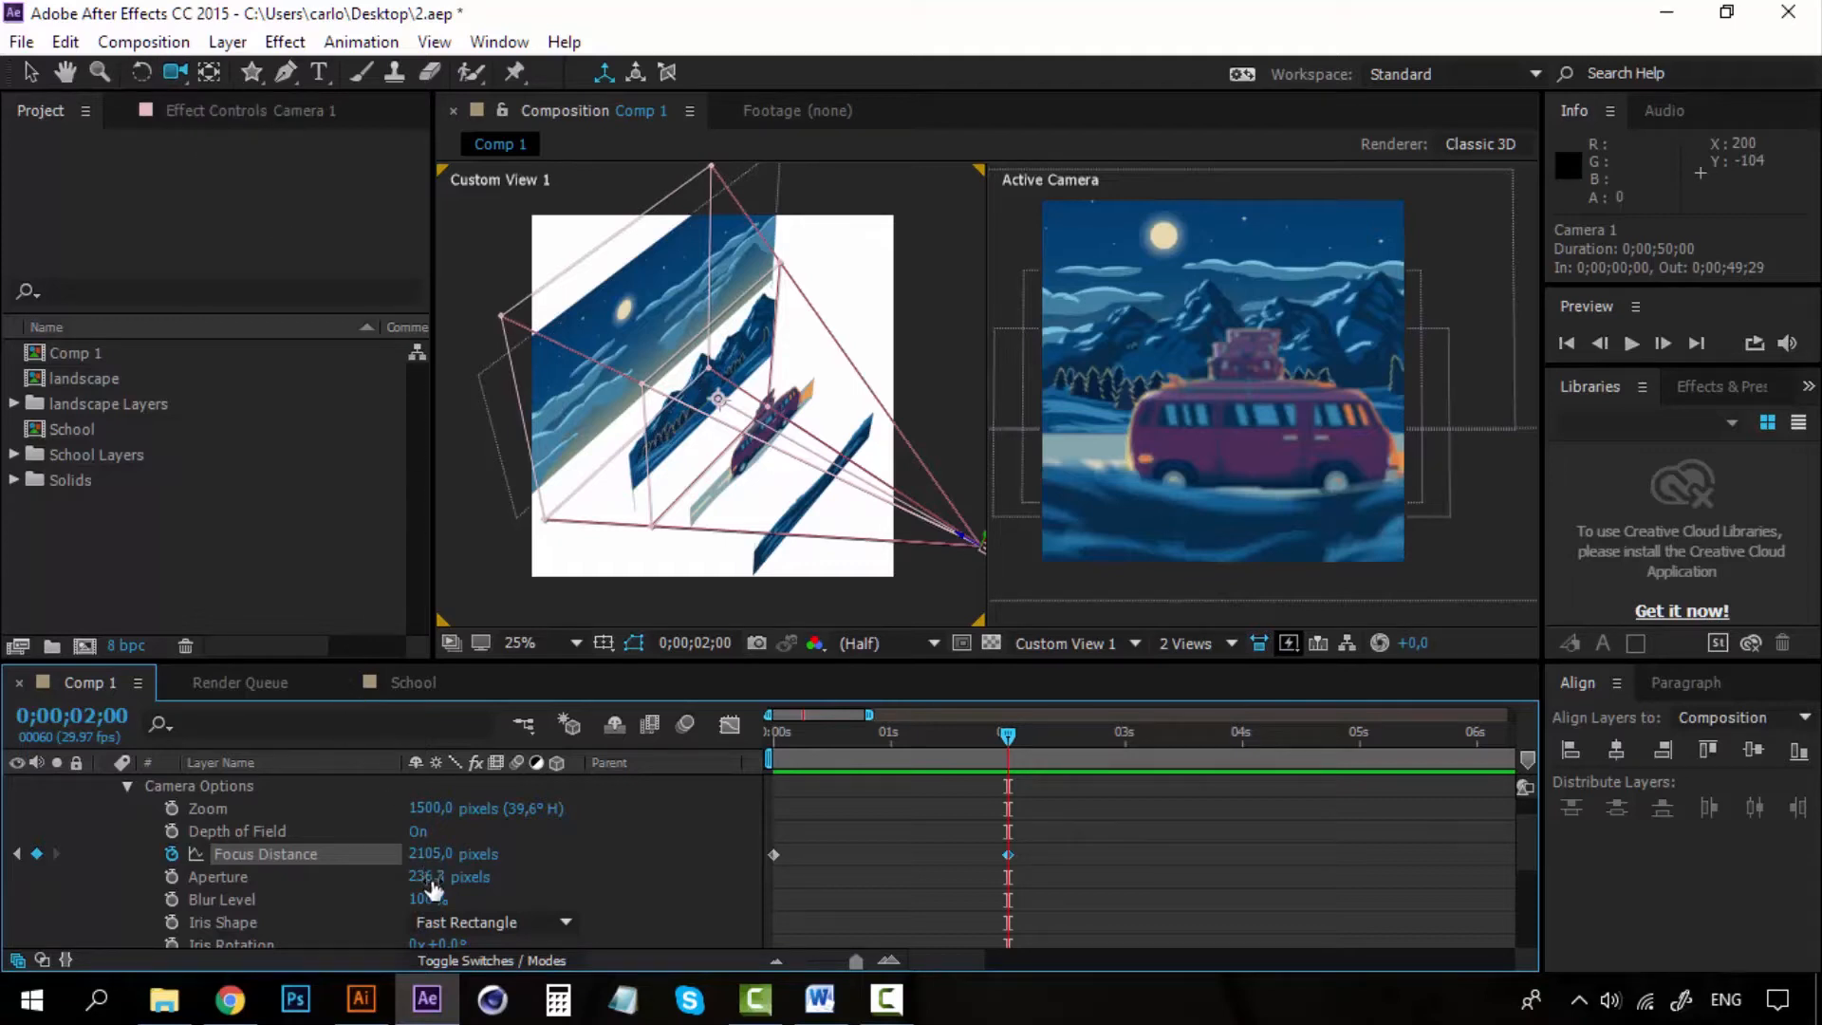
Step: Increase the camera's Aperture to about 624.3 pixels for a stronger blur
drag(429, 878, 545, 876)
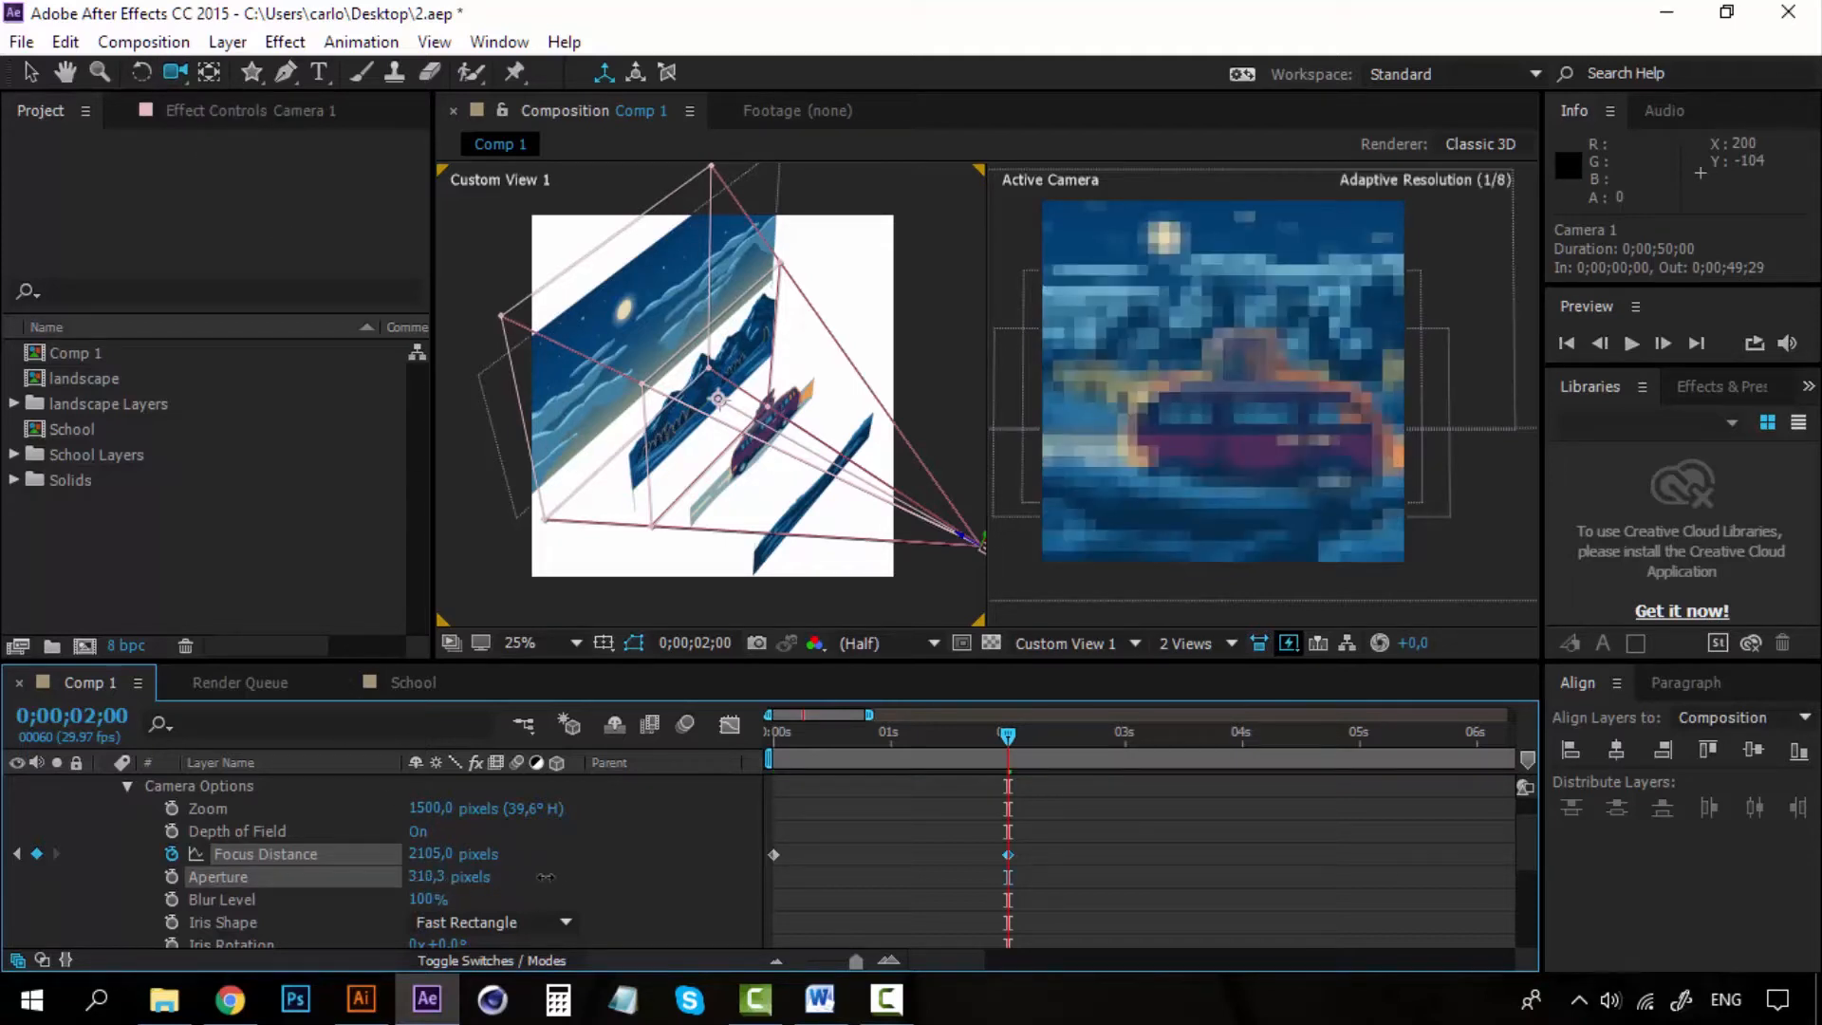
drag(657, 877, 568, 875)
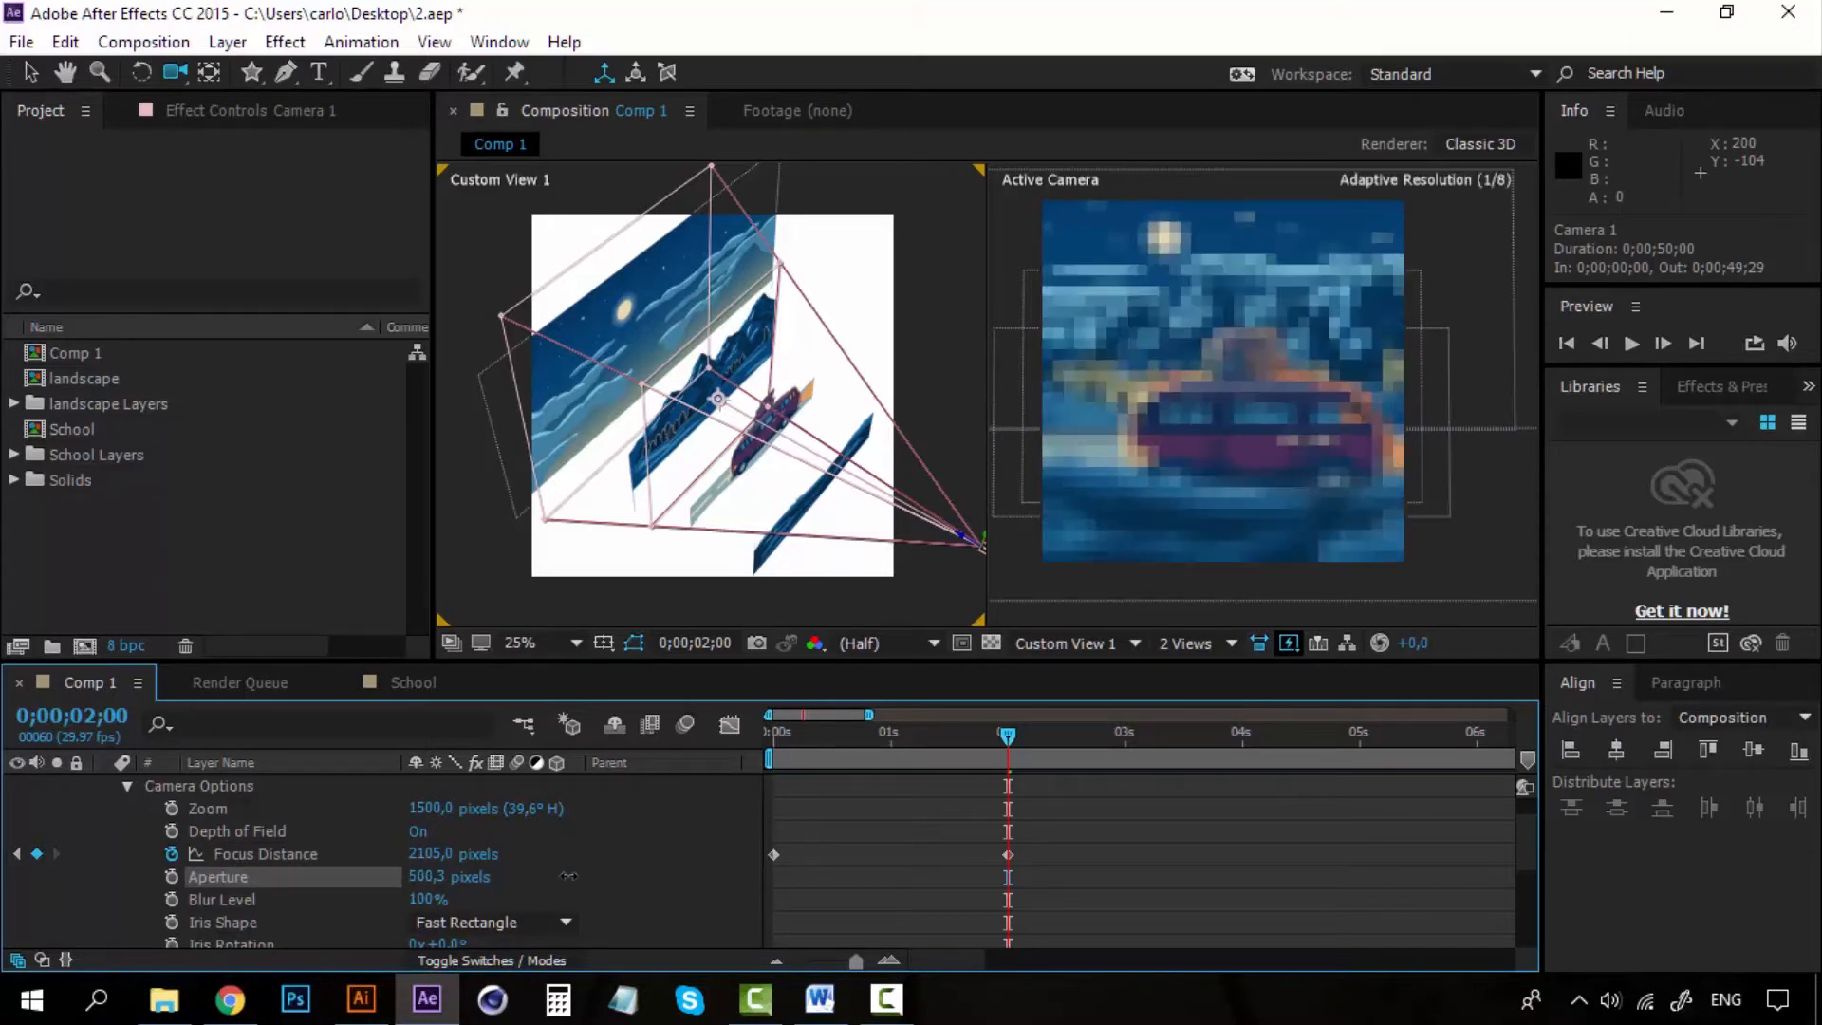
drag(704, 874, 707, 874)
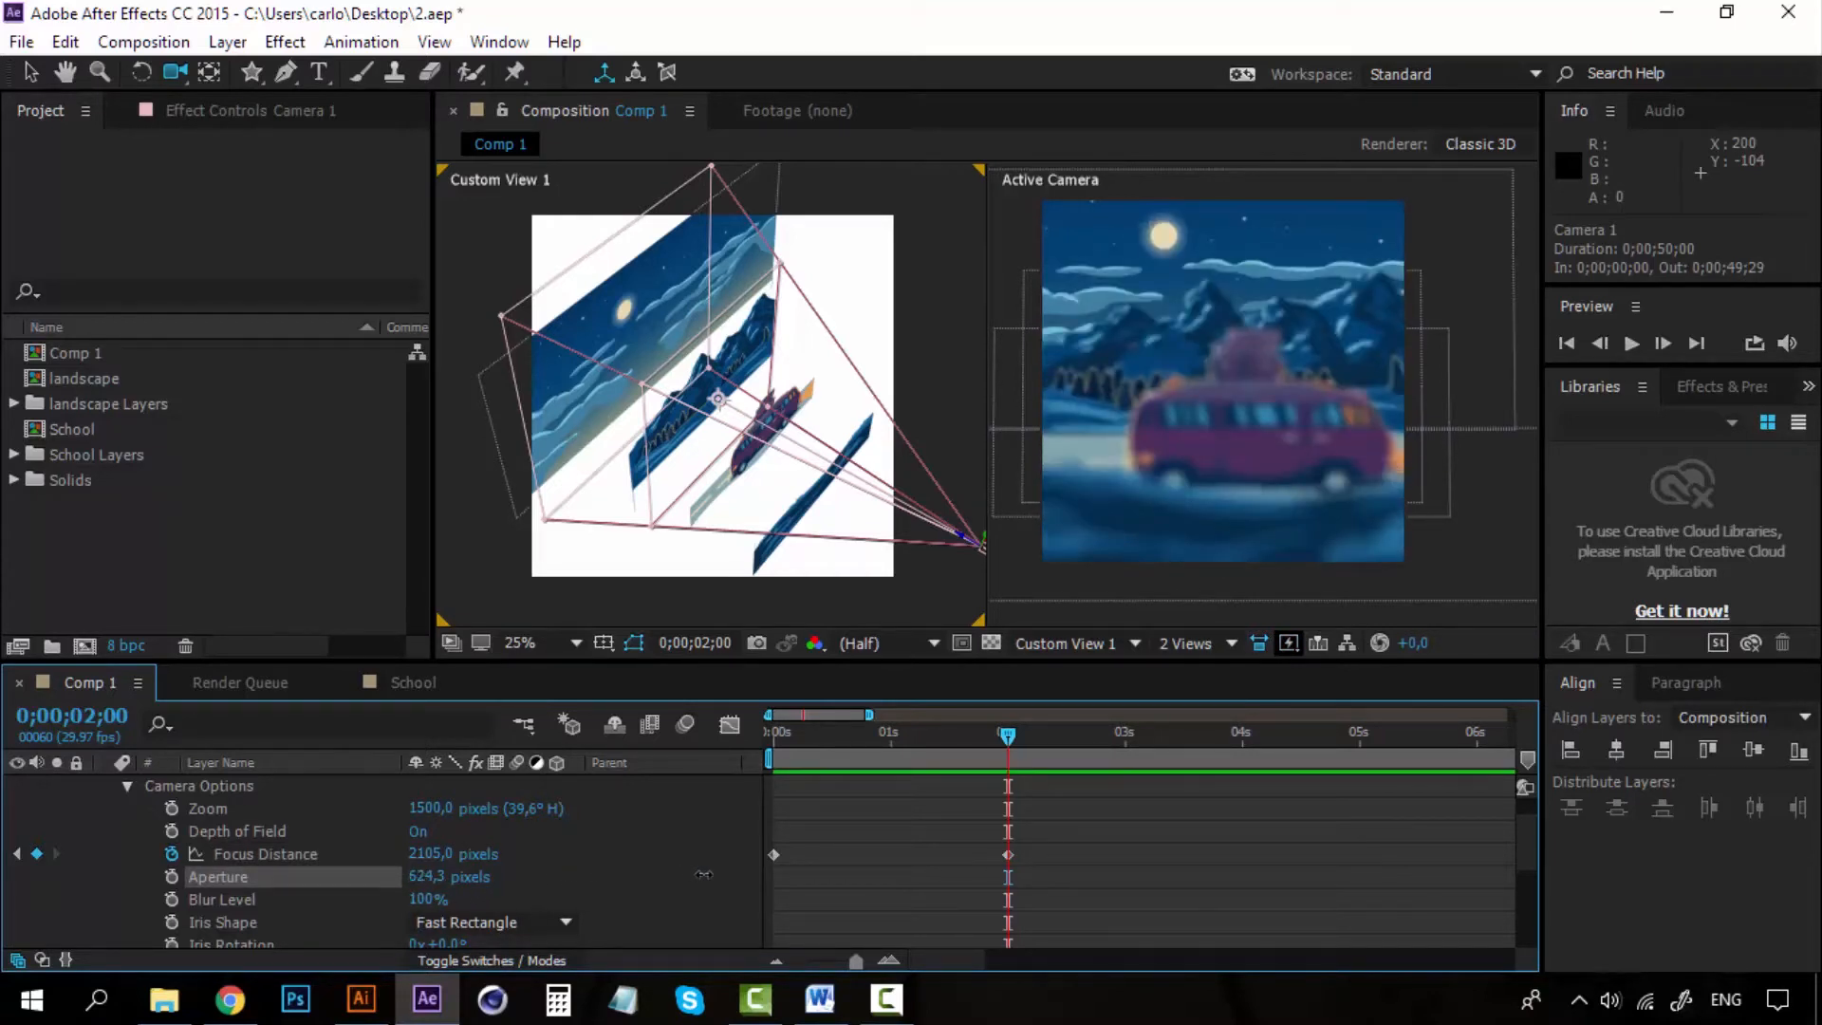
Step: Switch to a single Active Camera view and play back the focus animation from the start
click(1220, 646)
click(1227, 679)
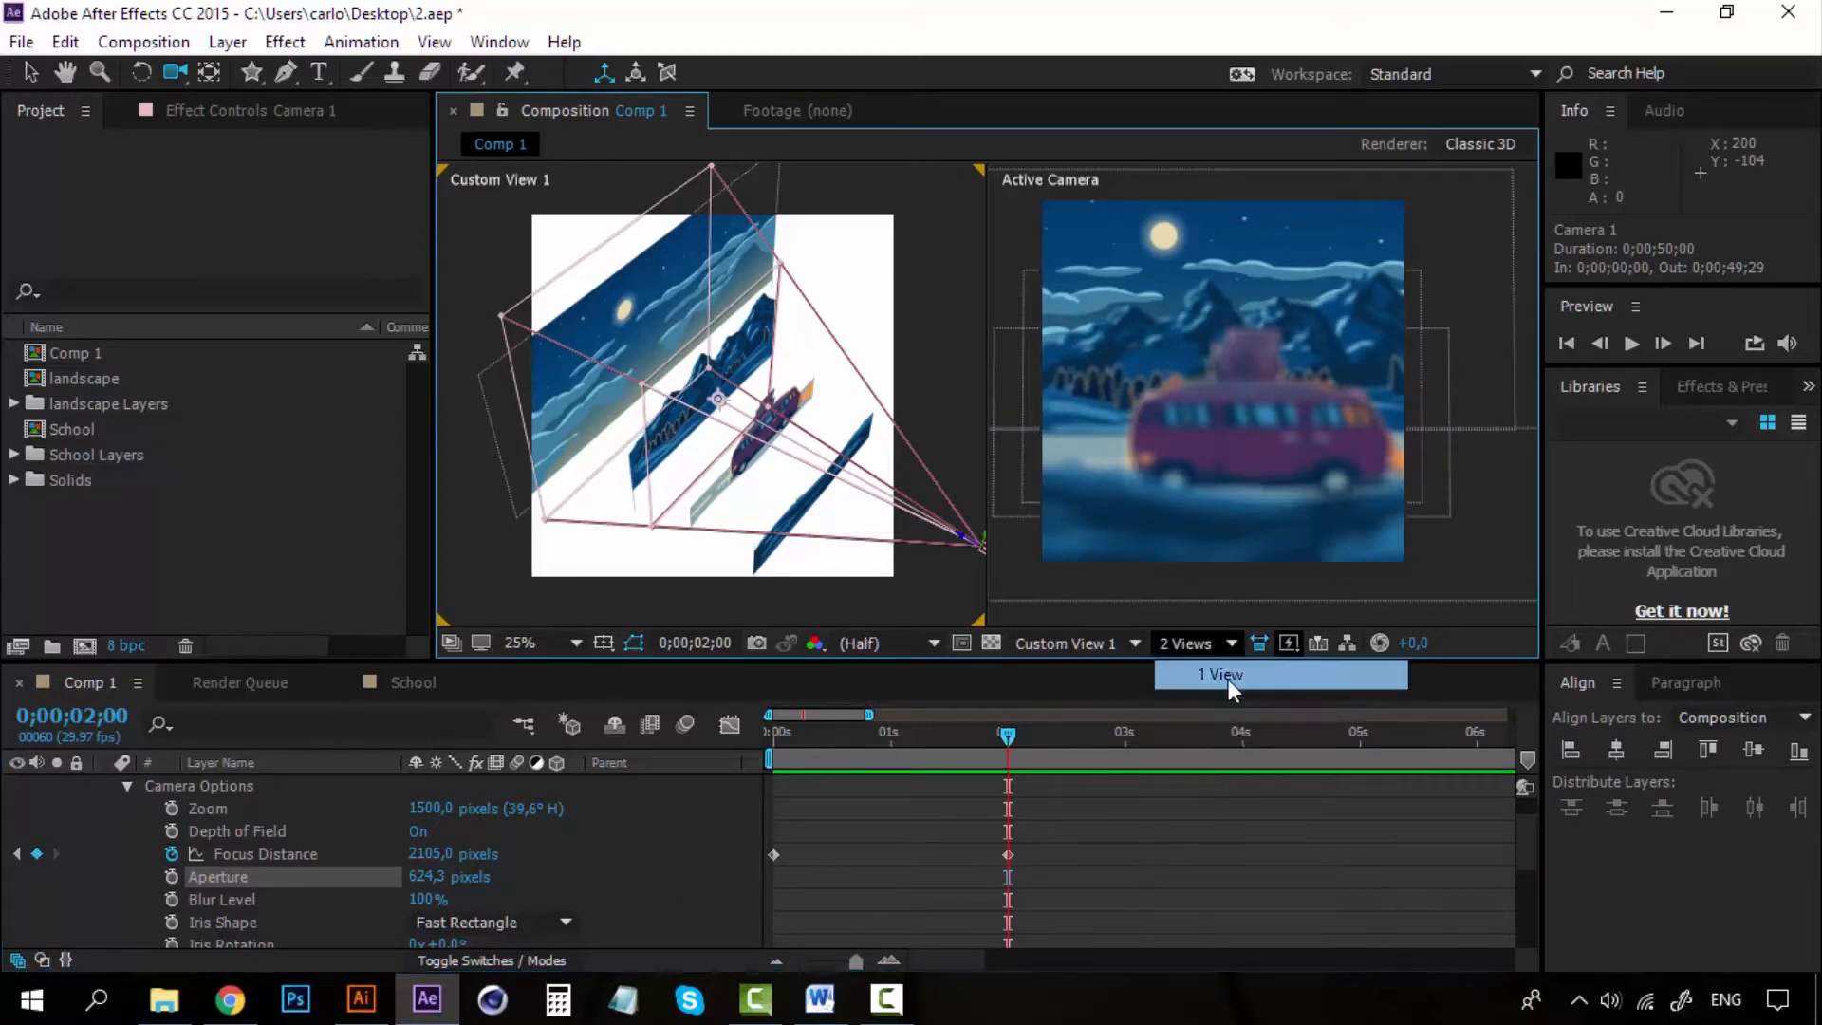
click(1012, 733)
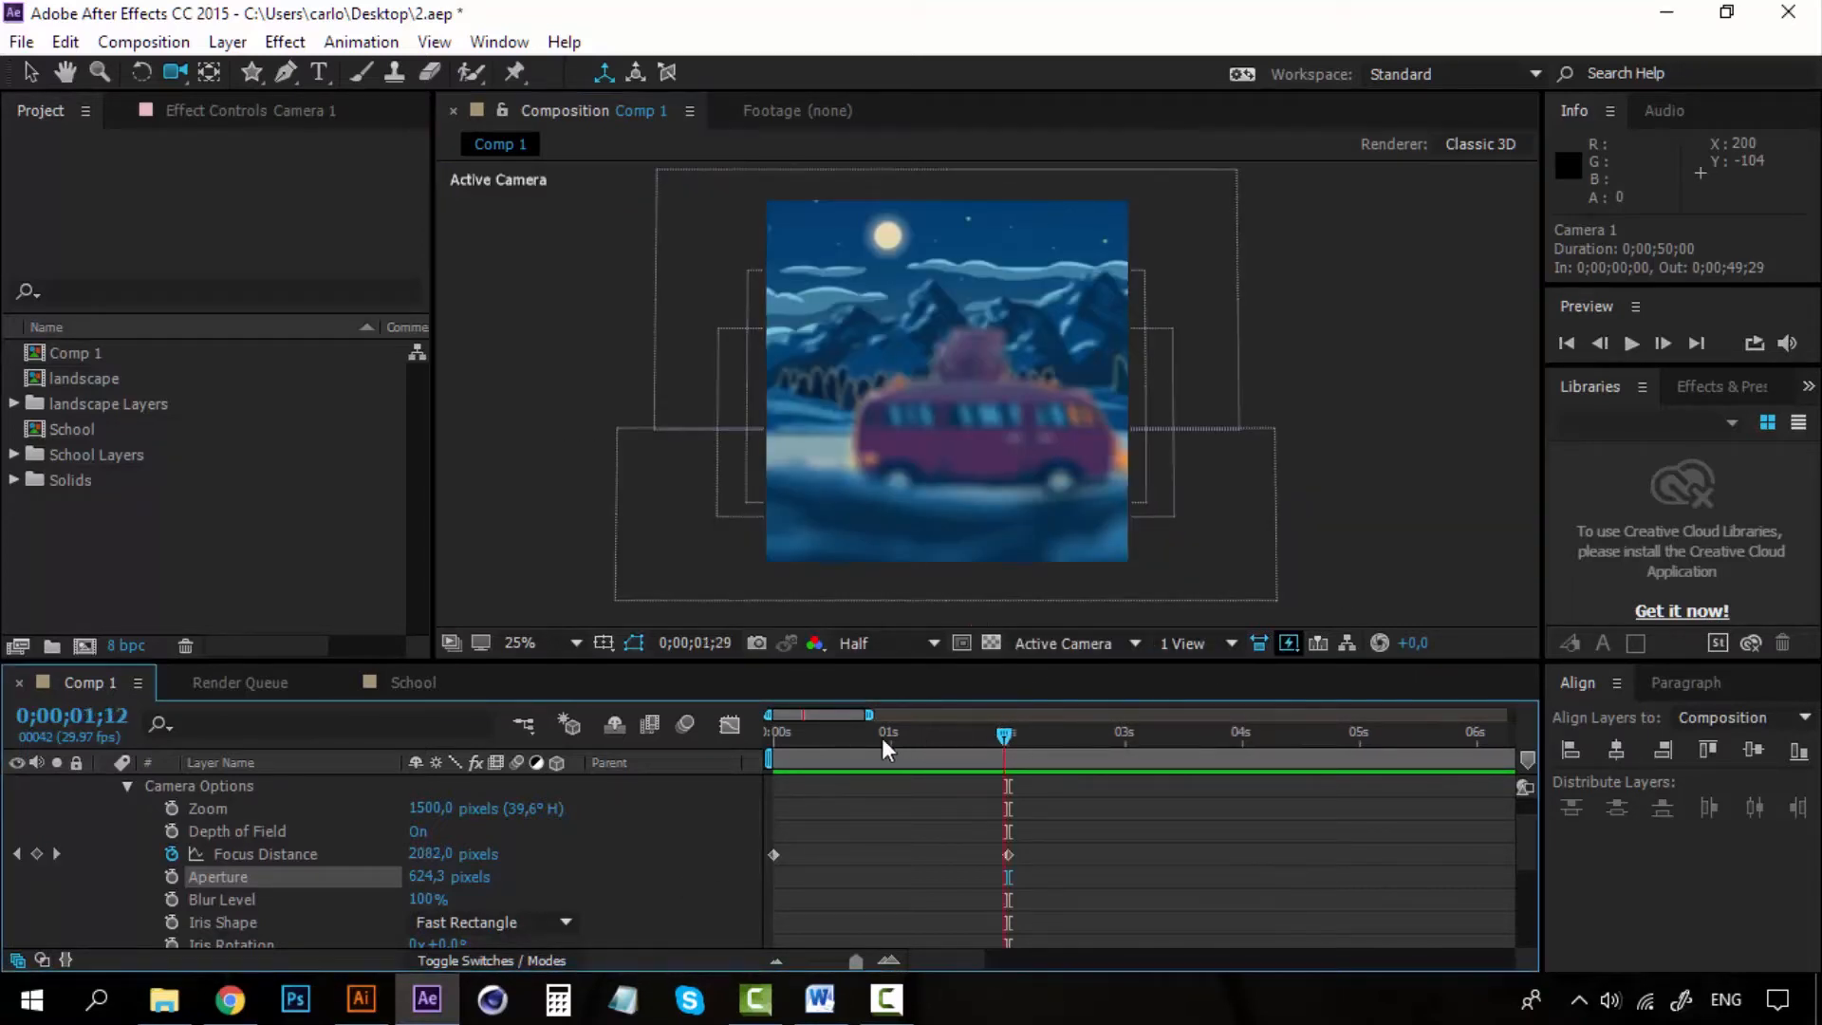
key(space)
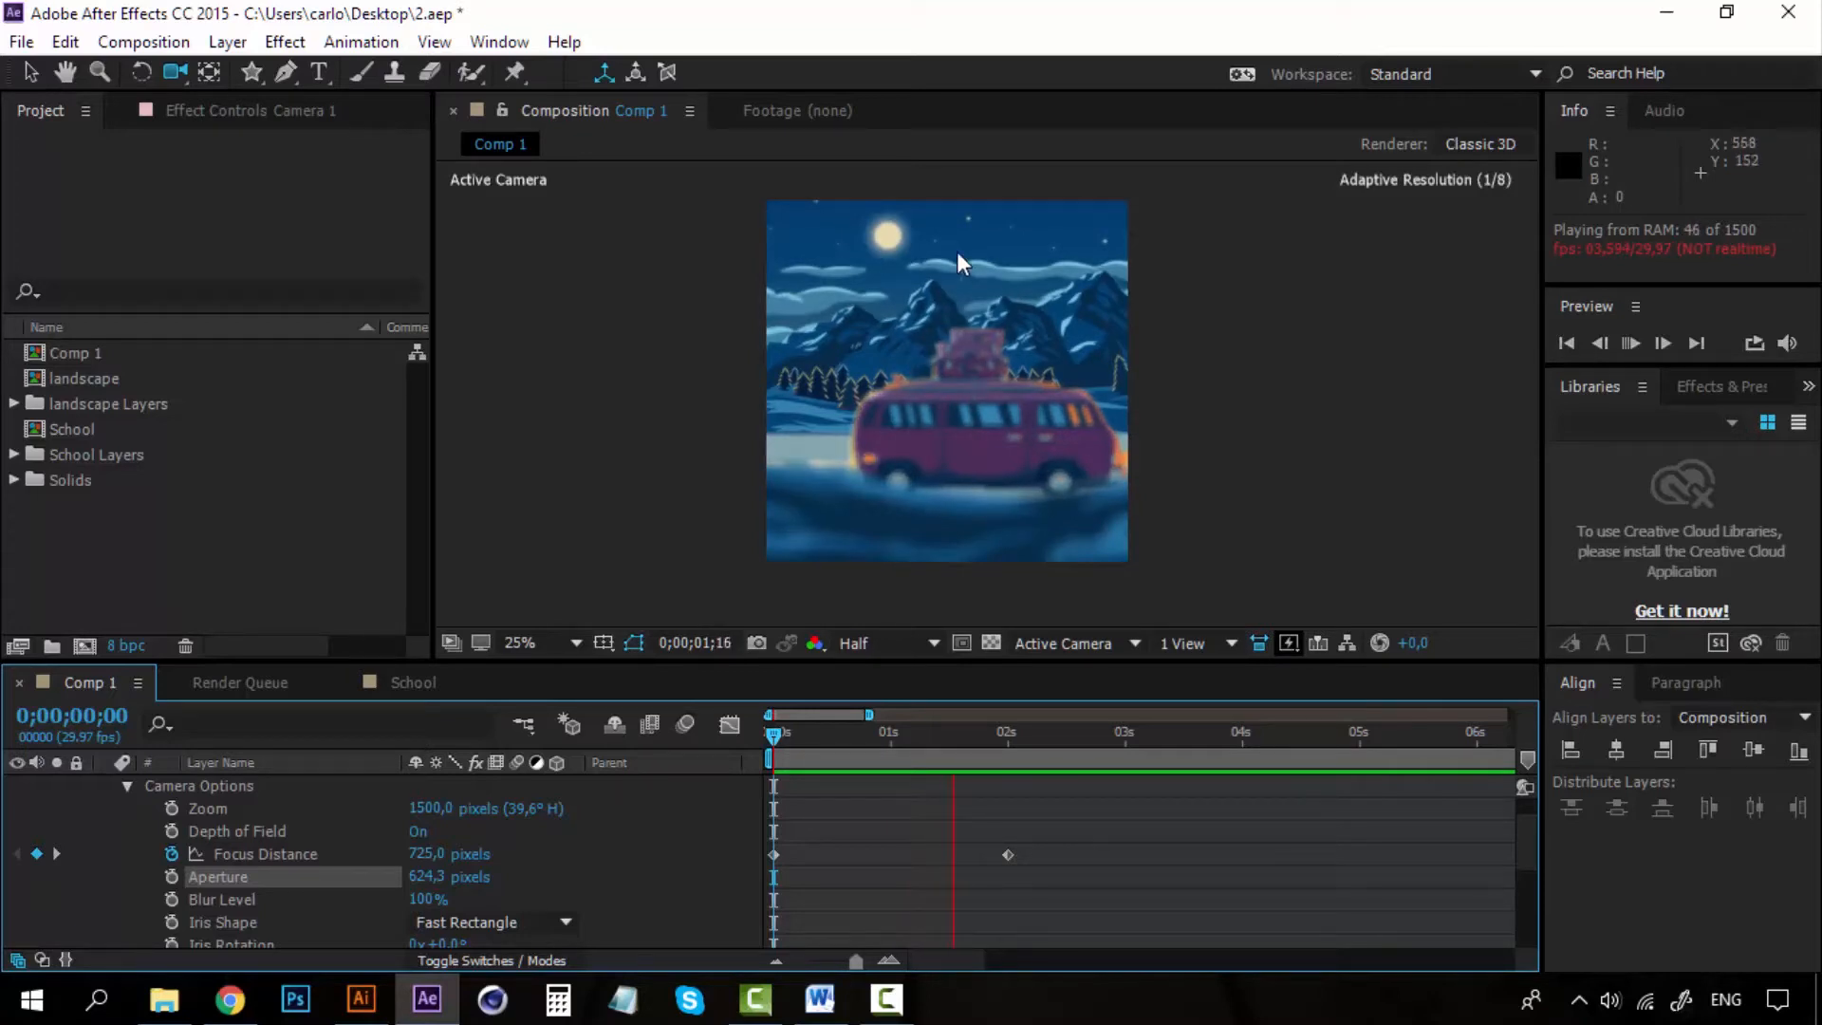
click(772, 736)
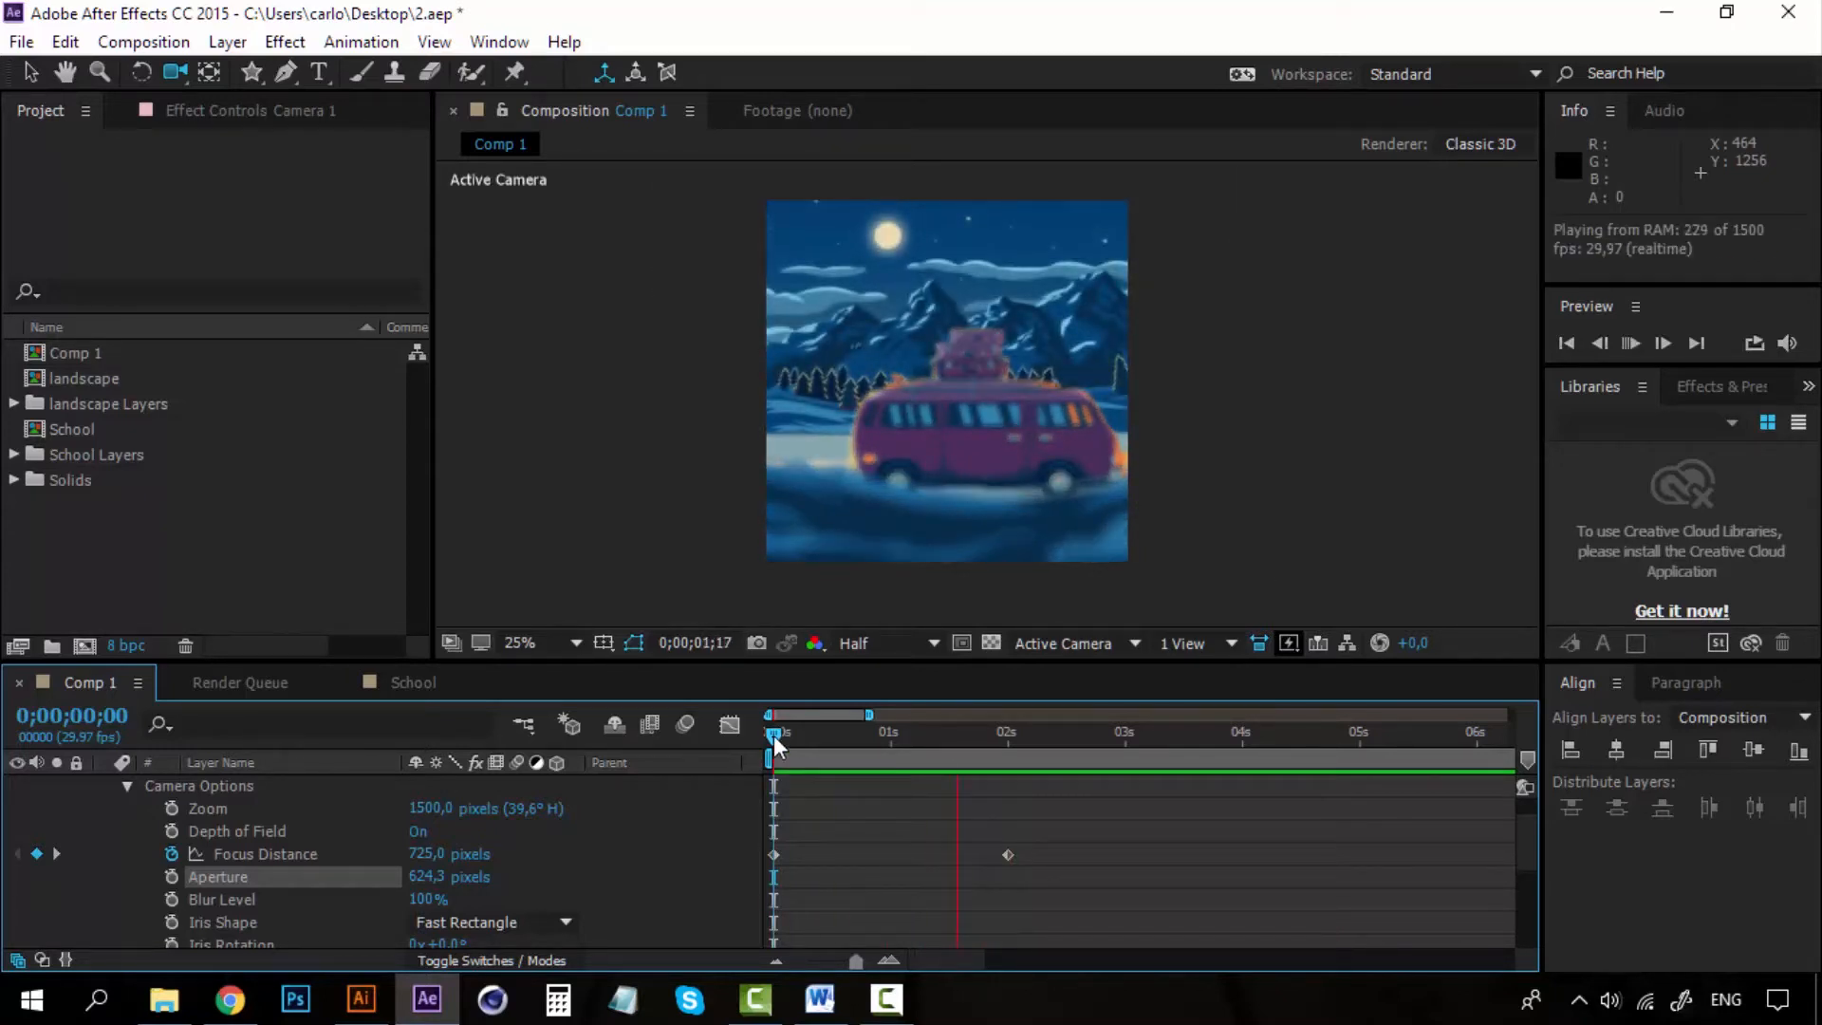
click(772, 736)
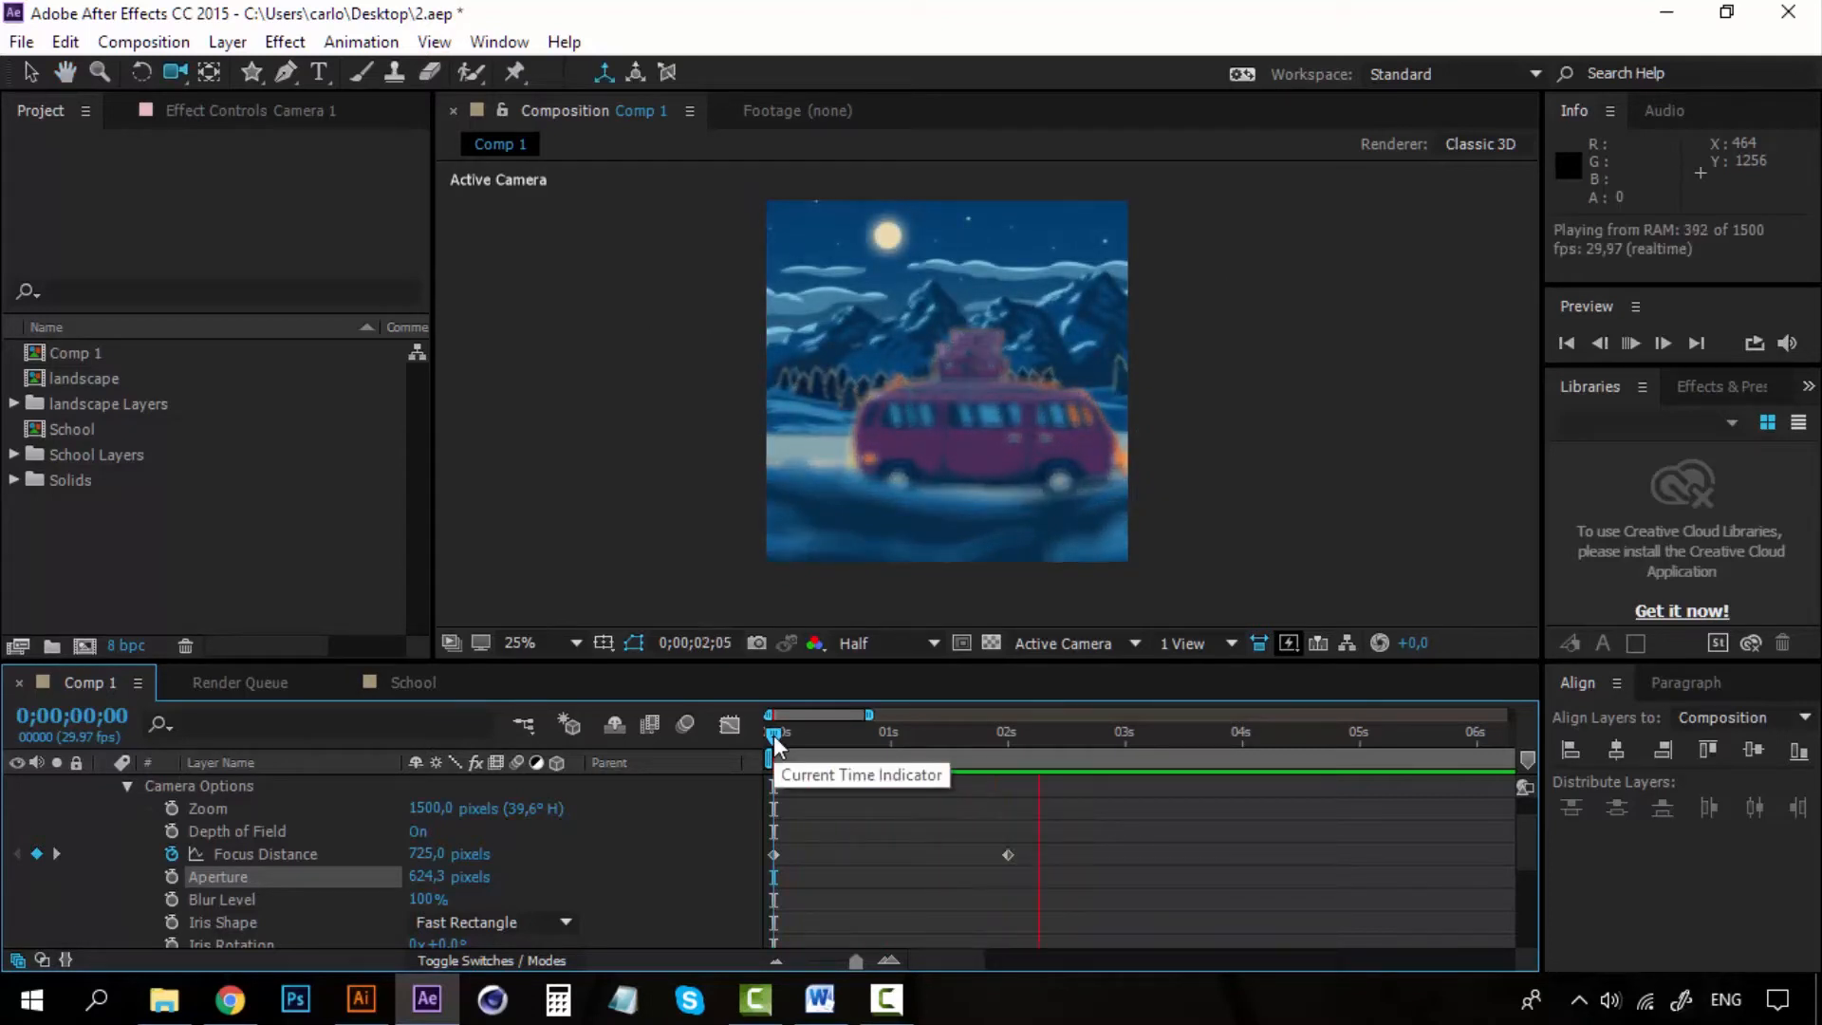
click(772, 735)
key(space)
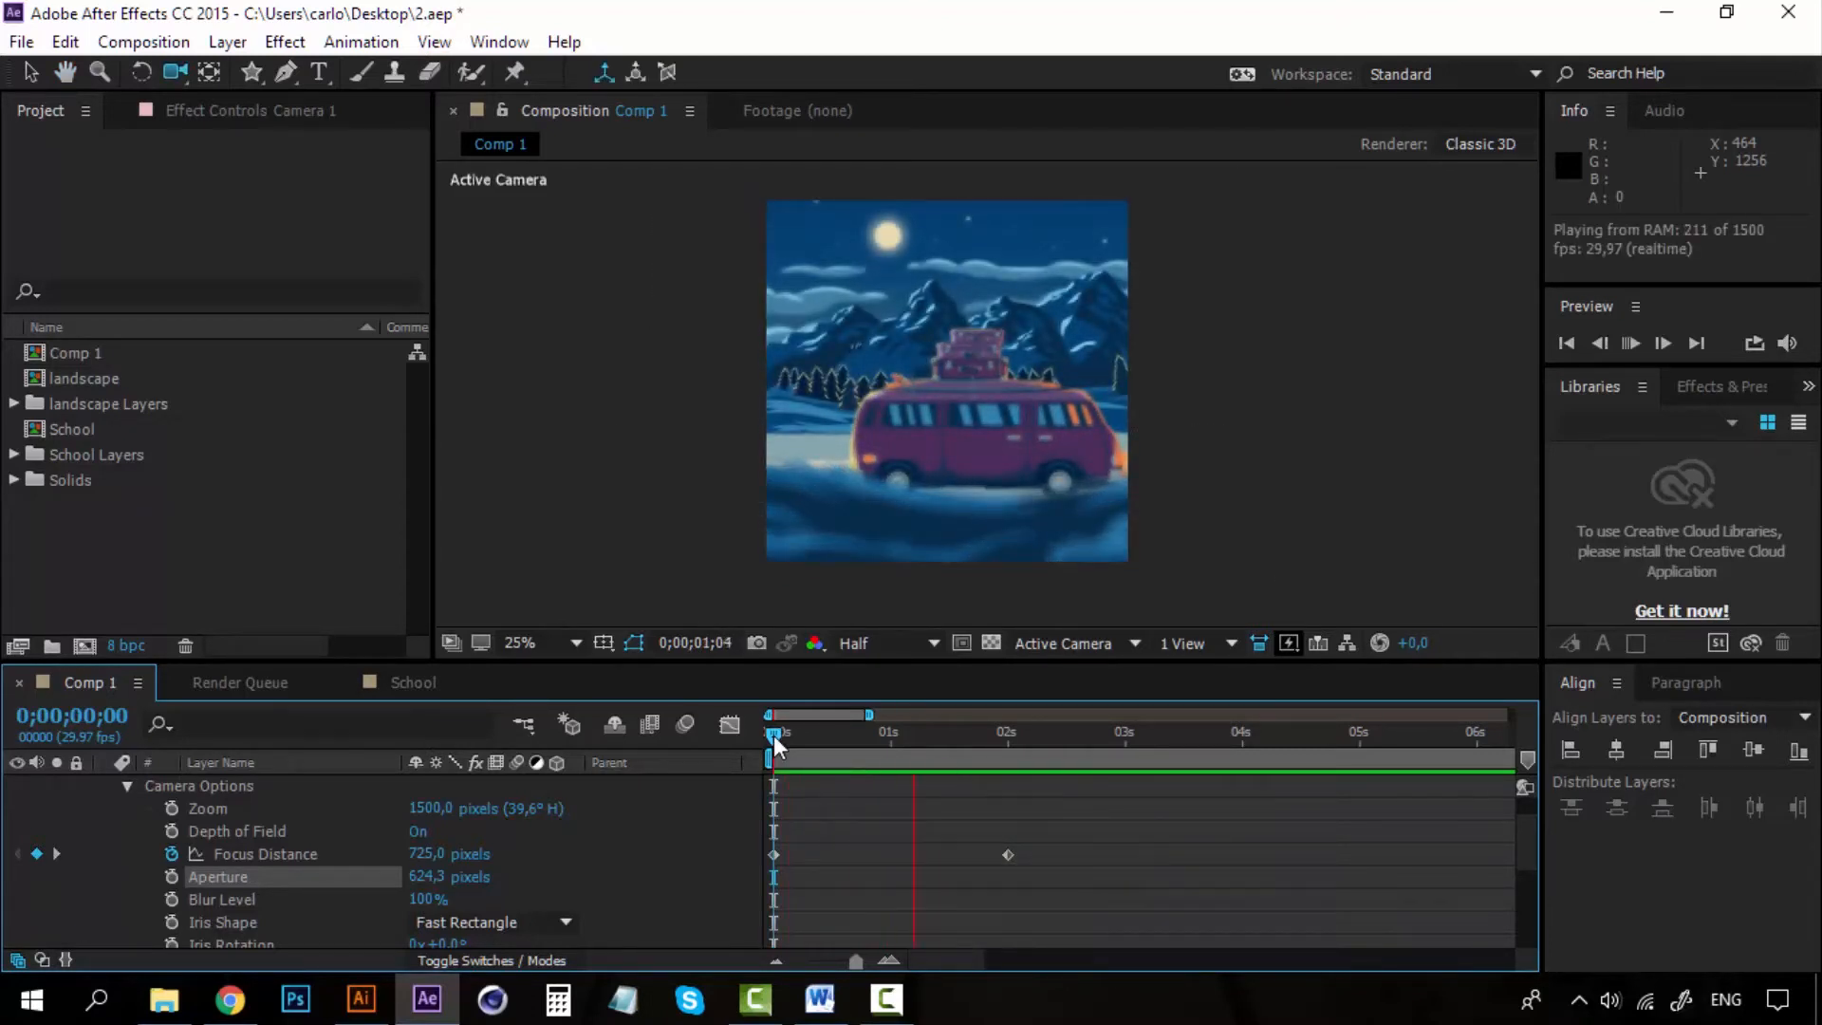
click(772, 736)
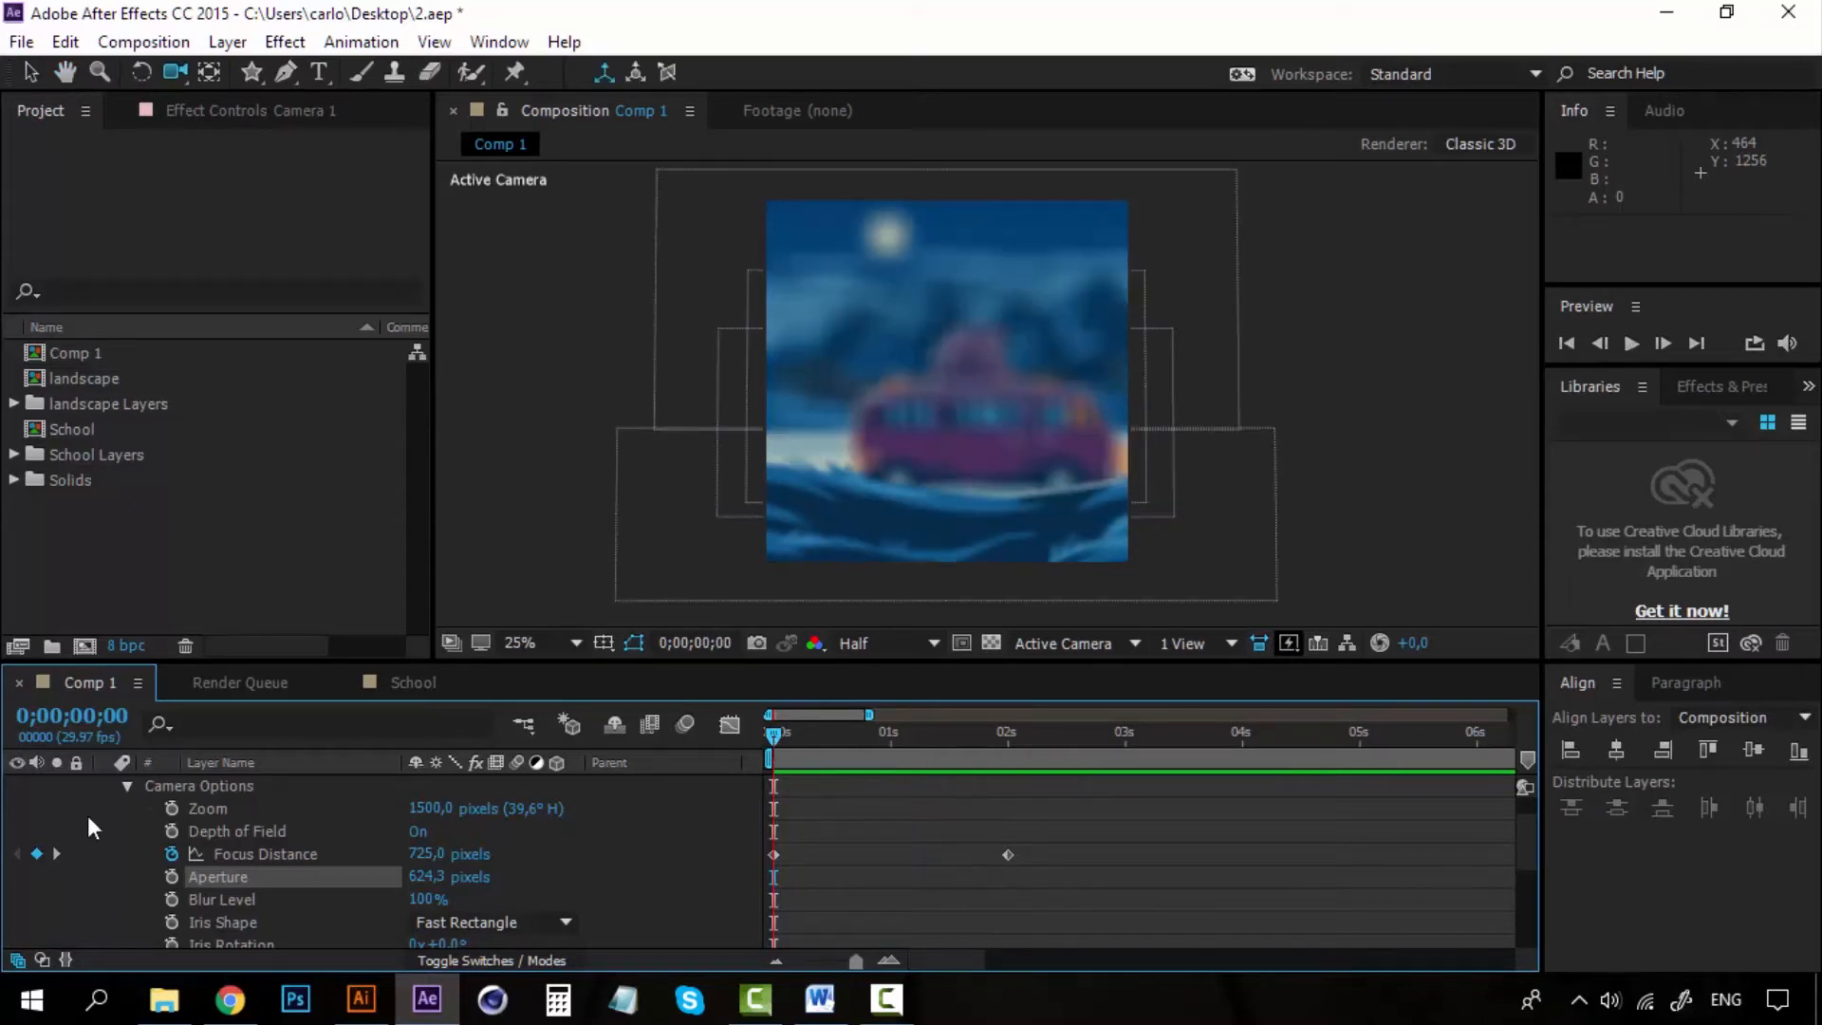
Step: Collapse Camera 1's properties, create an orbit null for the camera, and show the composition in two views
click(127, 785)
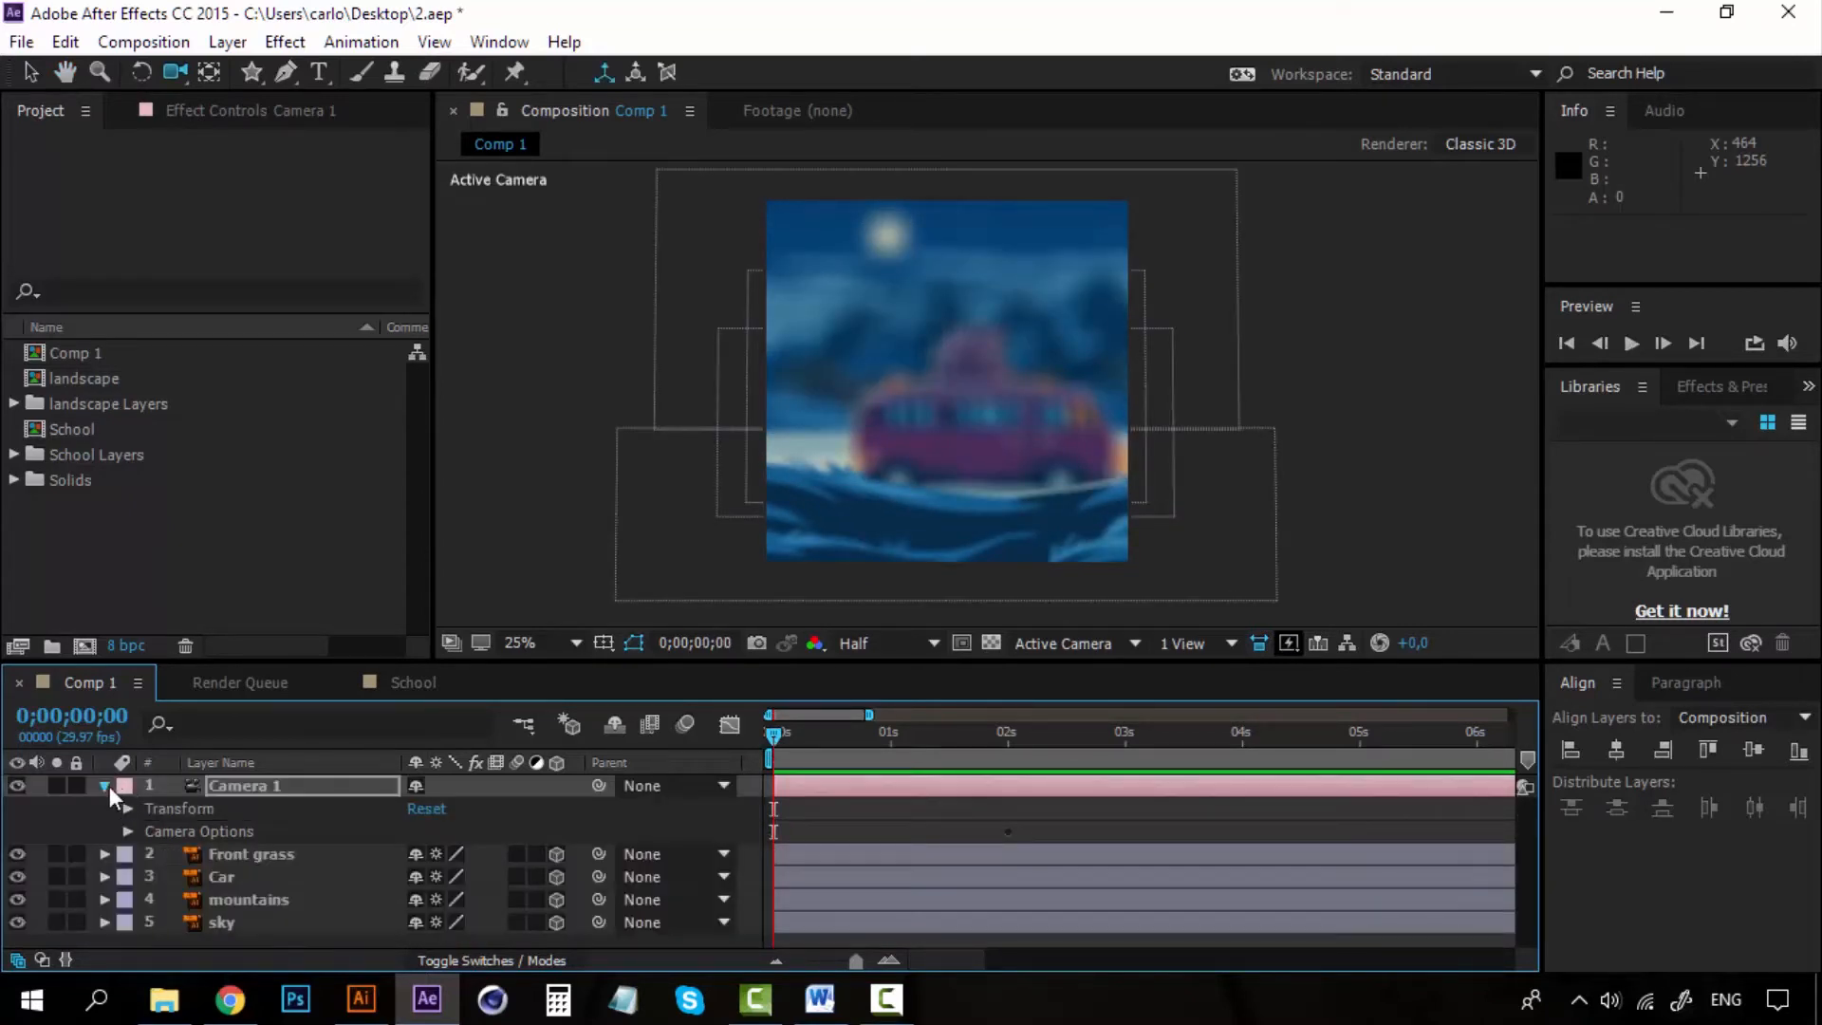
click(108, 785)
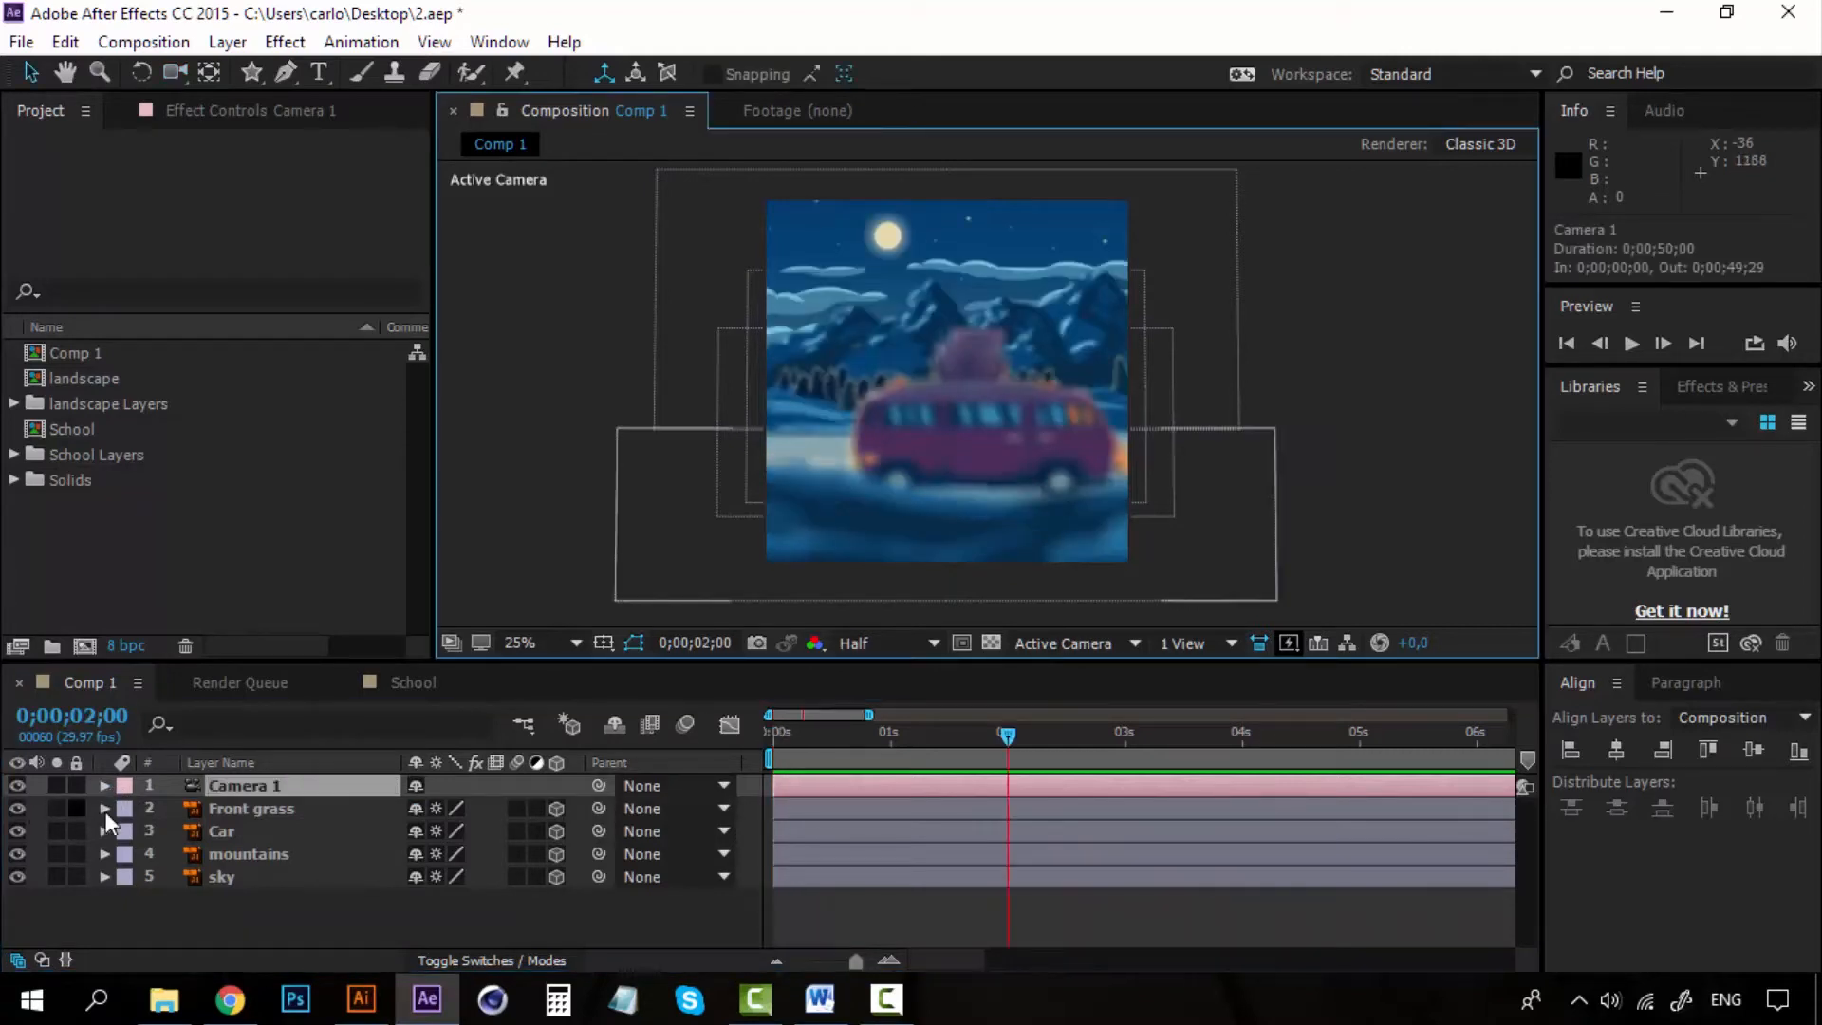
click(195, 801)
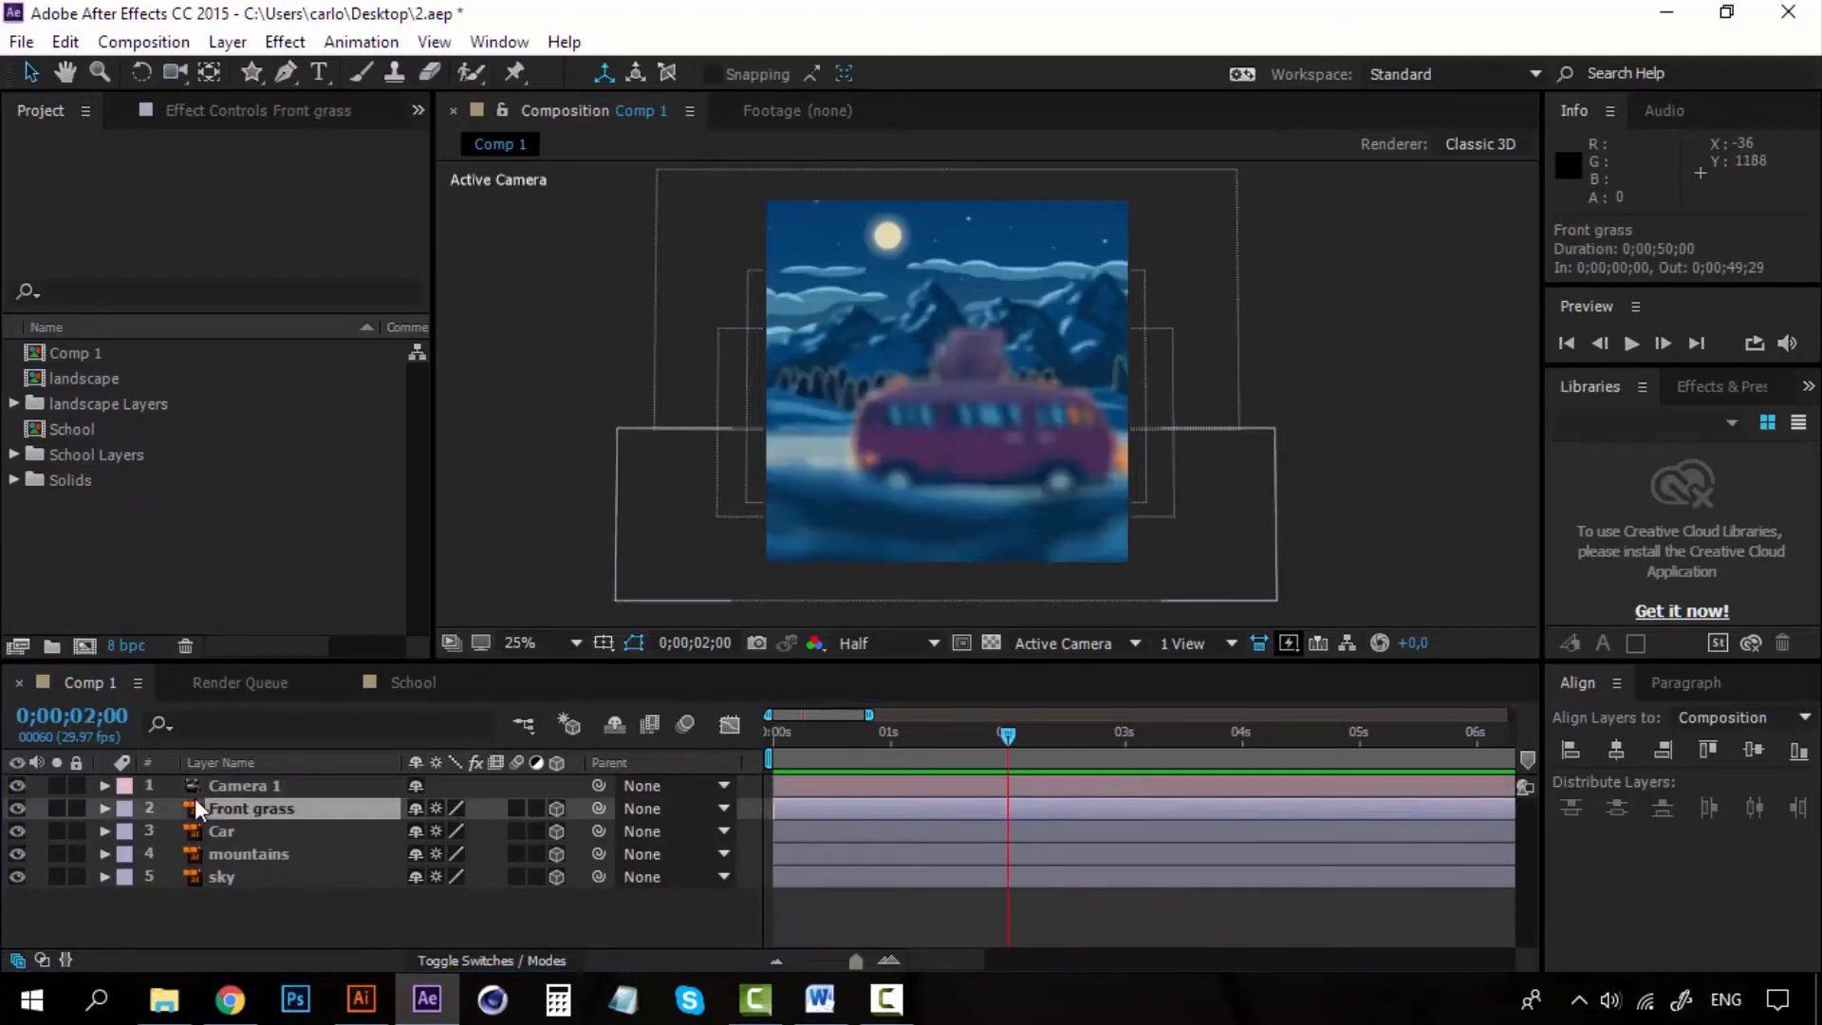
click(248, 785)
right_click(256, 785)
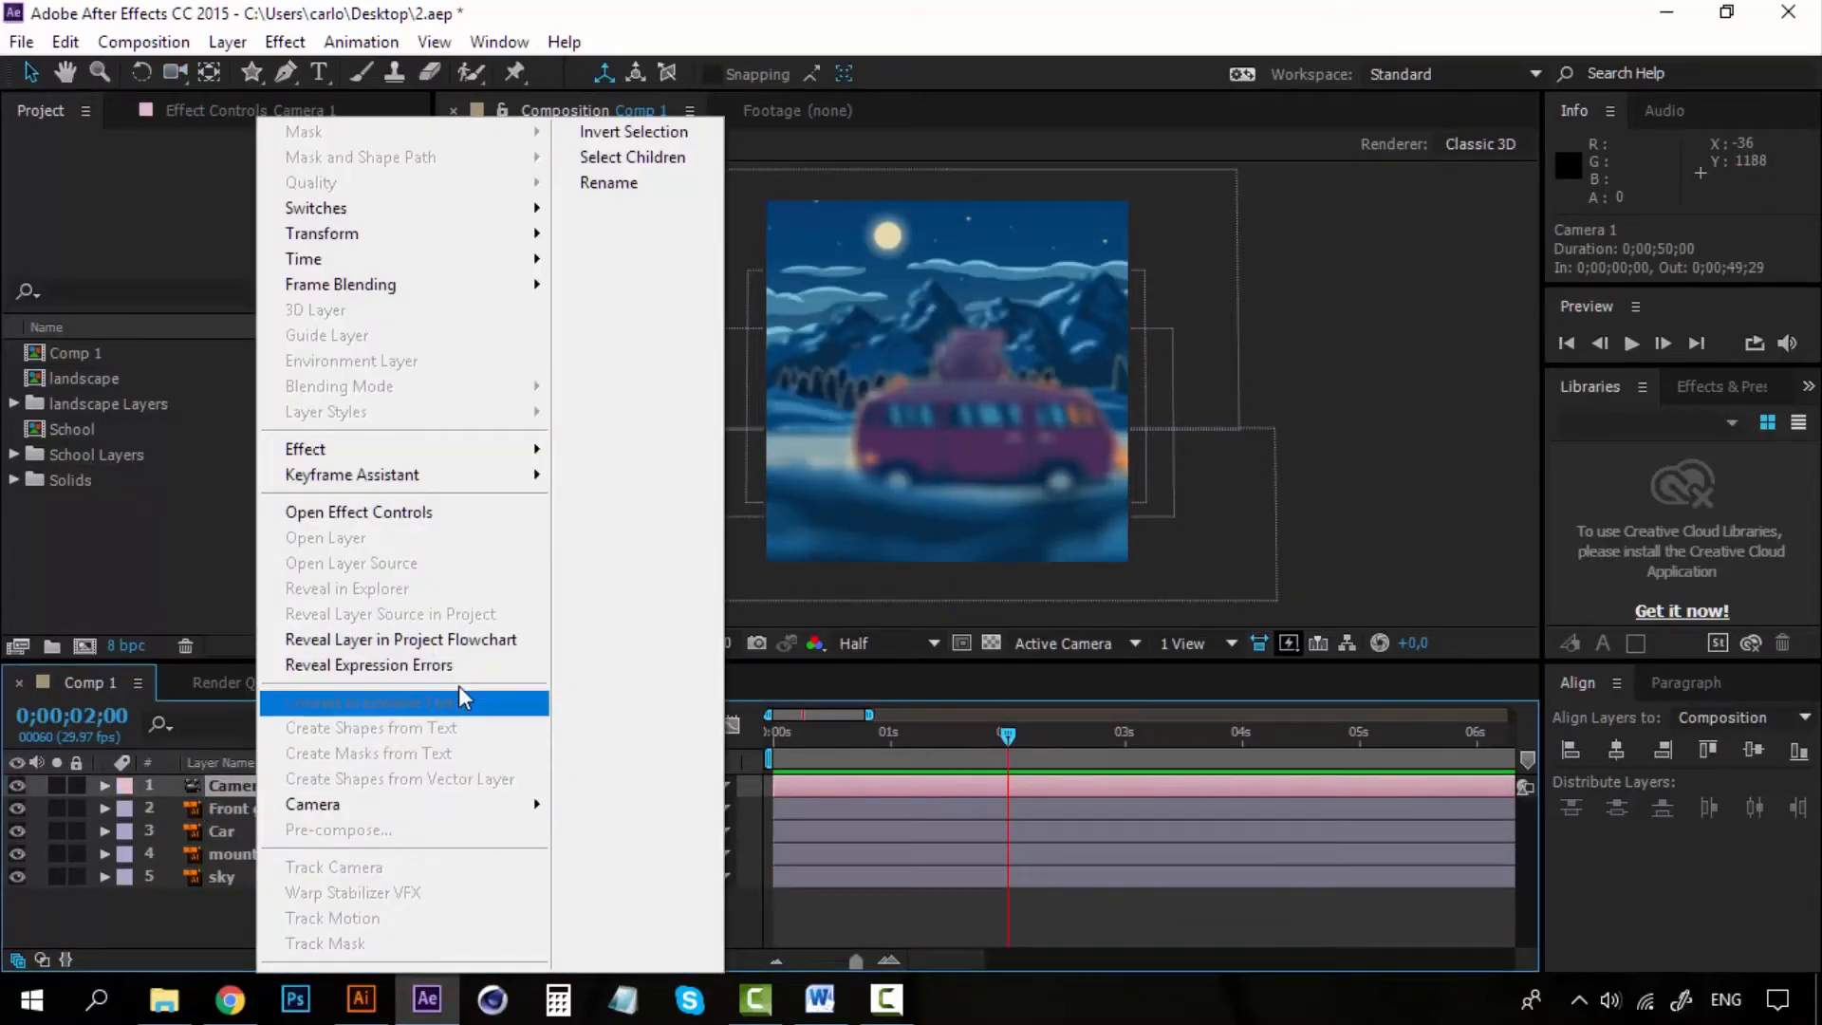
click(239, 788)
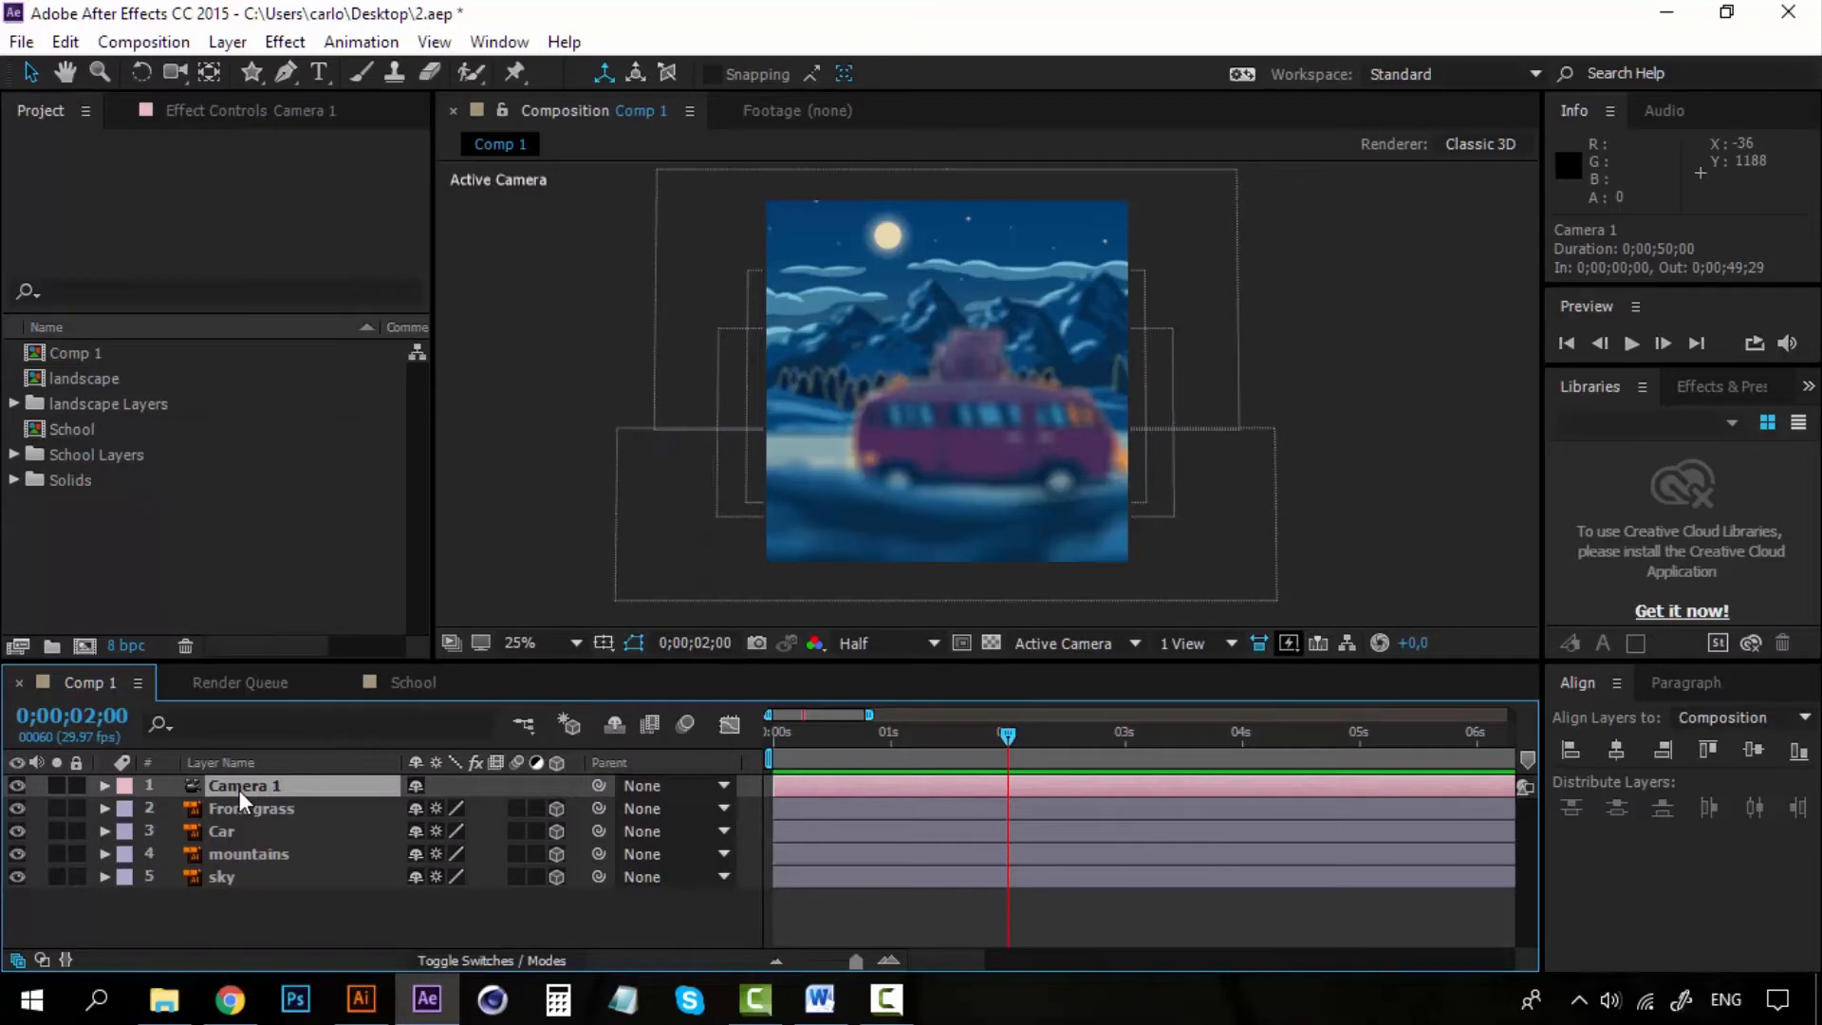
right_click(239, 789)
mouse_move(486, 816)
click(691, 835)
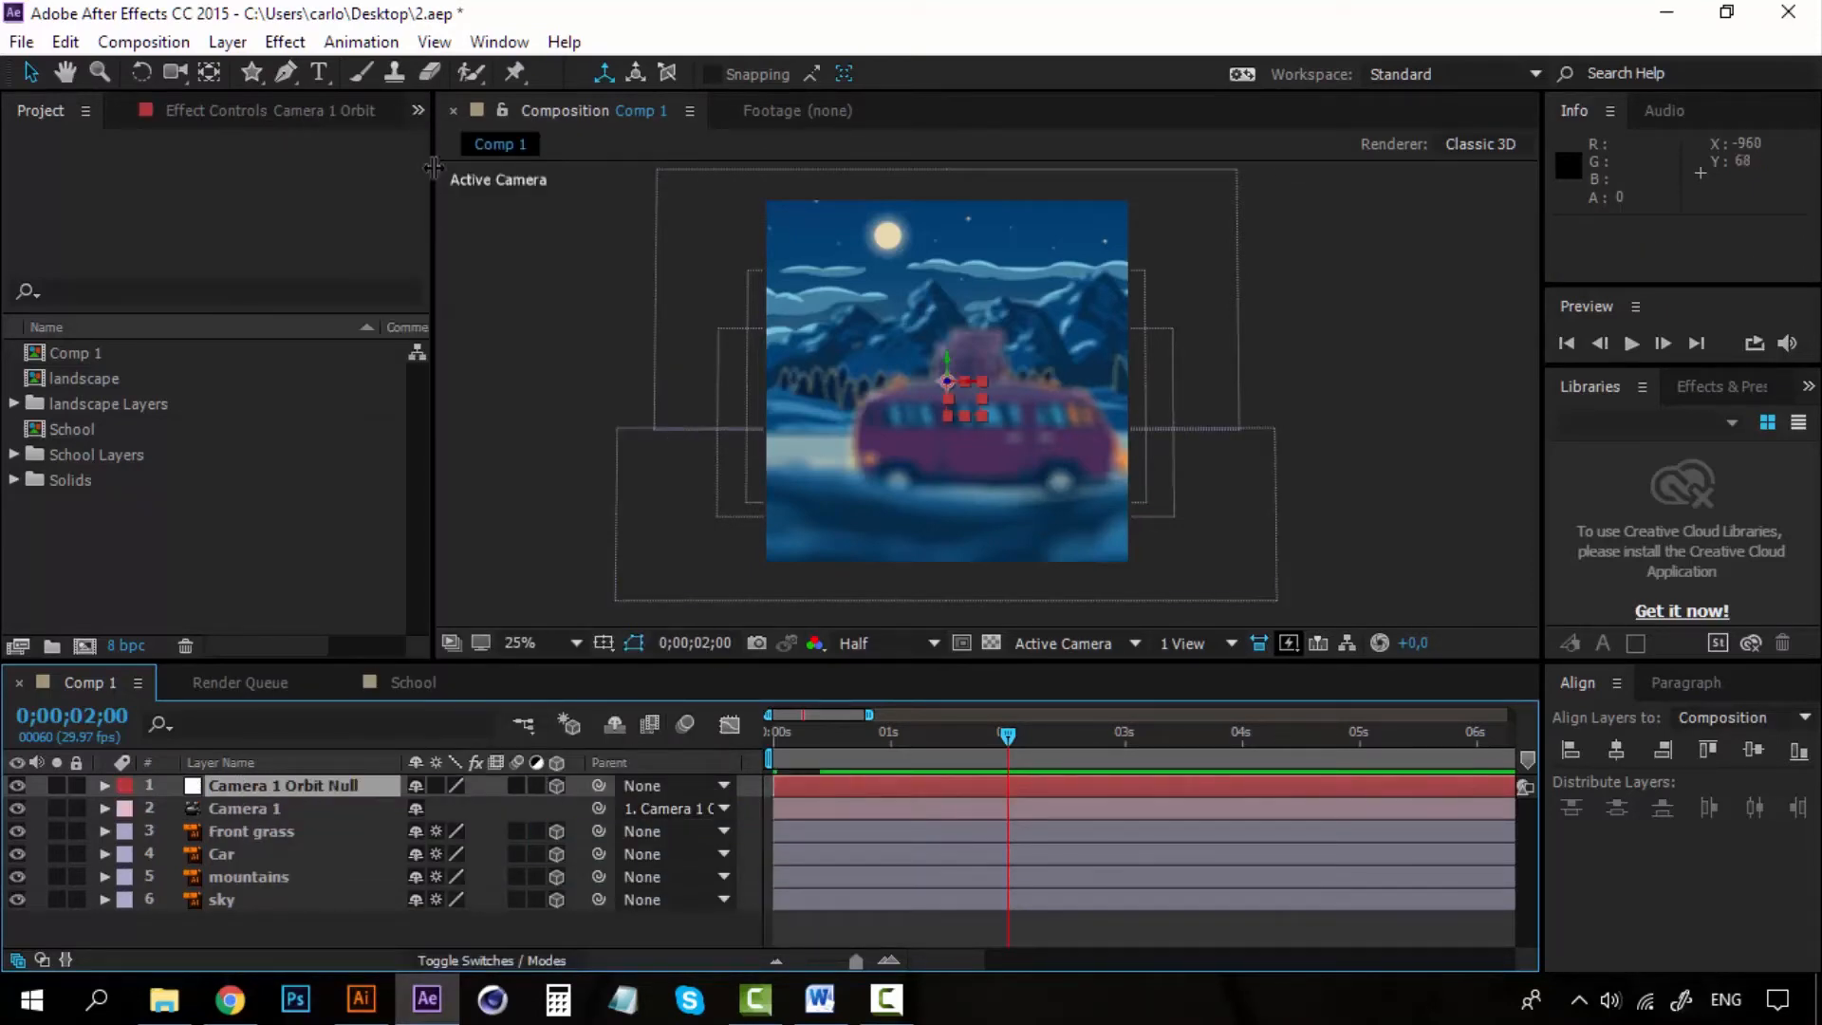
click(1223, 647)
click(1226, 702)
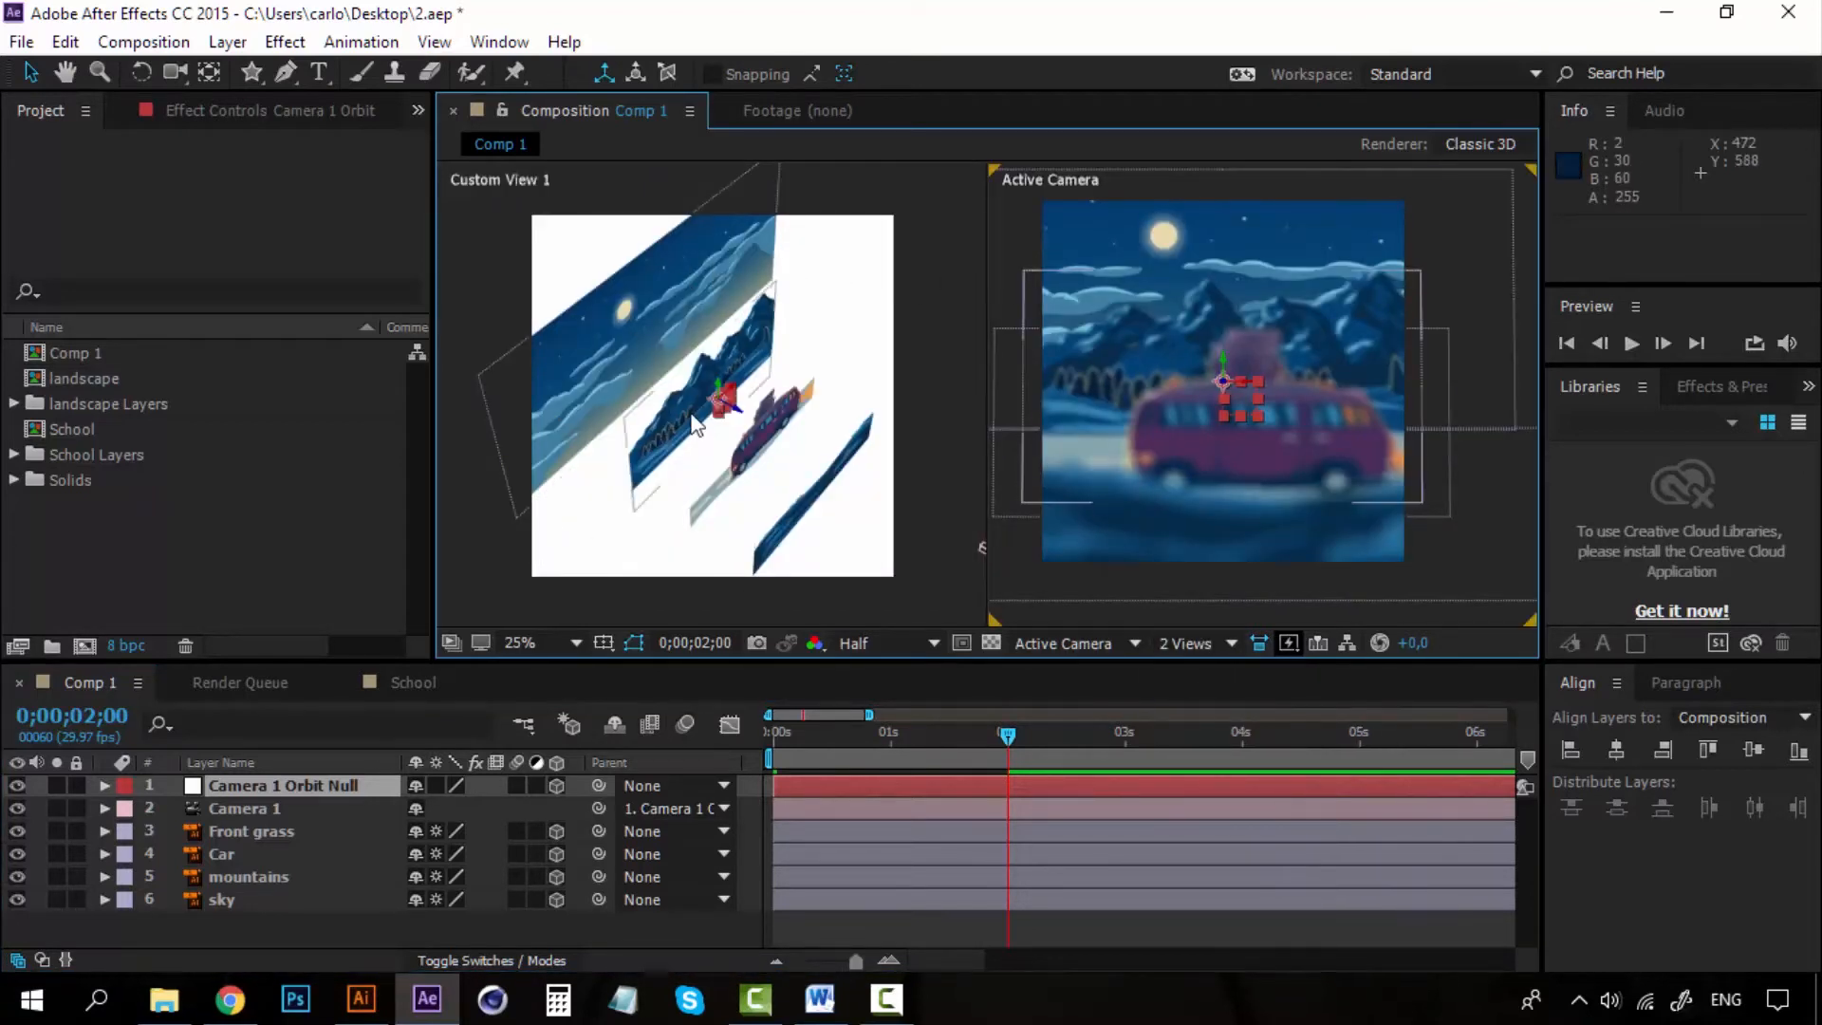
Step: Try moving the orbit null through the layers in Custom View 1, and undo the last move
click(29, 73)
drag(736, 415, 580, 373)
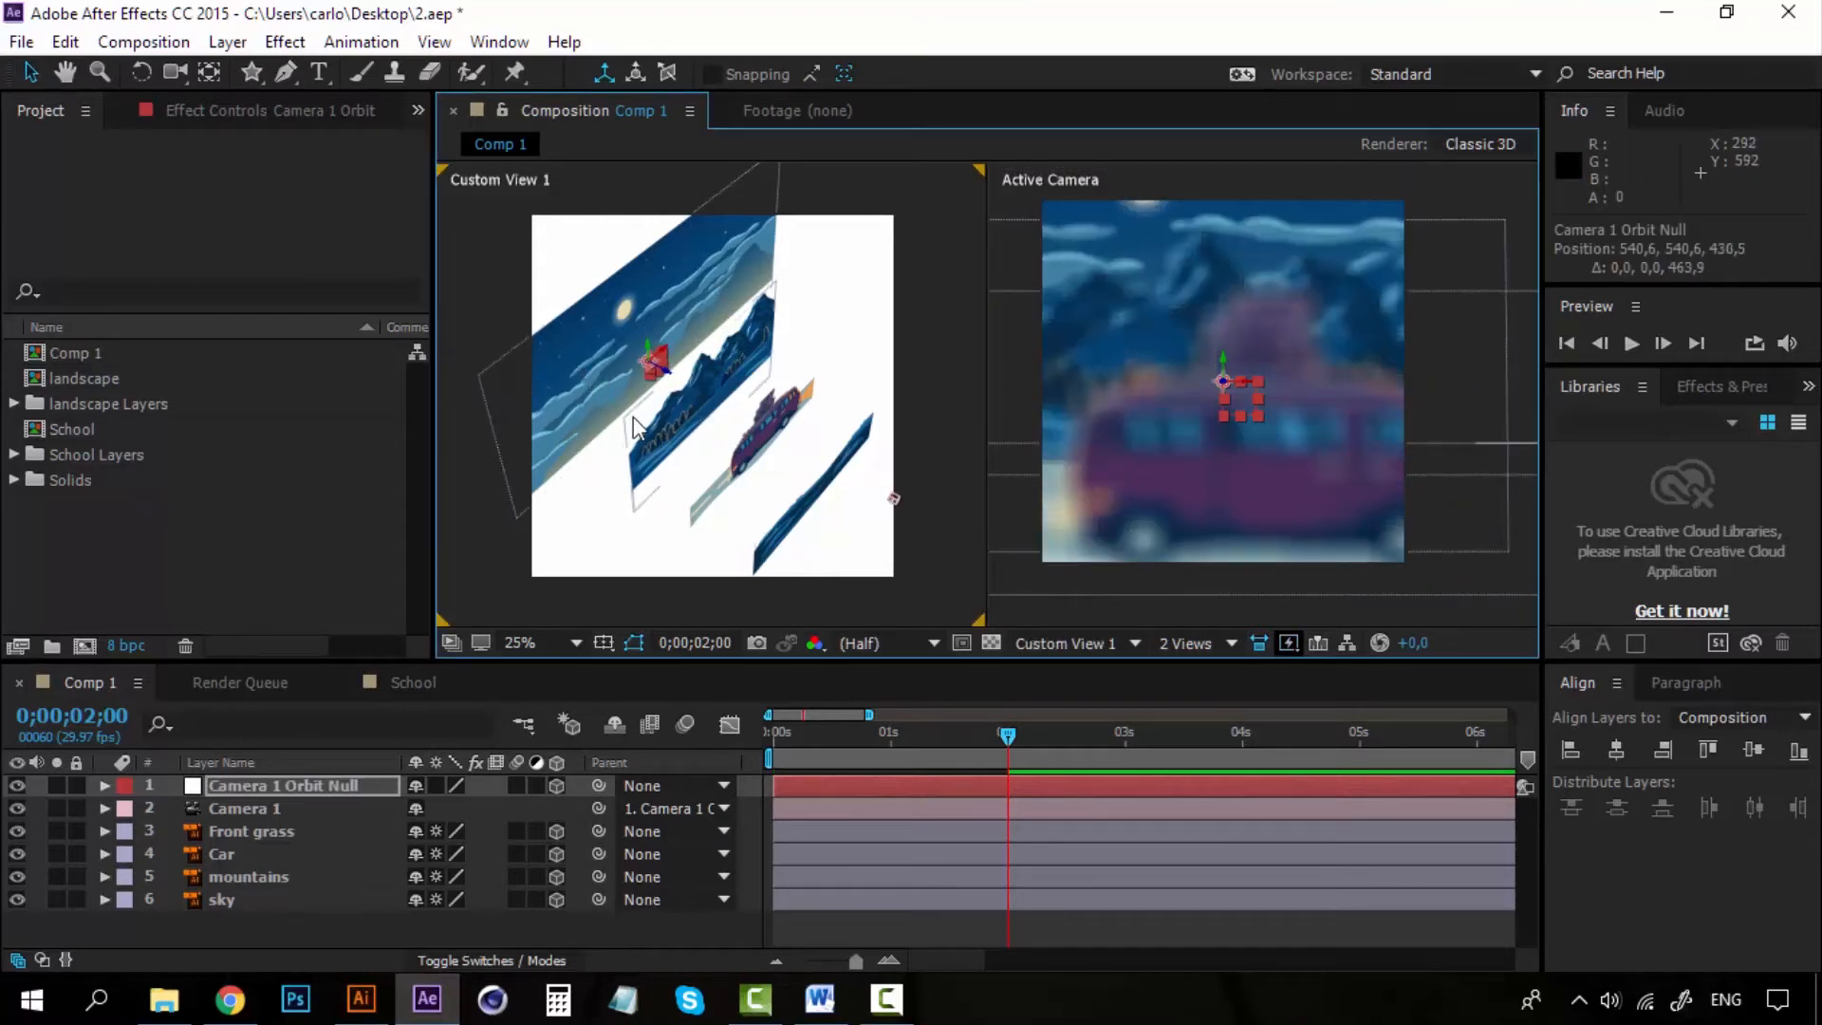
drag(669, 380, 924, 518)
key(ctrl+z)
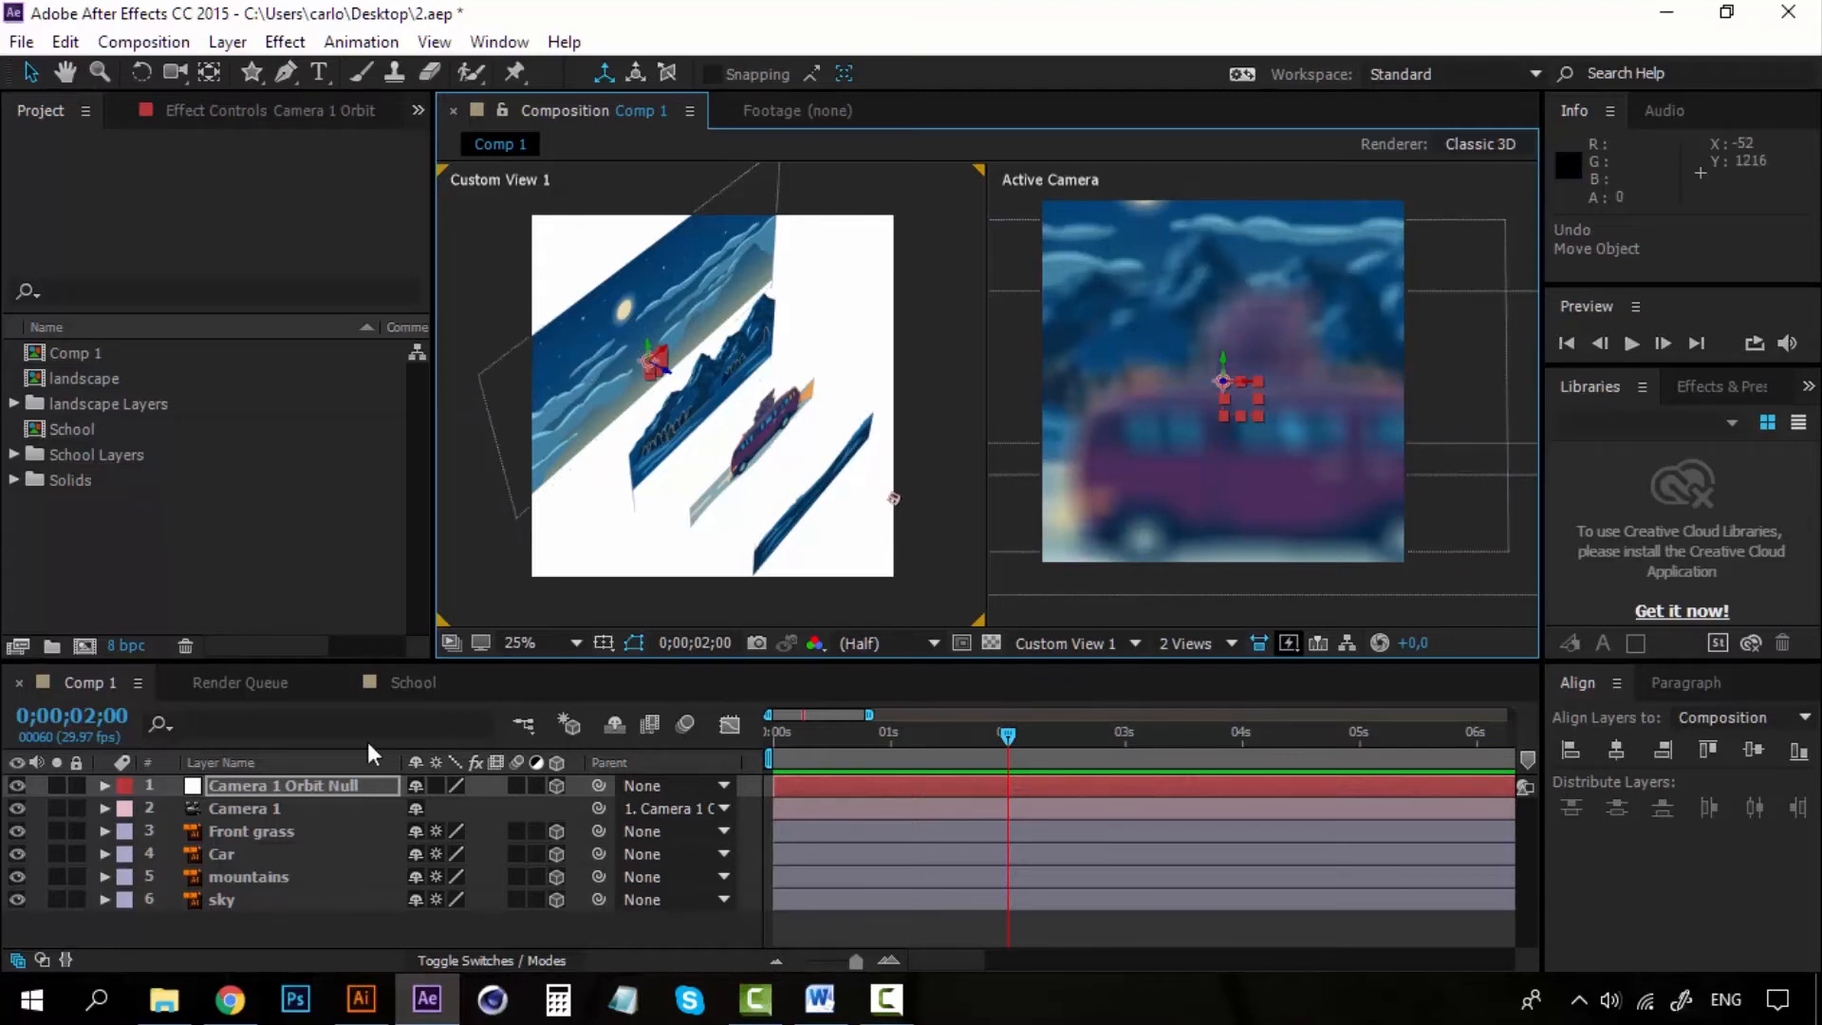
Step: Try keyframing the orbit null's Position at the timeline start and at 0;00;02;00, undoing the keyframes and the null's earlier move
click(342, 784)
key(Home)
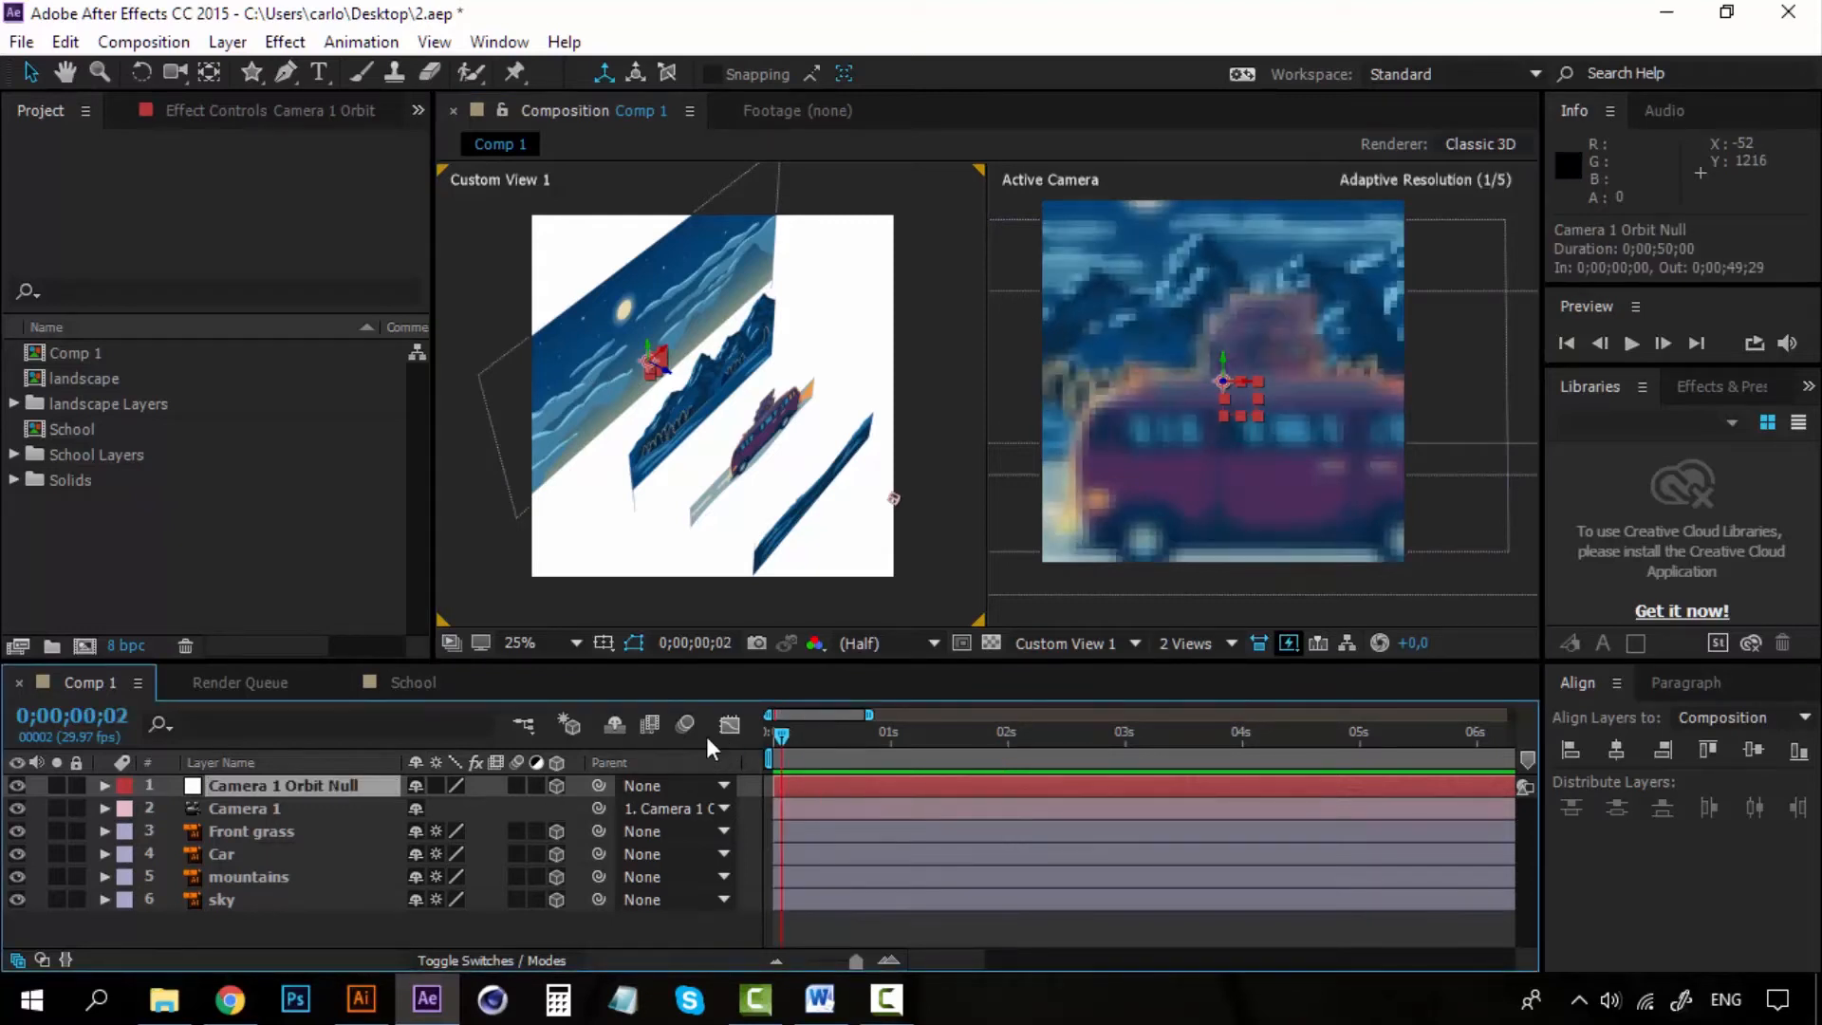
key(p)
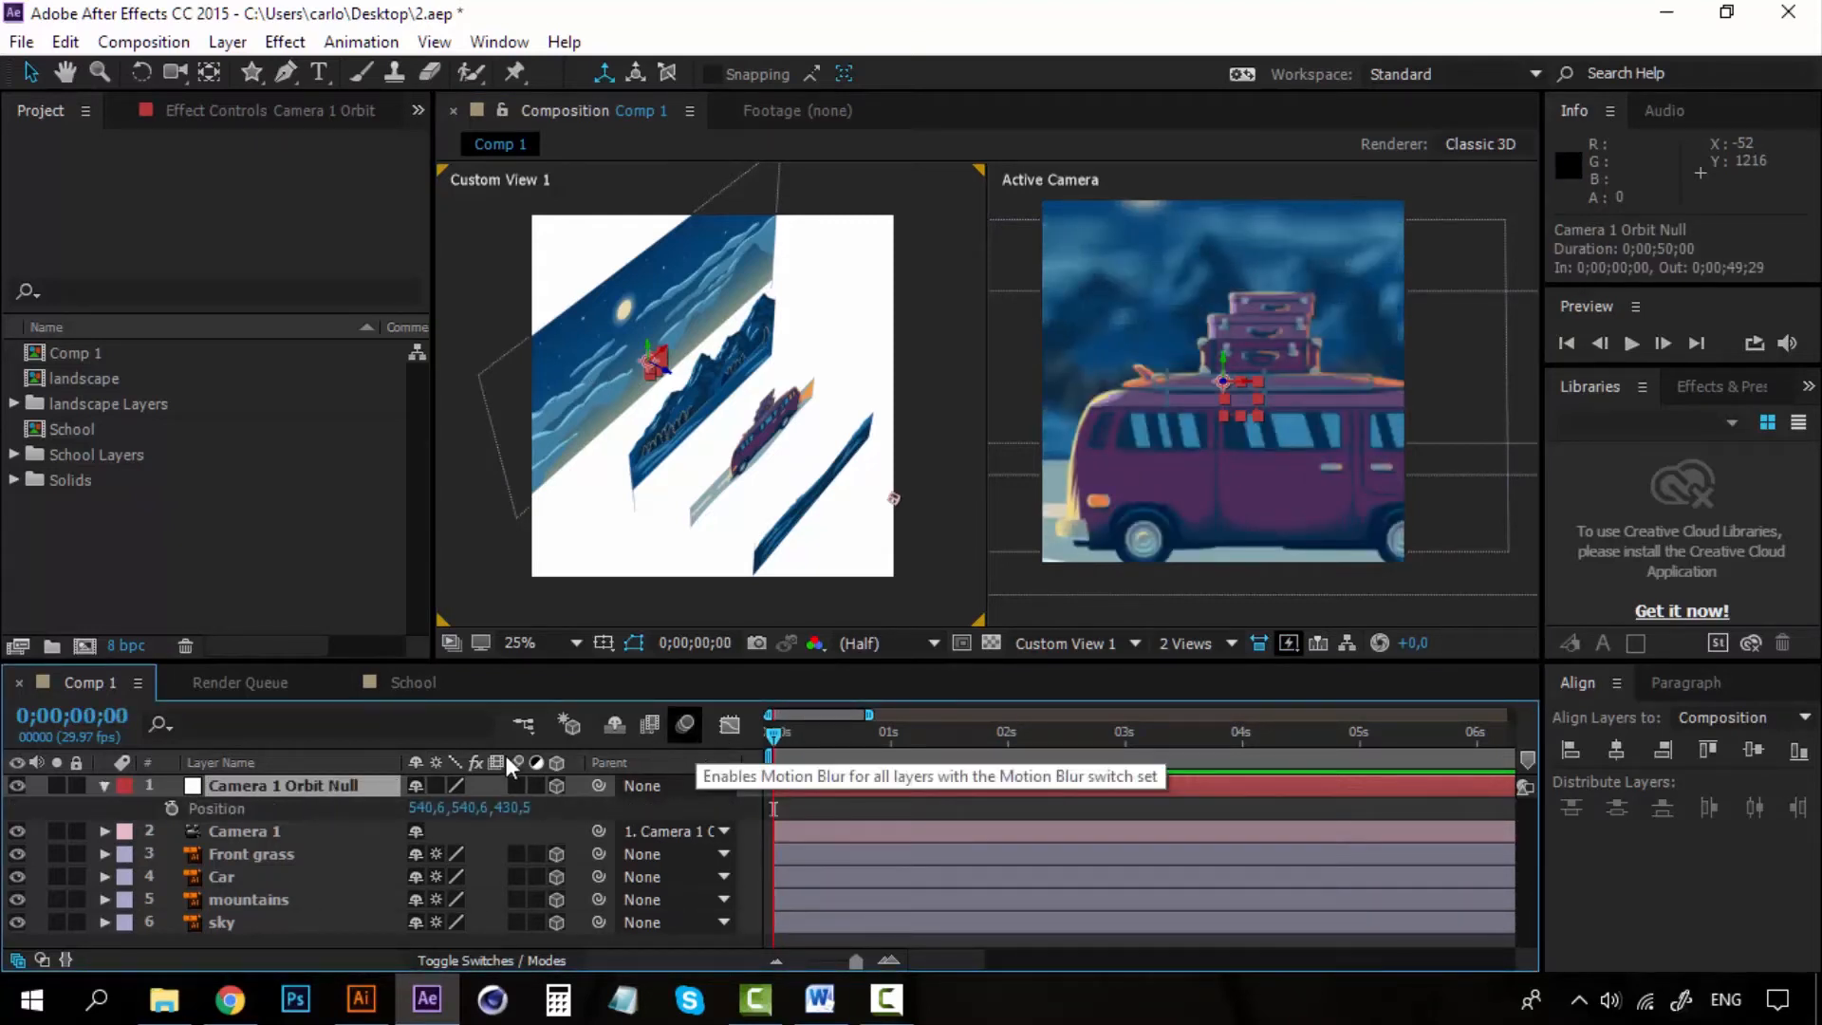
click(172, 808)
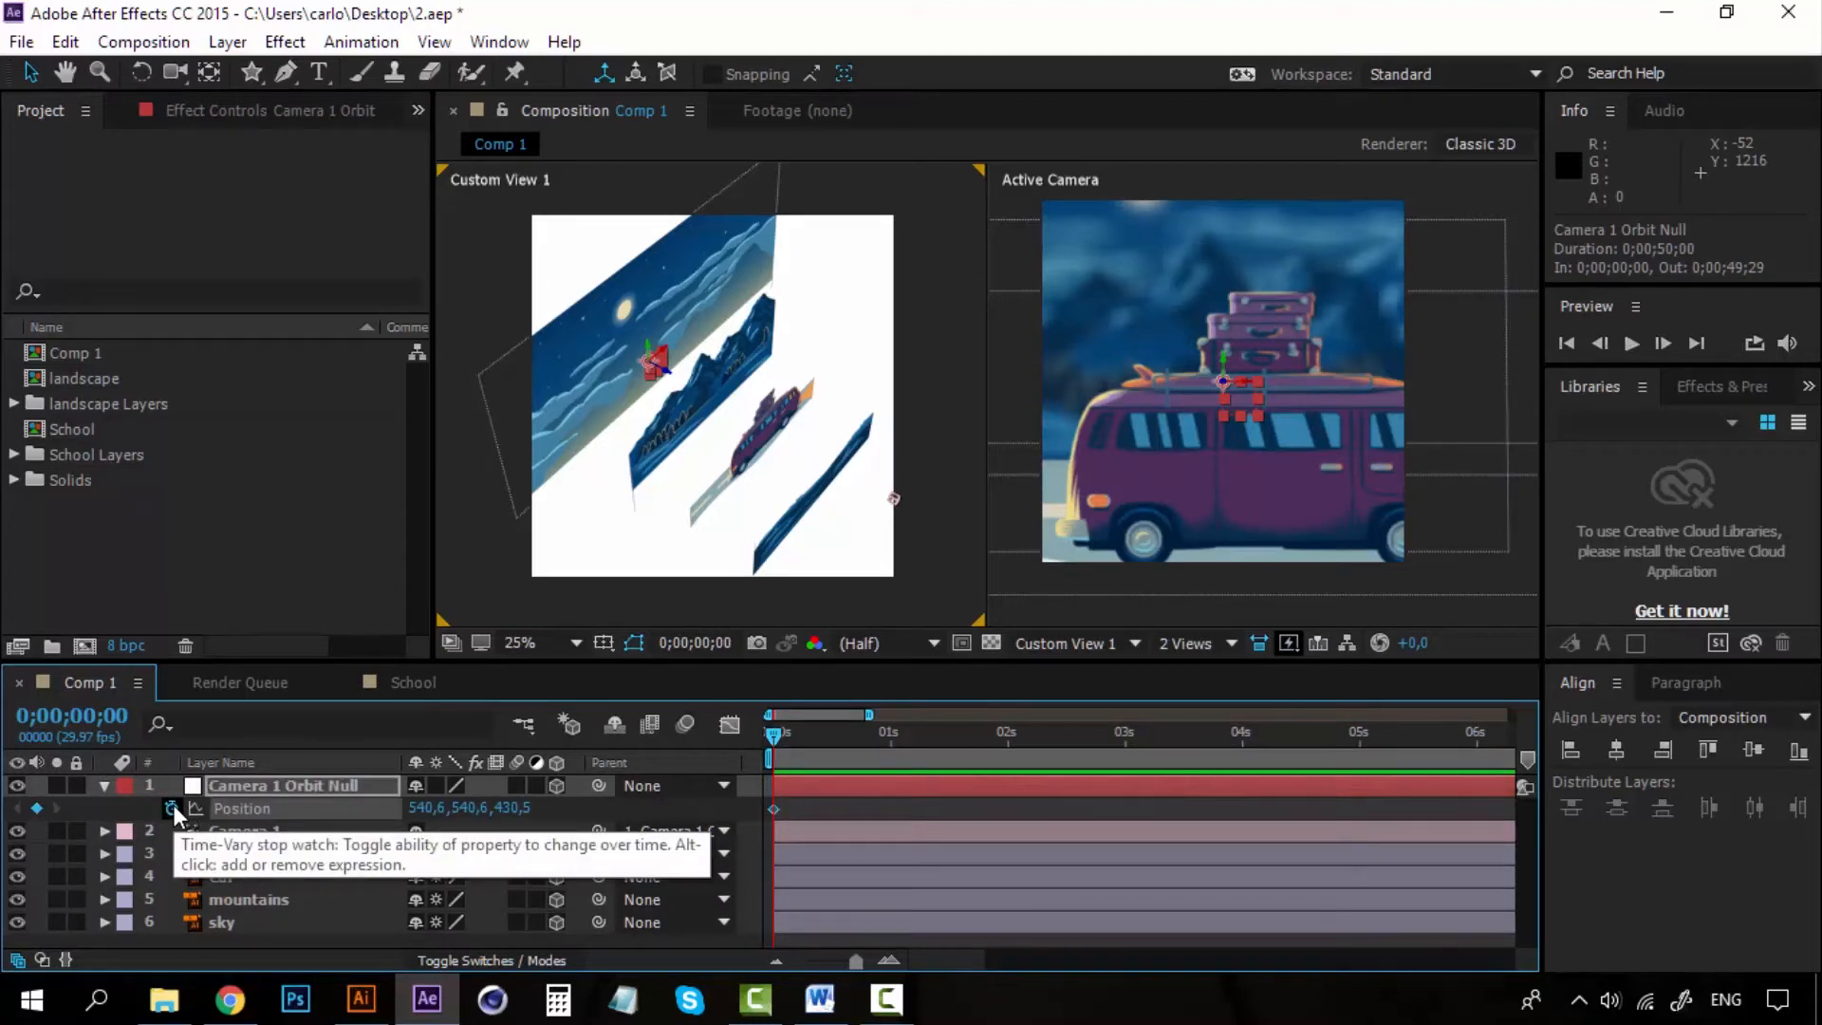
key(ctrl+z)
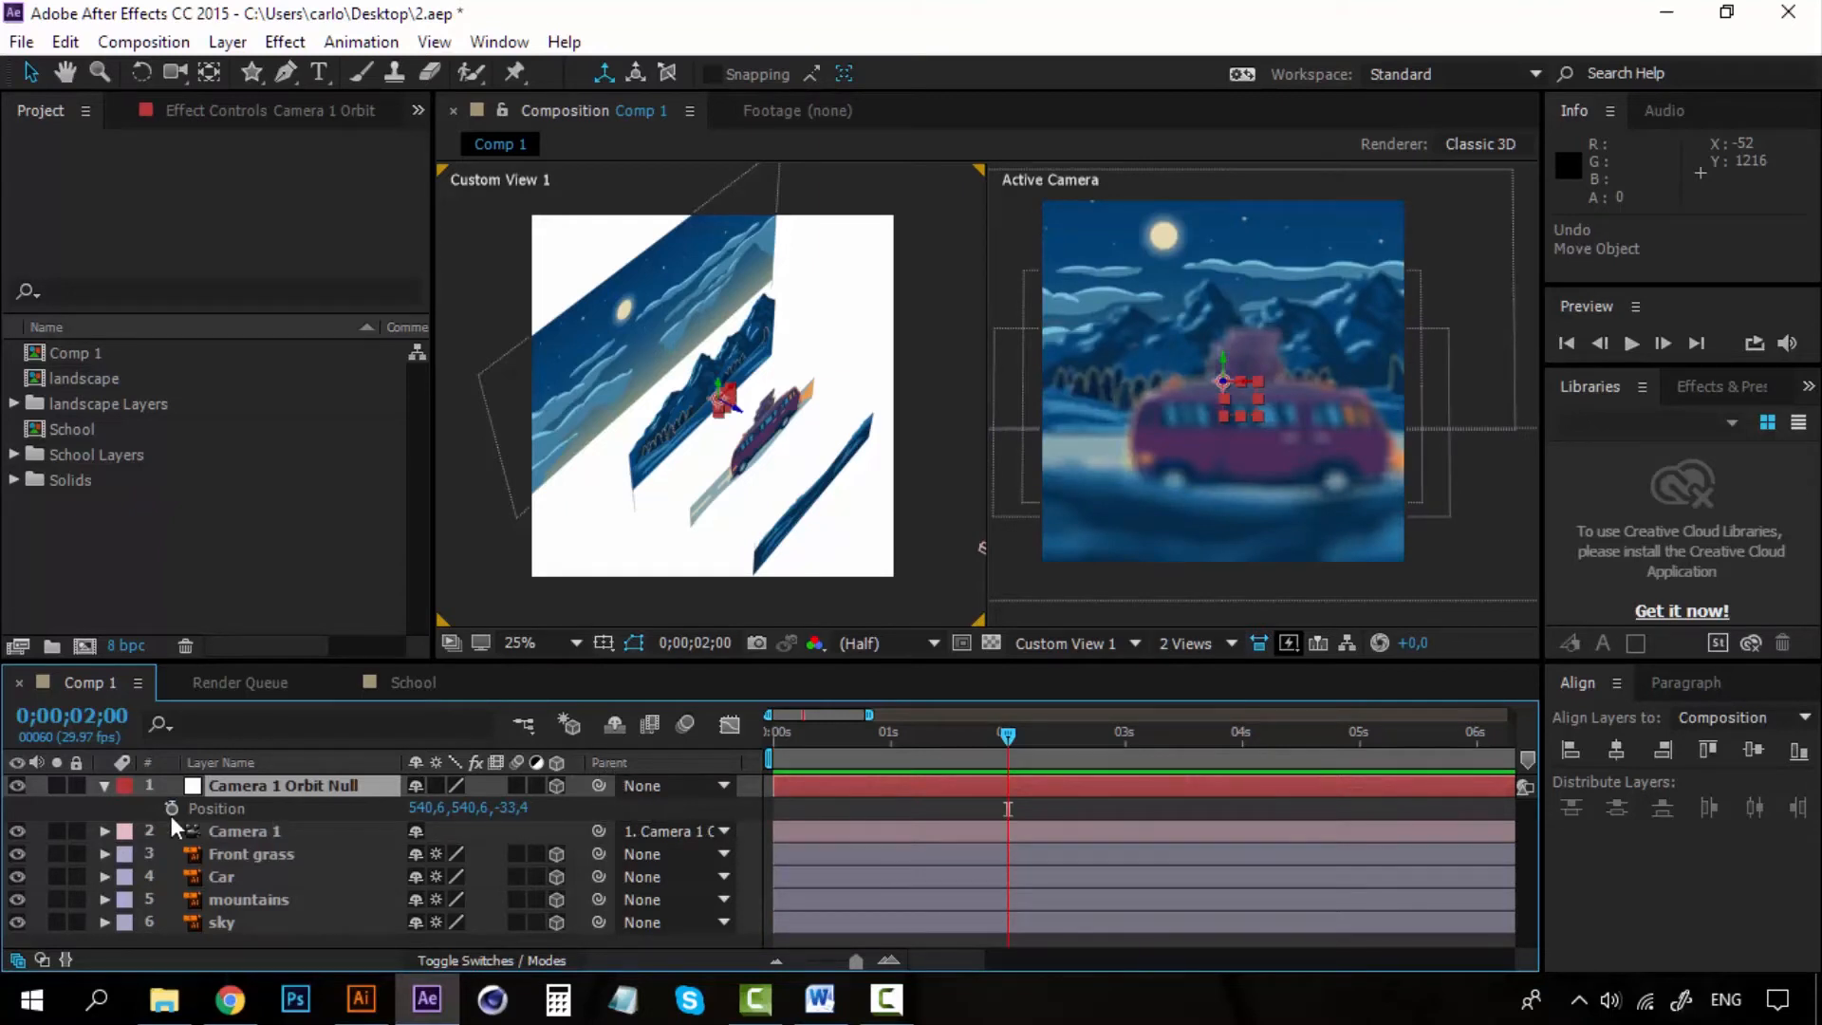
click(171, 814)
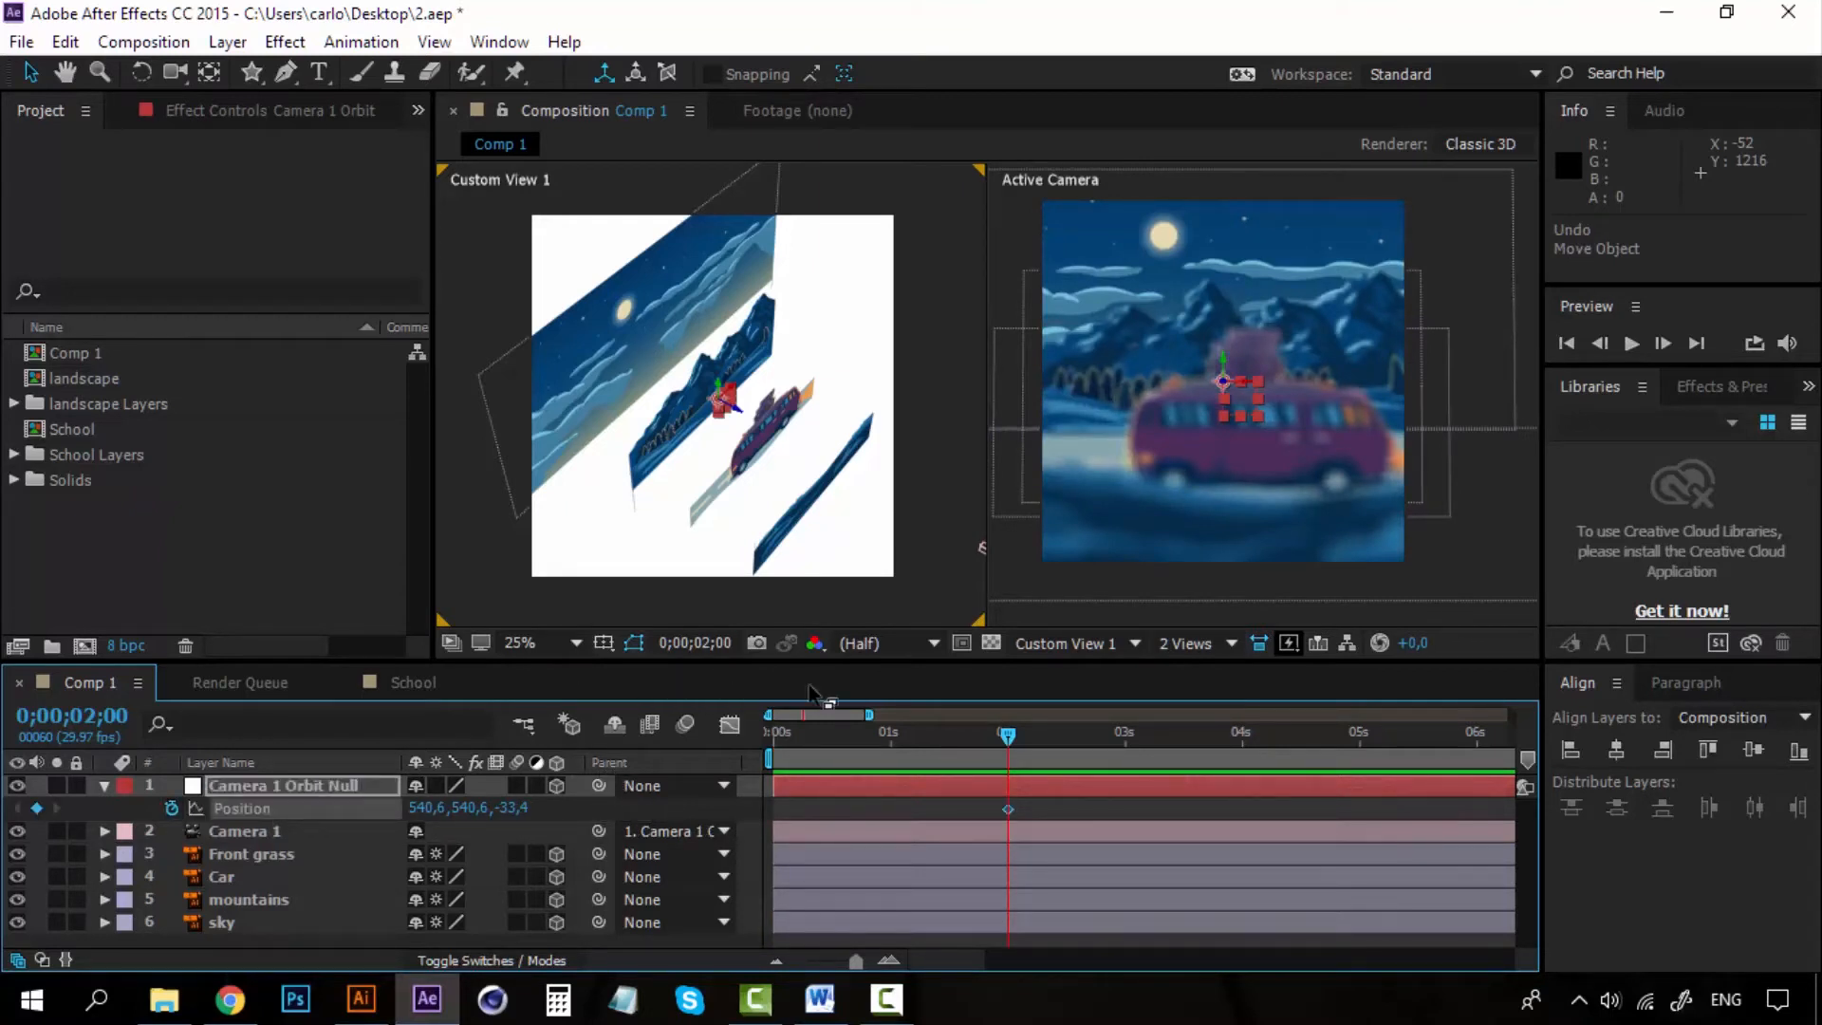
key(ctrl+z)
Step: Keyframe the orbit null's Position at the timeline start, and at 0;00;03;00 with its Z value at about 1550.6
drag(1009, 734, 721, 745)
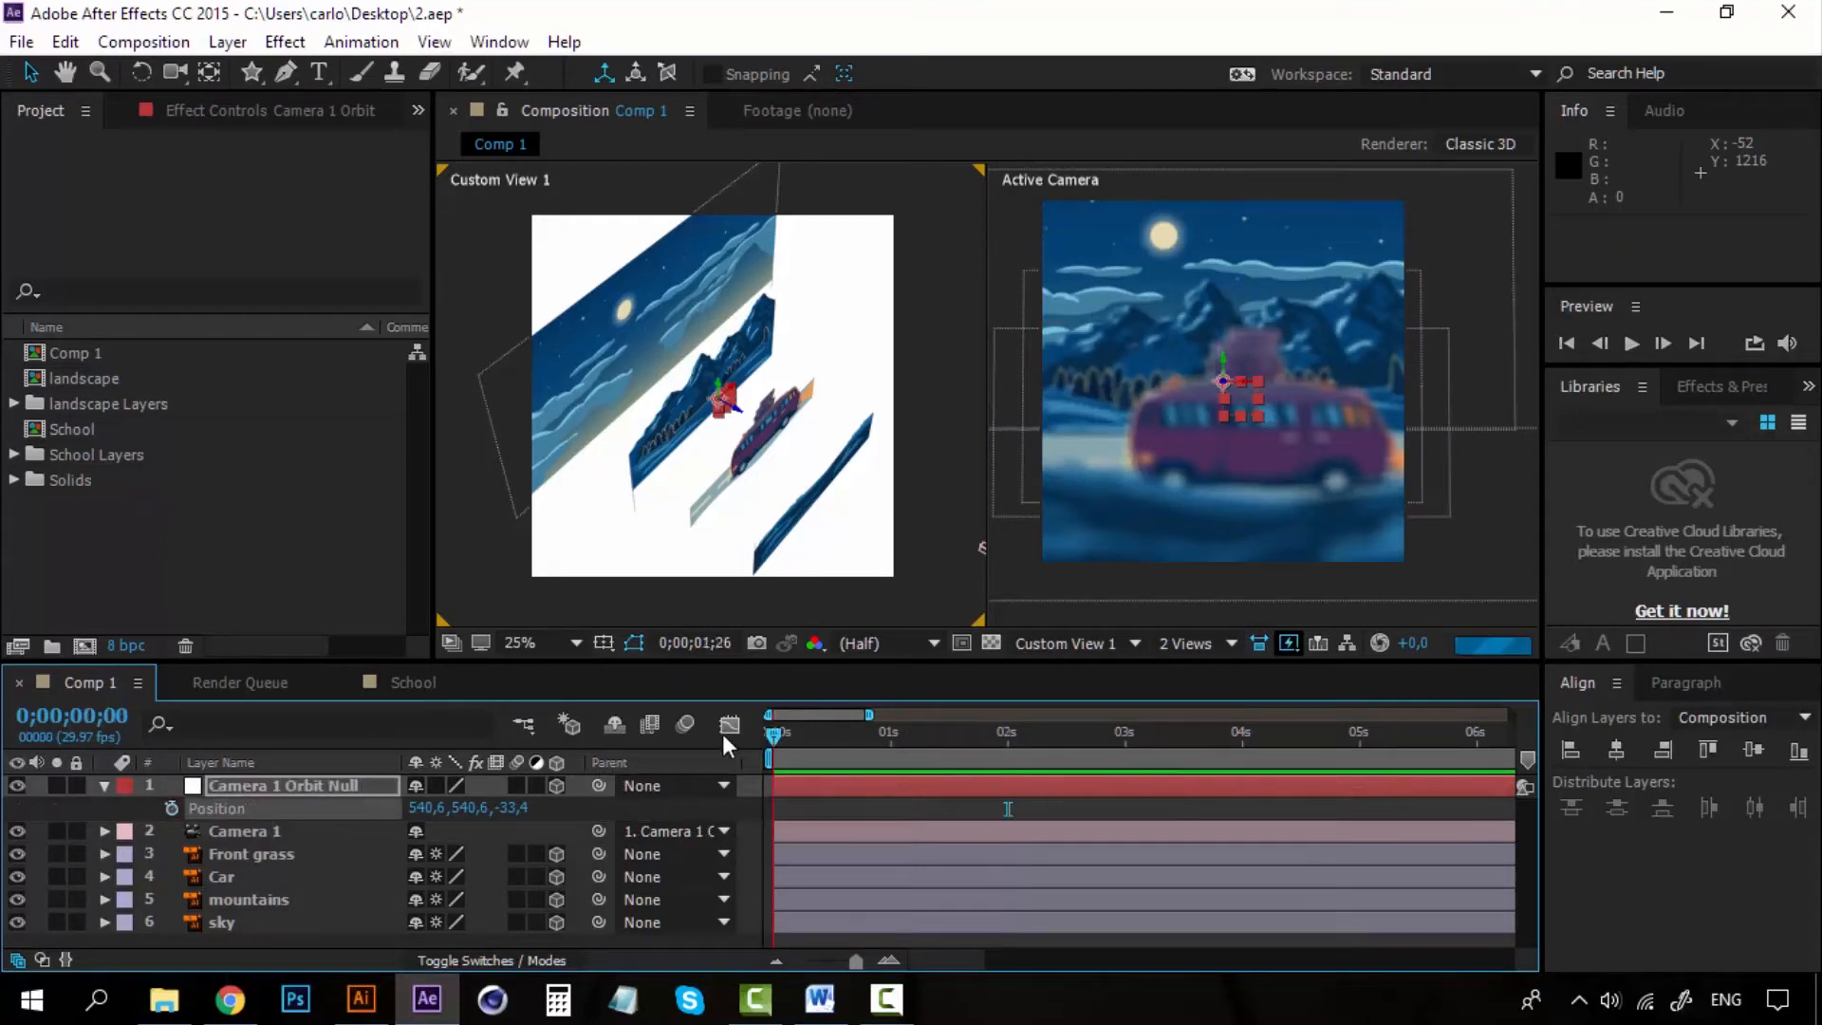
click(171, 809)
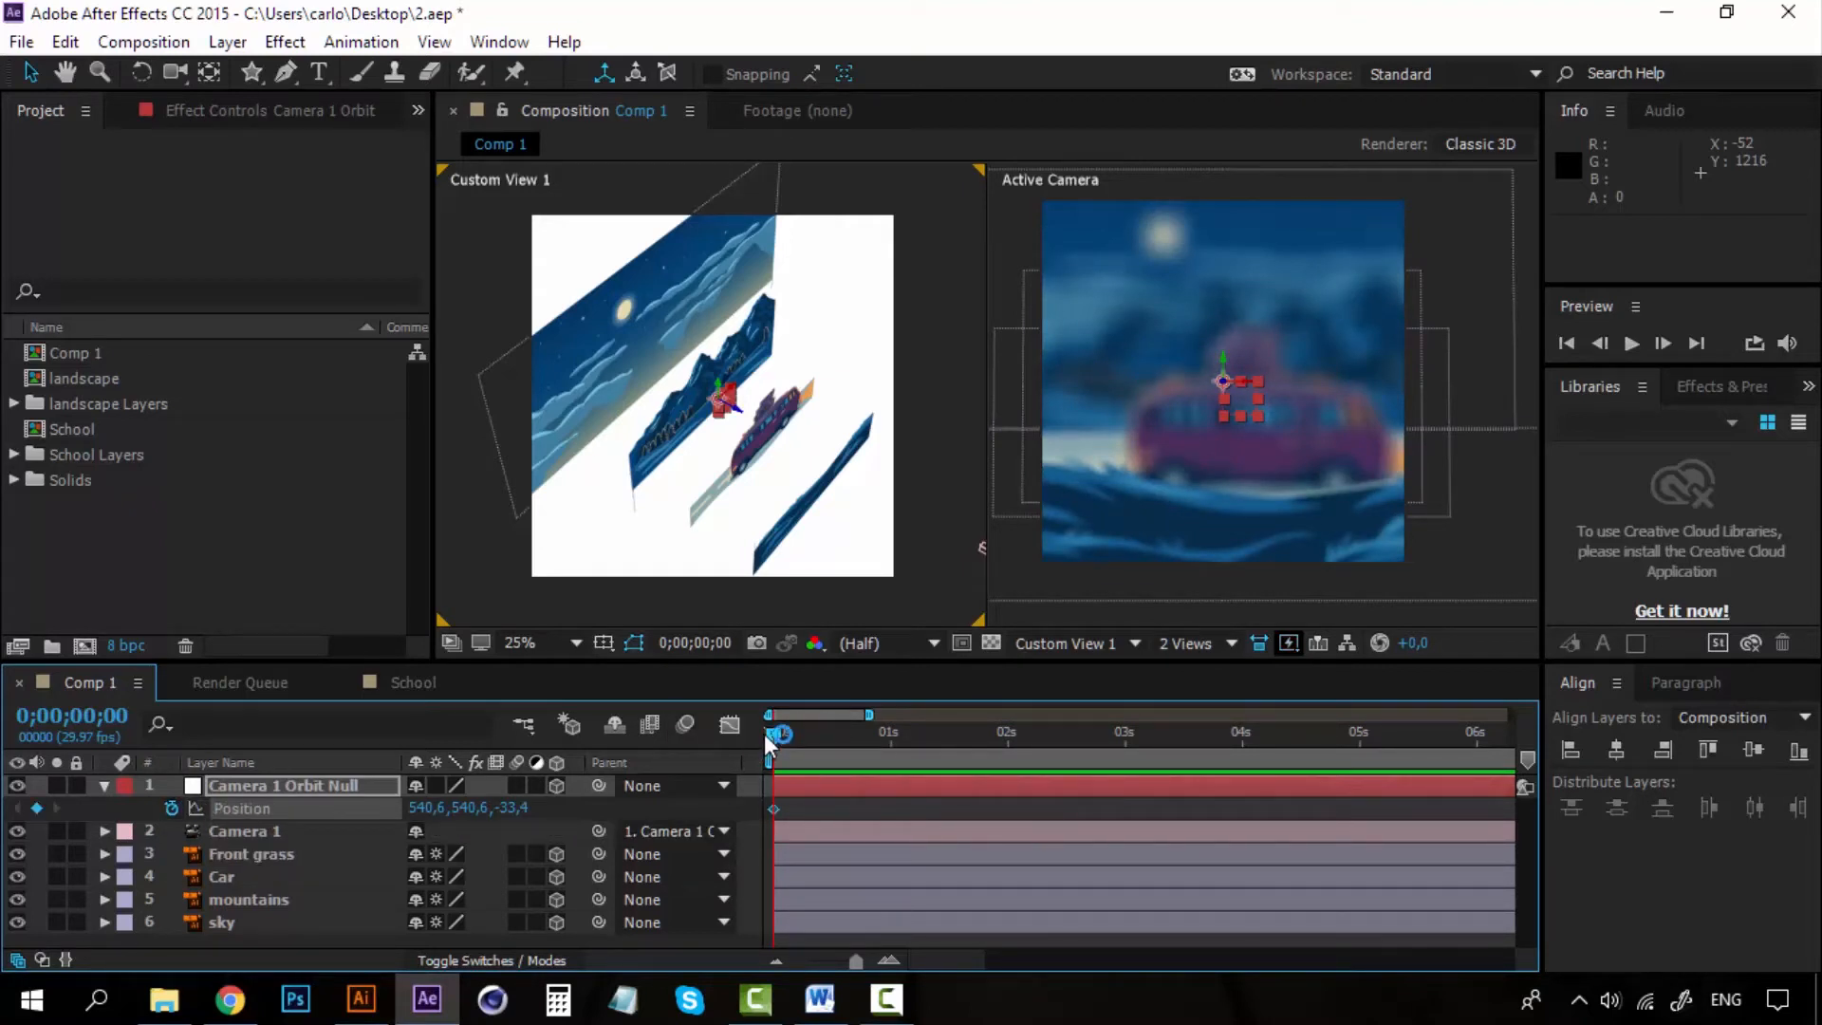
drag(765, 733, 1124, 732)
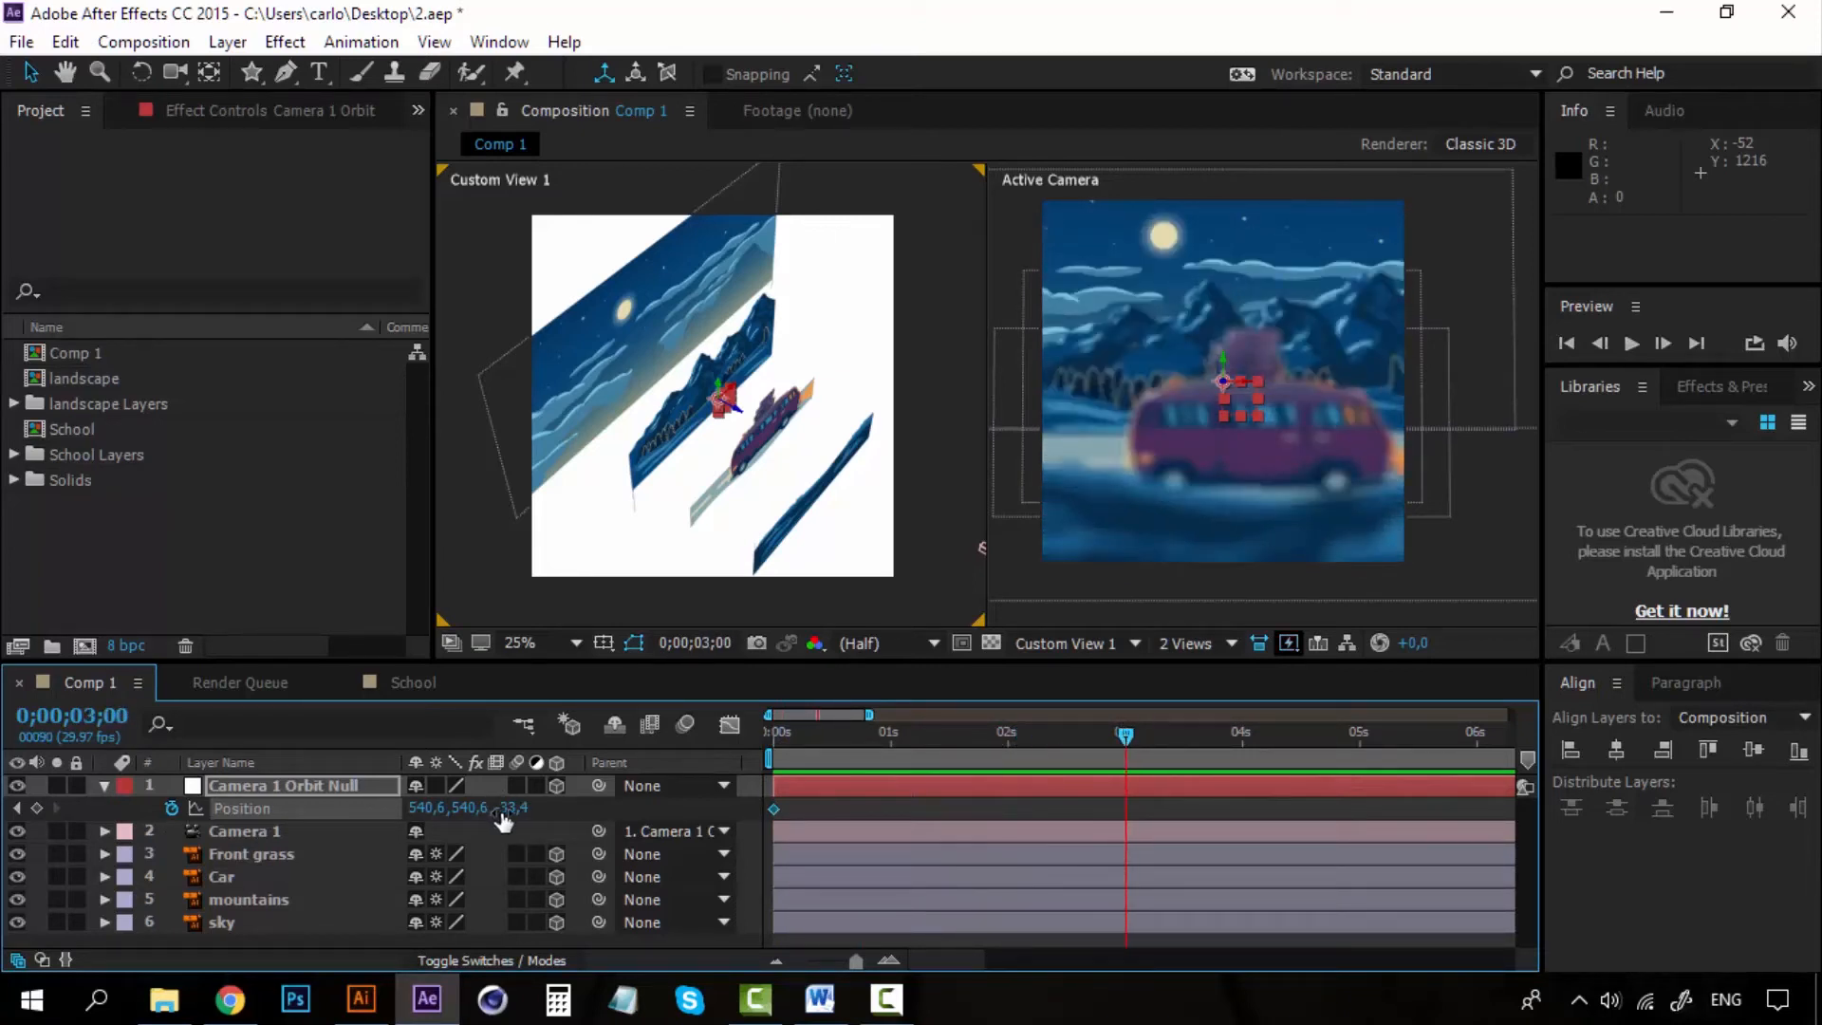
drag(515, 808, 1095, 806)
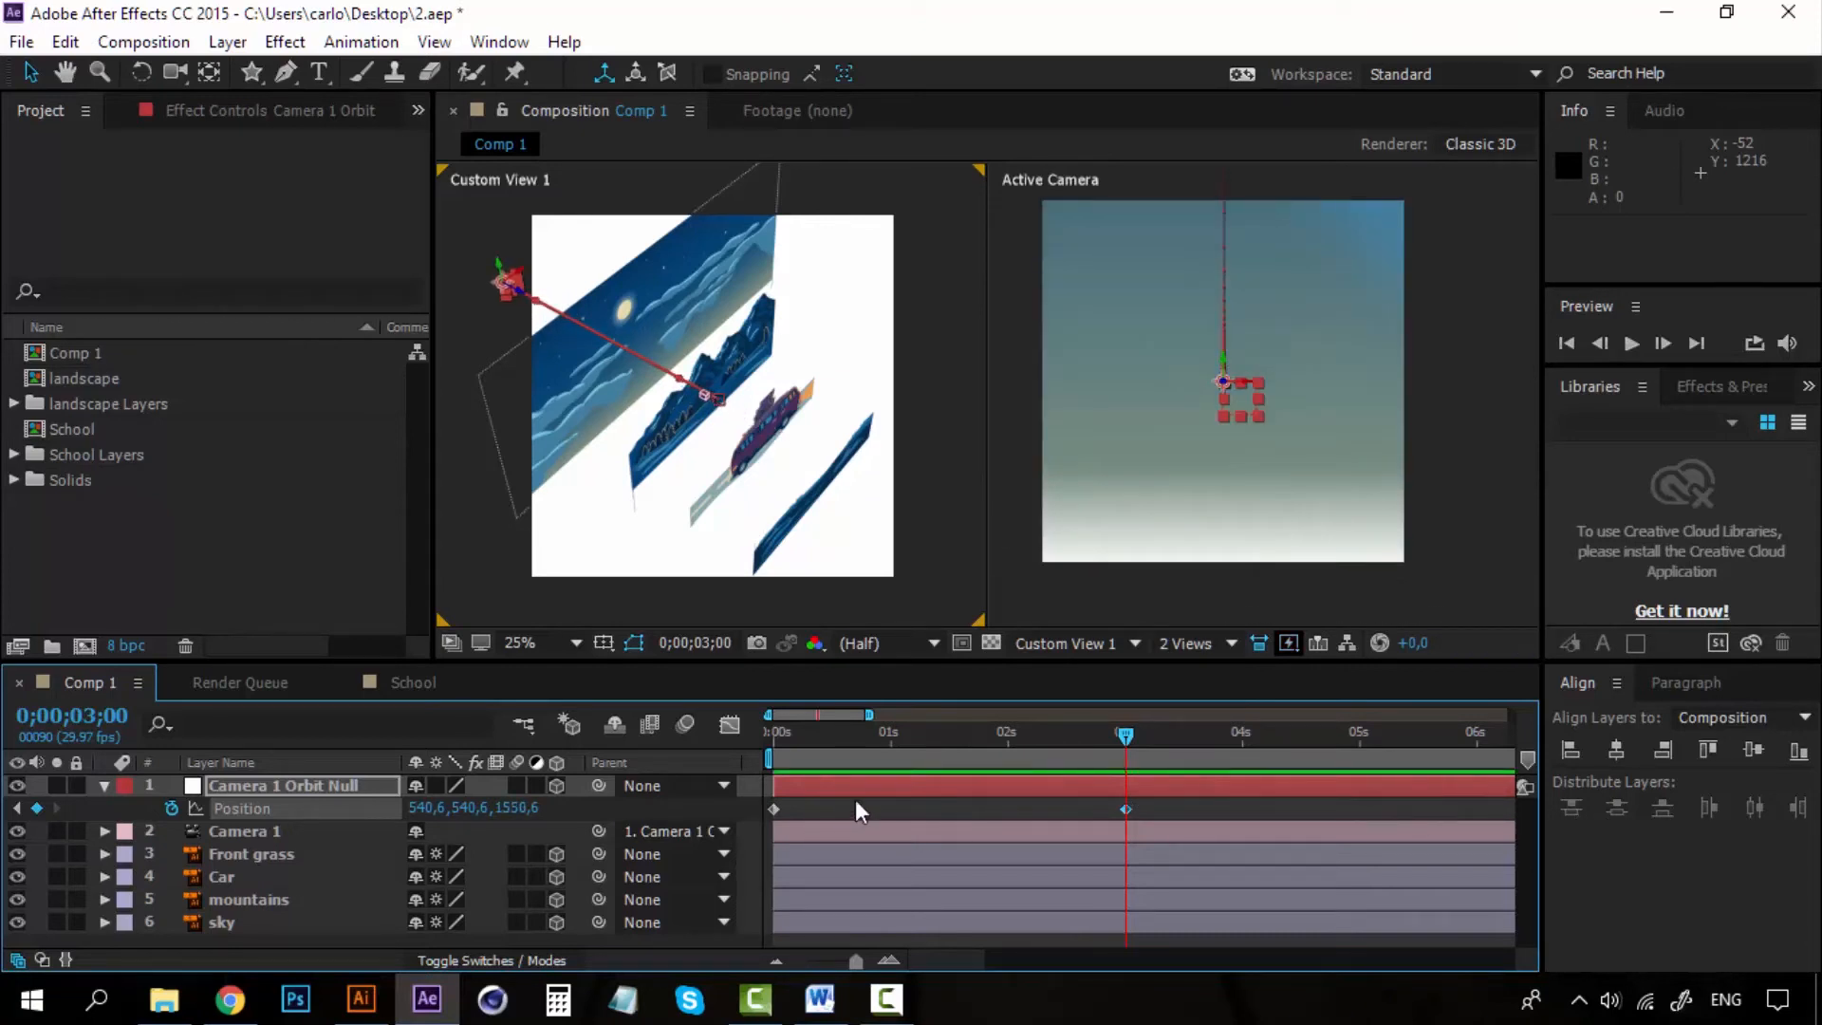
Step: Raise the orbit null at 0;00;03;00 by setting its Y position to about -367.4
mouse_move(1129, 734)
mouse_down()
mouse_move(736, 736)
mouse_move(1126, 739)
mouse_up()
drag(474, 807, 15, 767)
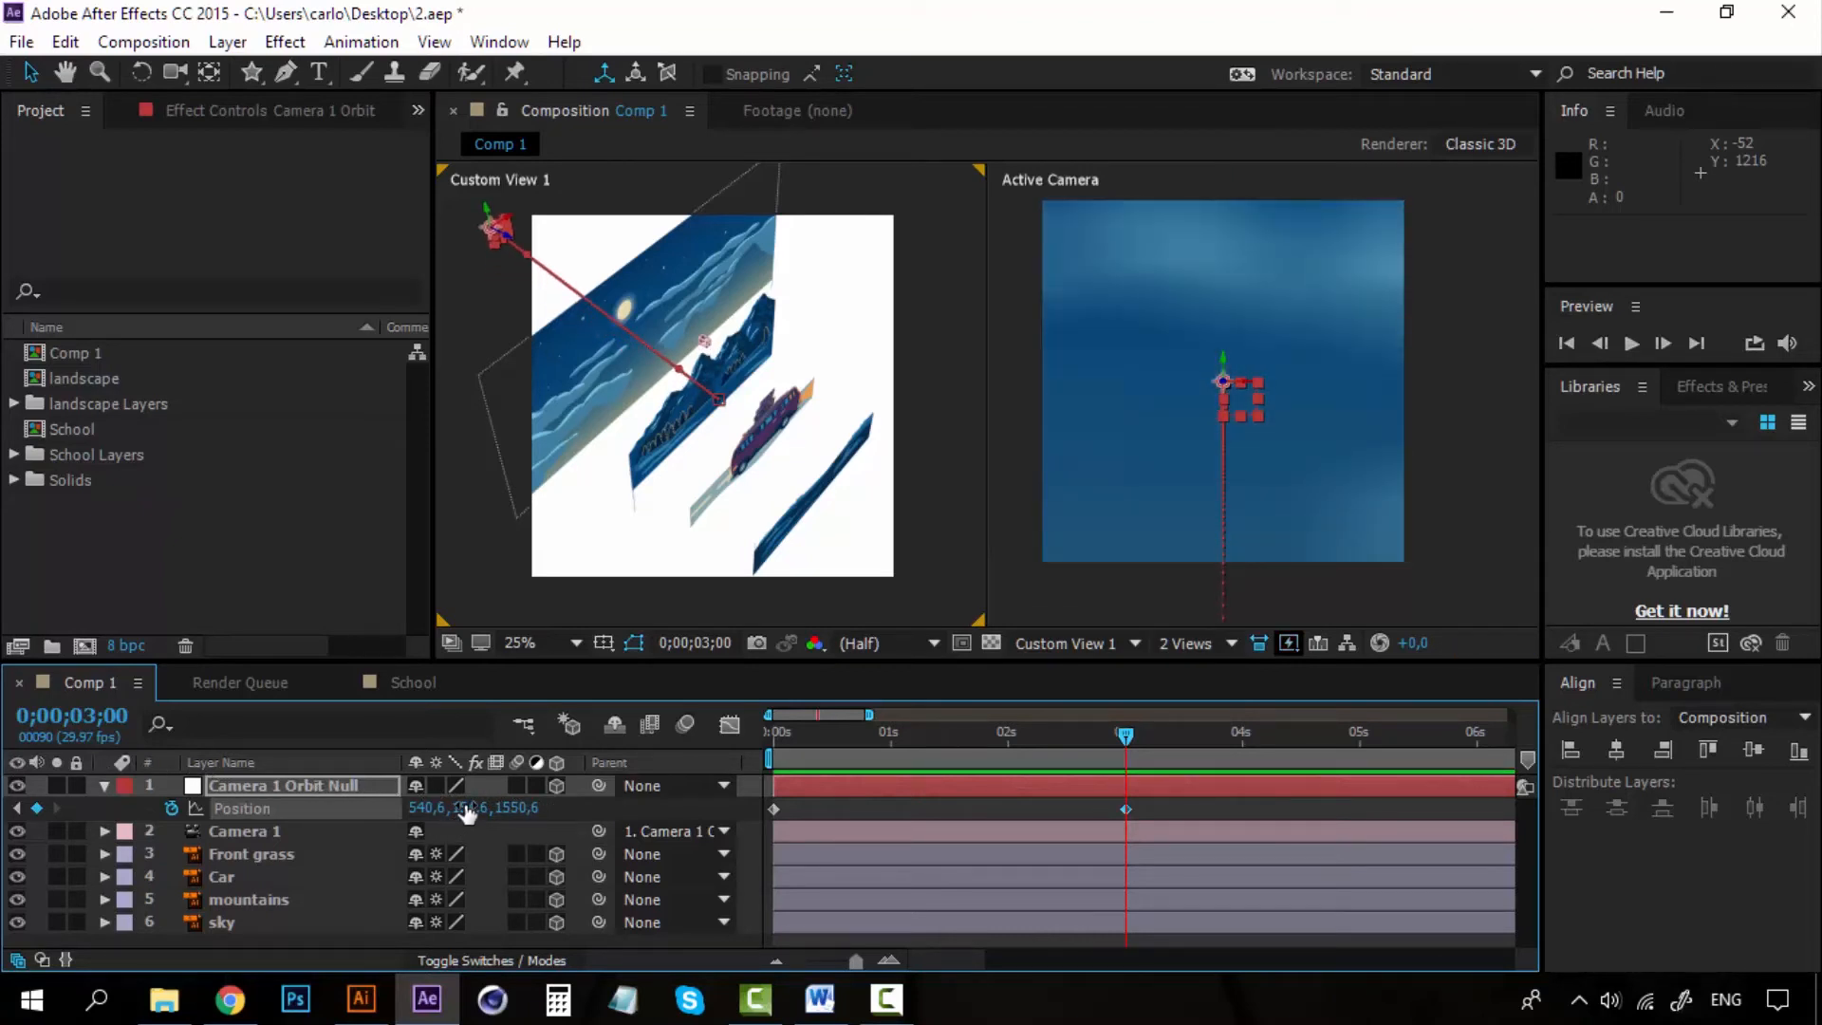
drag(464, 810, 19, 837)
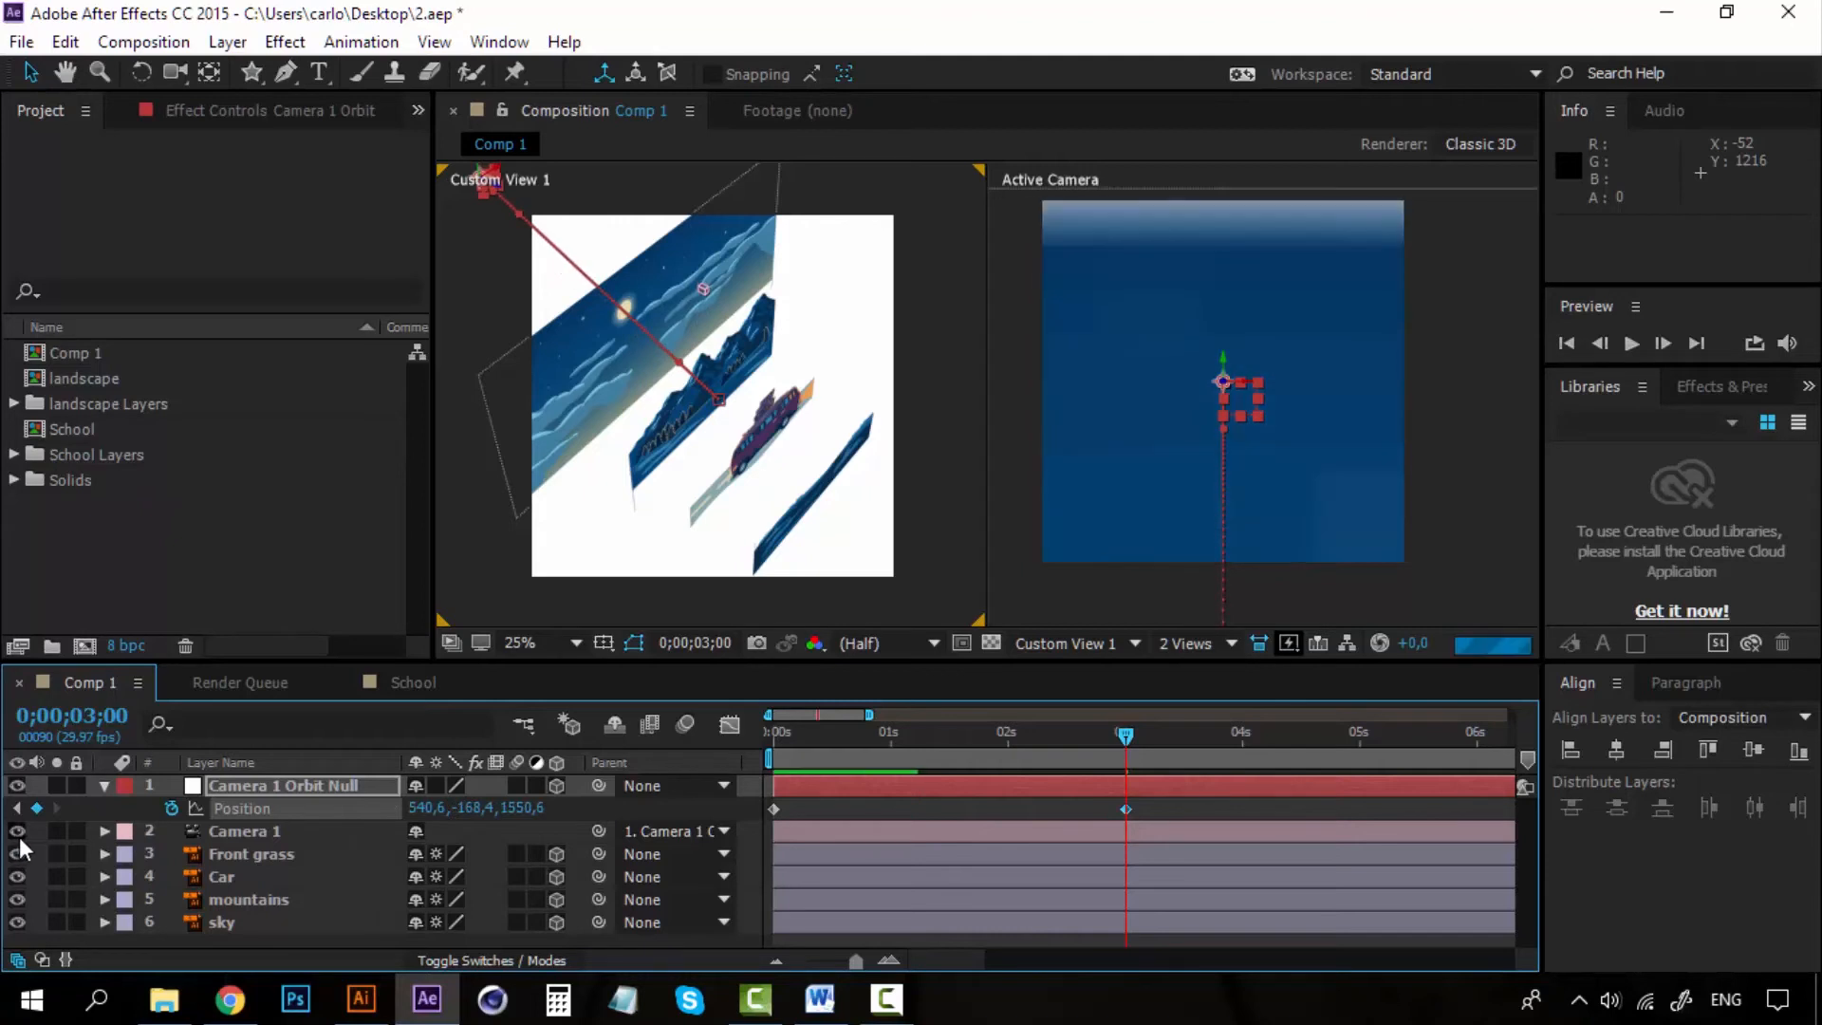
drag(464, 809, 216, 808)
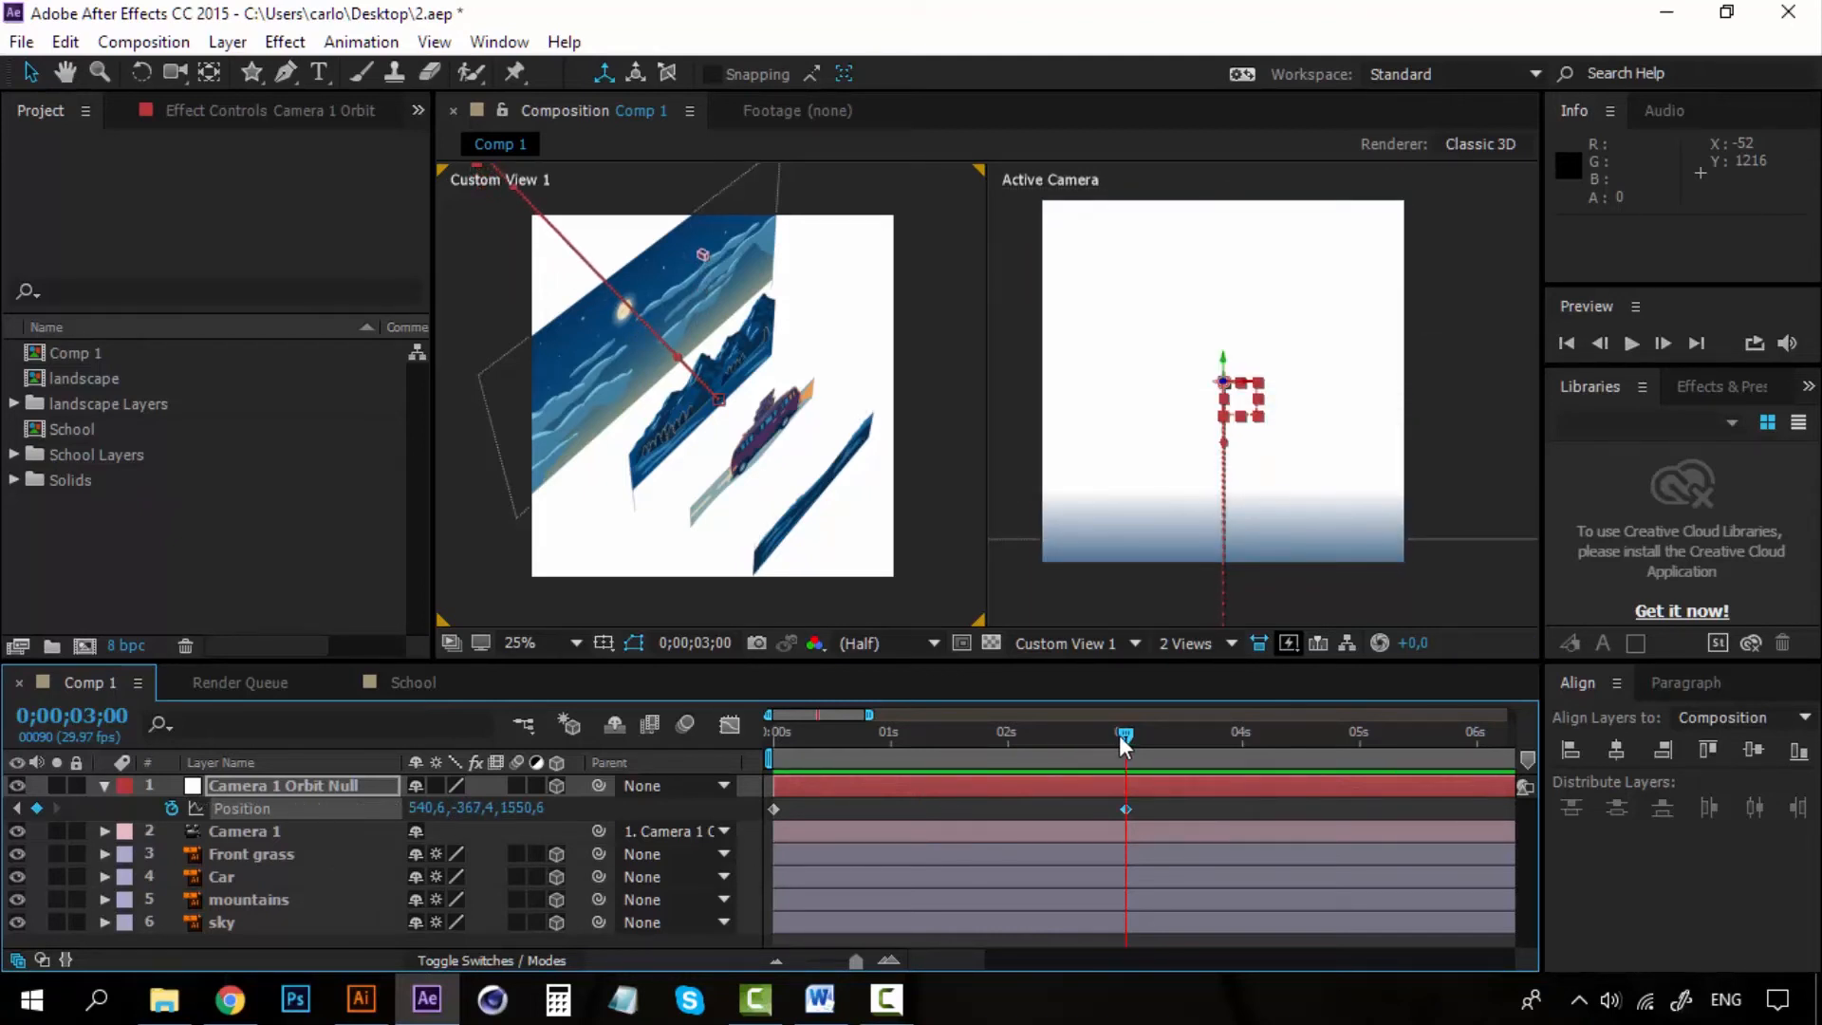
Step: Scrub back to the timeline start and play back the three-second camera move
click(1008, 735)
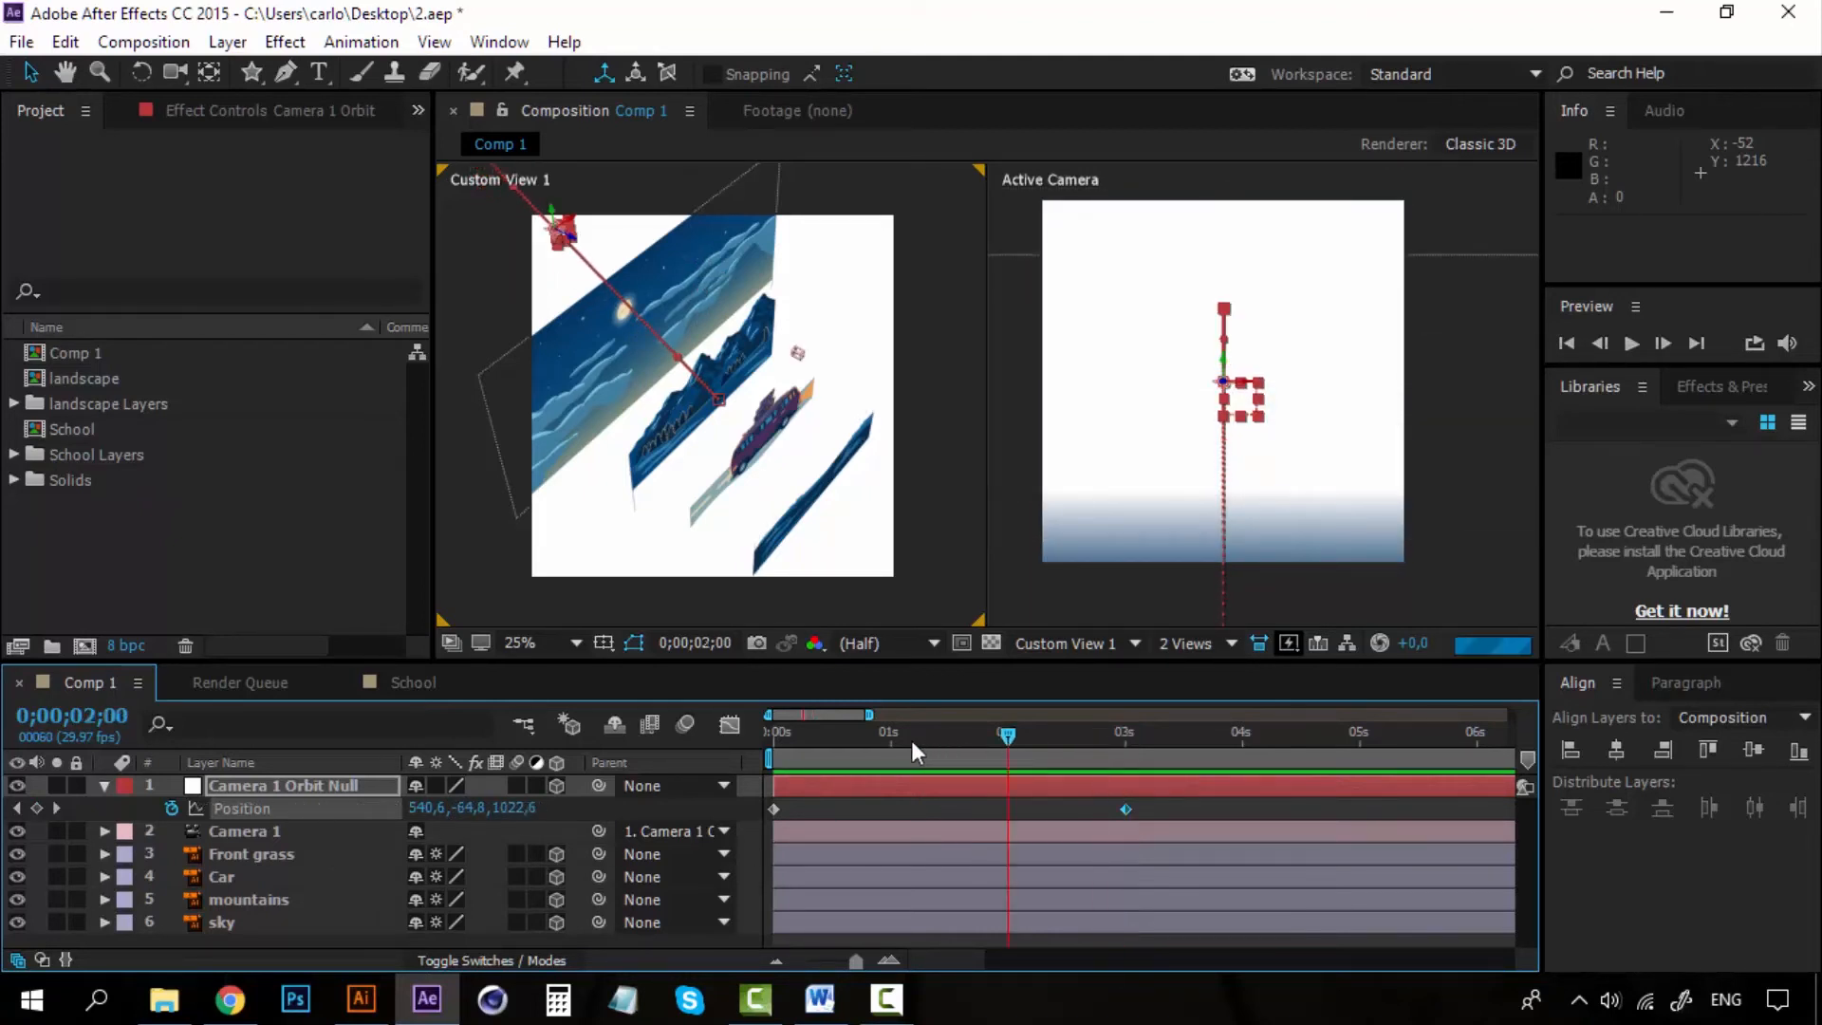
drag(911, 740, 682, 740)
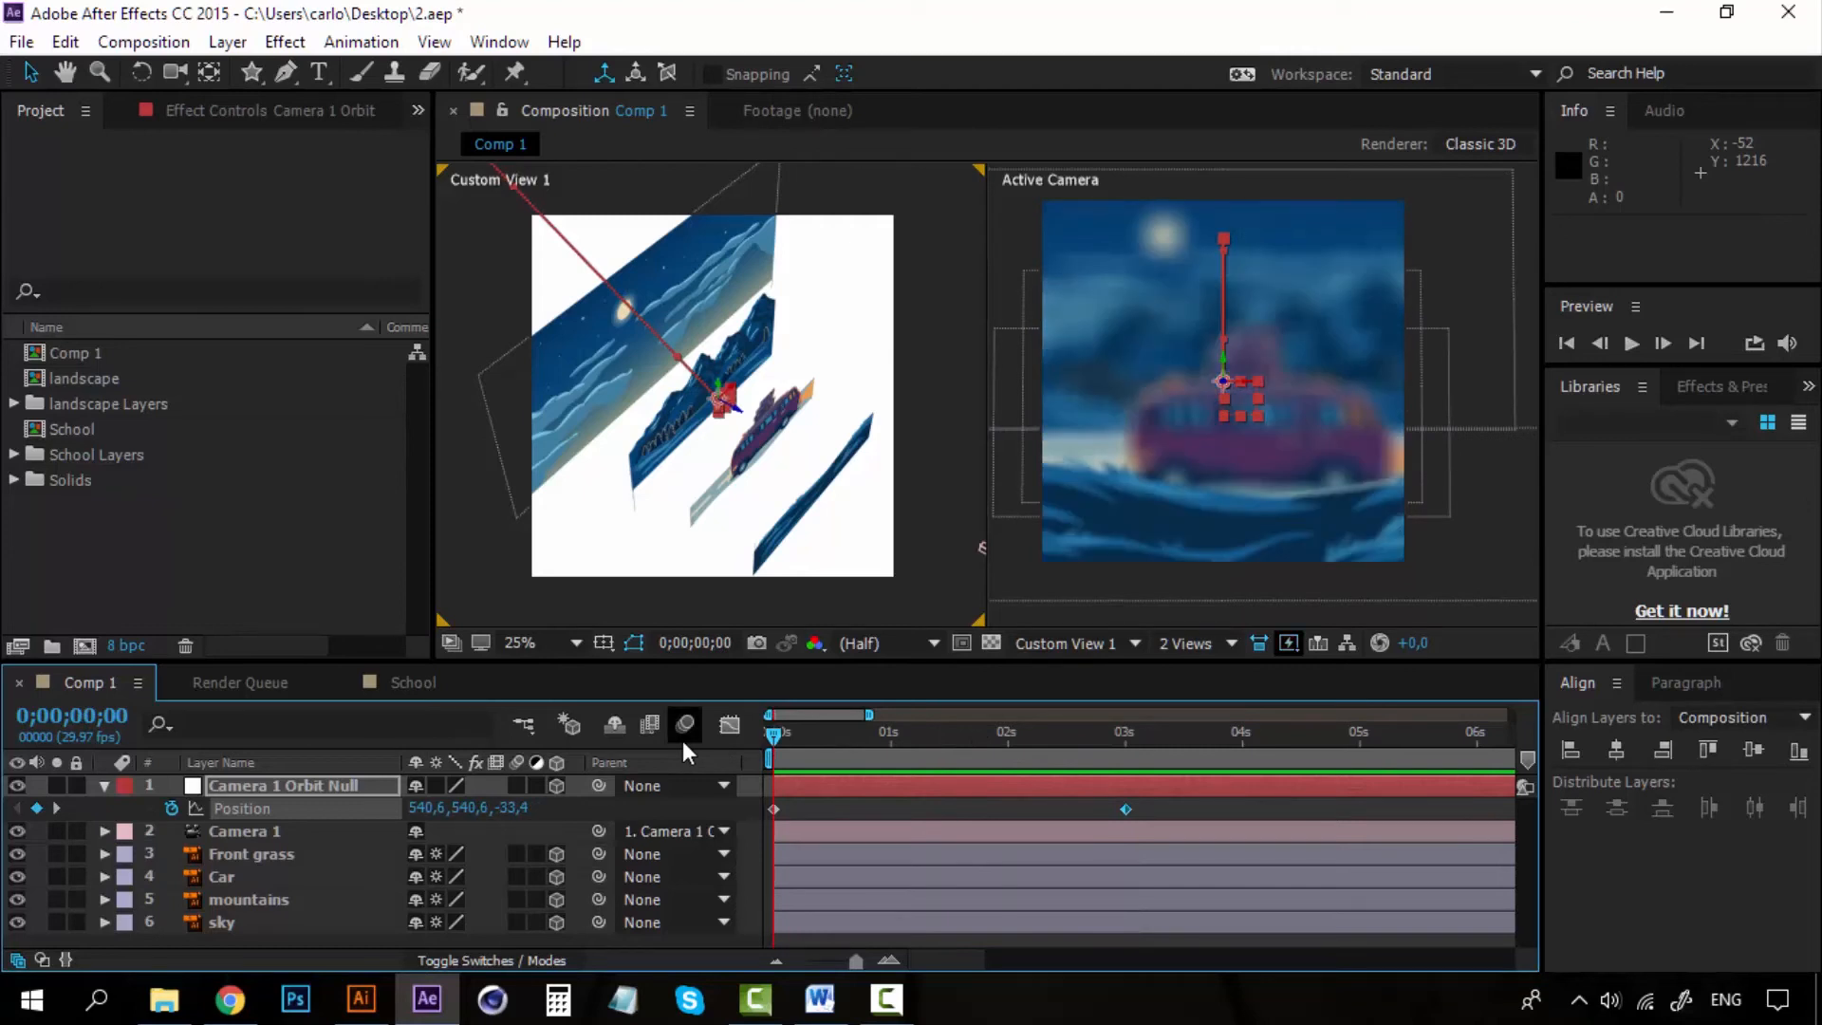
key(space)
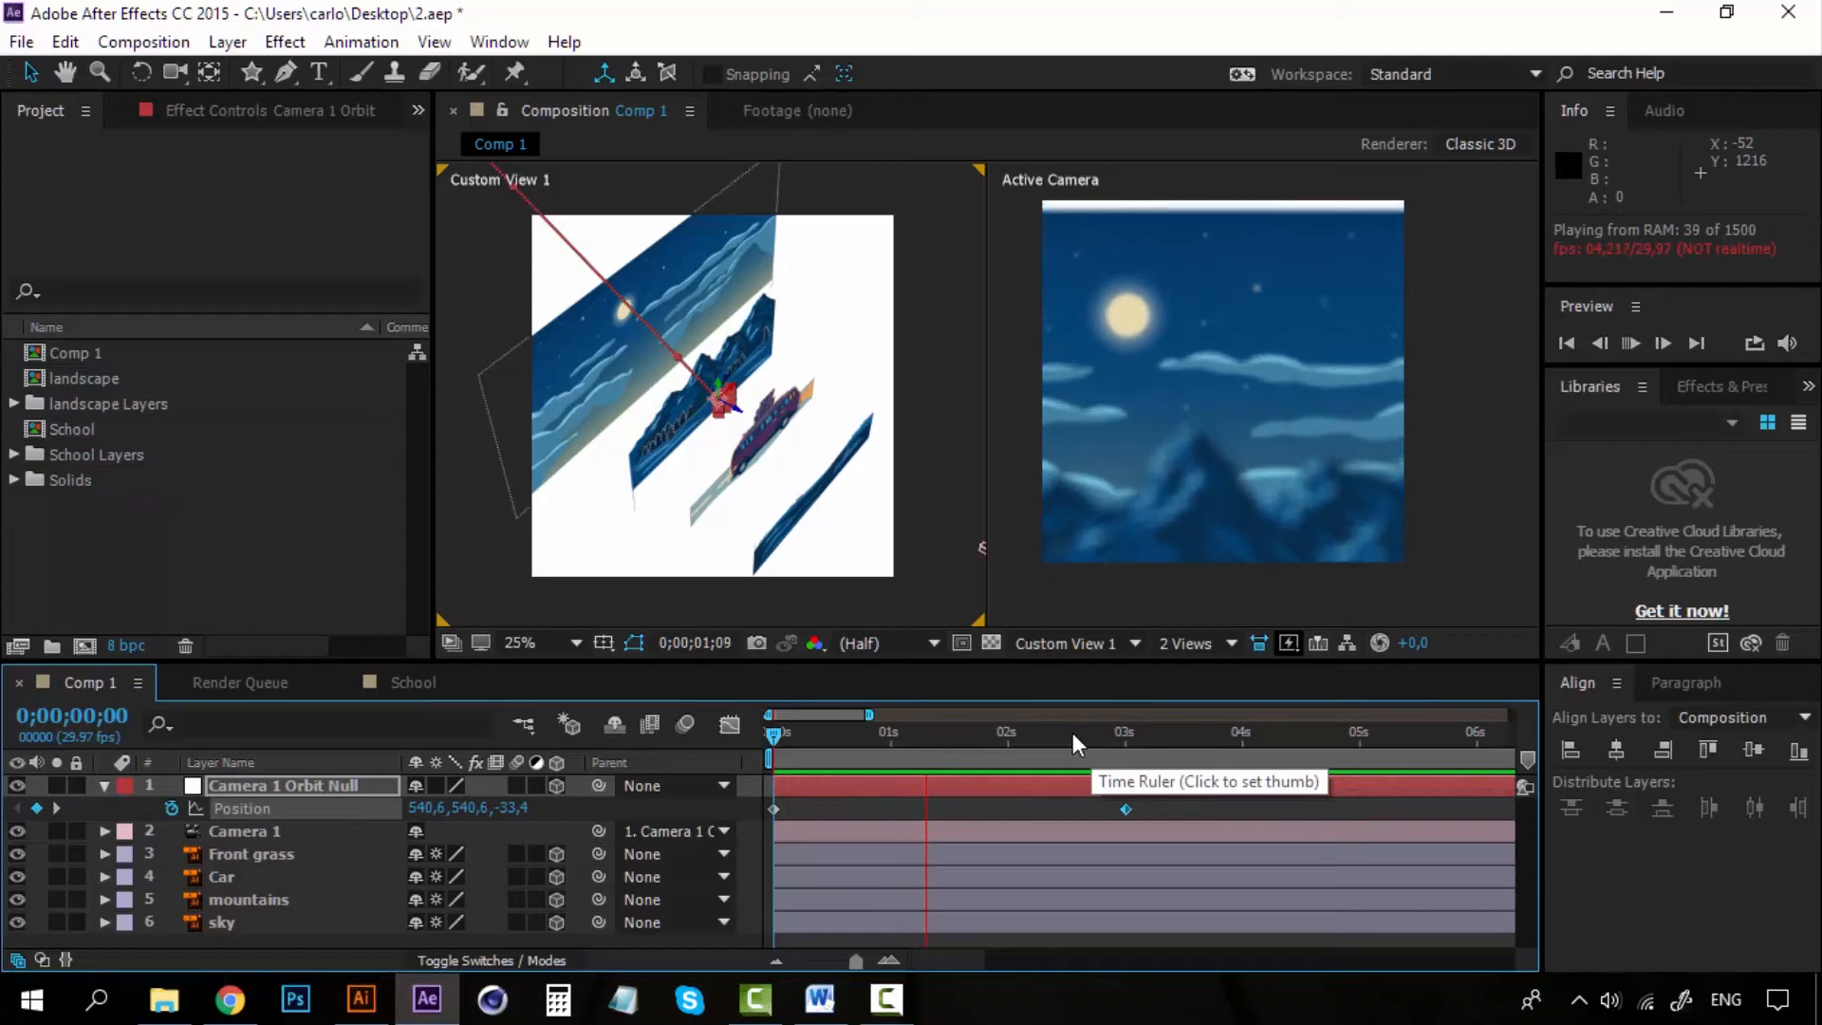
Step: Add a Position keyframe on the orbit null at 0;00;00;27 and delete the one at 0;00;03;00
drag(1048, 732, 881, 735)
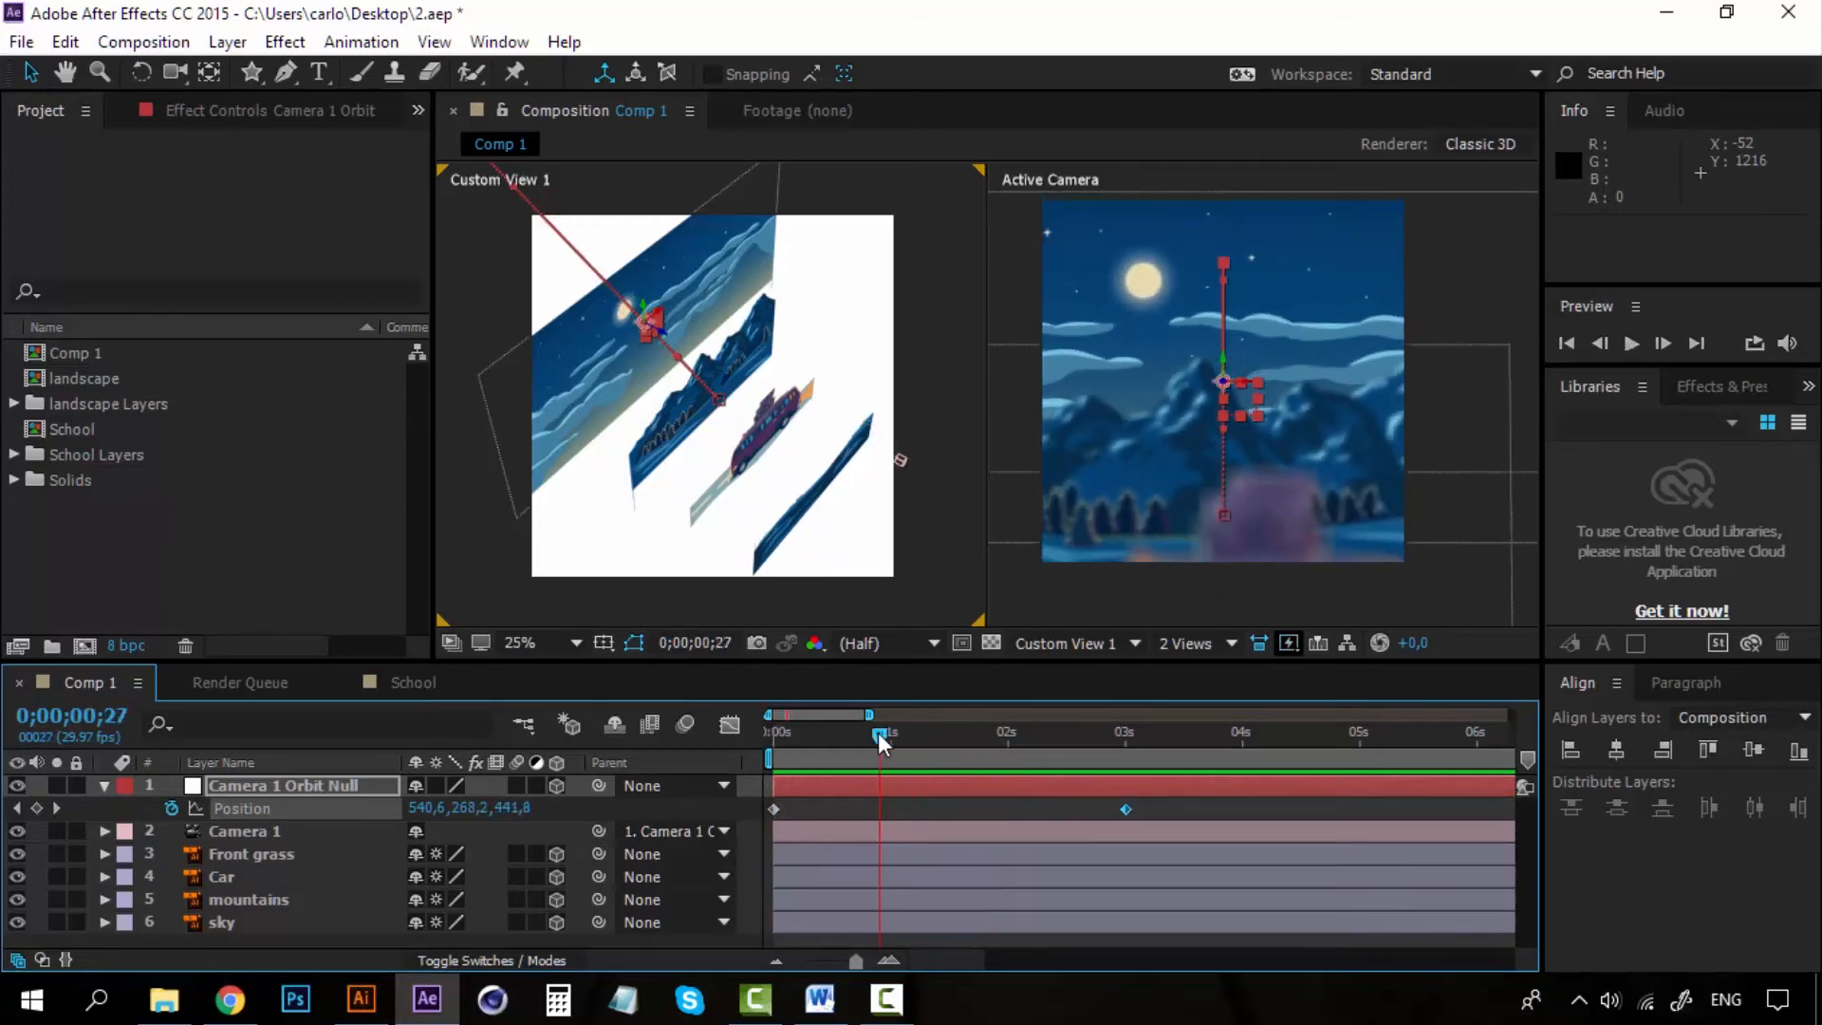
click(41, 811)
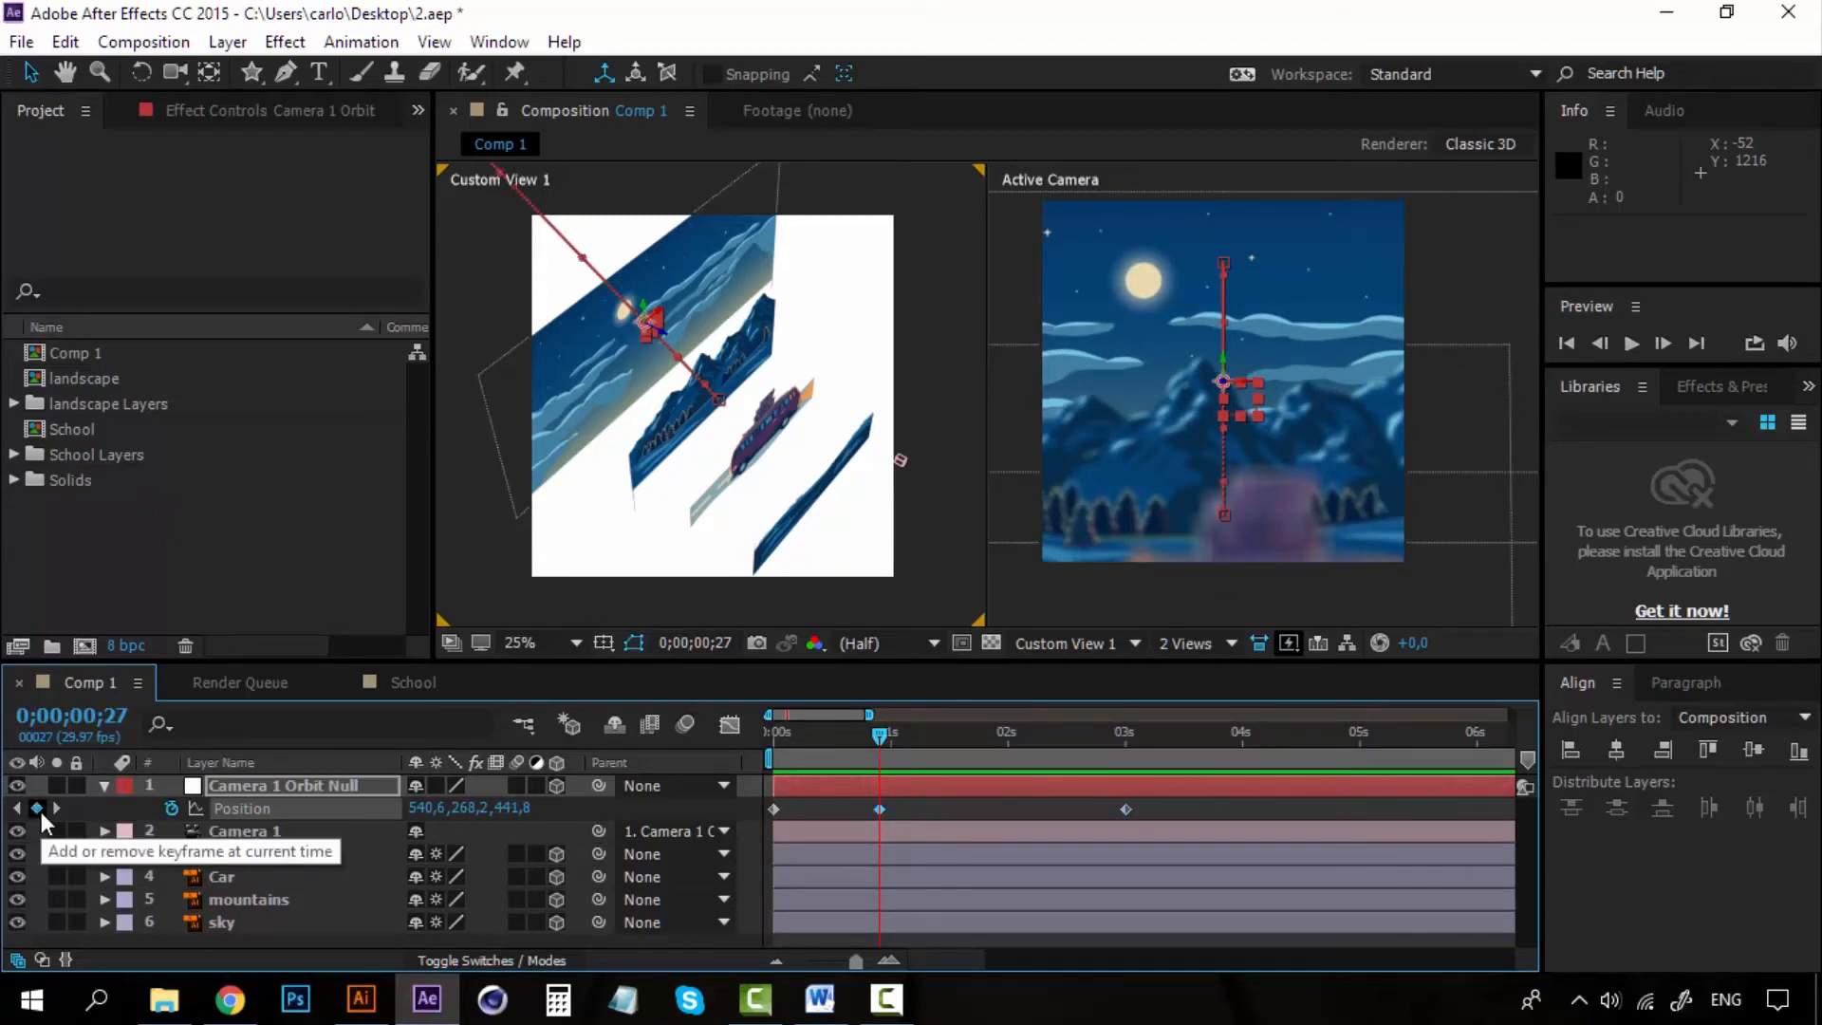
click(1125, 808)
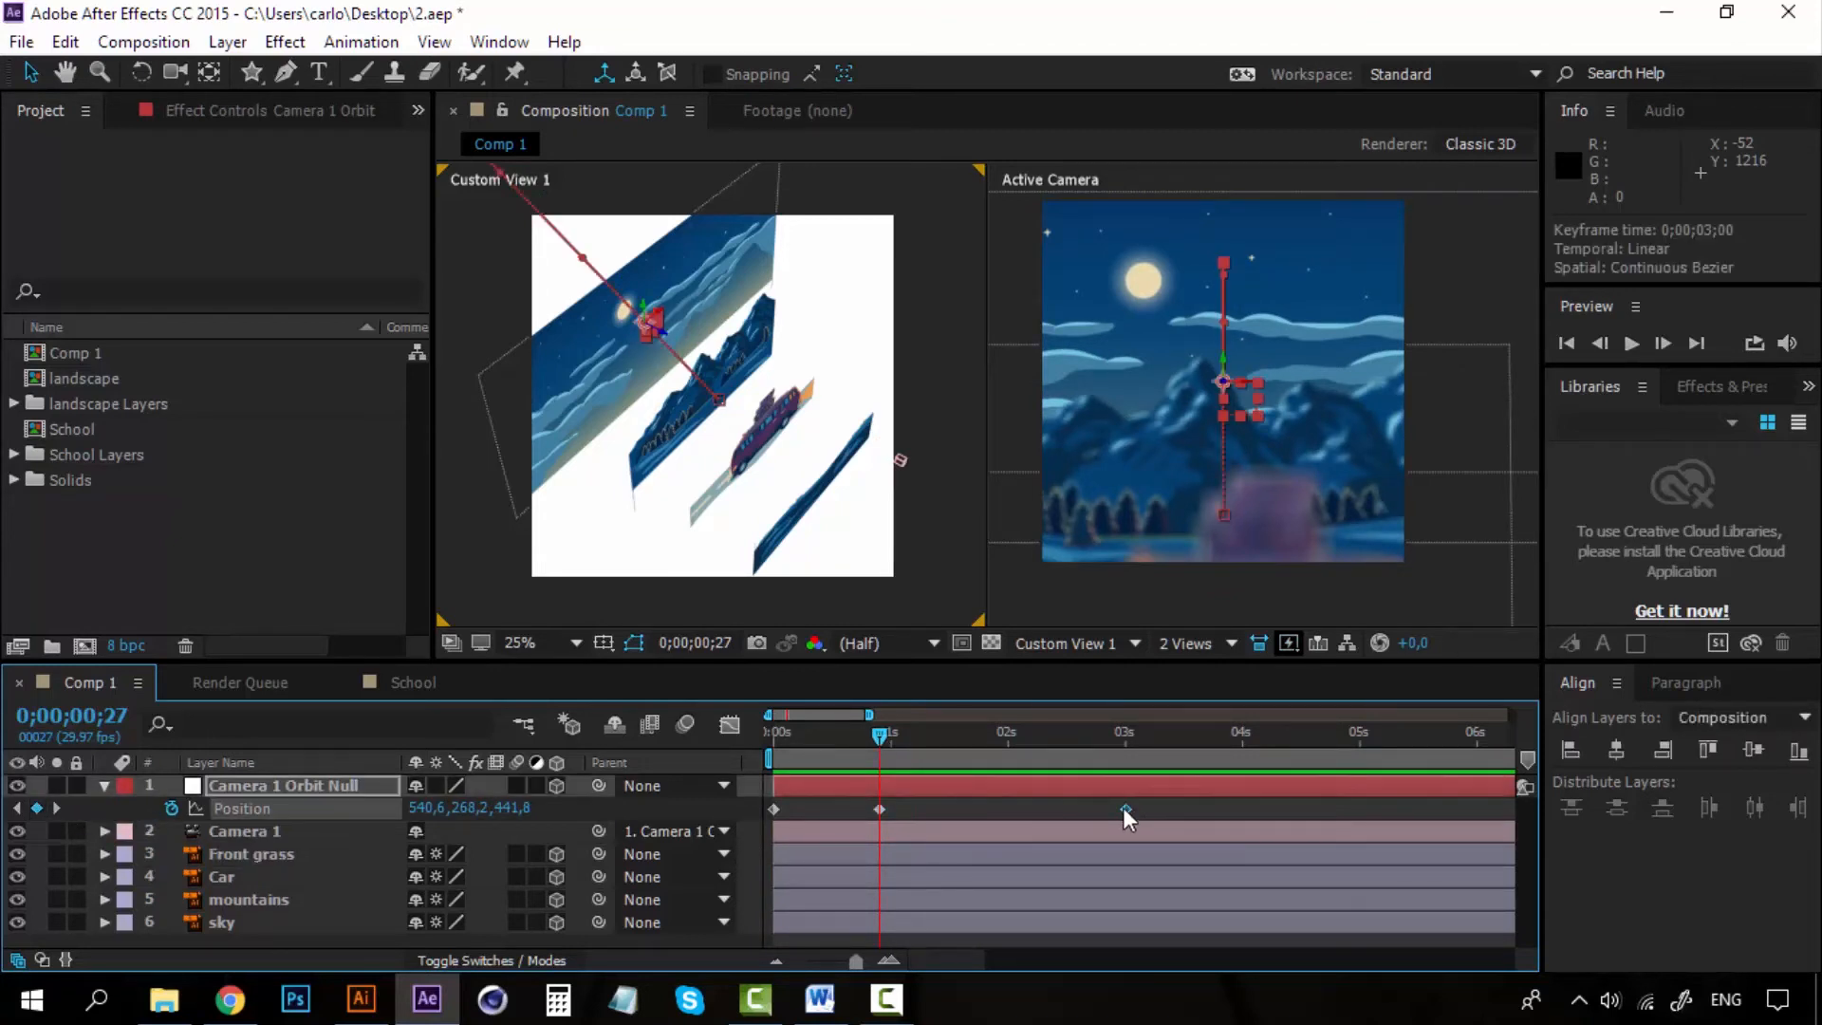
key(Delete)
Step: Play back the shortened orbit null move several times from the timeline start
drag(879, 737, 737, 748)
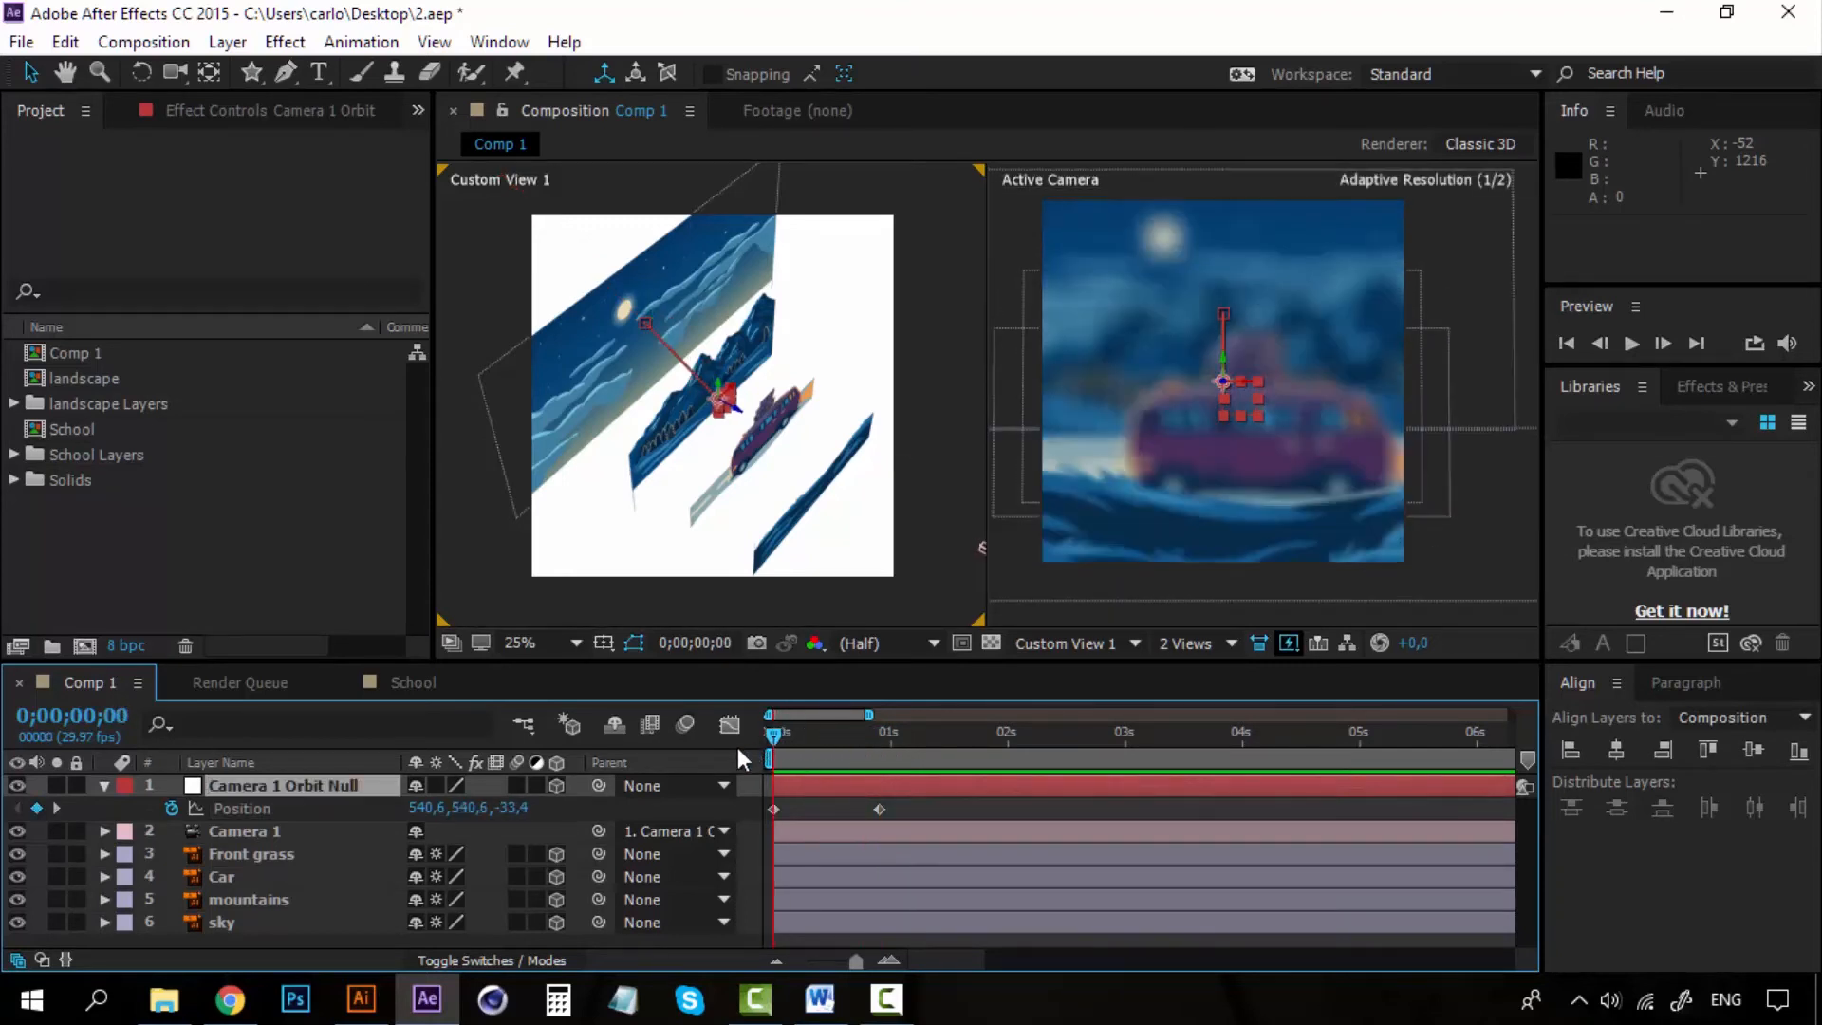
key(space)
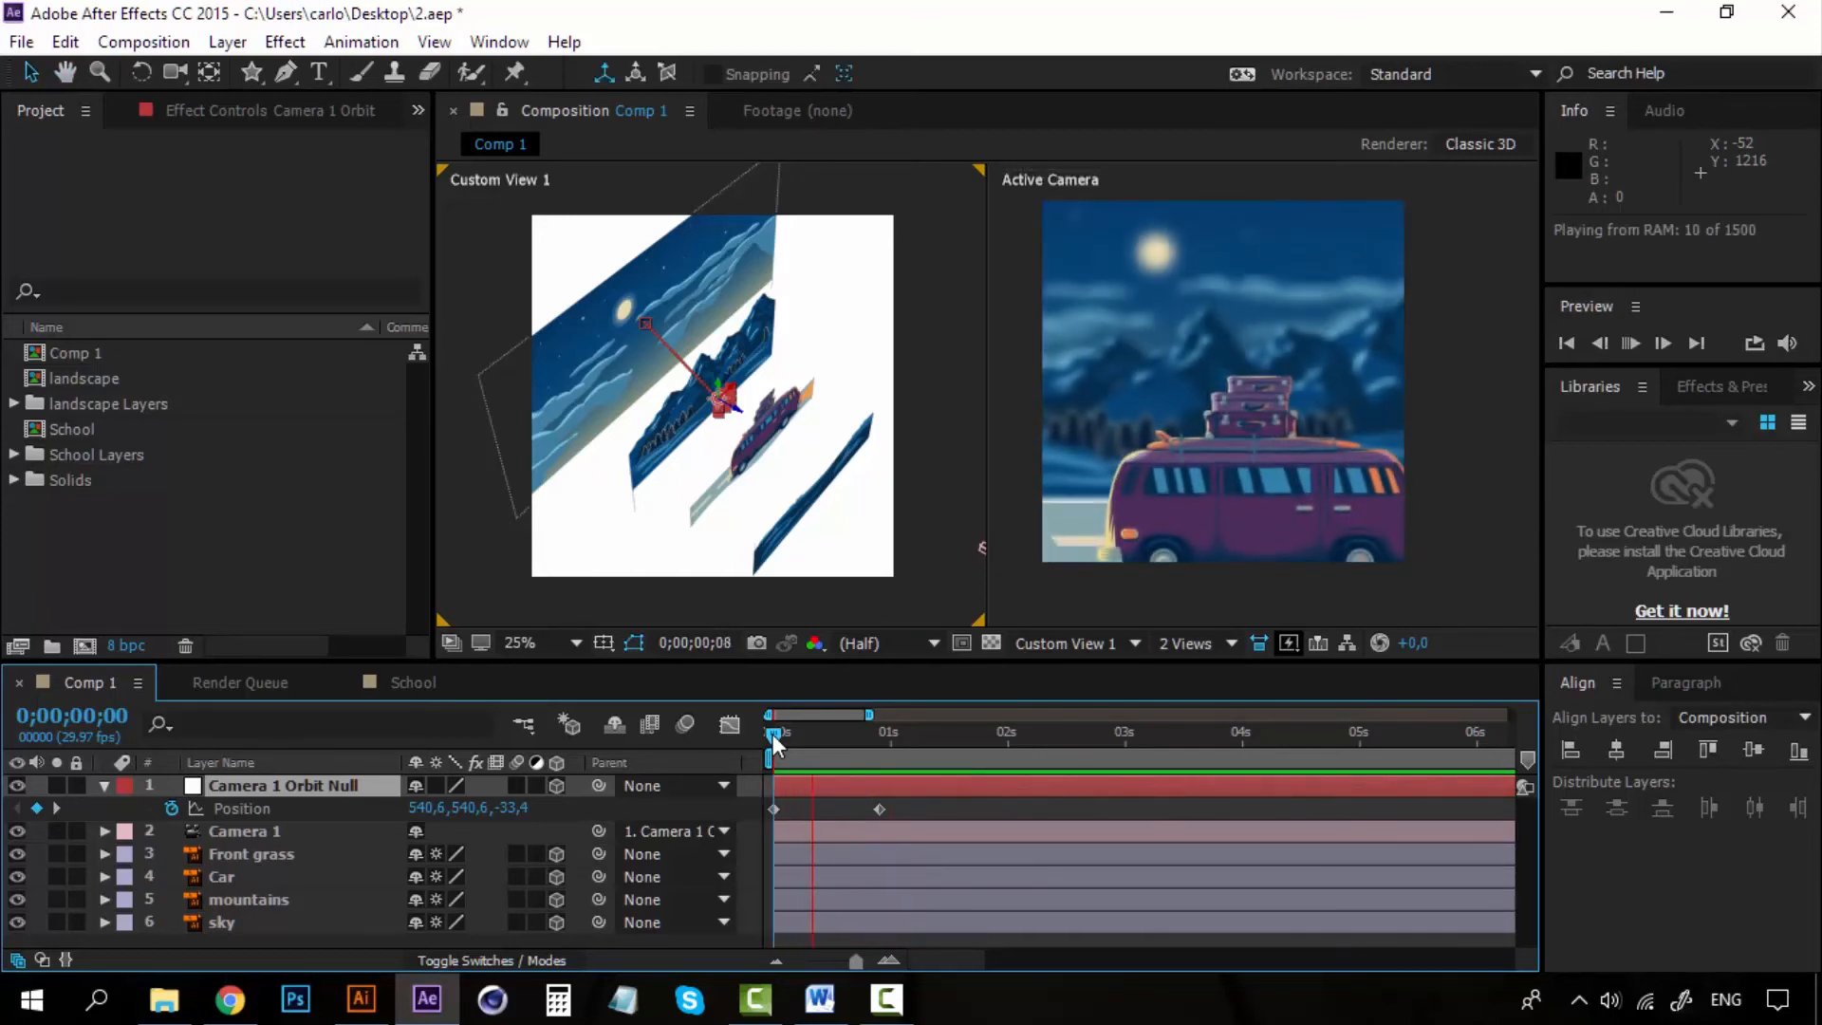
key(space)
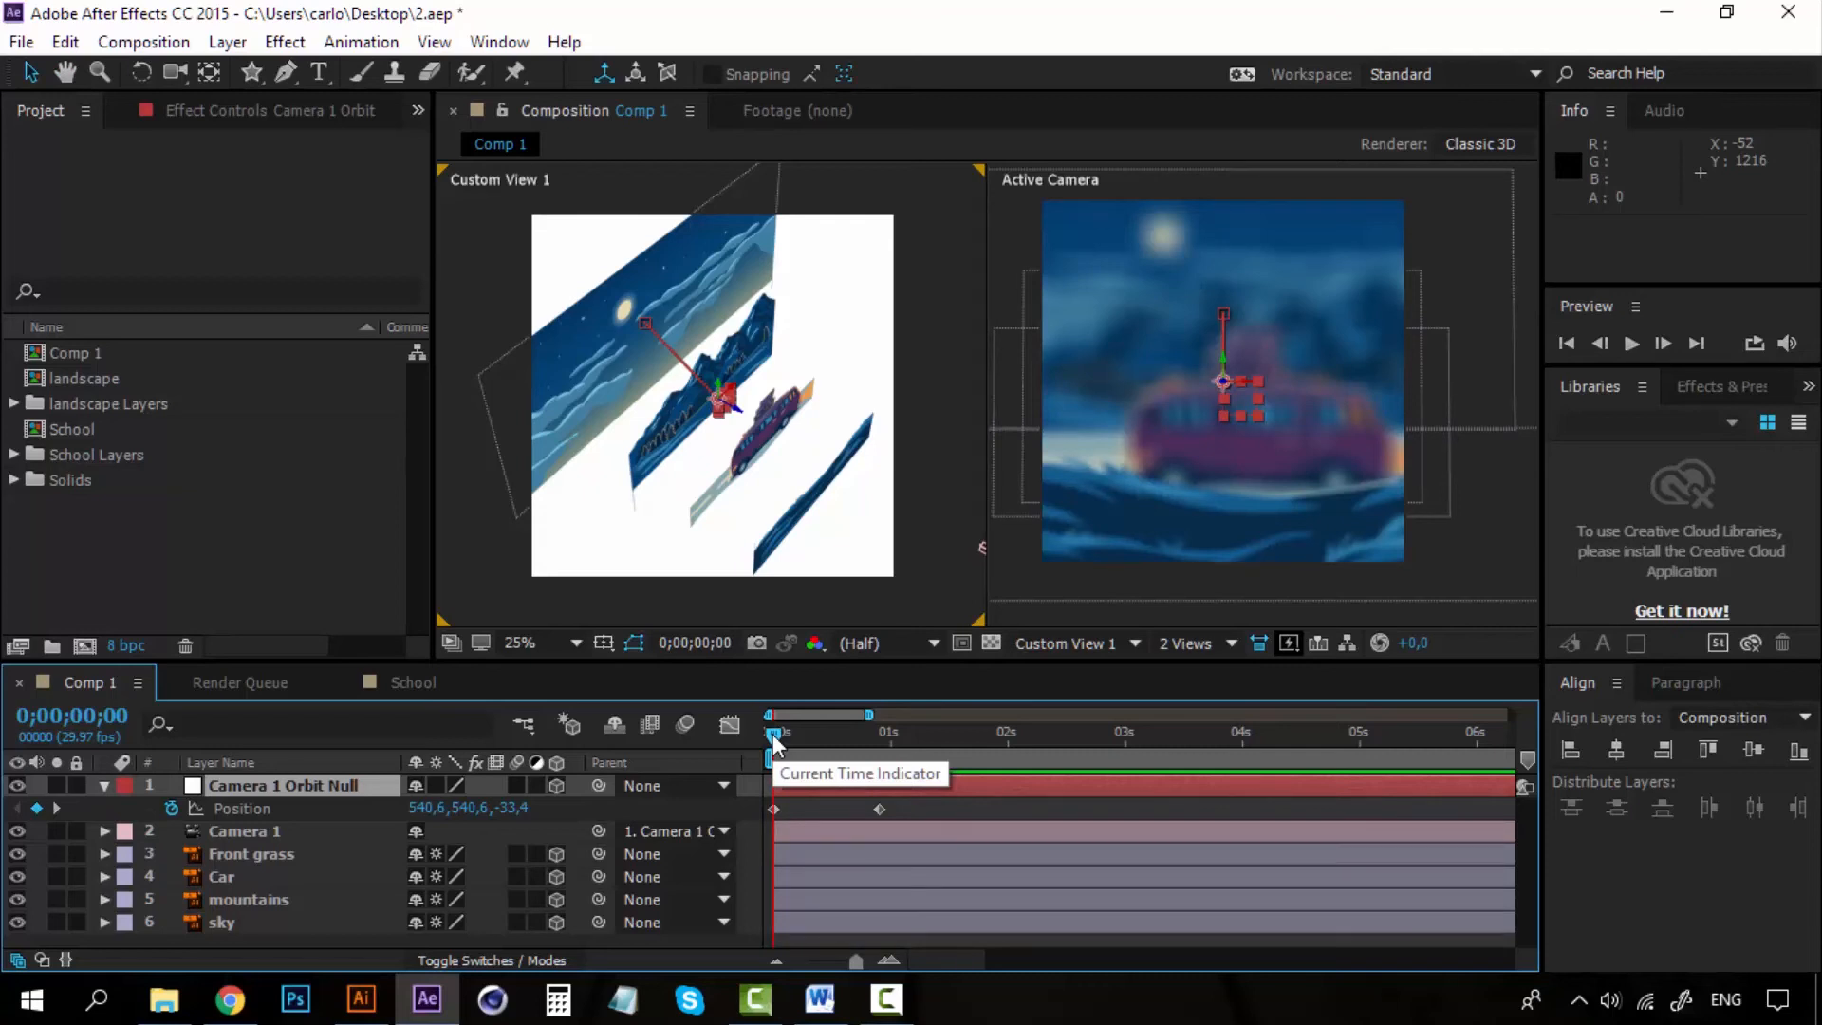
key(space)
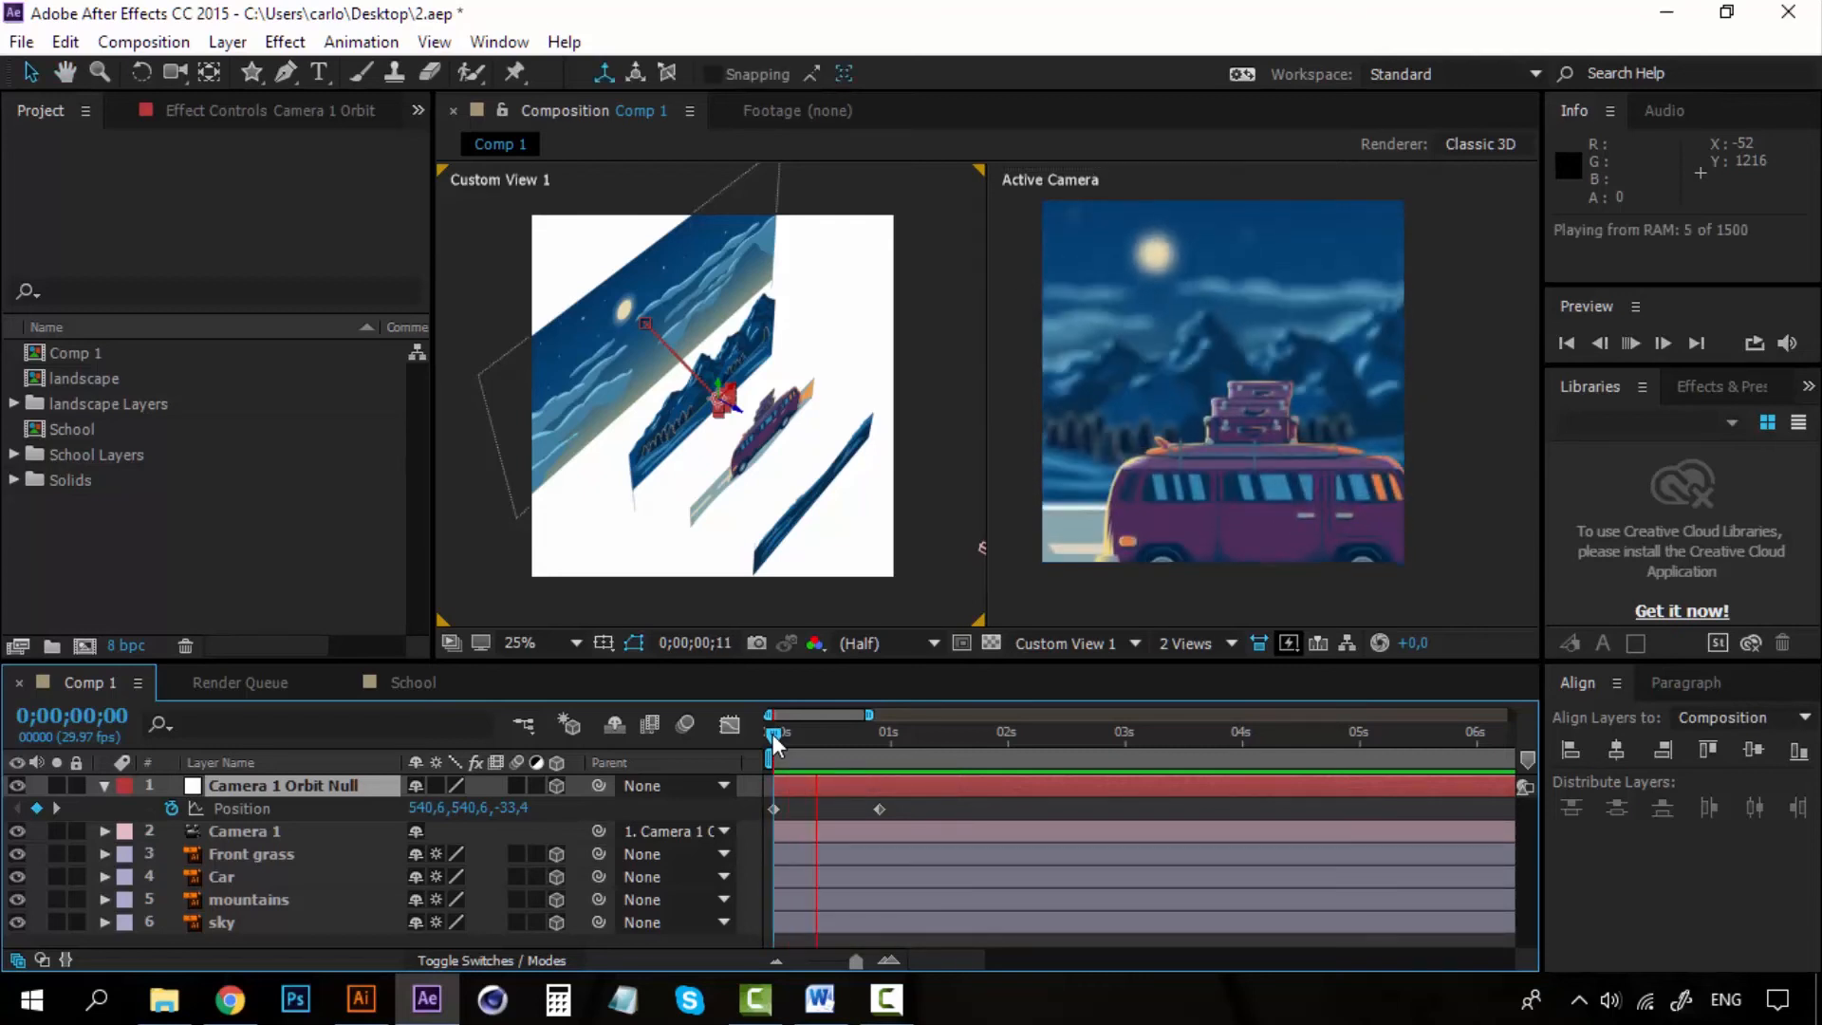
key(space)
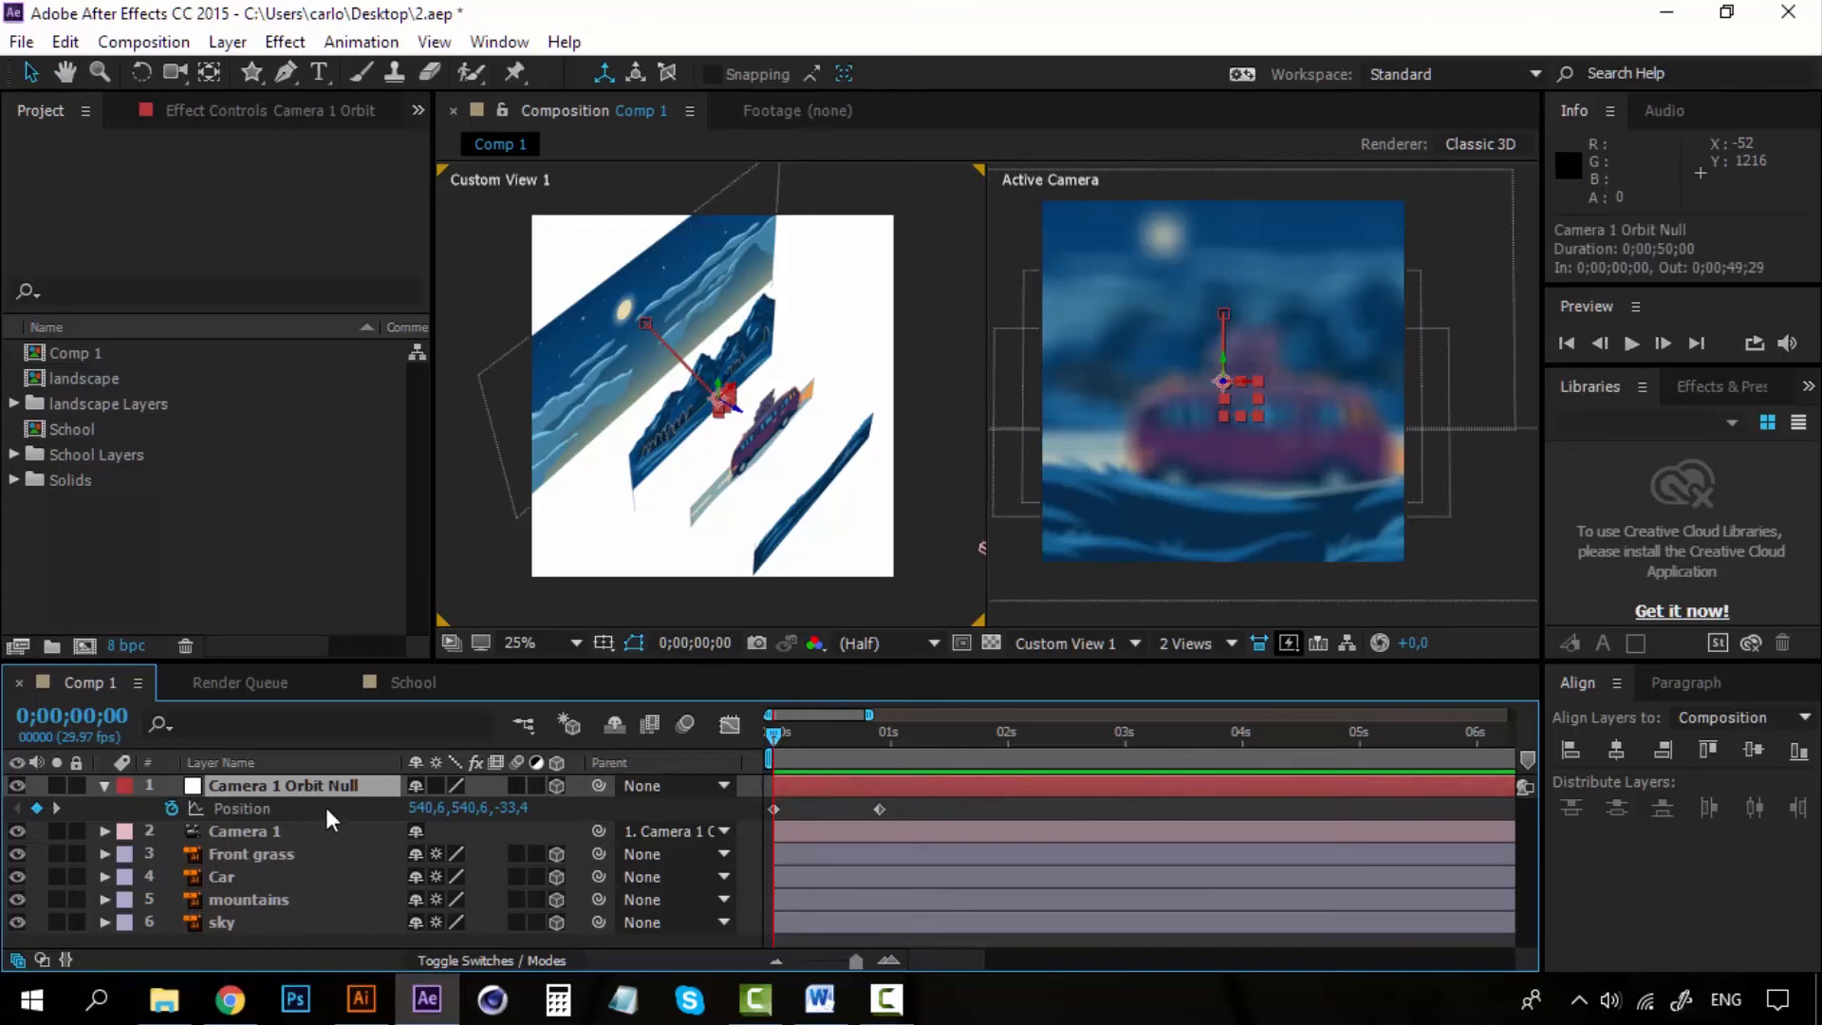
key(space)
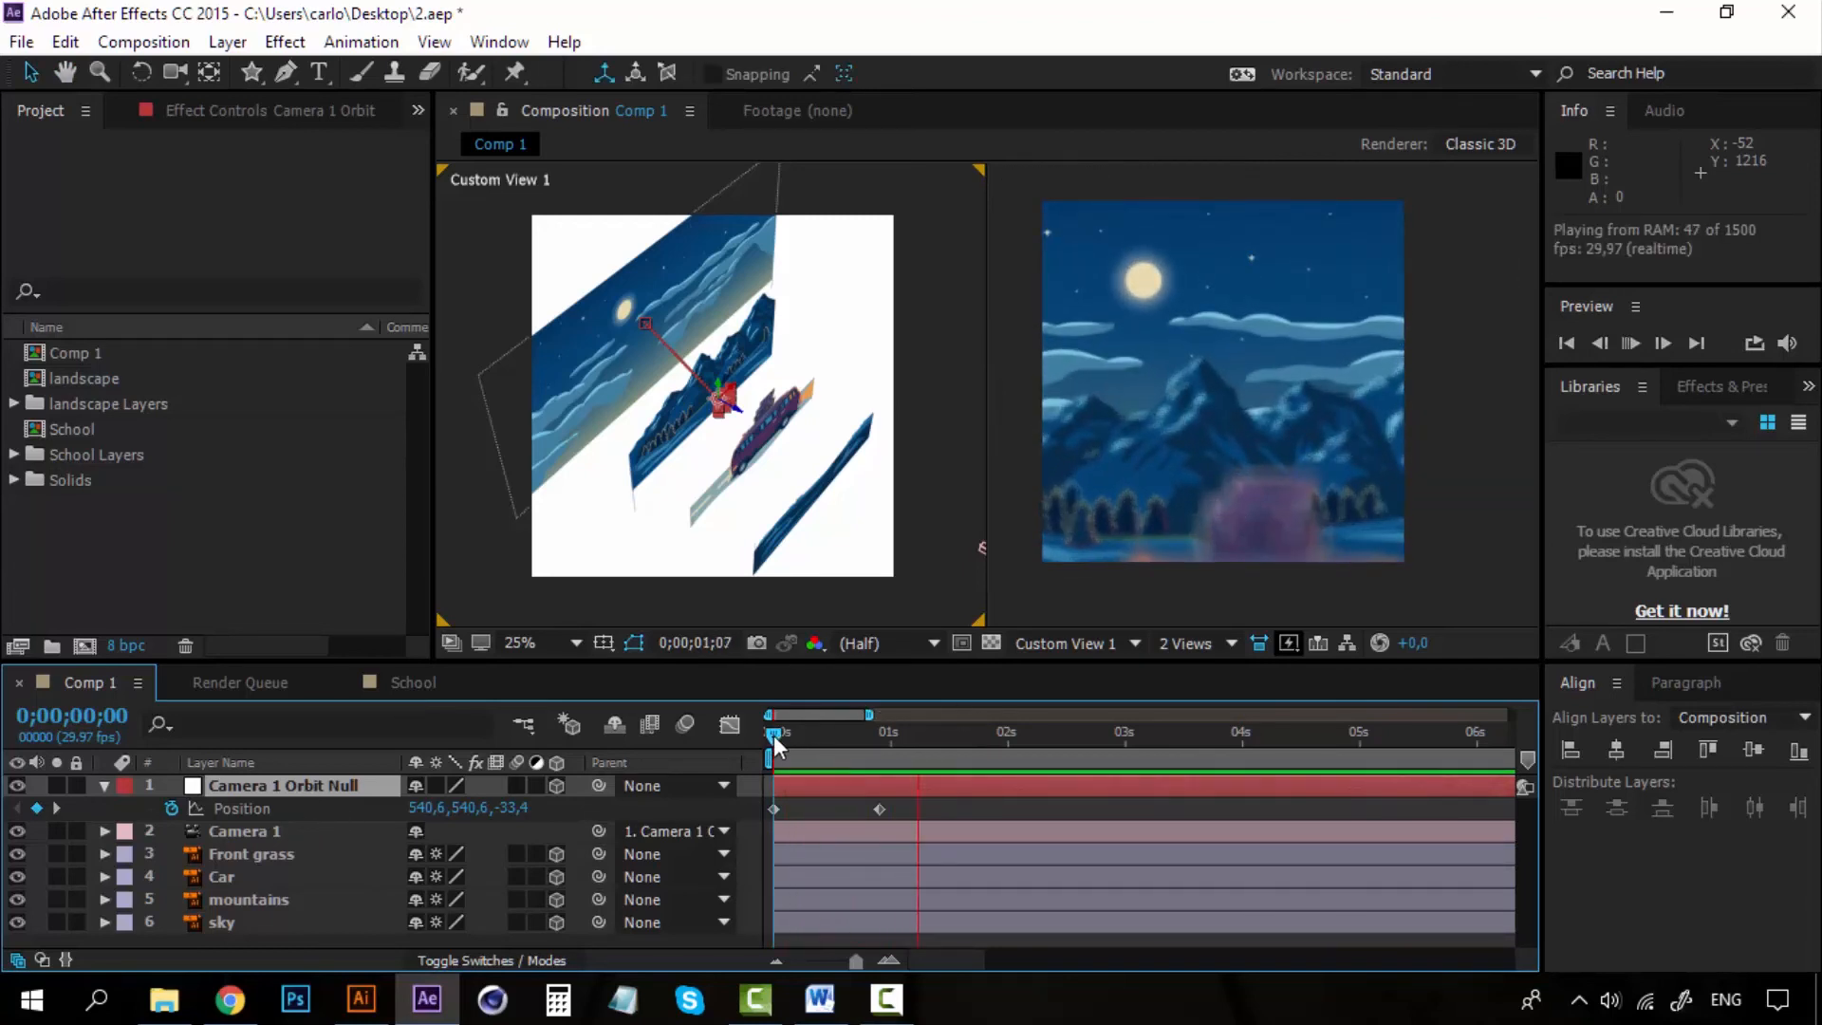
key(space)
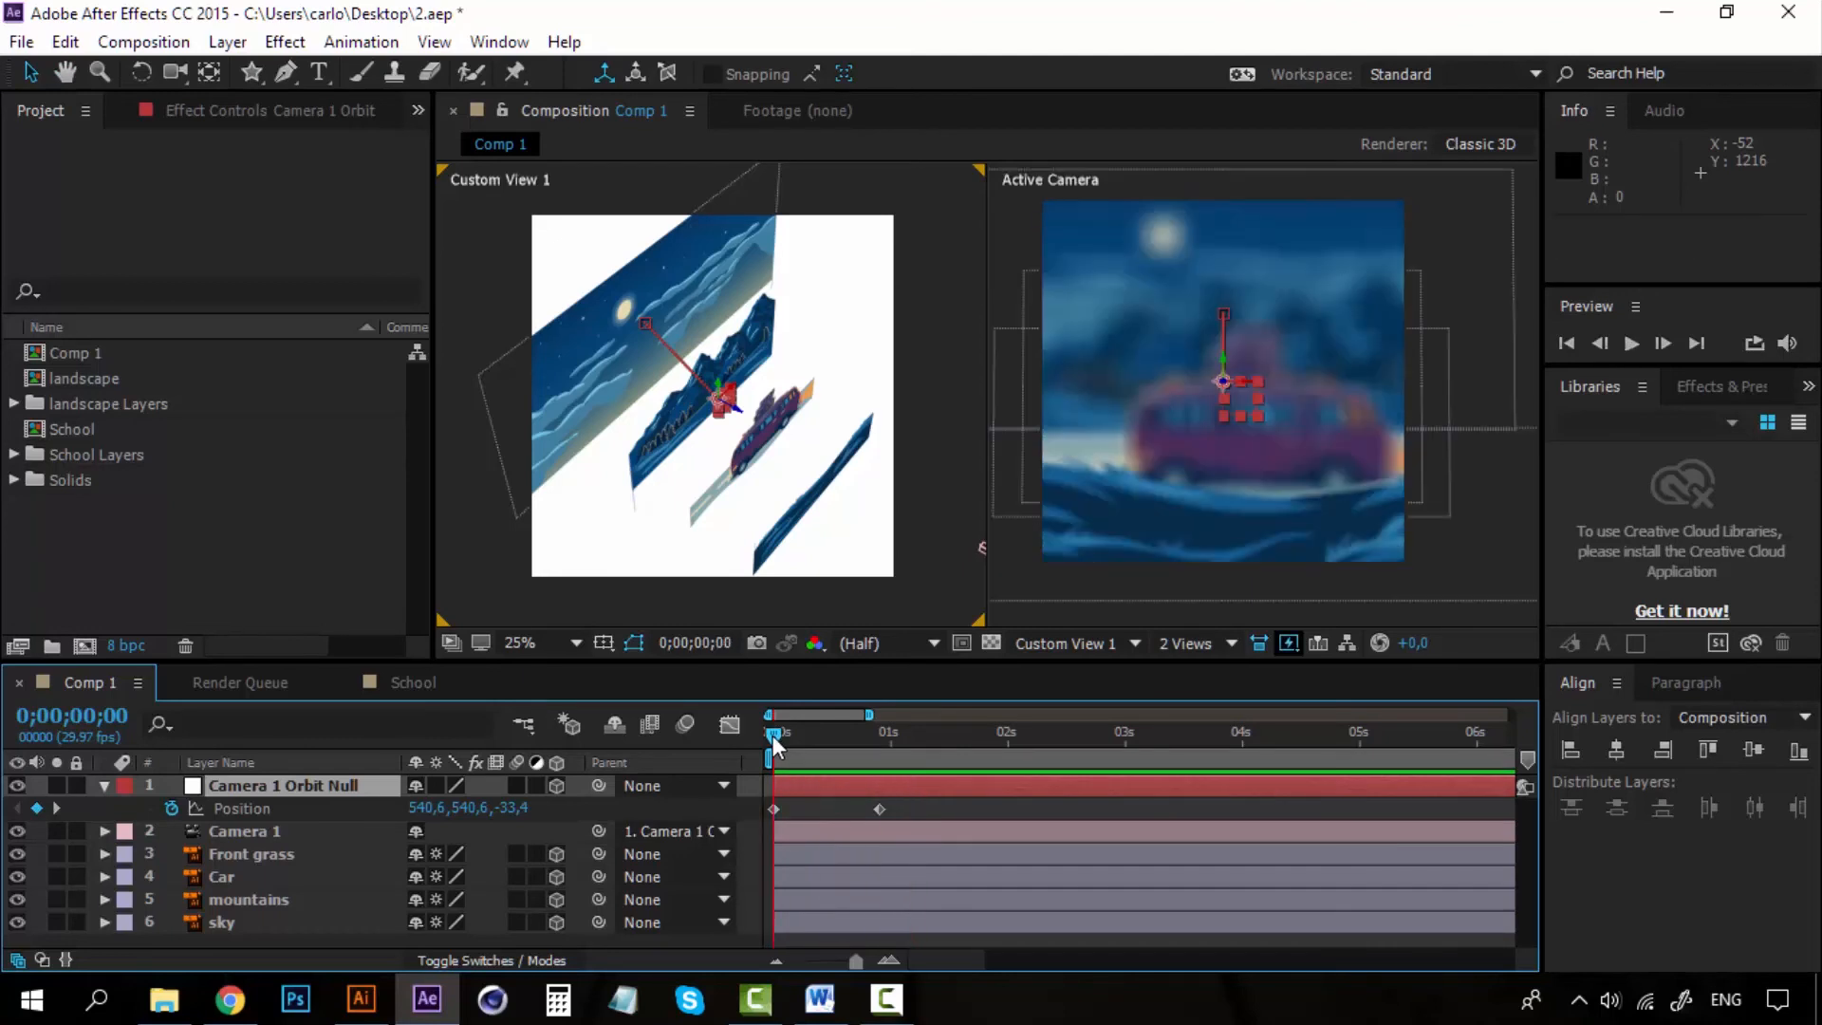
Step: Inspect how Camera 1 follows its orbit null through the first second, and replay the animation from the start
click(252, 832)
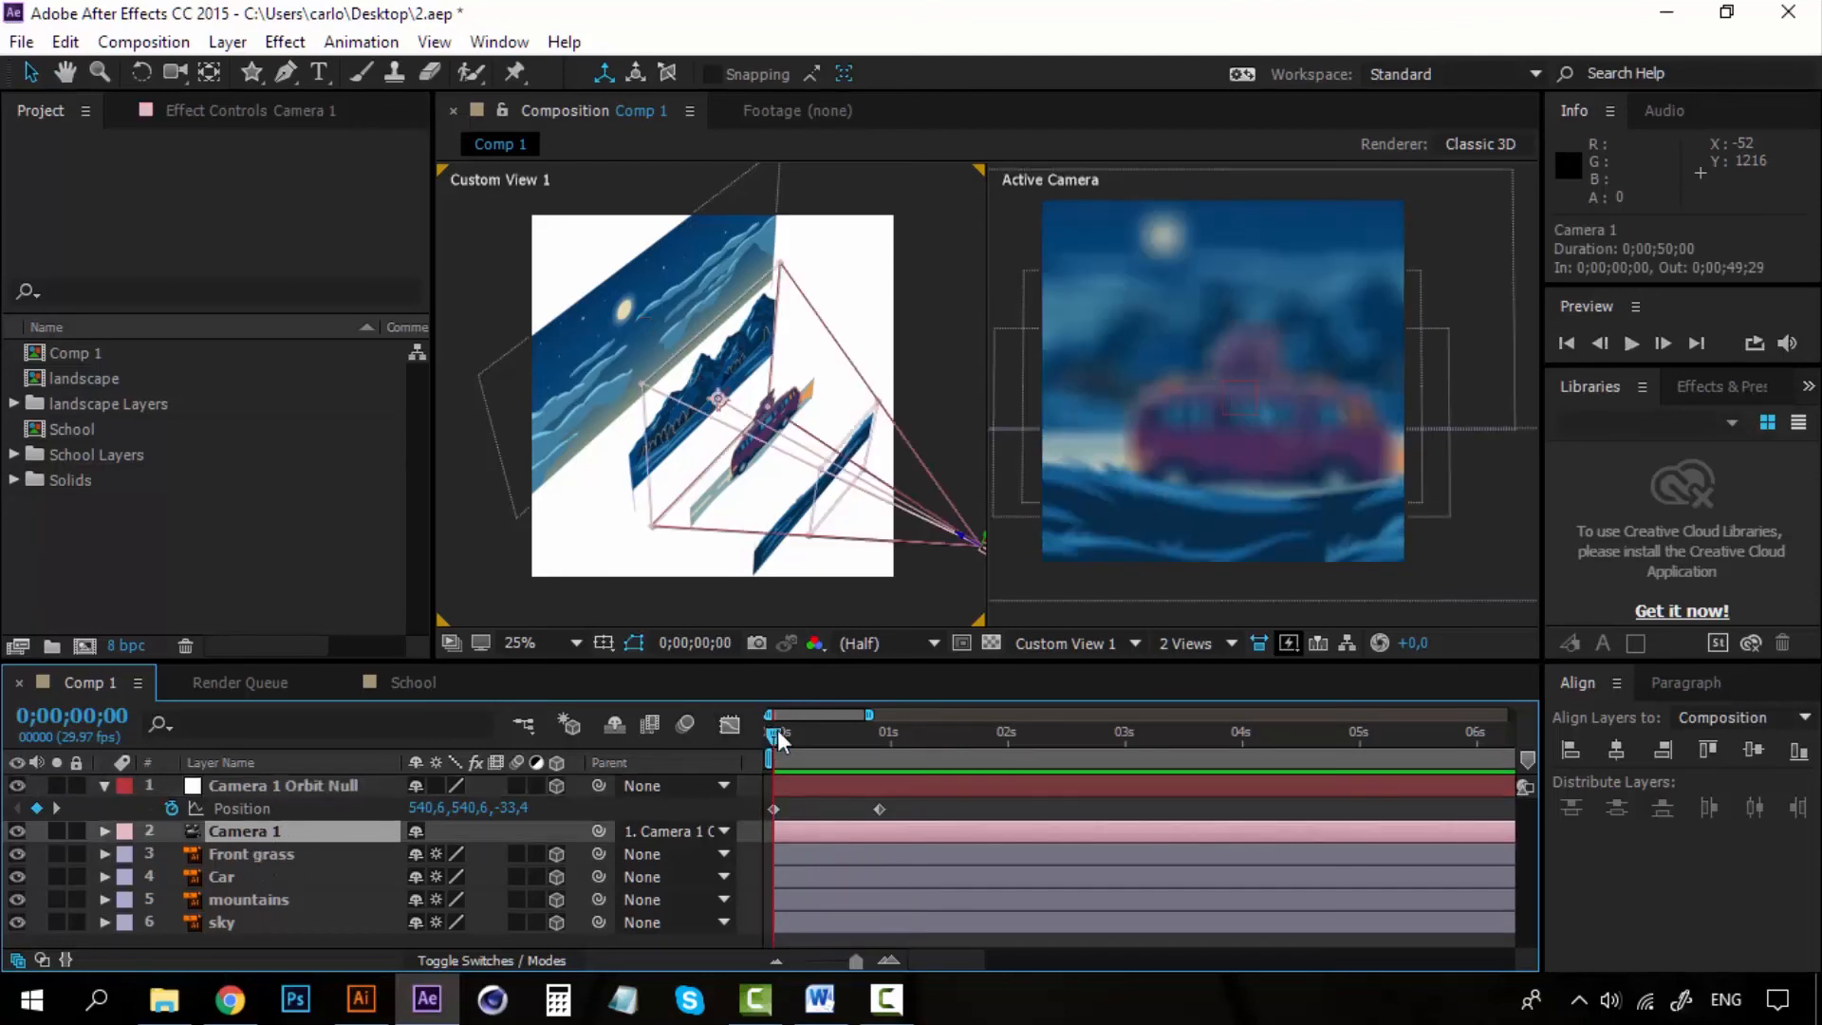
drag(777, 730, 888, 731)
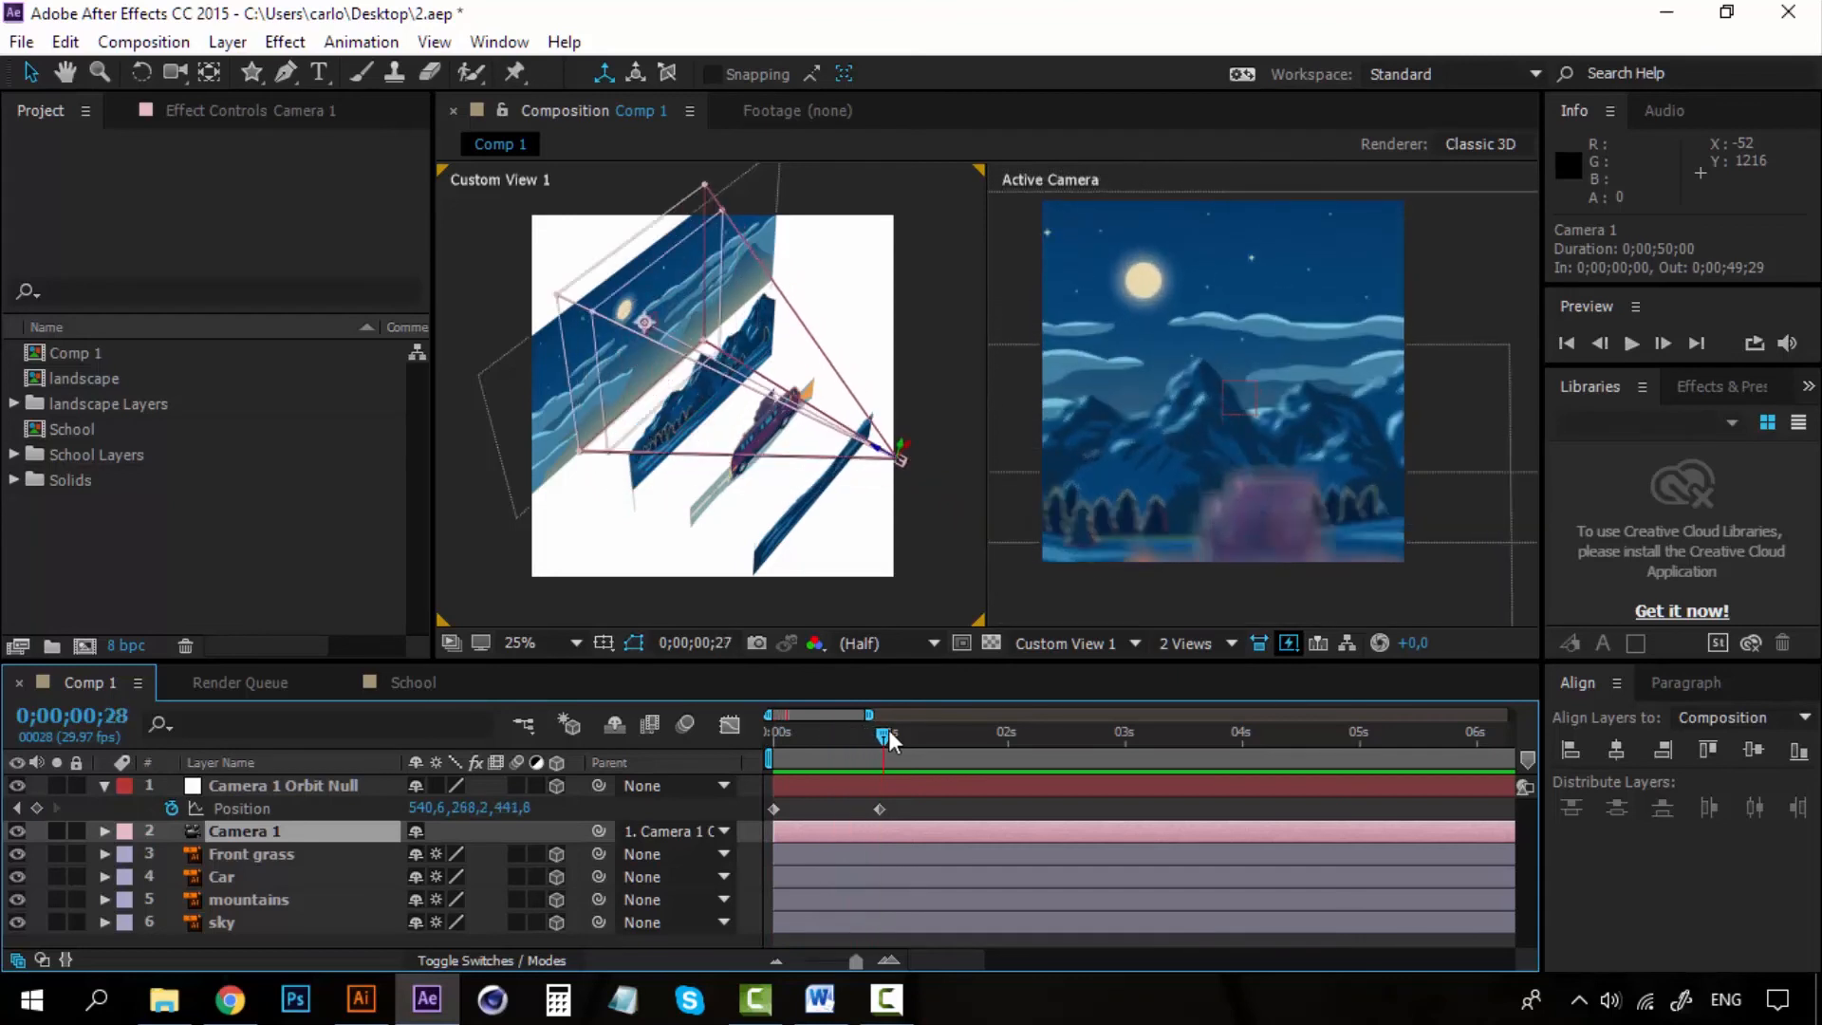
click(332, 785)
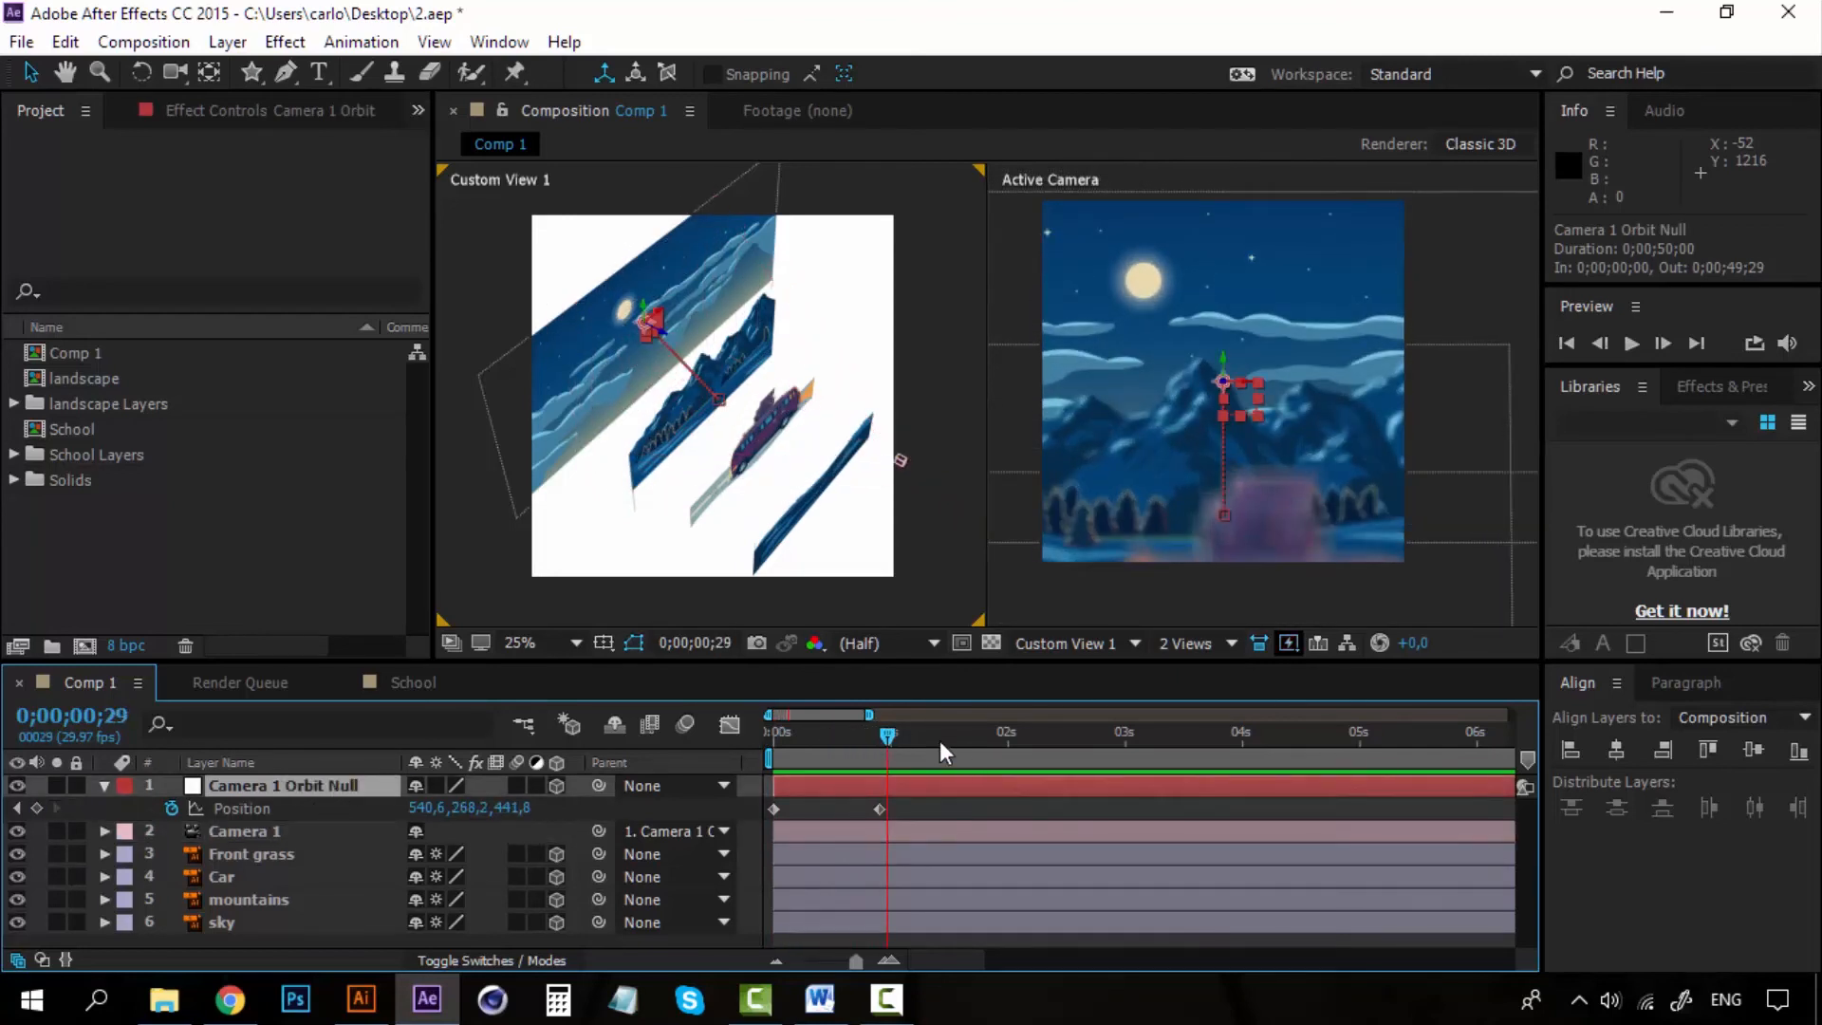
drag(888, 733, 744, 732)
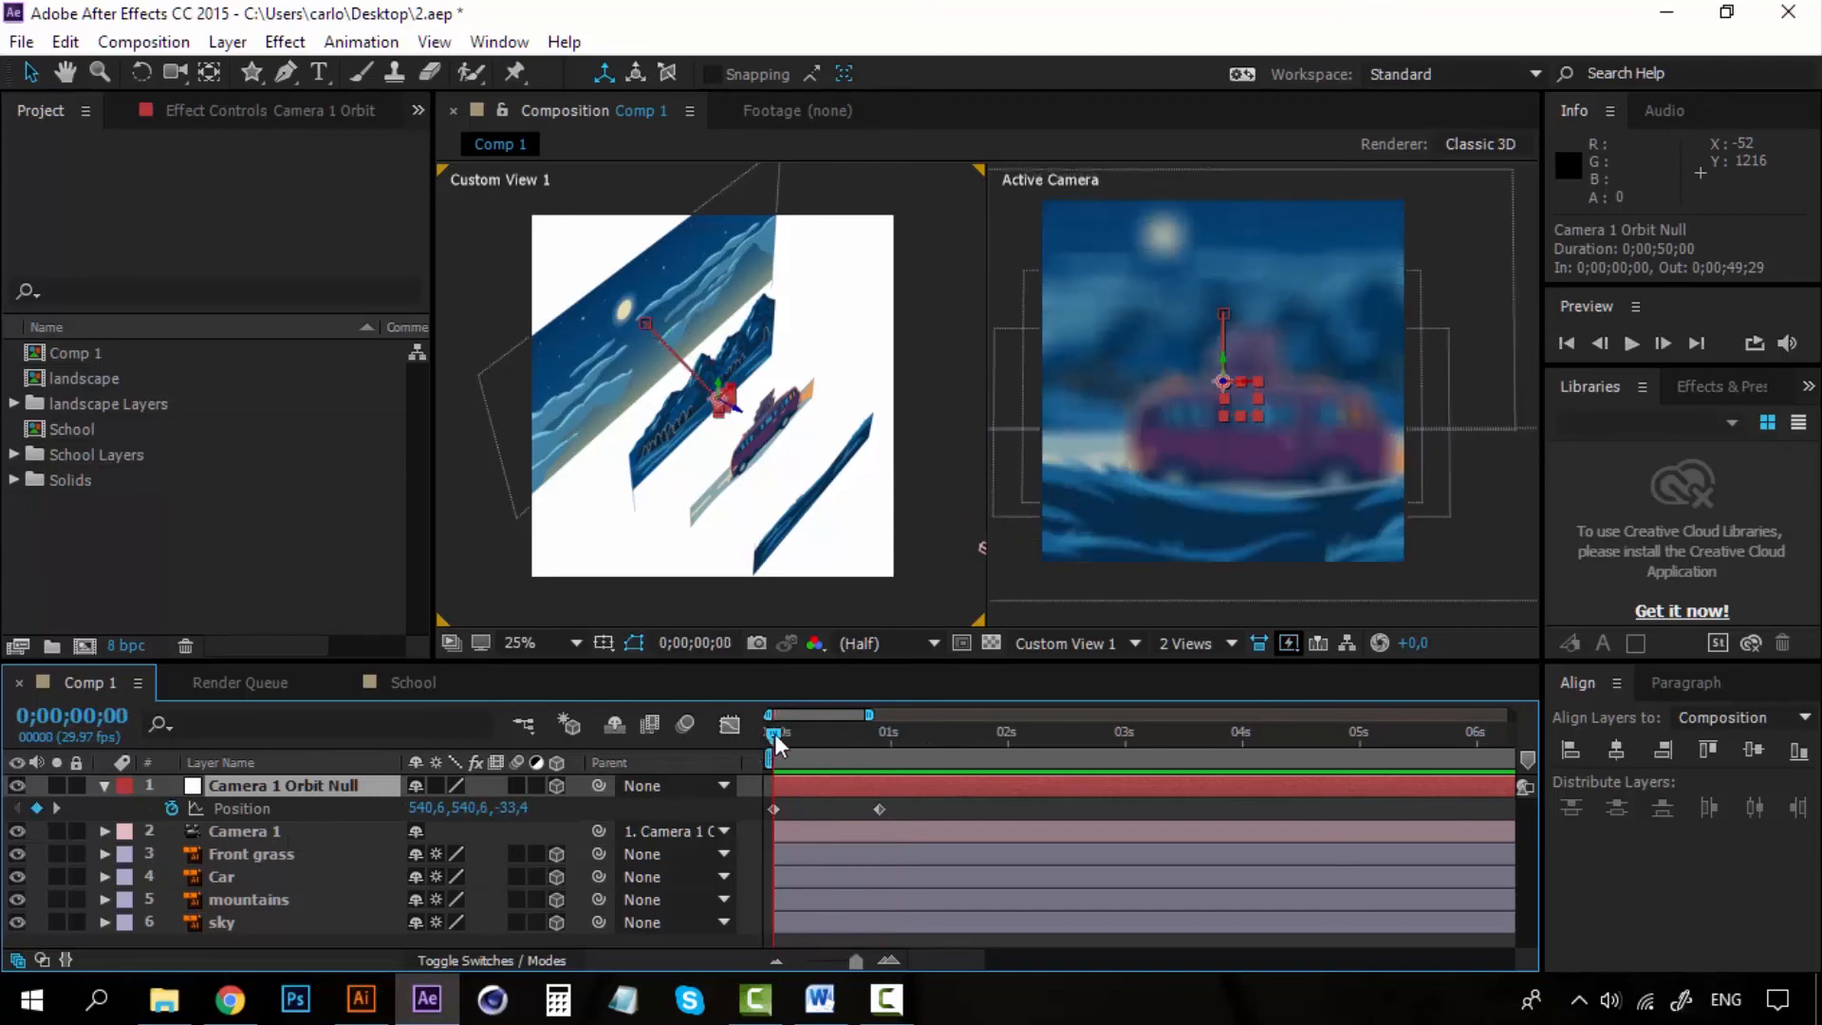
mouse_move(775, 733)
mouse_down()
mouse_move(886, 736)
mouse_move(754, 727)
mouse_up()
key(space)
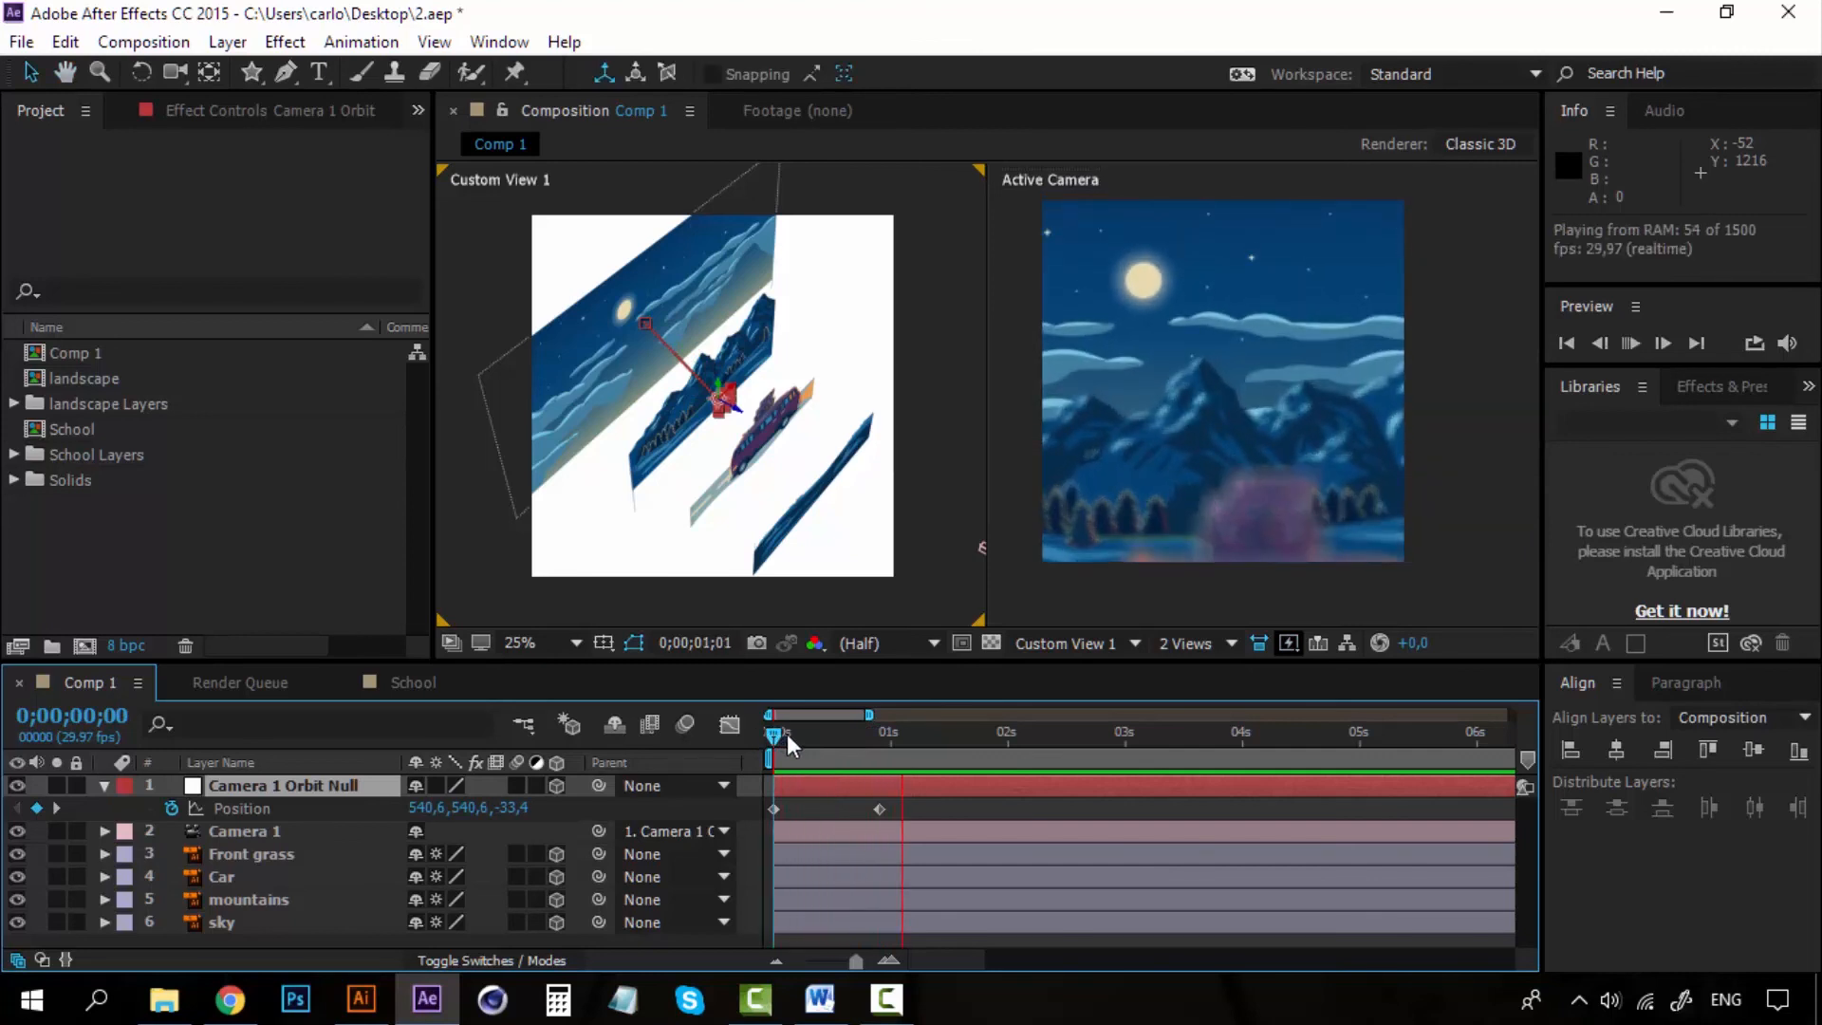
key(space)
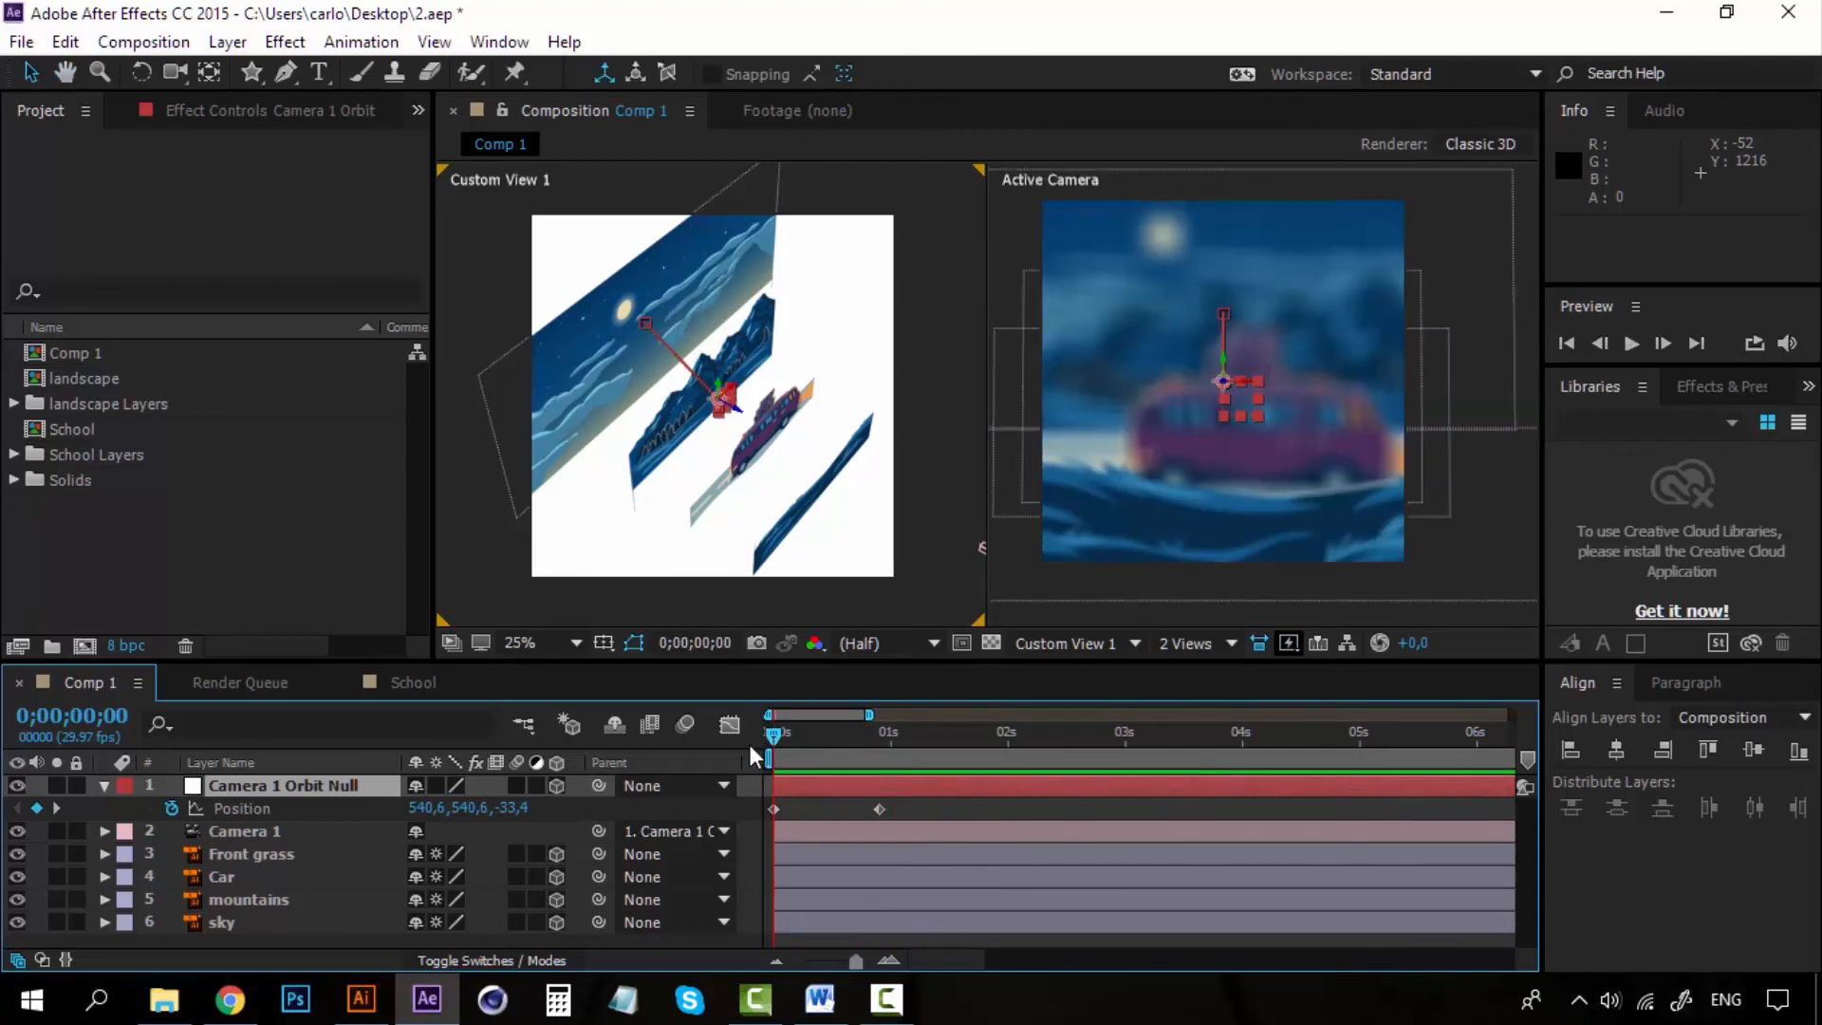